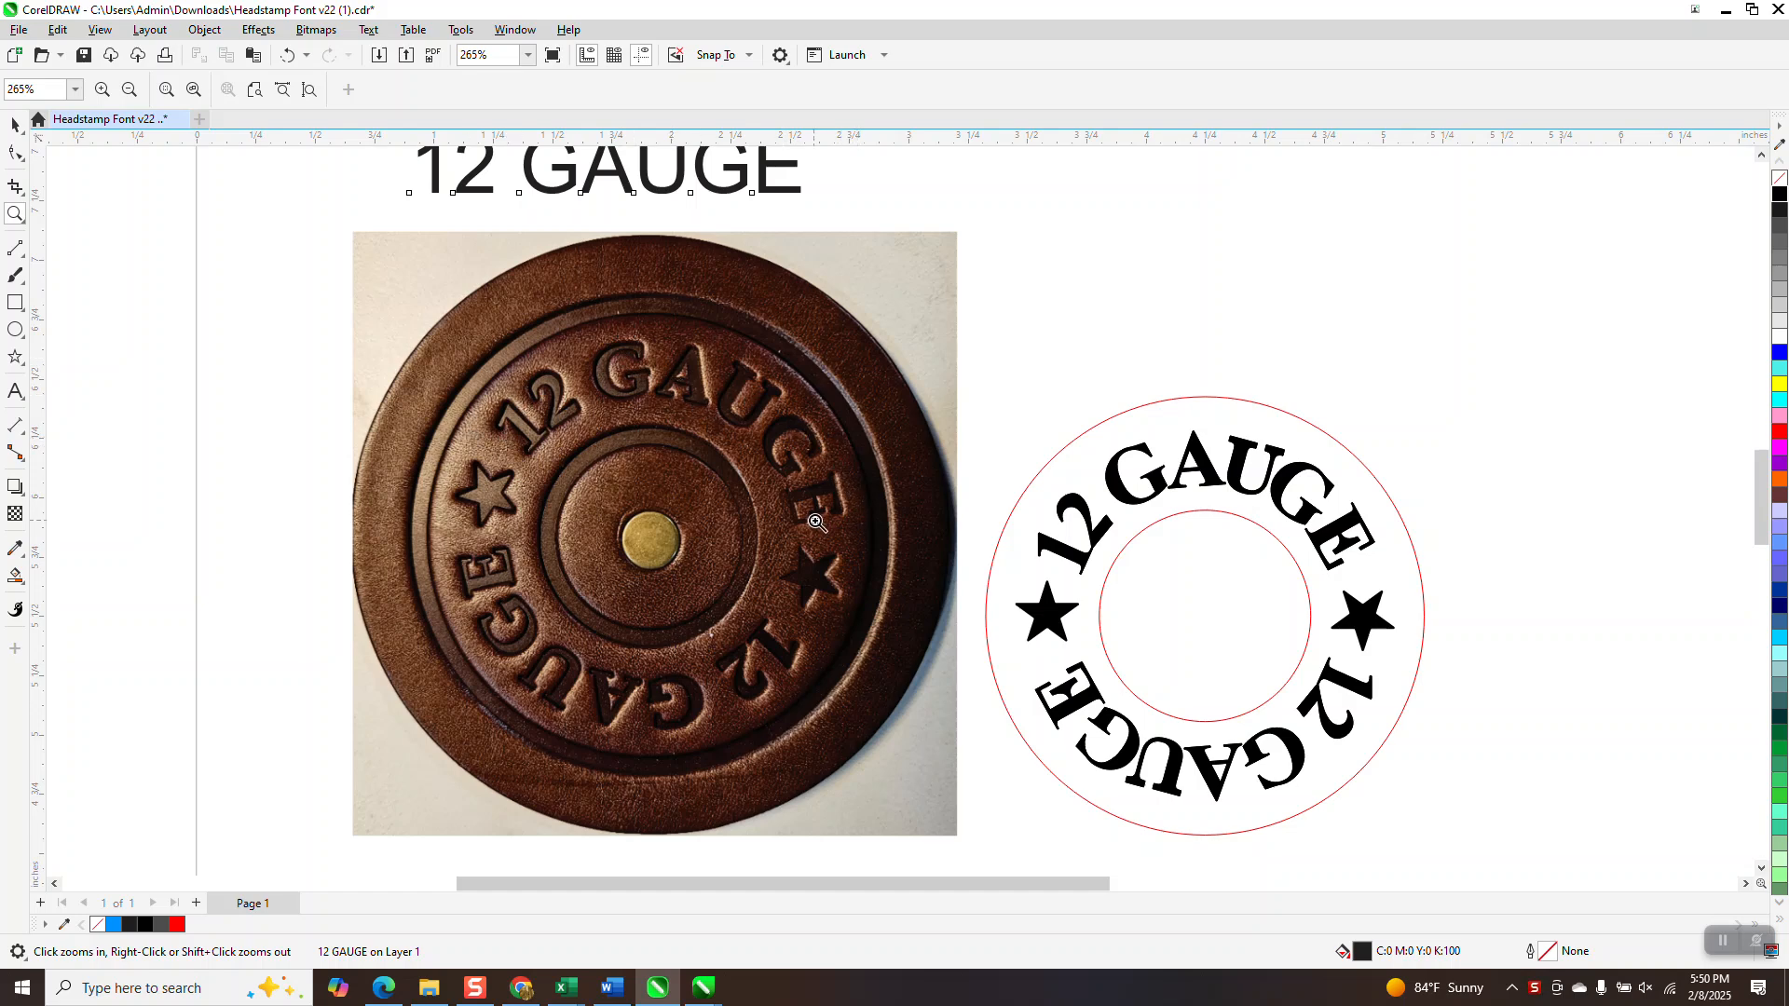
Step: Move the circular design, the leather photo and the straight 12 GAUGE text to the right, clearing blank space on the page
{"action": "scroll", "coordinate": [820, 518], "scroll_direction": "down", "scroll_amount": 1}
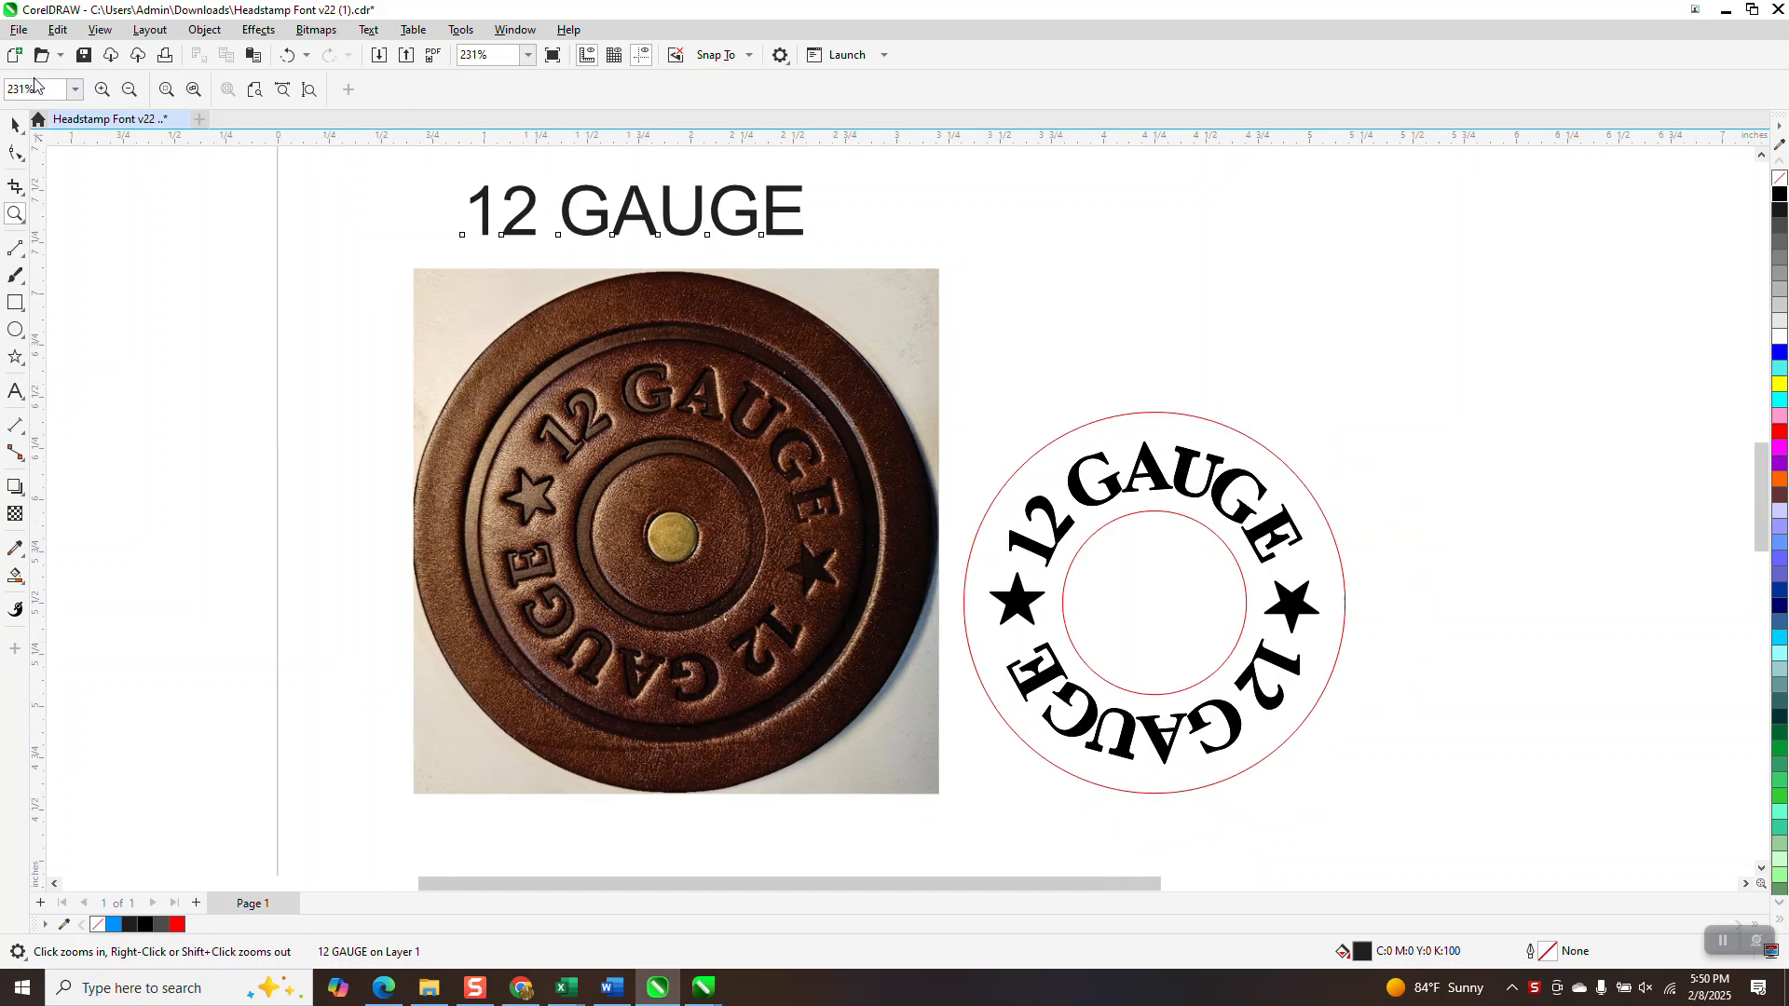
{"action": "left_click", "coordinate": [15, 124]}
{"action": "left_click", "coordinate": [673, 206]}
{"action": "left_click_drag", "start_coordinate": [672, 206], "coordinate": [1233, 224]}
{"action": "left_click_drag", "start_coordinate": [956, 382], "coordinate": [1465, 827]}
{"action": "left_click_drag", "start_coordinate": [1178, 627], "coordinate": [1637, 618]}
{"action": "left_click_drag", "start_coordinate": [885, 538], "coordinate": [1315, 517]}
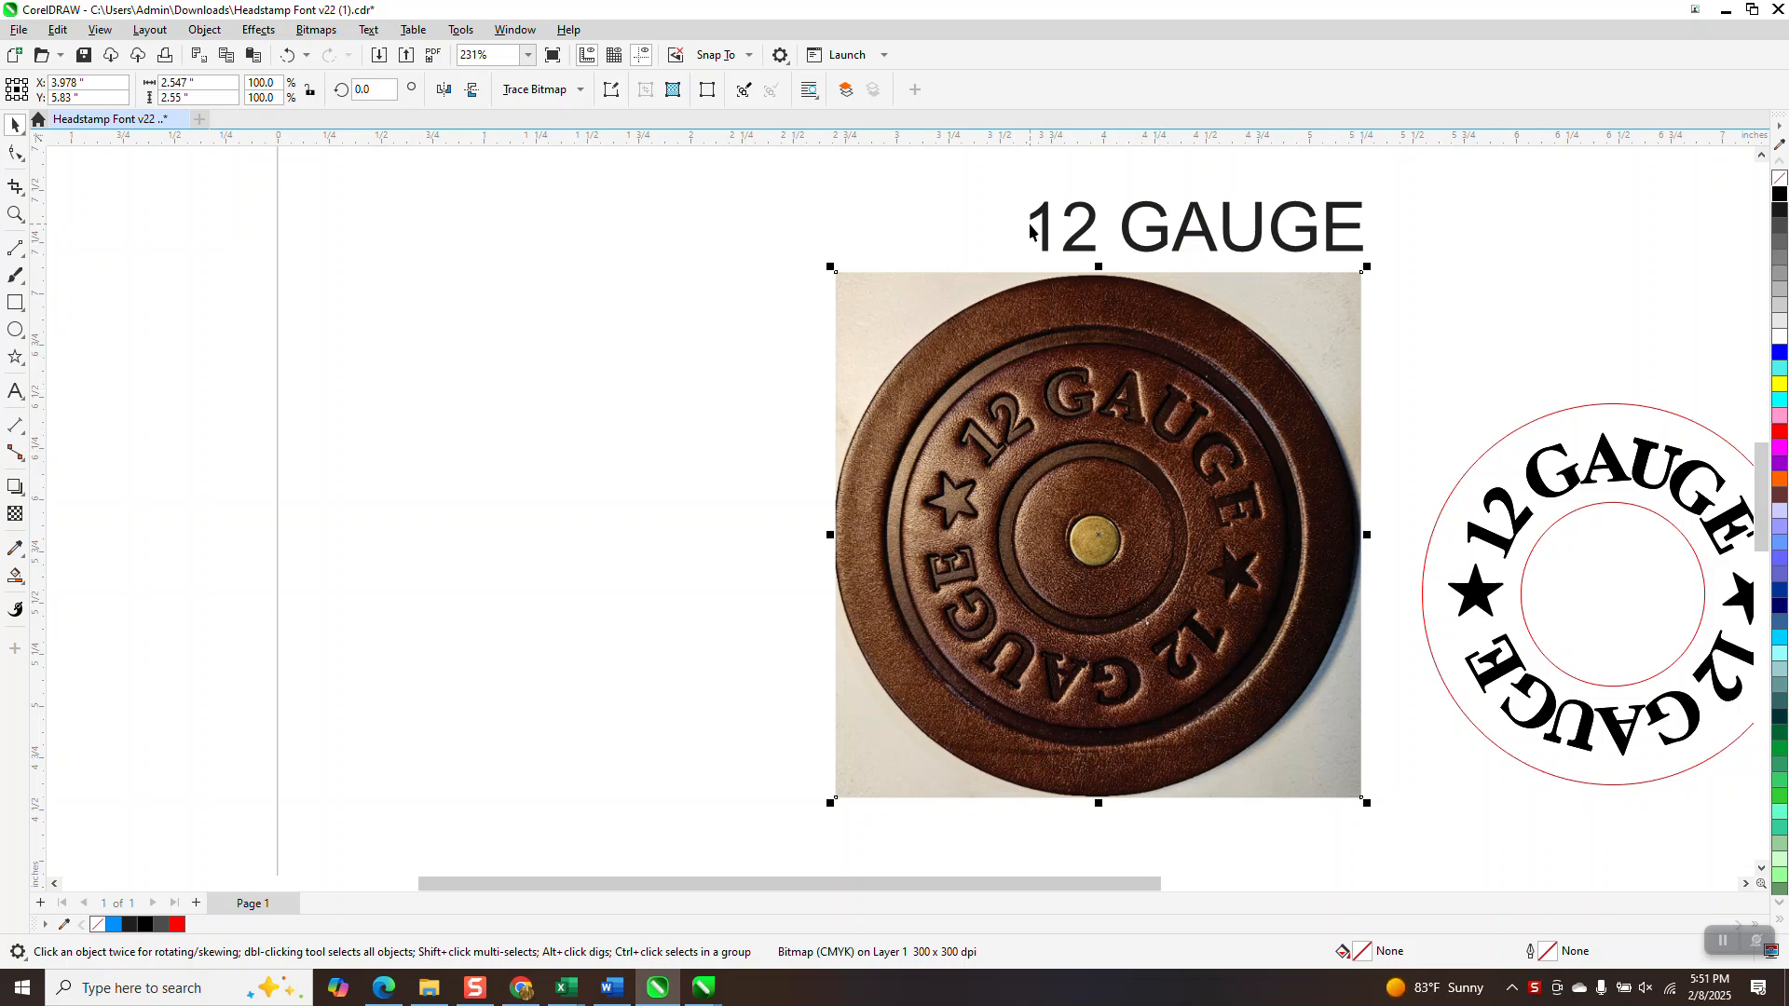
{"action": "left_click_drag", "start_coordinate": [1205, 236], "coordinate": [1098, 224]}
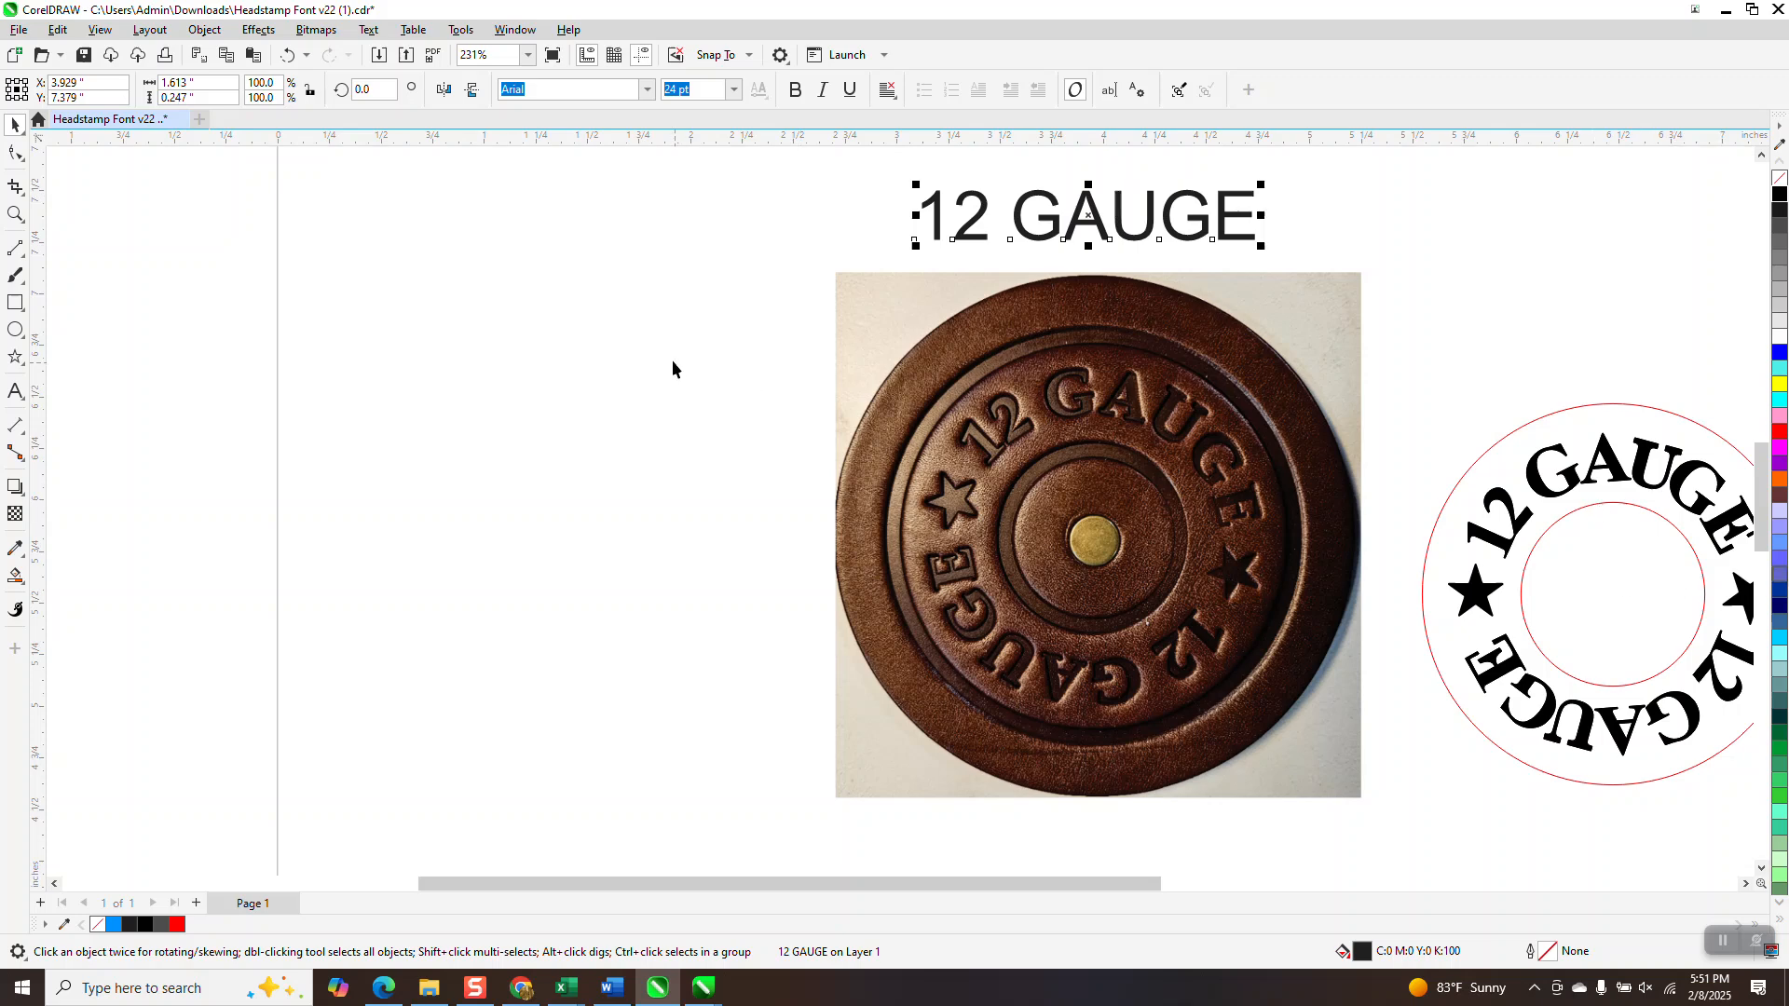
Step: Preview the fonts from another shabby through Arabic Typesetting on the straight 12 GAUGE text and compare them with the photo's lettering
{"action": "left_click", "coordinate": [647, 88]}
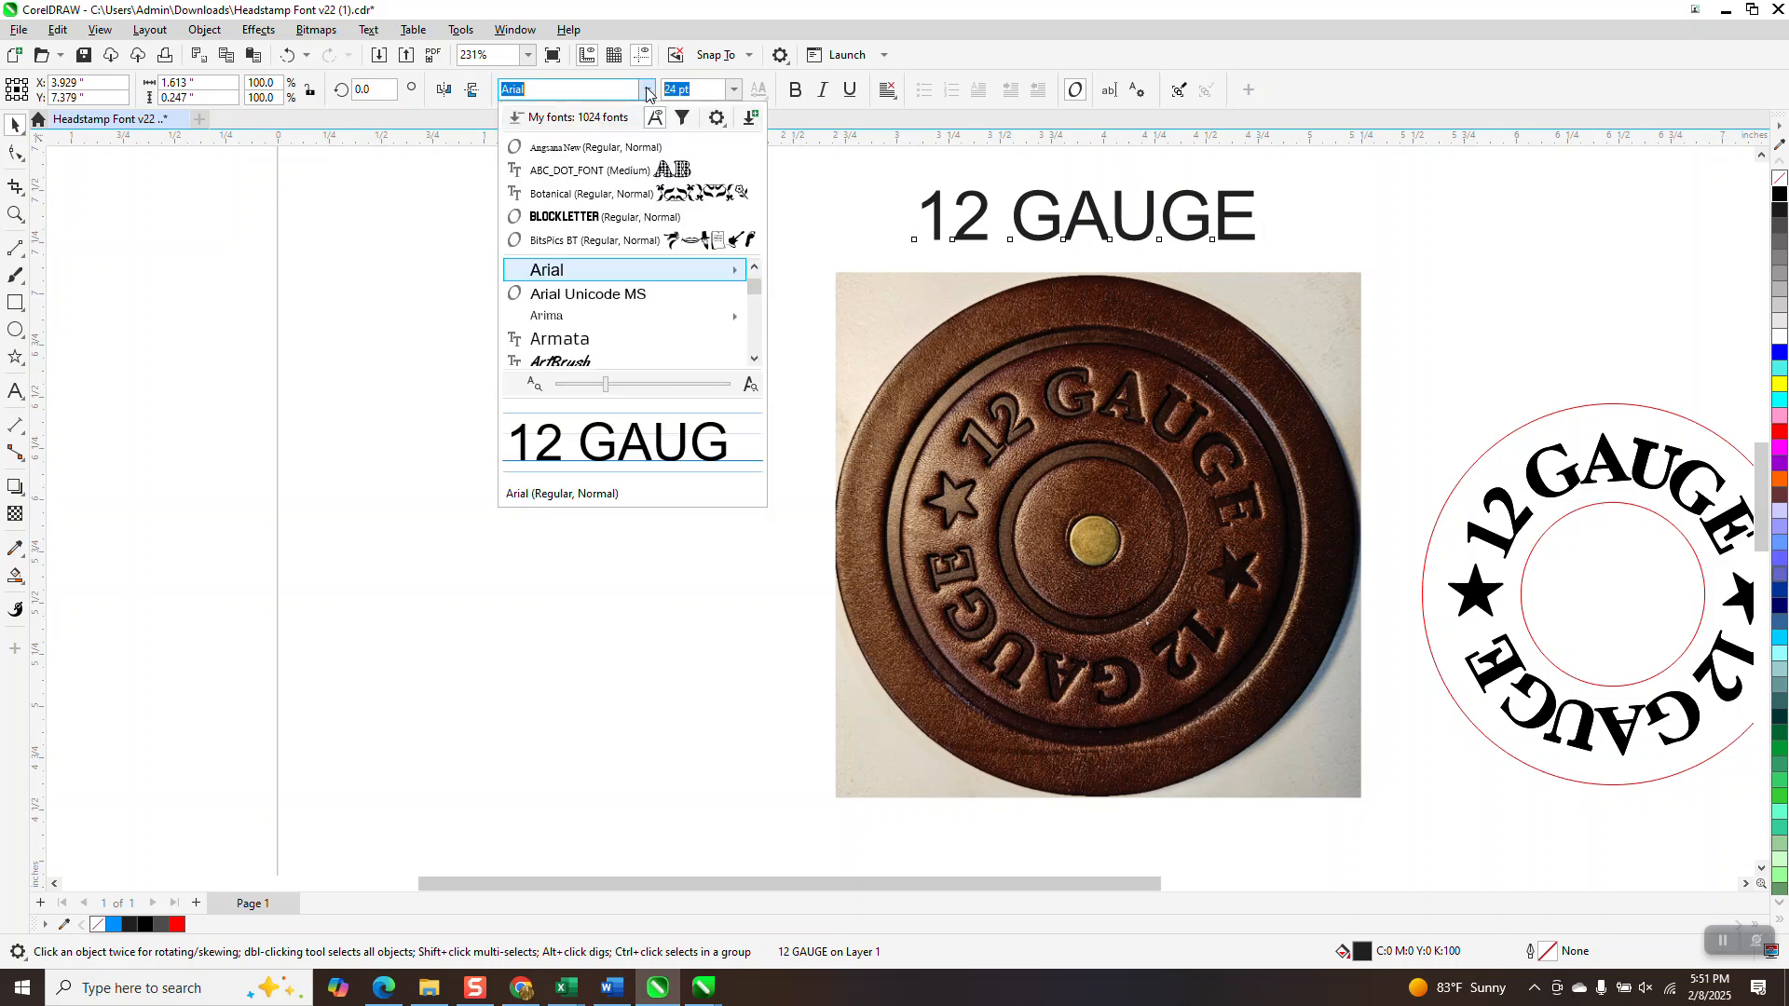
{"action": "left_click", "coordinate": [756, 269]}
{"action": "left_click", "coordinate": [756, 269]}
{"action": "left_click", "coordinate": [757, 270]}
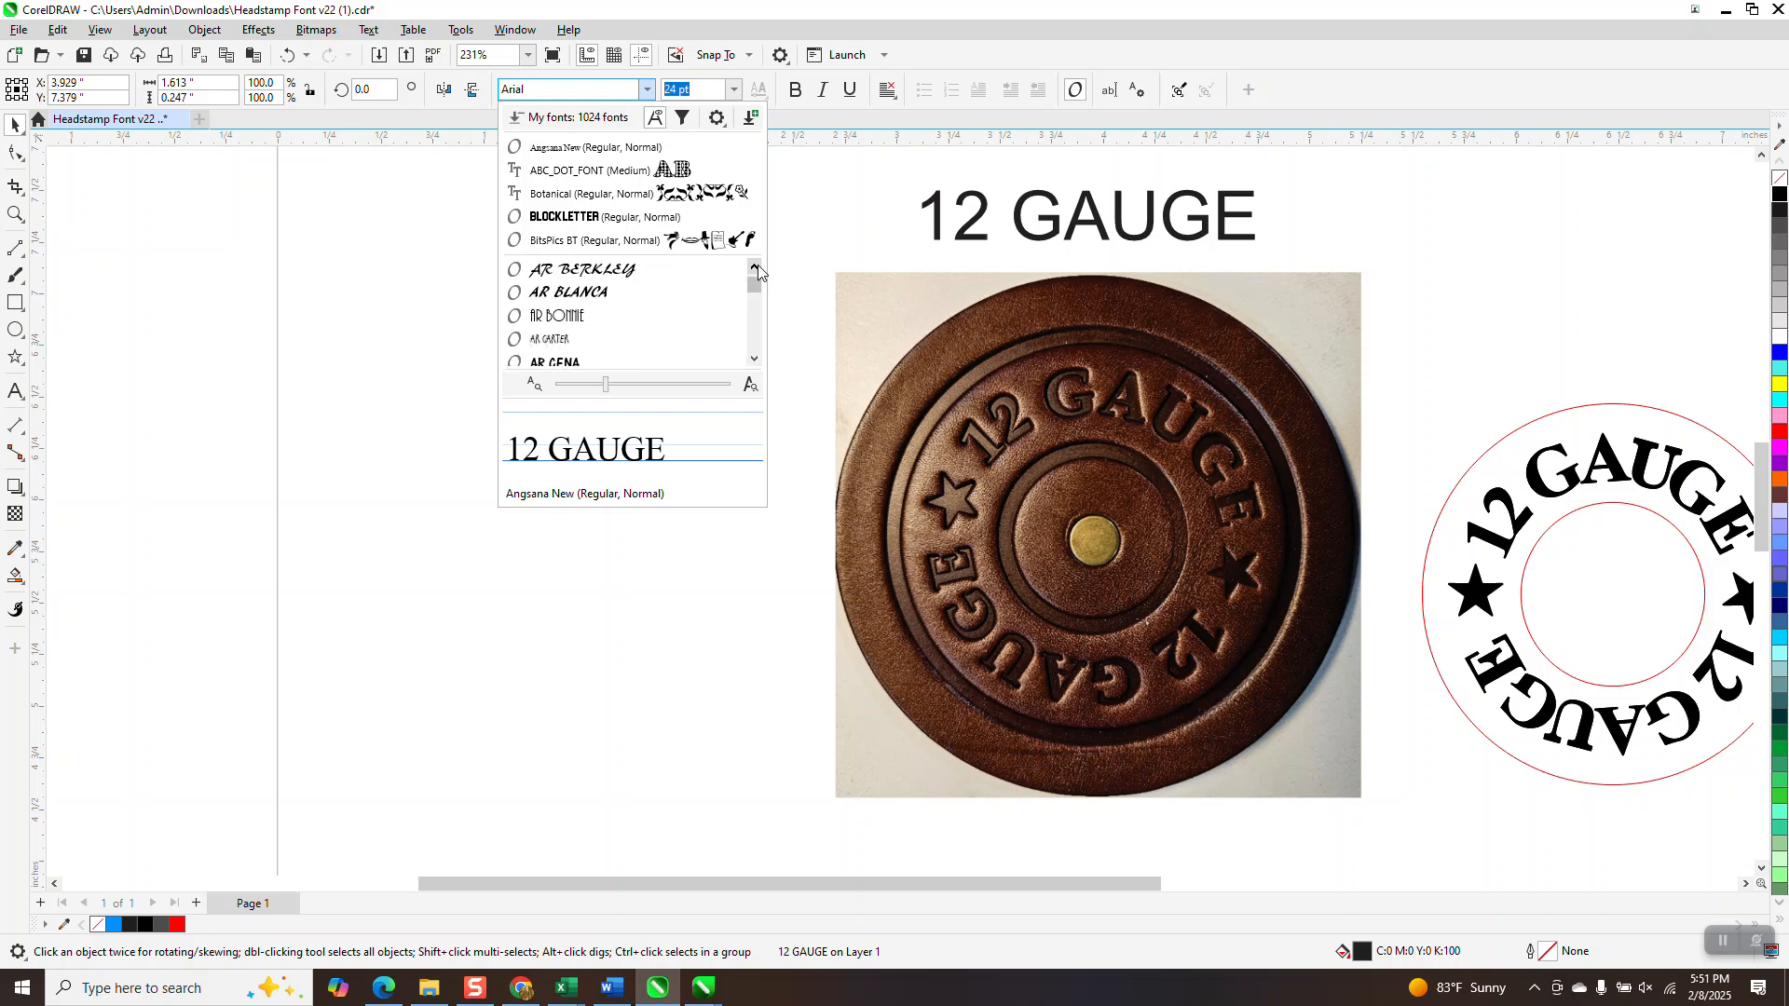
{"action": "left_click", "coordinate": [756, 270]}
{"action": "mouse_move", "coordinate": [615, 289]}
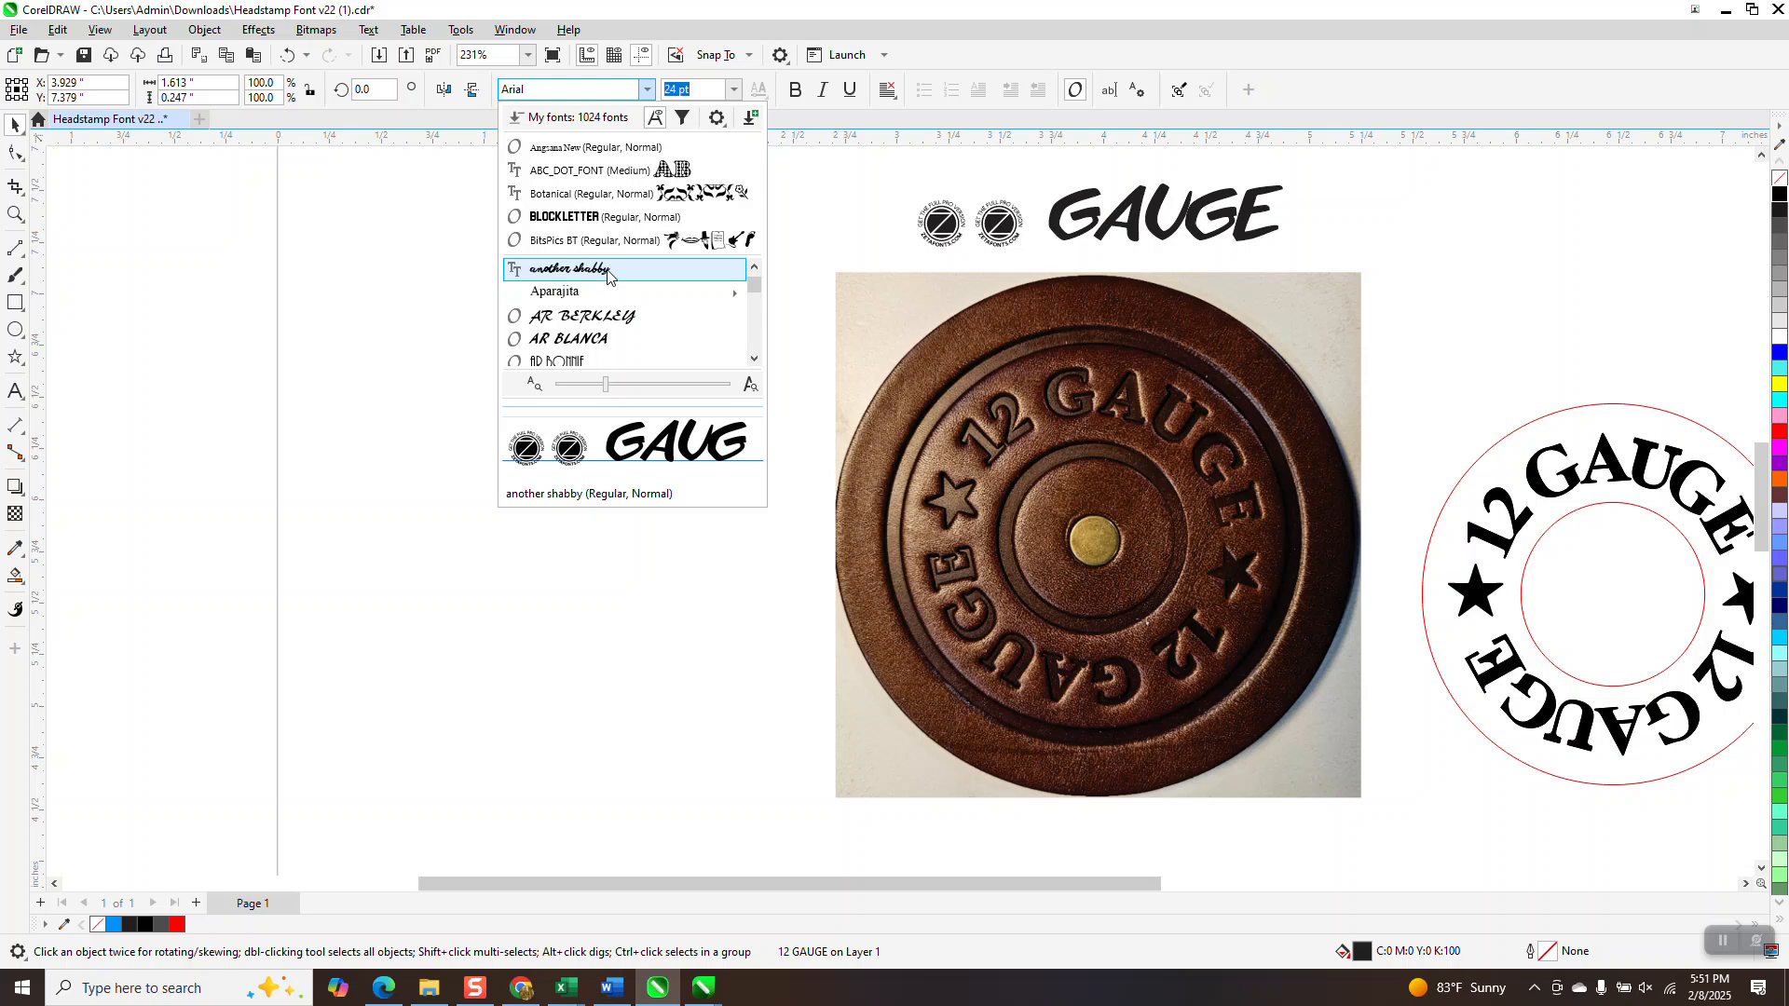
{"action": "key", "text": "Down"}
{"action": "key", "text": "Down"}
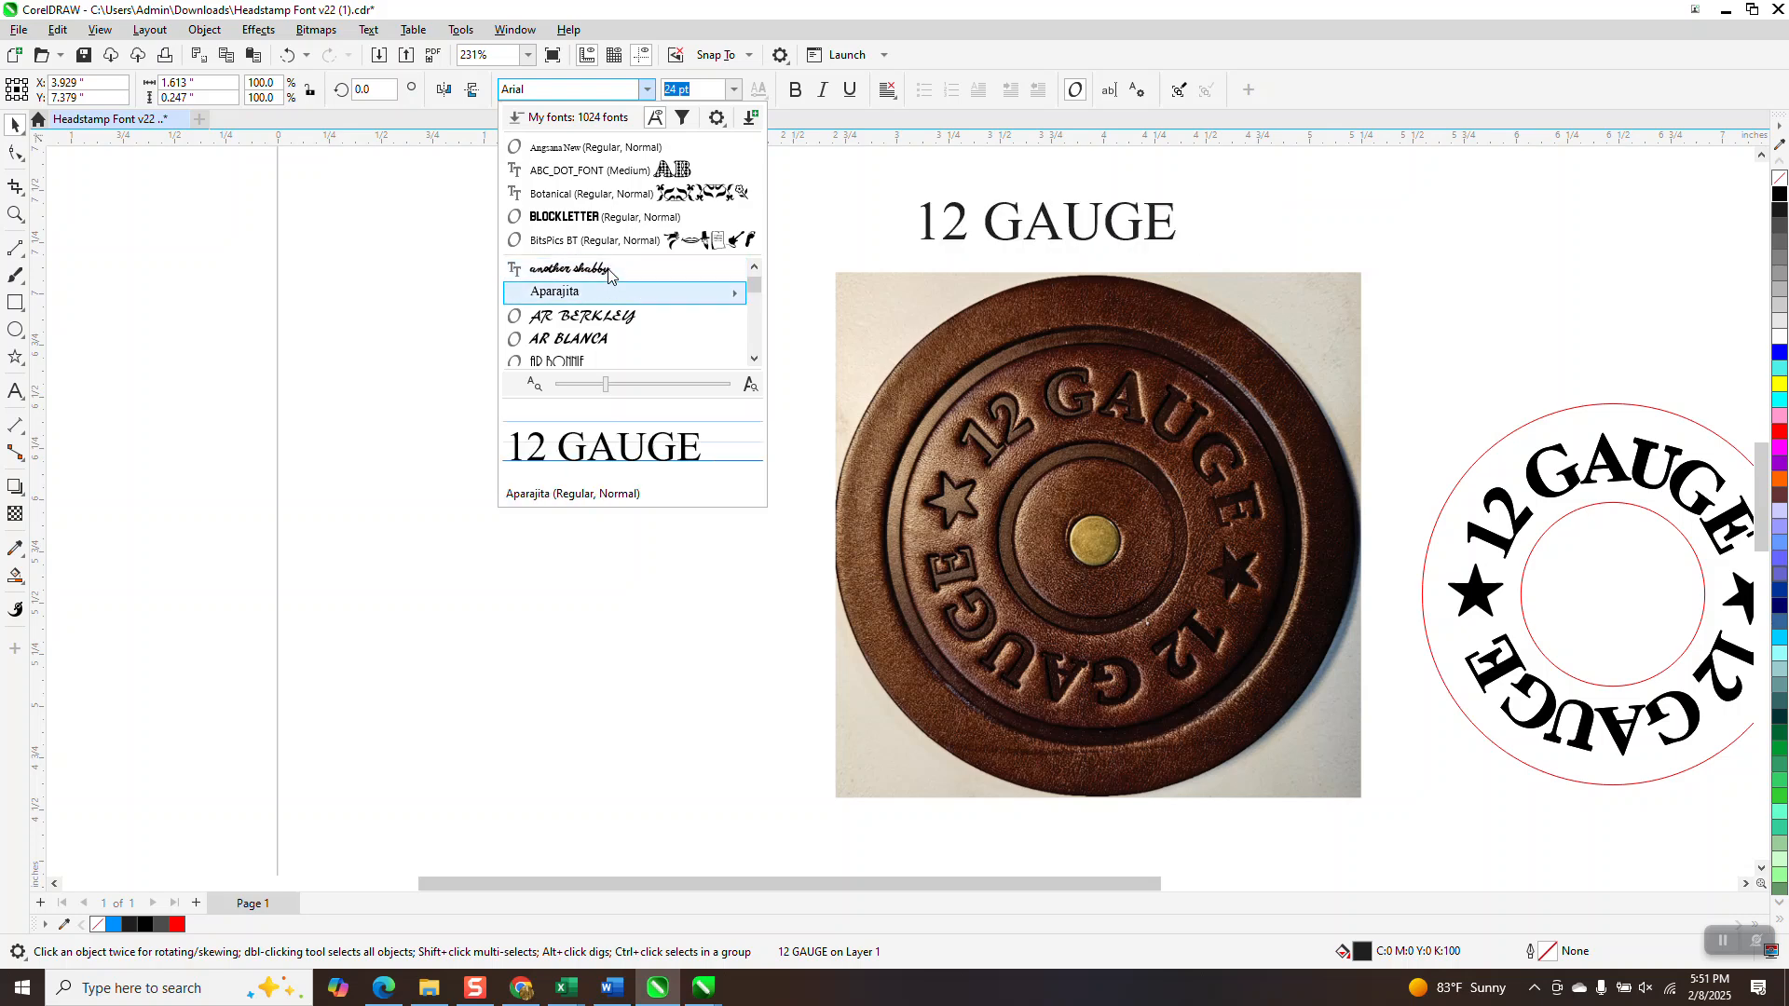
{"action": "key", "text": "Up"}
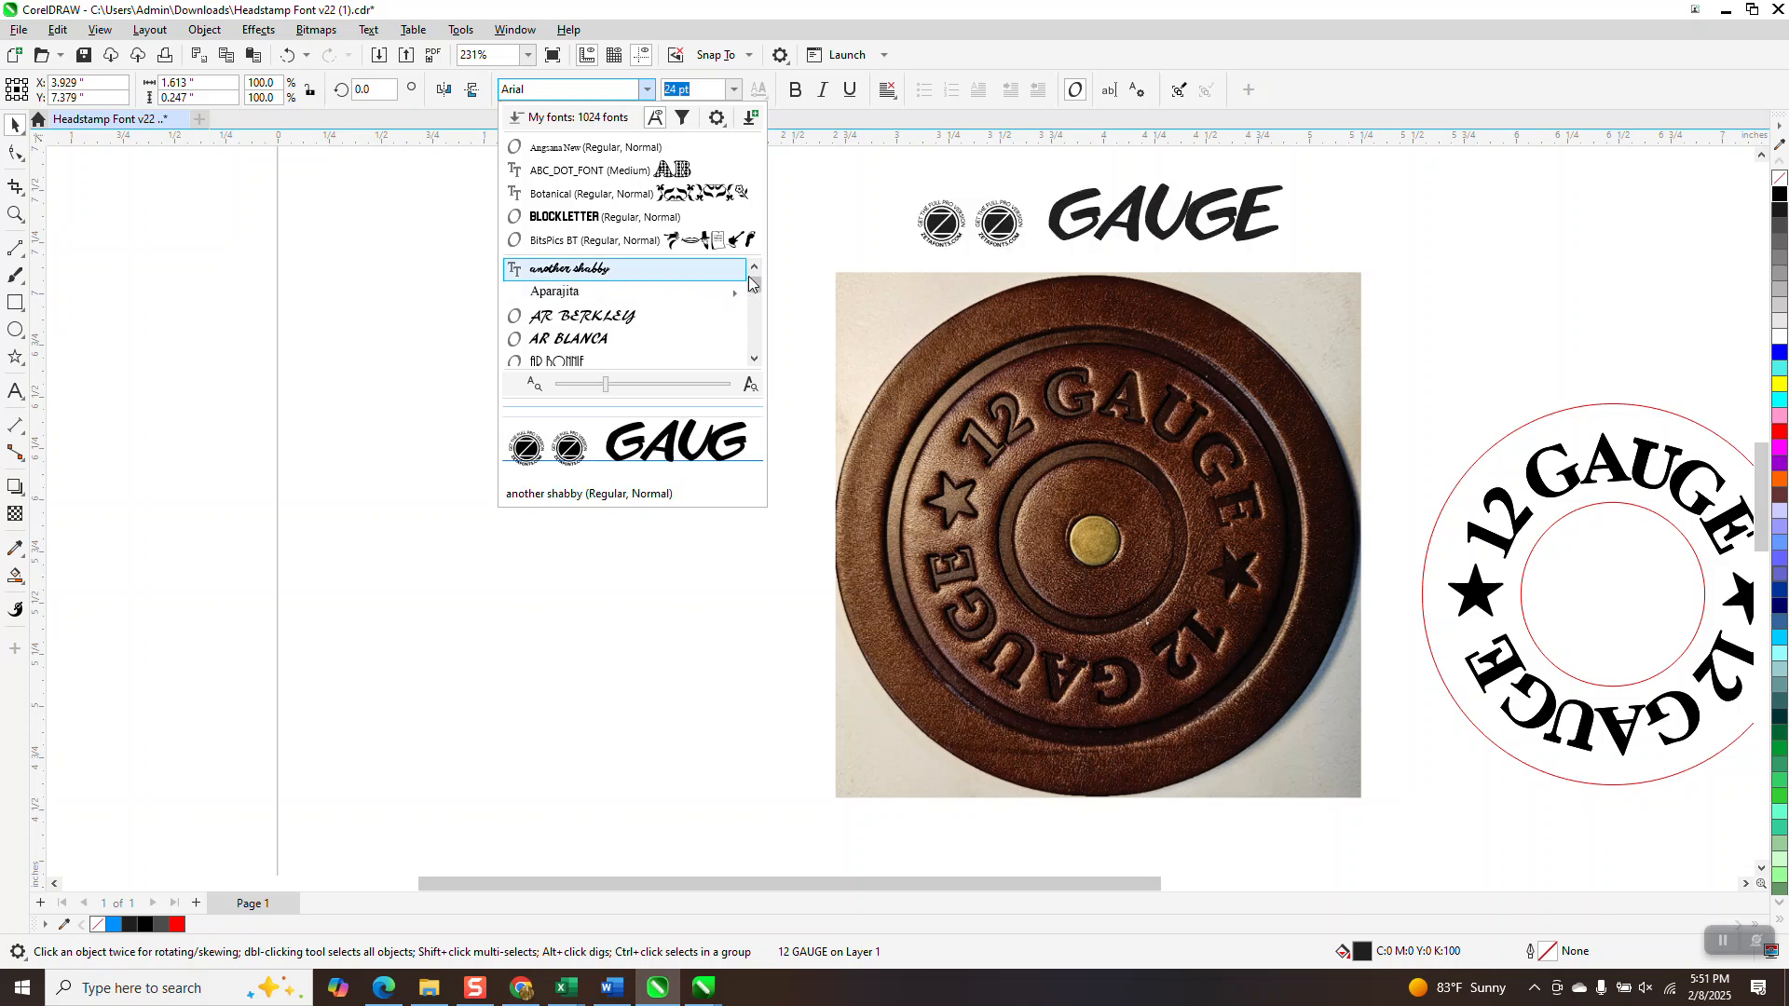
{"action": "key", "text": "Down"}
{"action": "key", "text": "Down"}
{"action": "key", "text": "Down"}
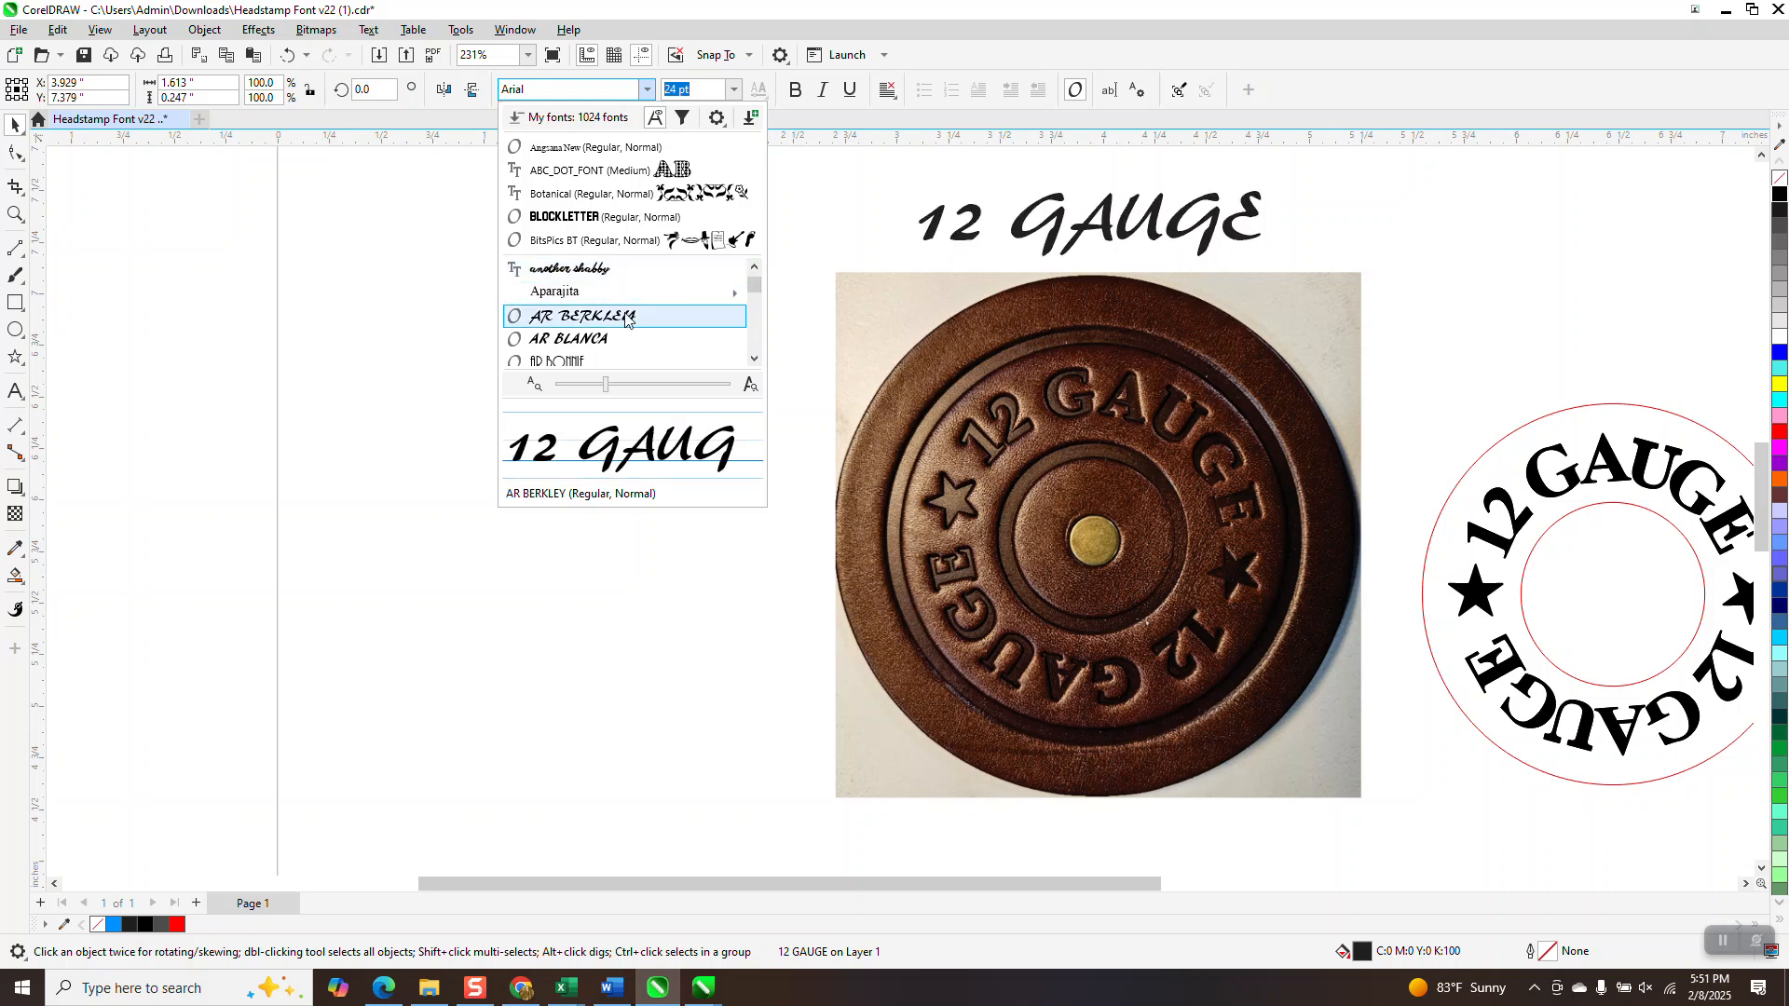
{"action": "key", "text": "Down"}
{"action": "key", "text": "Down"}
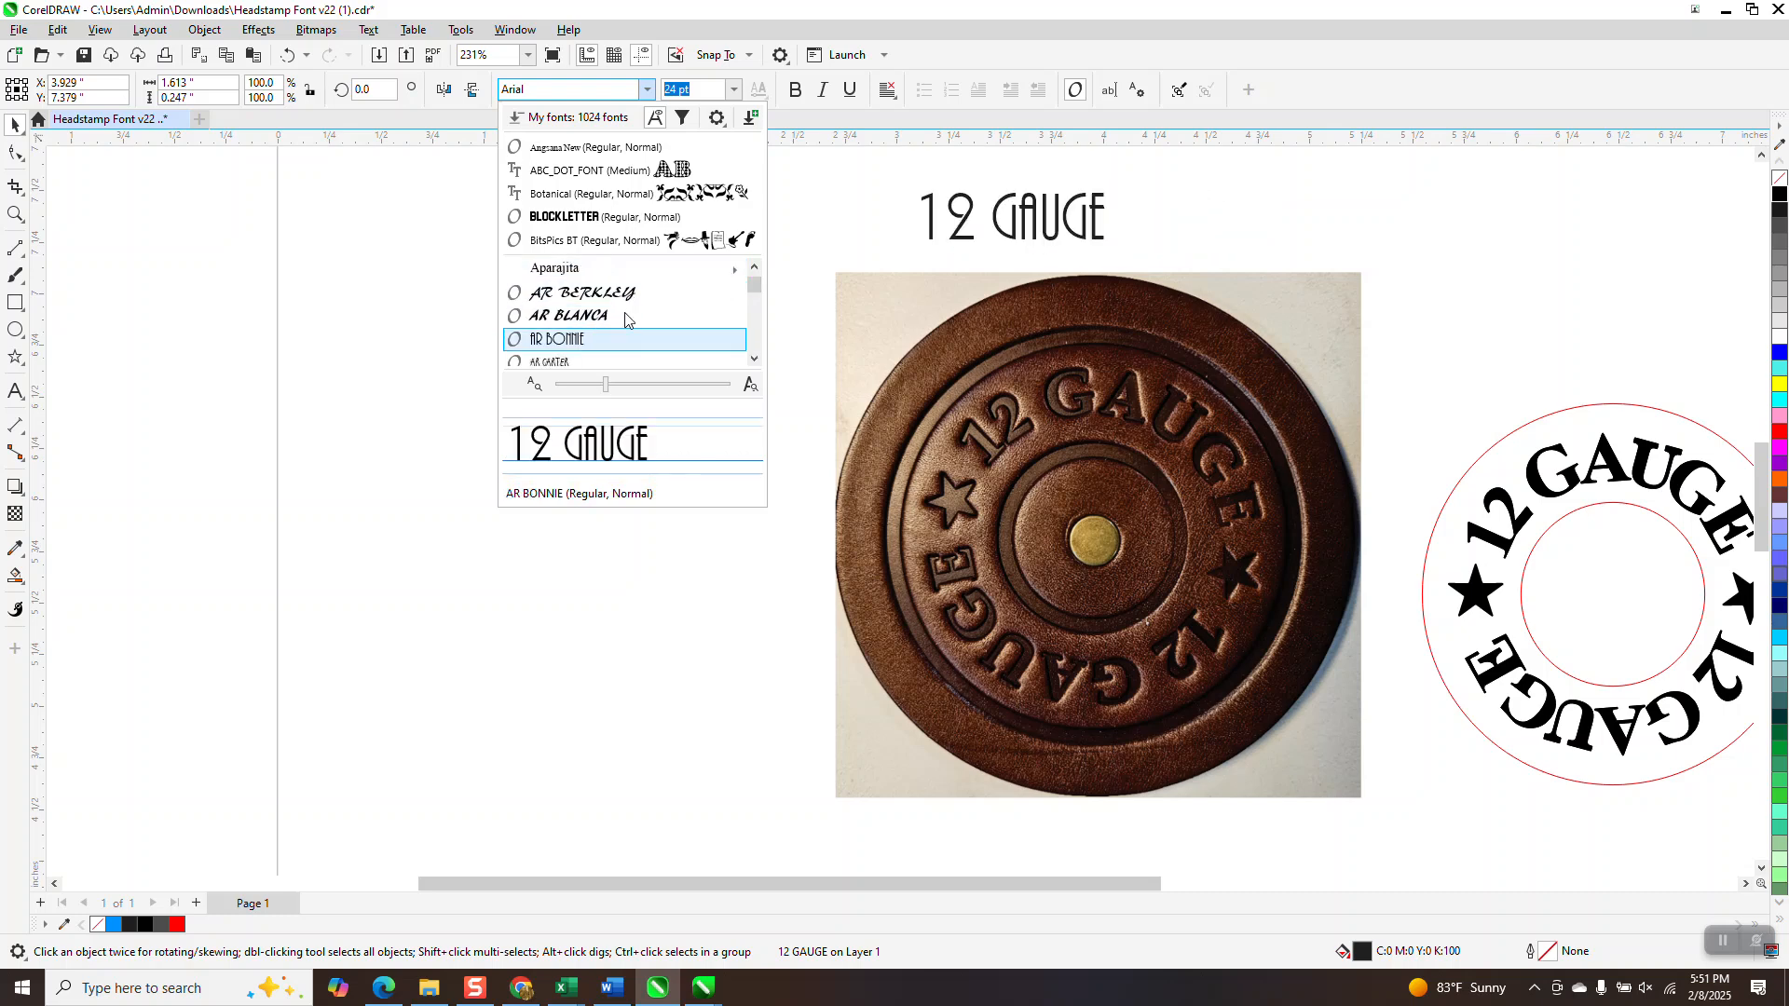
{"action": "key", "text": "Down"}
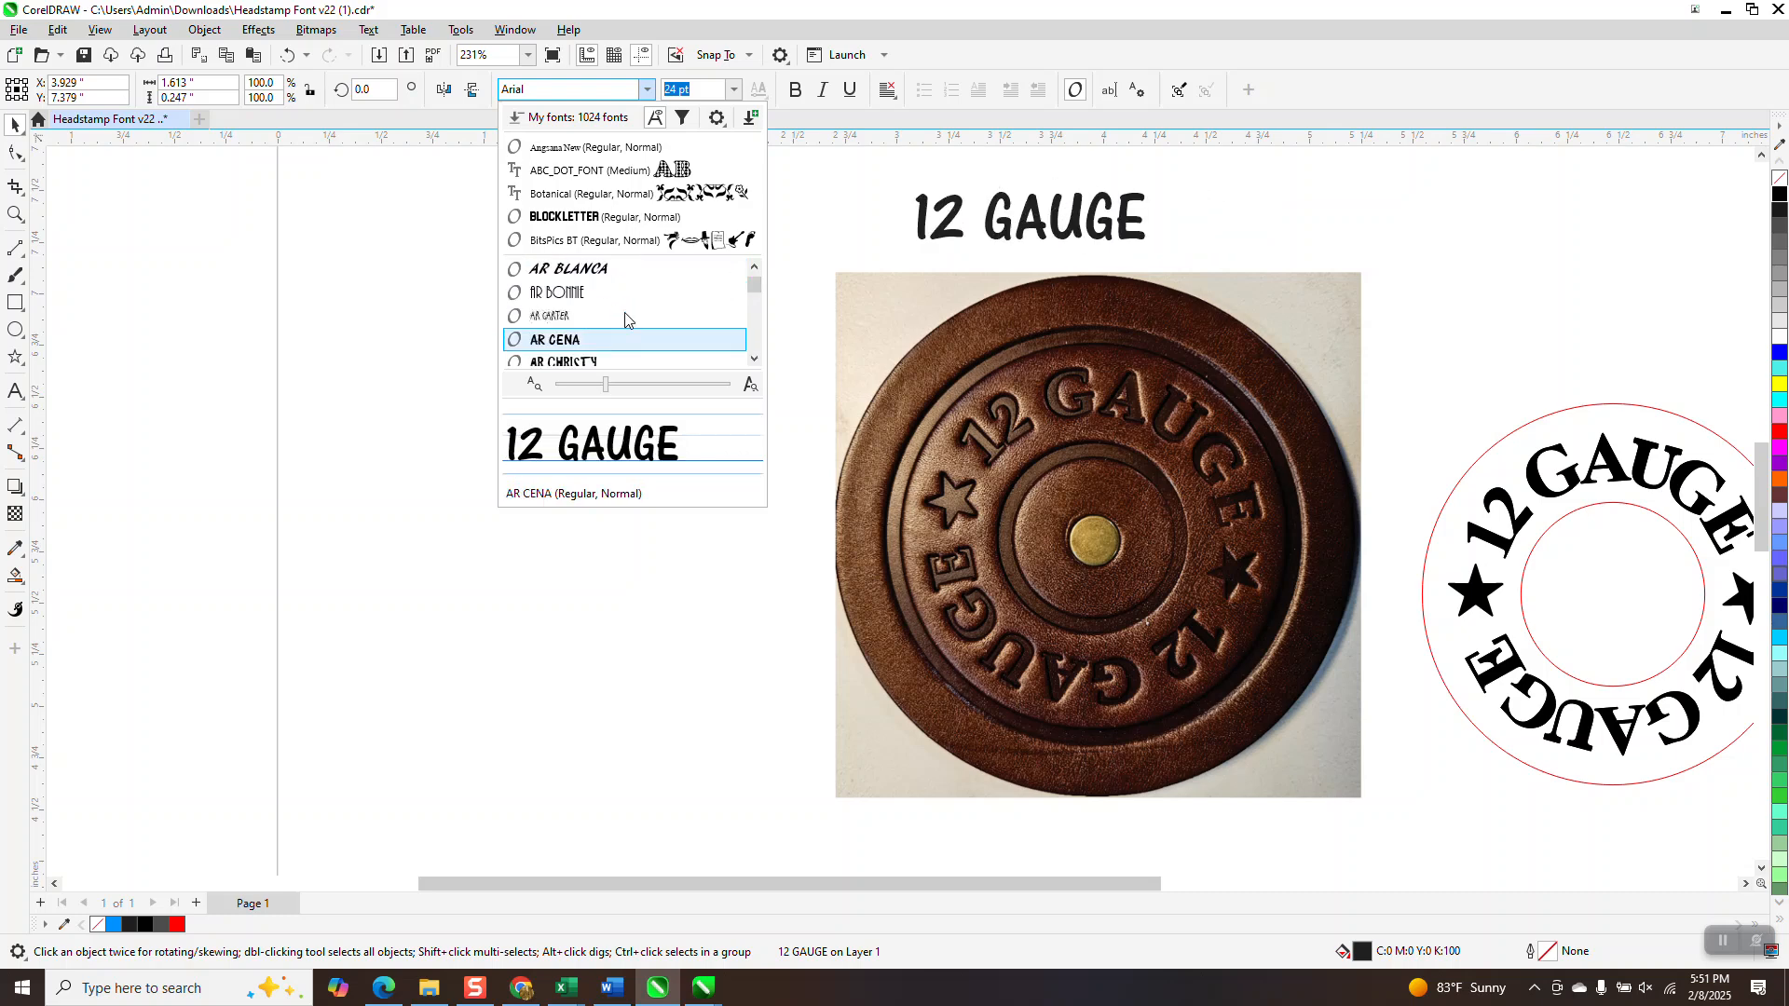
{"action": "key", "text": "Down"}
{"action": "key", "text": "Down"}
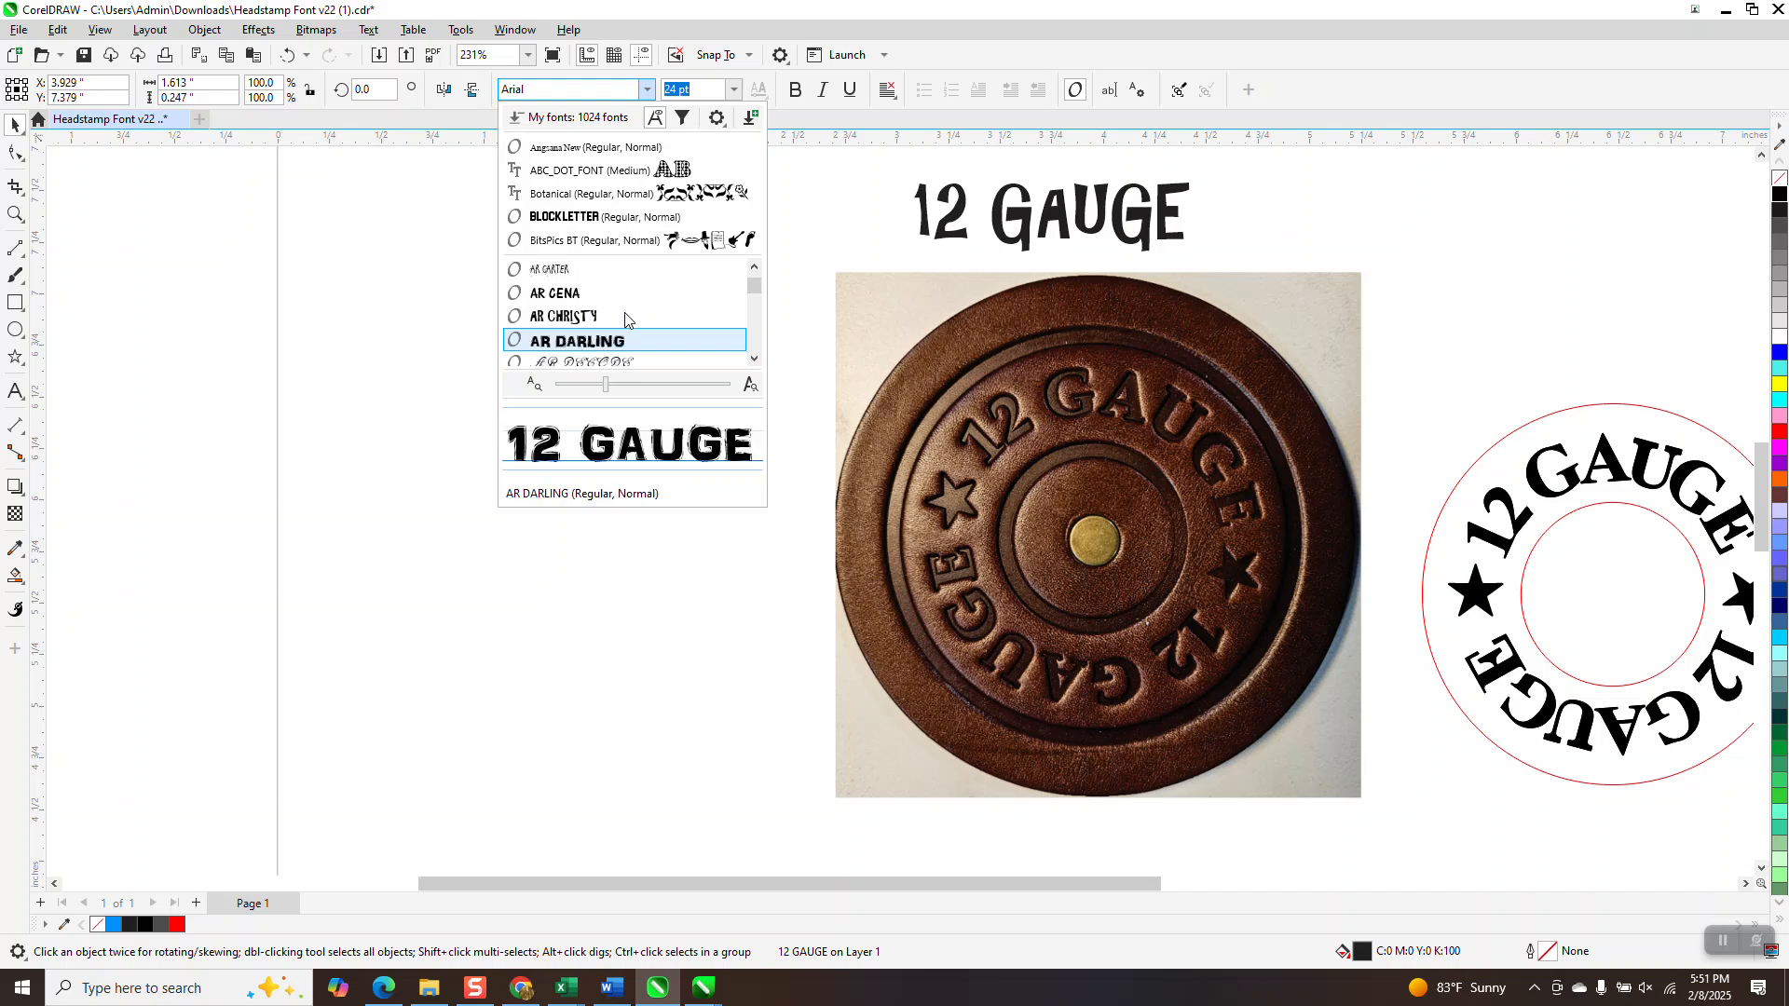
{"action": "key", "text": "Up"}
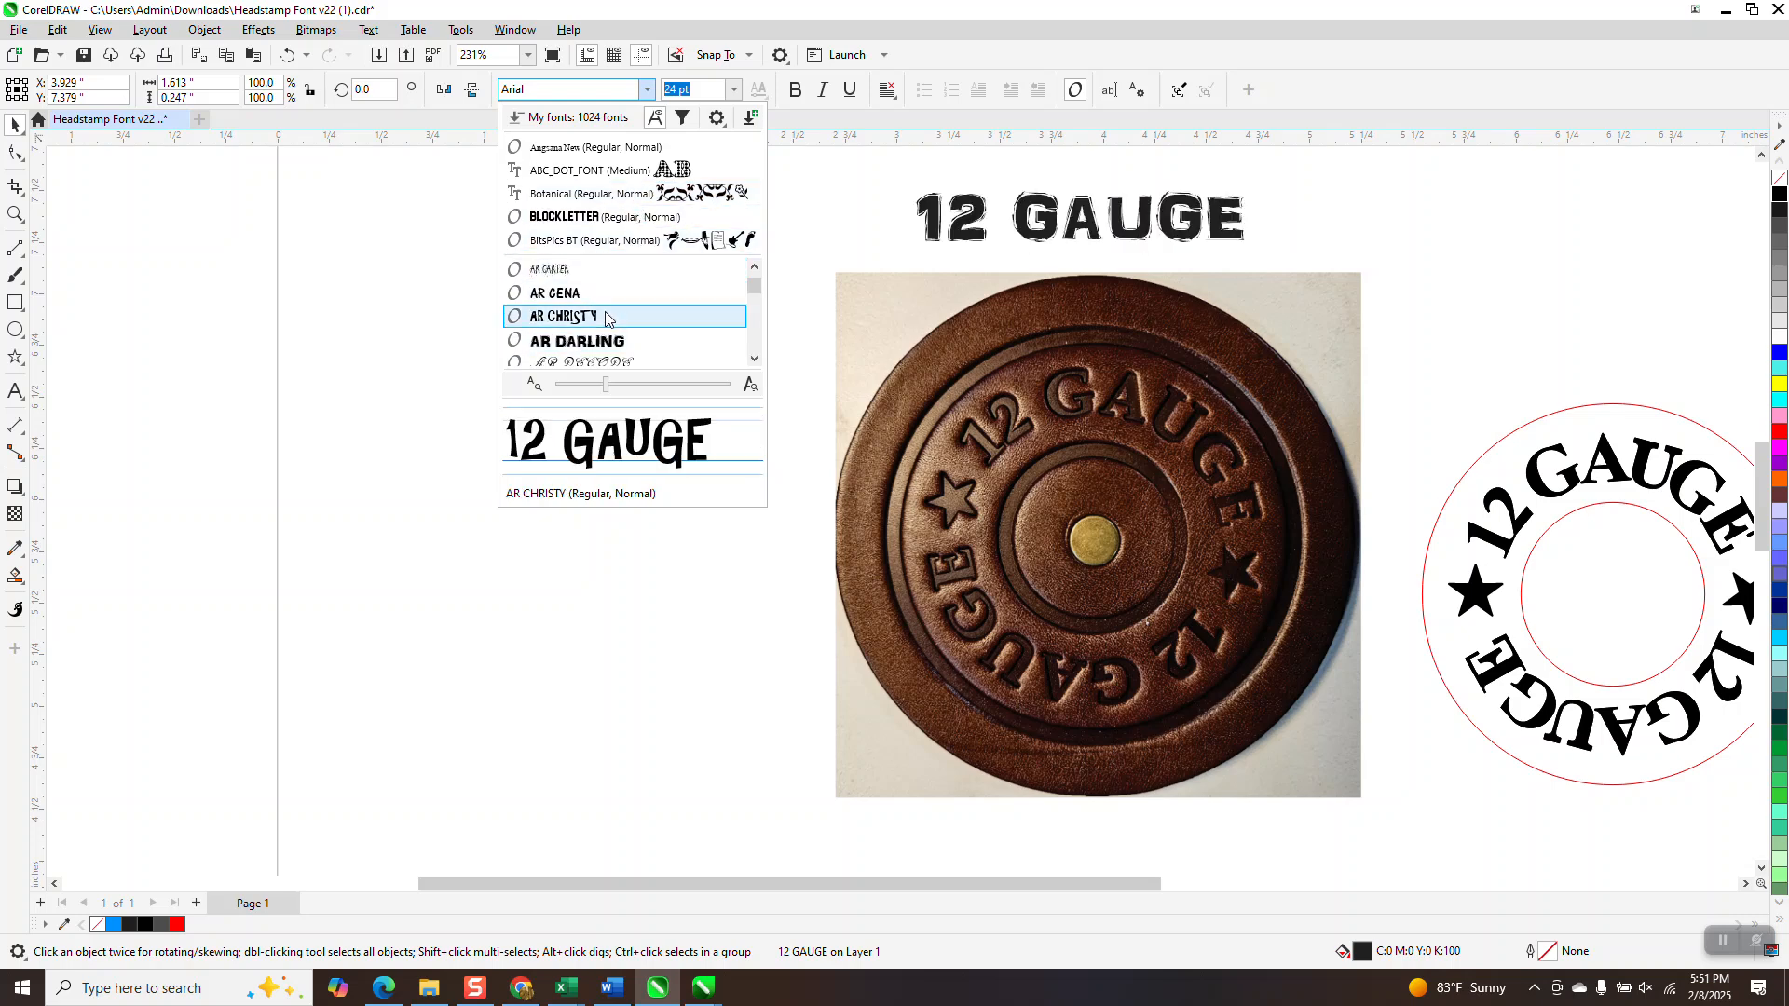
{"action": "key", "text": "Down"}
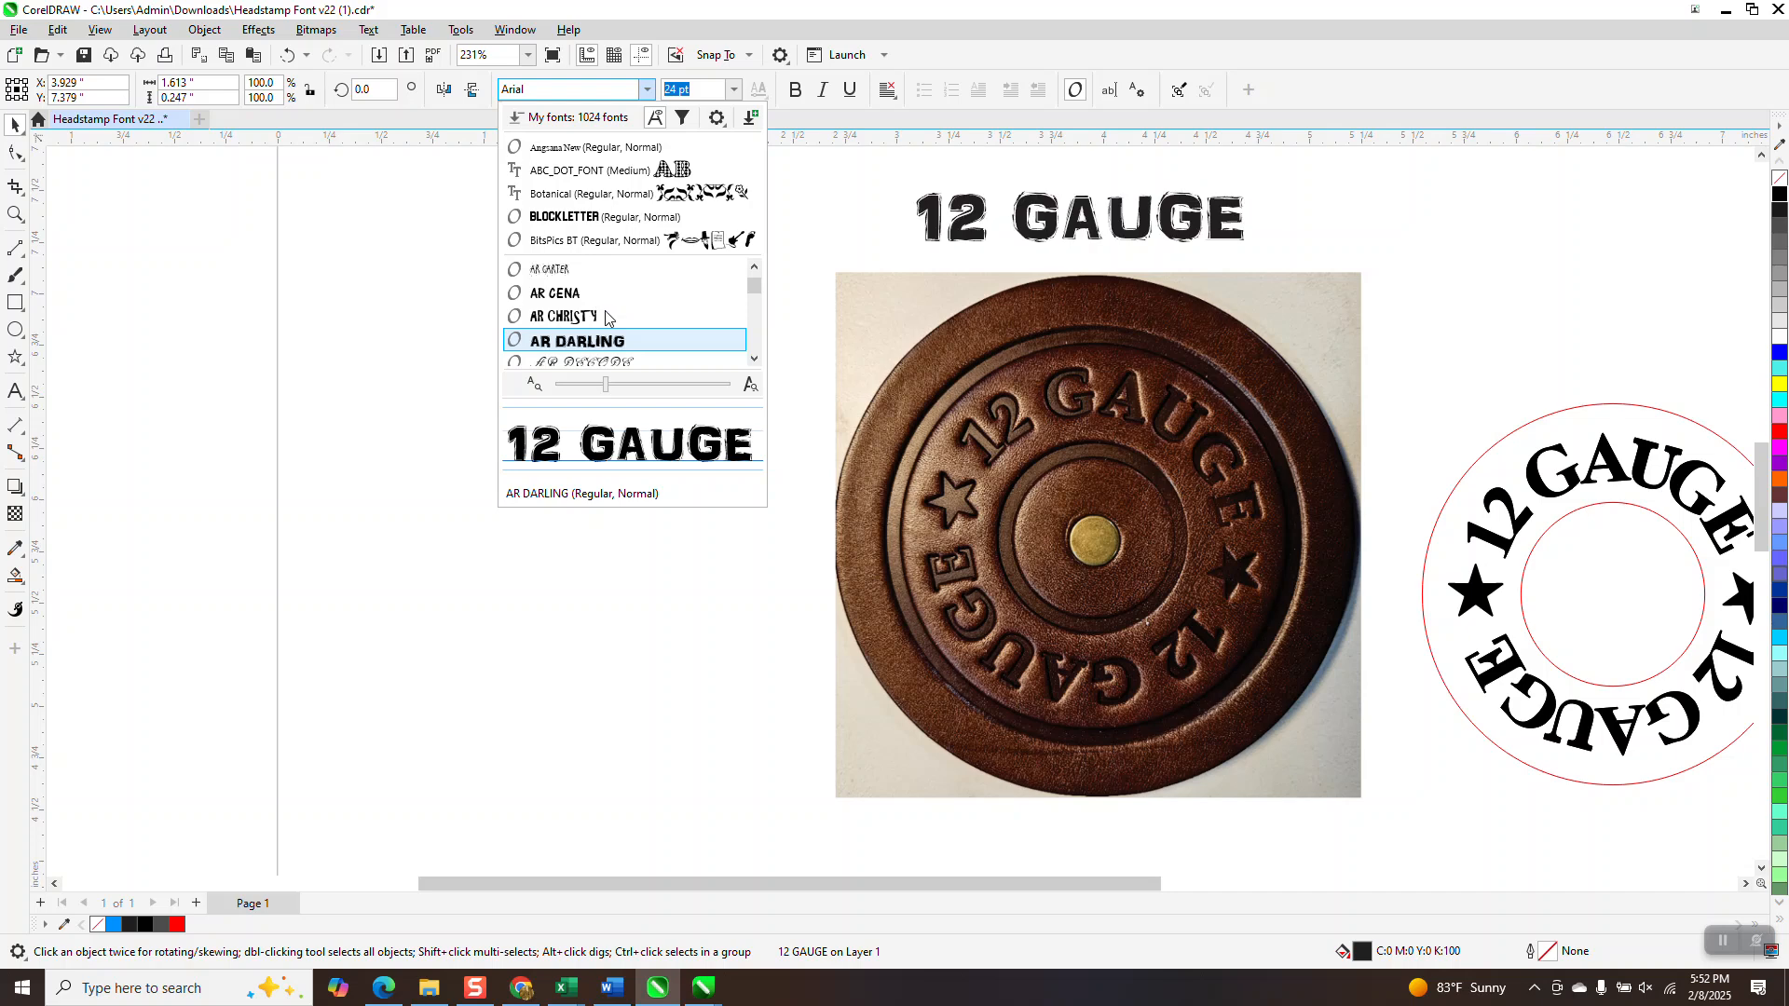
{"action": "key", "text": "Down"}
{"action": "key", "text": "Down"}
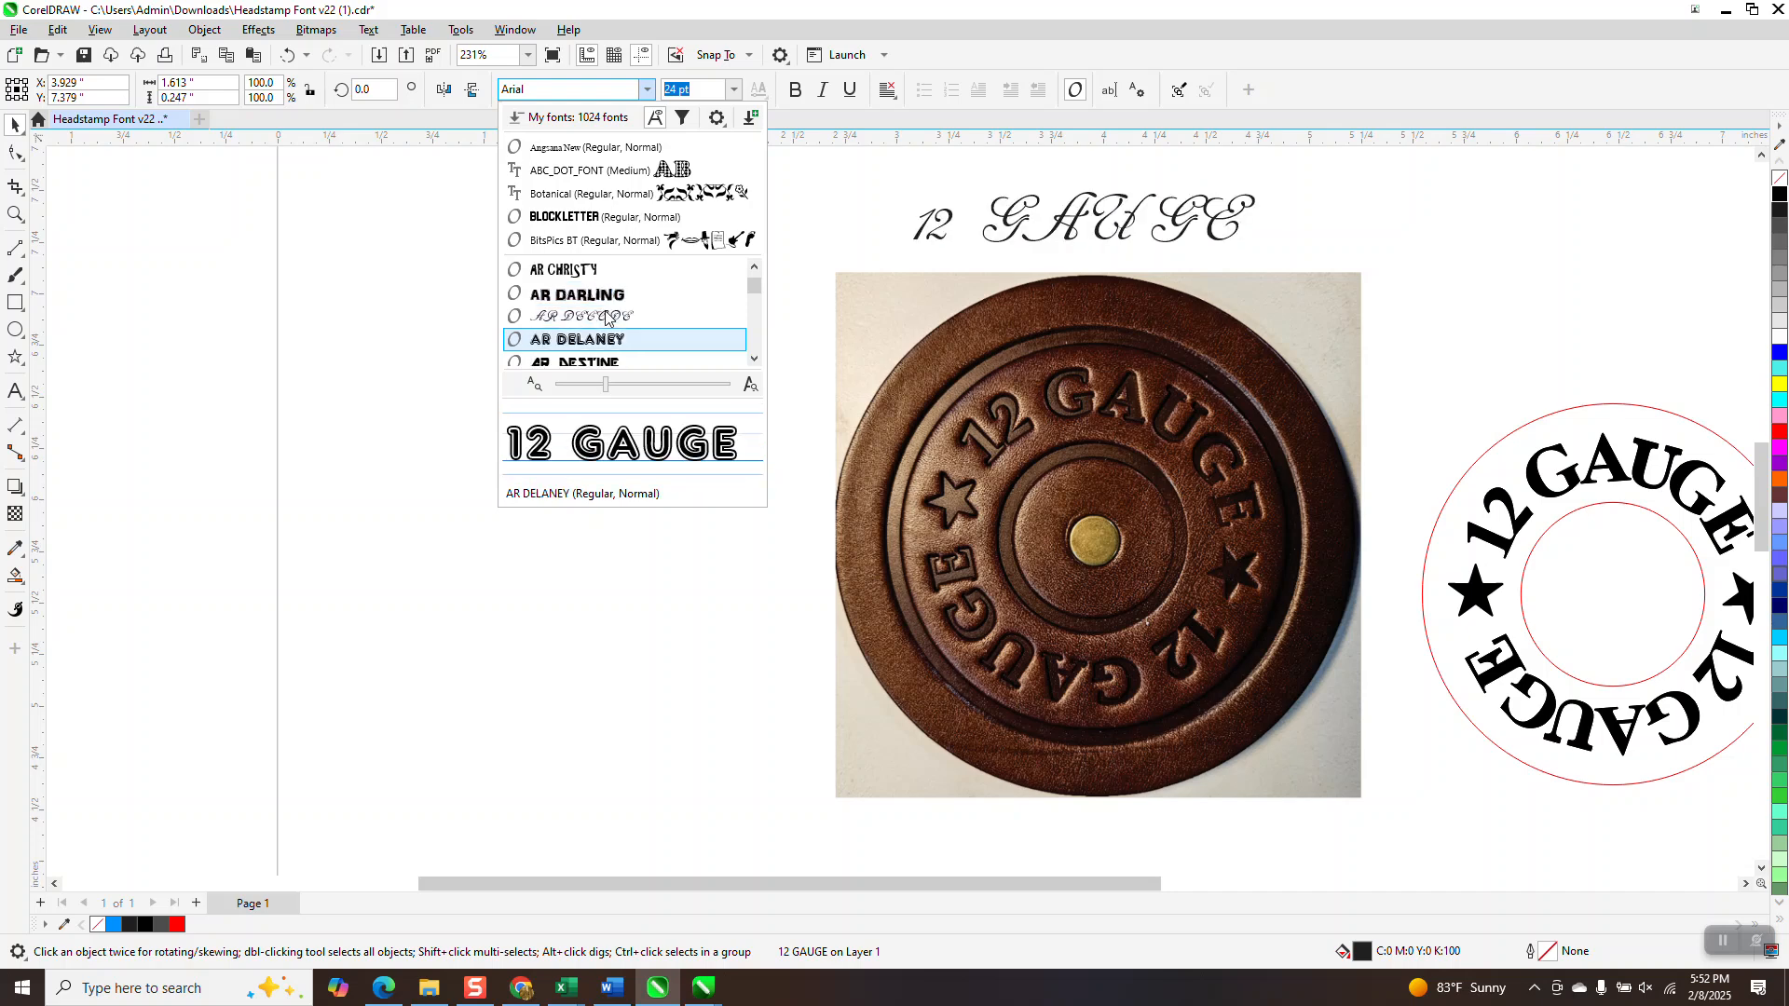
{"action": "key", "text": "Down"}
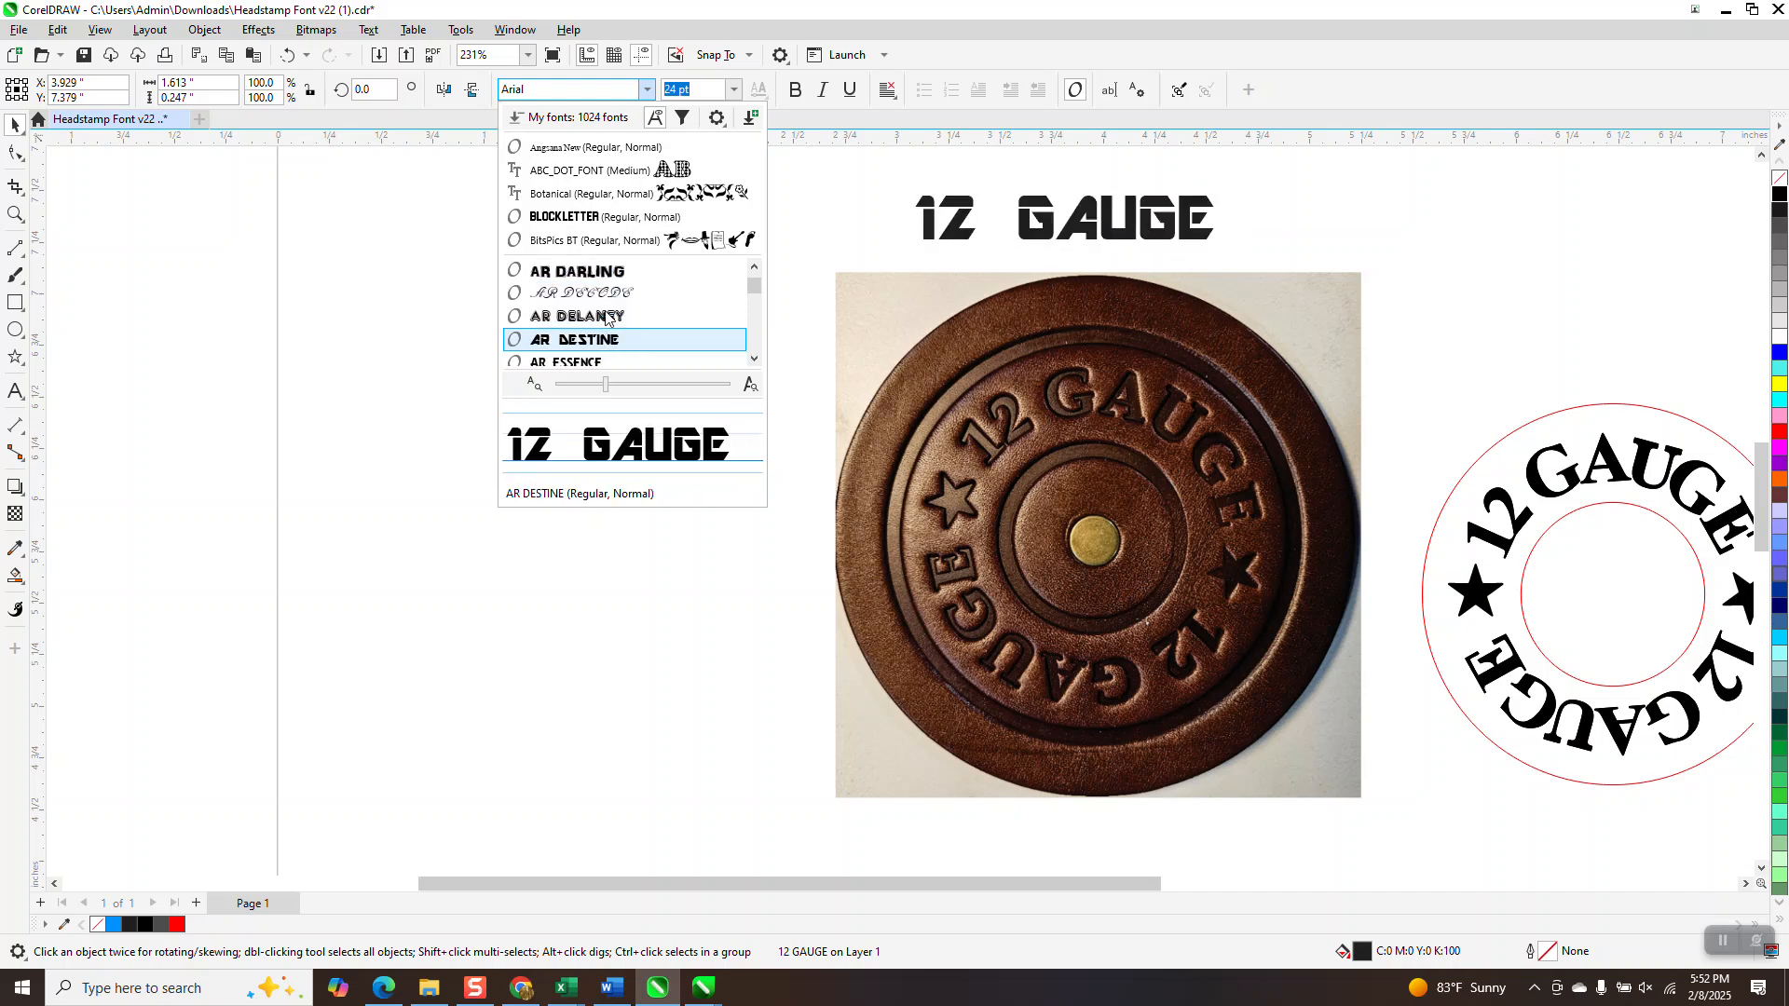
{"action": "key", "text": "Down"}
{"action": "key", "text": "Down"}
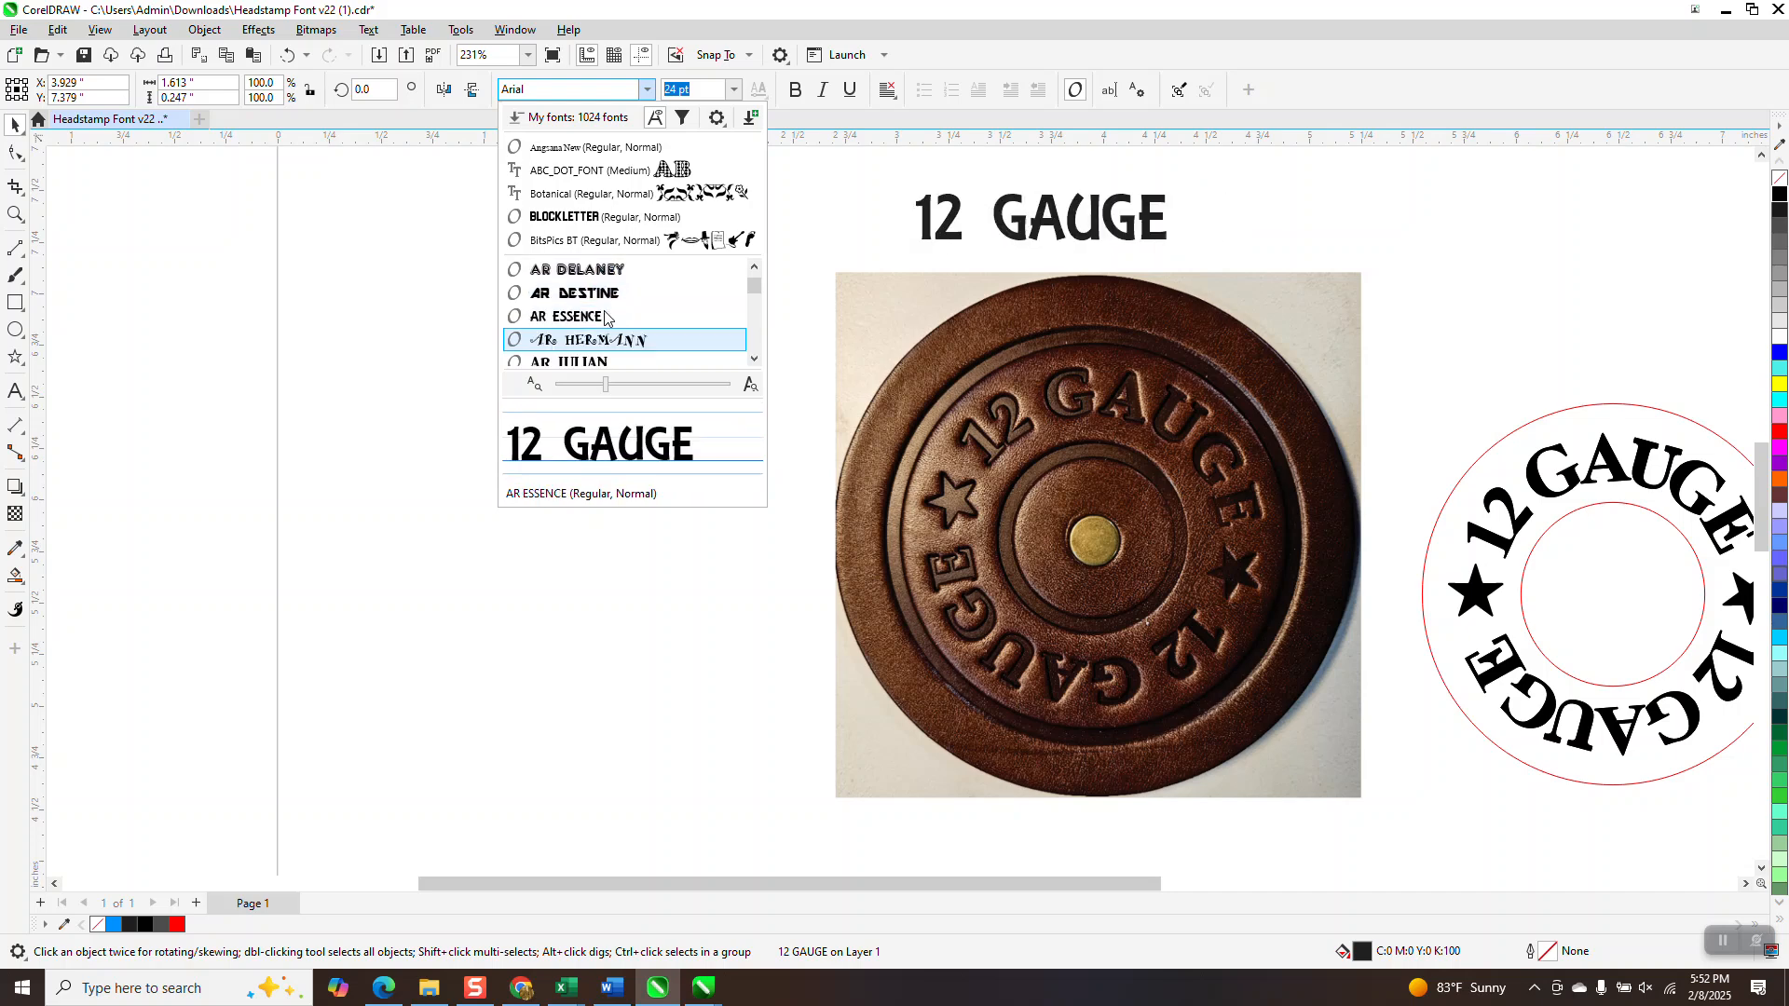
{"action": "key", "text": "Down"}
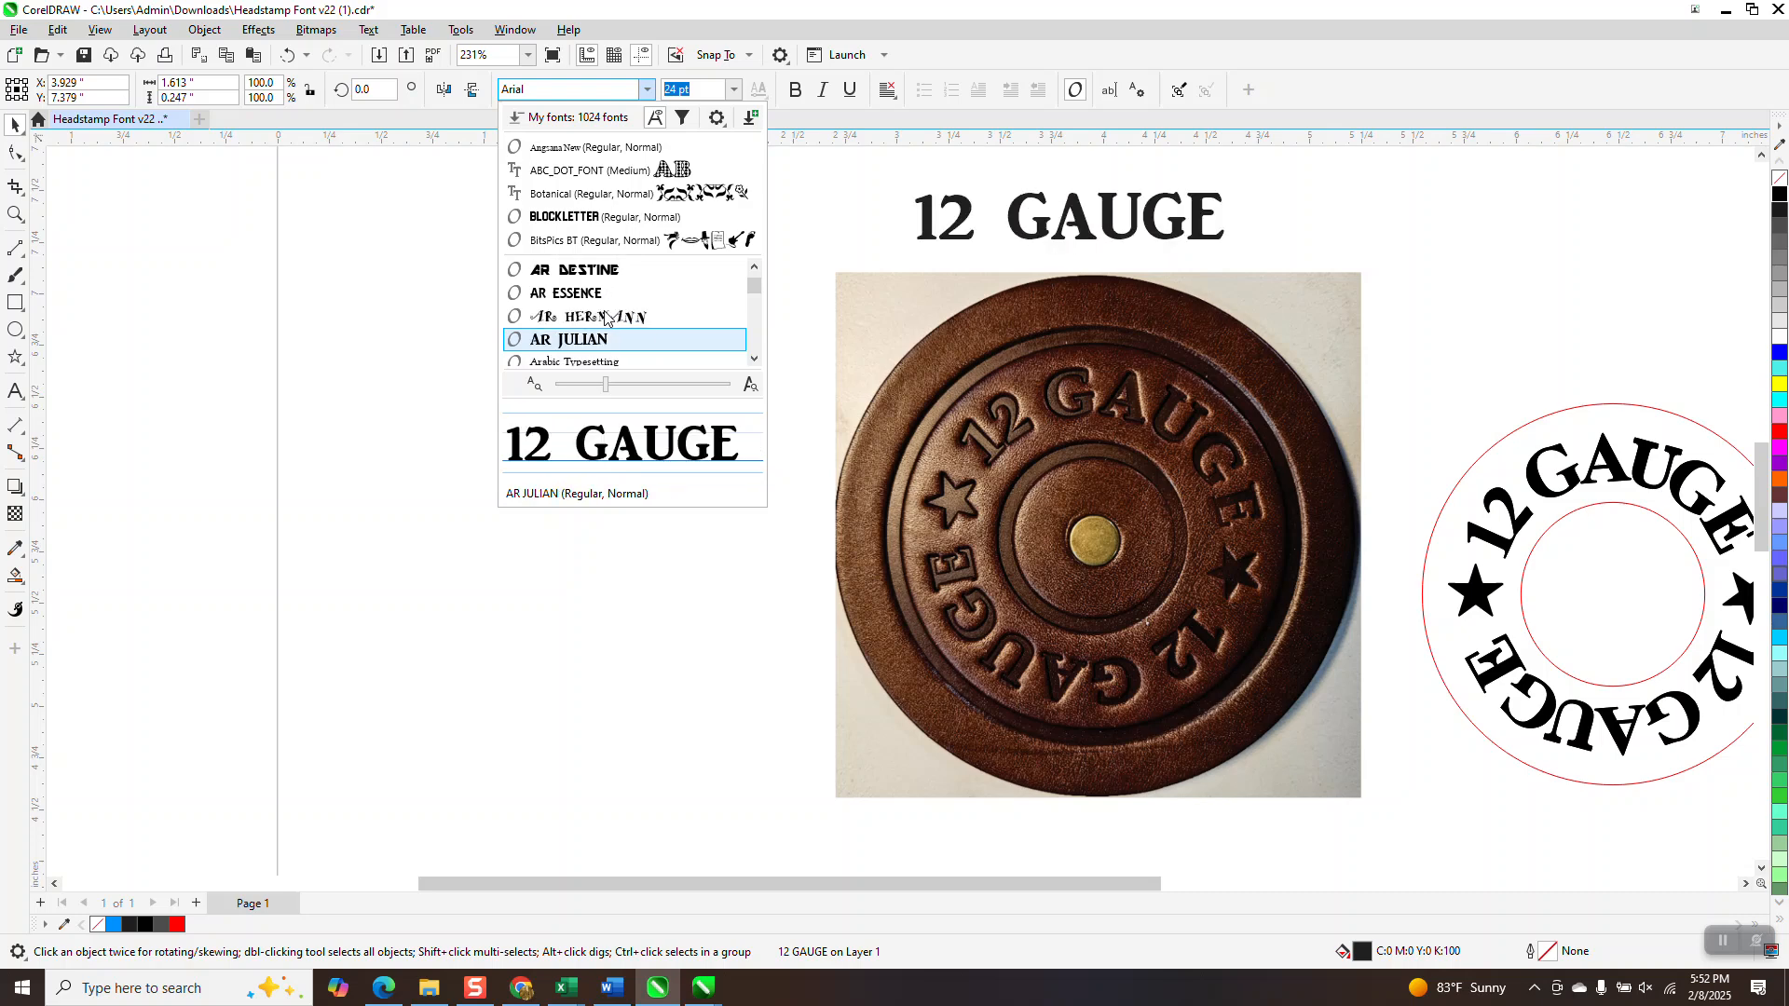
{"action": "key", "text": "Down"}
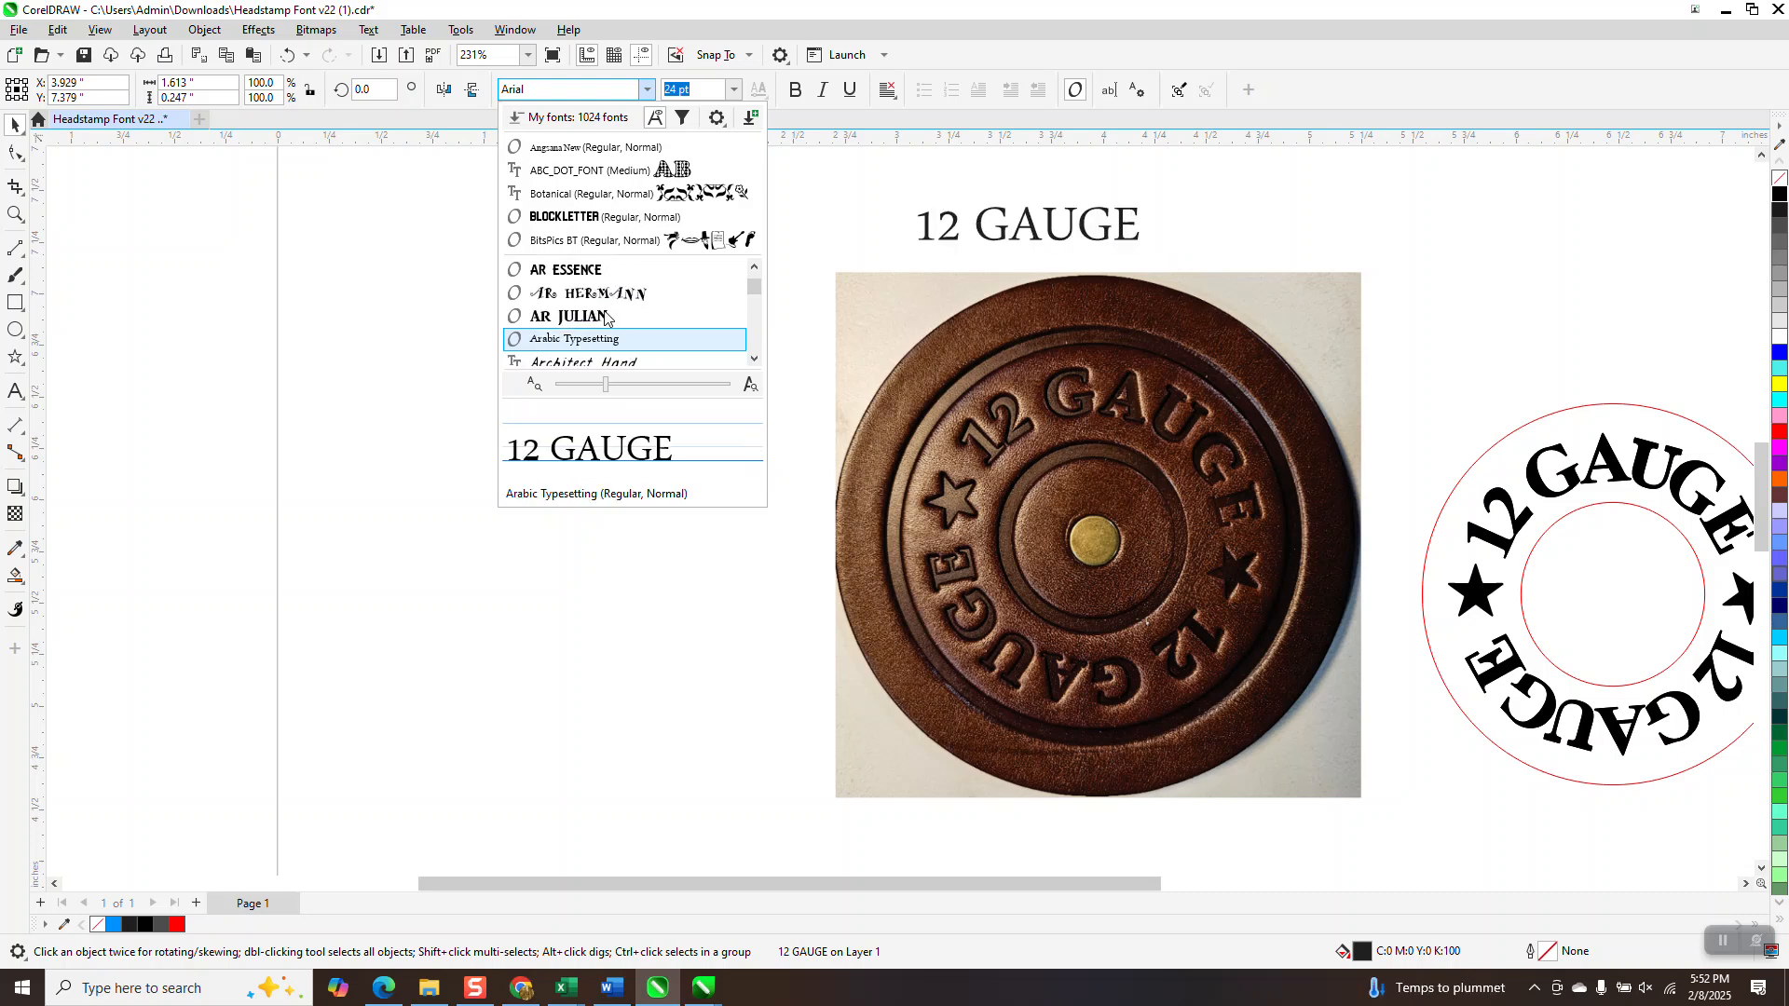
Step: Set the font of the straight 12 GAUGE text to AR JULIAN
{"action": "key", "text": "Up"}
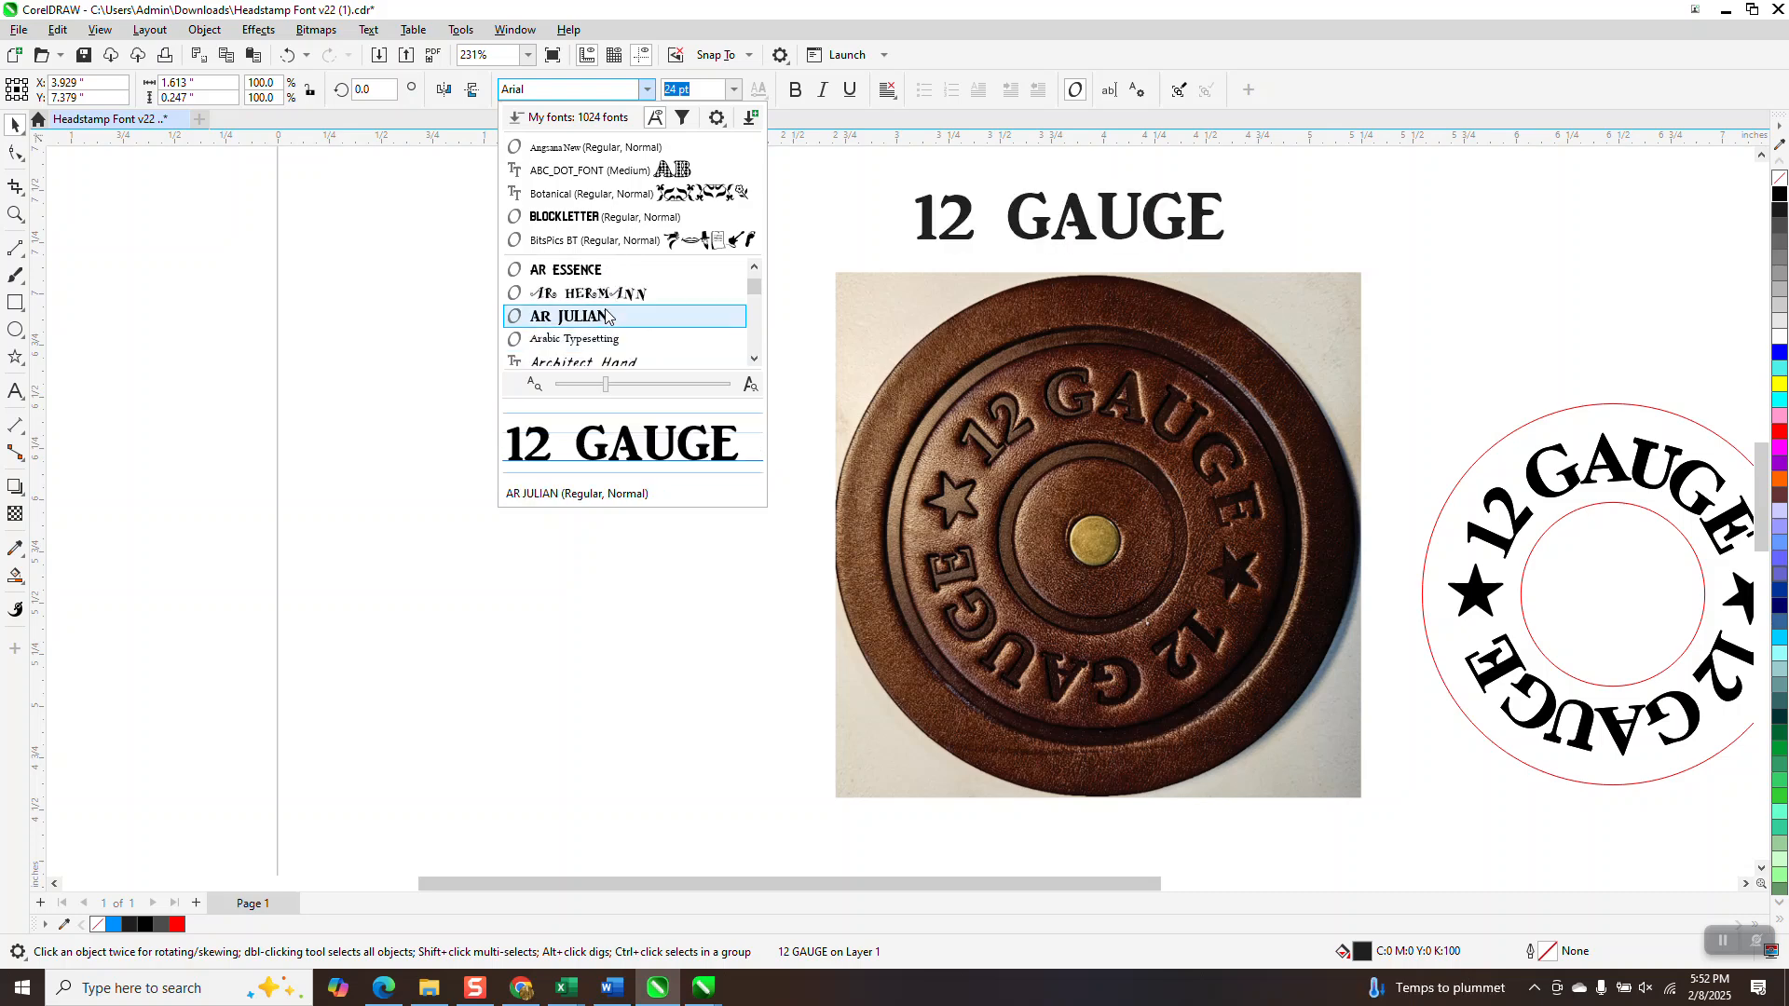
{"action": "key", "text": "Up"}
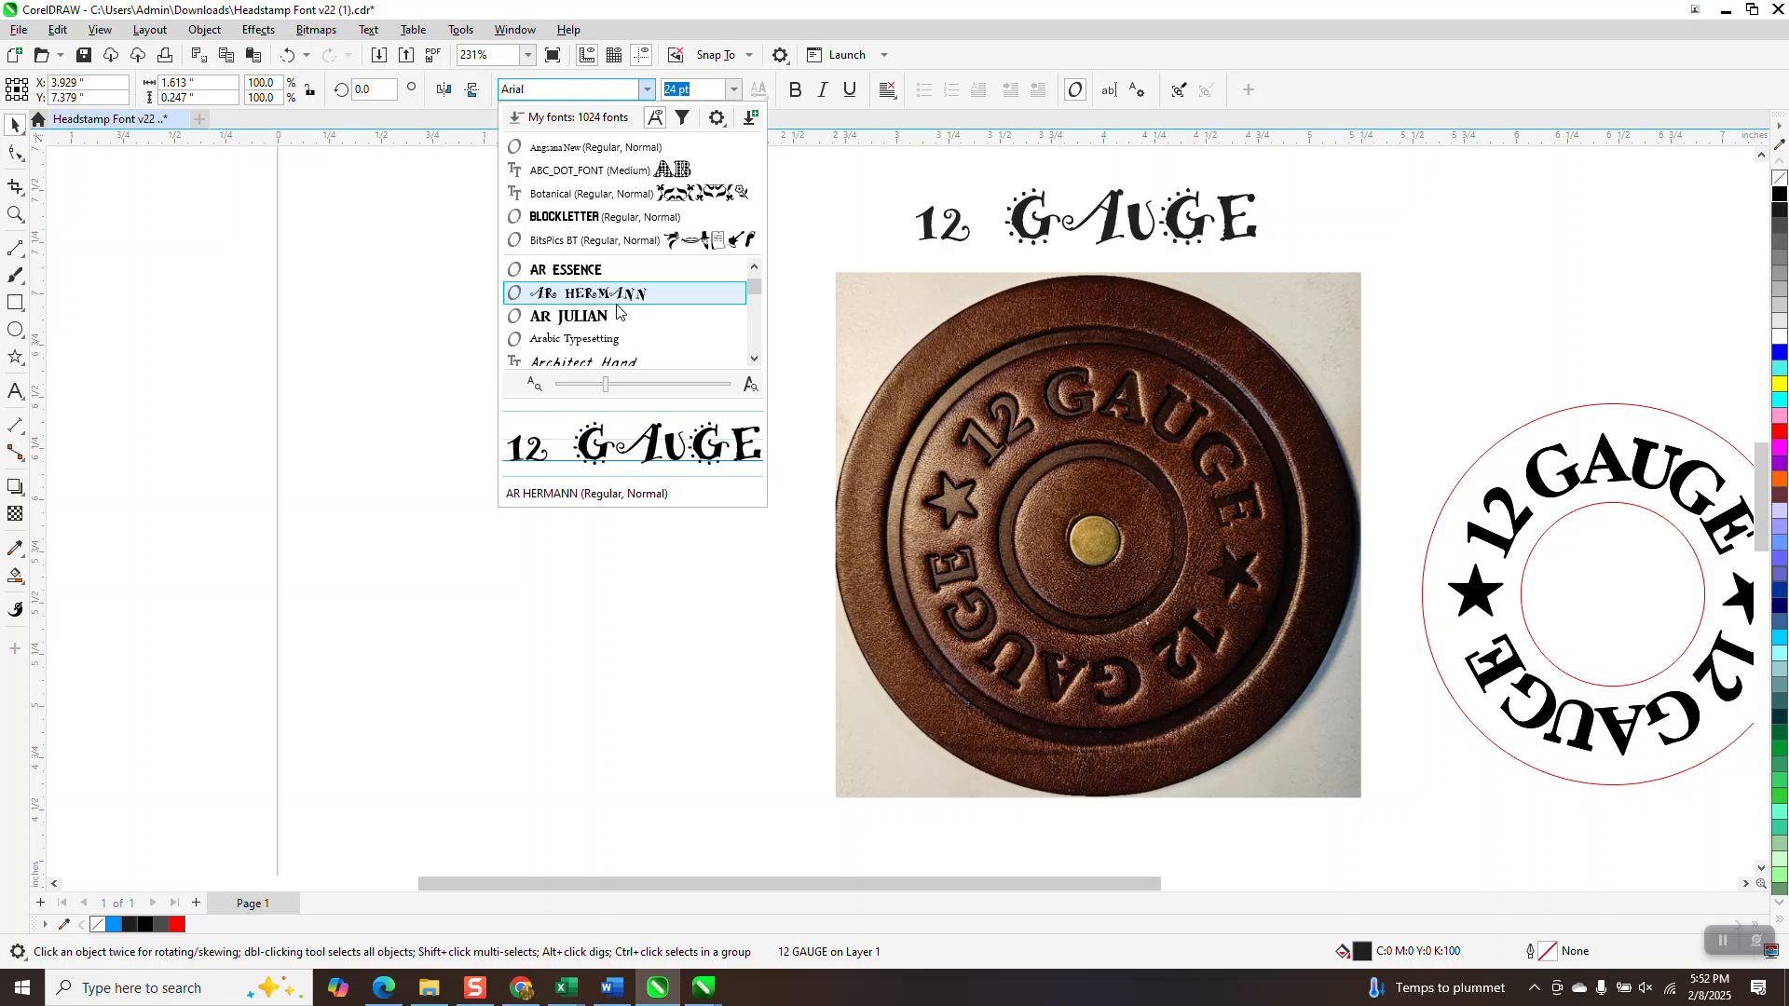
{"action": "key", "text": "Down"}
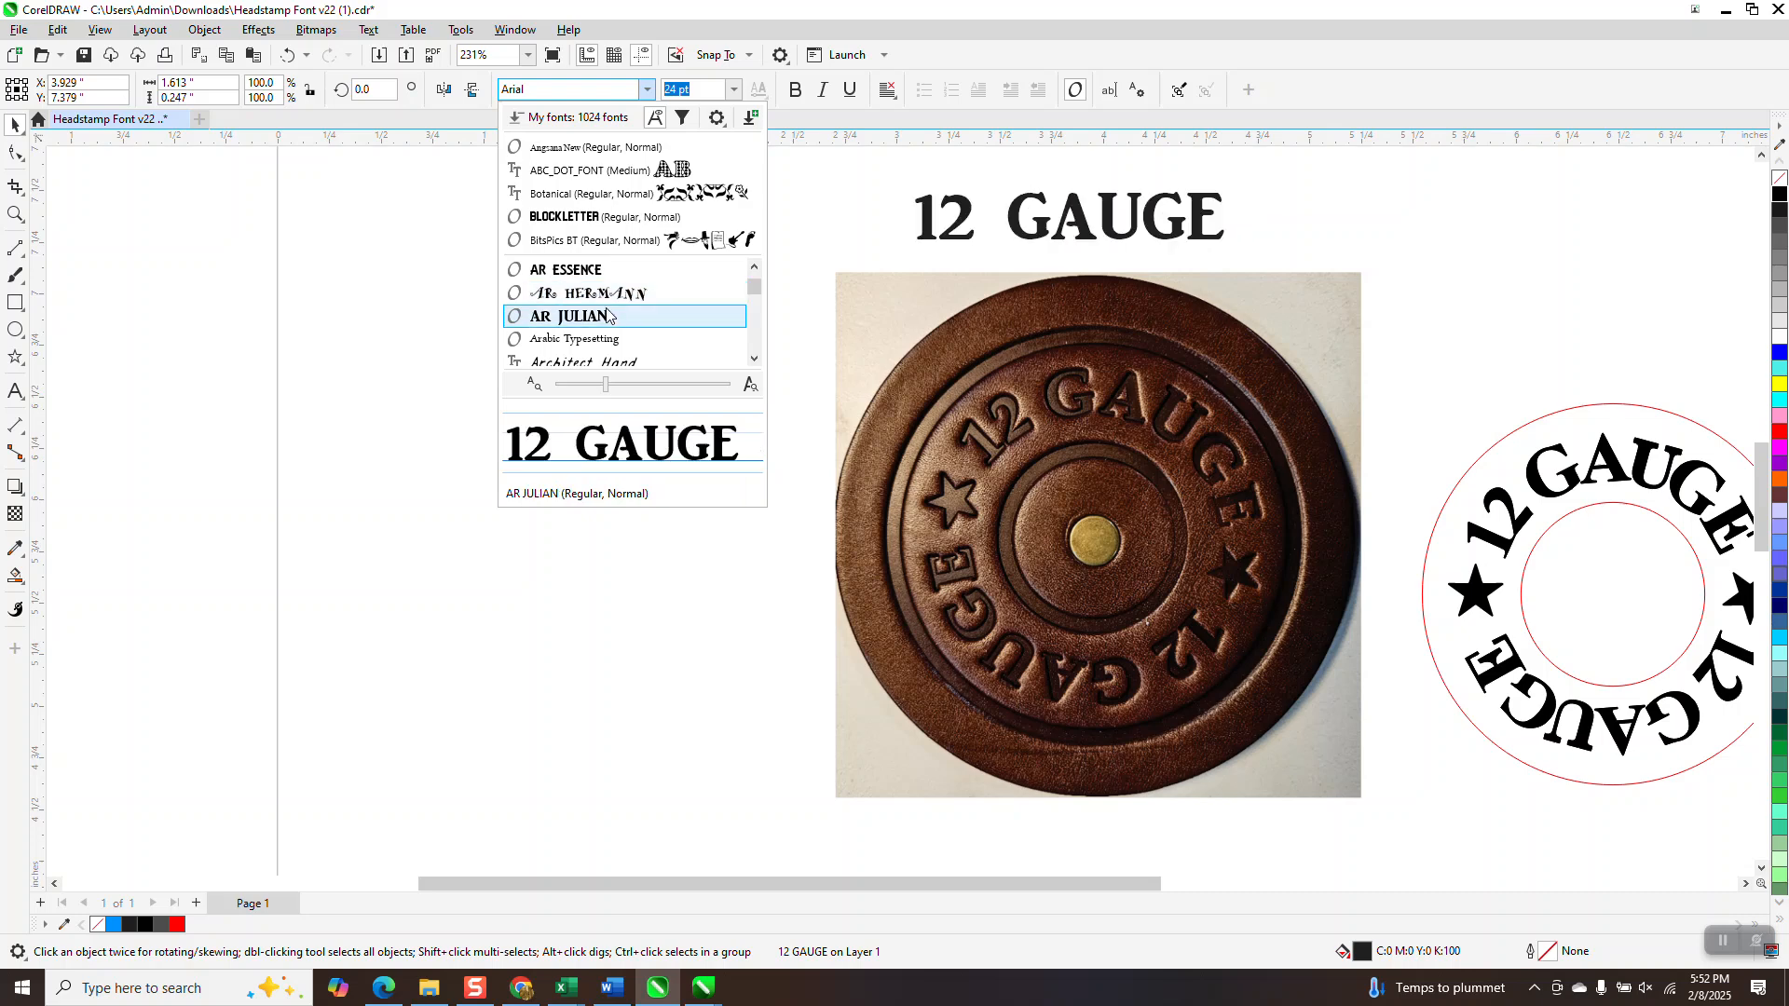
{"action": "left_click", "coordinate": [599, 316]}
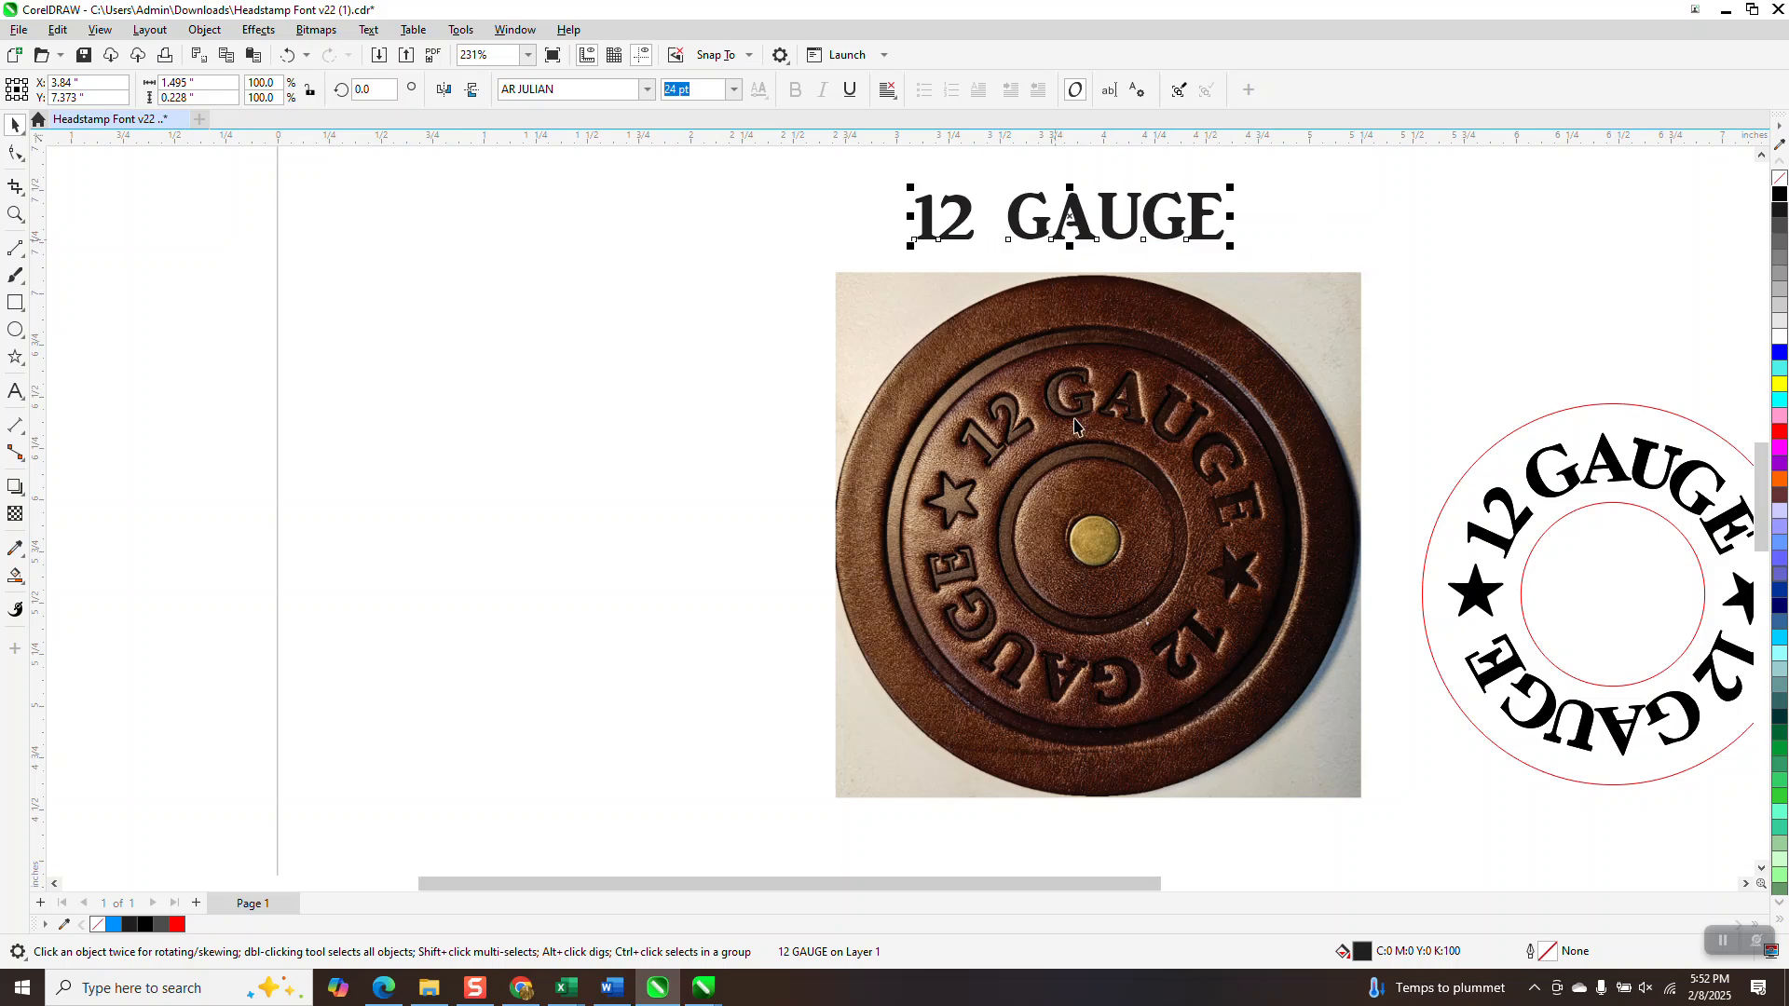
Step: Draw two concentric circles centered on the leather photo, about 2.06 inches and 0.9 inches in diameter, around the lettering band
{"action": "scroll", "coordinate": [1101, 407], "scroll_direction": "down", "scroll_amount": 2}
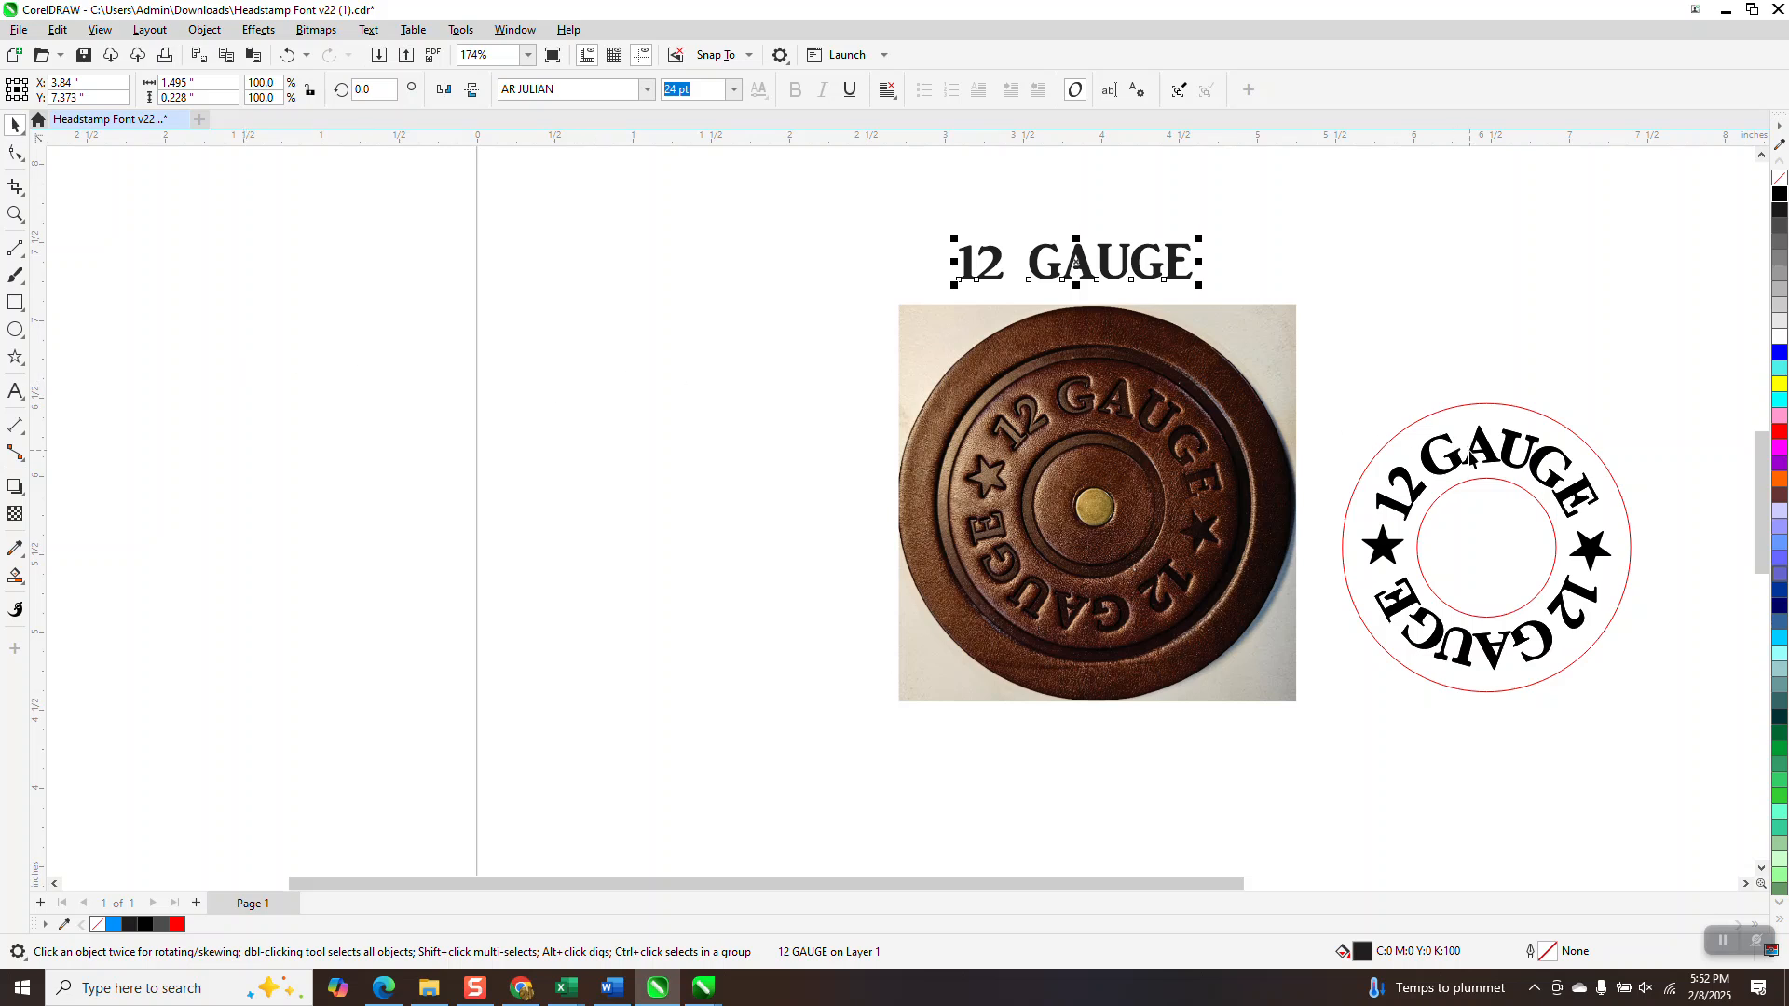
{"action": "left_click", "coordinate": [14, 332]}
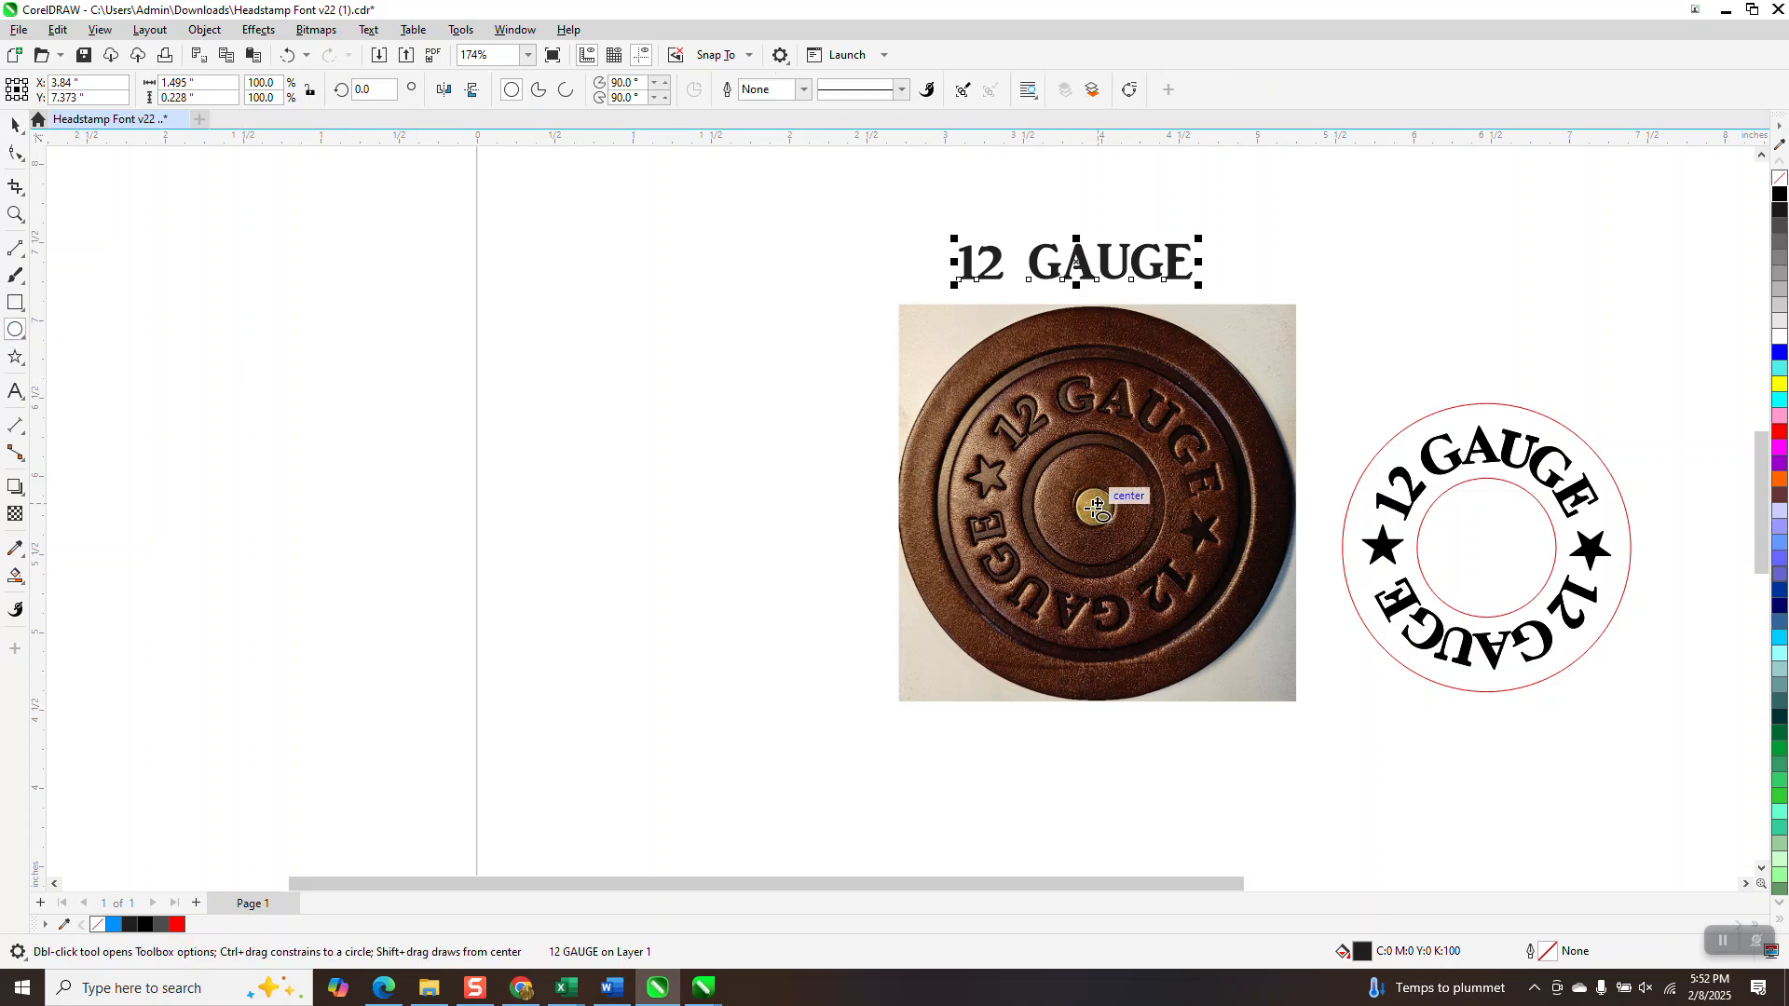
{"action": "left_click_drag", "start_coordinate": [1097, 506], "coordinate": [945, 664]}
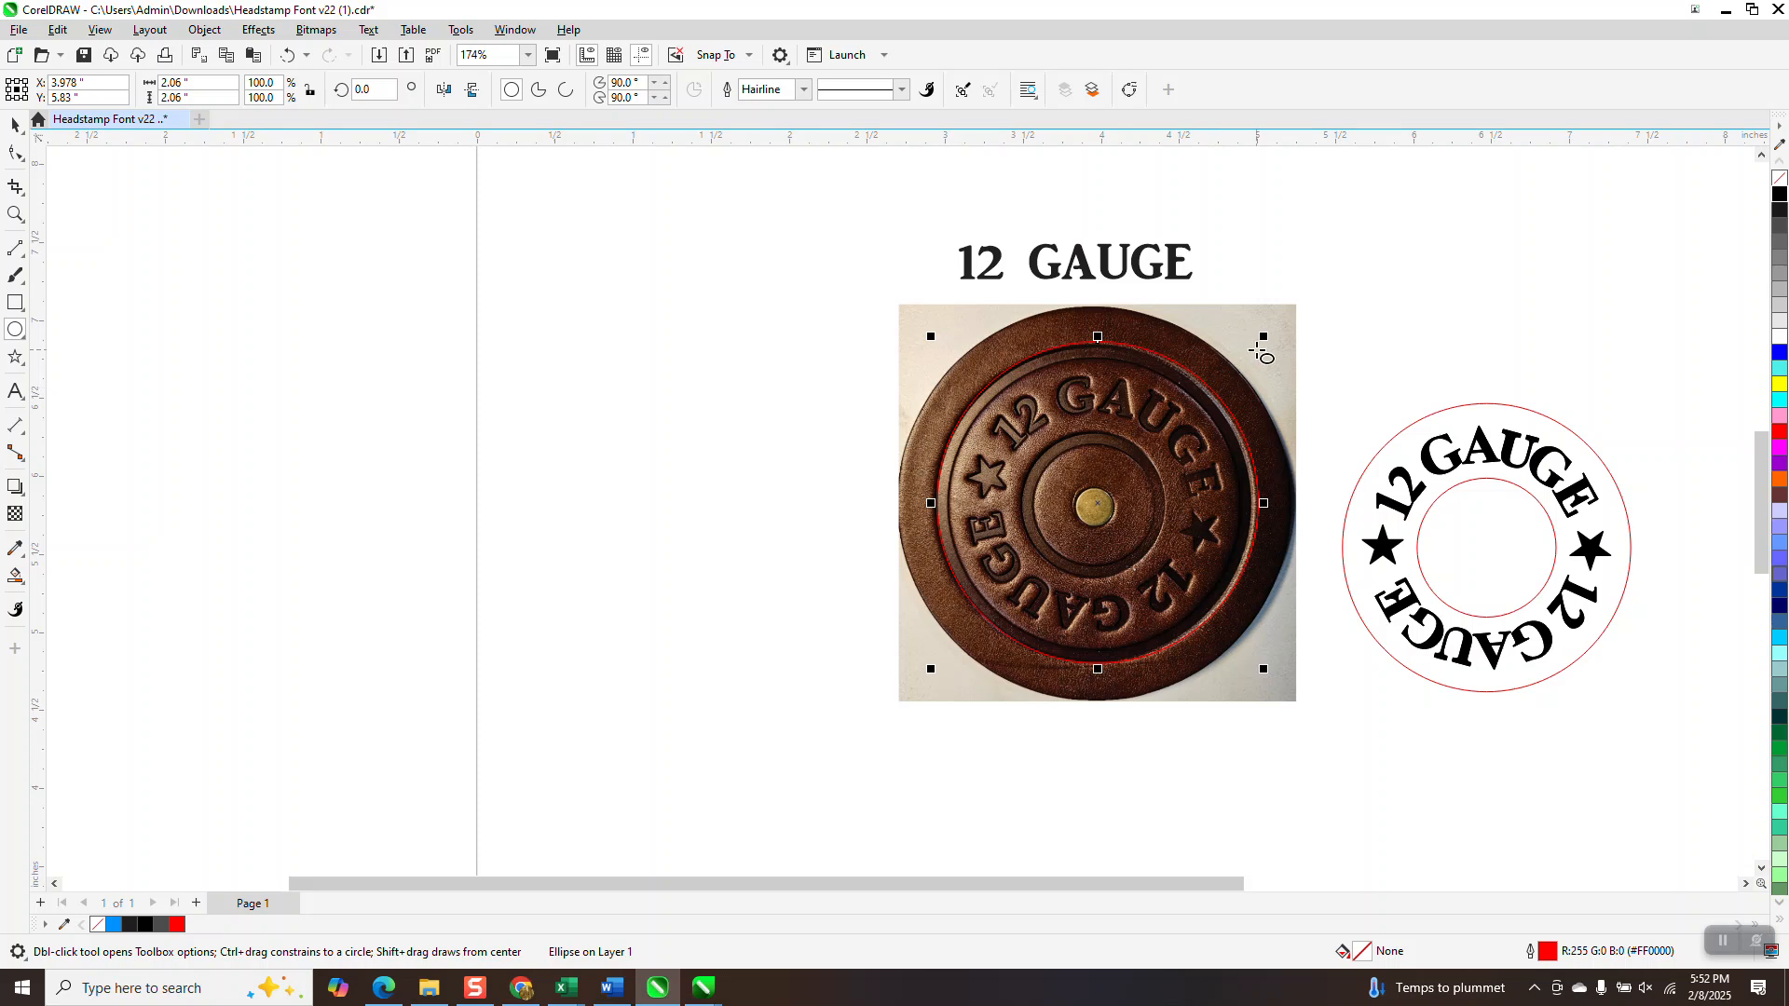
{"action": "left_click_drag", "start_coordinate": [1267, 336], "coordinate": [1177, 422]}
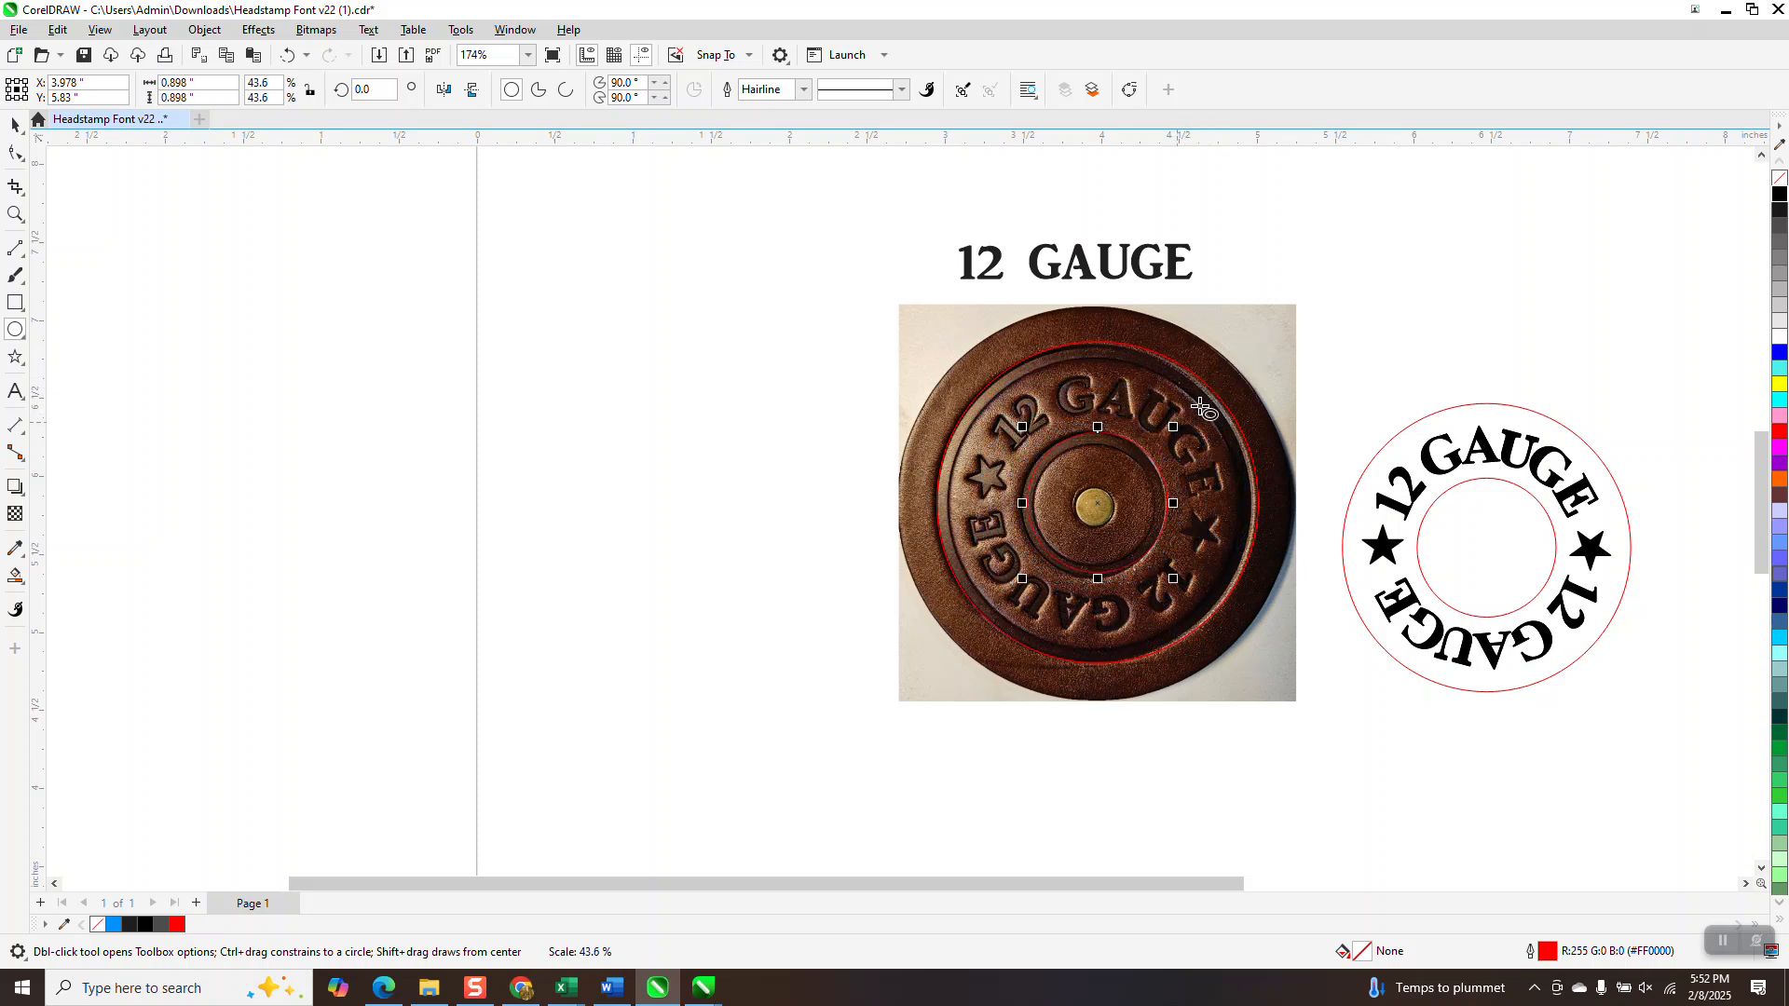
Step: Shrink the outer circle to the inner edge of the photo's groove and move both circles 3 inches left off the photo
{"action": "left_click", "coordinate": [15, 124]}
{"action": "left_click", "coordinate": [1222, 365]}
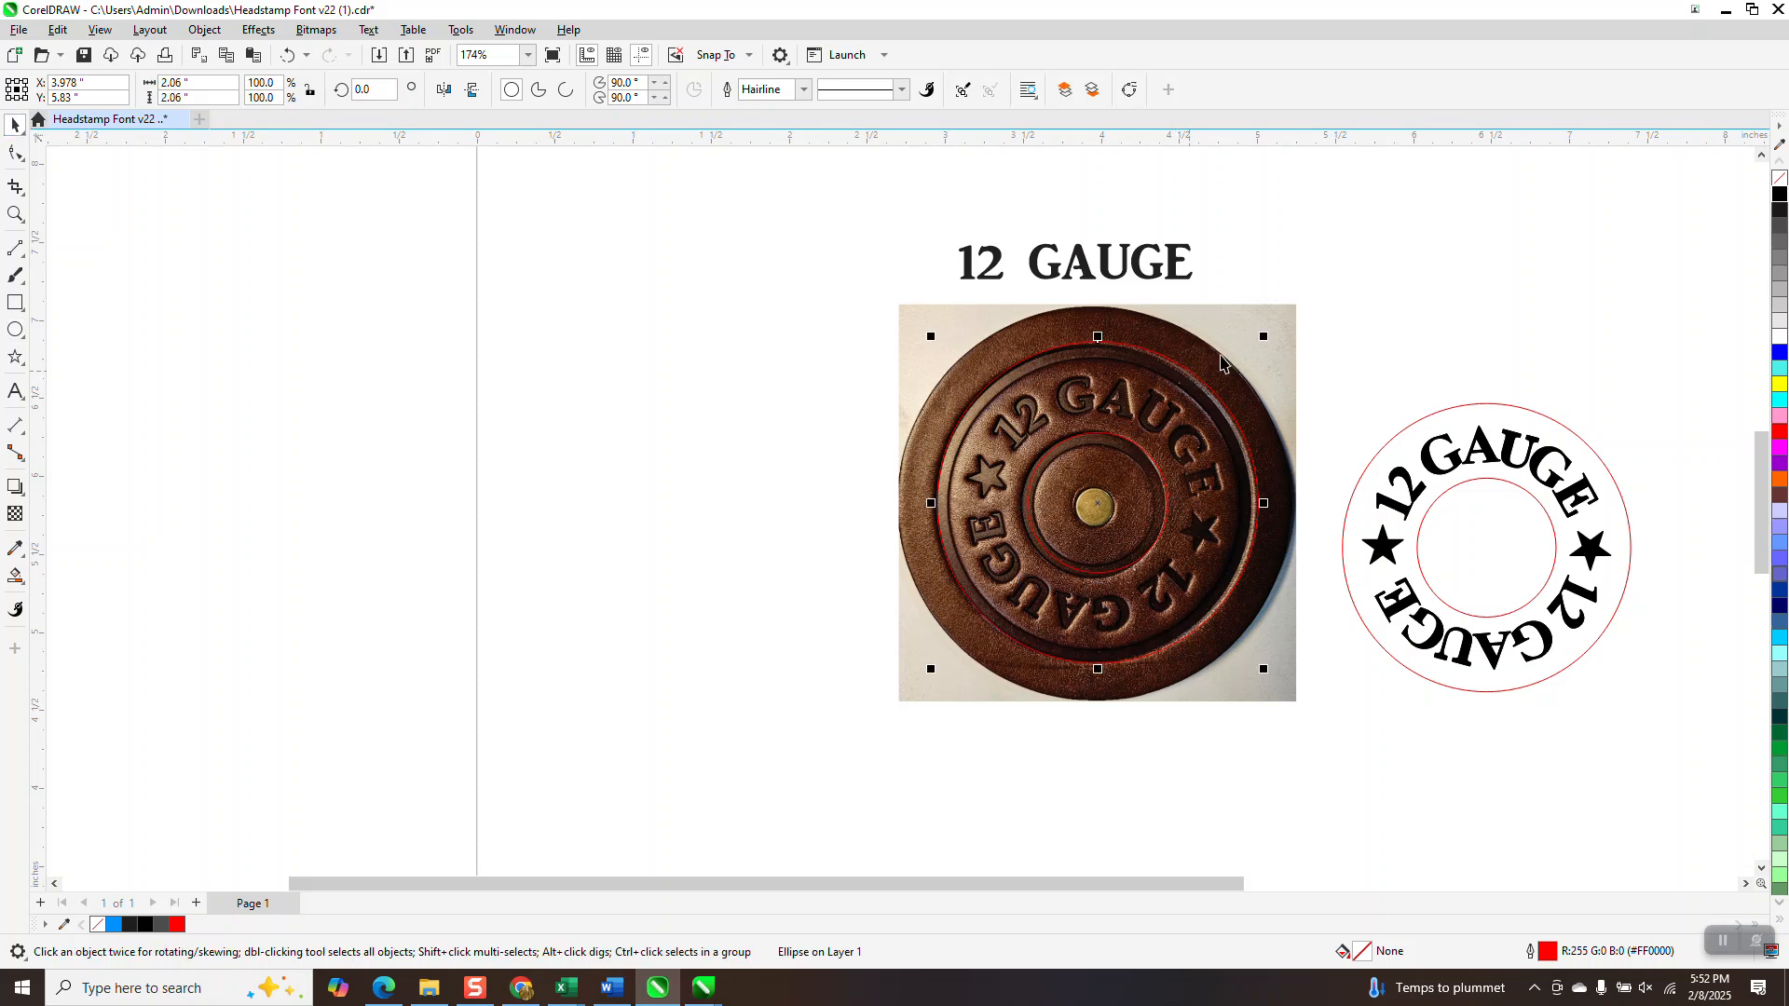
{"action": "left_click_drag", "start_coordinate": [1264, 337], "coordinate": [1260, 360]}
{"action": "key", "text": "shift+Left"}
{"action": "left_click", "coordinate": [1160, 472]}
{"action": "key", "text": "shift+Left"}
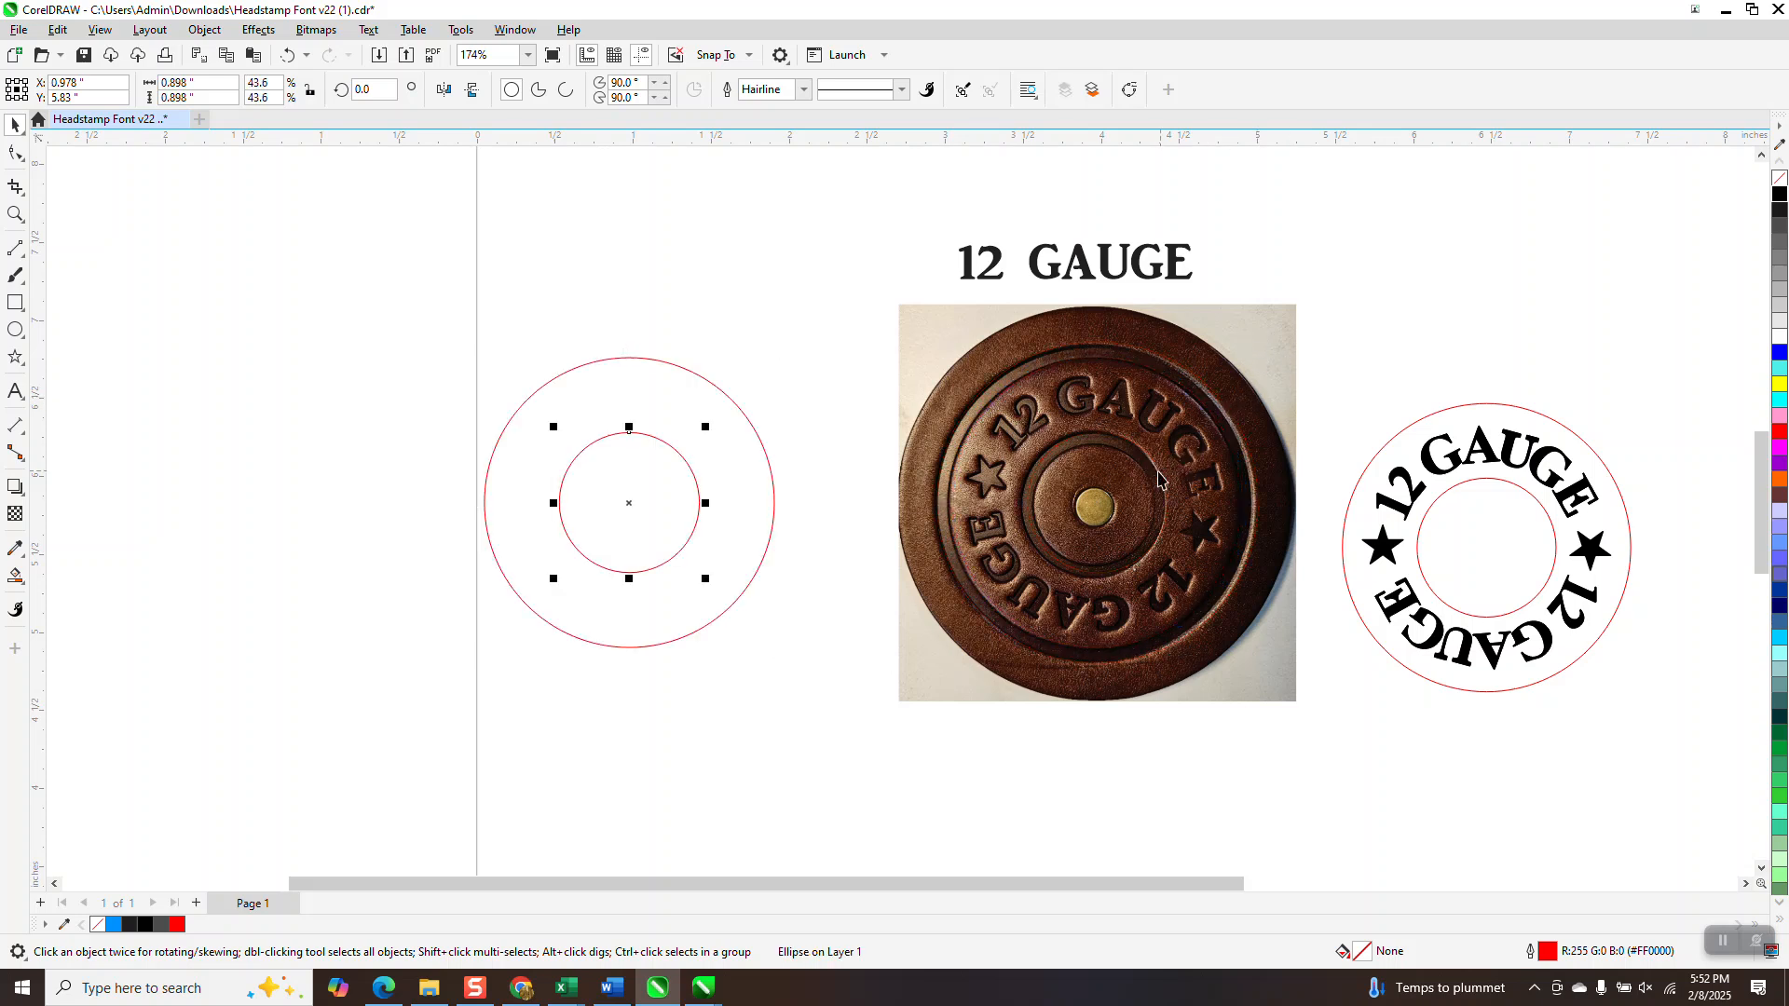
Step: Move the 12 GAUGE text above the two circles and fit it centered along the top of the circle with a 0.375-inch offset
{"action": "left_click_drag", "start_coordinate": [1083, 281], "coordinate": [654, 334]}
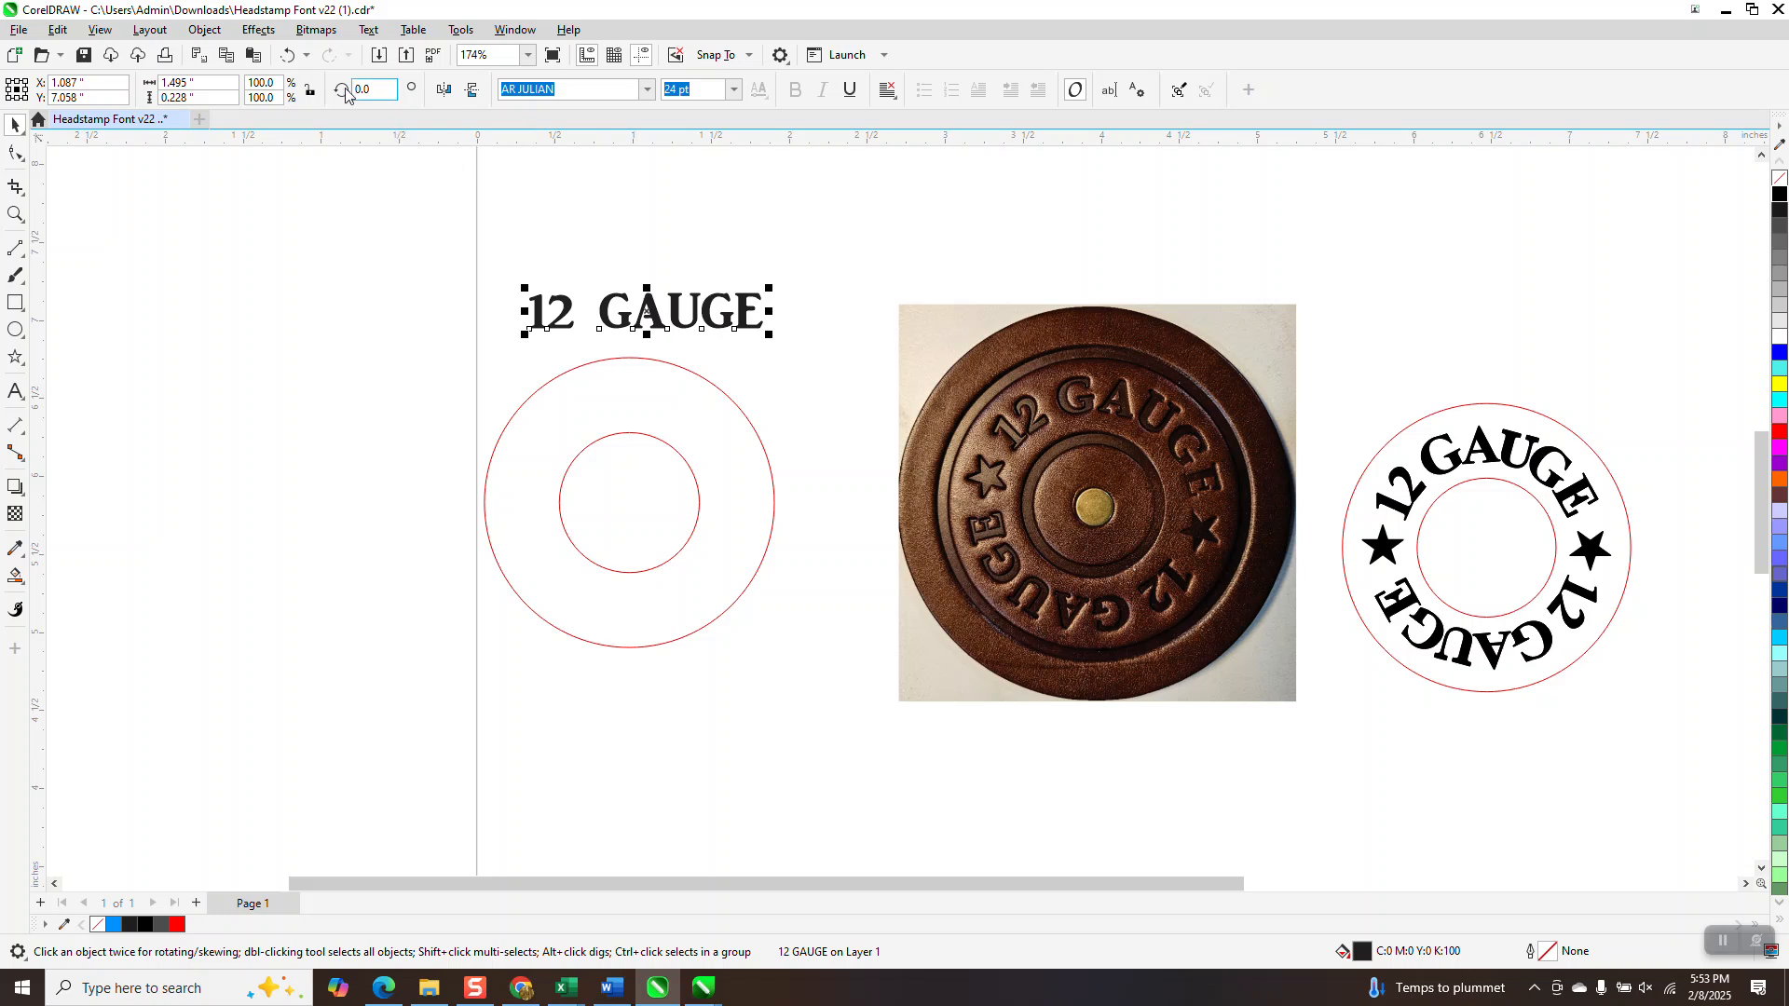
{"action": "left_click", "coordinate": [370, 30]}
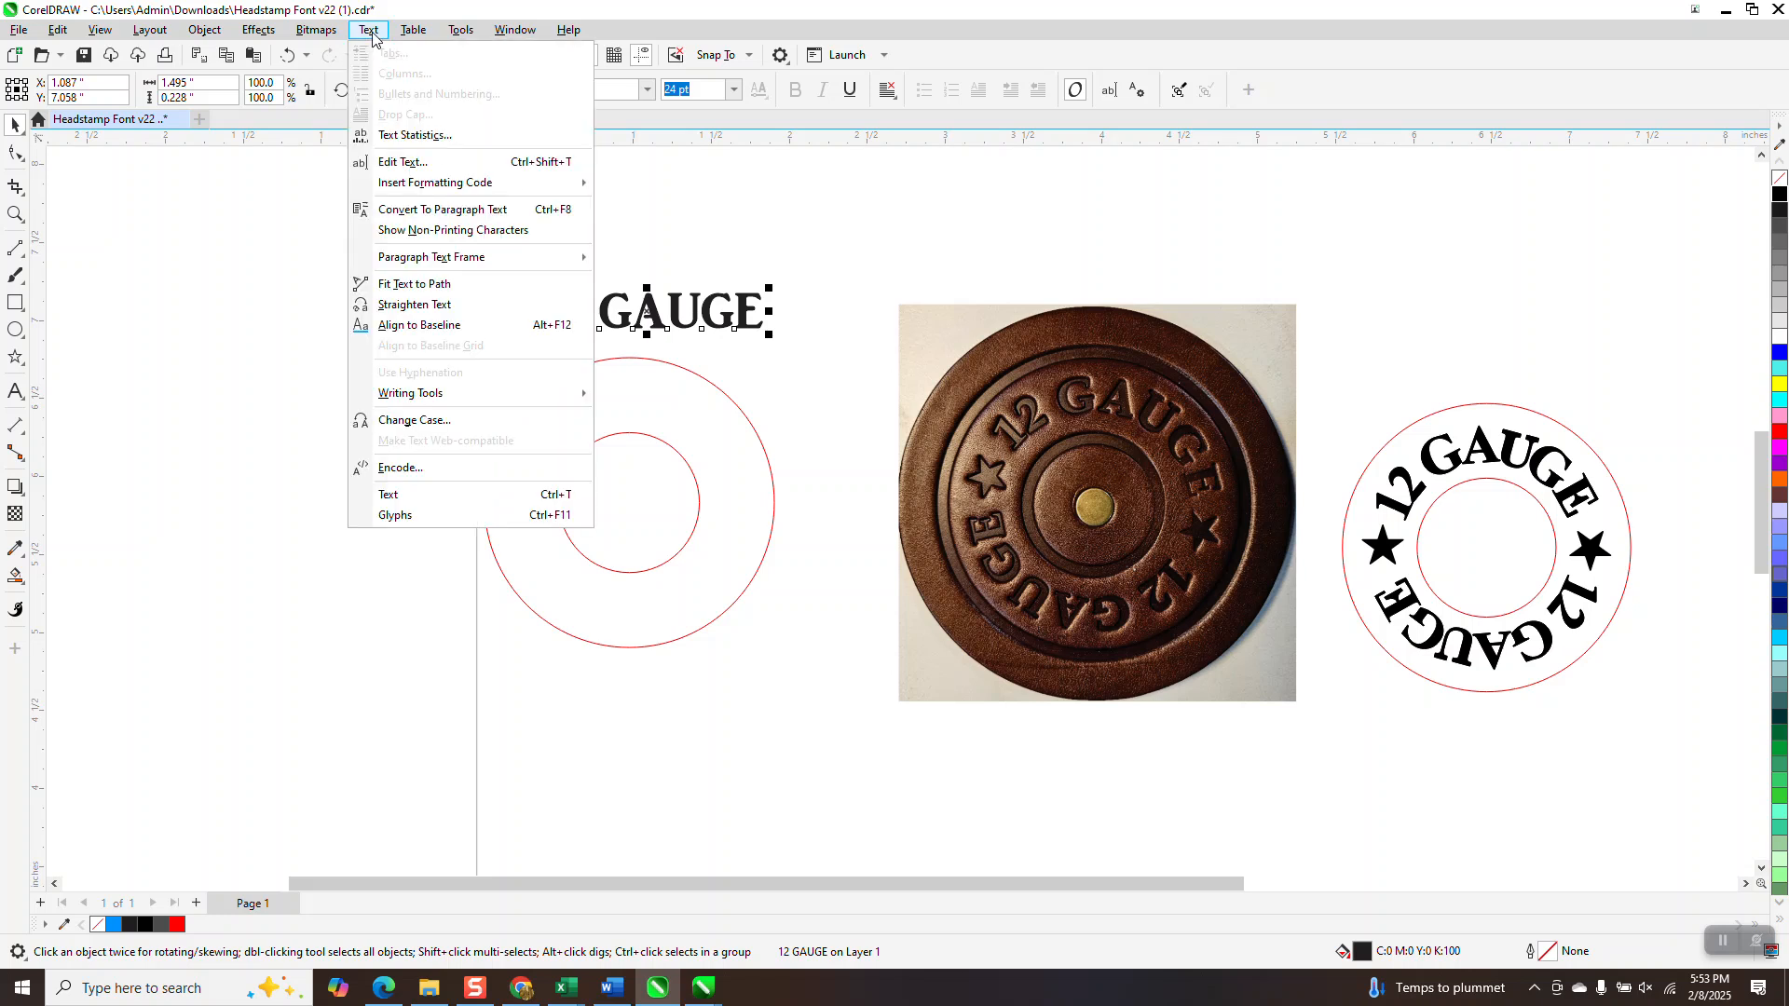
{"action": "left_click", "coordinate": [410, 283]}
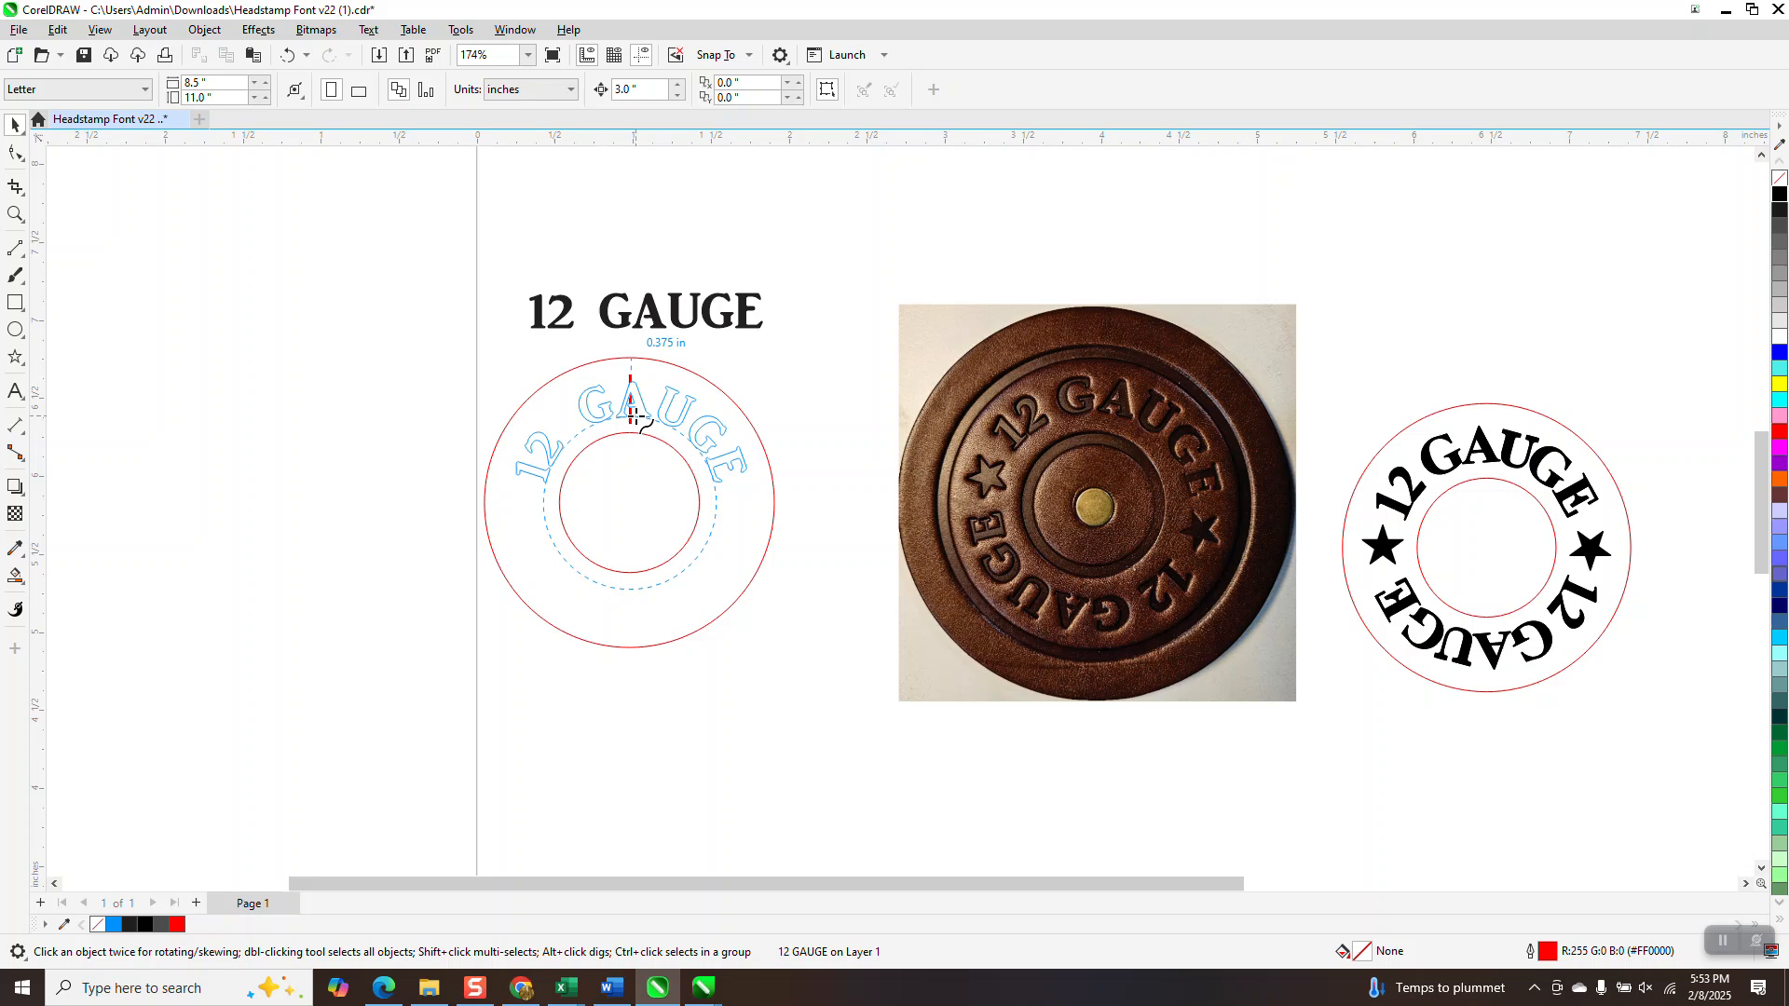
{"action": "left_click", "coordinate": [634, 414]}
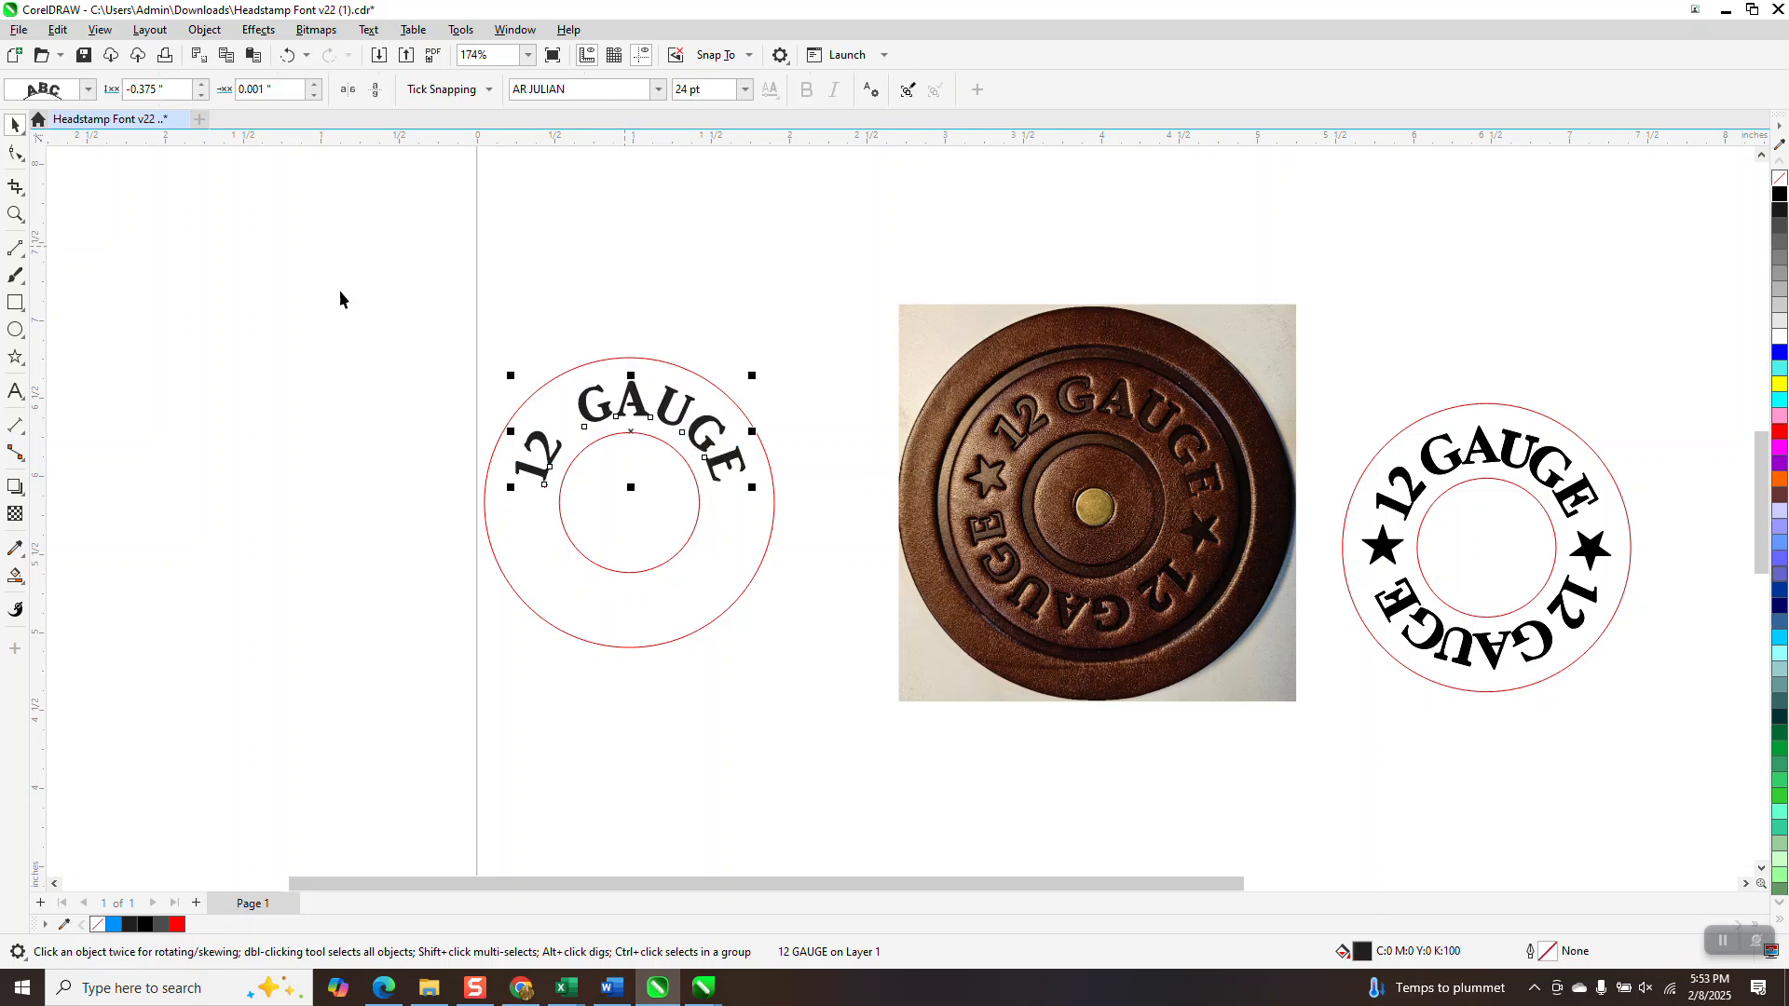
Step: Examine the curved 12 GAUGE text and compare its digits with the 12 in the leather photo
{"action": "left_click", "coordinate": [17, 212]}
{"action": "left_click_drag", "start_coordinate": [419, 328], "coordinate": [979, 634]}
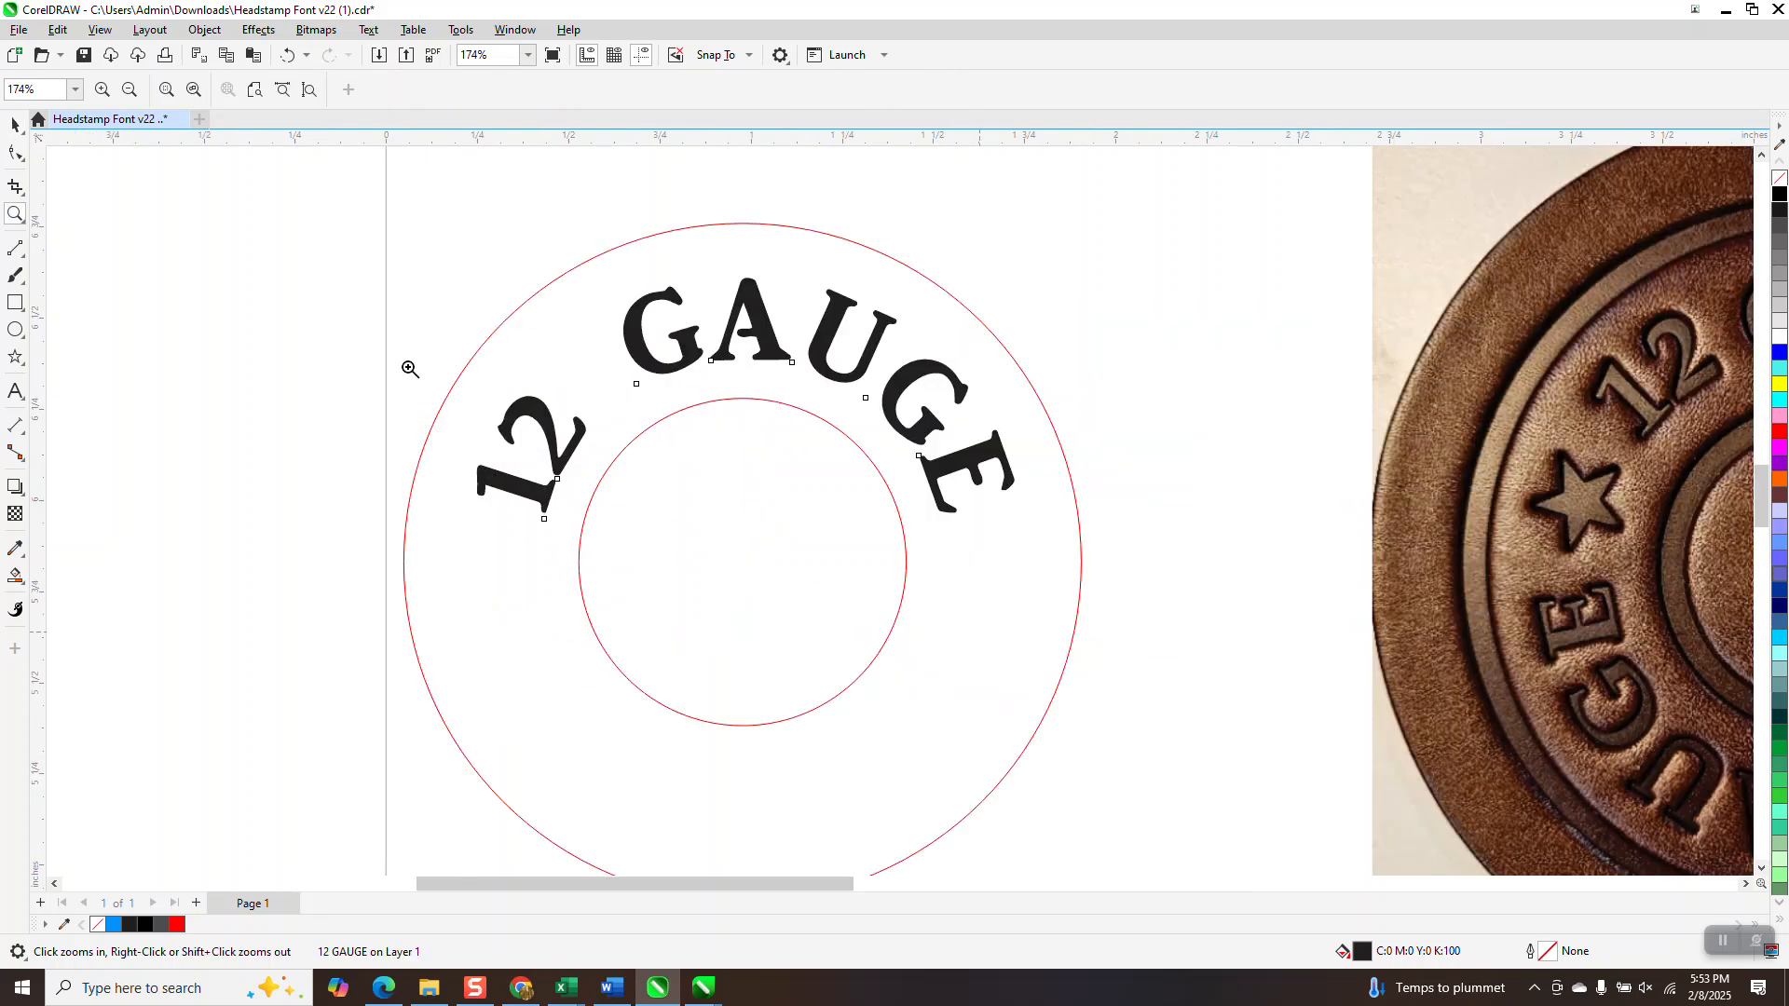
{"action": "left_click", "coordinate": [16, 126]}
{"action": "key", "text": "space"}
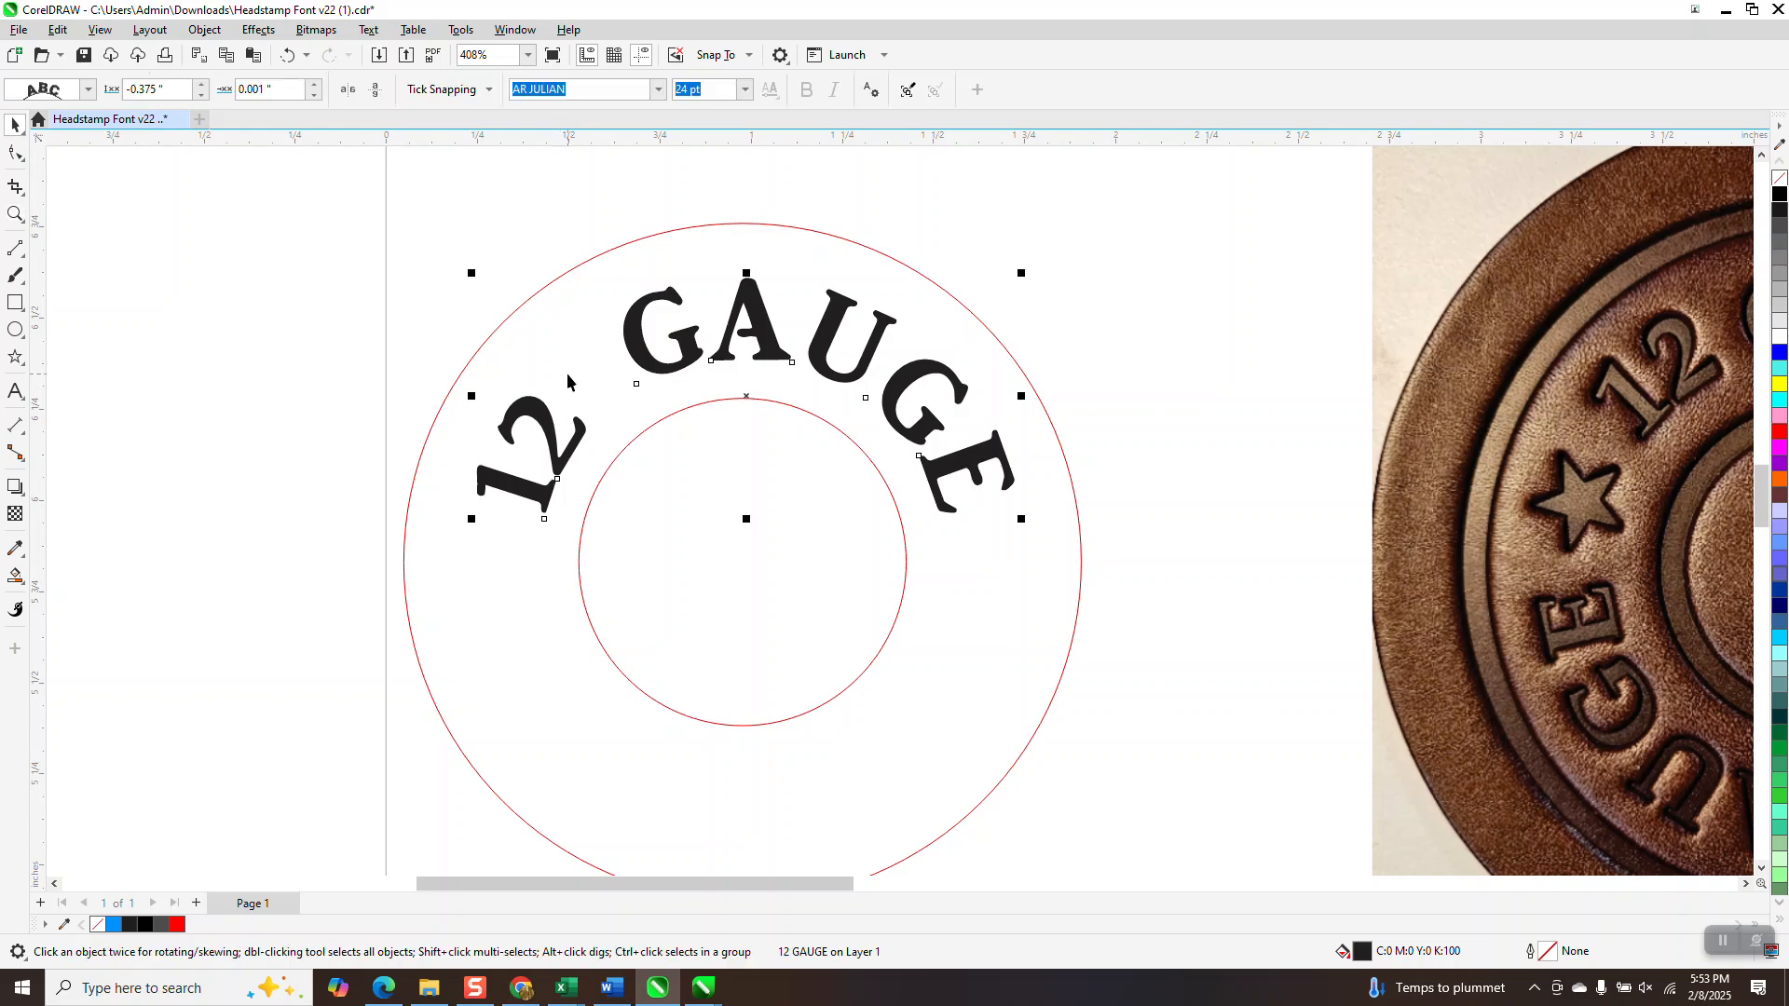
{"action": "scroll", "coordinate": [573, 393], "scroll_direction": "down", "scroll_amount": 1}
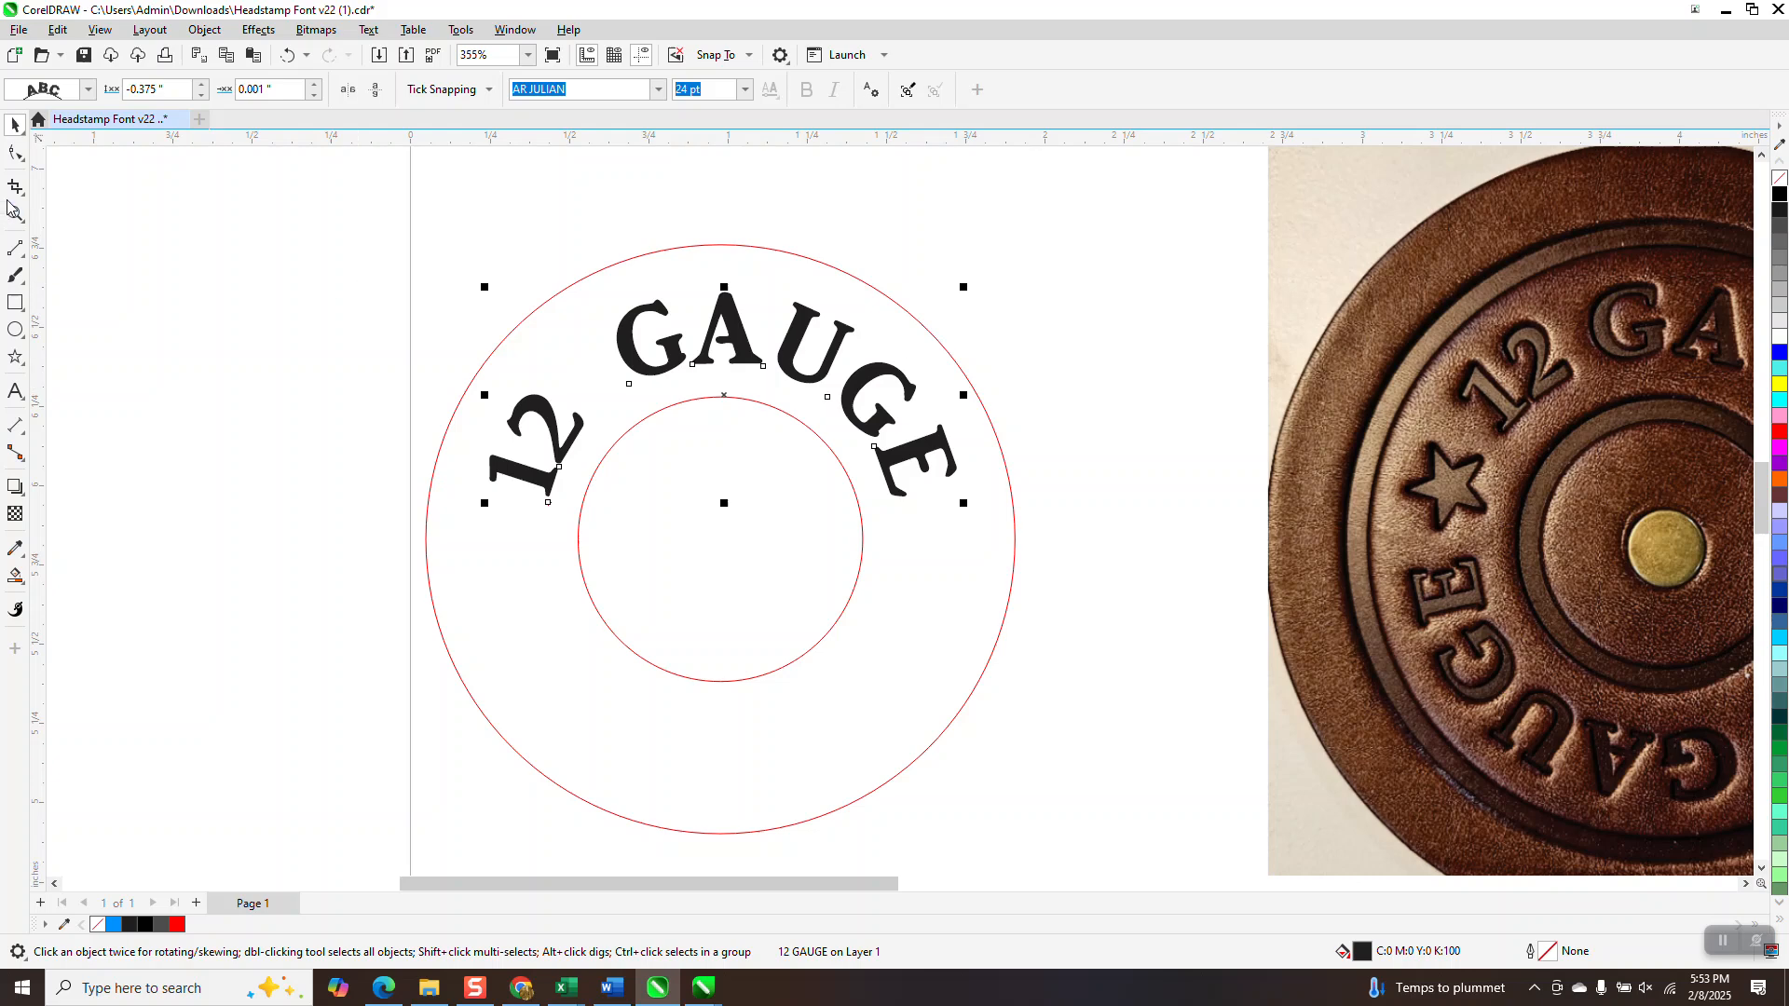
{"action": "left_click", "coordinate": [1491, 322]}
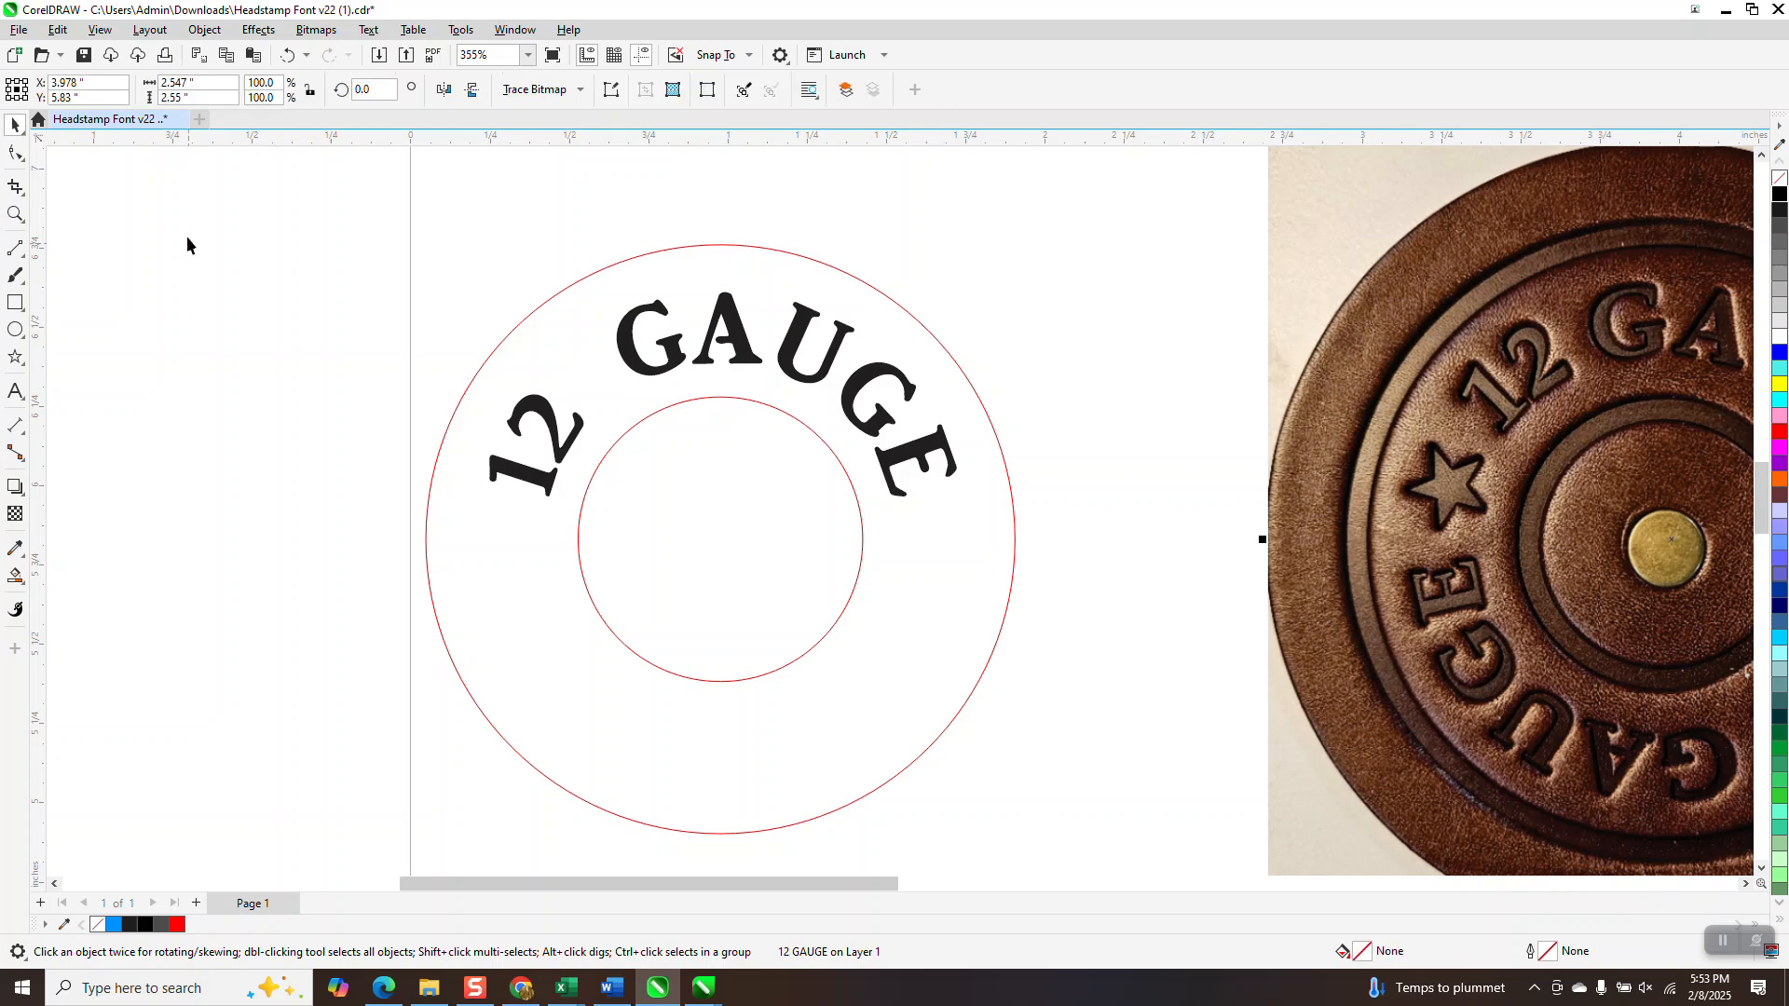
{"action": "left_click", "coordinate": [16, 215]}
{"action": "left_click_drag", "start_coordinate": [1505, 319], "coordinate": [1565, 391]}
{"action": "scroll", "coordinate": [755, 402], "scroll_direction": "down", "scroll_amount": 1}
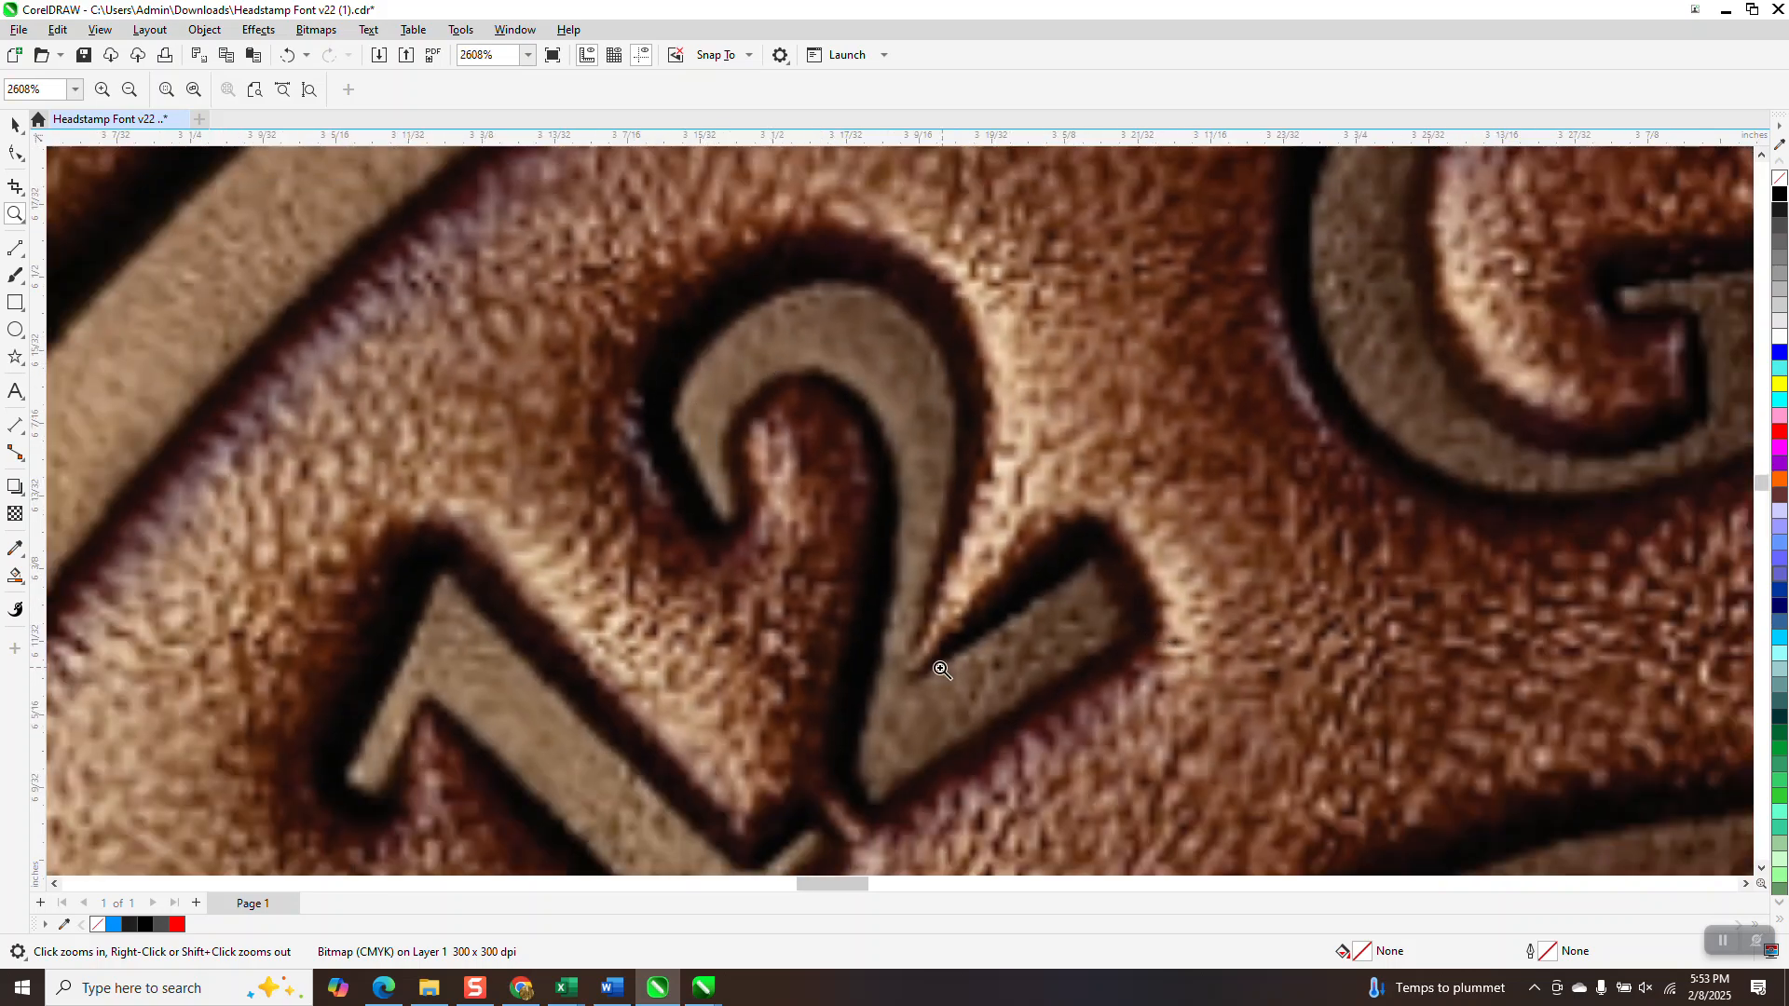
{"action": "scroll", "coordinate": [1132, 579], "scroll_direction": "down", "scroll_amount": 5}
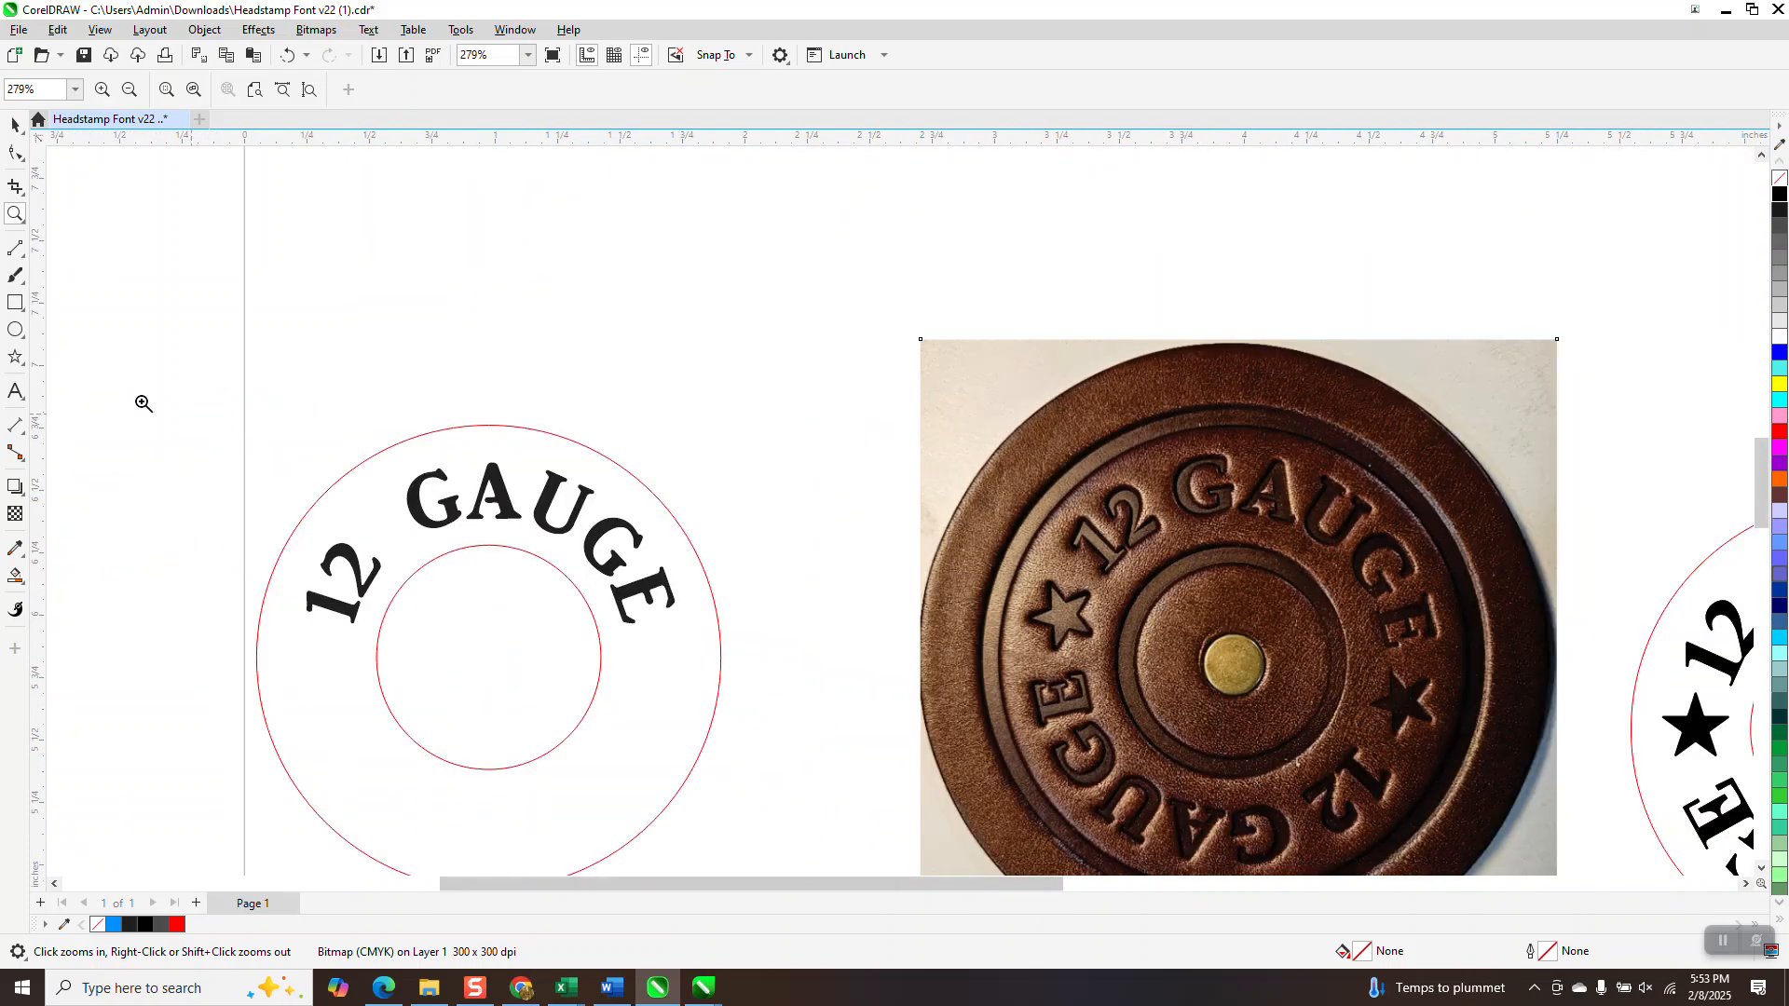
Step: Convert the curved 12 GAUGE text to curves and break it apart into separate characters
{"action": "left_click", "coordinate": [14, 124]}
{"action": "left_click", "coordinate": [495, 490]}
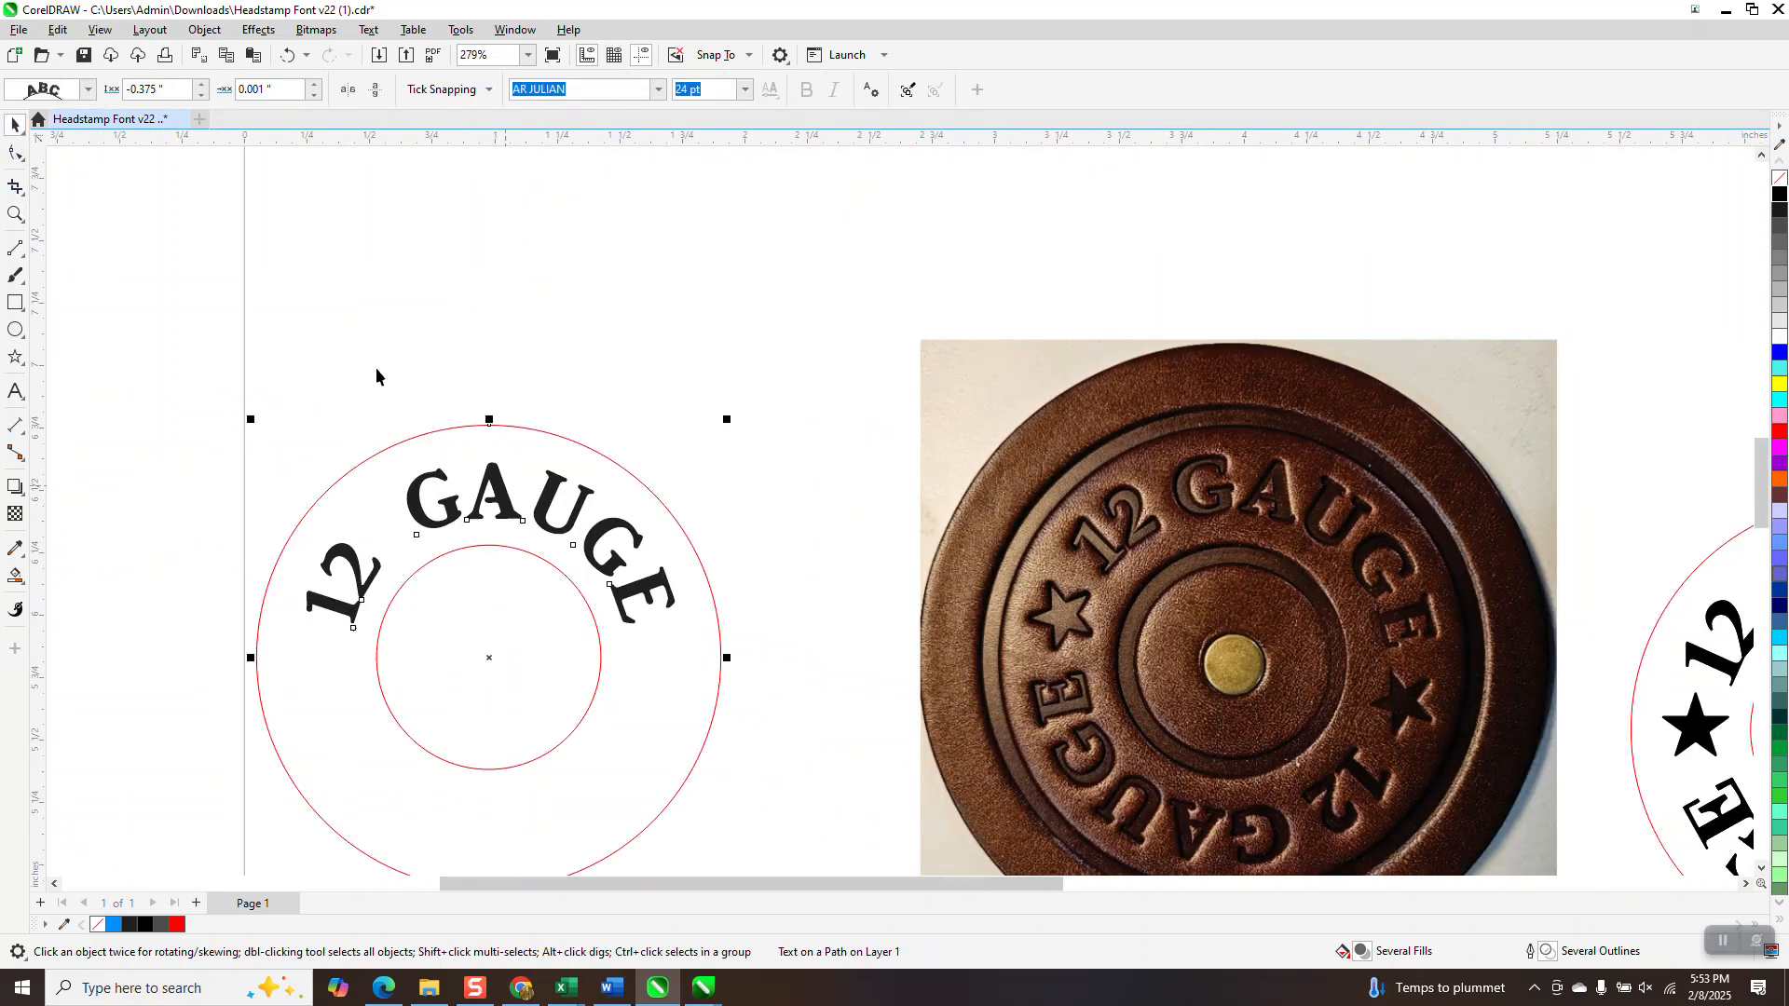
{"action": "left_click", "coordinate": [205, 31]}
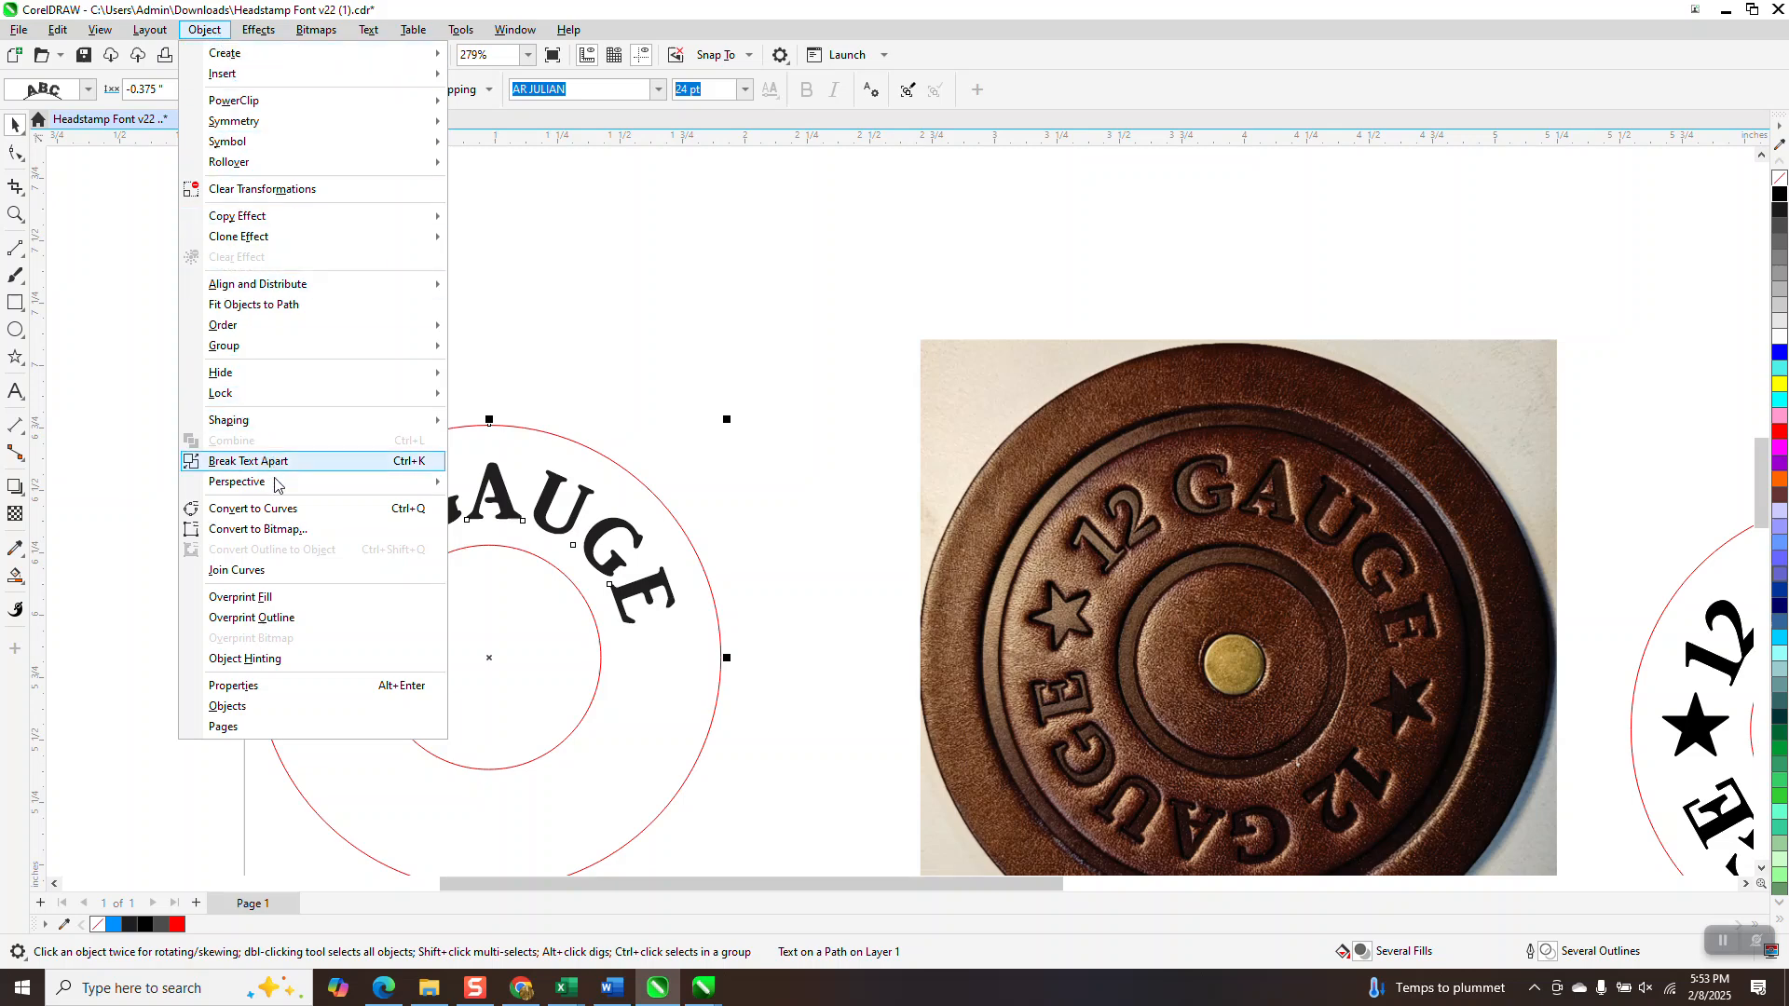
{"action": "left_click", "coordinate": [277, 510]}
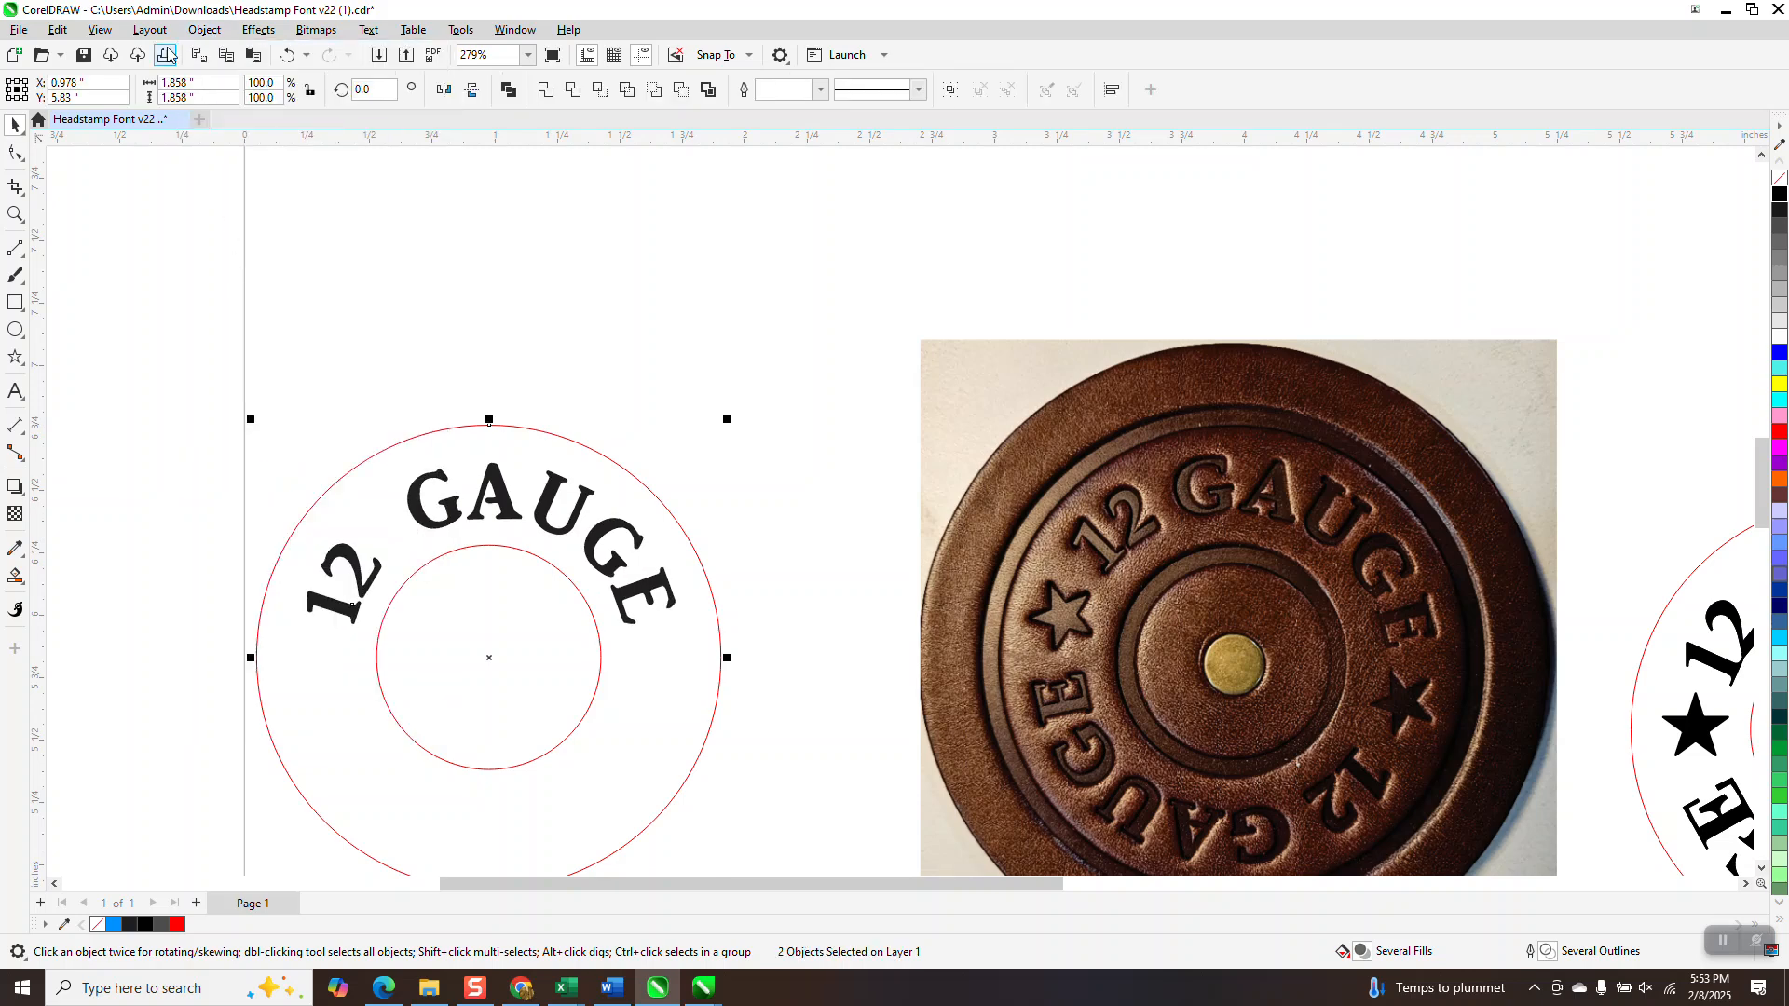
{"action": "left_click", "coordinate": [205, 31]}
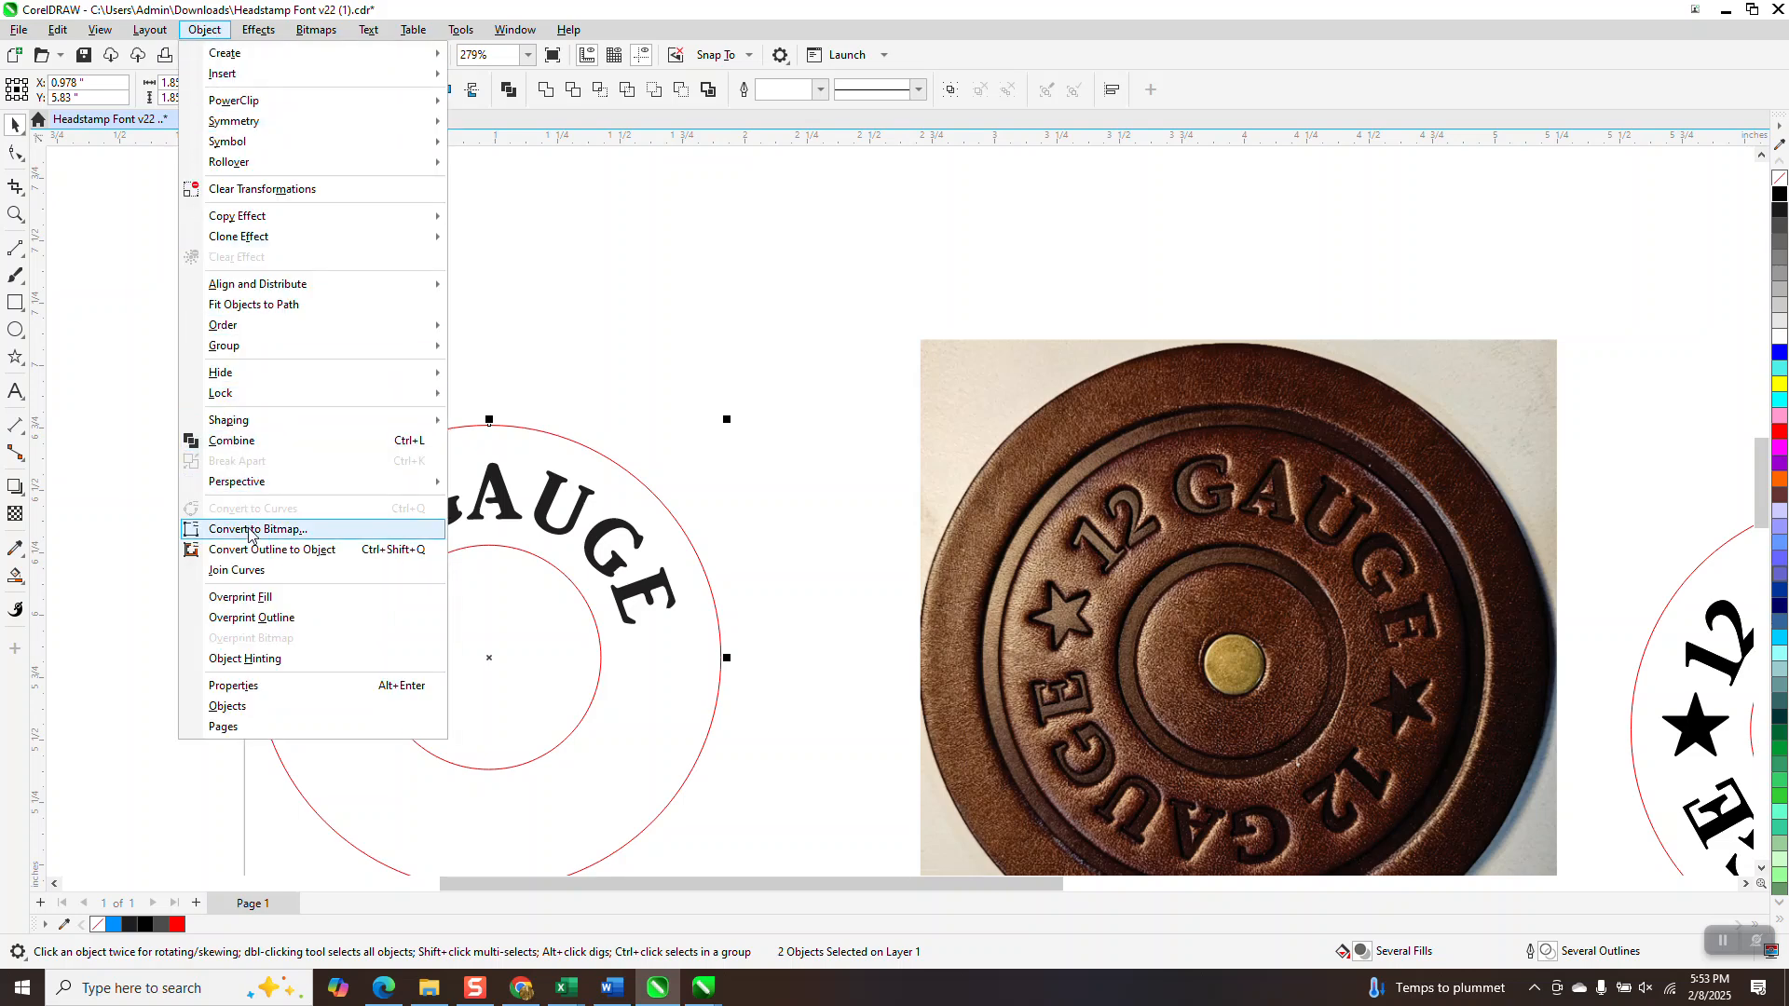
{"action": "mouse_move", "coordinate": [244, 356]}
{"action": "left_click", "coordinate": [436, 441]}
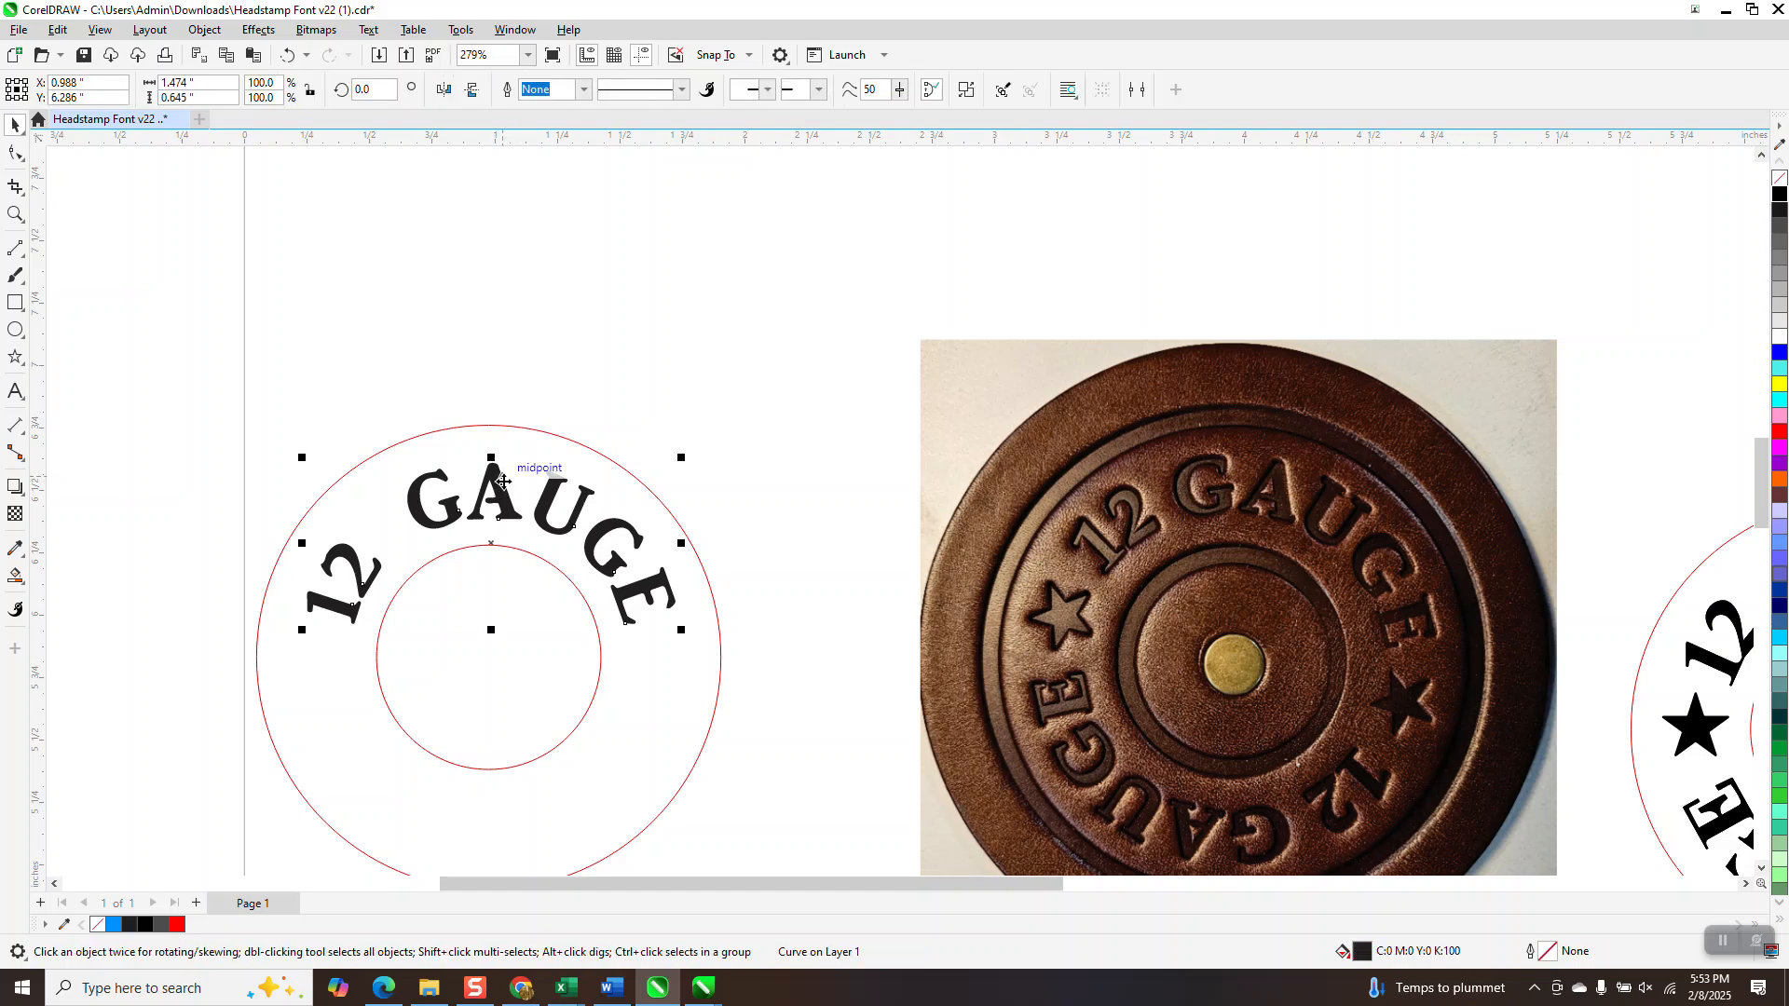
{"action": "left_click", "coordinate": [204, 29]}
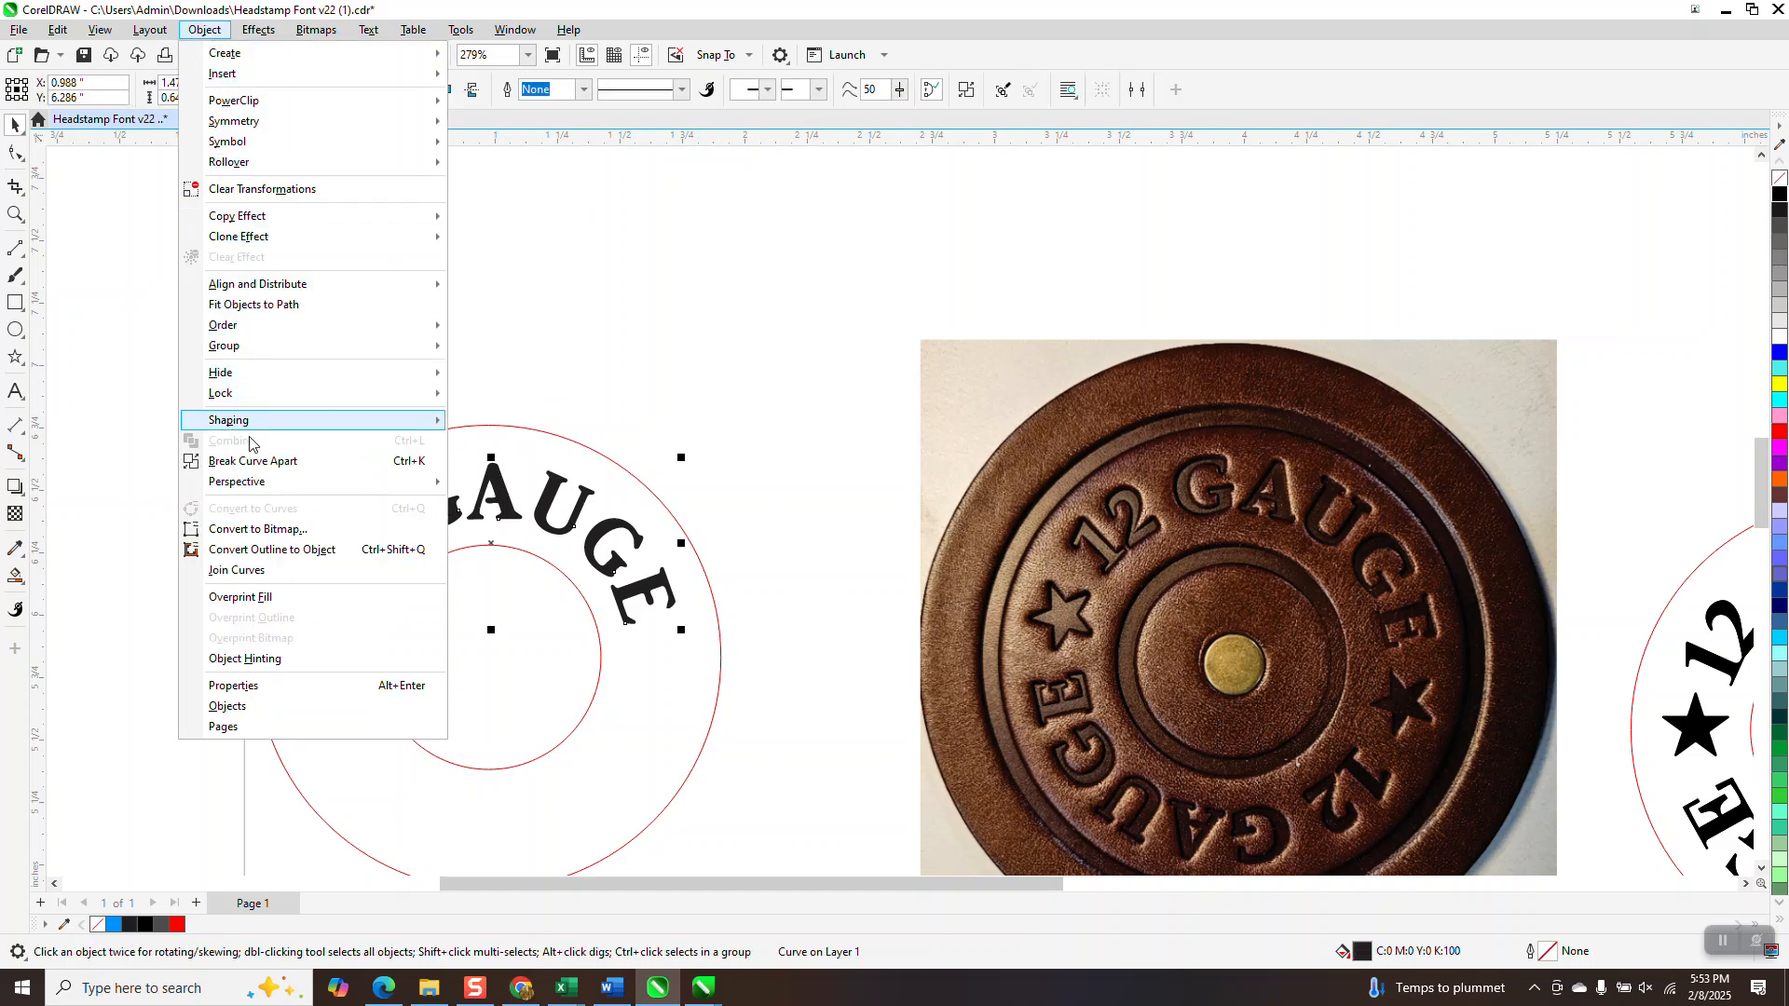
{"action": "left_click", "coordinate": [261, 462]}
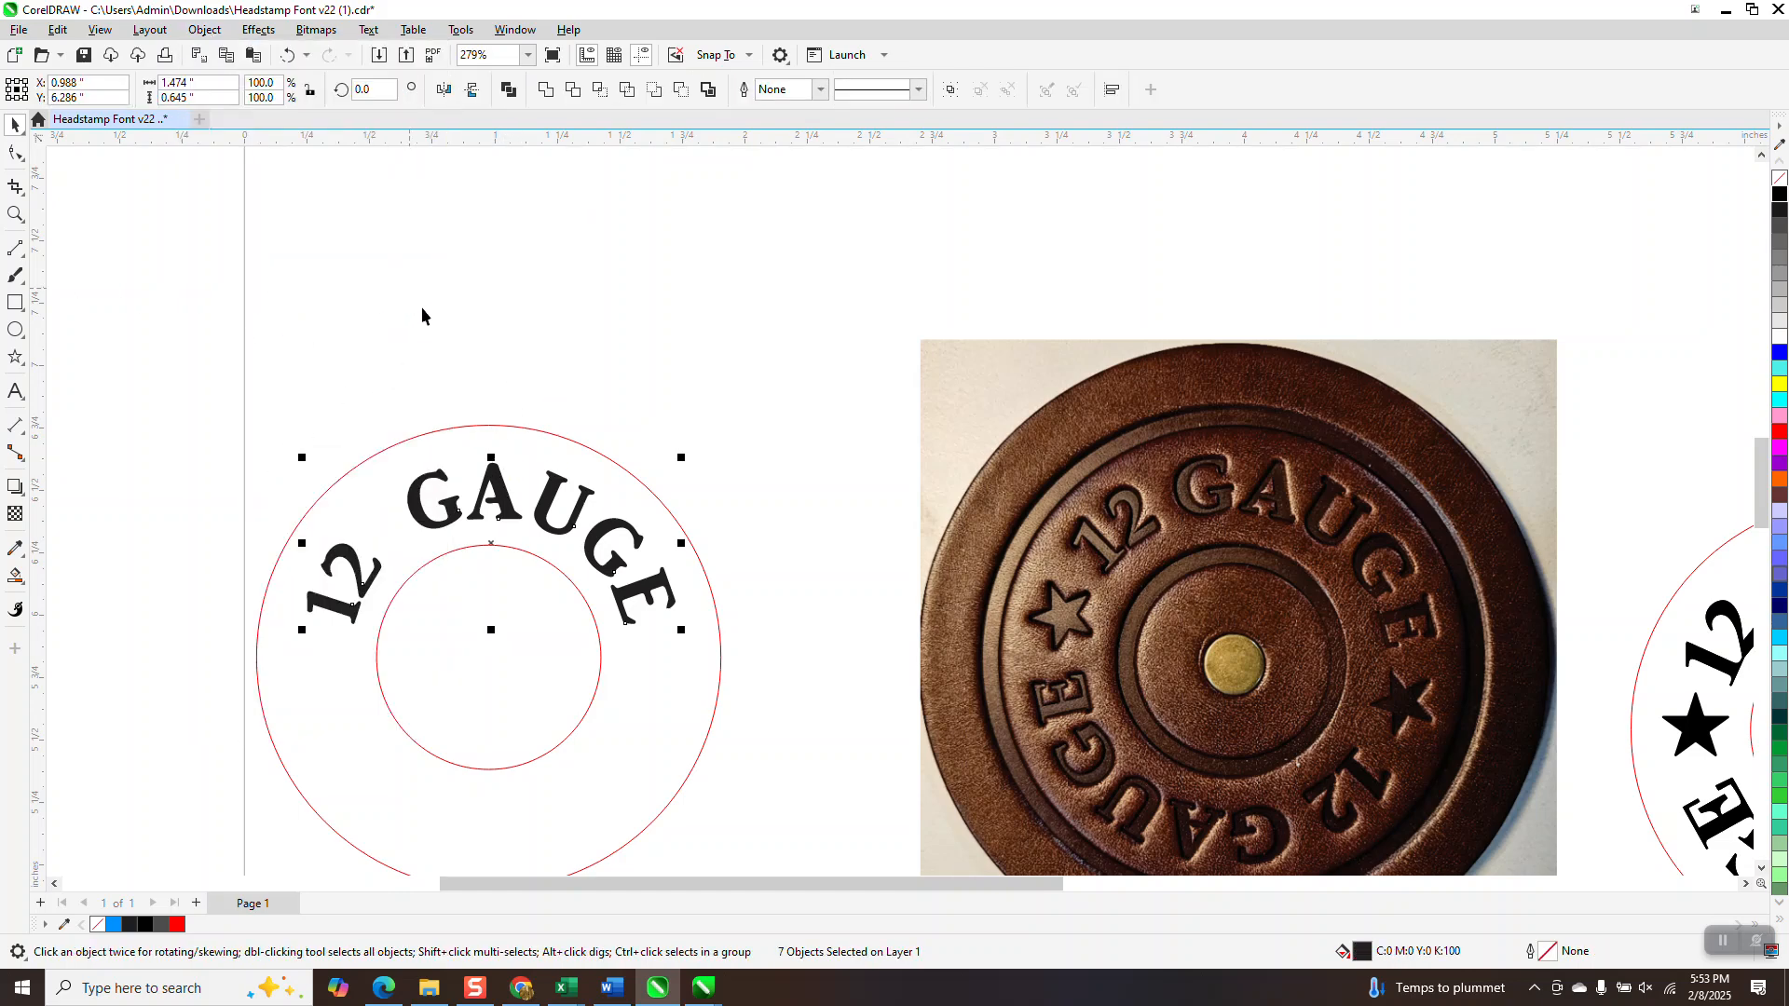
Step: Change the 12 GAUGE characters to unfilled black outlines and move the leather photo beside the outlined 12
{"action": "left_click", "coordinate": [1779, 178]}
{"action": "right_click", "coordinate": [1779, 193]}
{"action": "left_click_drag", "start_coordinate": [1234, 511], "coordinate": [752, 524]}
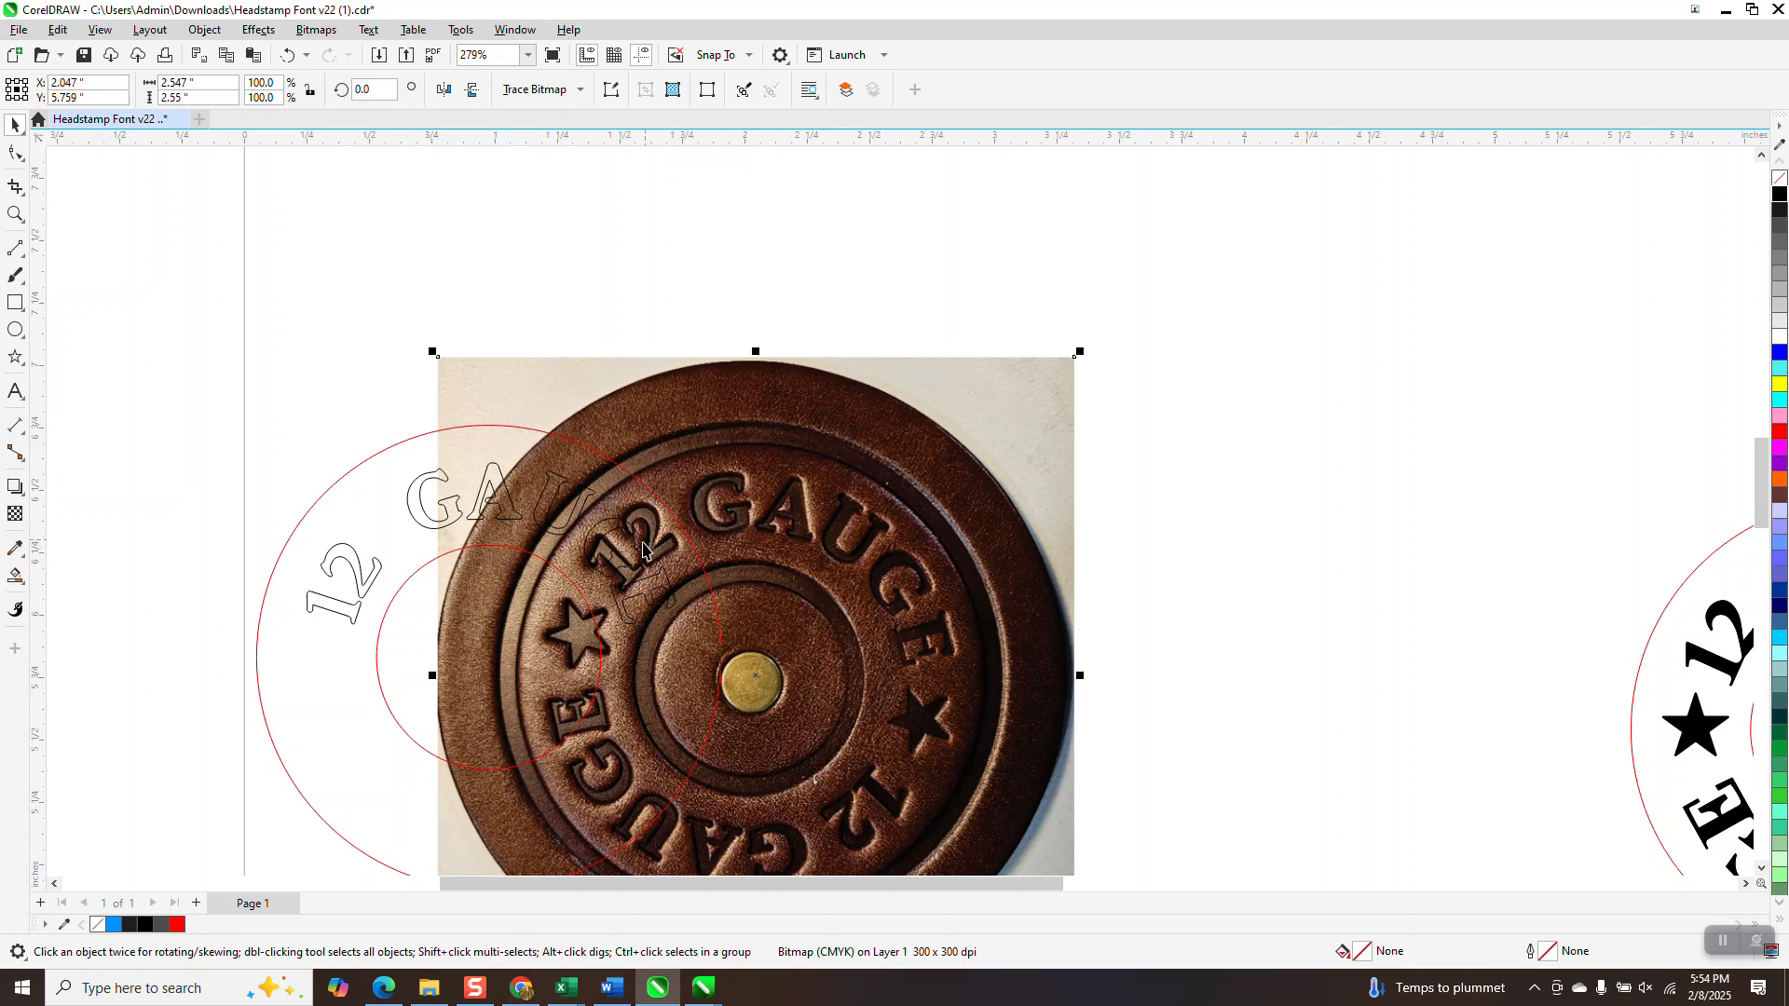
Step: Compare the ends and serifs of the photo's digit 1 with those of the outlined digit 1
{"action": "left_click", "coordinate": [14, 216]}
{"action": "left_click_drag", "start_coordinate": [536, 525], "coordinate": [720, 625]}
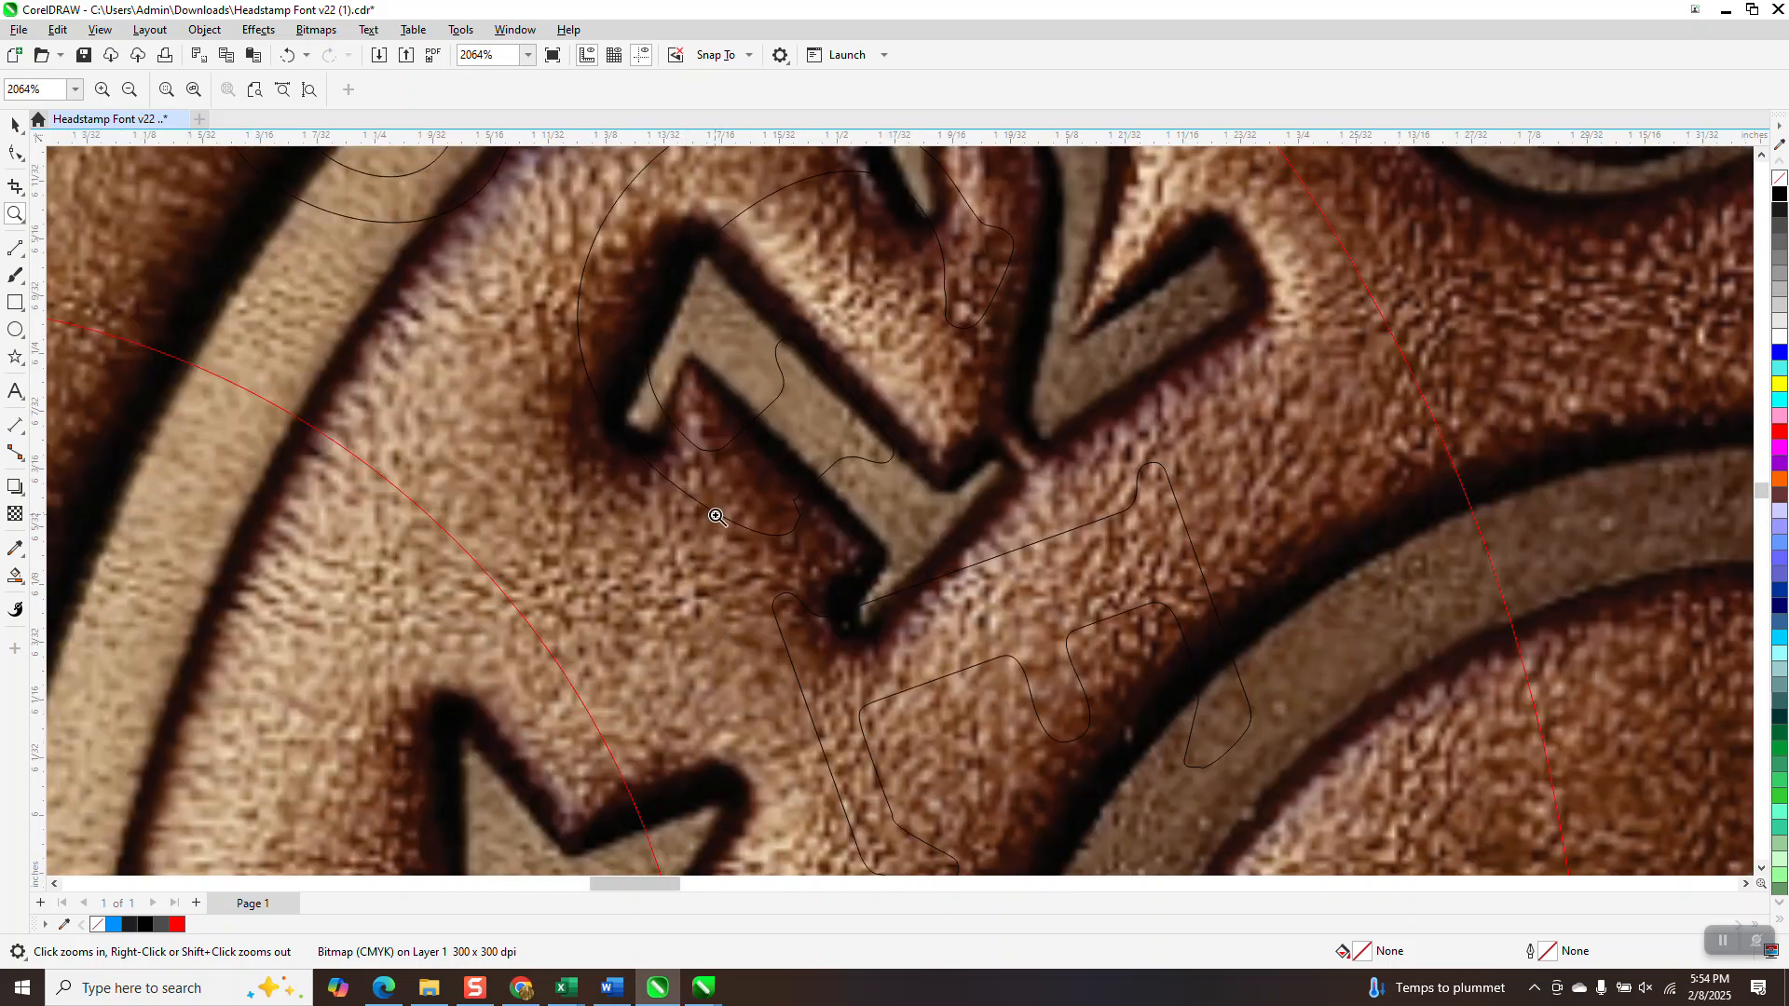
{"action": "scroll", "coordinate": [865, 433], "scroll_direction": "down", "scroll_amount": 5}
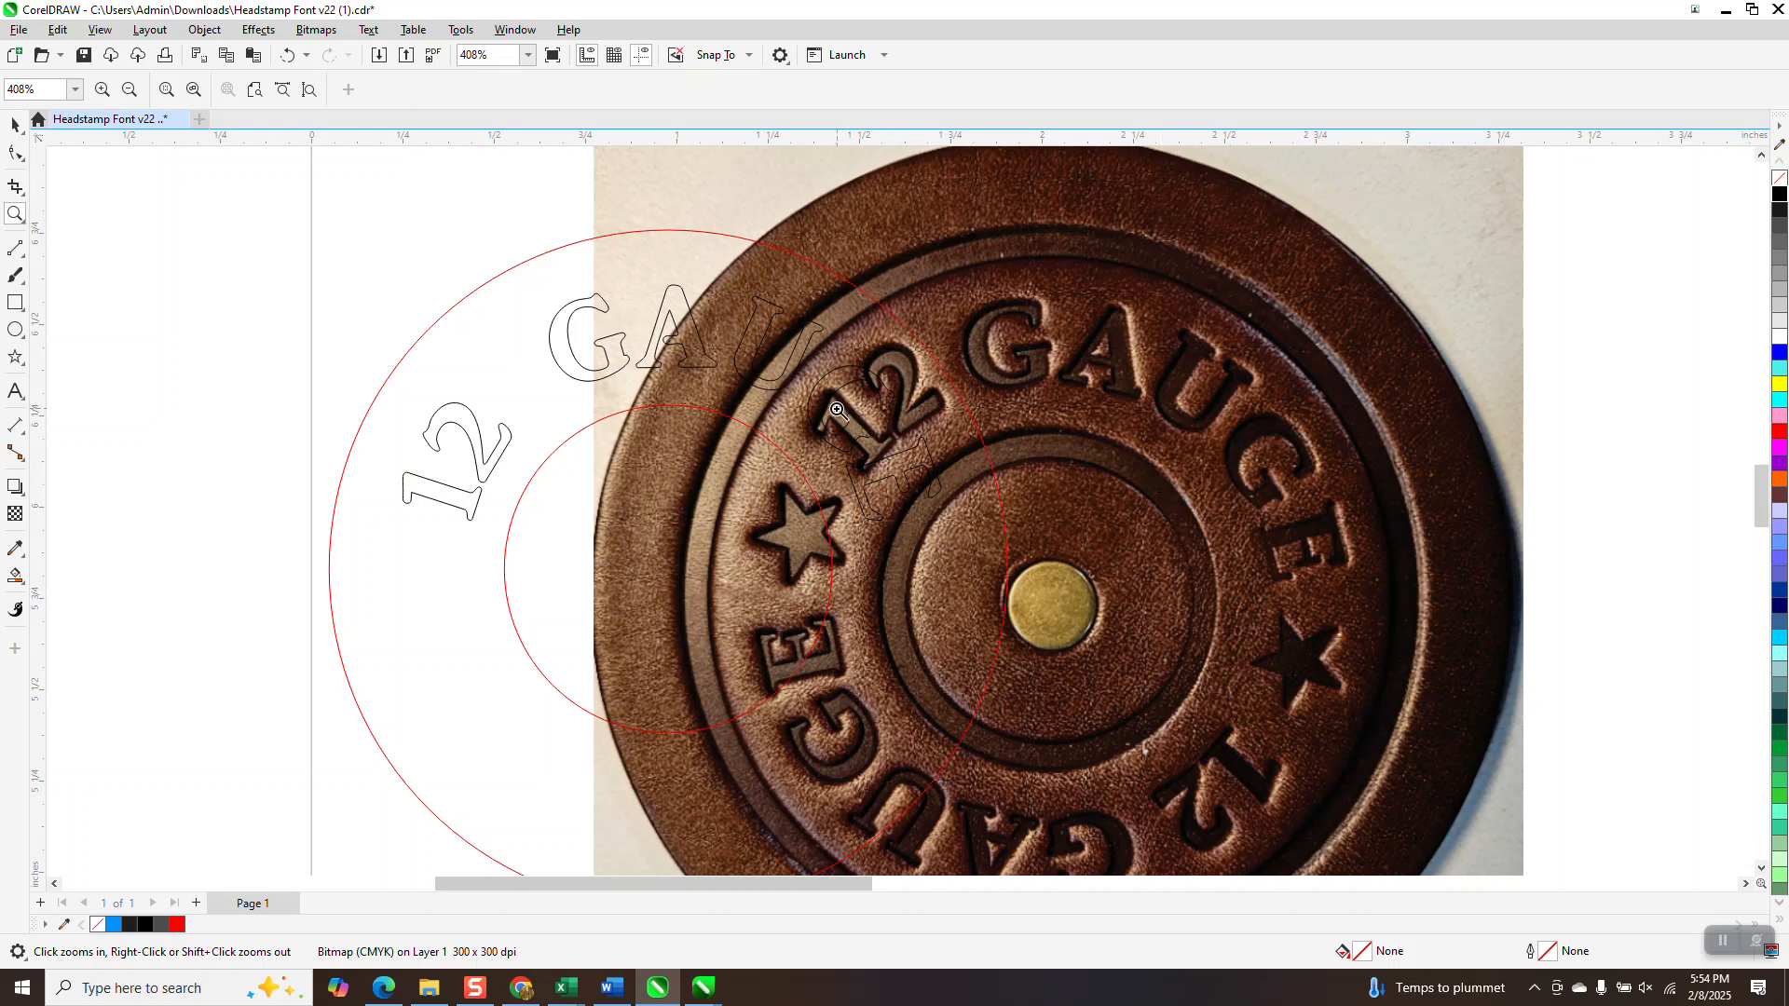
{"action": "left_click_drag", "start_coordinate": [799, 386], "coordinate": [909, 485]}
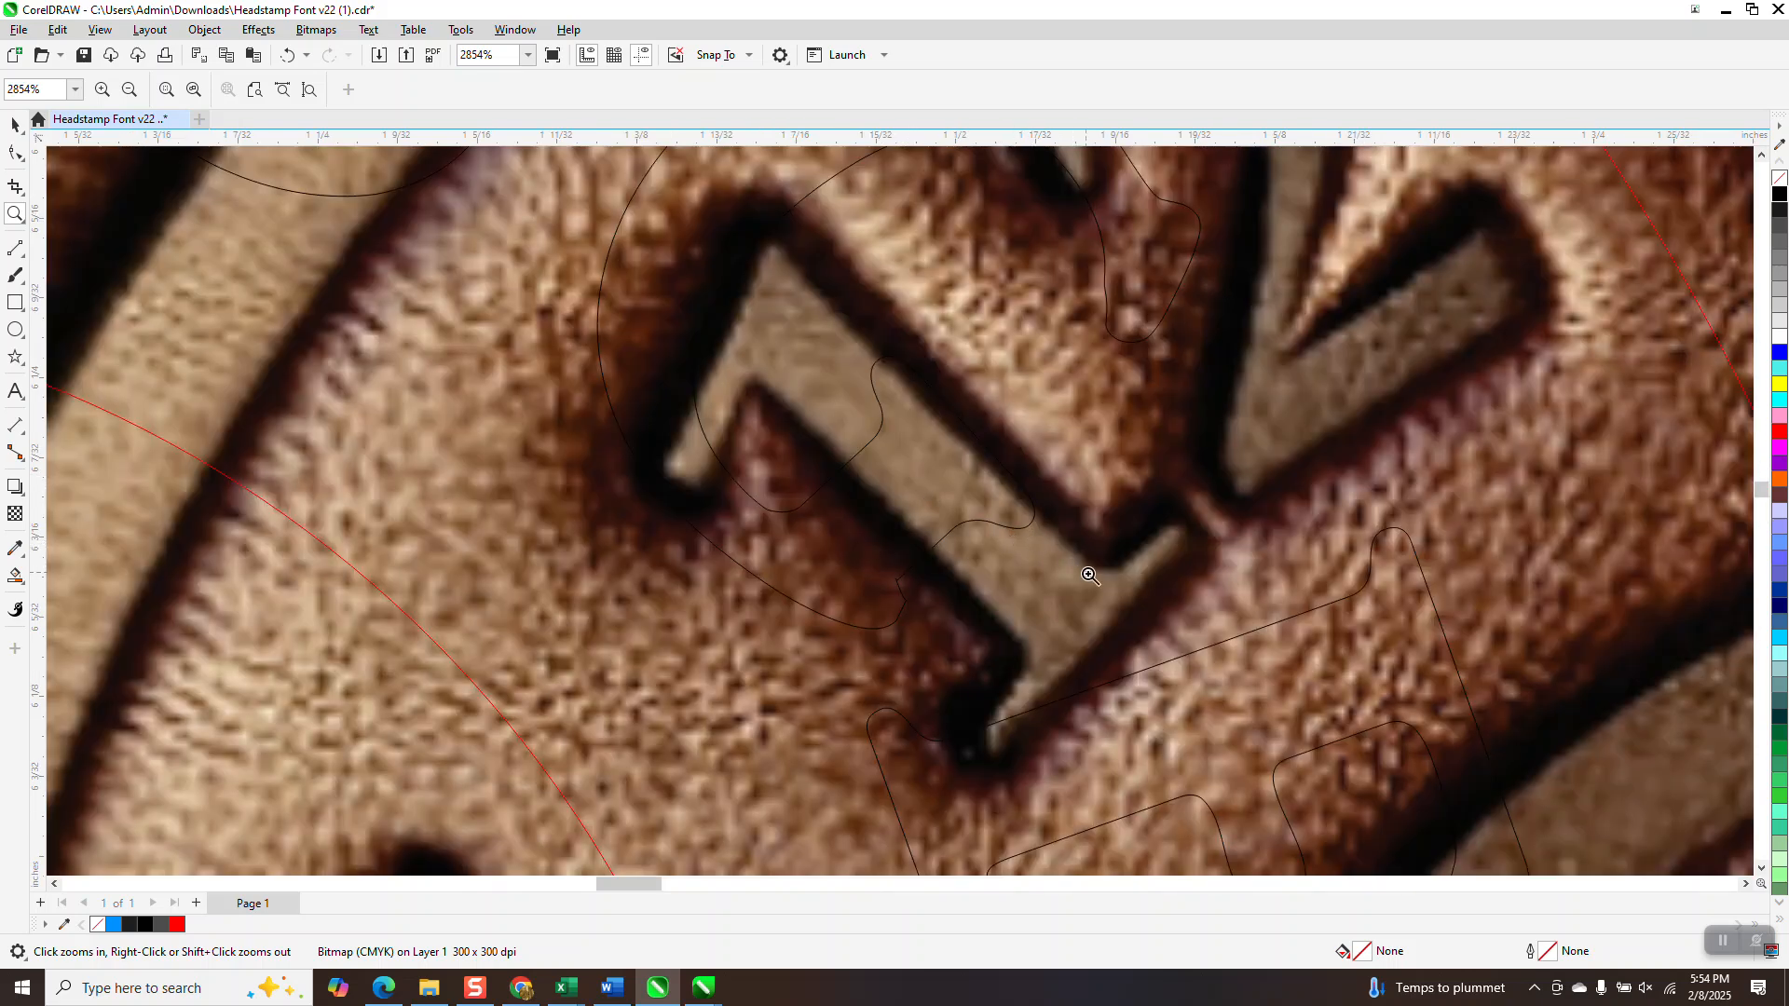
{"action": "scroll", "coordinate": [1094, 576], "scroll_direction": "down", "scroll_amount": 7}
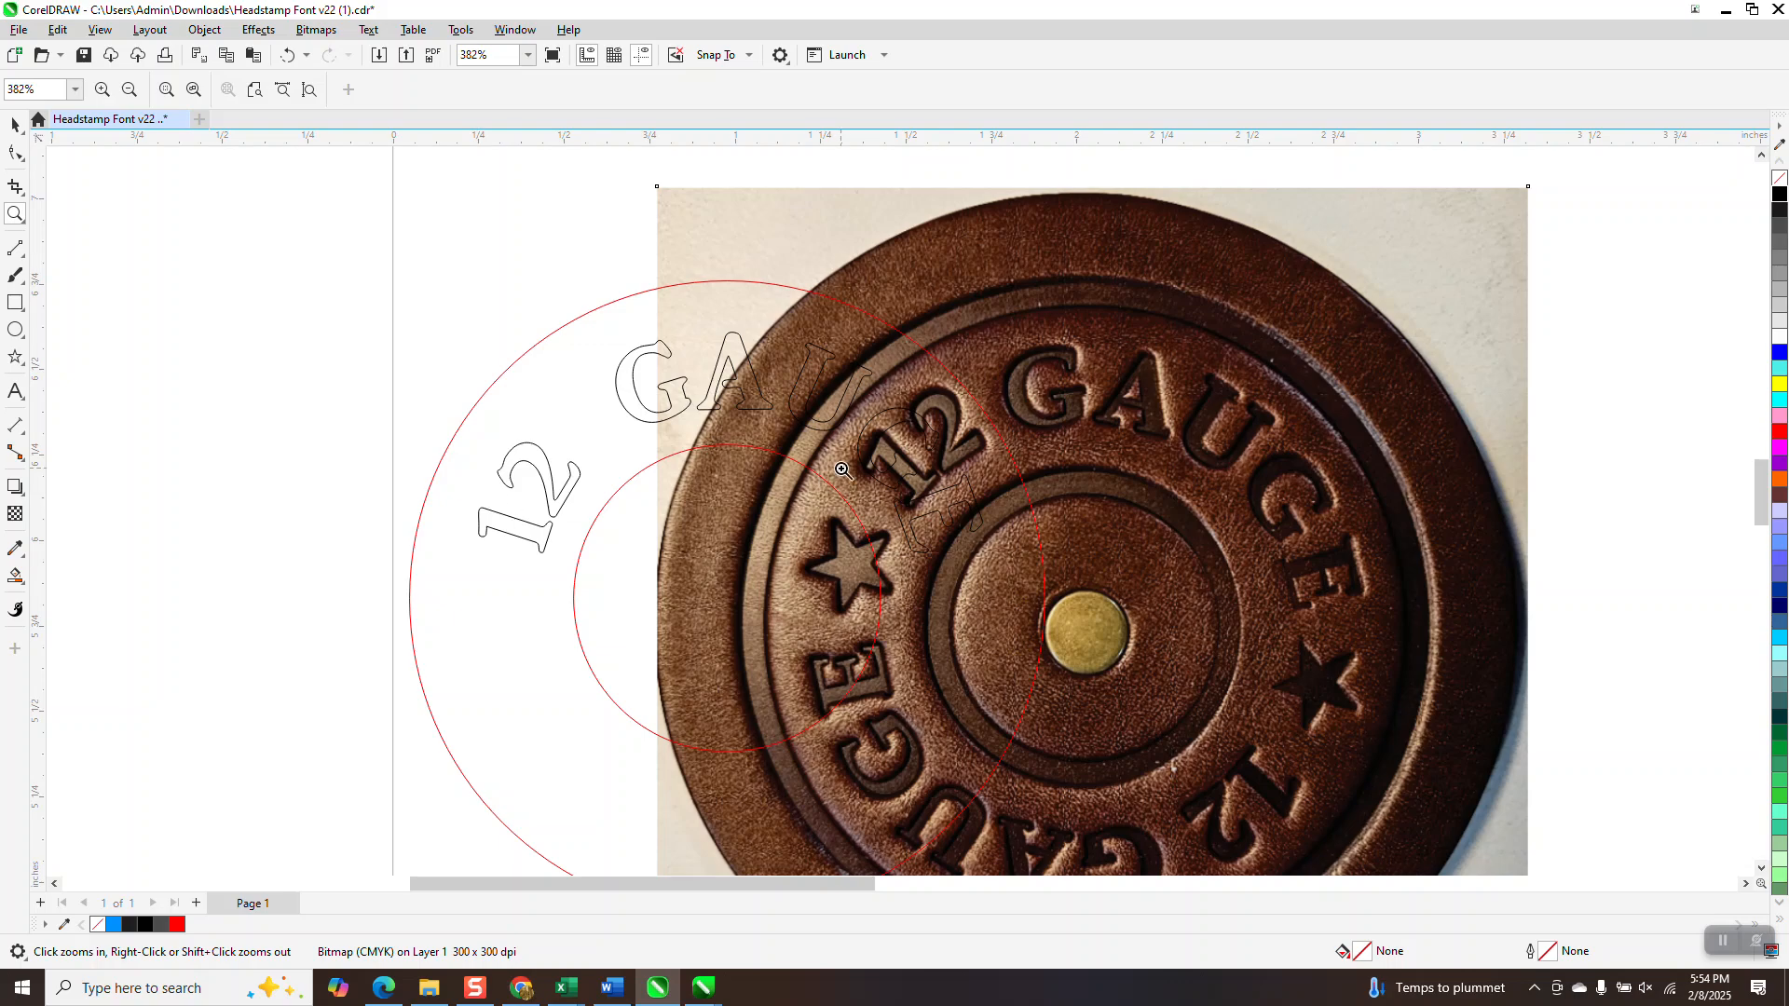
{"action": "scroll", "coordinate": [895, 463], "scroll_direction": "up", "scroll_amount": 5}
{"action": "scroll", "coordinate": [927, 468], "scroll_direction": "down", "scroll_amount": 4}
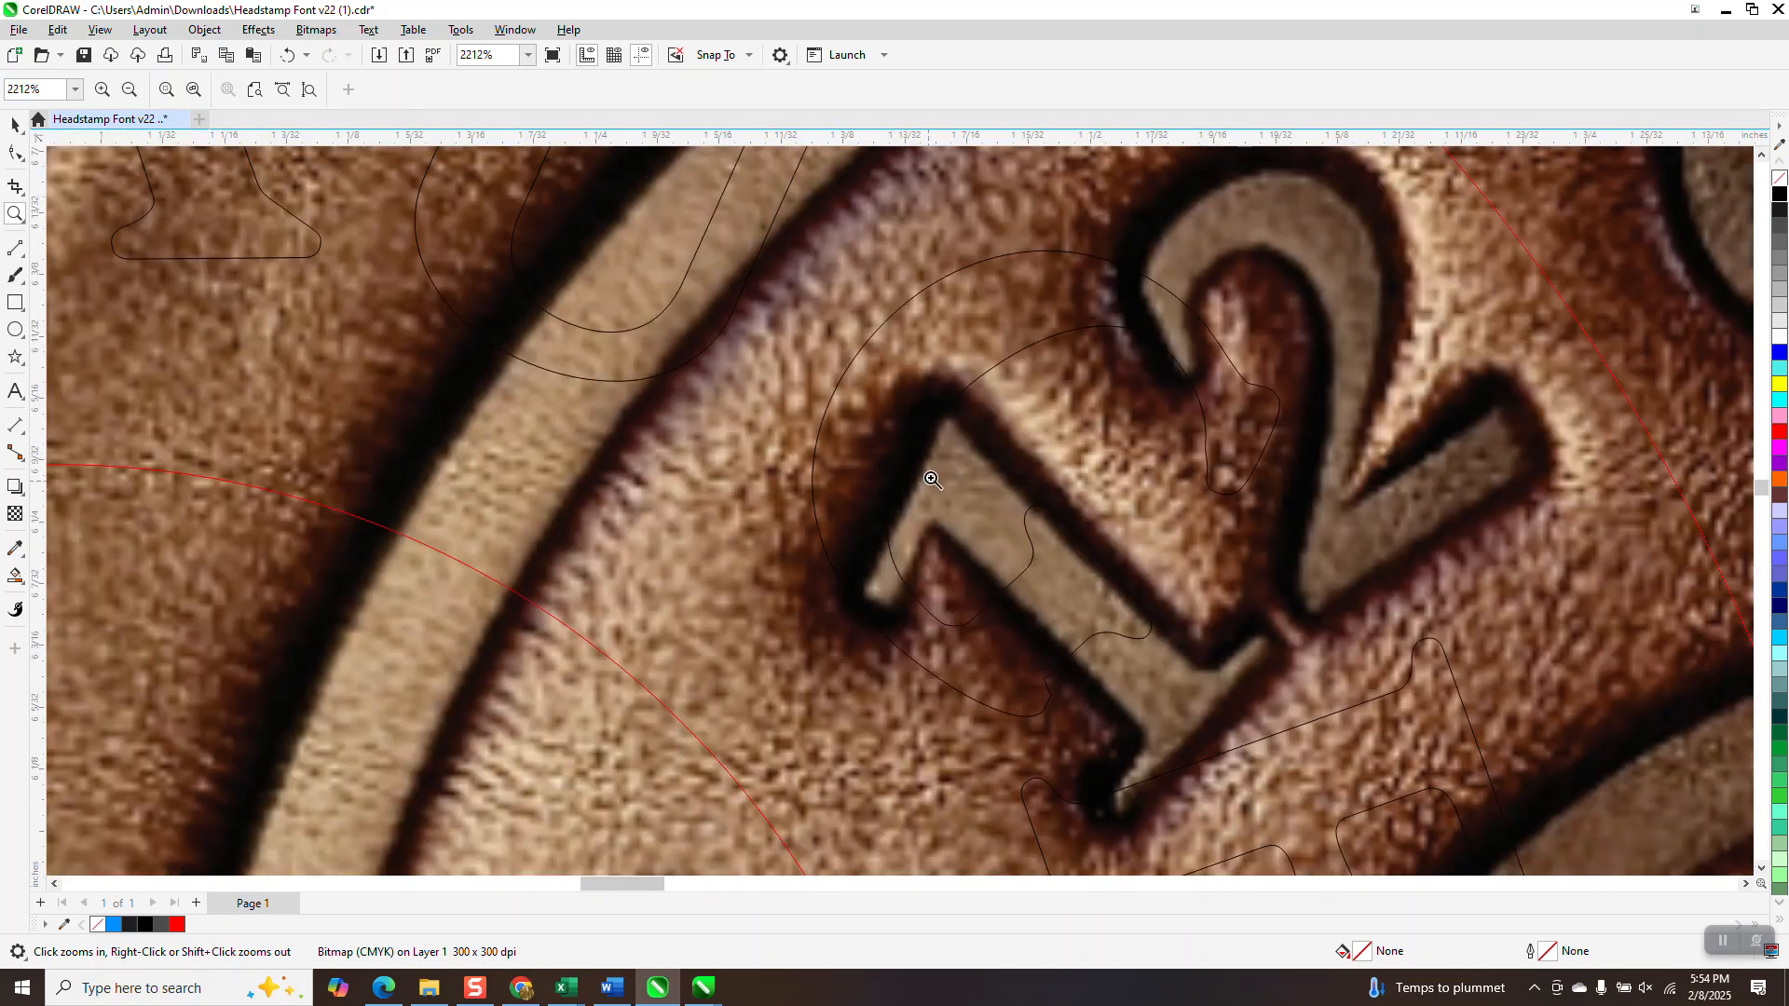
{"action": "scroll", "coordinate": [937, 478], "scroll_direction": "down", "scroll_amount": 4}
{"action": "scroll", "coordinate": [956, 450], "scroll_direction": "down", "scroll_amount": 3}
{"action": "left_click_drag", "start_coordinate": [539, 503], "coordinate": [619, 580]}
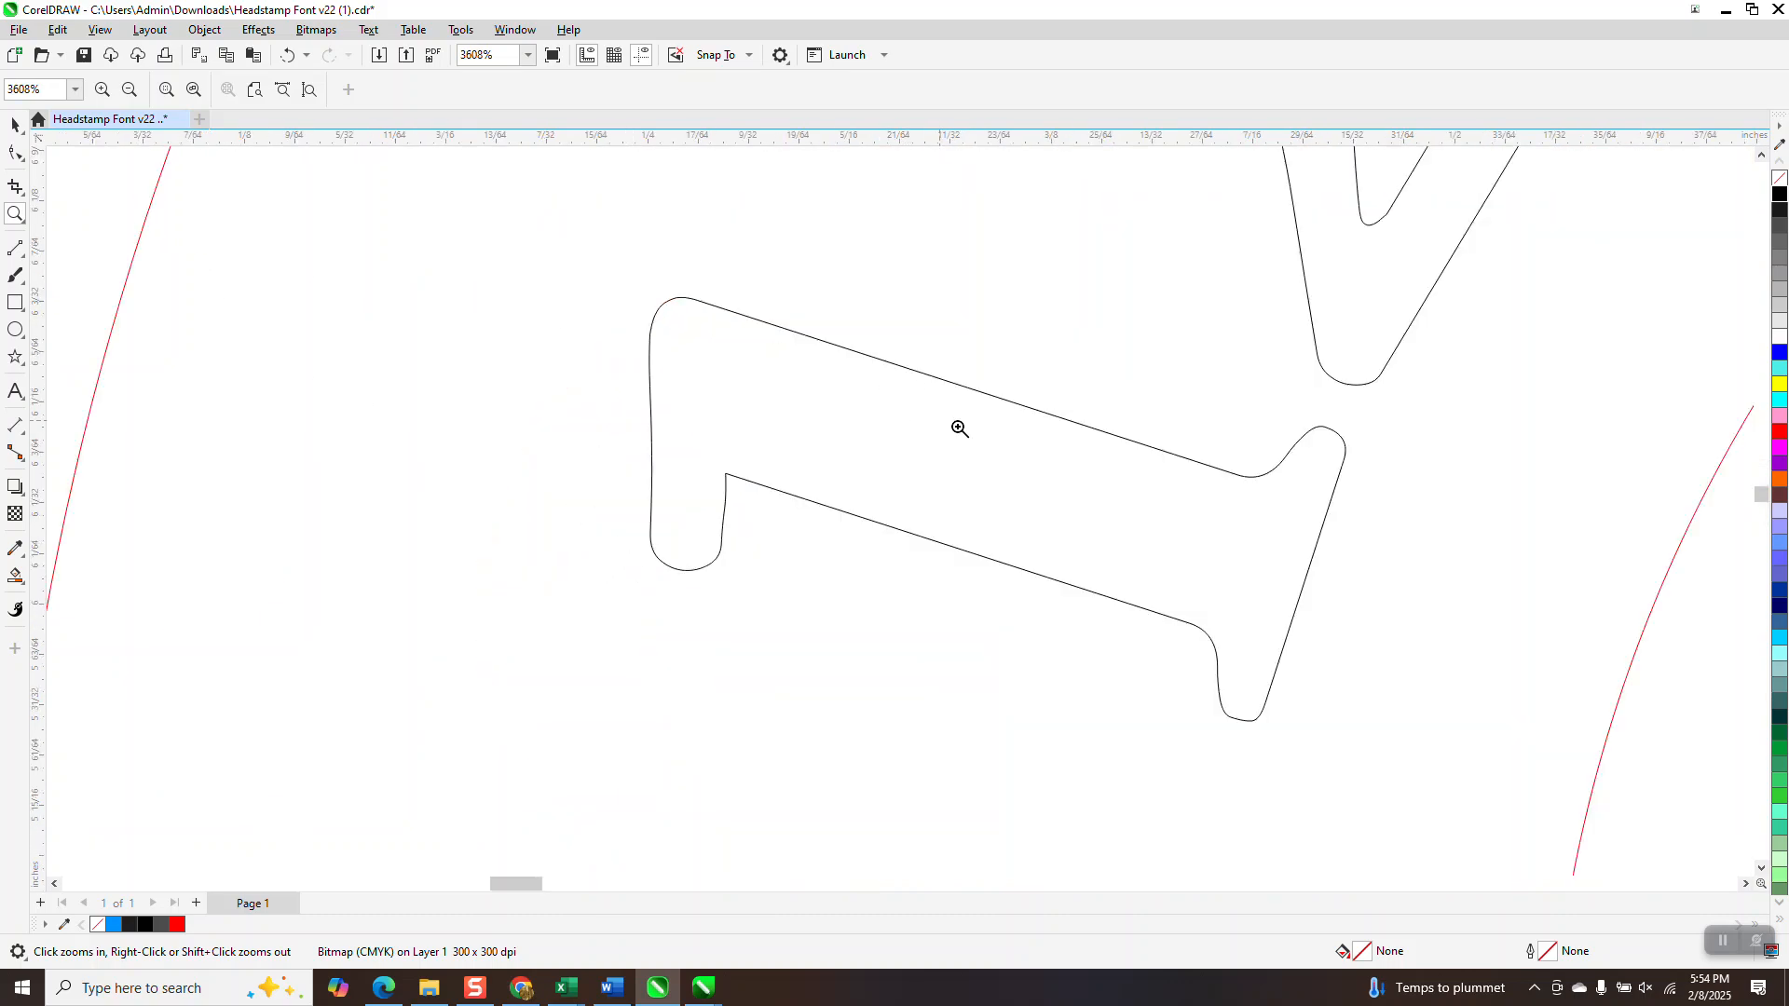
Step: Delete the two red circles around the outlined characters
{"action": "scroll", "coordinate": [818, 491], "scroll_direction": "down", "scroll_amount": 4}
{"action": "left_click", "coordinate": [13, 125]}
{"action": "left_click", "coordinate": [813, 444]}
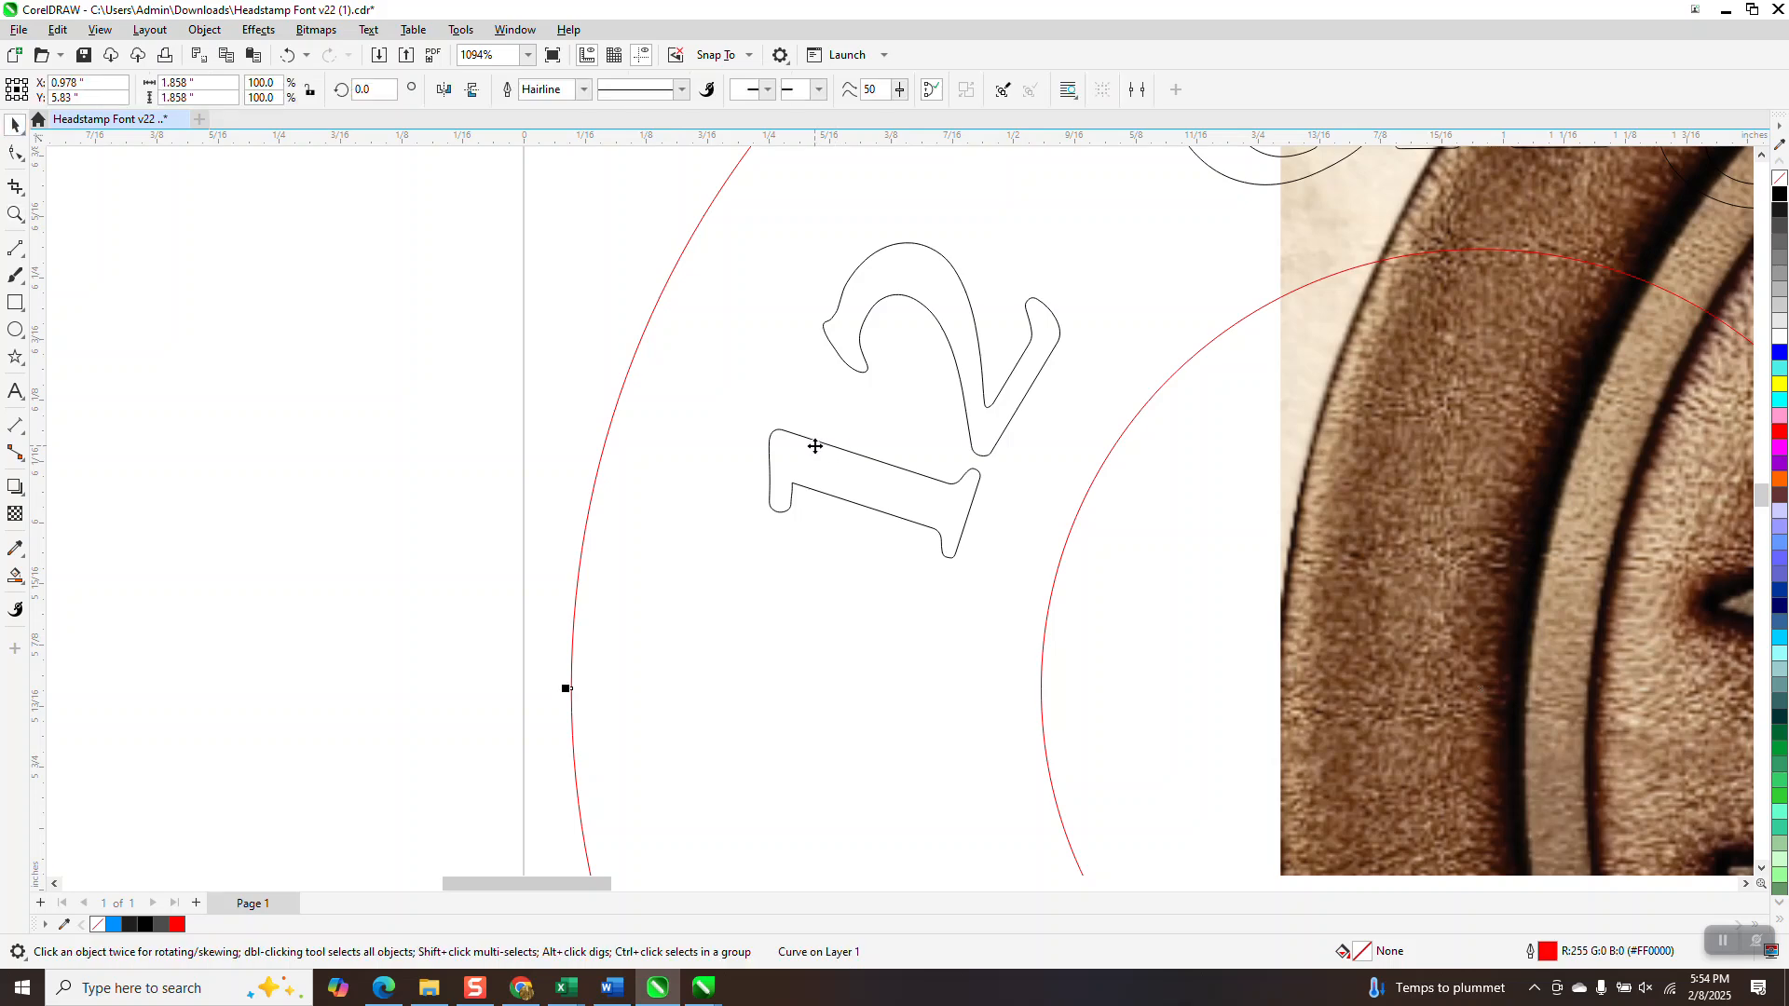
{"action": "scroll", "coordinate": [750, 411], "scroll_direction": "down", "scroll_amount": 3}
{"action": "left_click", "coordinate": [834, 470]}
{"action": "left_click", "coordinate": [910, 472]}
{"action": "key", "text": "Delete"}
{"action": "left_click", "coordinate": [876, 429]}
Step: Select the outlined digit 1 and examine the shape of its rounded corners and nodes
{"action": "left_click", "coordinate": [835, 466]}
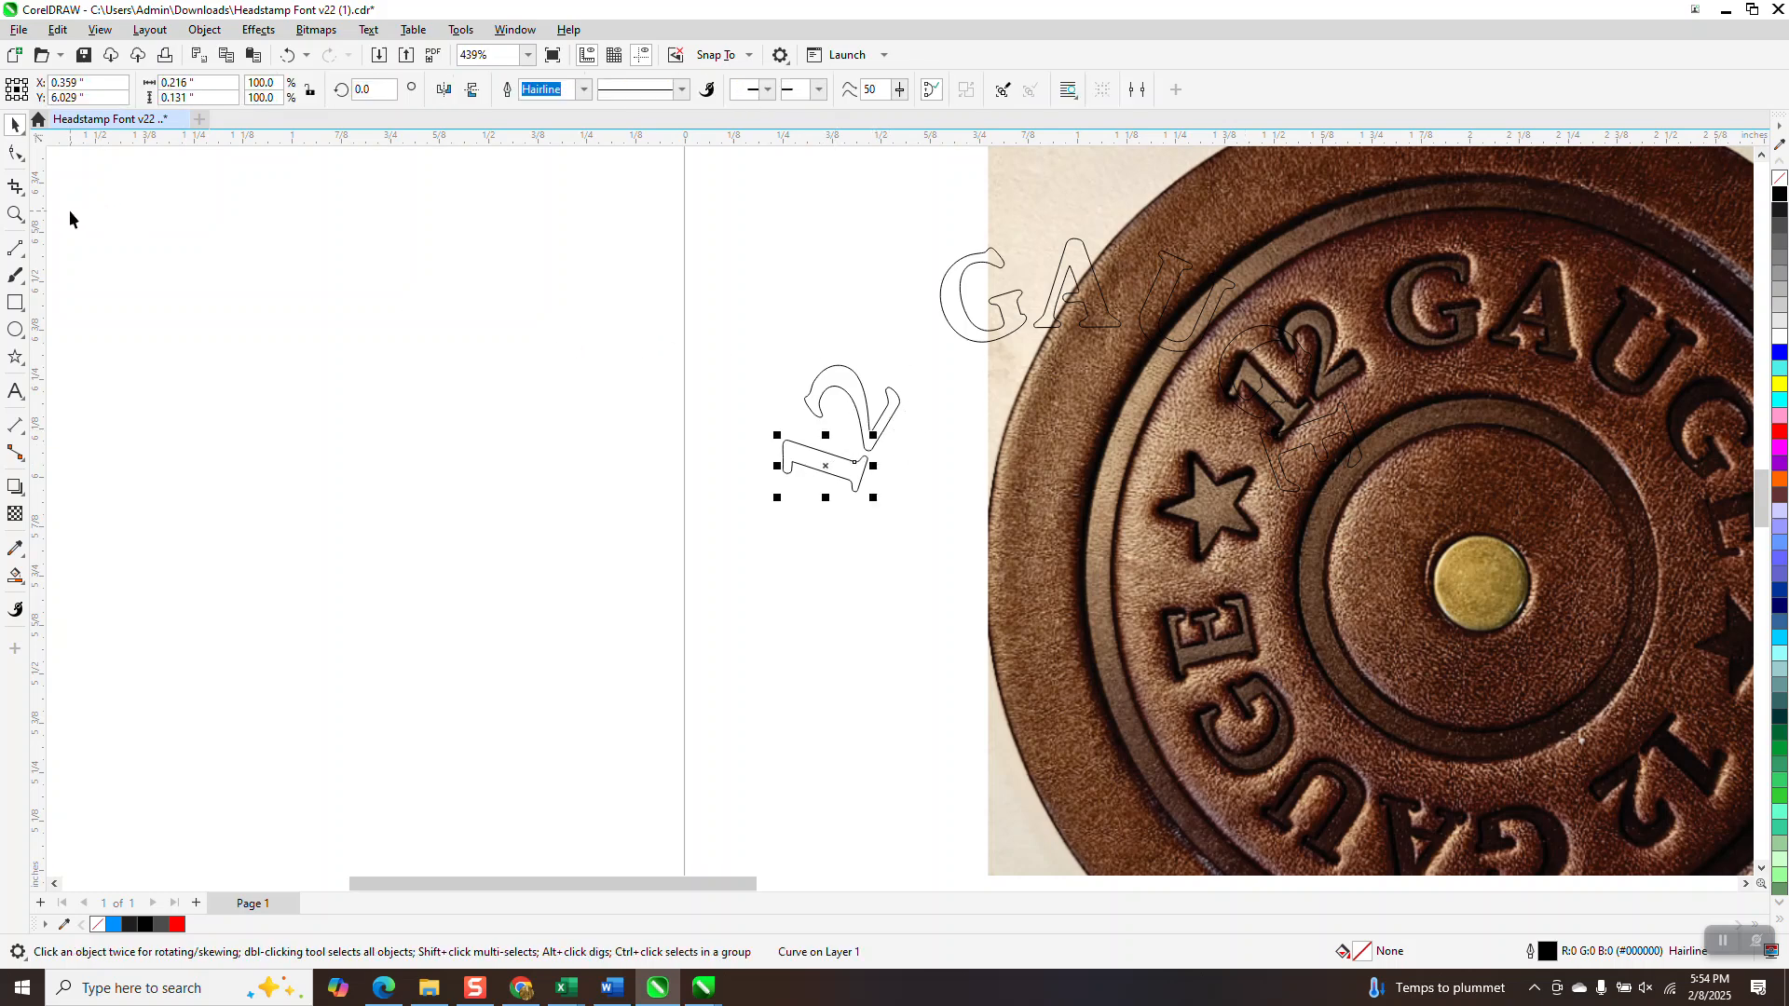
{"action": "left_click", "coordinate": [15, 213]}
{"action": "left_click", "coordinate": [932, 512]}
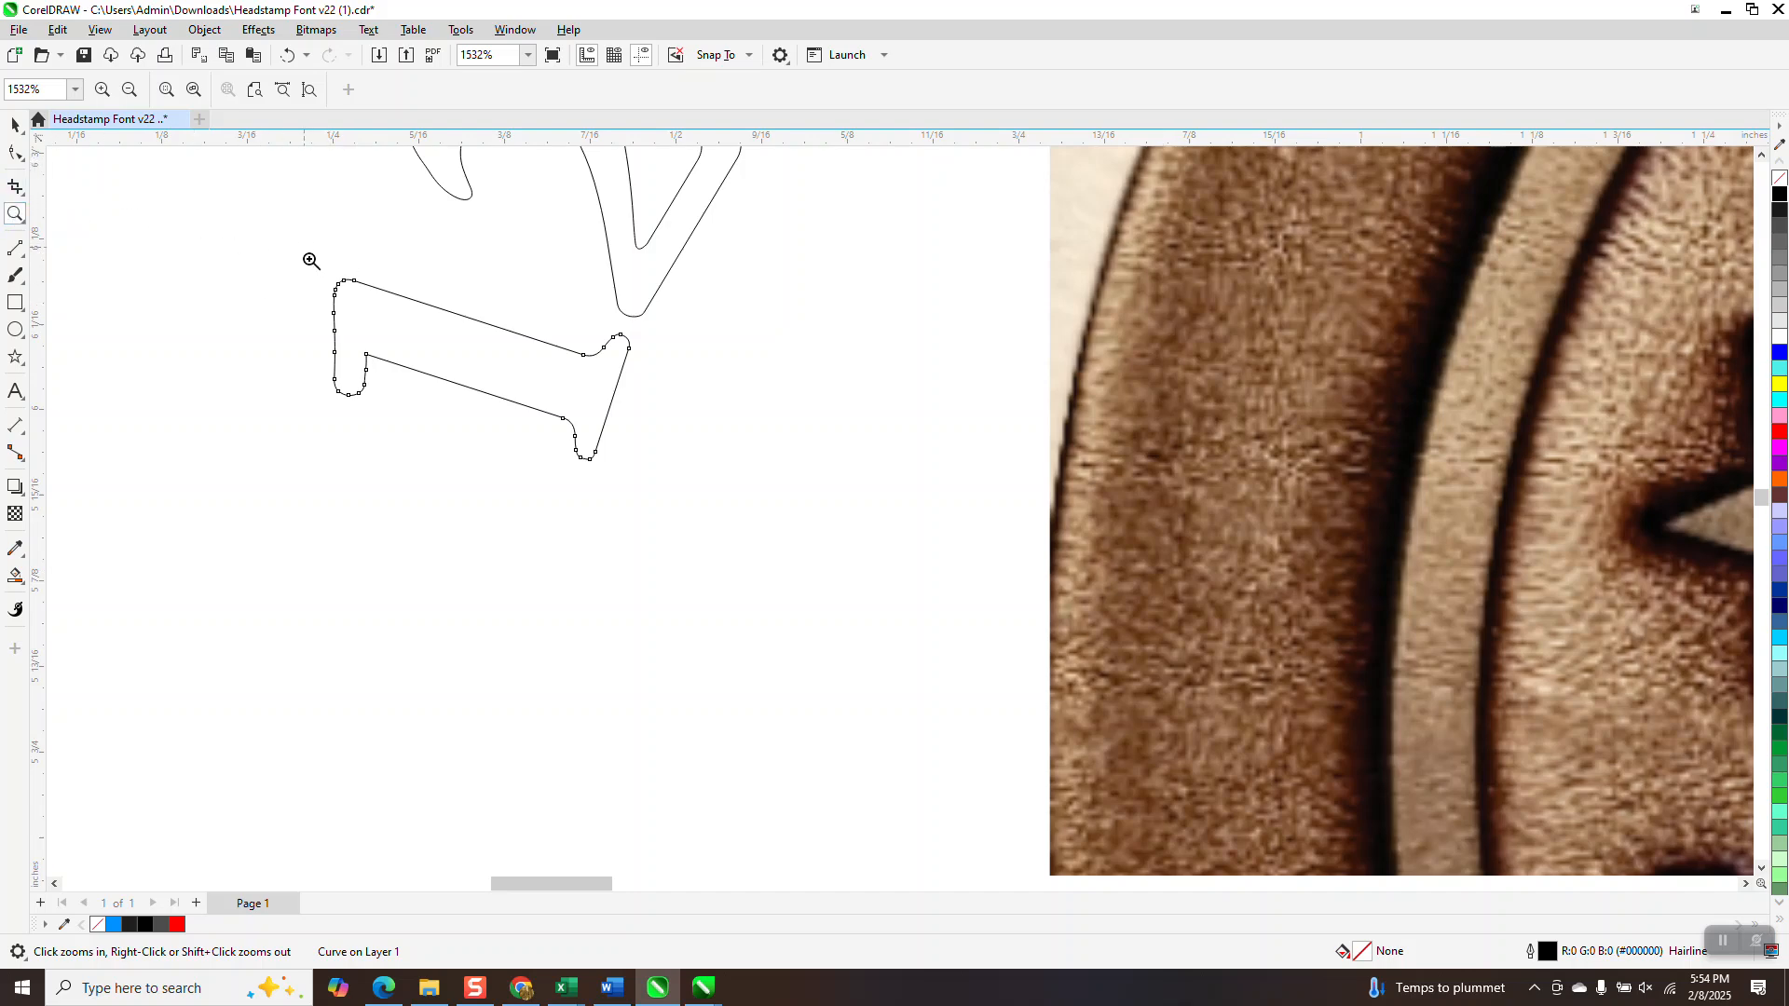
{"action": "left_click_drag", "start_coordinate": [312, 264], "coordinate": [504, 444]}
{"action": "scroll", "coordinate": [421, 387], "scroll_direction": "down", "scroll_amount": 5}
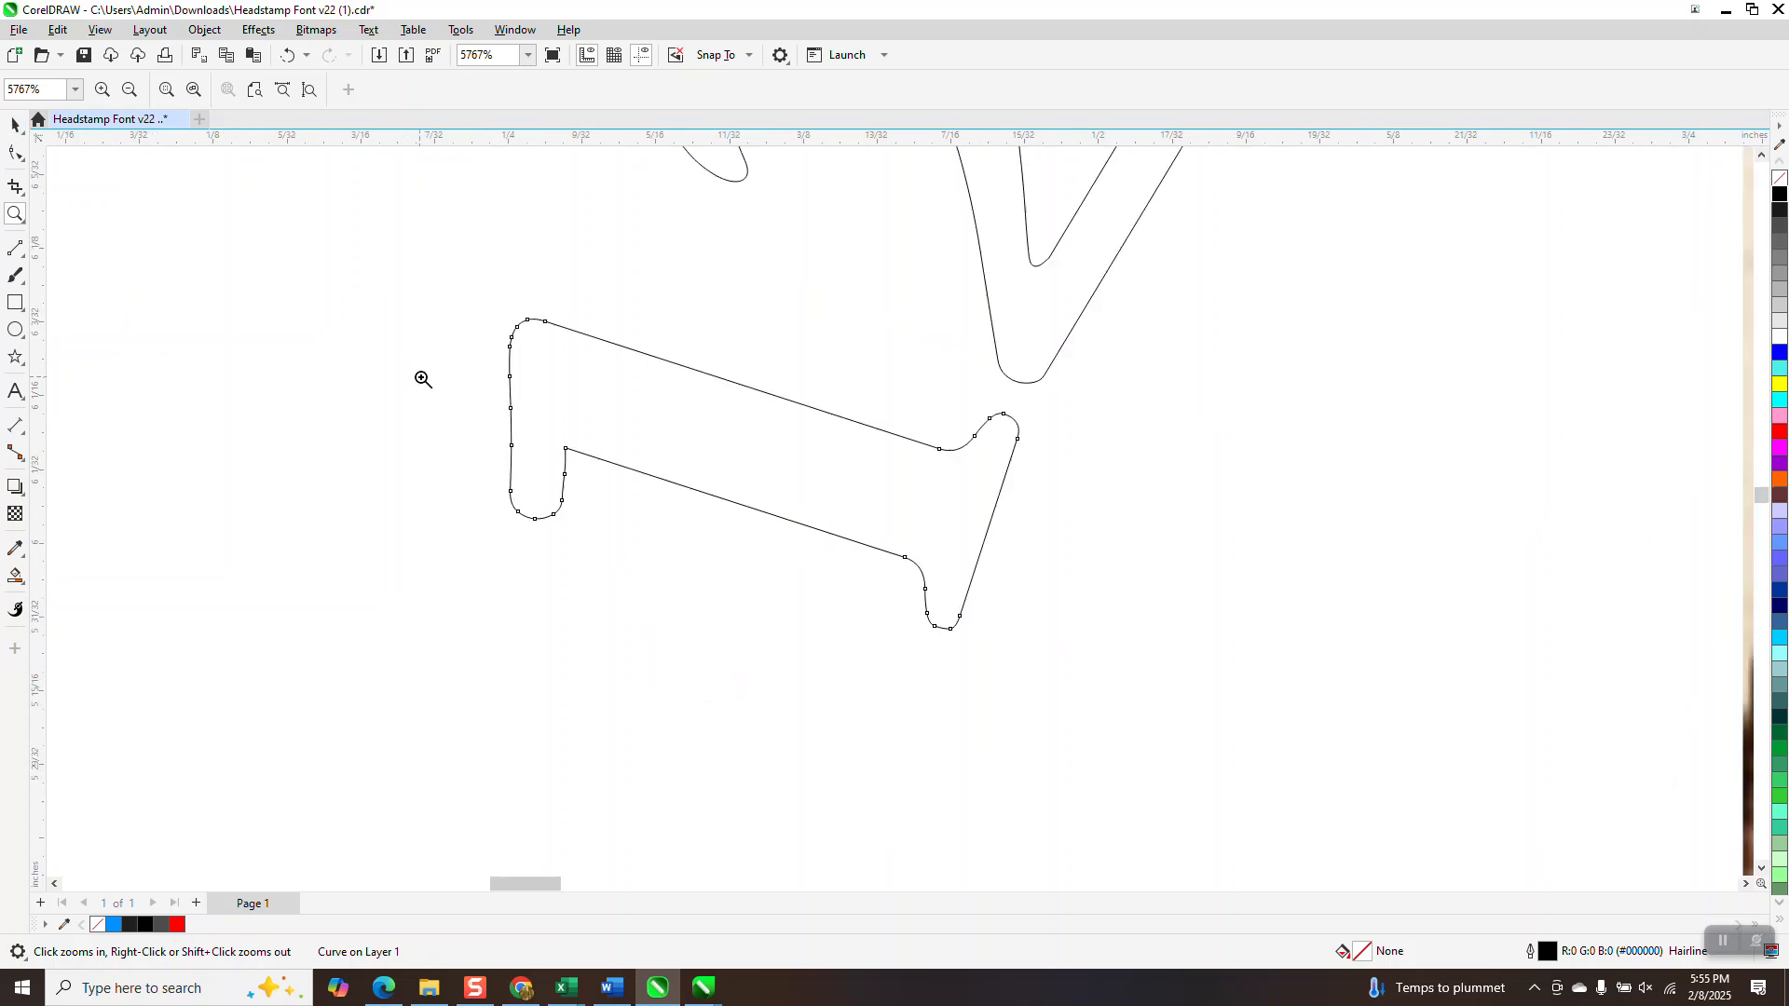
{"action": "scroll", "coordinate": [423, 398], "scroll_direction": "down", "scroll_amount": 1}
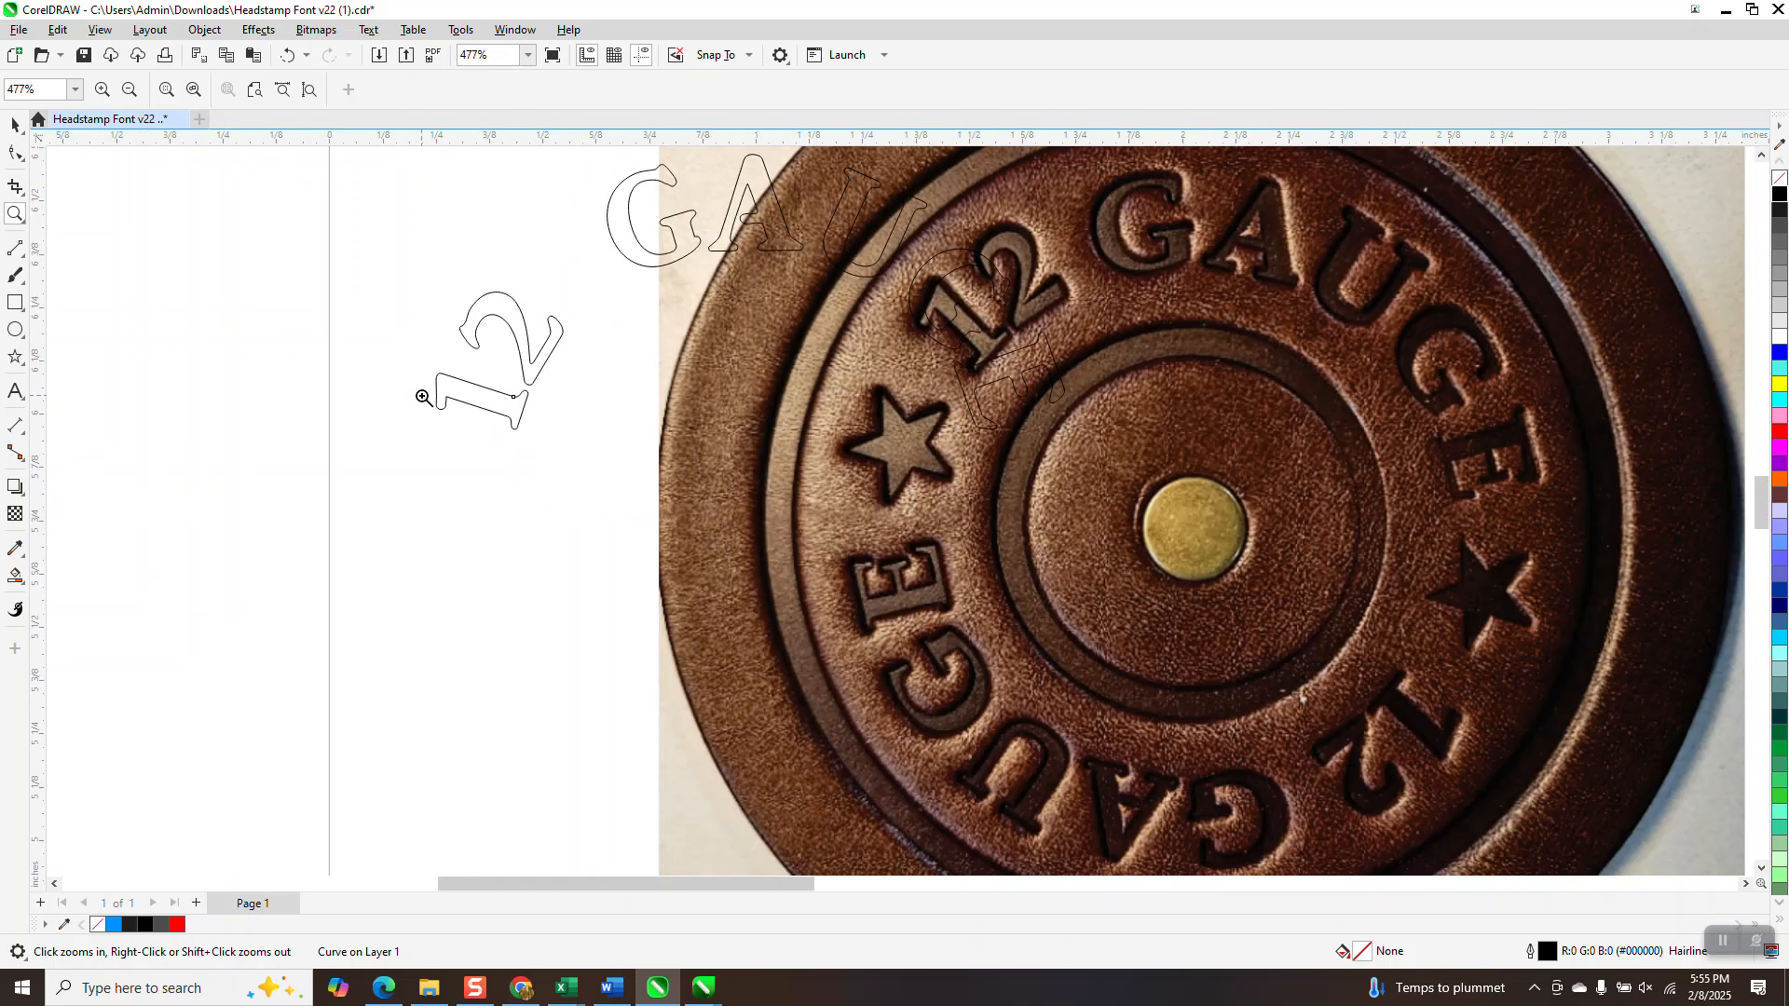
{"action": "scroll", "coordinate": [423, 398], "scroll_direction": "down", "scroll_amount": 2}
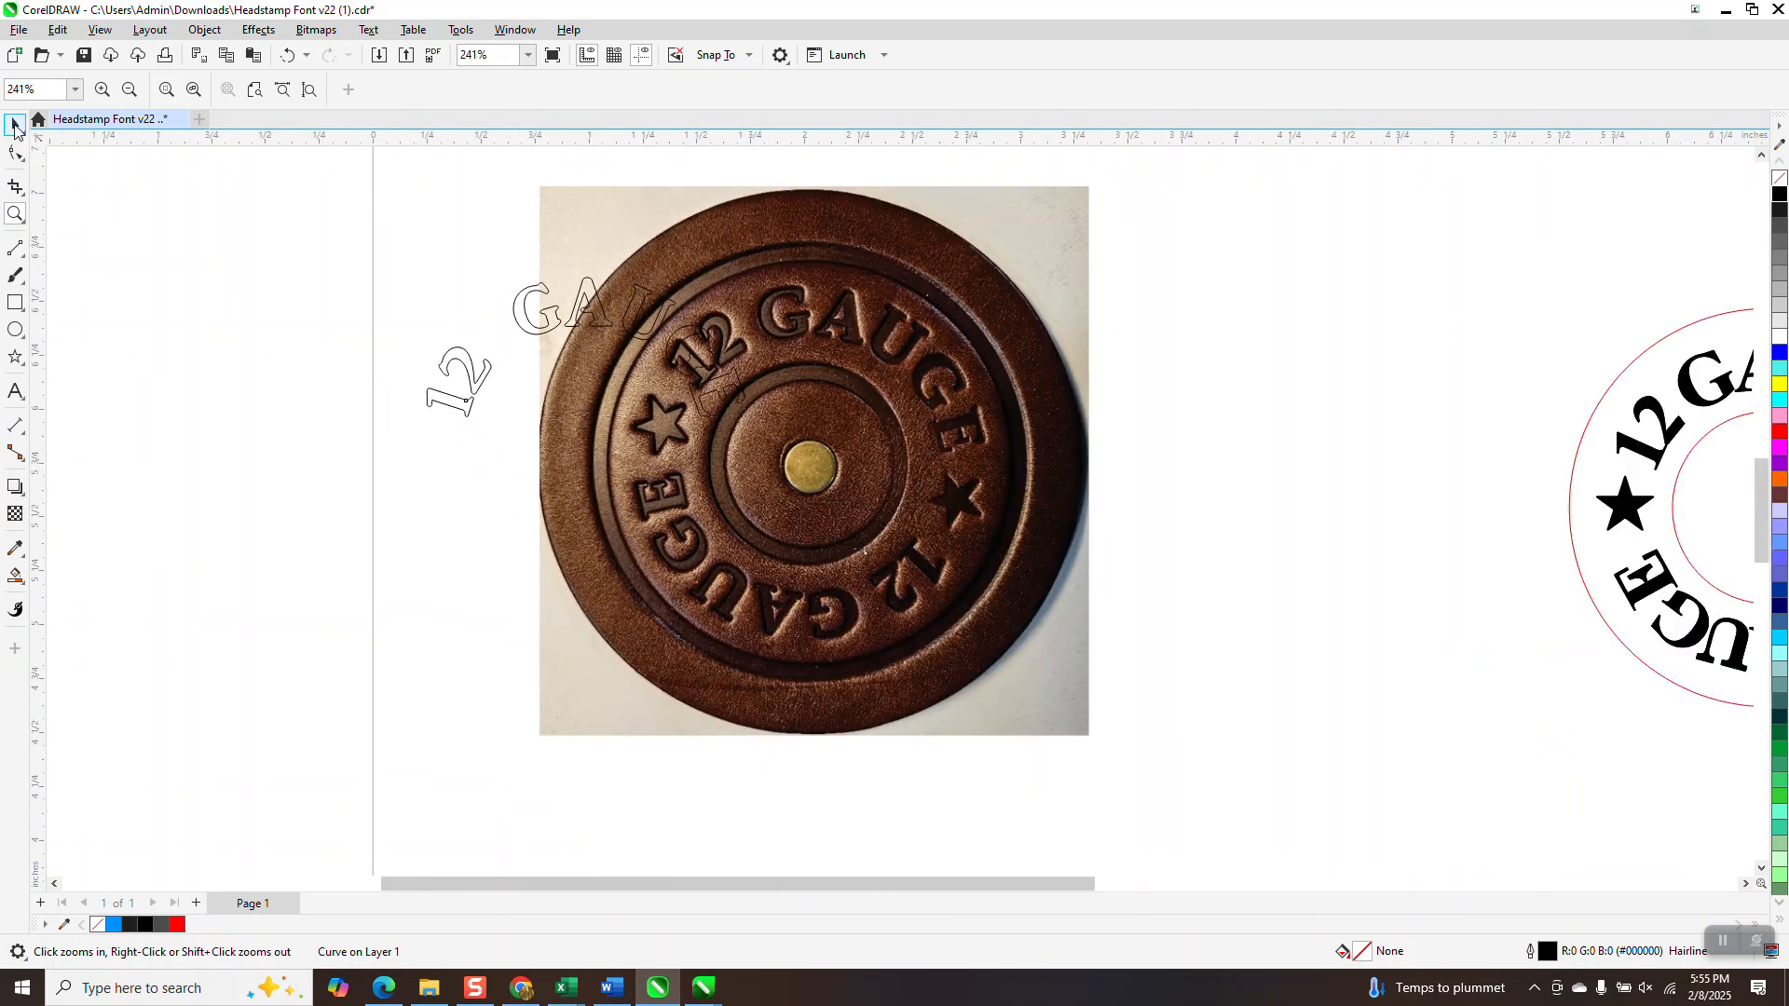
Step: Undo the edits back to the straight, editable 12 GAUGE text above the two circles, with the photo in its original place
{"action": "left_click", "coordinate": [14, 126]}
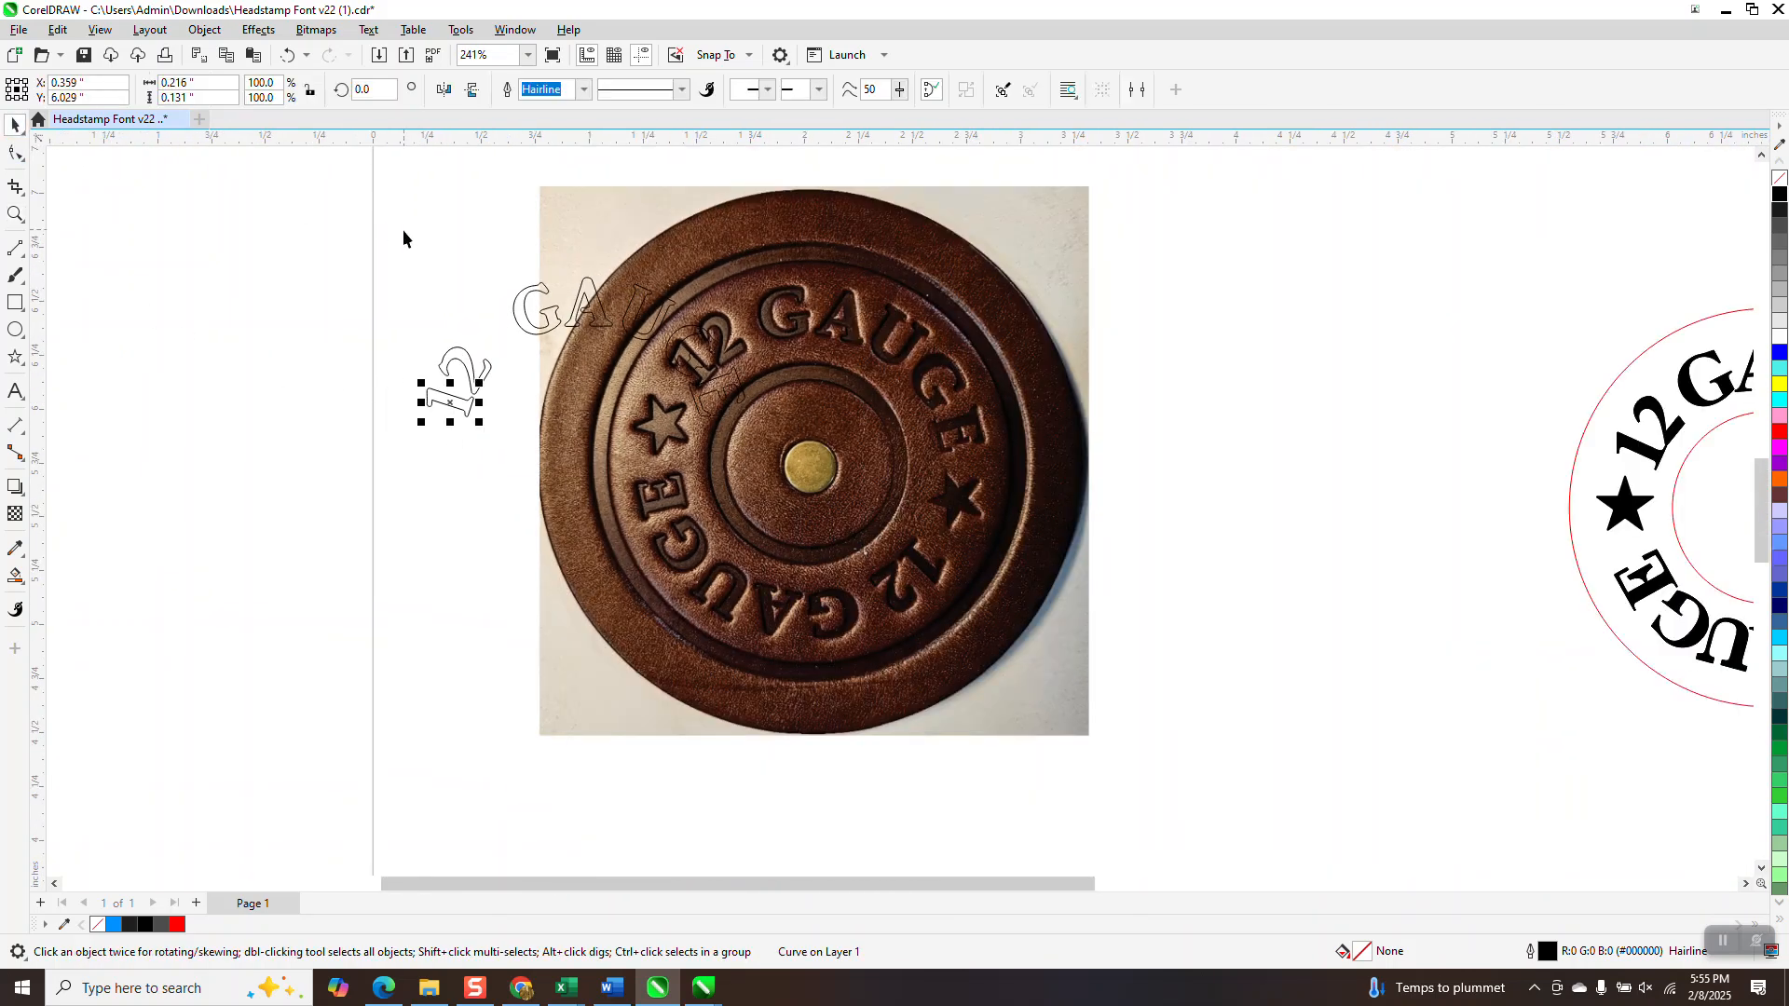
{"action": "left_click", "coordinate": [298, 63]}
{"action": "left_click", "coordinate": [298, 62]}
{"action": "left_click", "coordinate": [298, 63]}
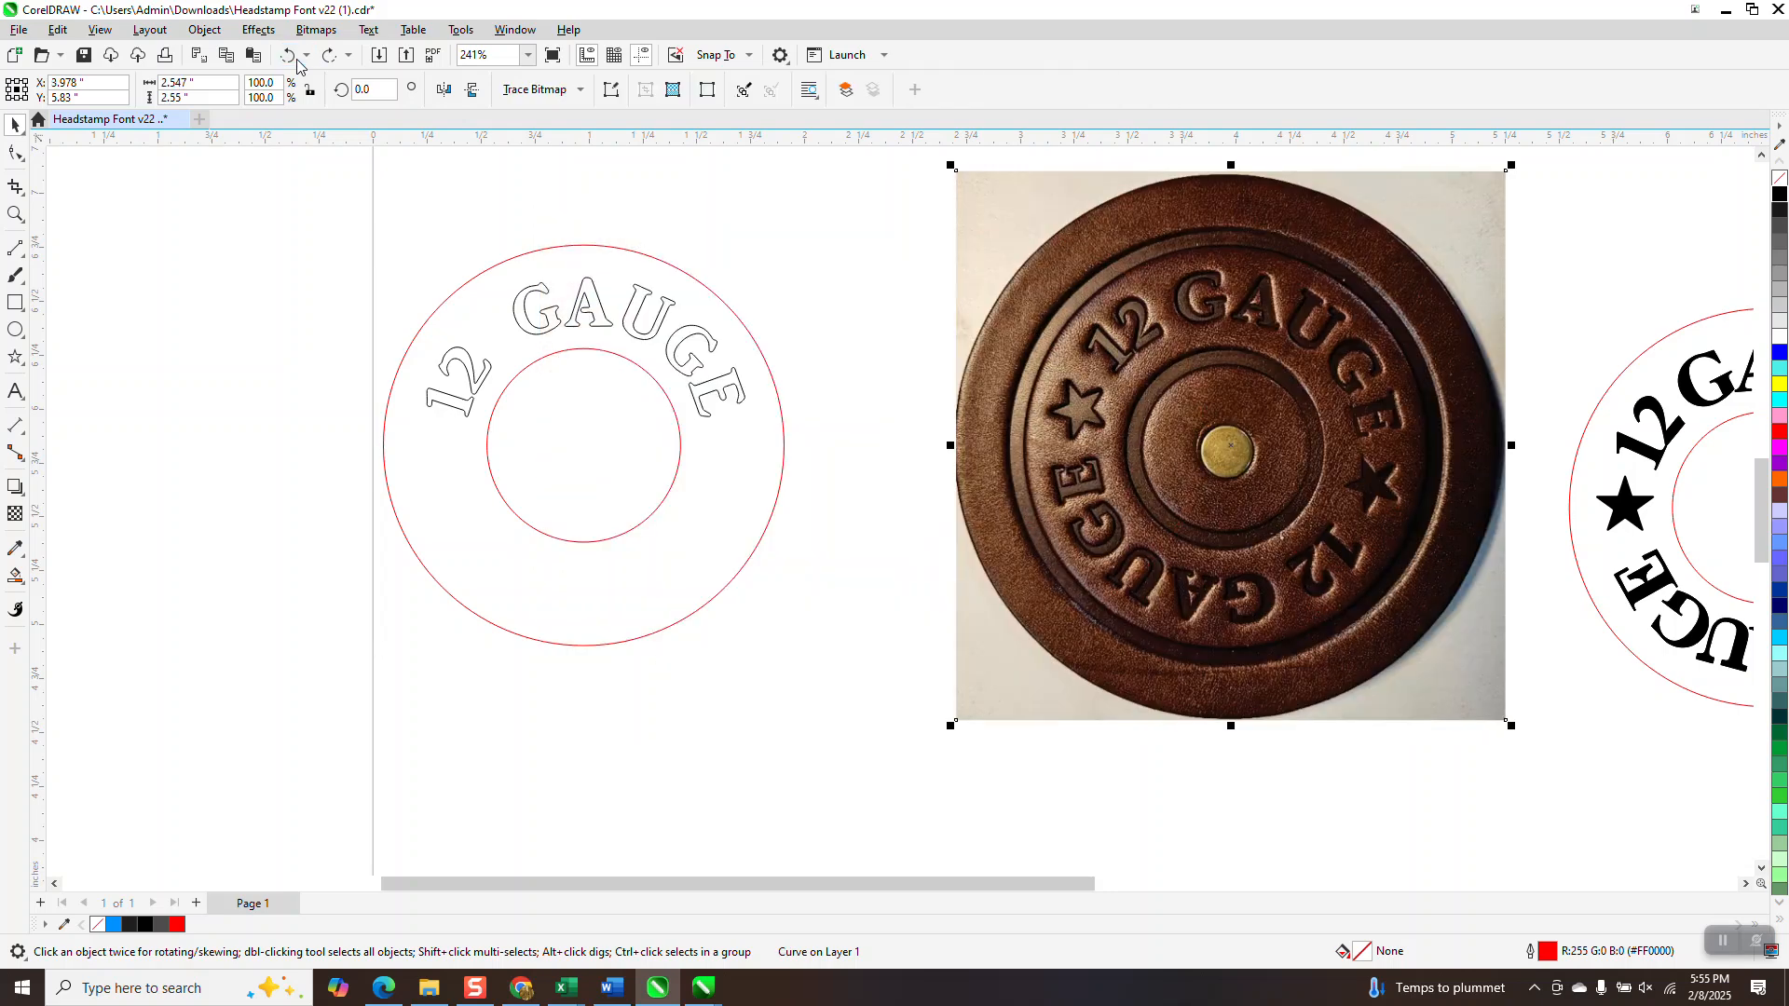
{"action": "left_click", "coordinate": [298, 63]}
{"action": "left_click", "coordinate": [298, 62]}
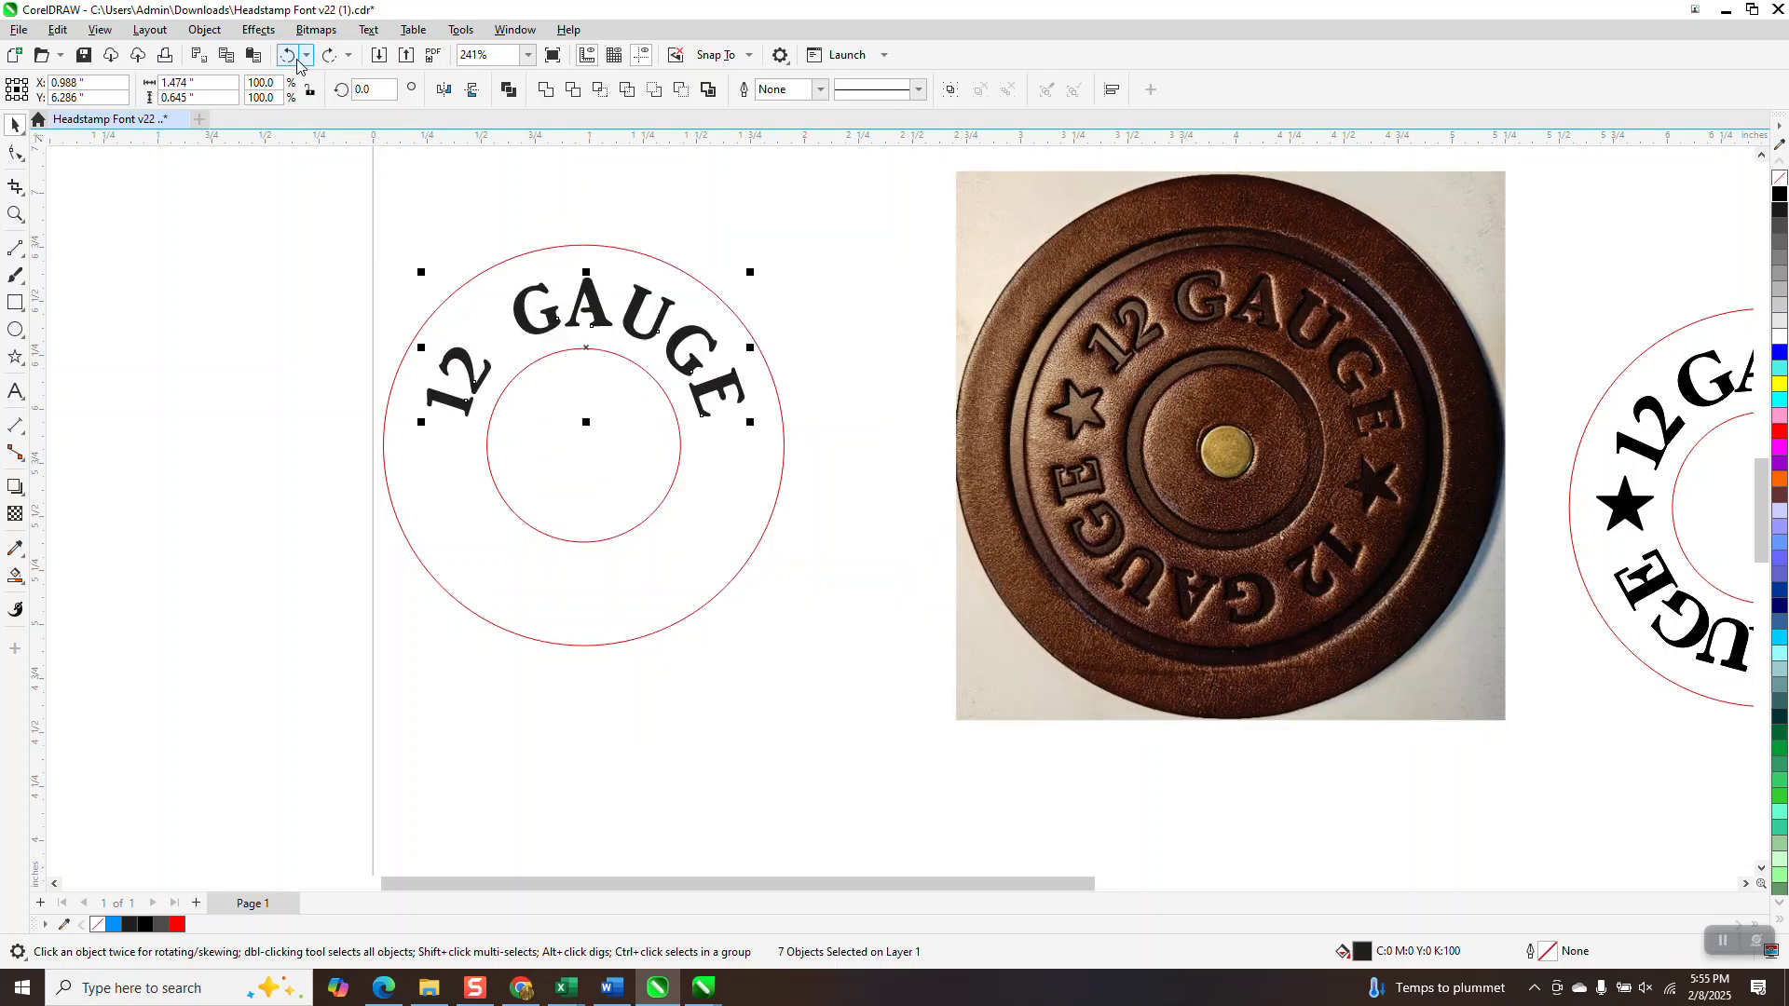
{"action": "left_click", "coordinate": [299, 62]}
{"action": "left_click", "coordinate": [298, 63]}
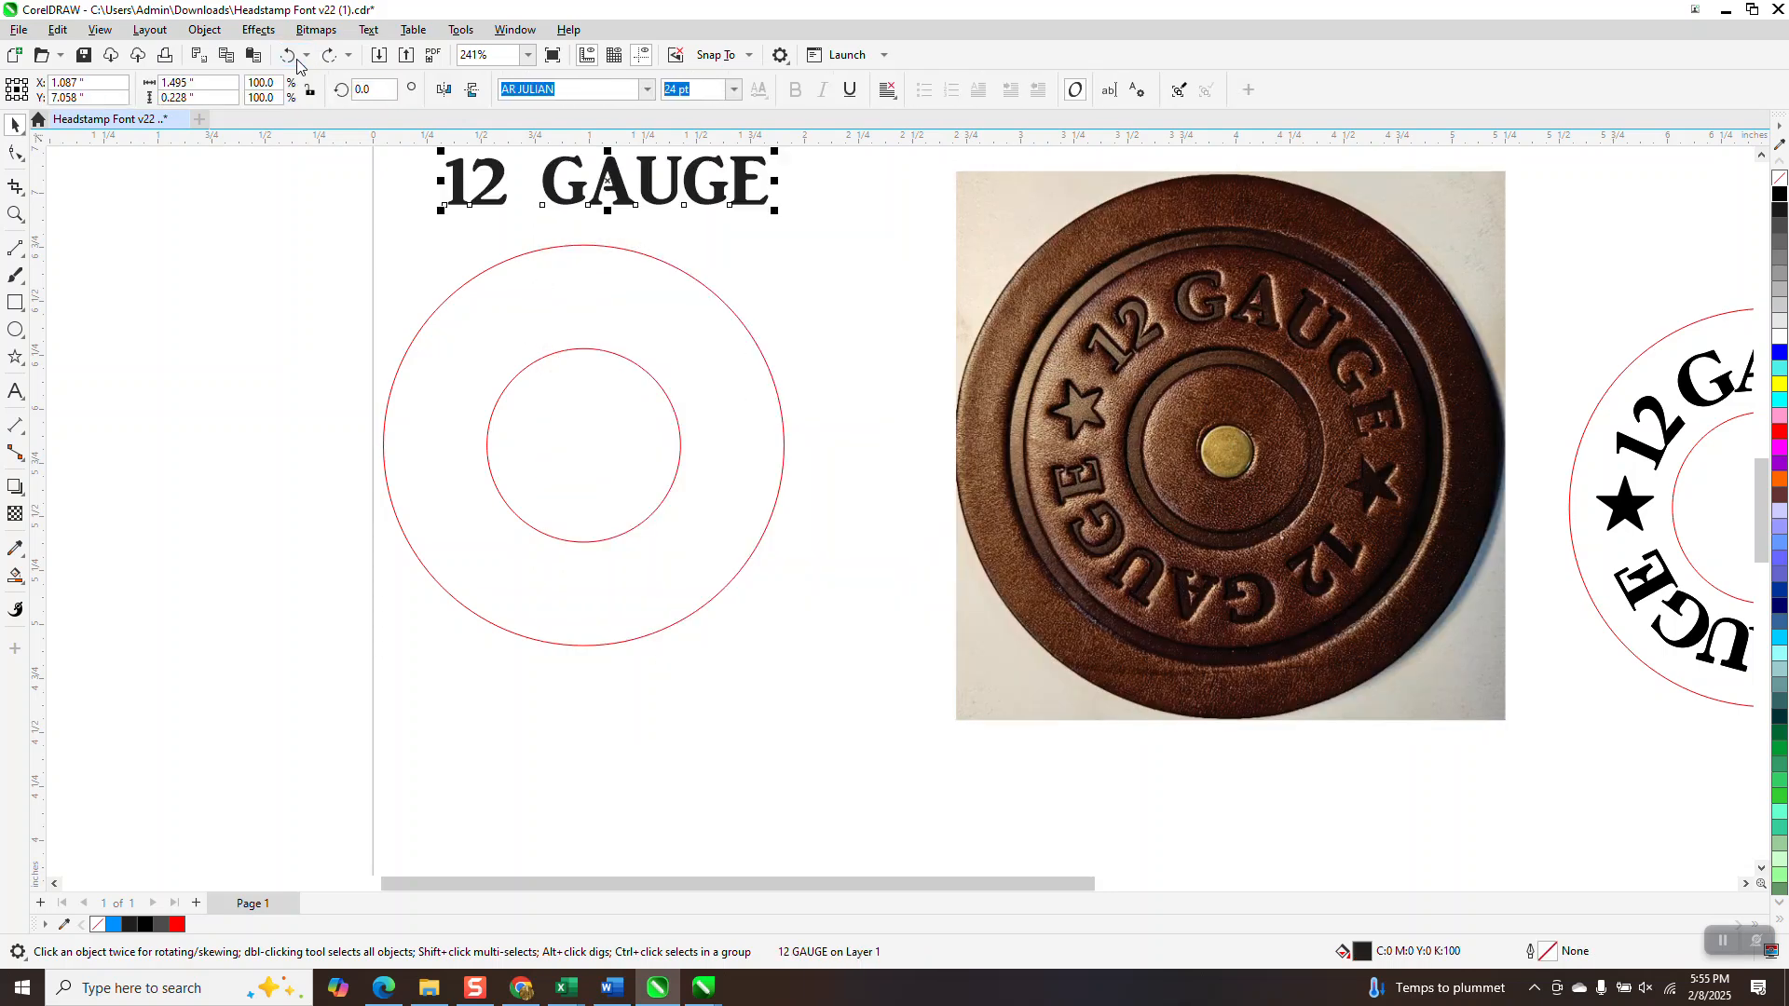
Step: Move the straight 12 GAUGE text to the upper edge of the leather photo and set its font to Arabic Typesetting
{"action": "left_click", "coordinate": [648, 89]}
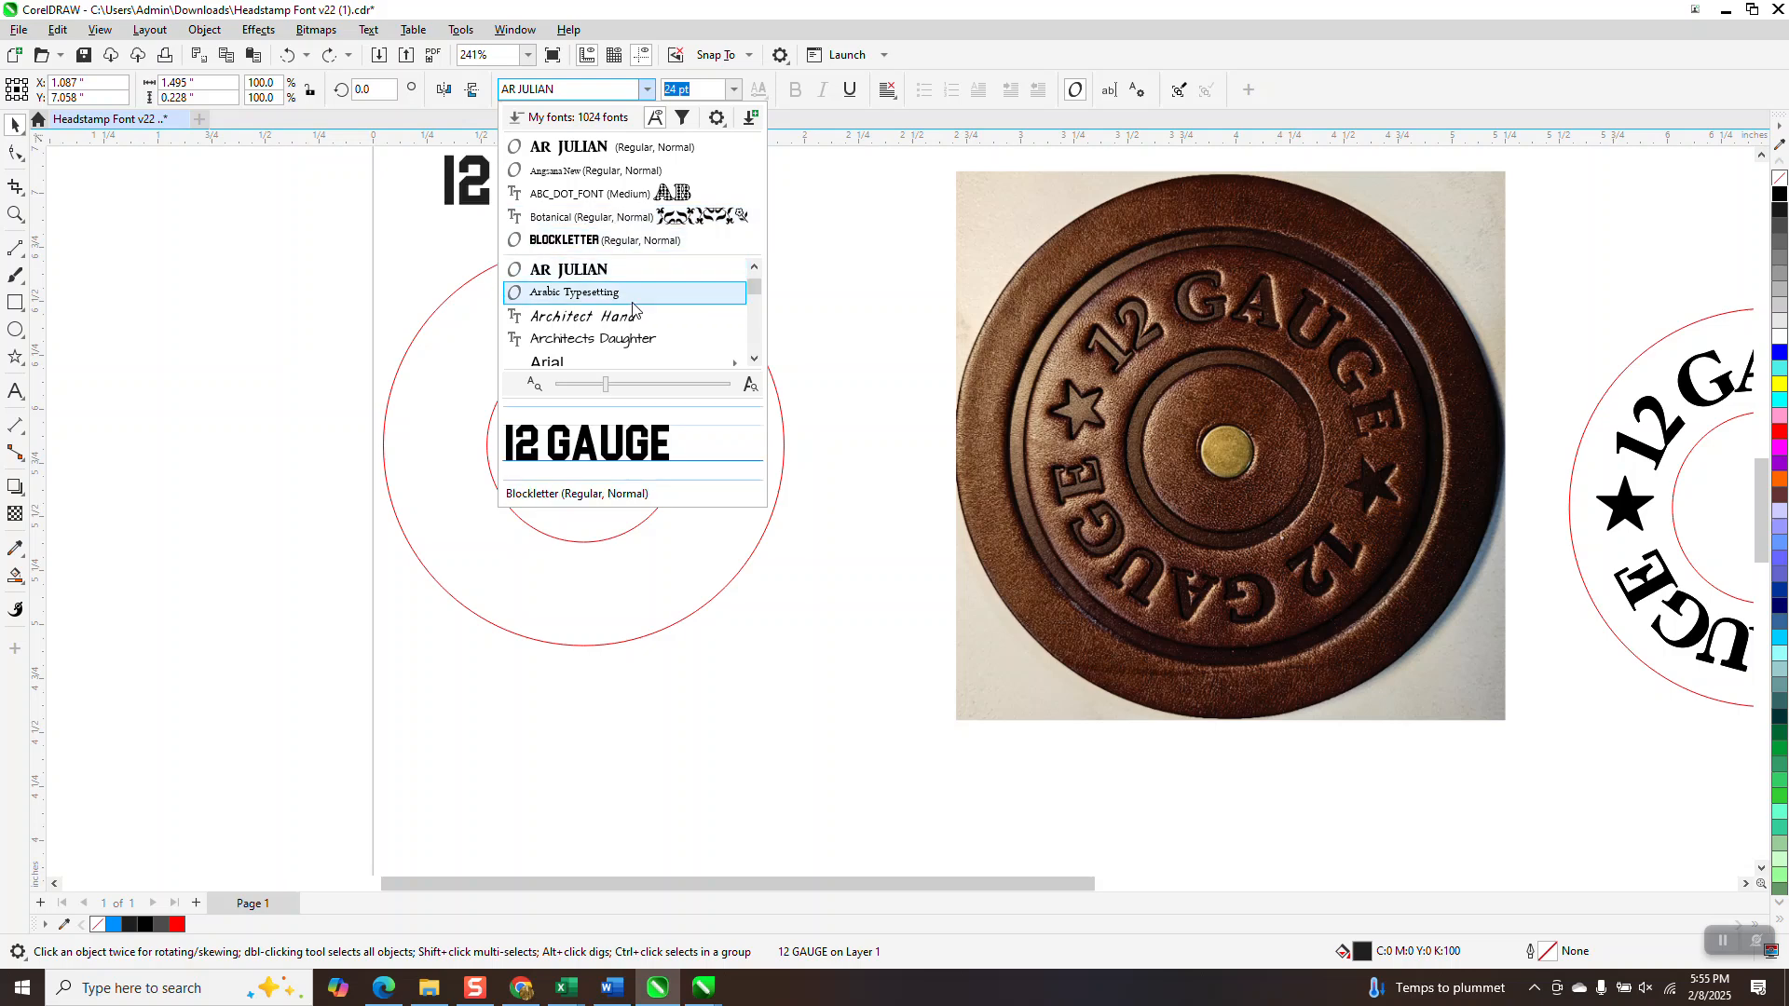
{"action": "mouse_move", "coordinate": [751, 357]}
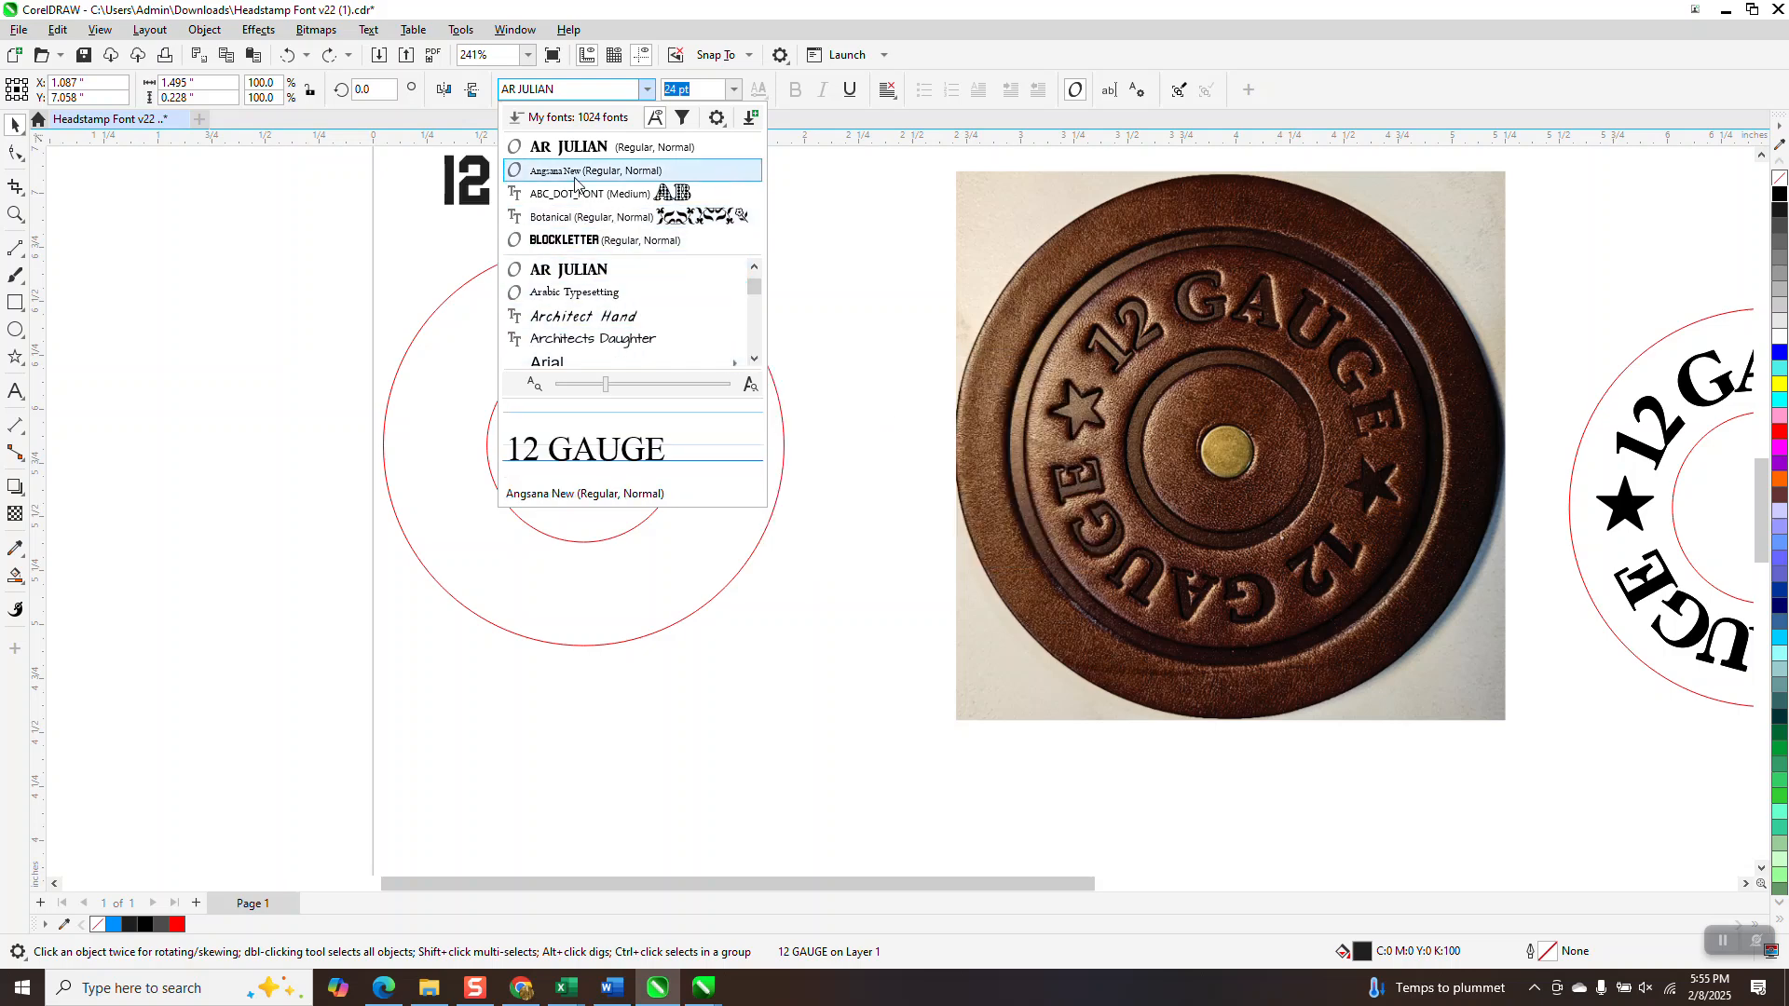
{"action": "left_click", "coordinate": [459, 279]}
{"action": "left_click_drag", "start_coordinate": [687, 205], "coordinate": [1047, 224]}
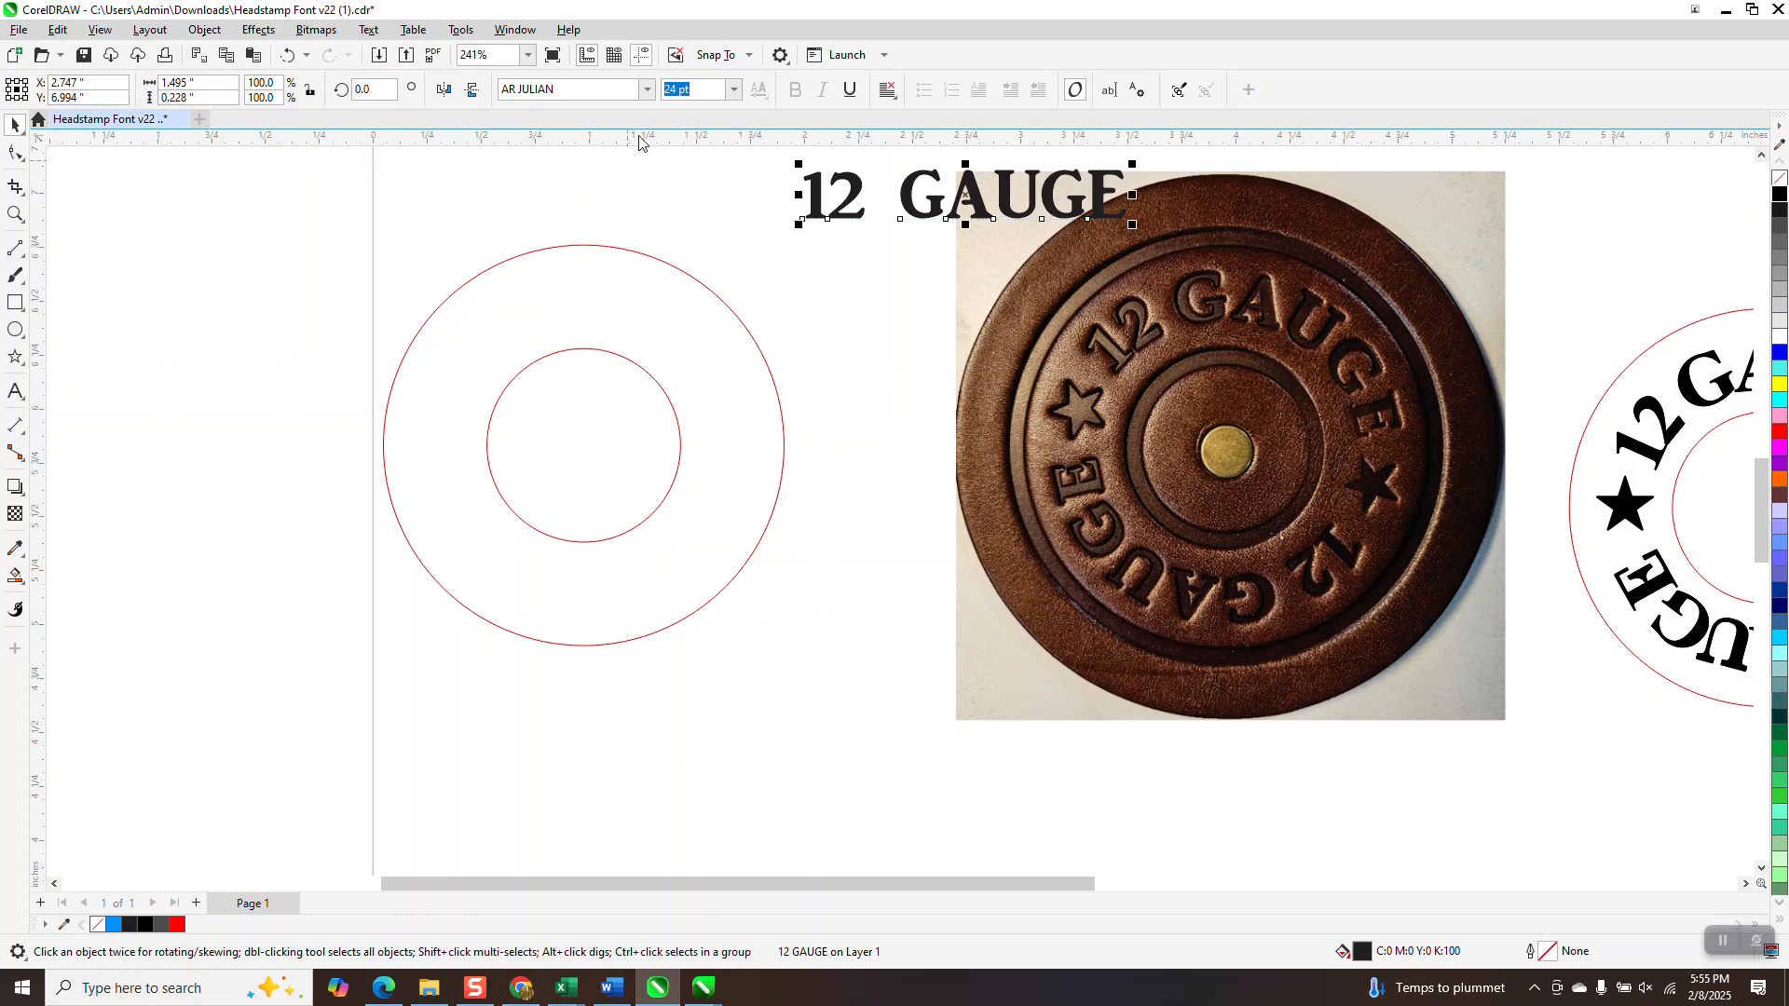
{"action": "left_click", "coordinate": [647, 89]}
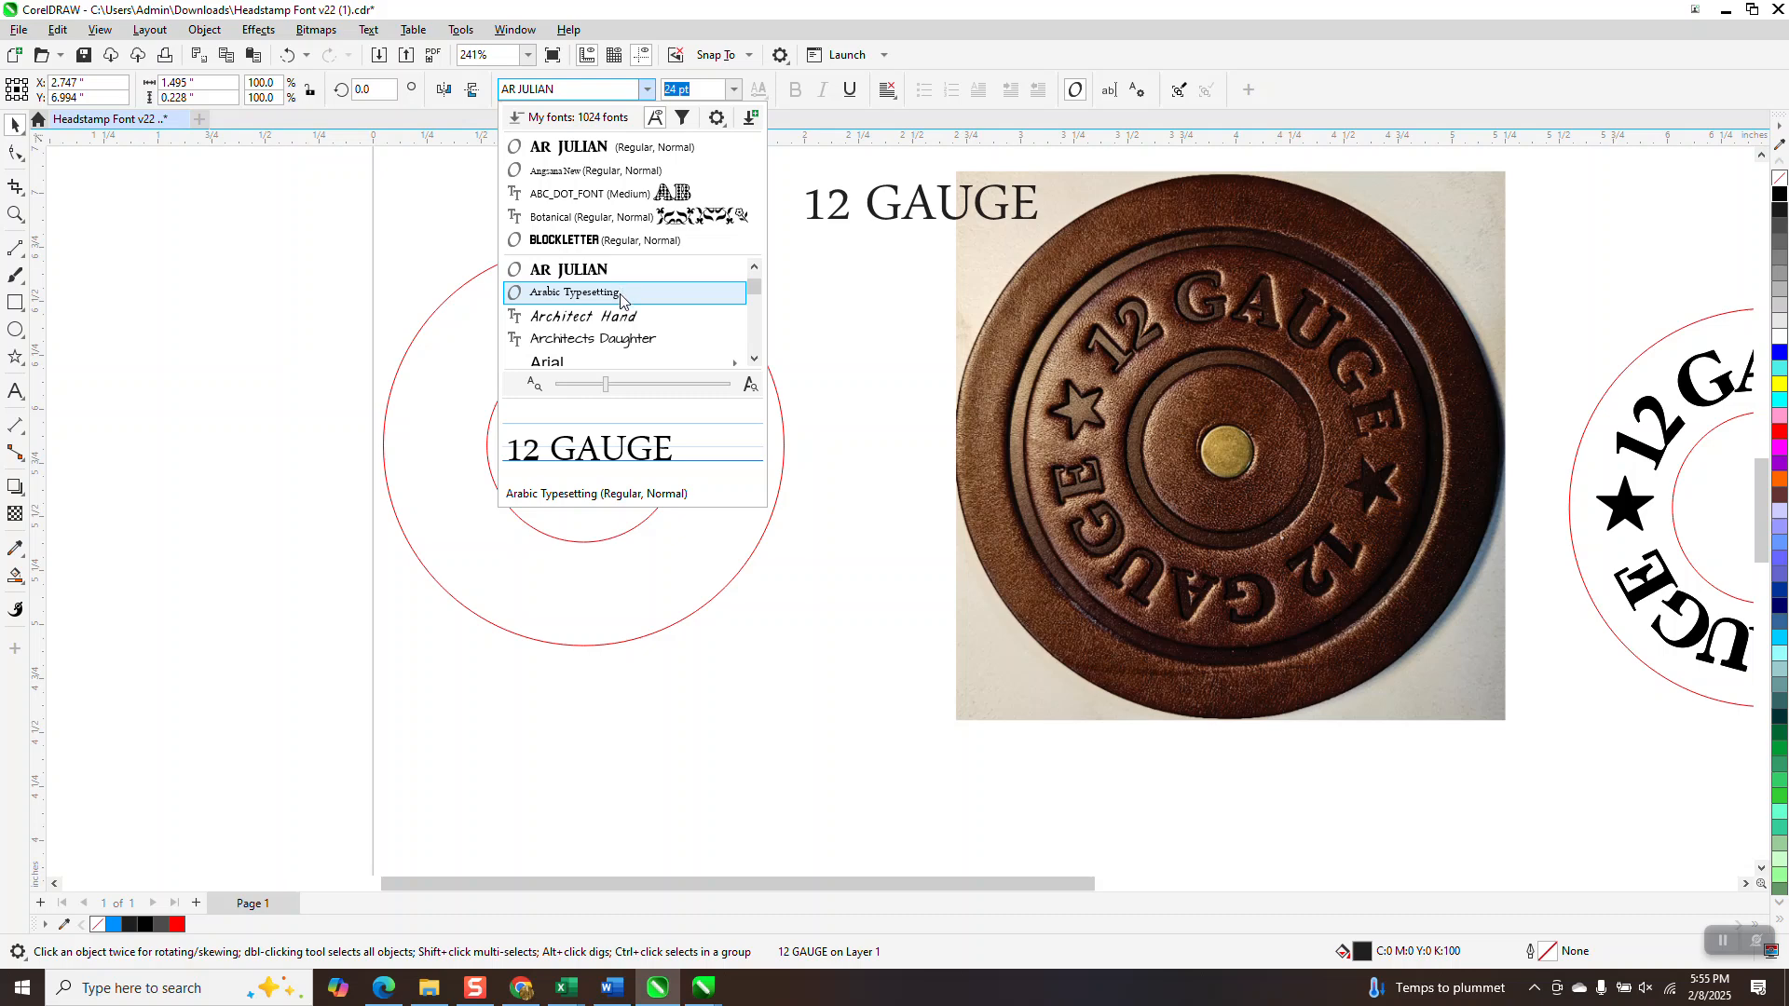
{"action": "left_click", "coordinate": [621, 292]}
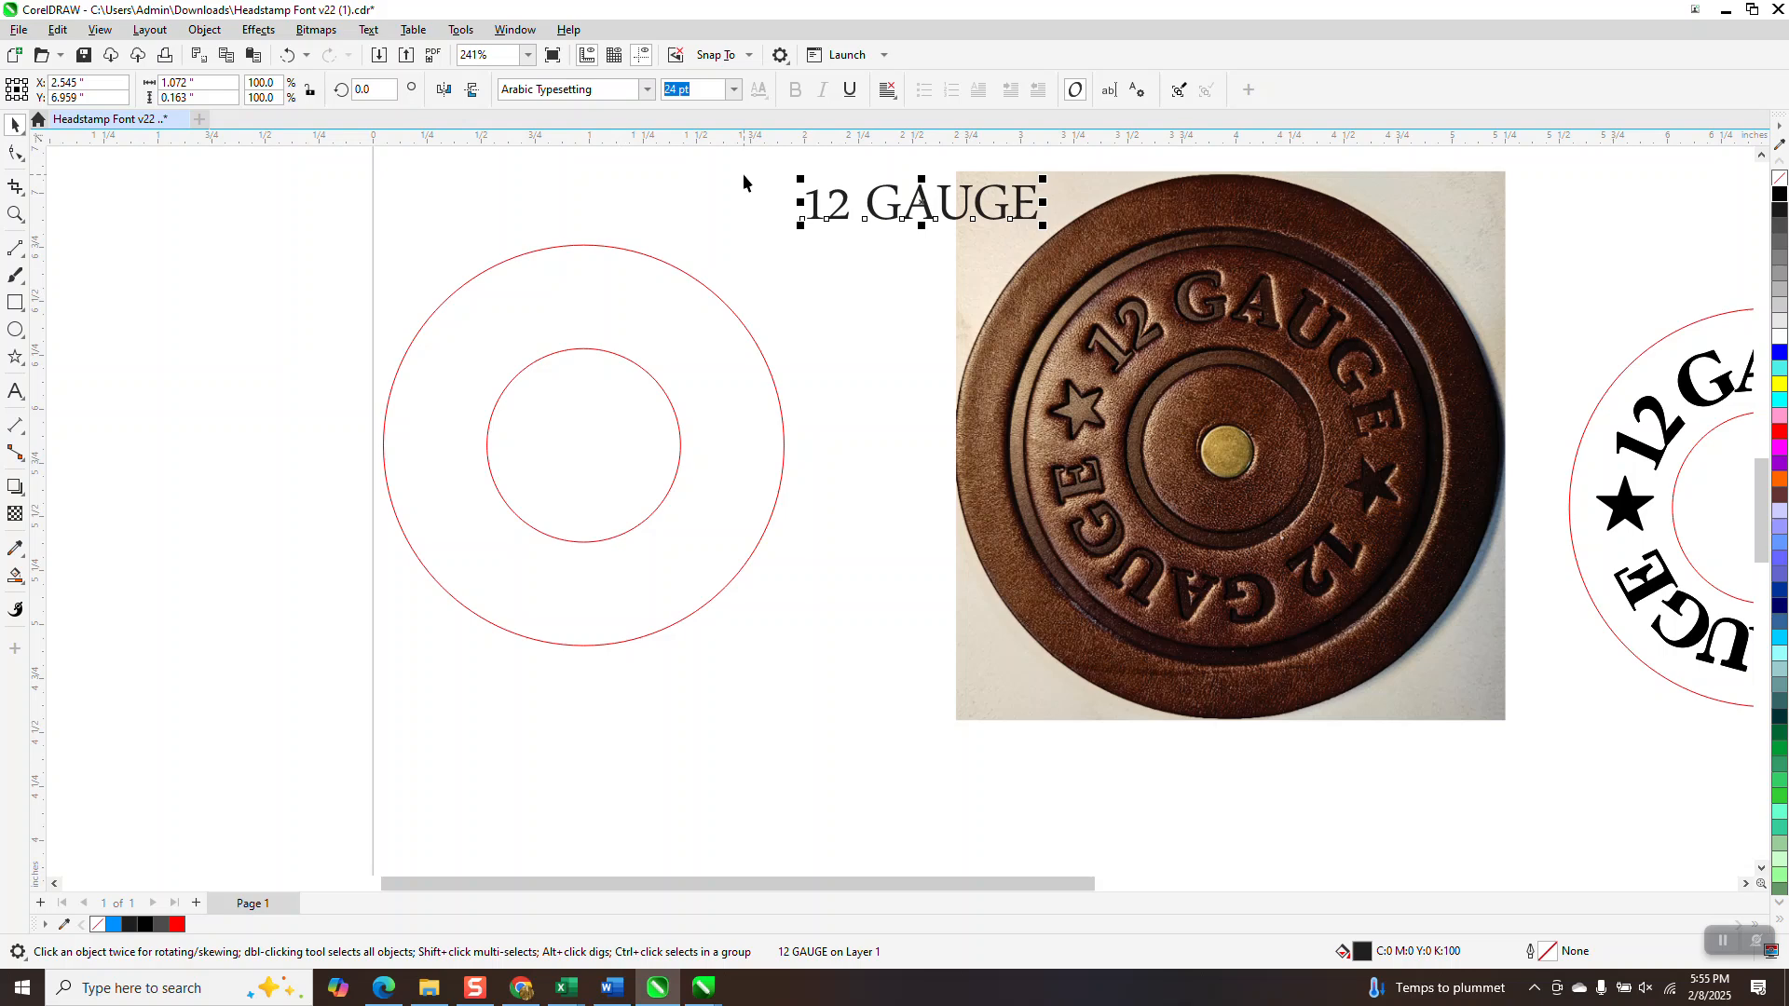
Step: Preview the fonts from Architects Daughter through Bodoni BT on the 12 GAUGE text and compare their letter shapes with the leather lettering
{"action": "left_click", "coordinate": [647, 89]}
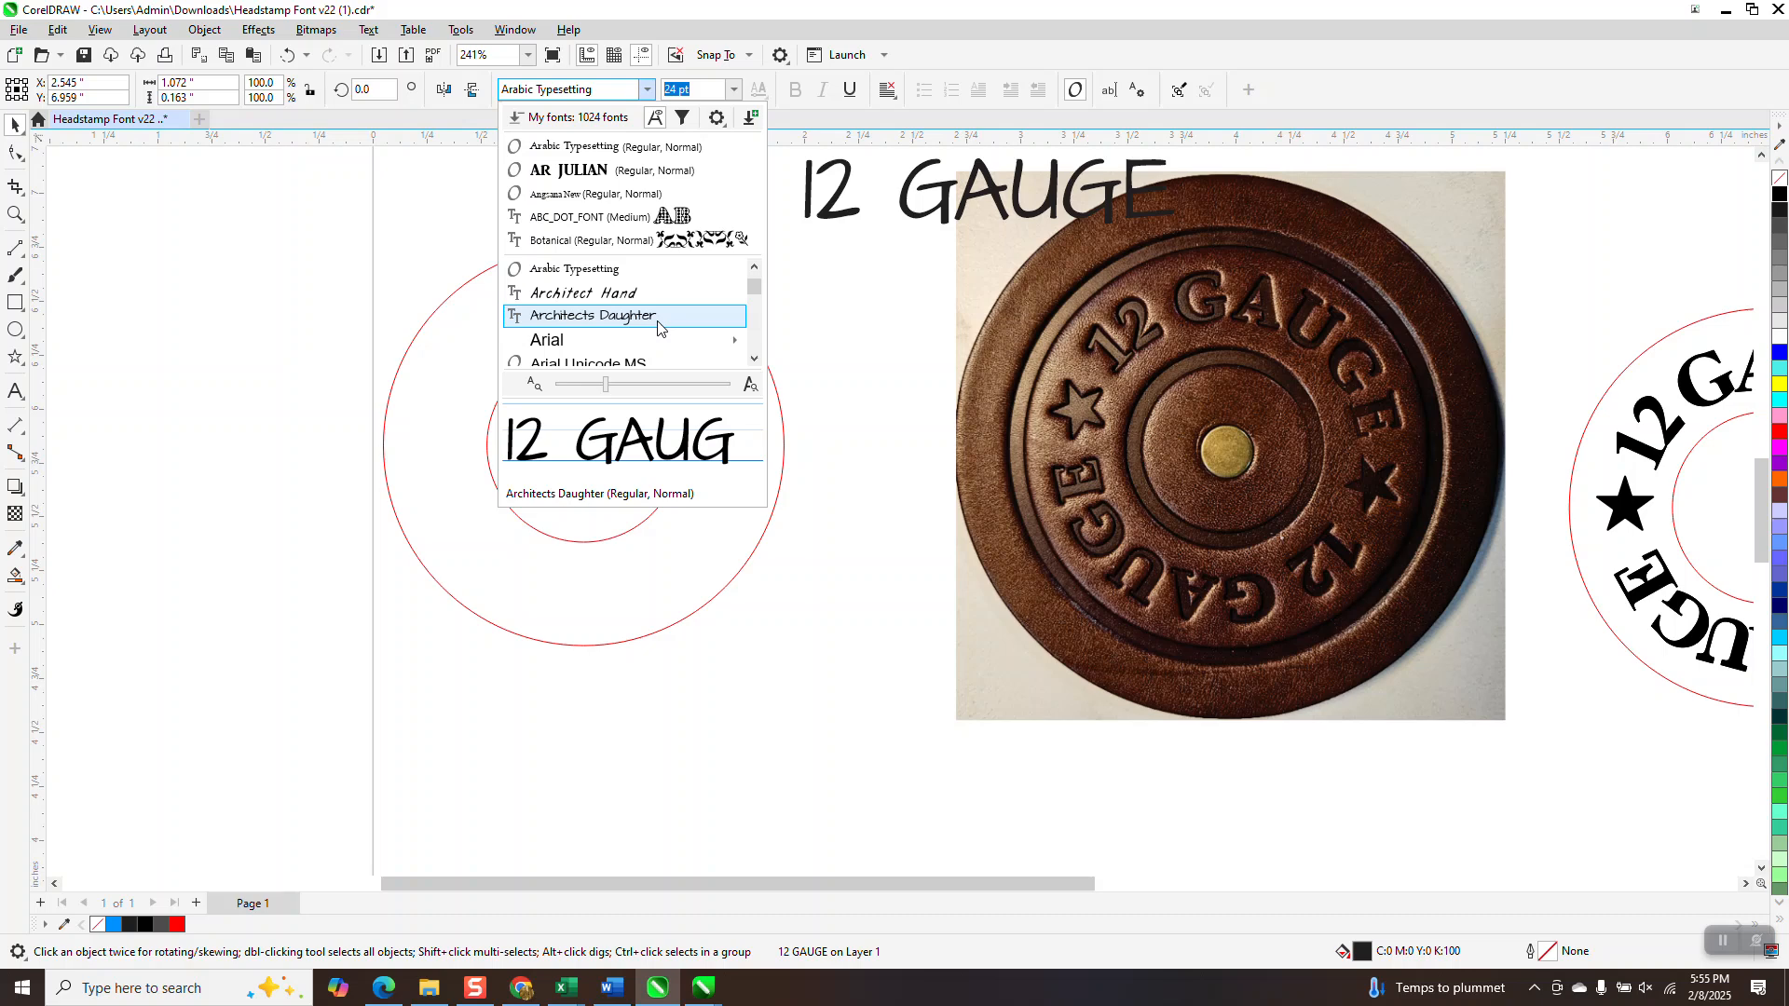
{"action": "key", "text": "Down"}
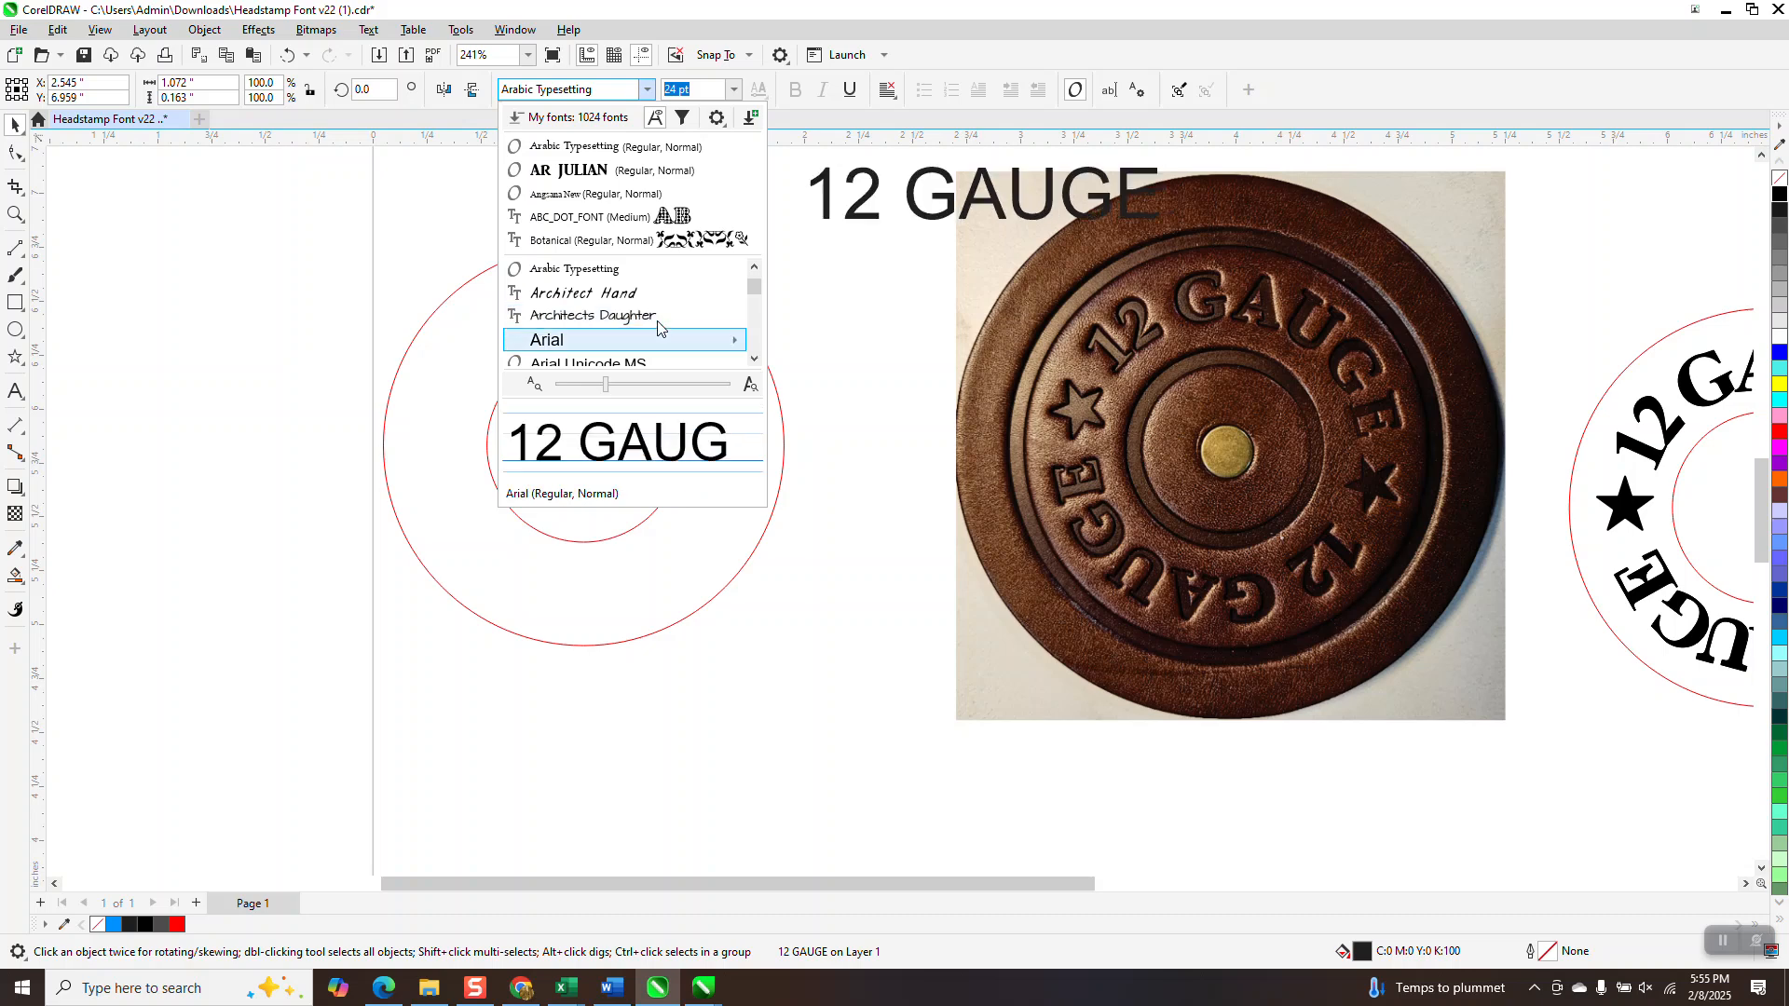
{"action": "key", "text": "Down"}
{"action": "key", "text": "Down"}
{"action": "key", "text": "Down"}
{"action": "key", "text": "Down"}
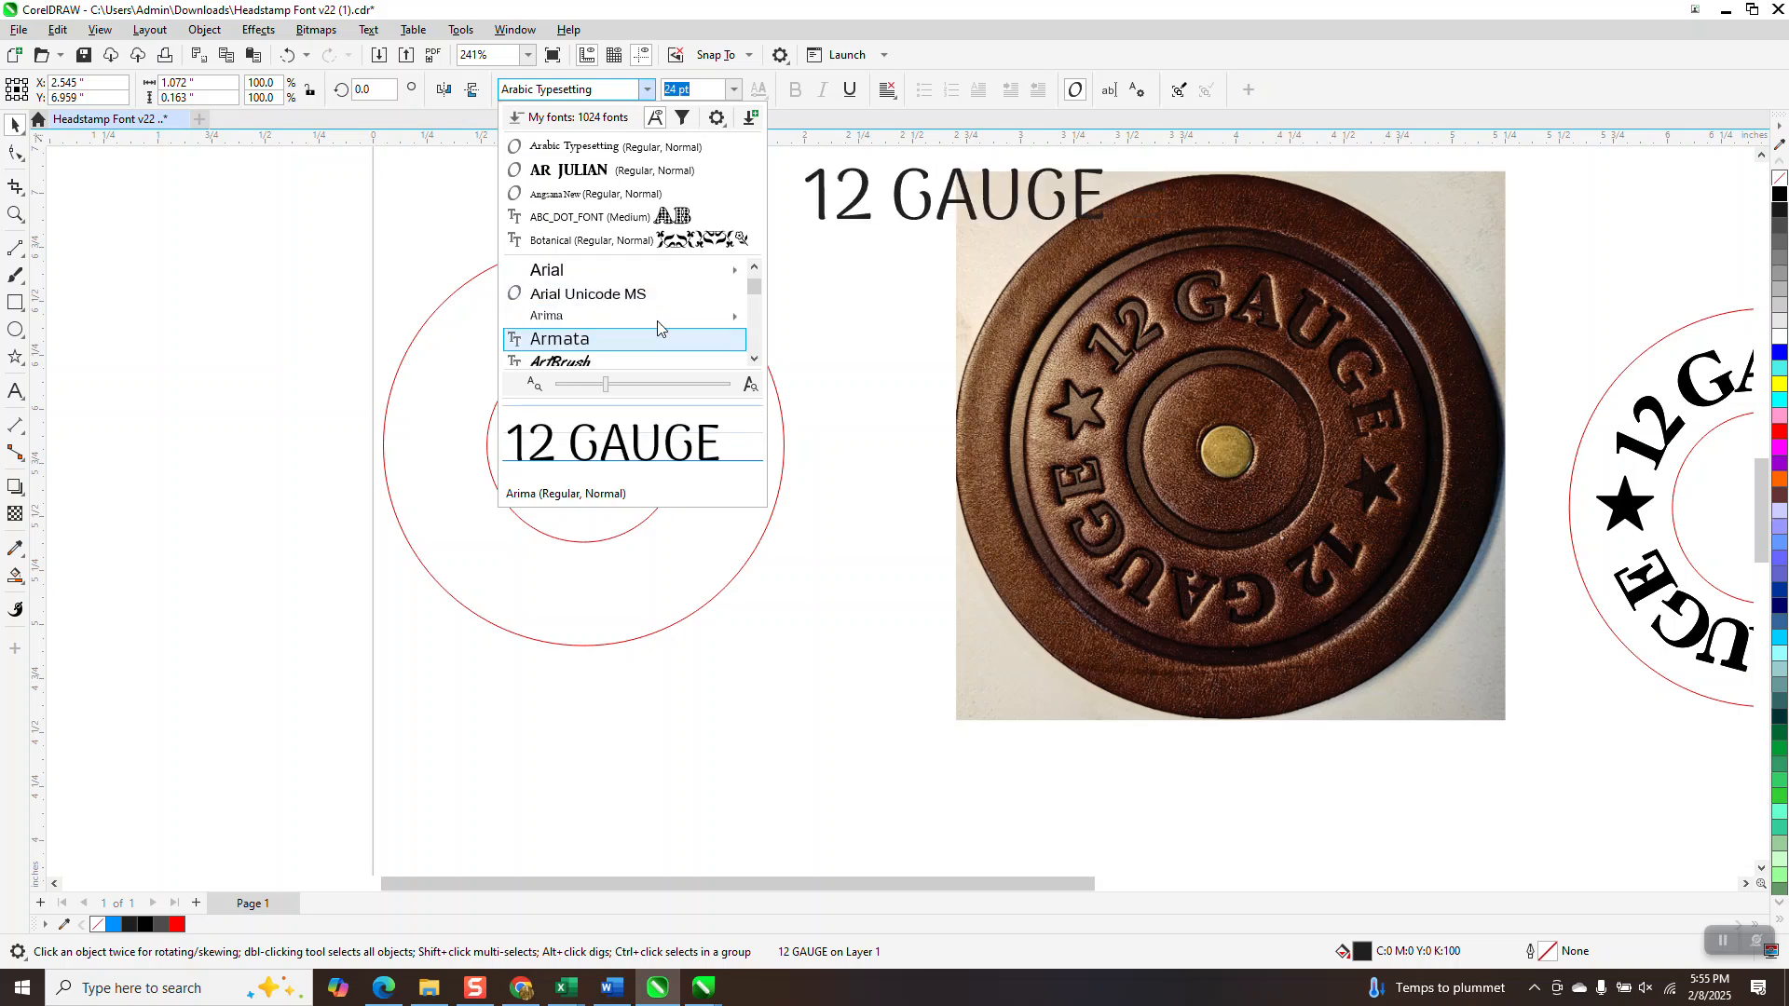
{"action": "key", "text": "Down"}
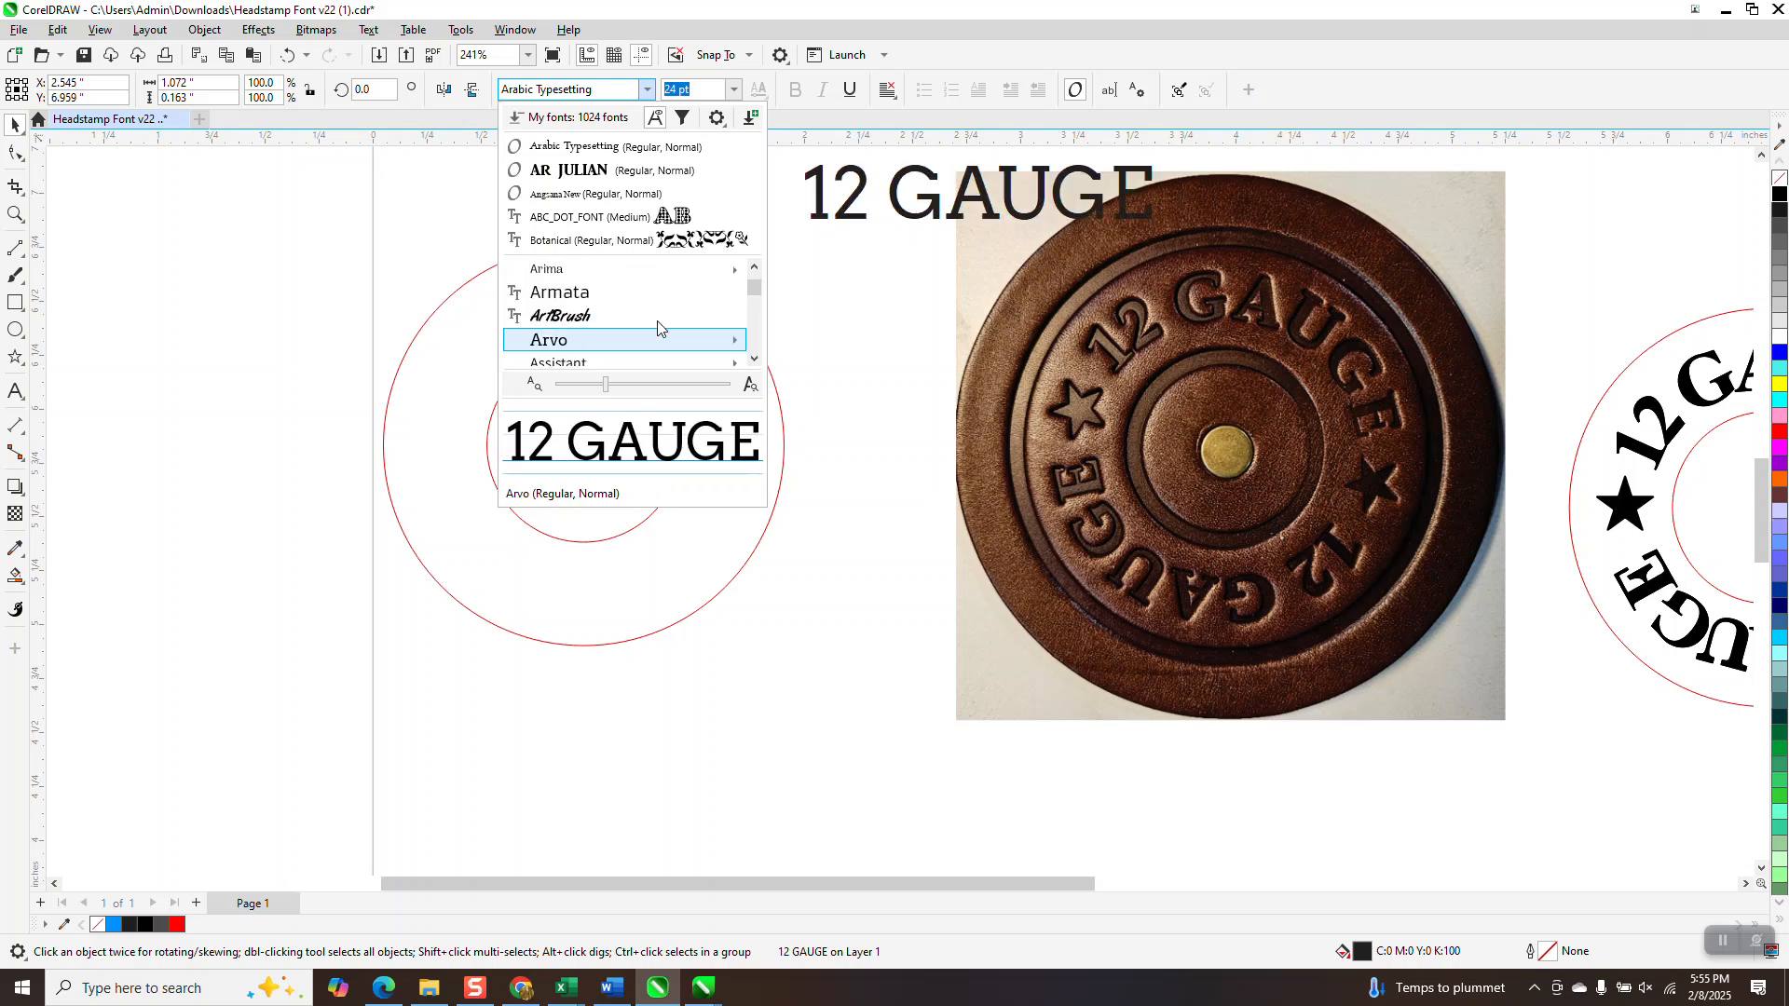
{"action": "key", "text": "Down"}
{"action": "key", "text": "Down"}
{"action": "key", "text": "Down"}
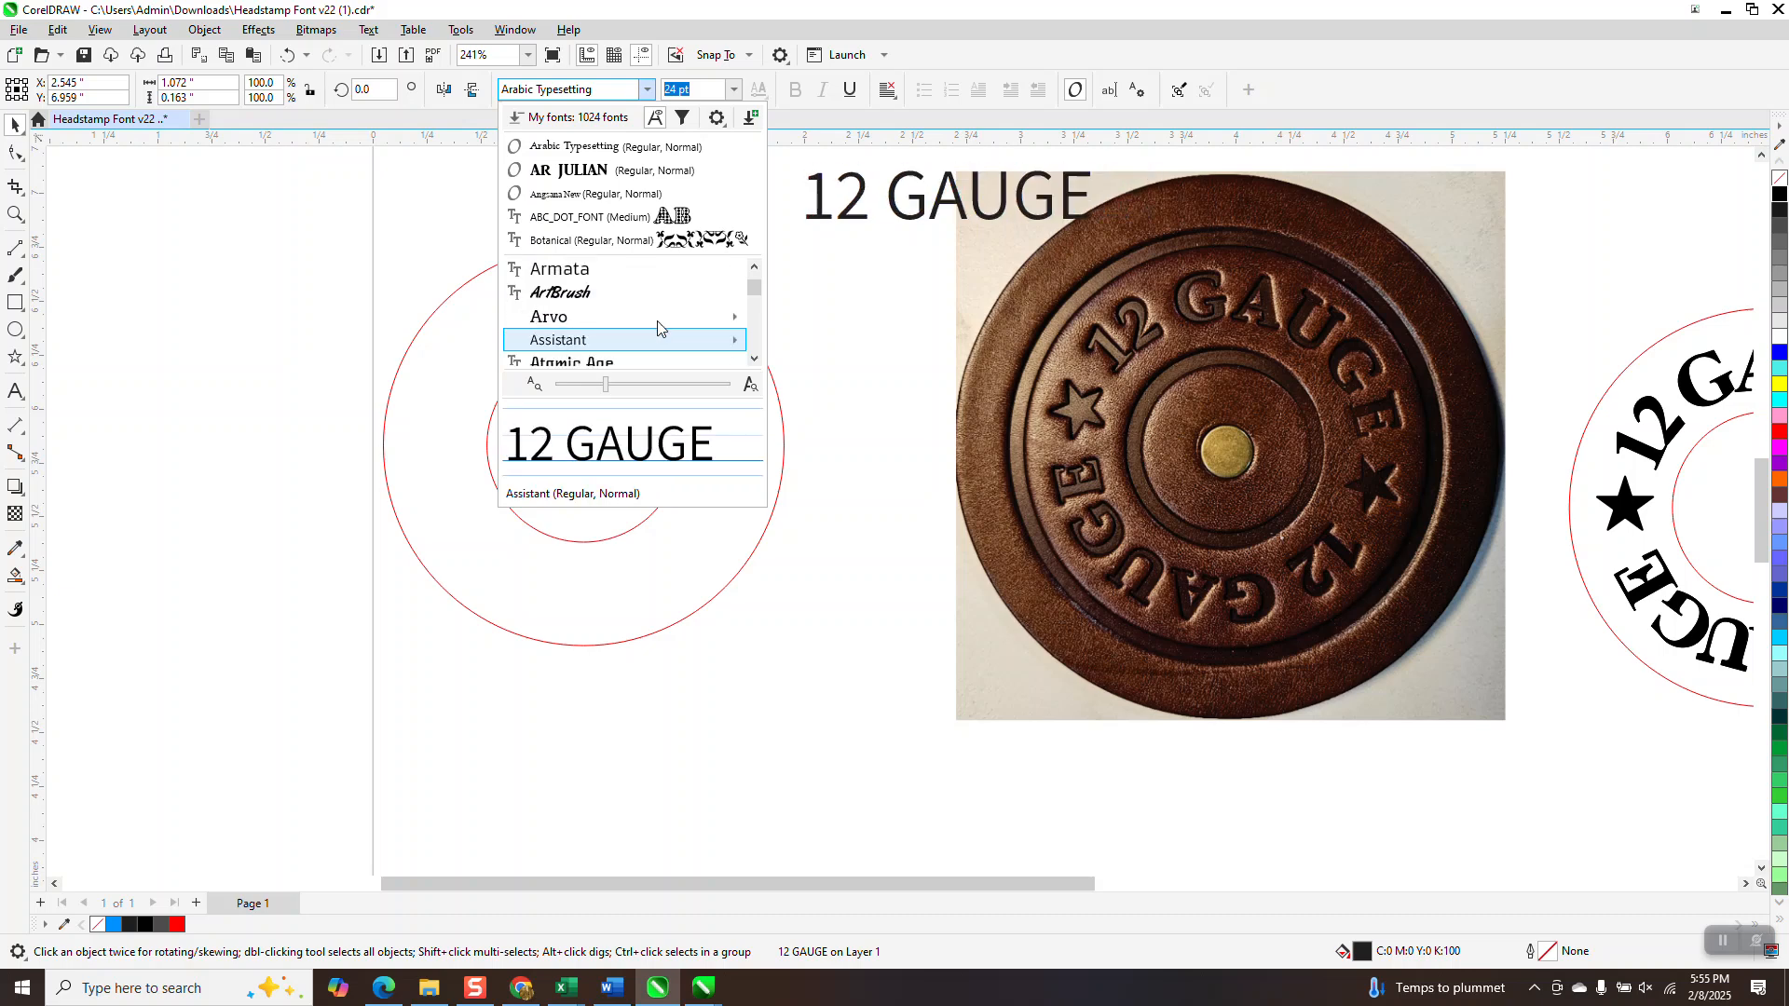
{"action": "key", "text": "Down"}
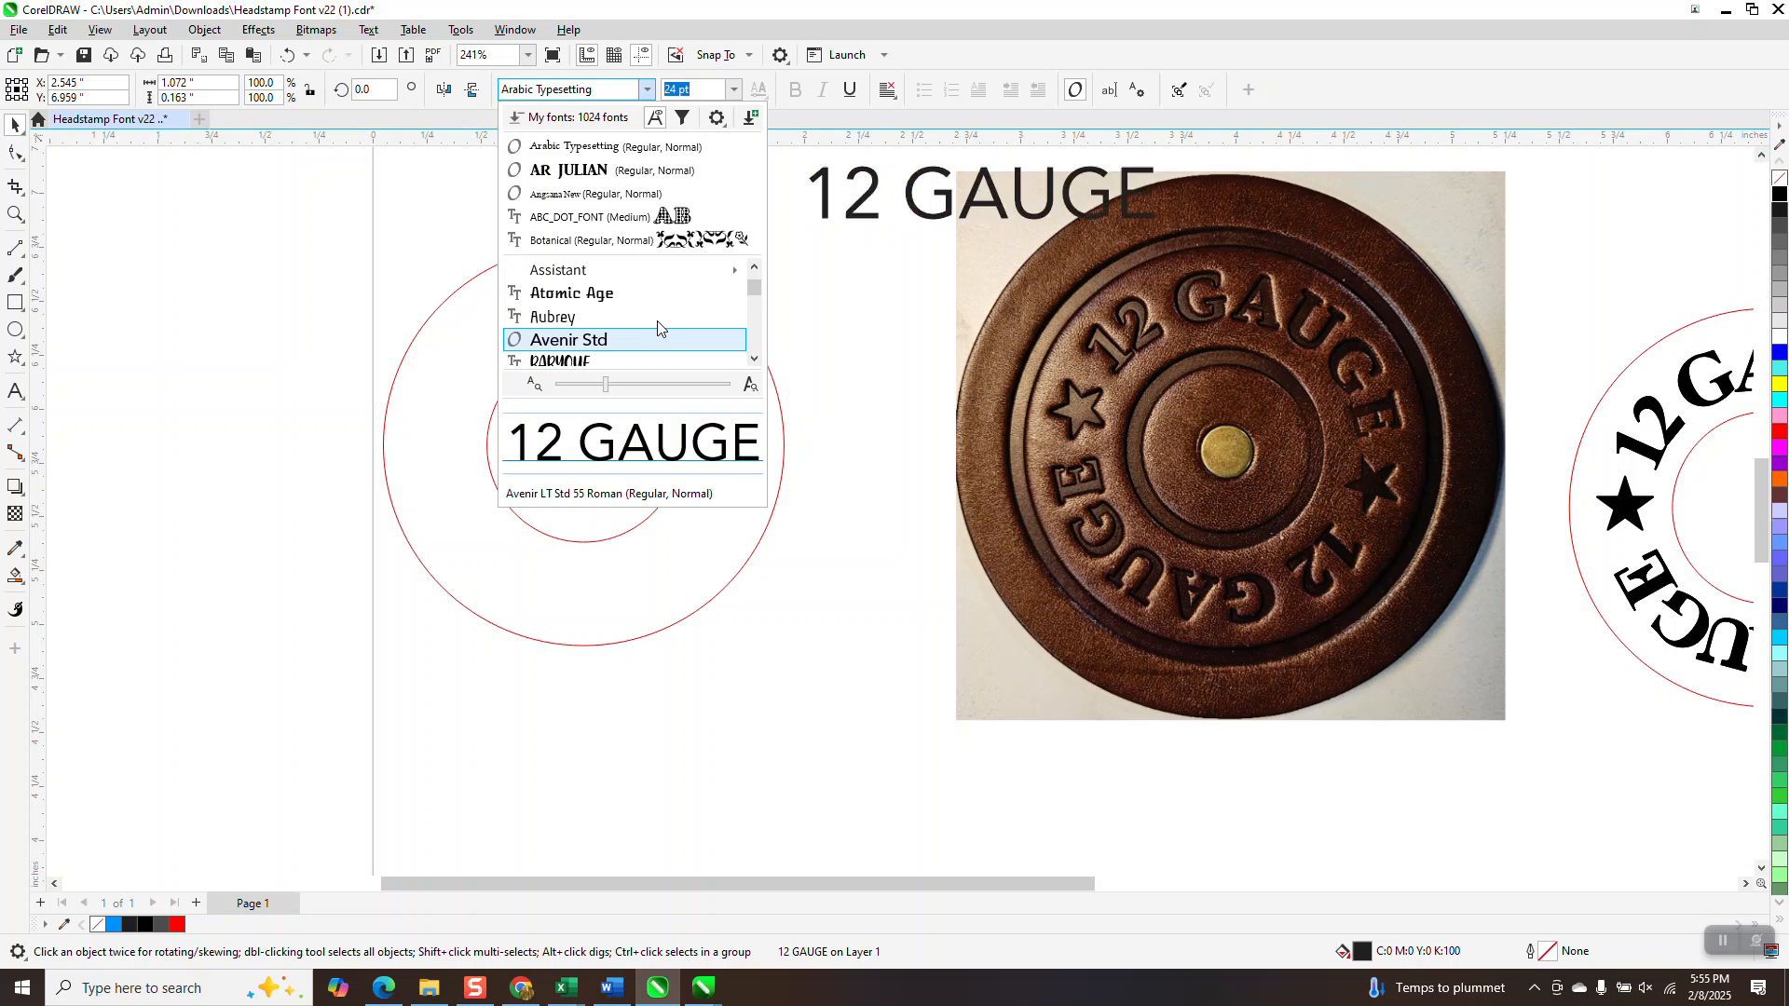
{"action": "key", "text": "Down"}
{"action": "key", "text": "Down"}
{"action": "key", "text": "Down"}
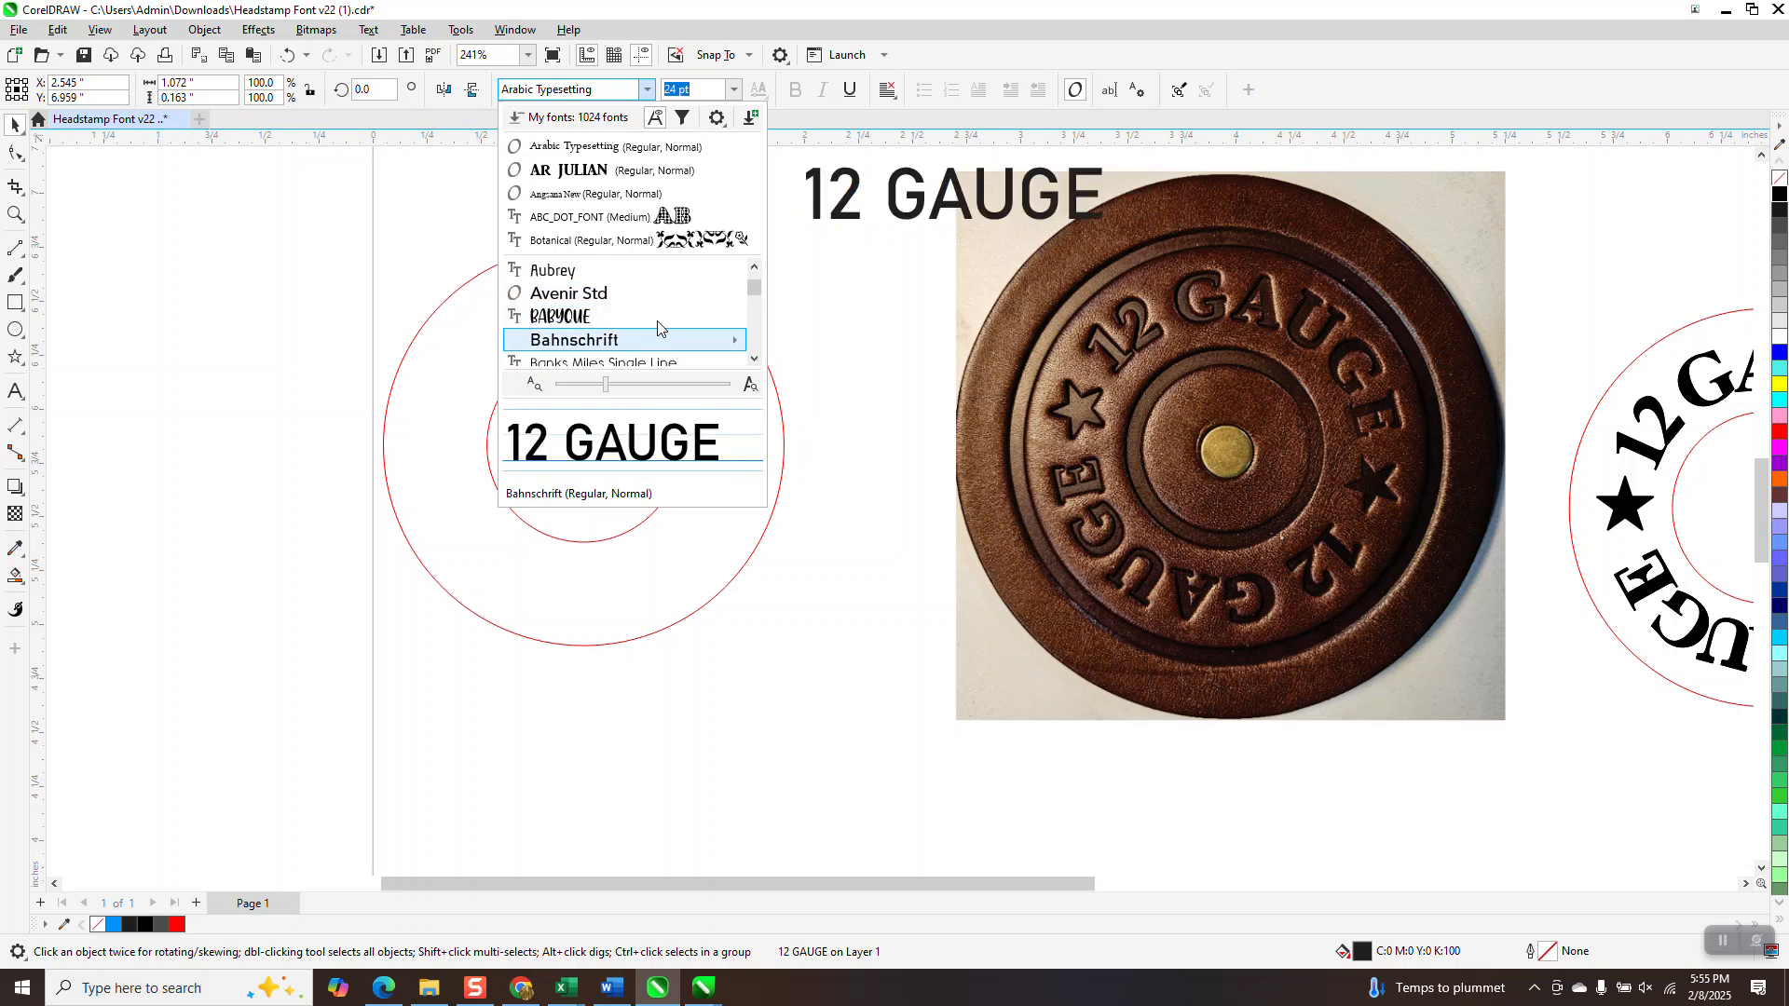
{"action": "key", "text": "Down"}
{"action": "key", "text": "Down"}
{"action": "key", "text": "Down"}
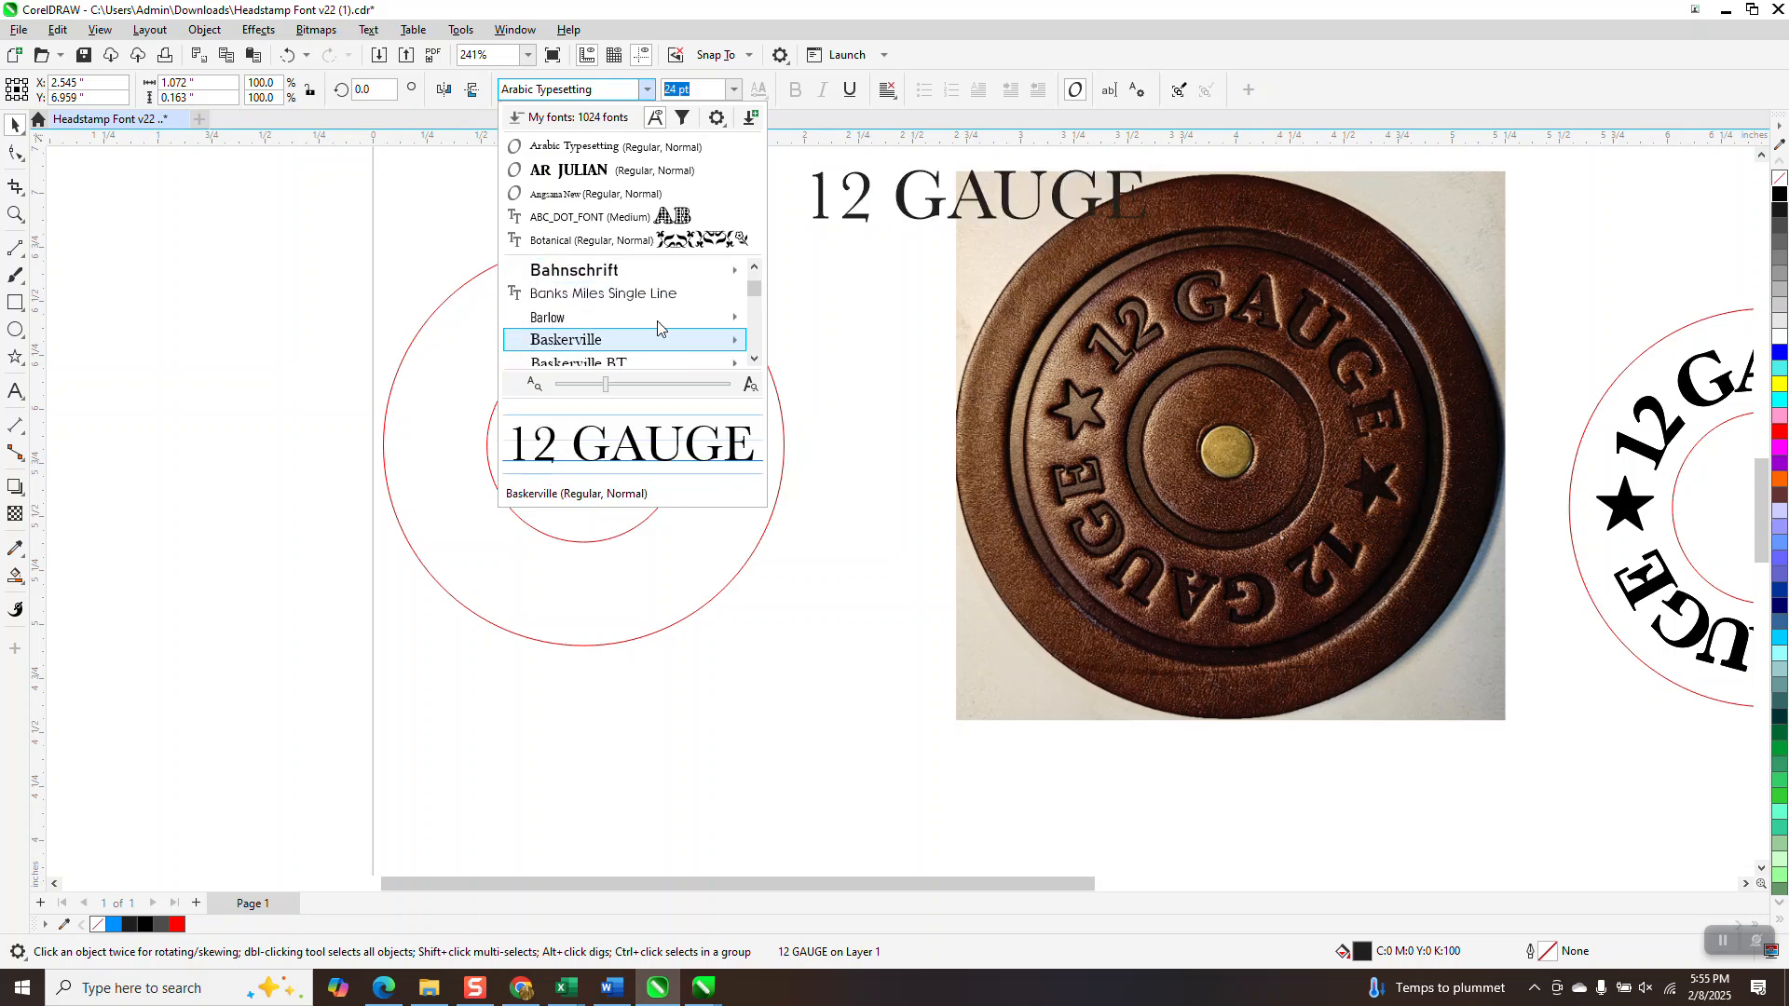
{"action": "key", "text": "Down"}
{"action": "key", "text": "Down"}
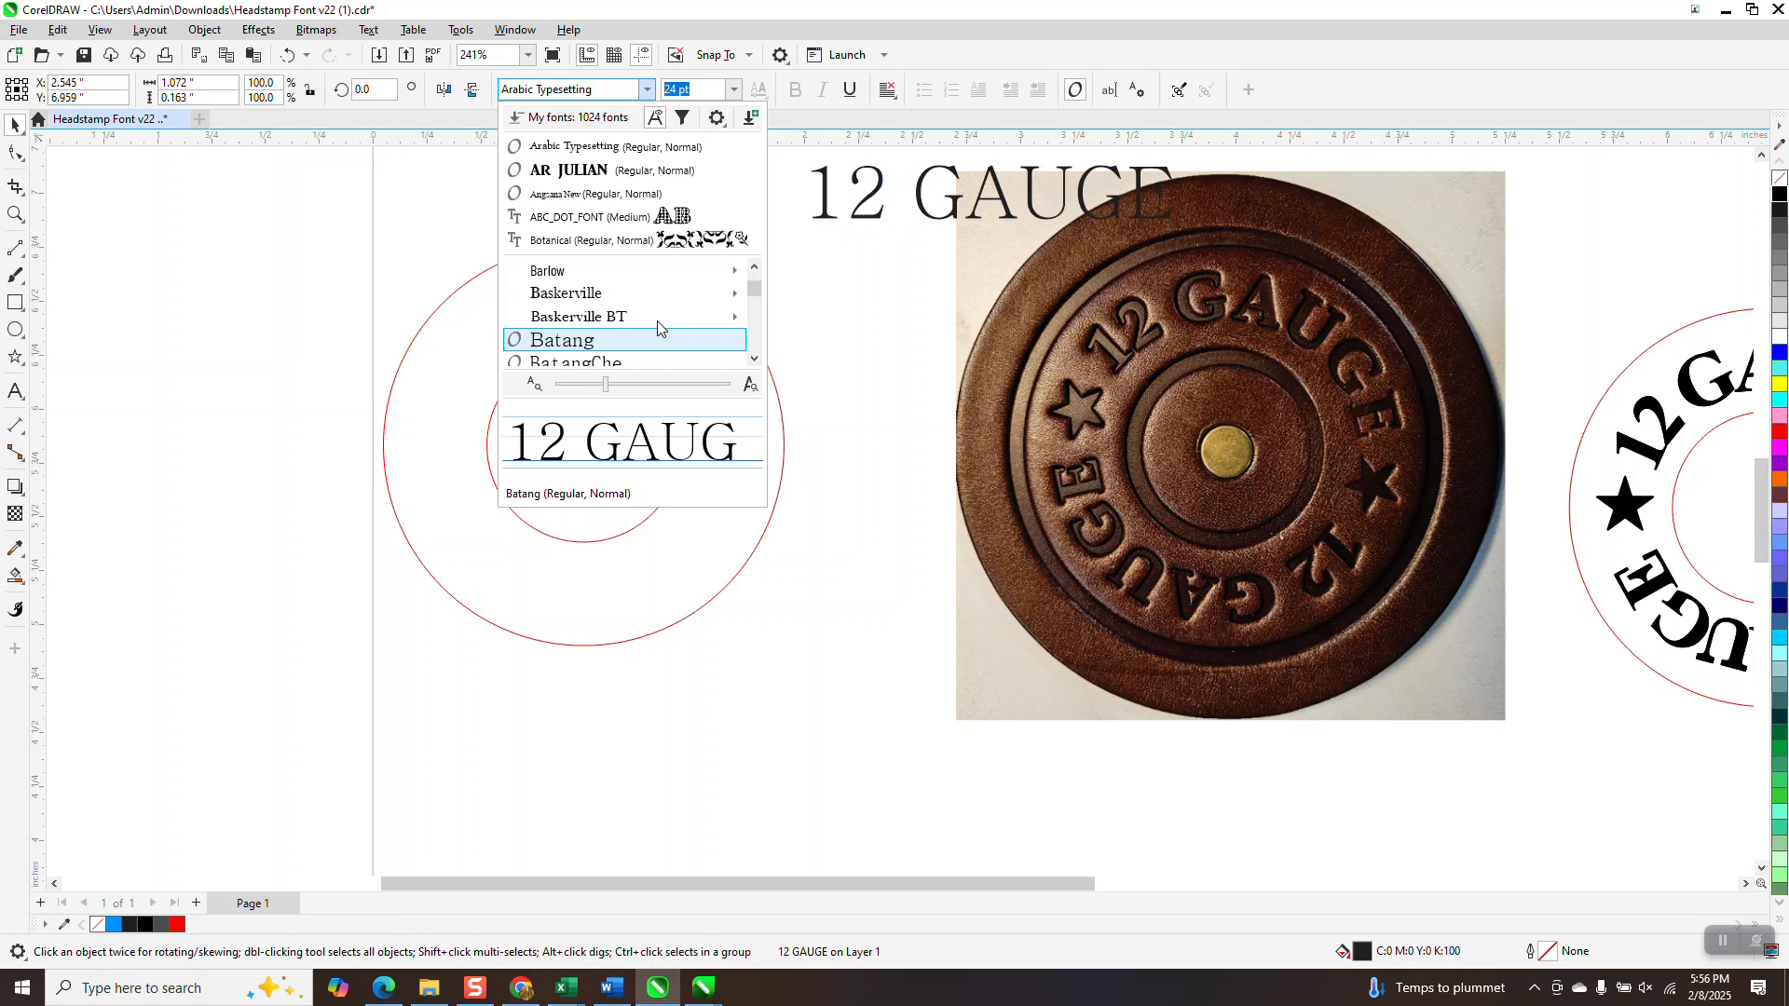
{"action": "key", "text": "Down"}
{"action": "key", "text": "Down"}
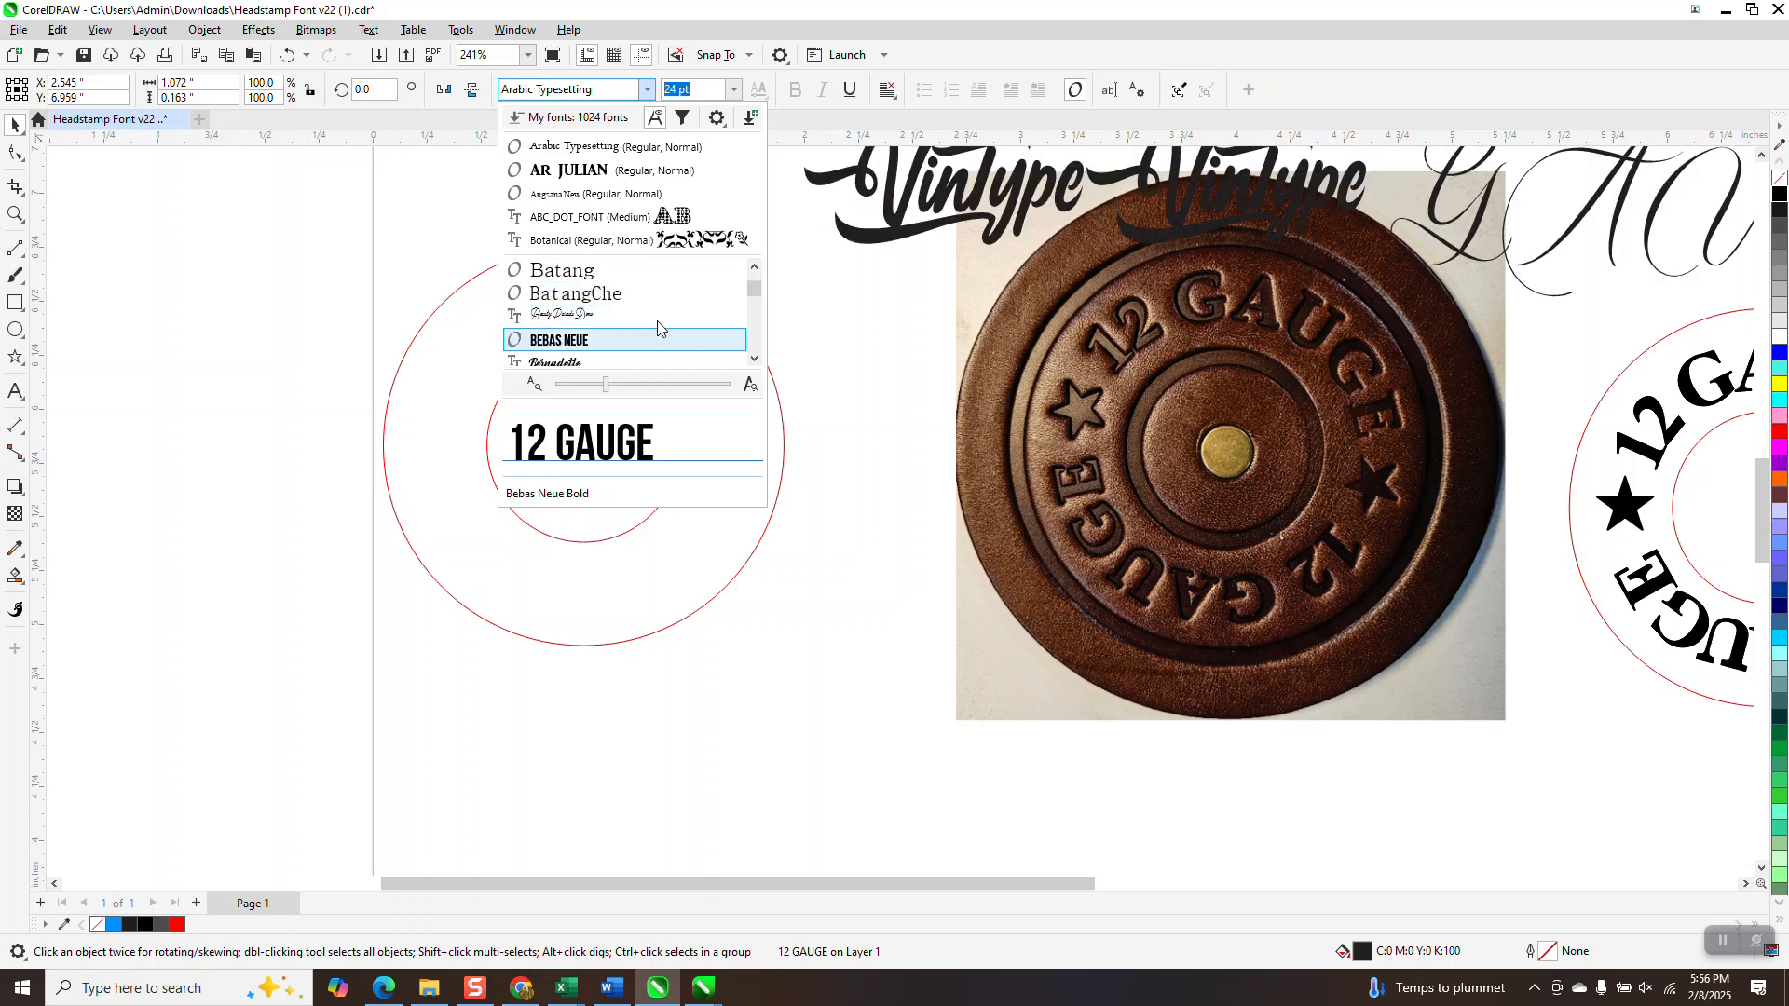
{"action": "key", "text": "Down"}
{"action": "key", "text": "Down"}
{"action": "key", "text": "Down"}
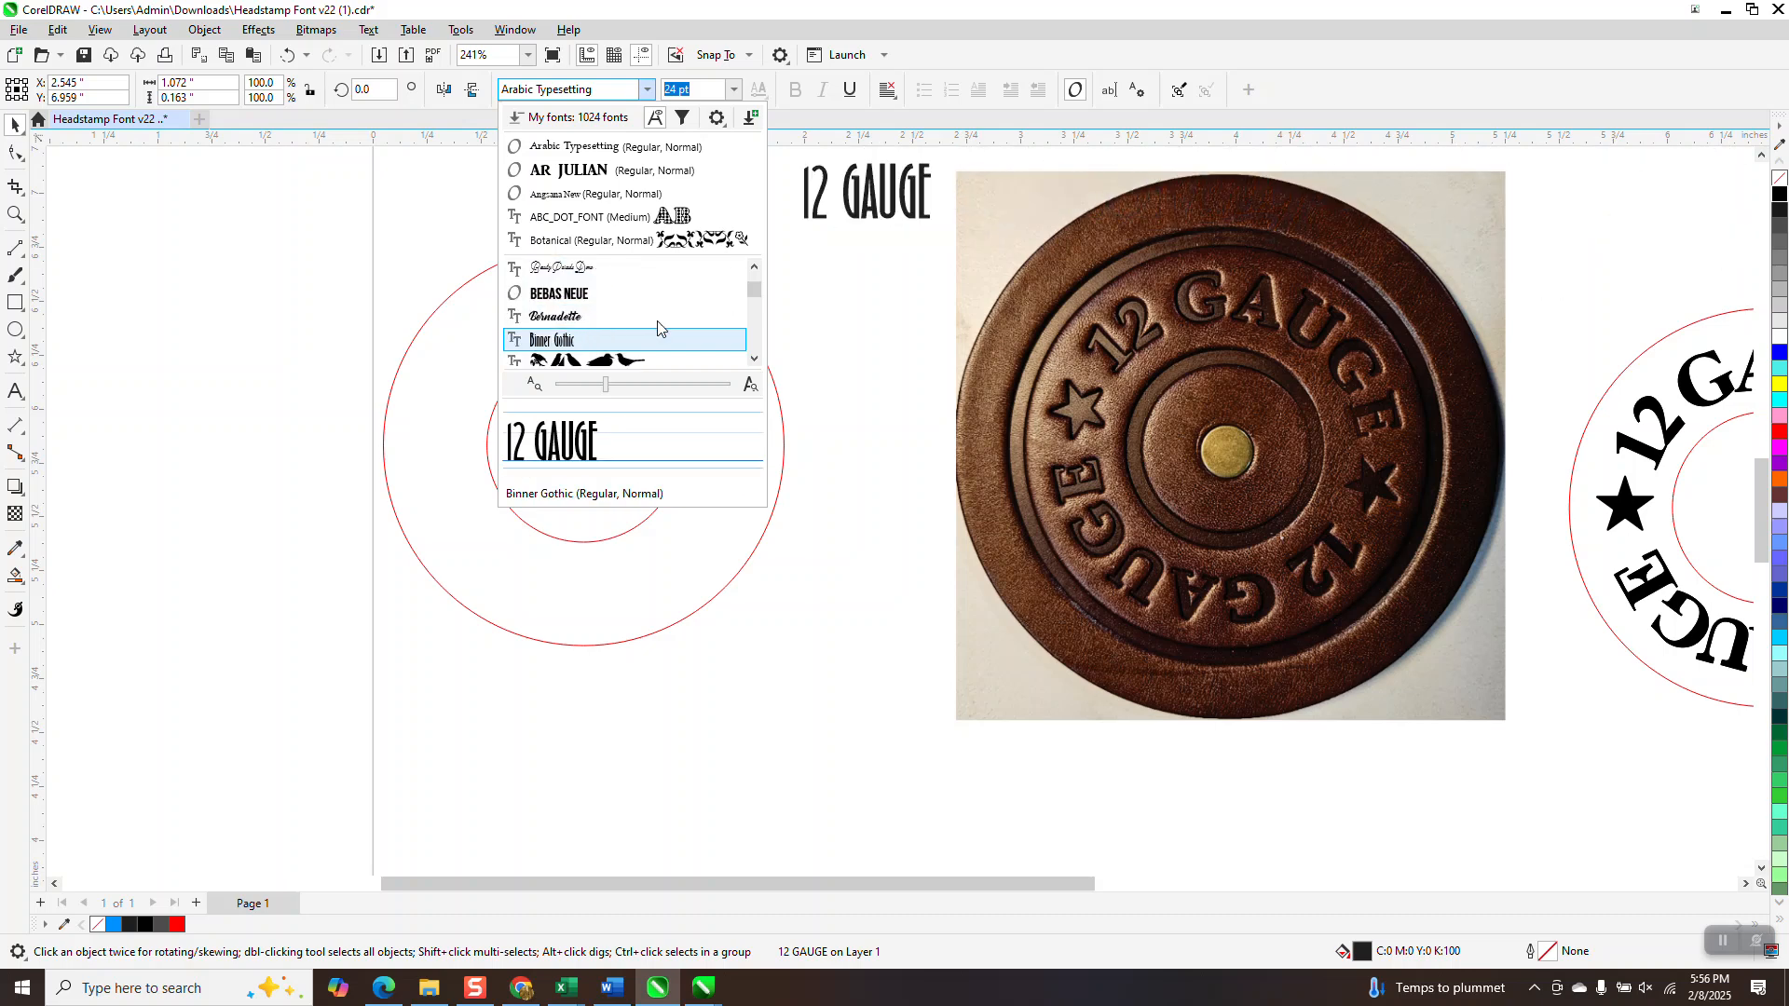
{"action": "key", "text": "Down"}
{"action": "key", "text": "Down"}
{"action": "key", "text": "Down"}
{"action": "key", "text": "Down"}
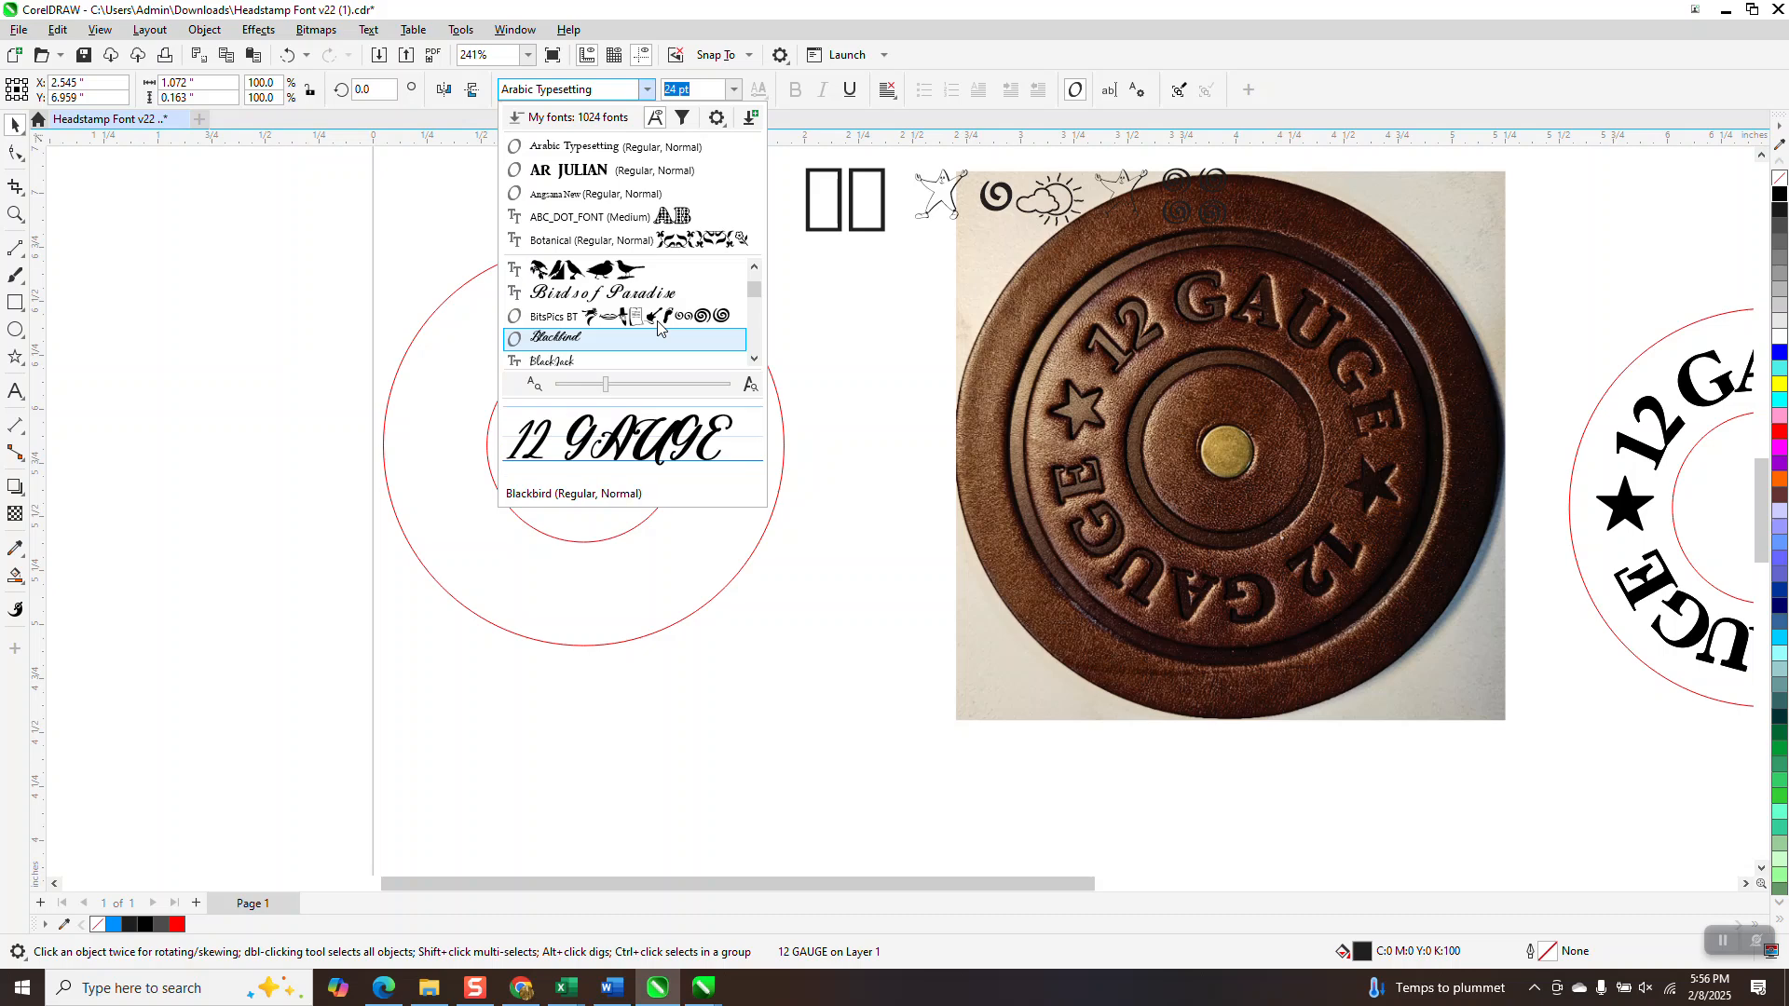
{"action": "key", "text": "Down"}
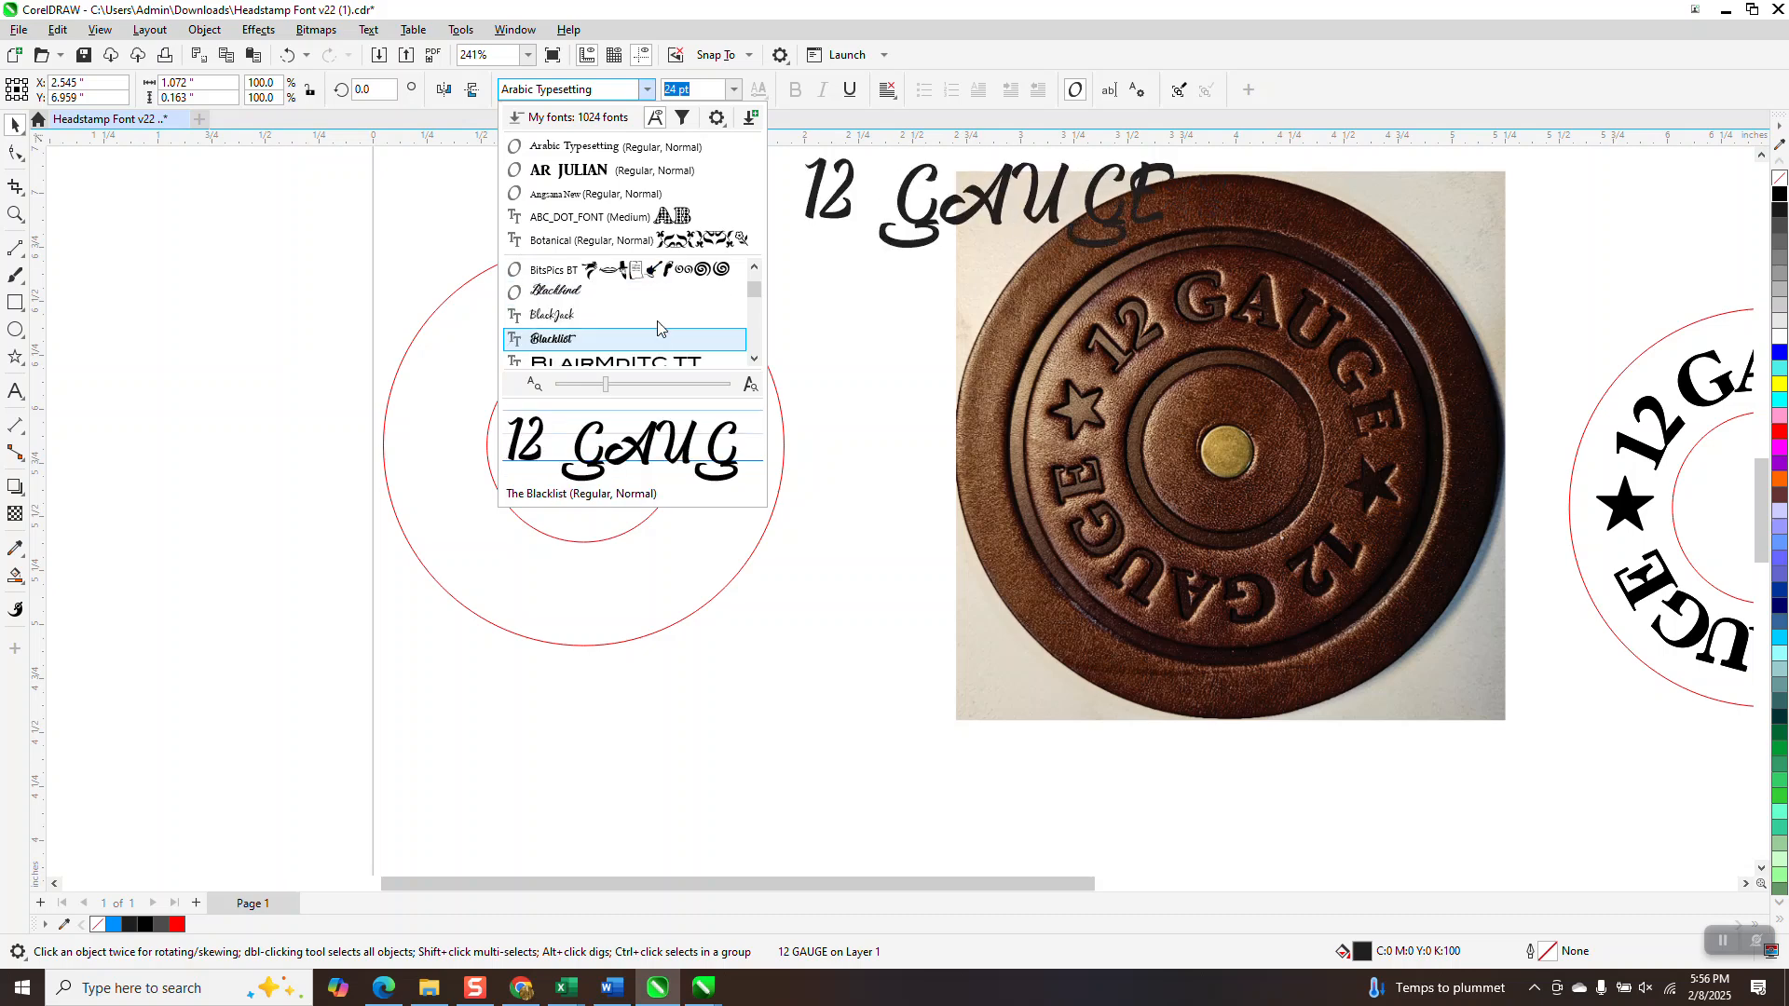
{"action": "key", "text": "Down"}
{"action": "key", "text": "Down"}
{"action": "key", "text": "Down"}
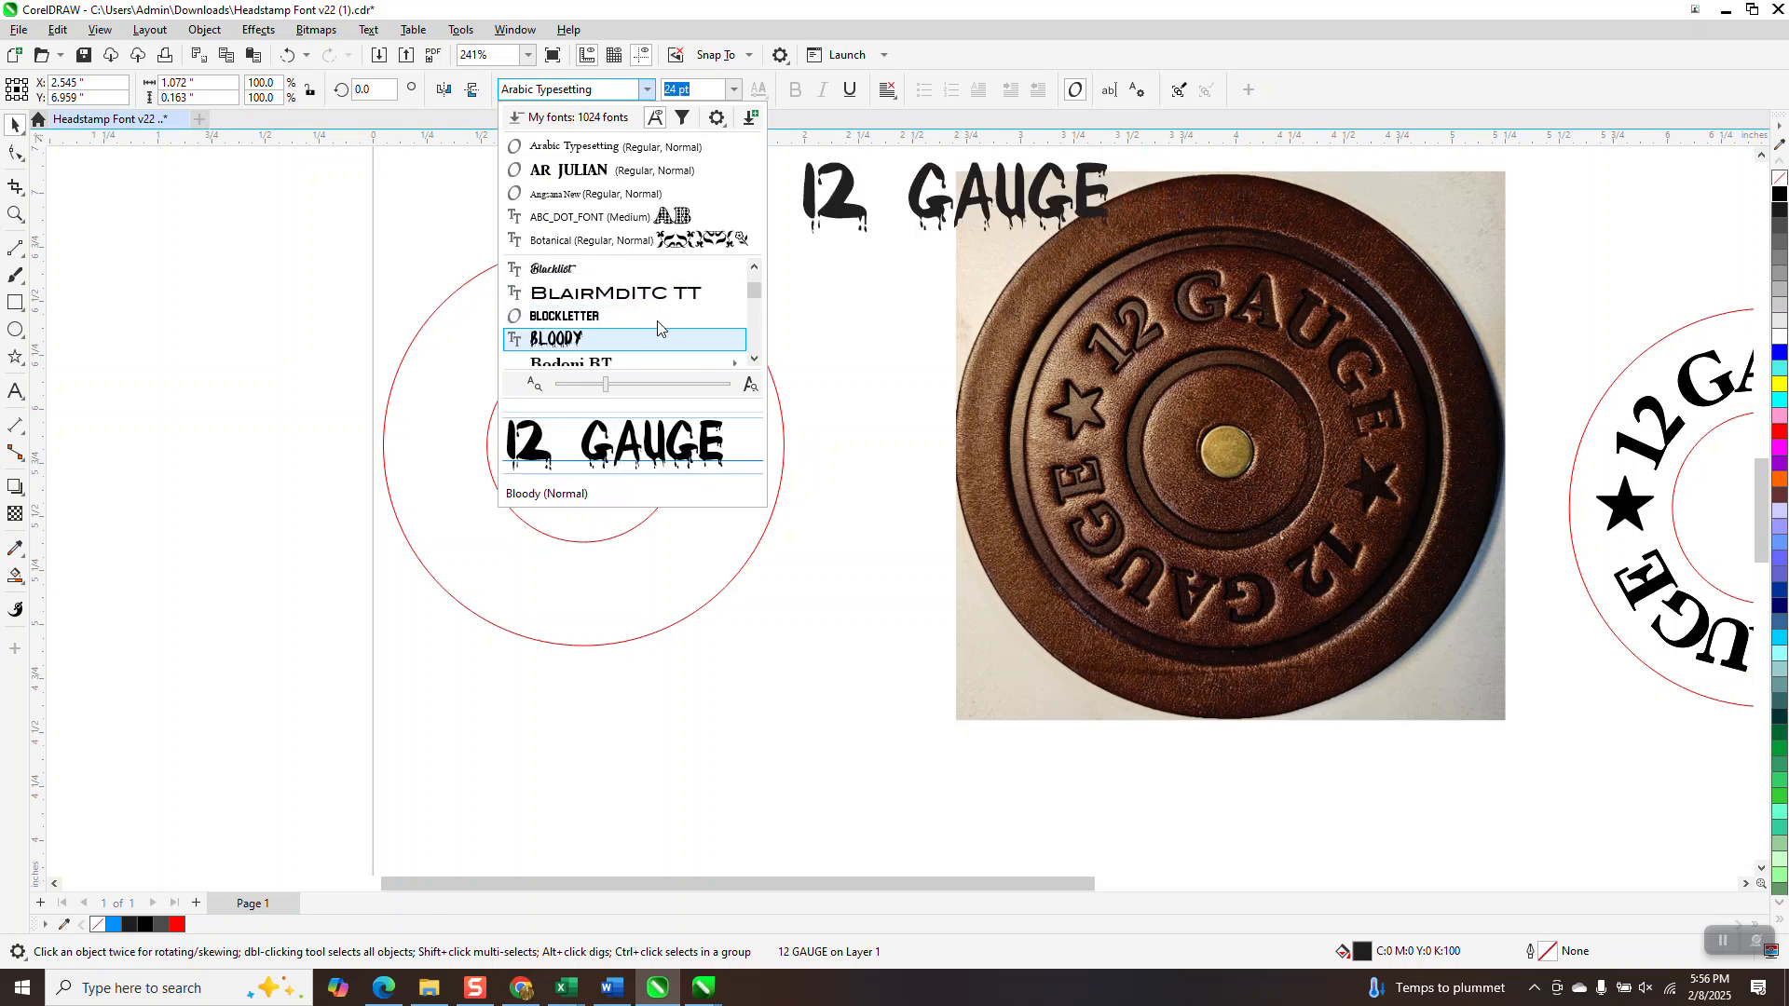
{"action": "key", "text": "Down"}
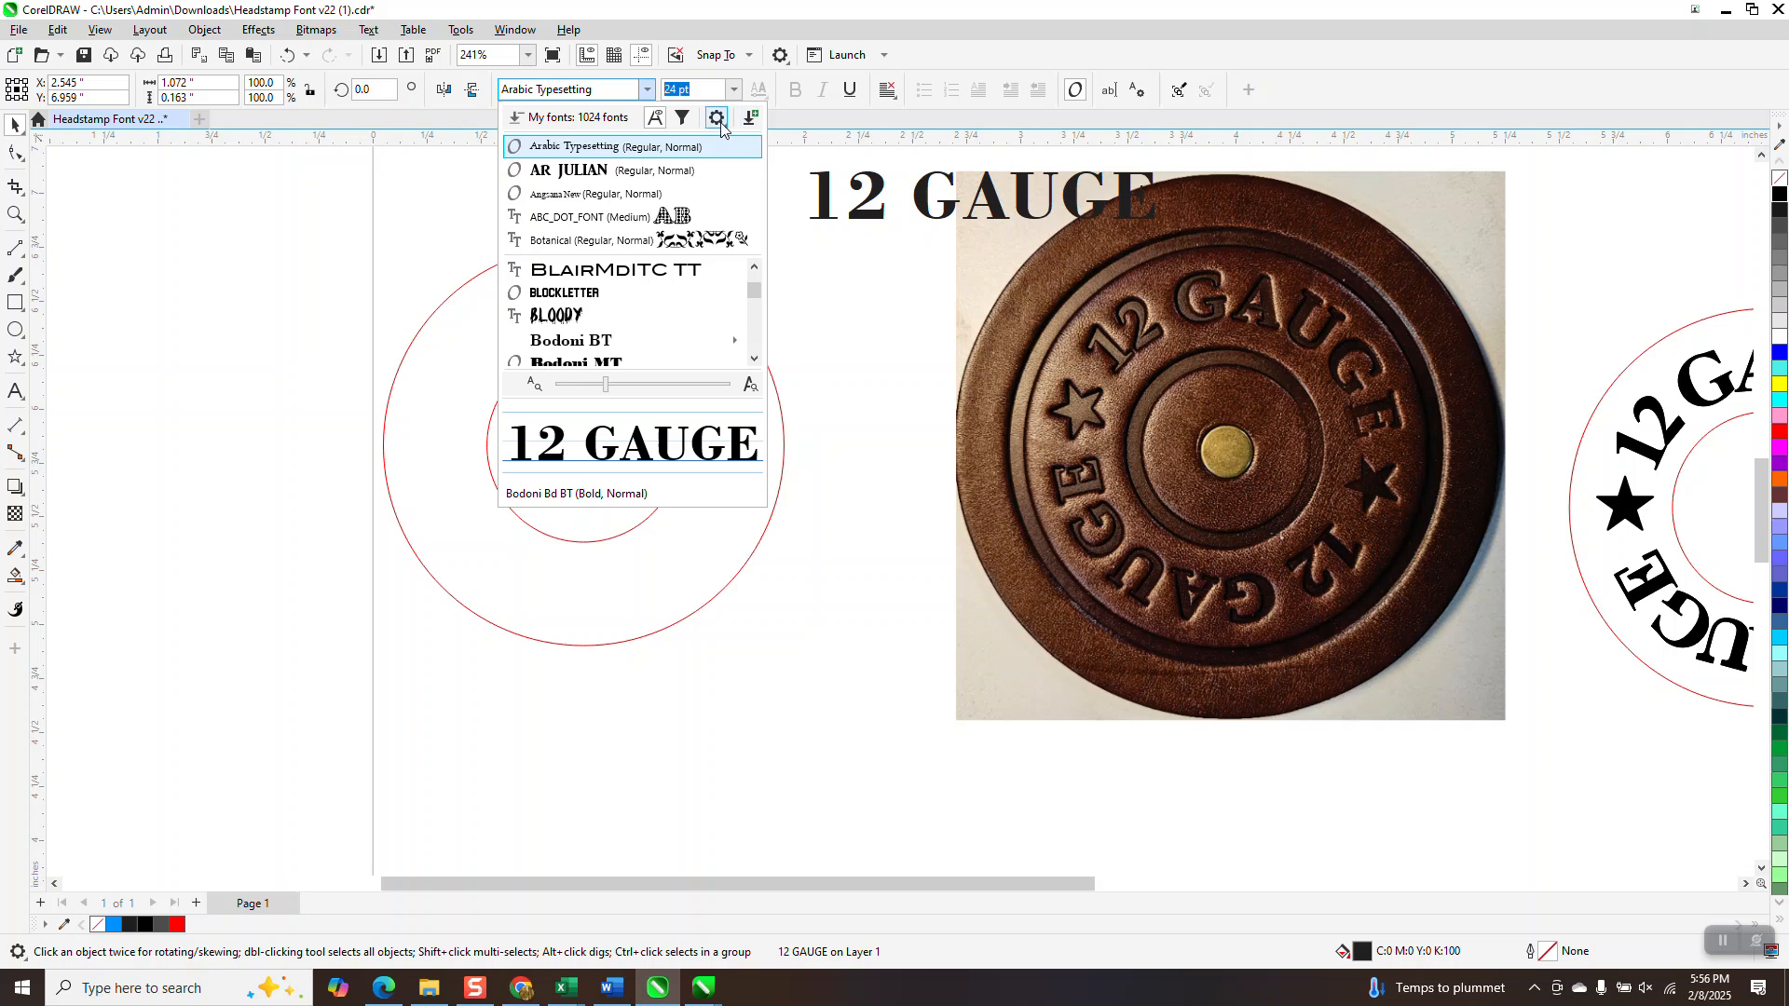
Step: Look through the font list's display options, its filters and the downloadable font packs
{"action": "left_click", "coordinate": [721, 126]}
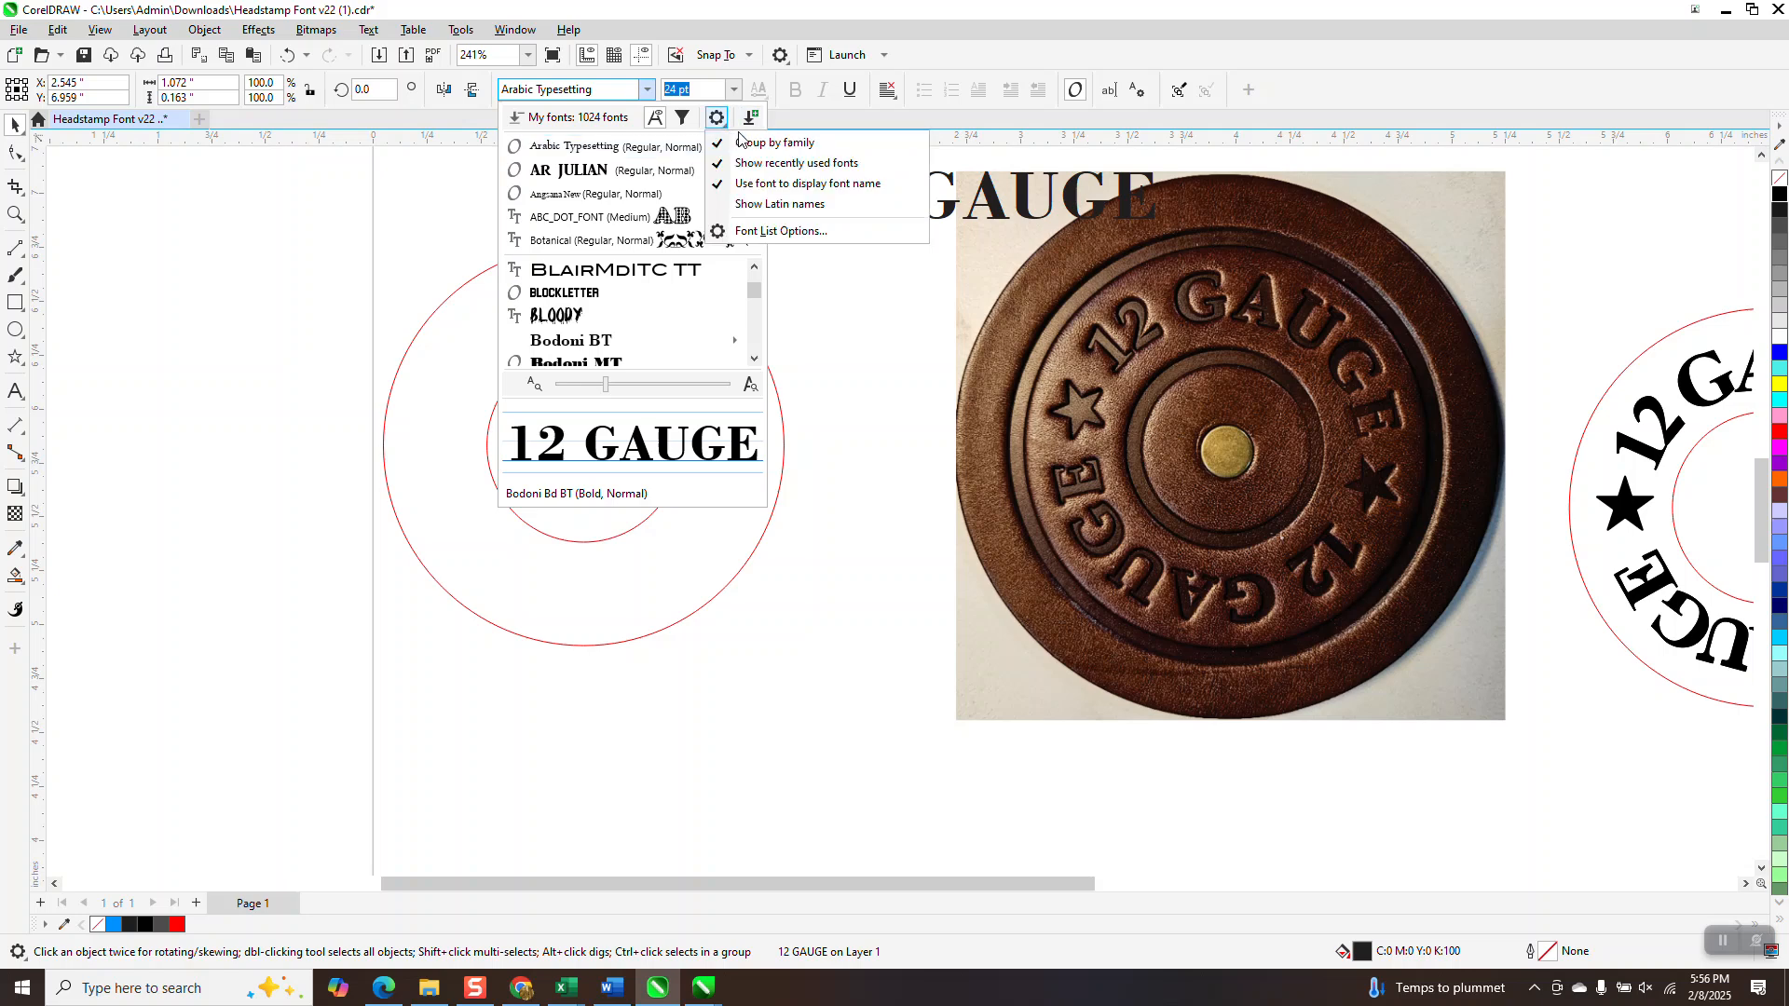
{"action": "left_click", "coordinate": [682, 117]}
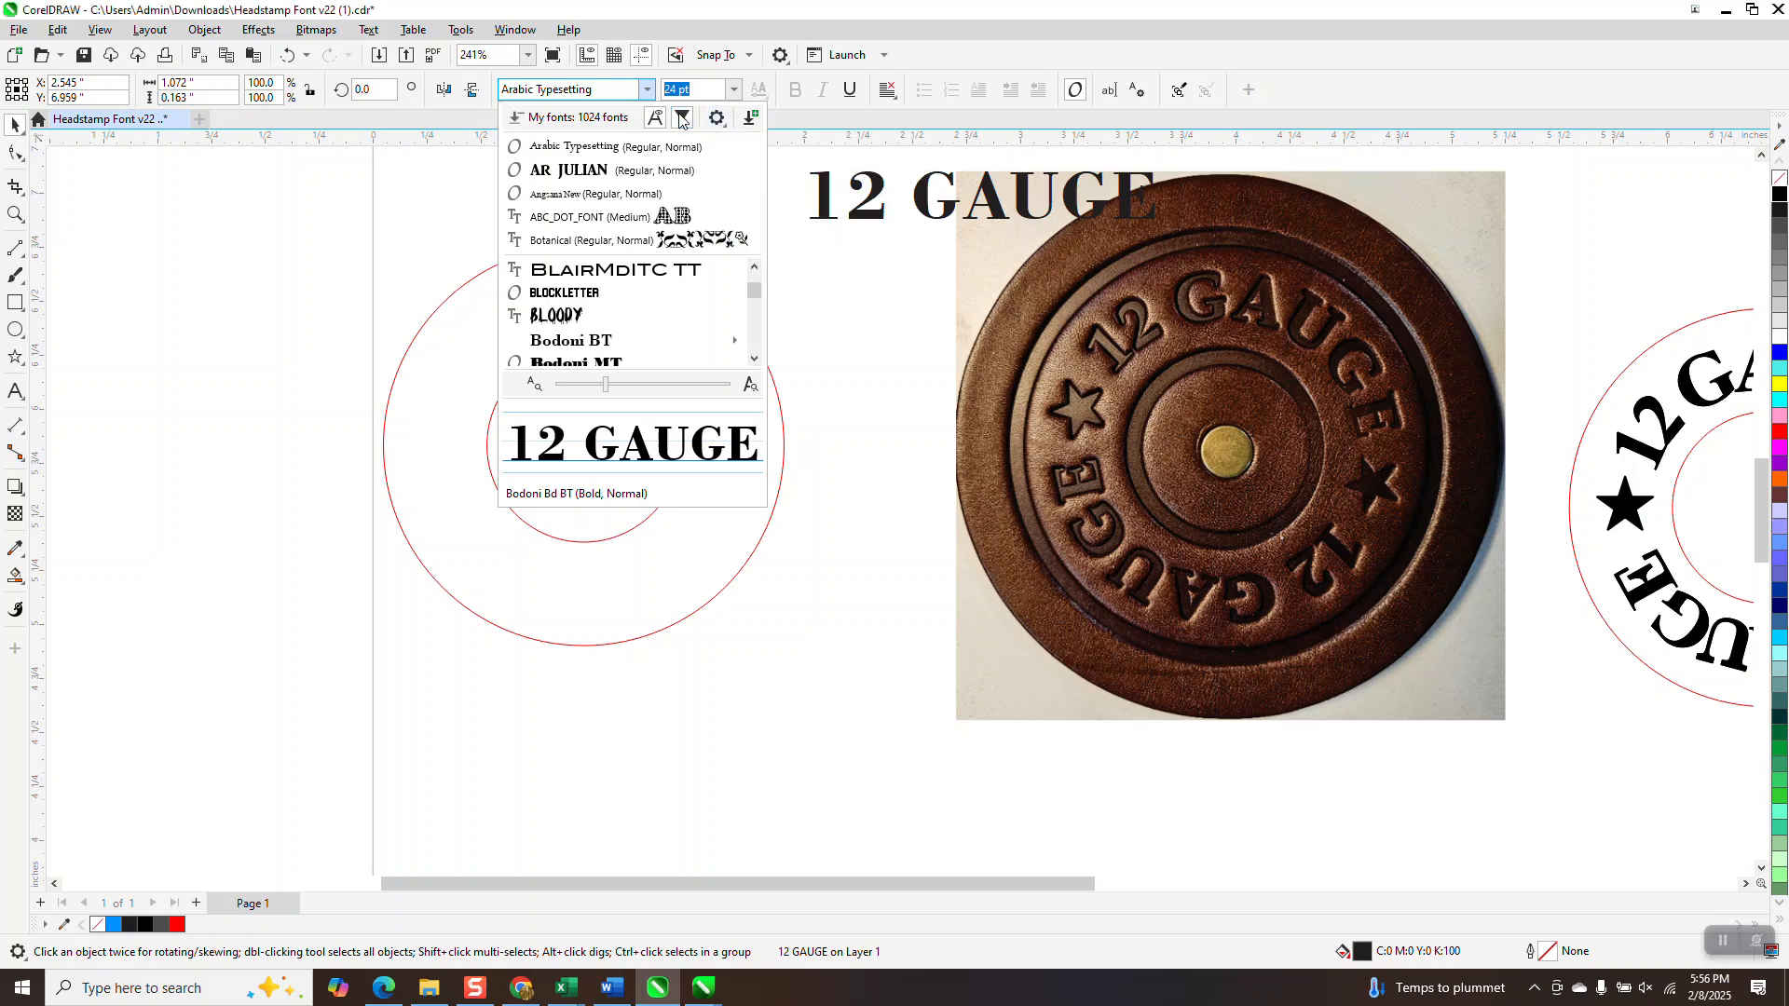
{"action": "left_click", "coordinate": [682, 117]}
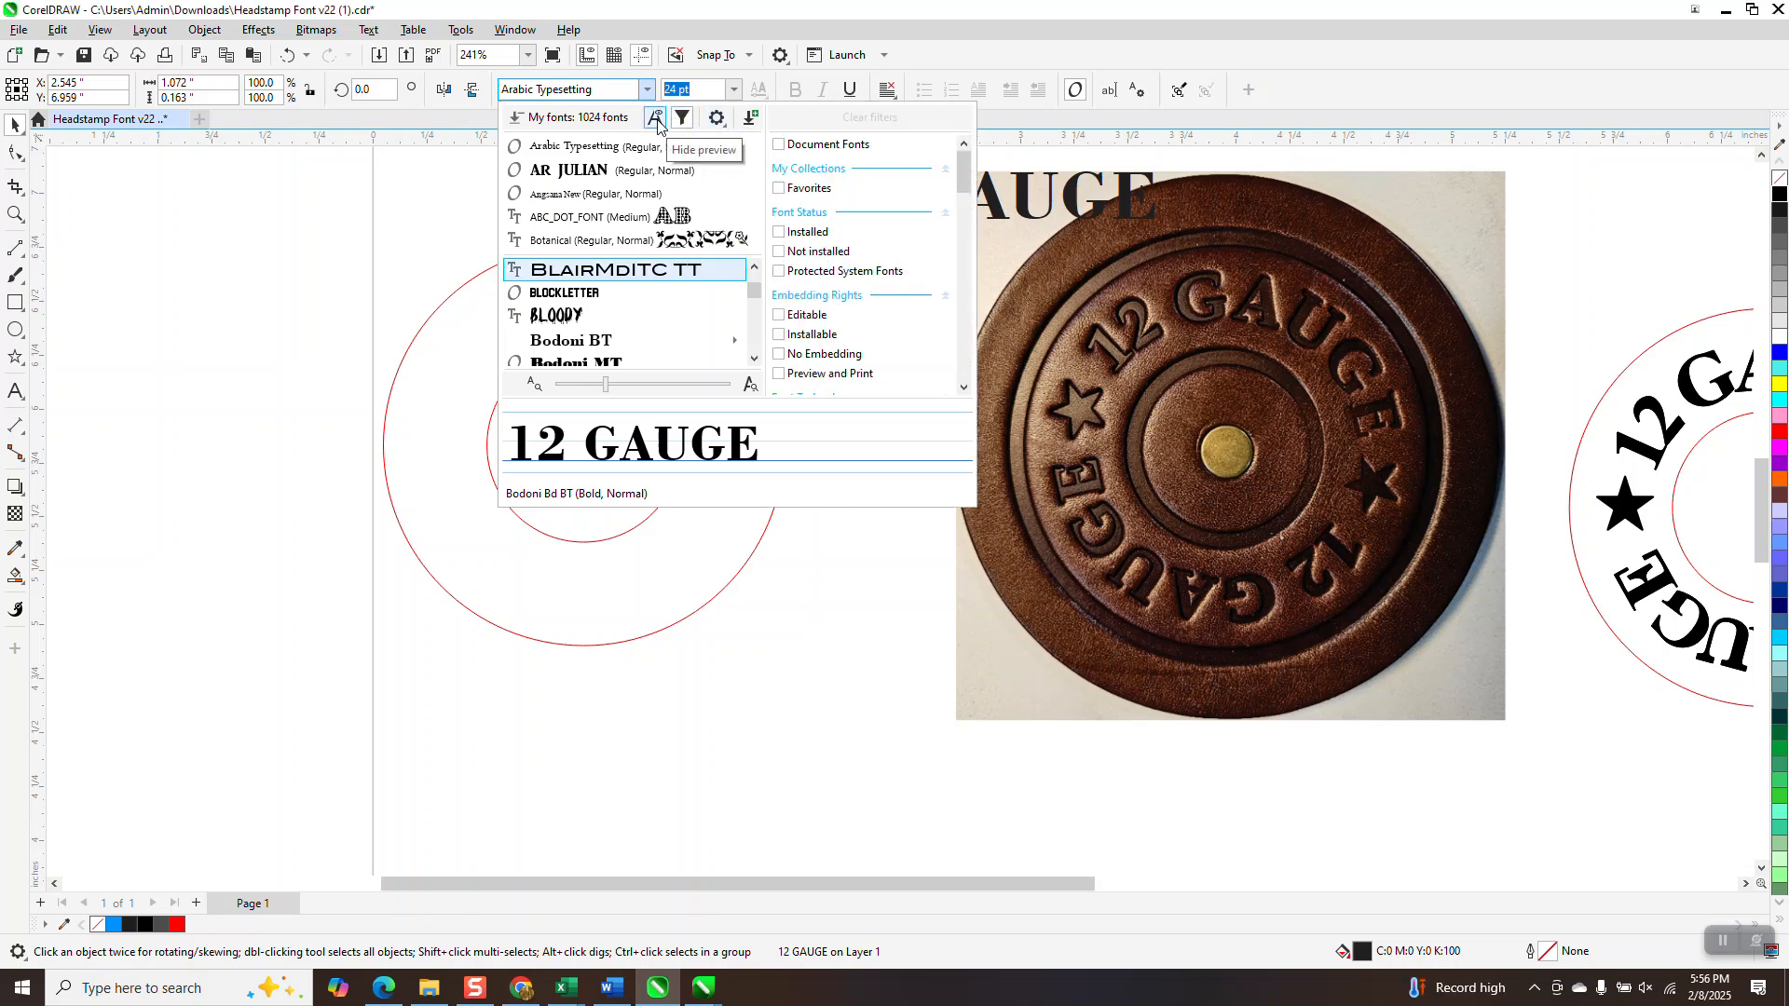
{"action": "left_click", "coordinate": [752, 121]}
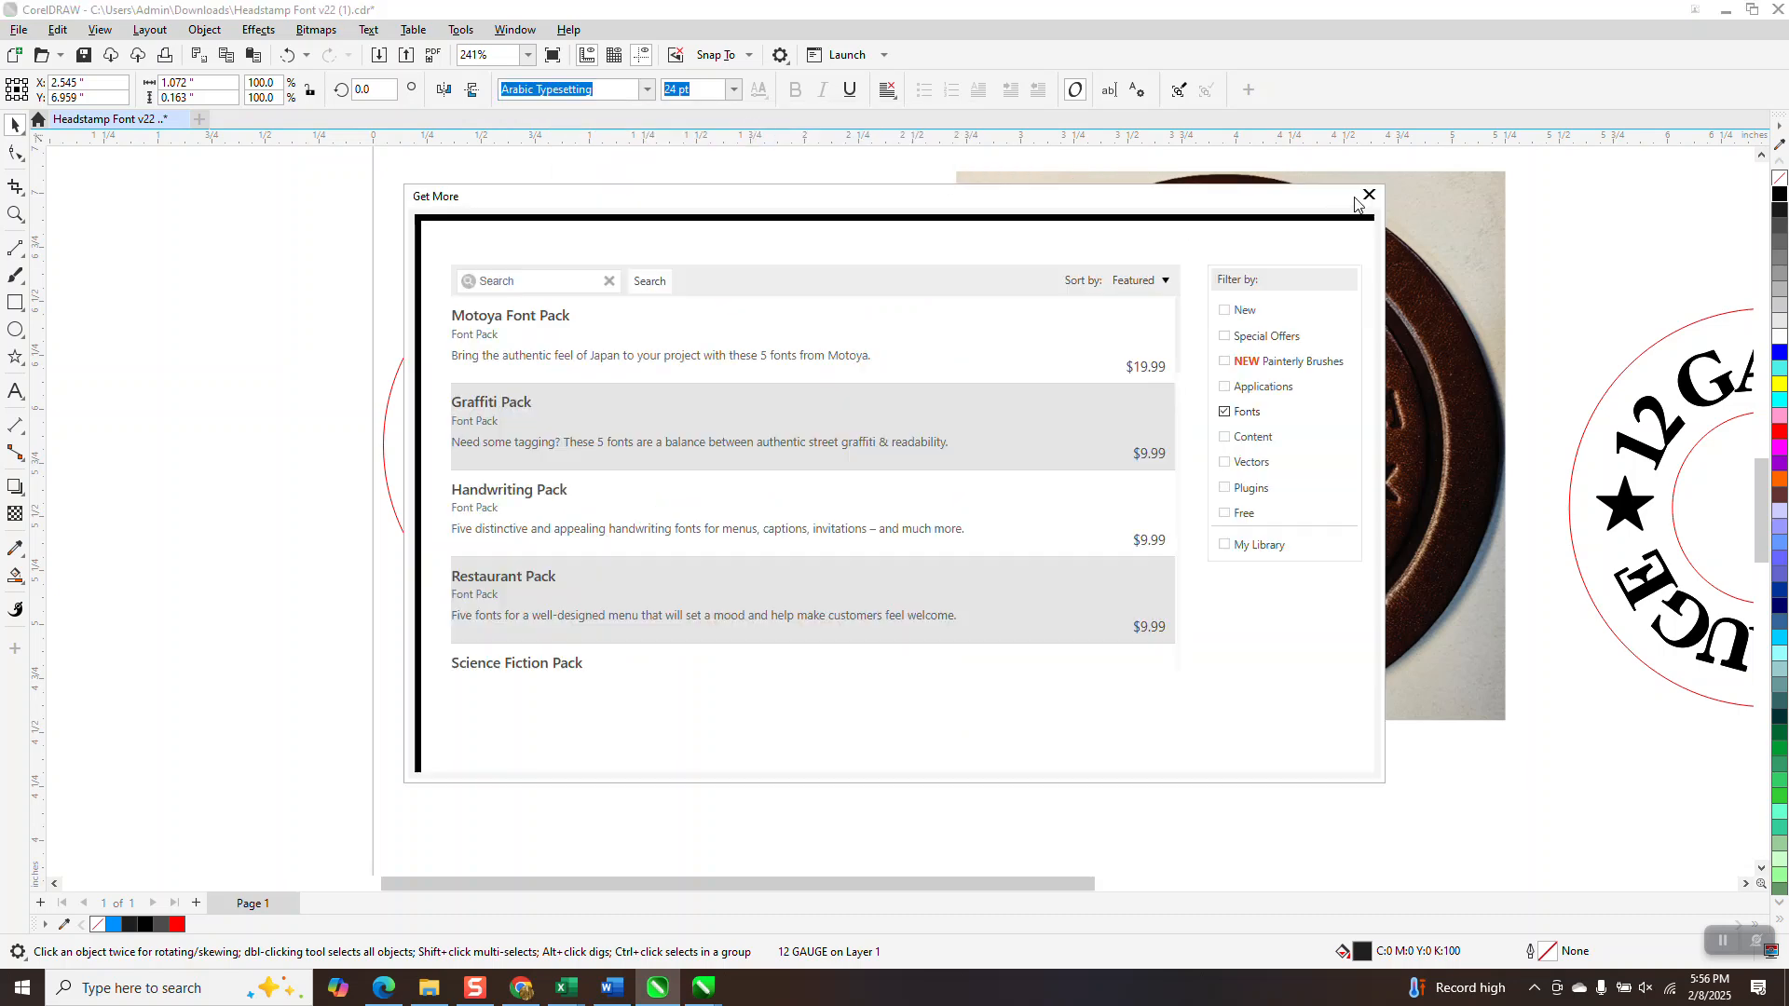
{"action": "left_click", "coordinate": [1368, 196]}
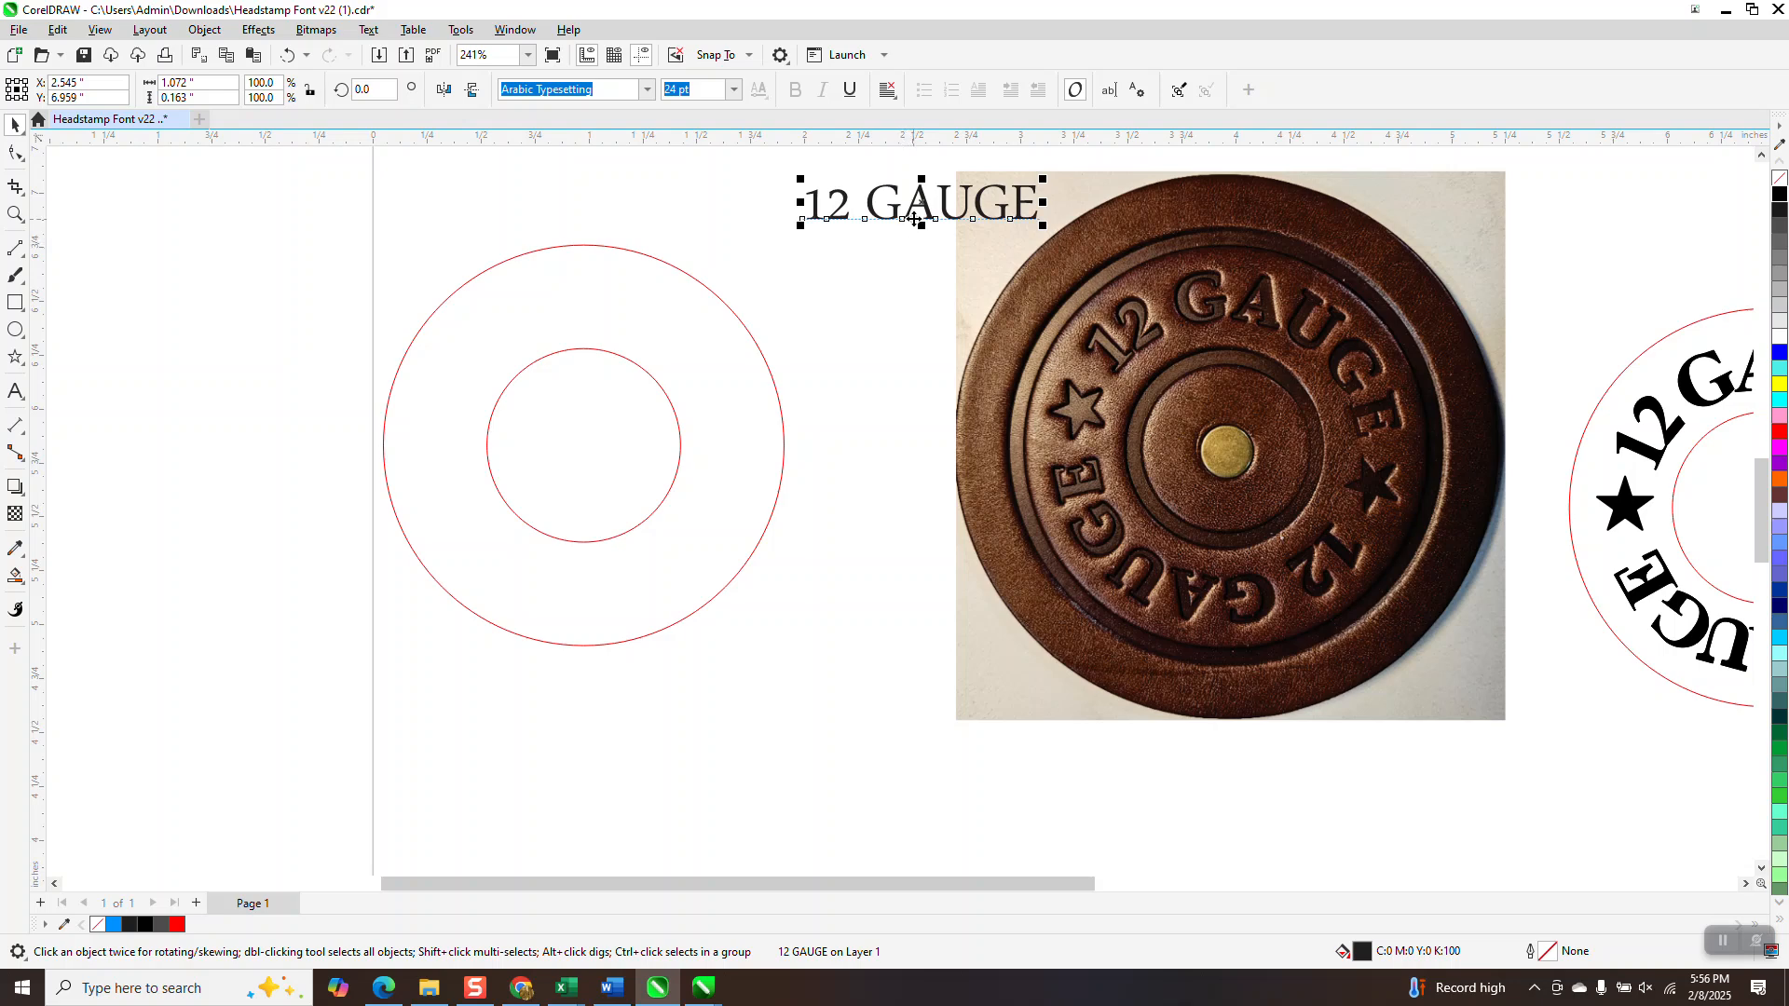
Step: Move the 12 GAUGE text above the two circles and fit it along the outer circle, offset inward by about 0.3 in
{"action": "left_click_drag", "start_coordinate": [918, 221], "coordinate": [585, 196]}
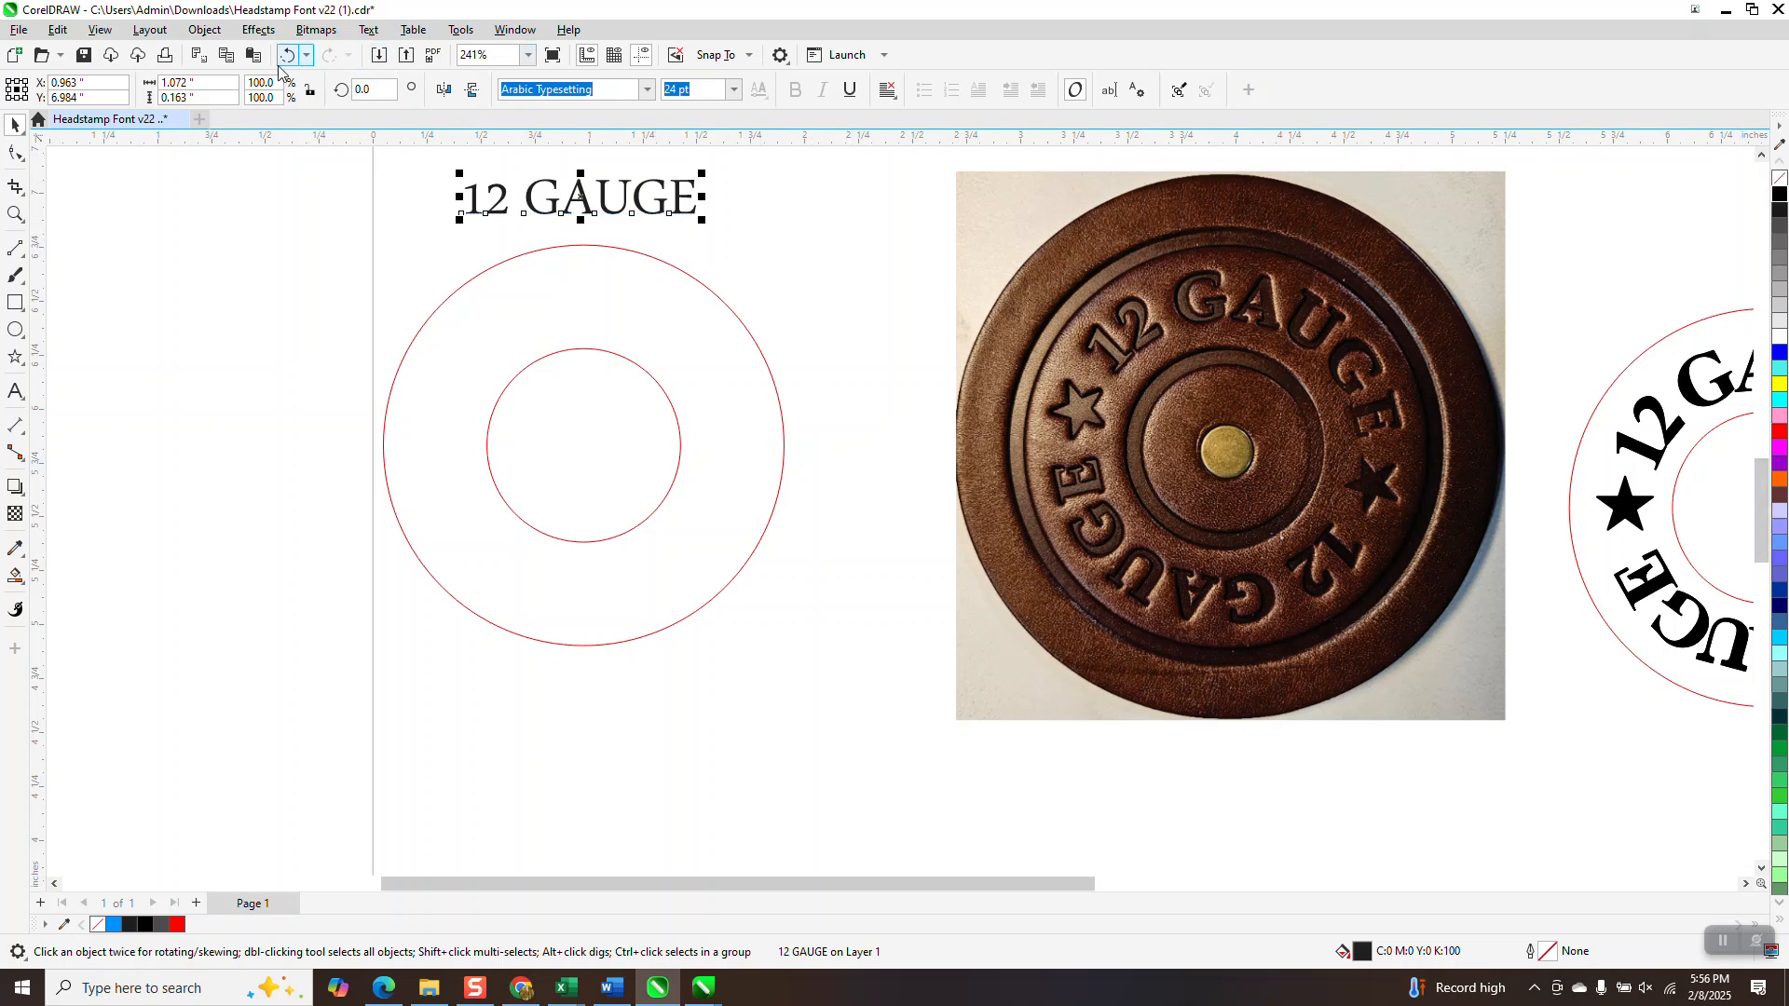
{"action": "left_click", "coordinate": [222, 33]}
{"action": "mouse_move", "coordinate": [228, 73]}
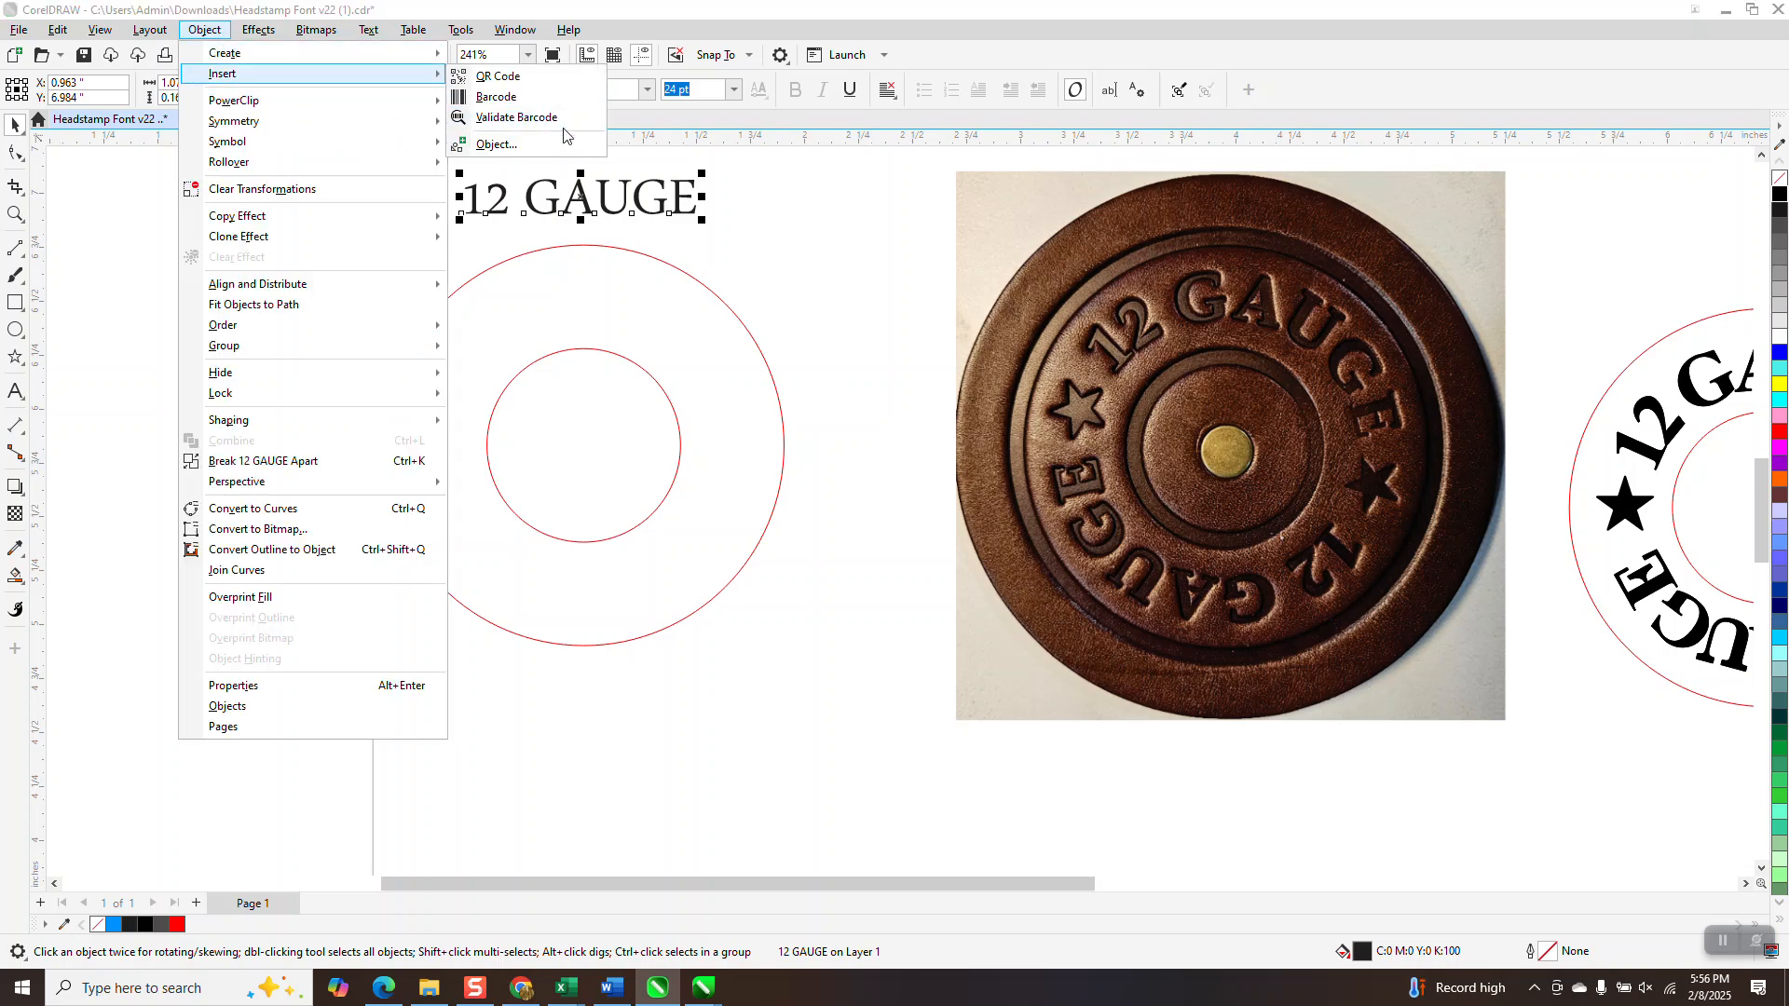
{"action": "left_click", "coordinate": [602, 197]}
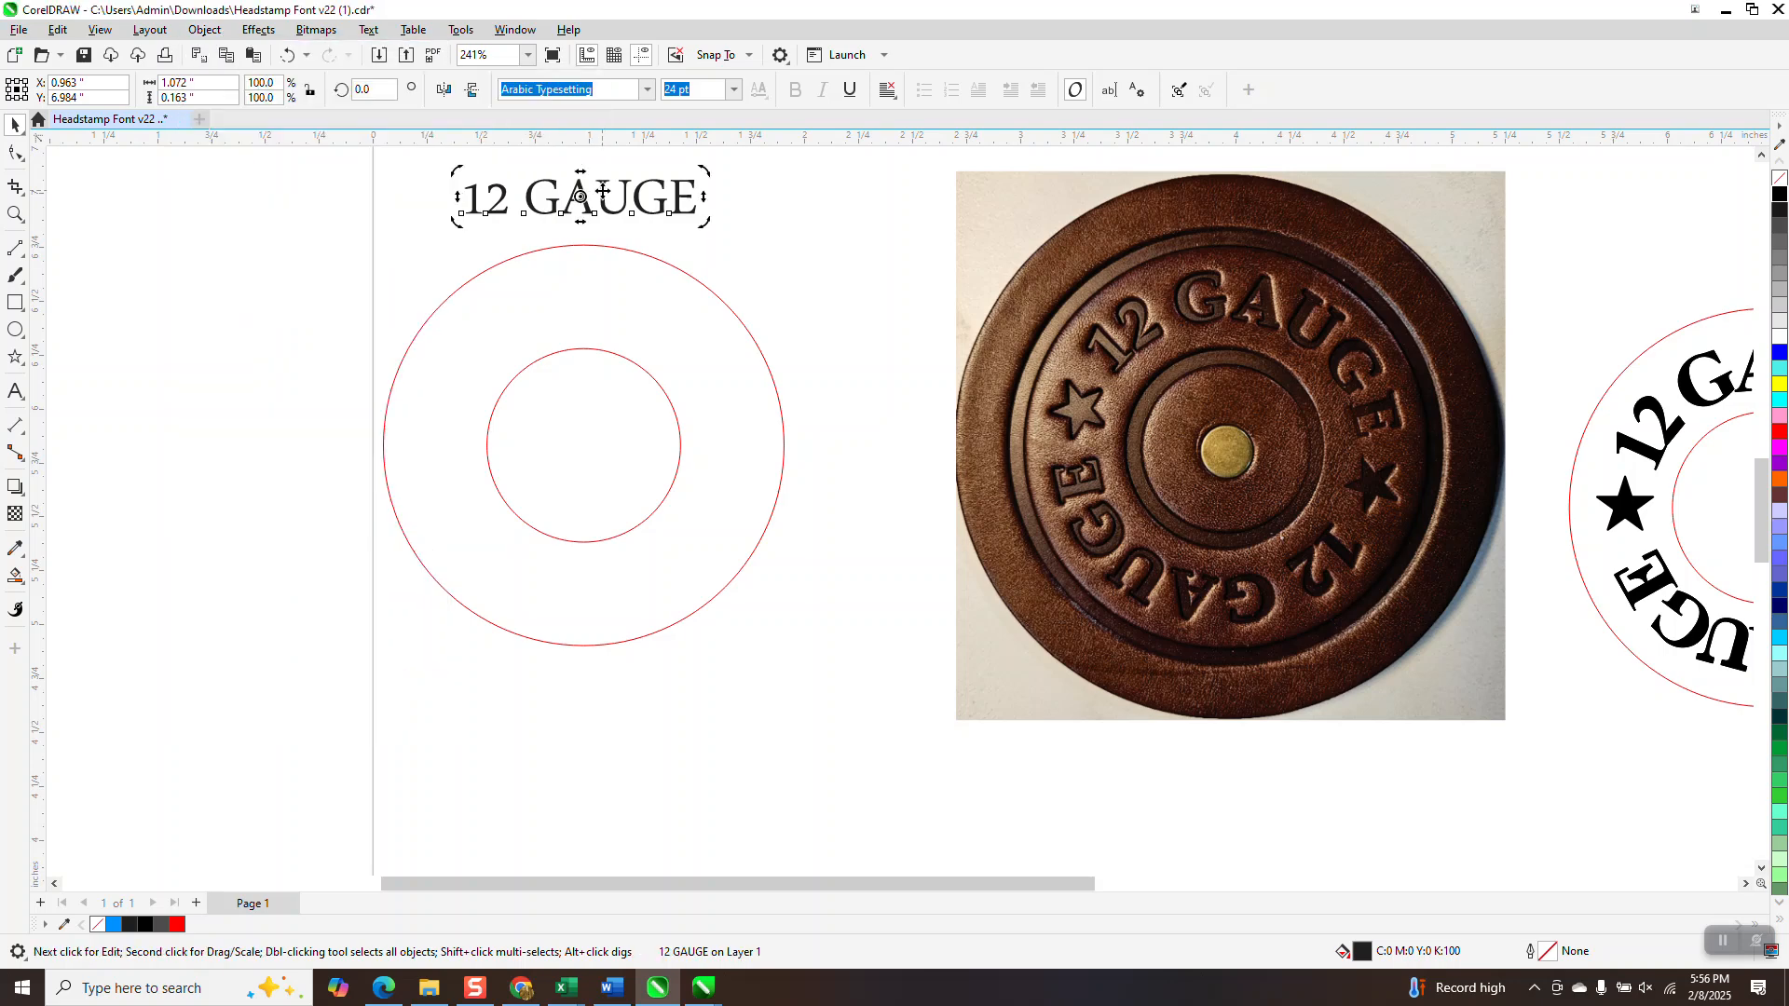
{"action": "left_click", "coordinate": [372, 34]}
{"action": "left_click", "coordinate": [408, 280]}
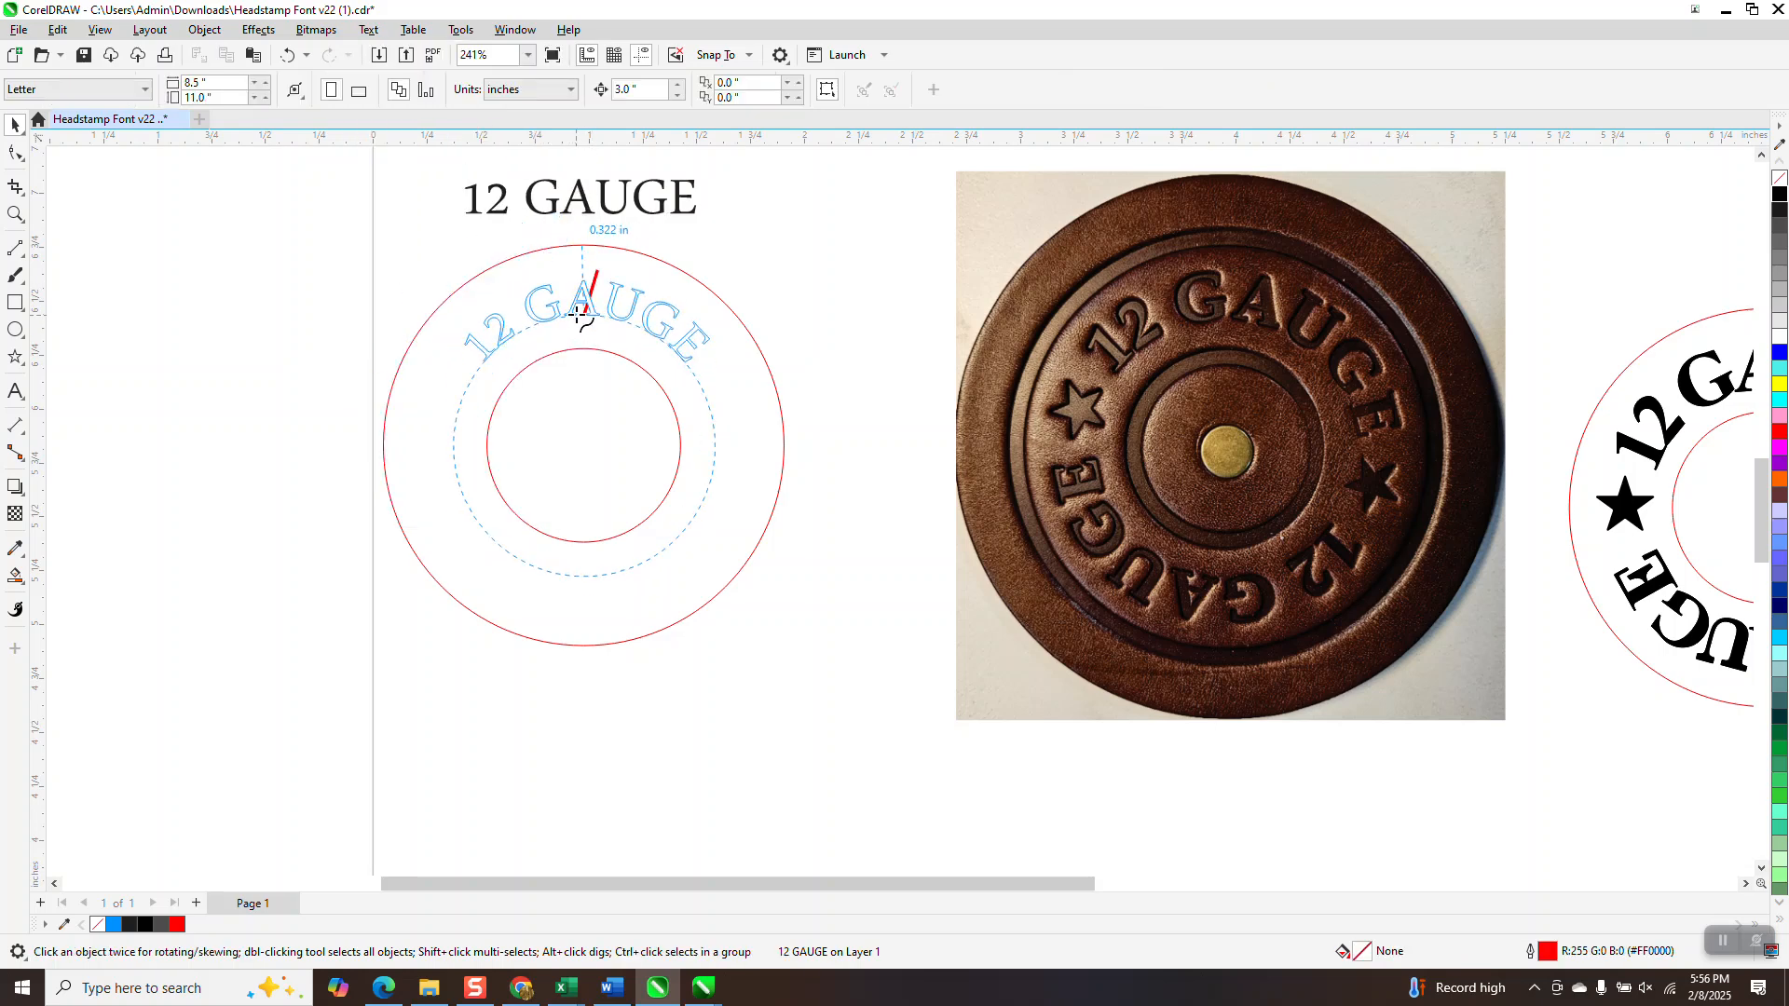
{"action": "left_click", "coordinate": [576, 318]}
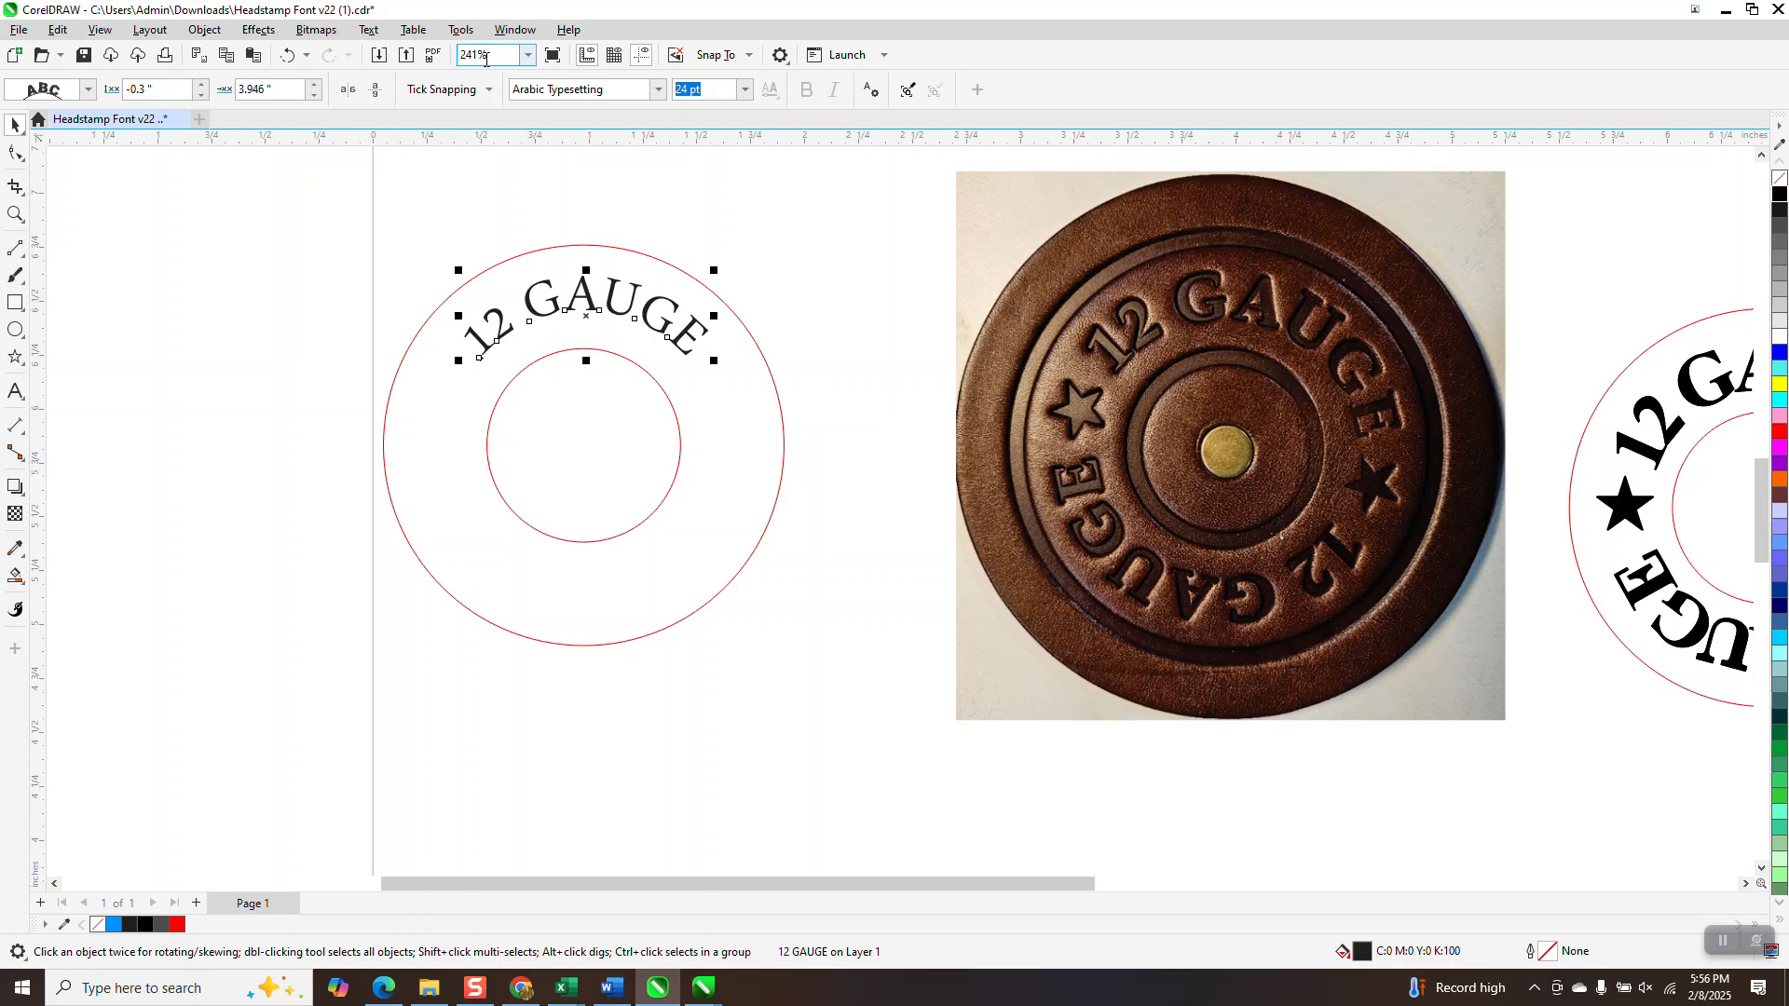
Step: Convert the curved 12 GAUGE text to curves, remove its fill and give it a black outline
{"action": "left_click", "coordinate": [204, 29]}
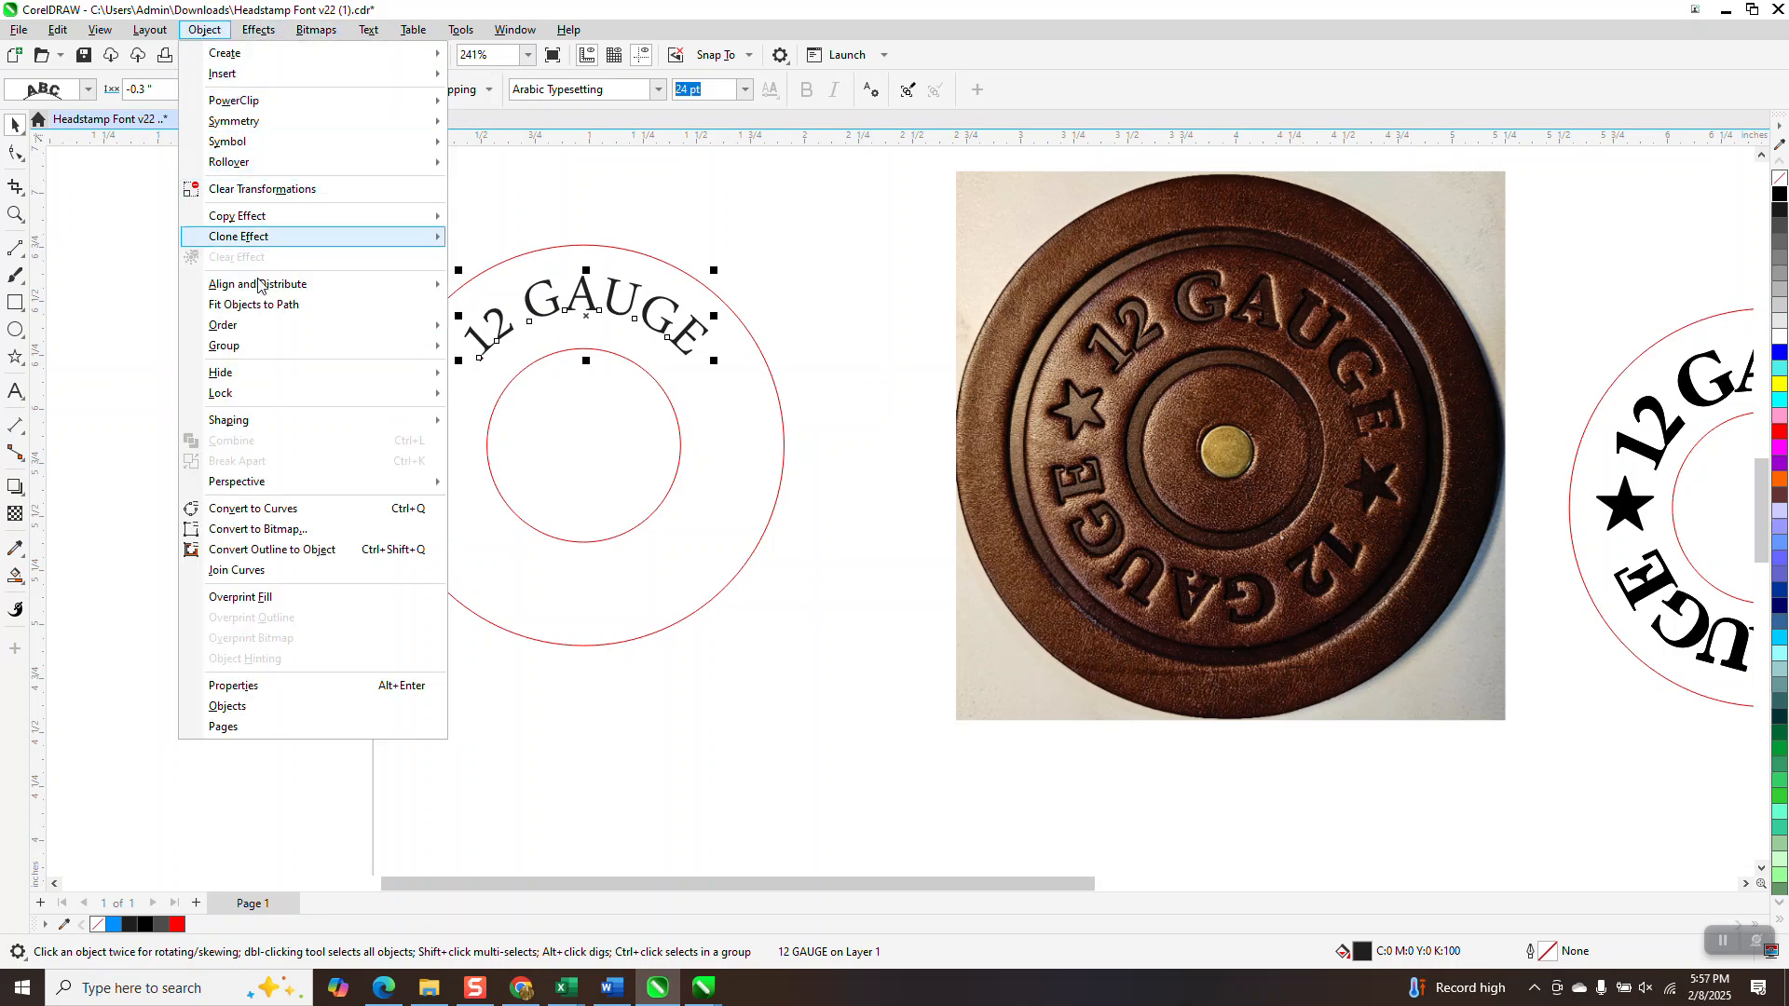
{"action": "left_click", "coordinate": [269, 507]}
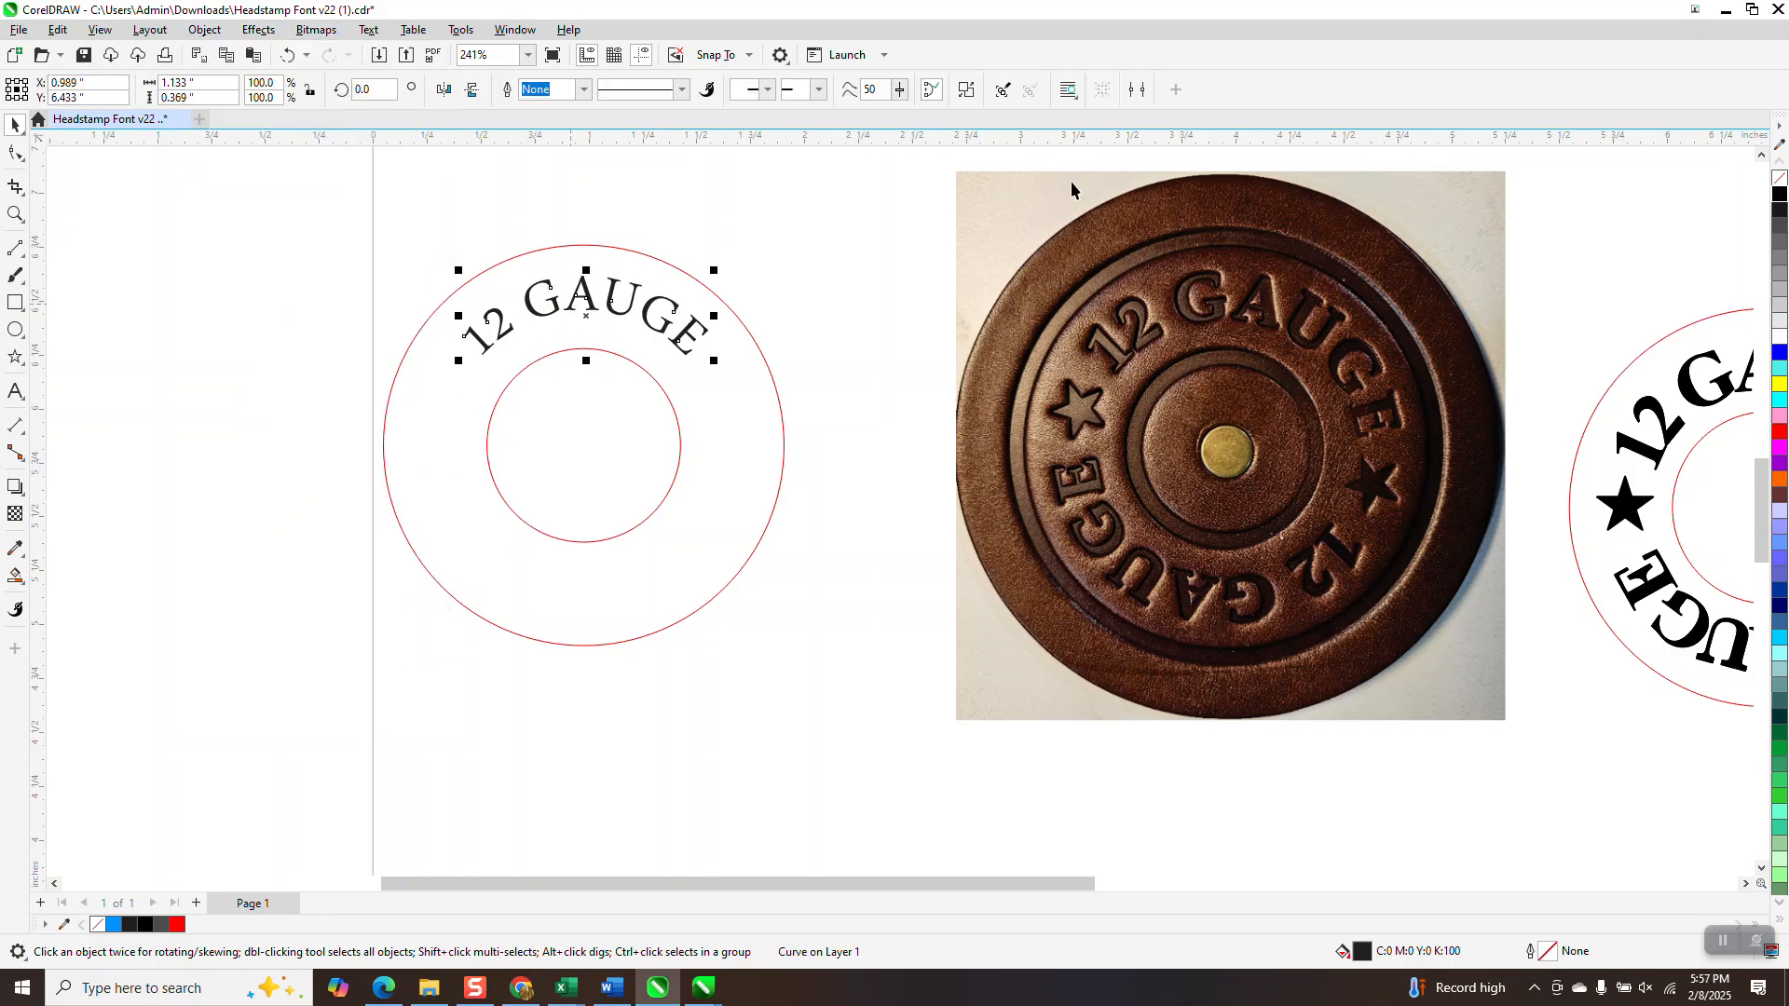
{"action": "left_click", "coordinate": [1780, 178]}
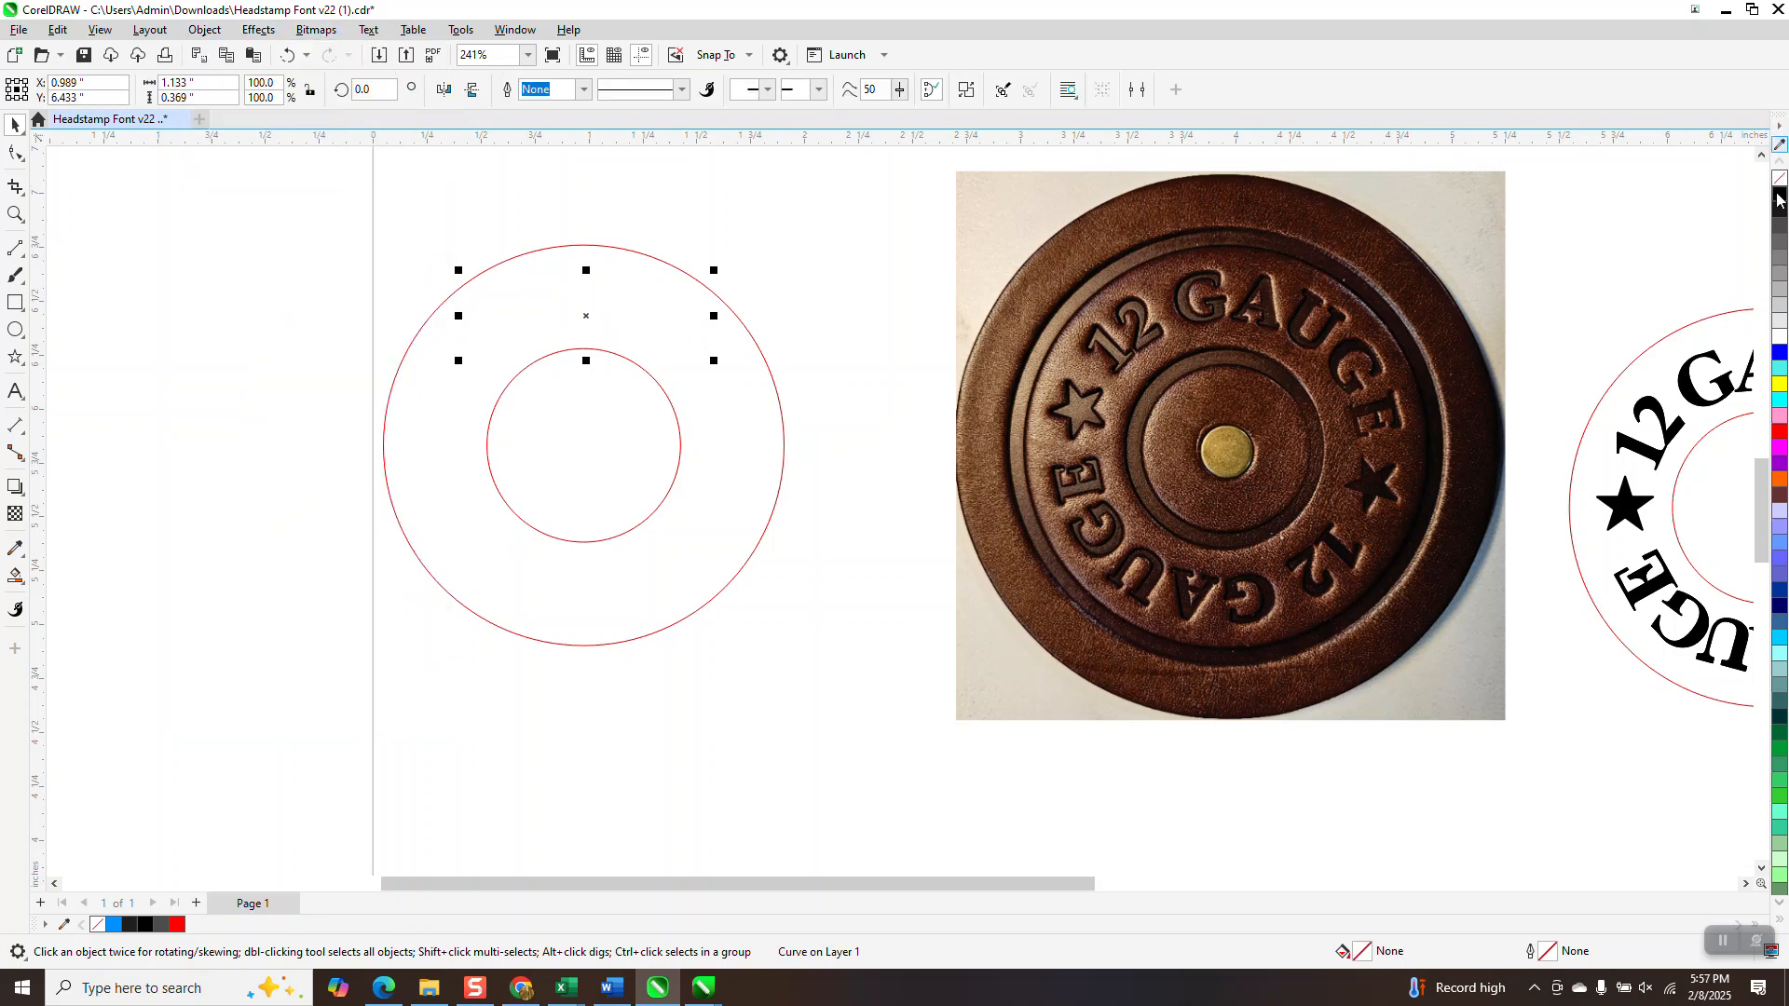
{"action": "right_click", "coordinate": [1780, 196]}
Step: Apply a one-step outside contour with a 0.02 in offset to the outlined 12 GAUGE lettering
{"action": "left_click", "coordinate": [15, 214]}
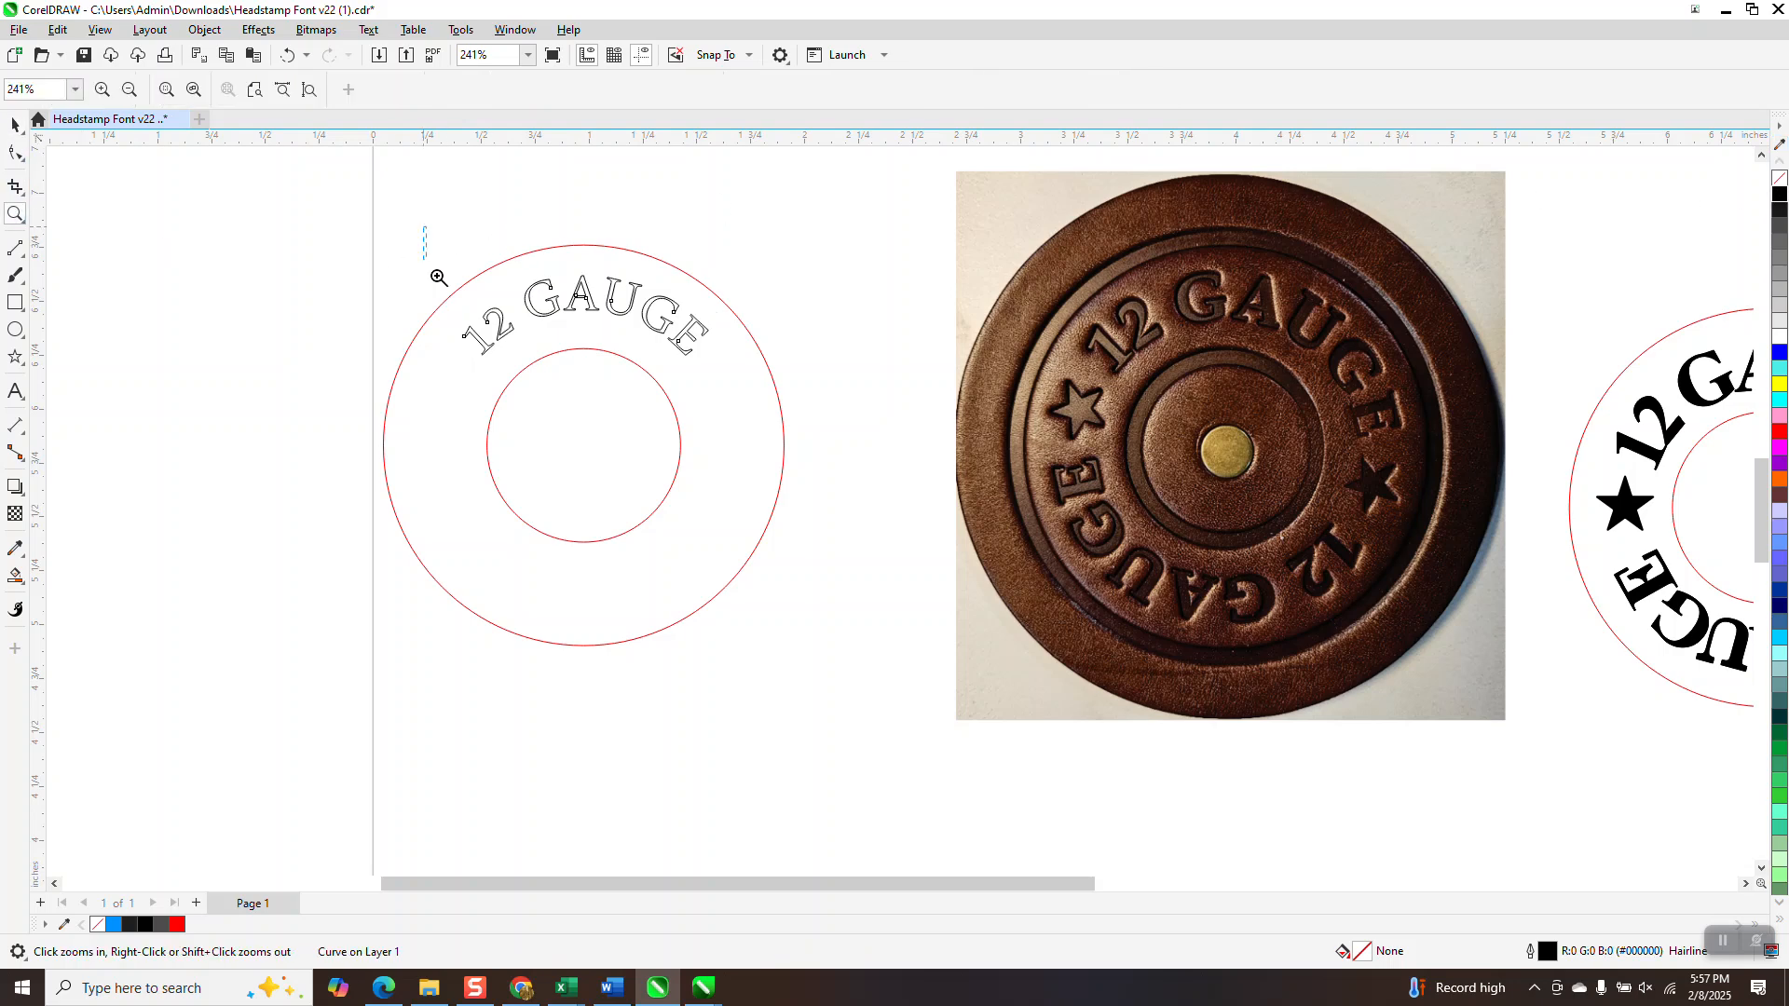
{"action": "left_click_drag", "start_coordinate": [438, 276], "coordinate": [898, 449]}
{"action": "scroll", "coordinate": [865, 403], "scroll_direction": "down", "scroll_amount": 1}
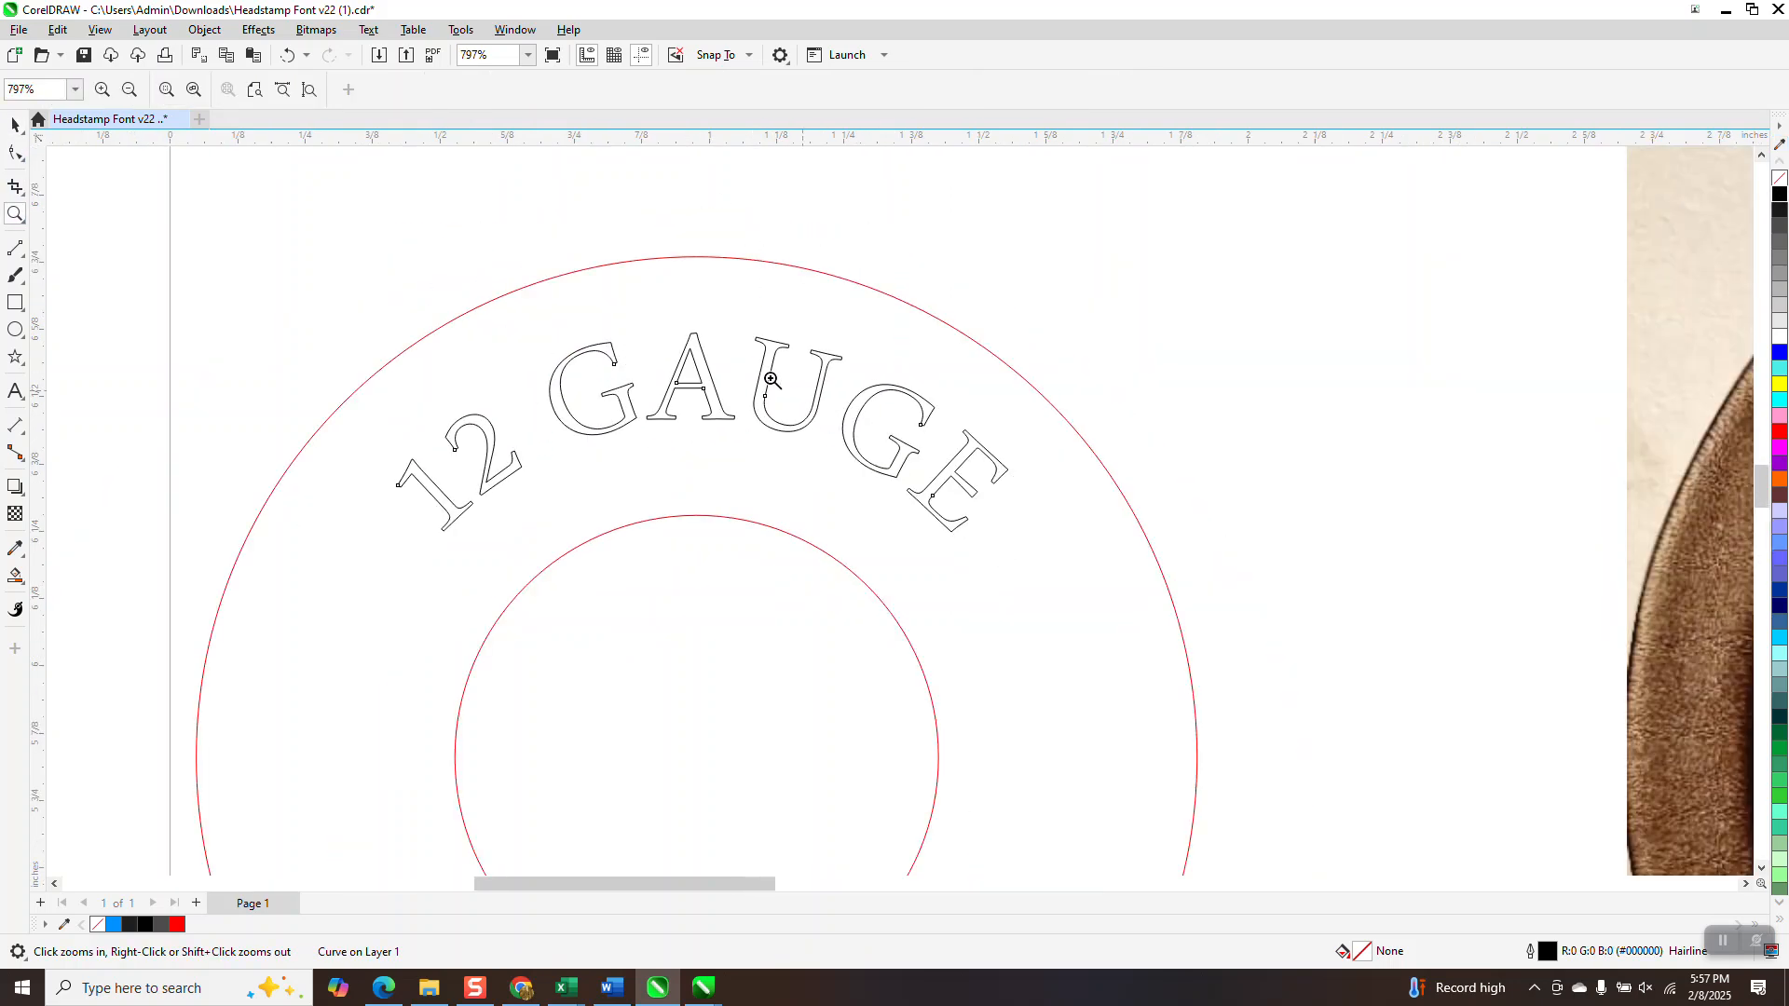
{"action": "scroll", "coordinate": [750, 359], "scroll_direction": "down", "scroll_amount": 4}
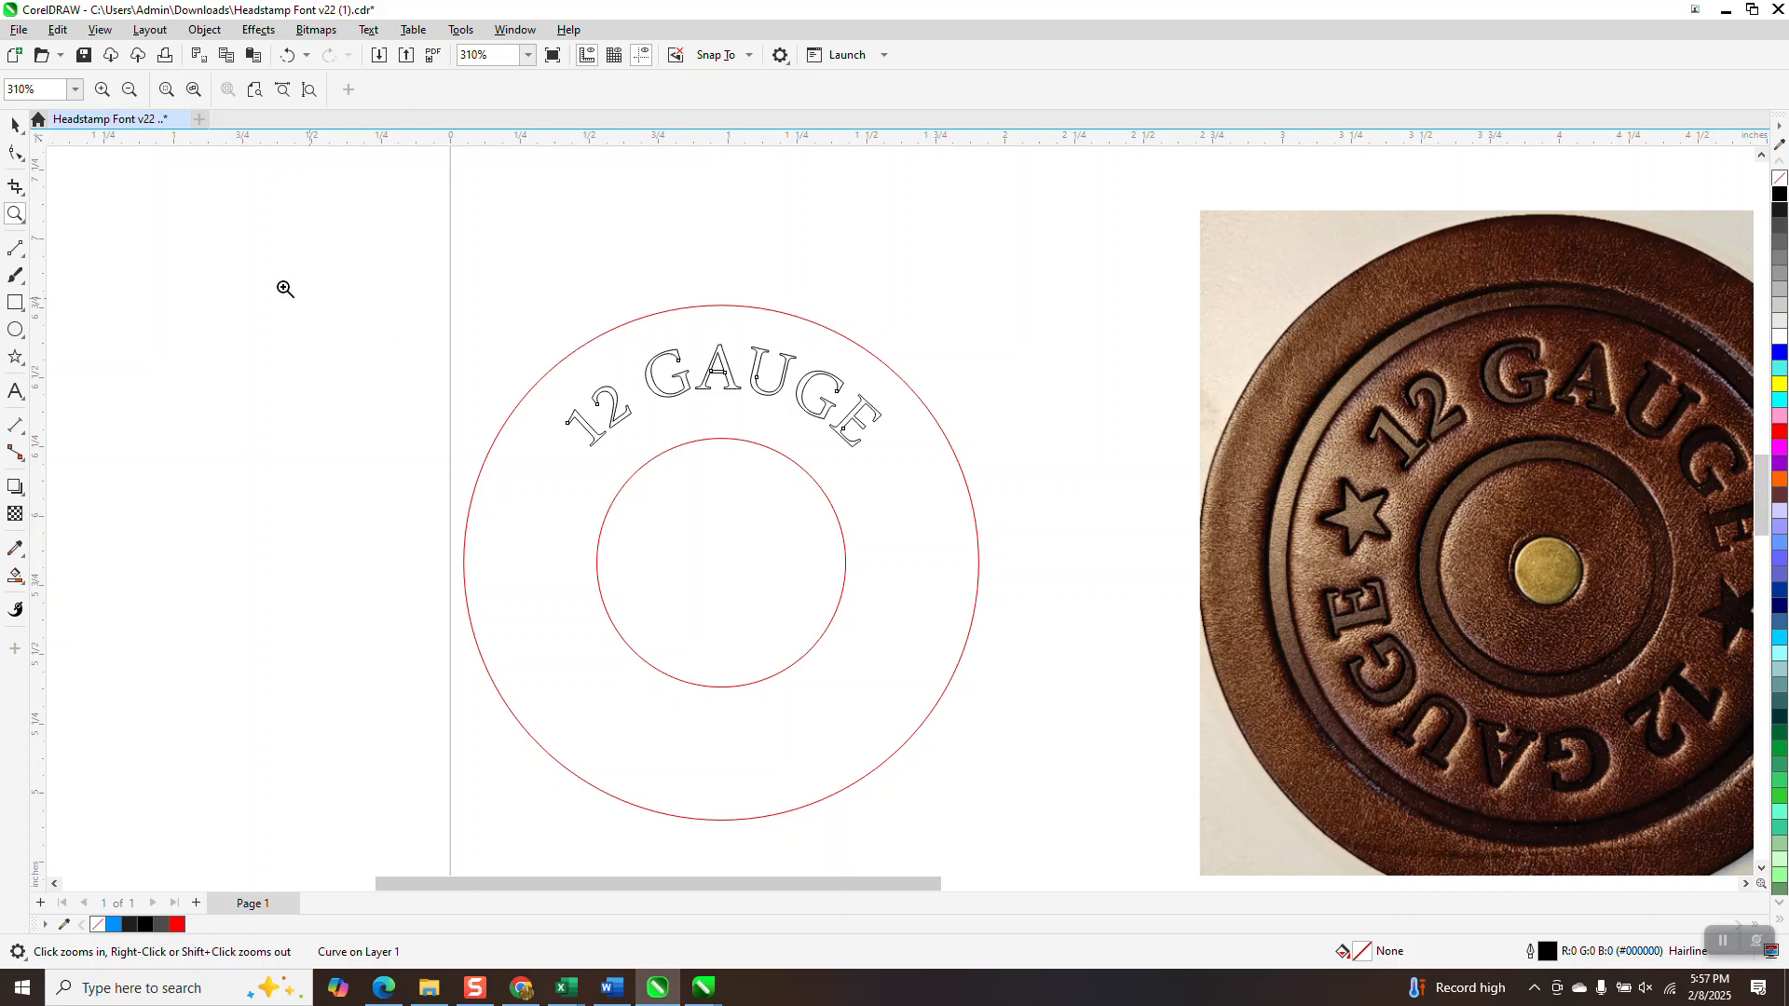
{"action": "left_click", "coordinate": [13, 124]}
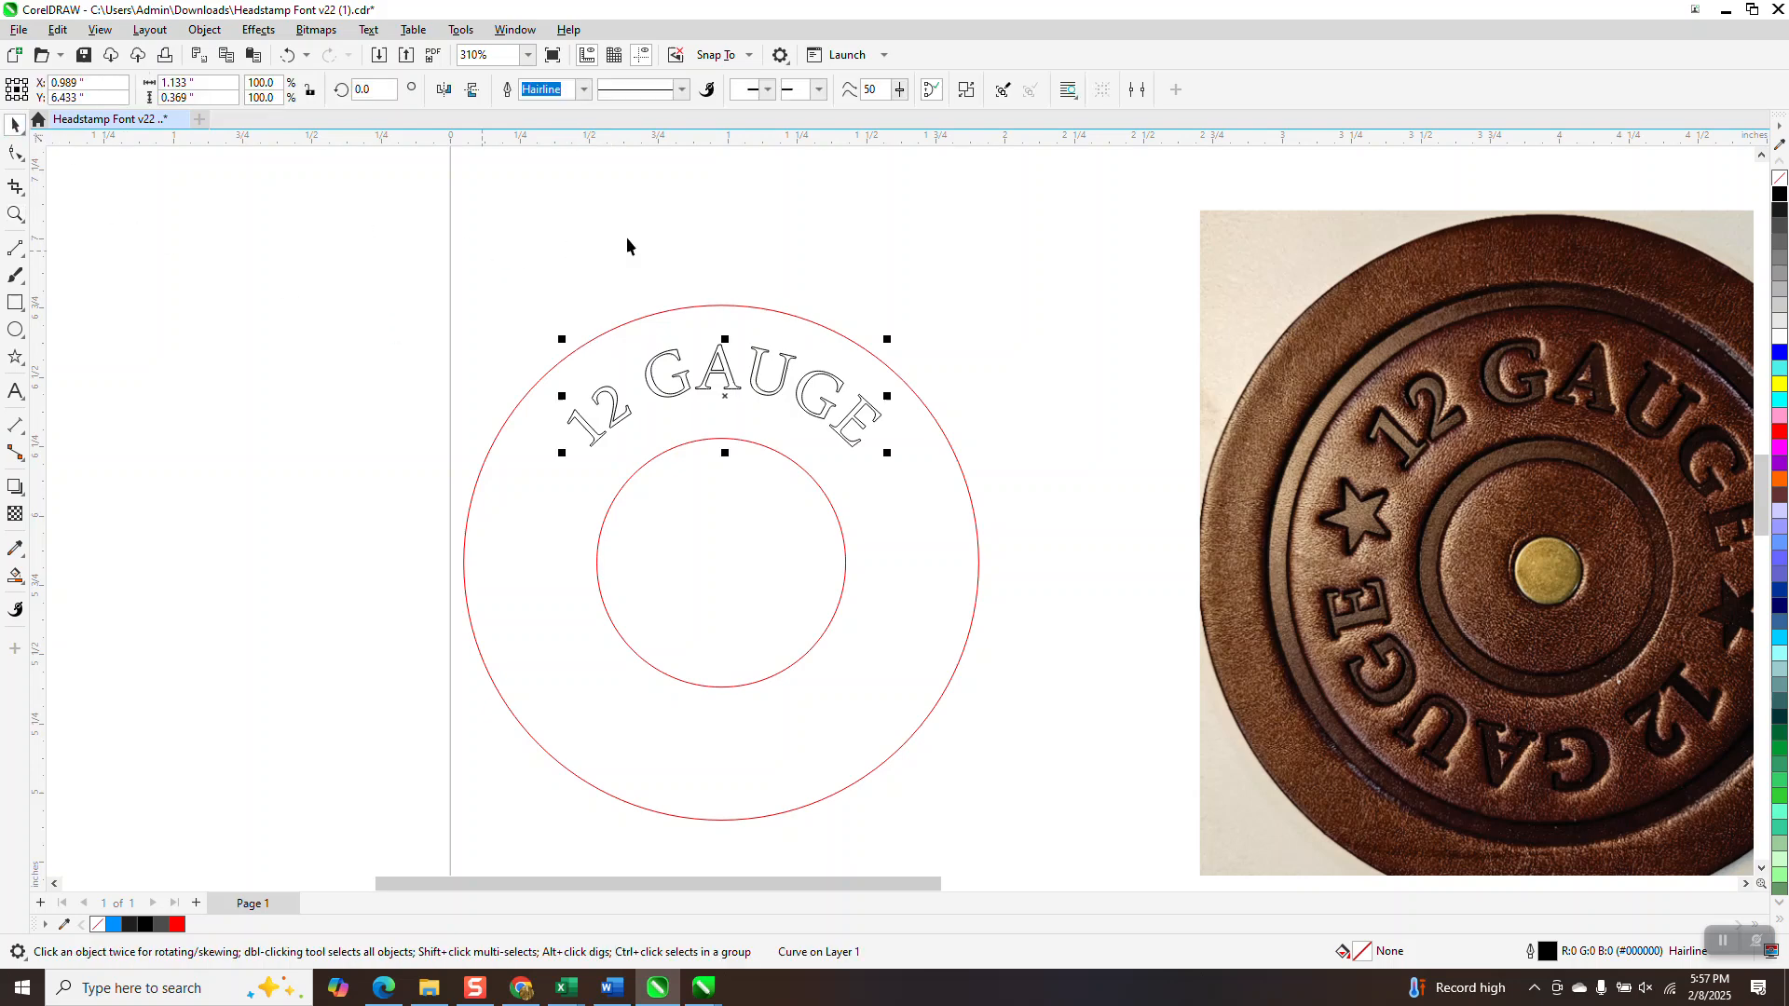
{"action": "left_click", "coordinate": [258, 30]}
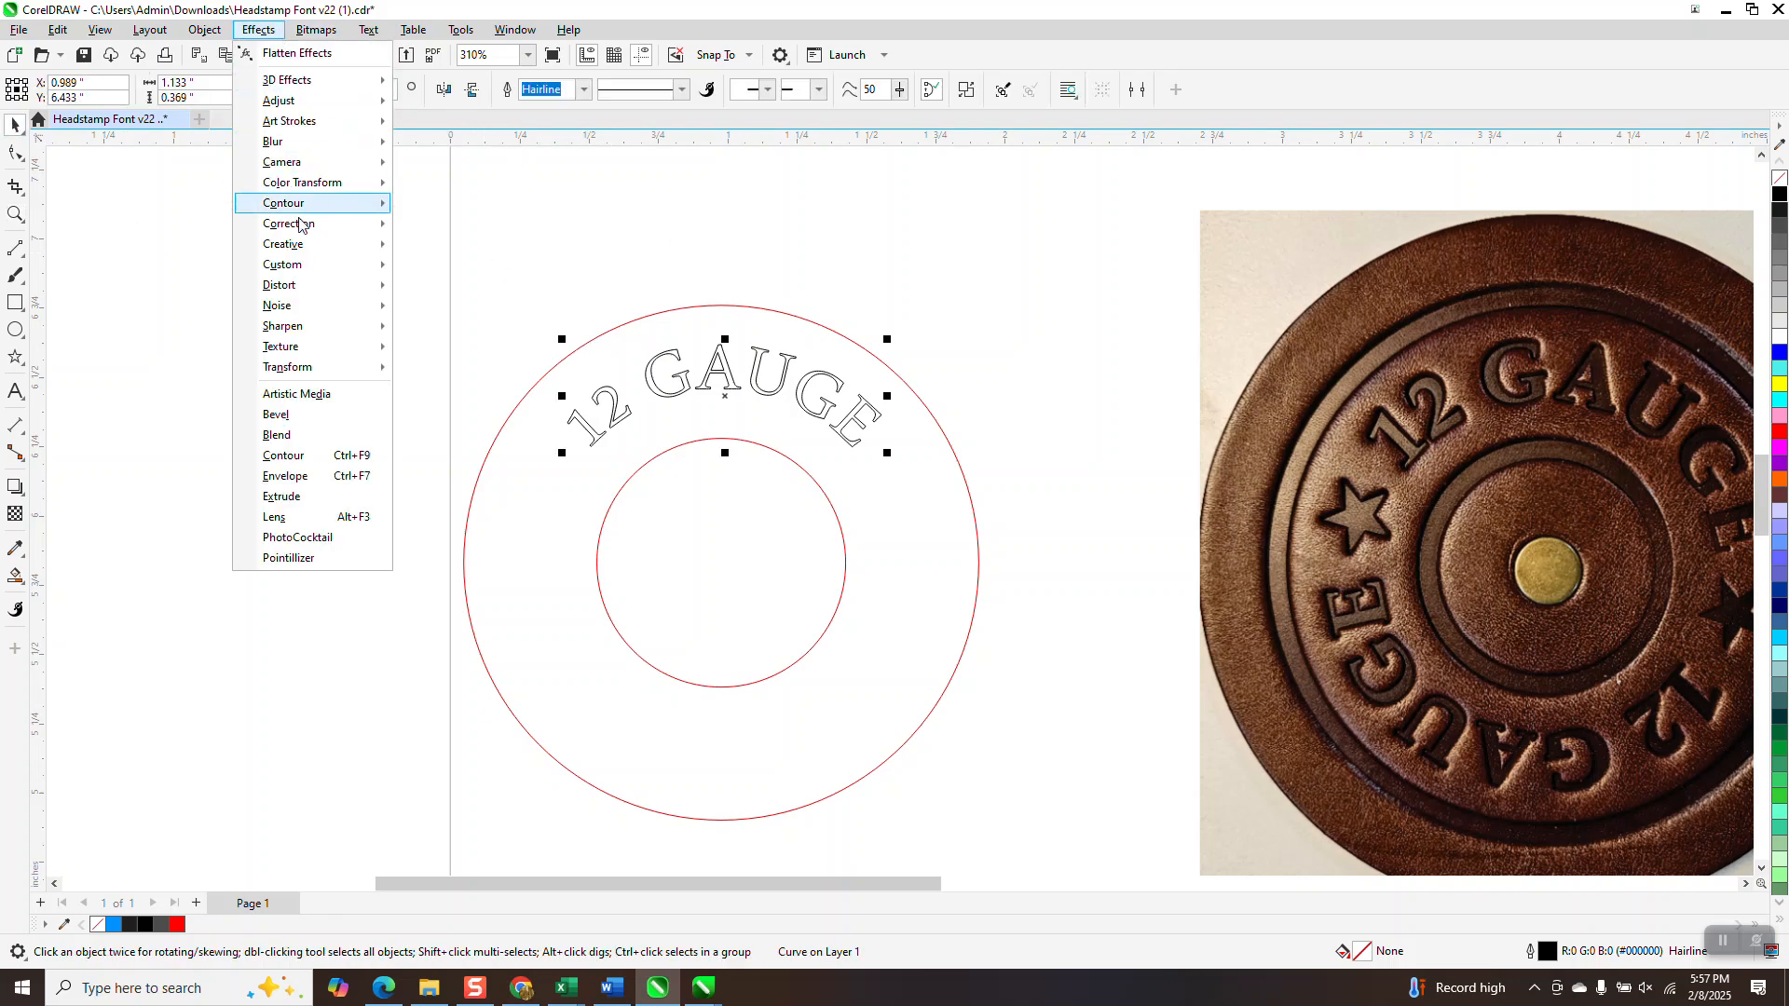
{"action": "left_click", "coordinate": [290, 456]}
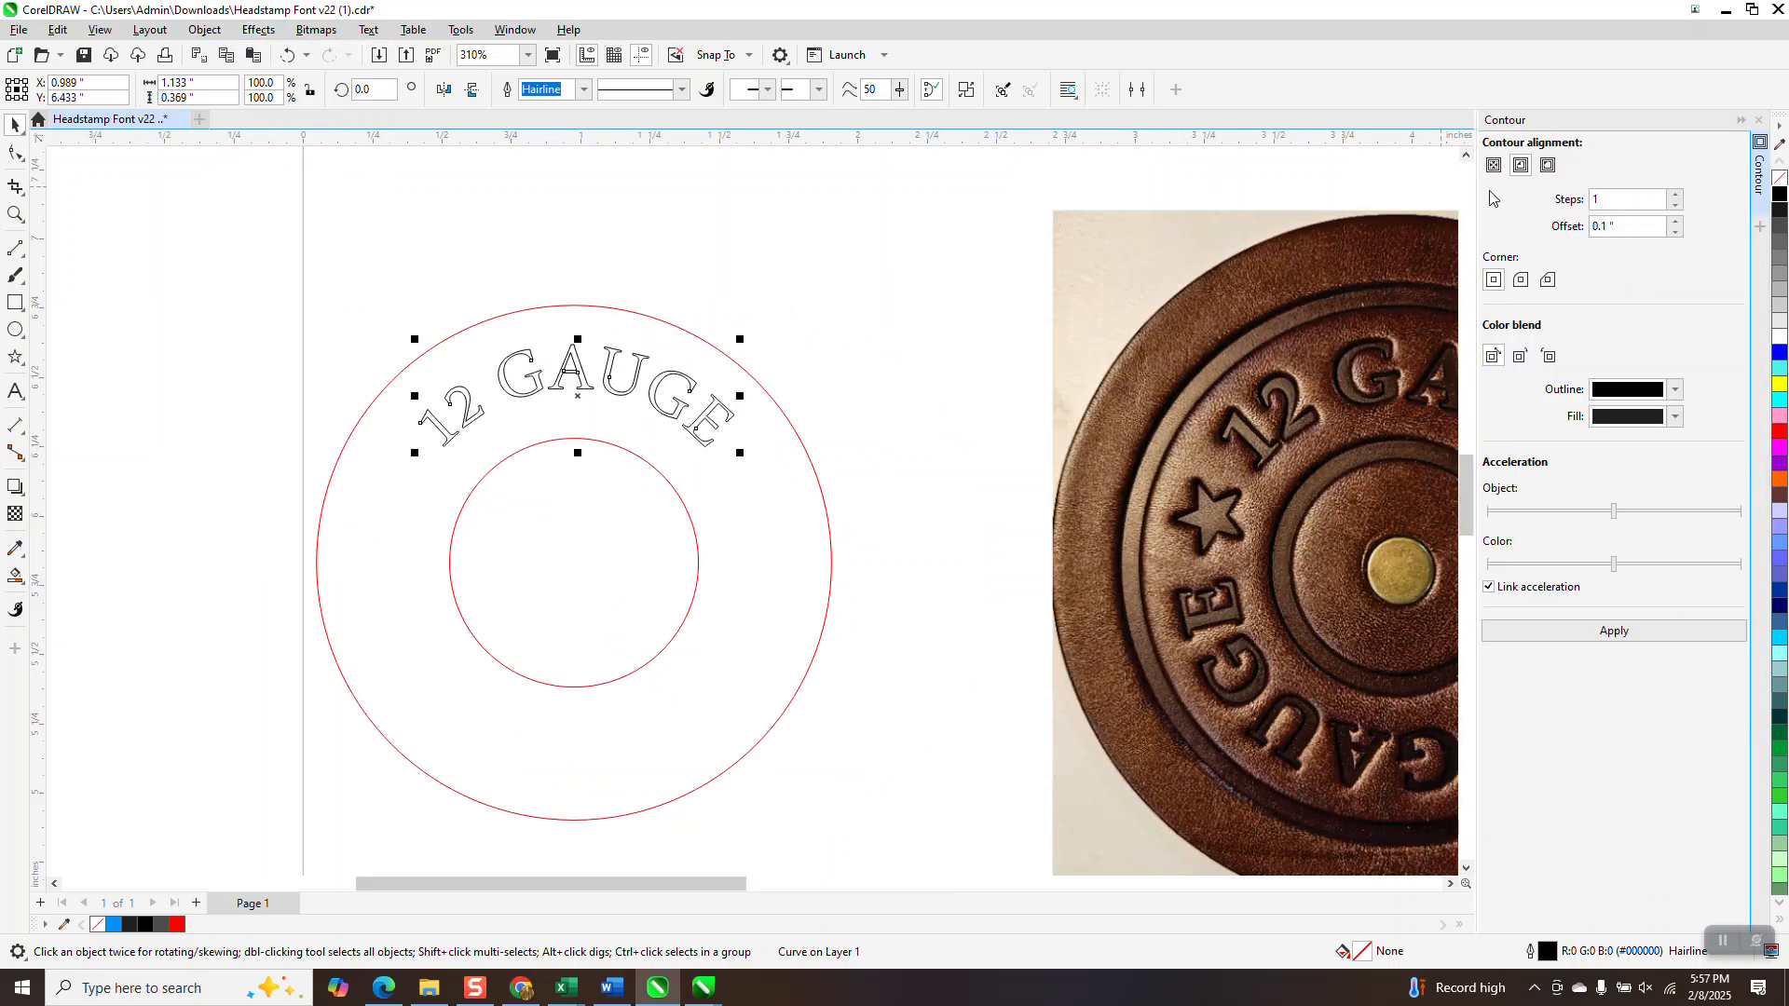
{"action": "left_click", "coordinate": [1548, 165]}
{"action": "type", "text": ".02"}
{"action": "left_click", "coordinate": [1667, 630]}
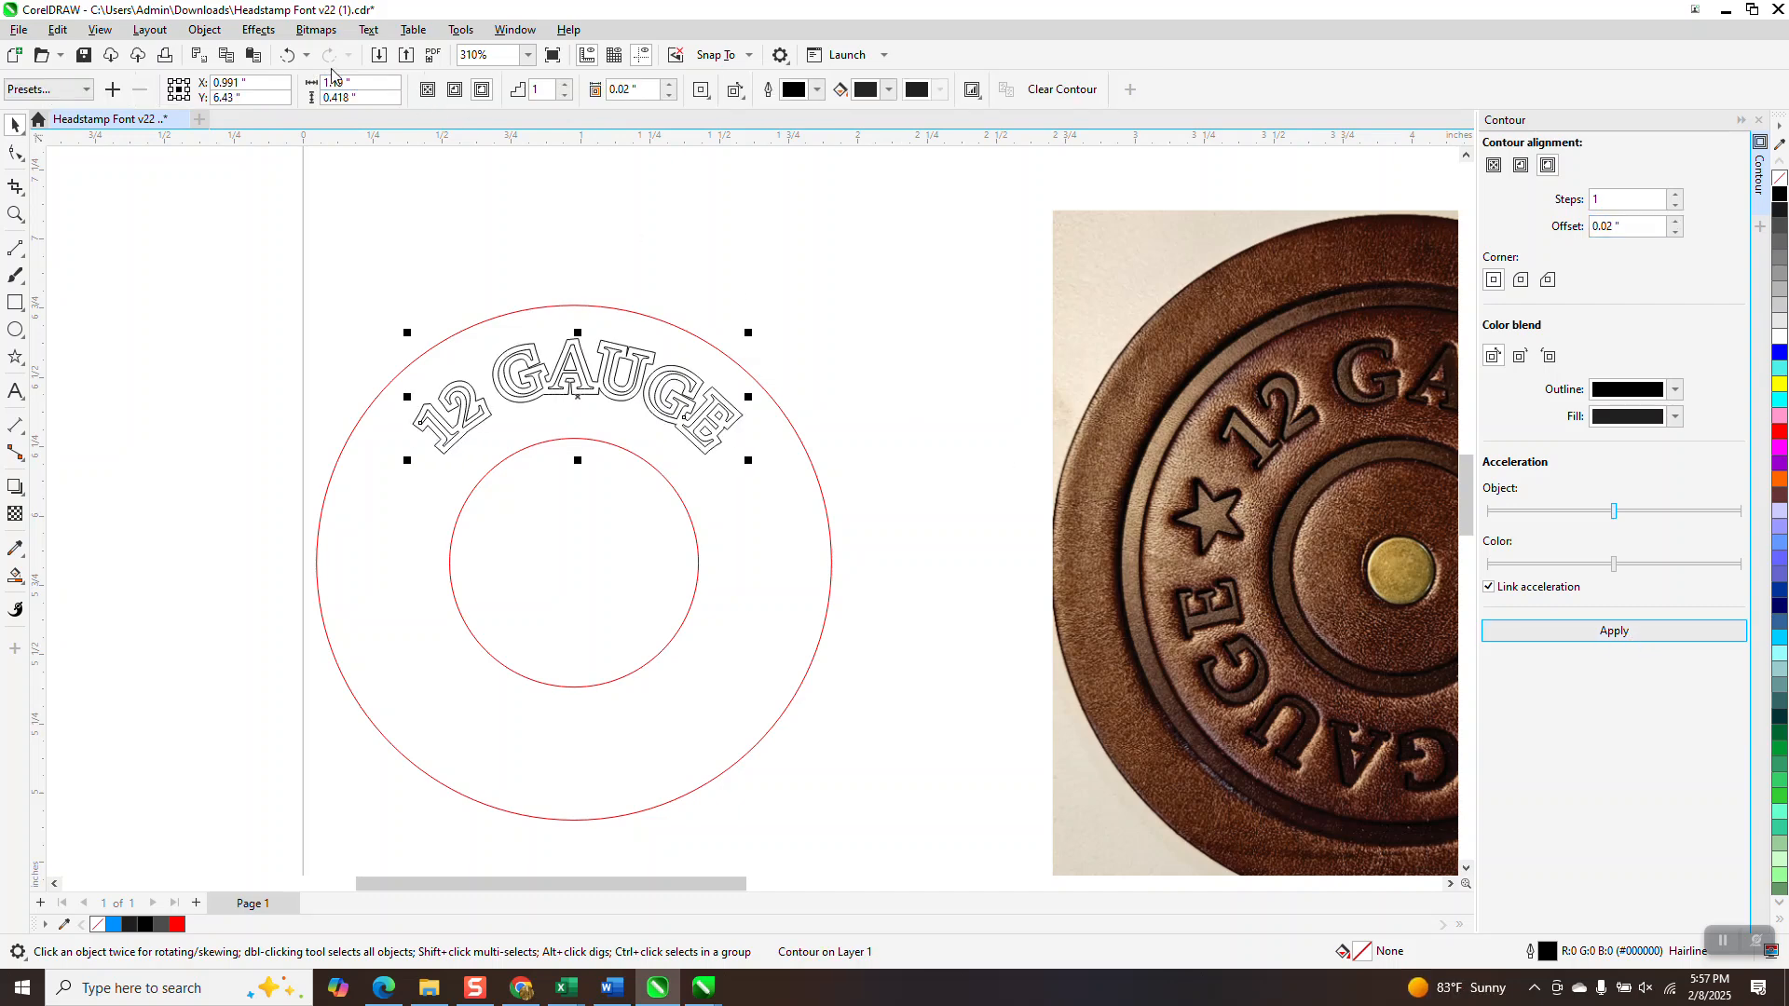
Step: Undo the 0.02 in contour and apply a one-step outside contour with a 0.005 in offset to the 12 GAUGE lettering
{"action": "left_click", "coordinate": [287, 55]}
{"action": "left_click", "coordinate": [1631, 228]}
{"action": "type", "text": ".00"}
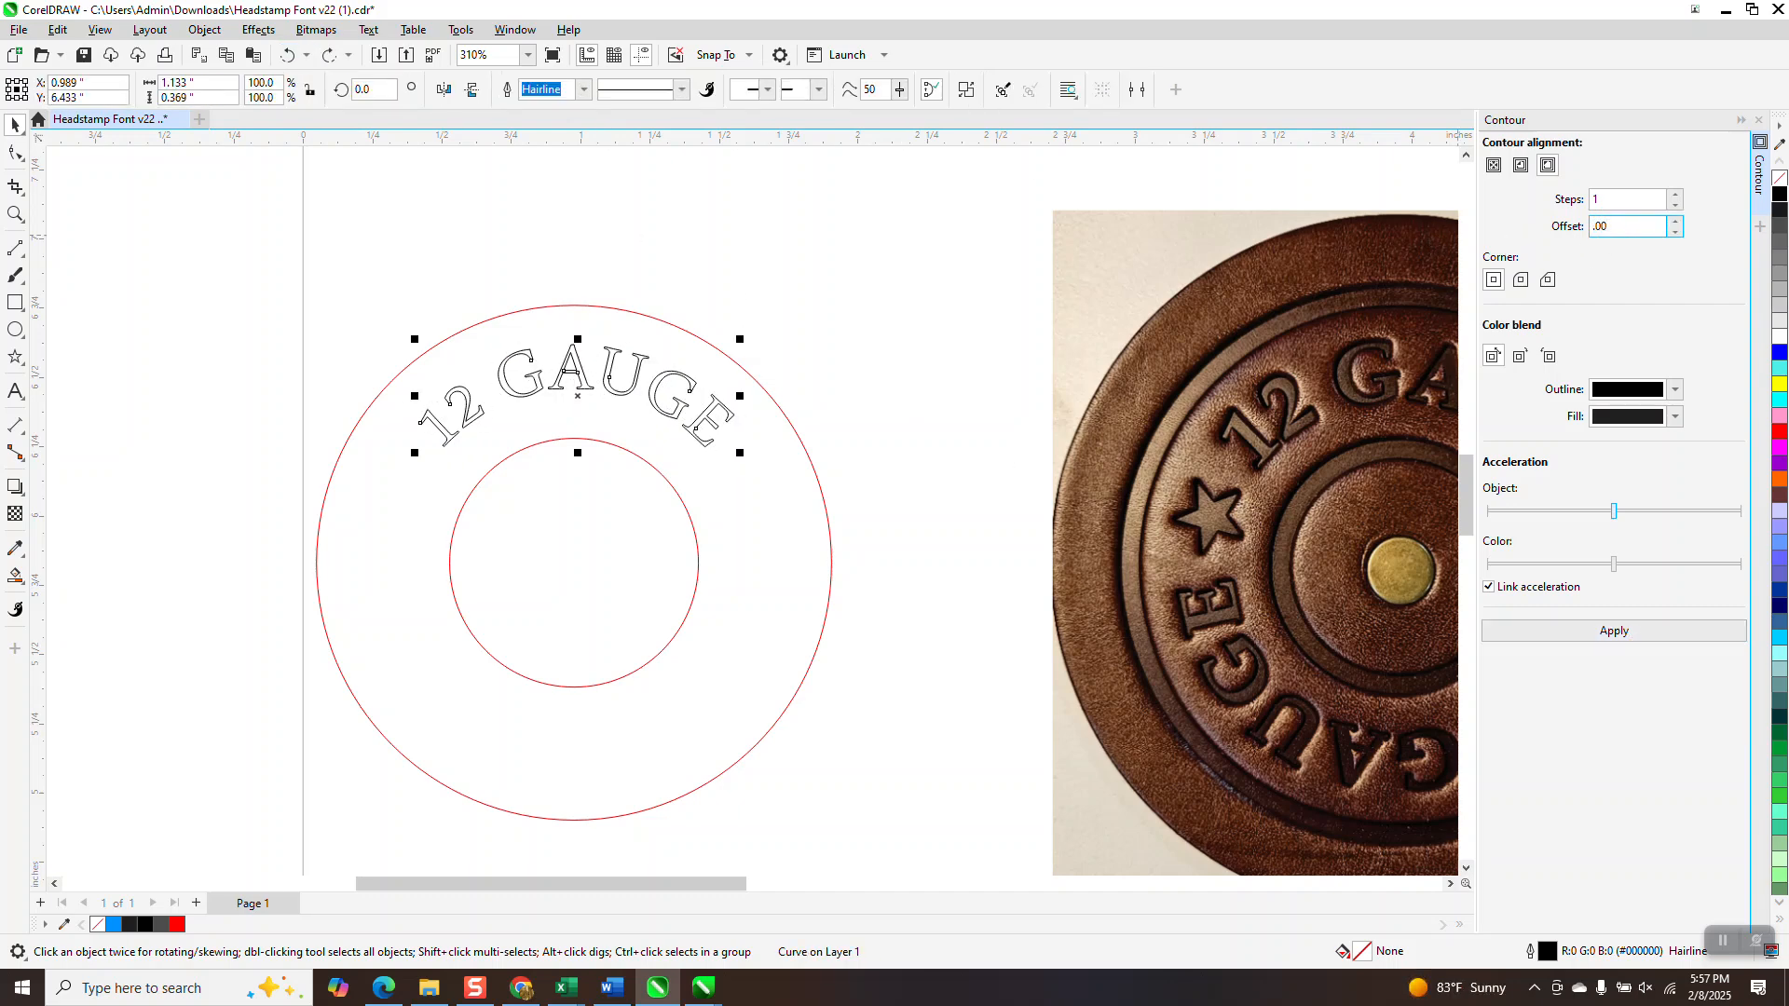
{"action": "type", "text": "5"}
{"action": "left_click", "coordinate": [1614, 631]}
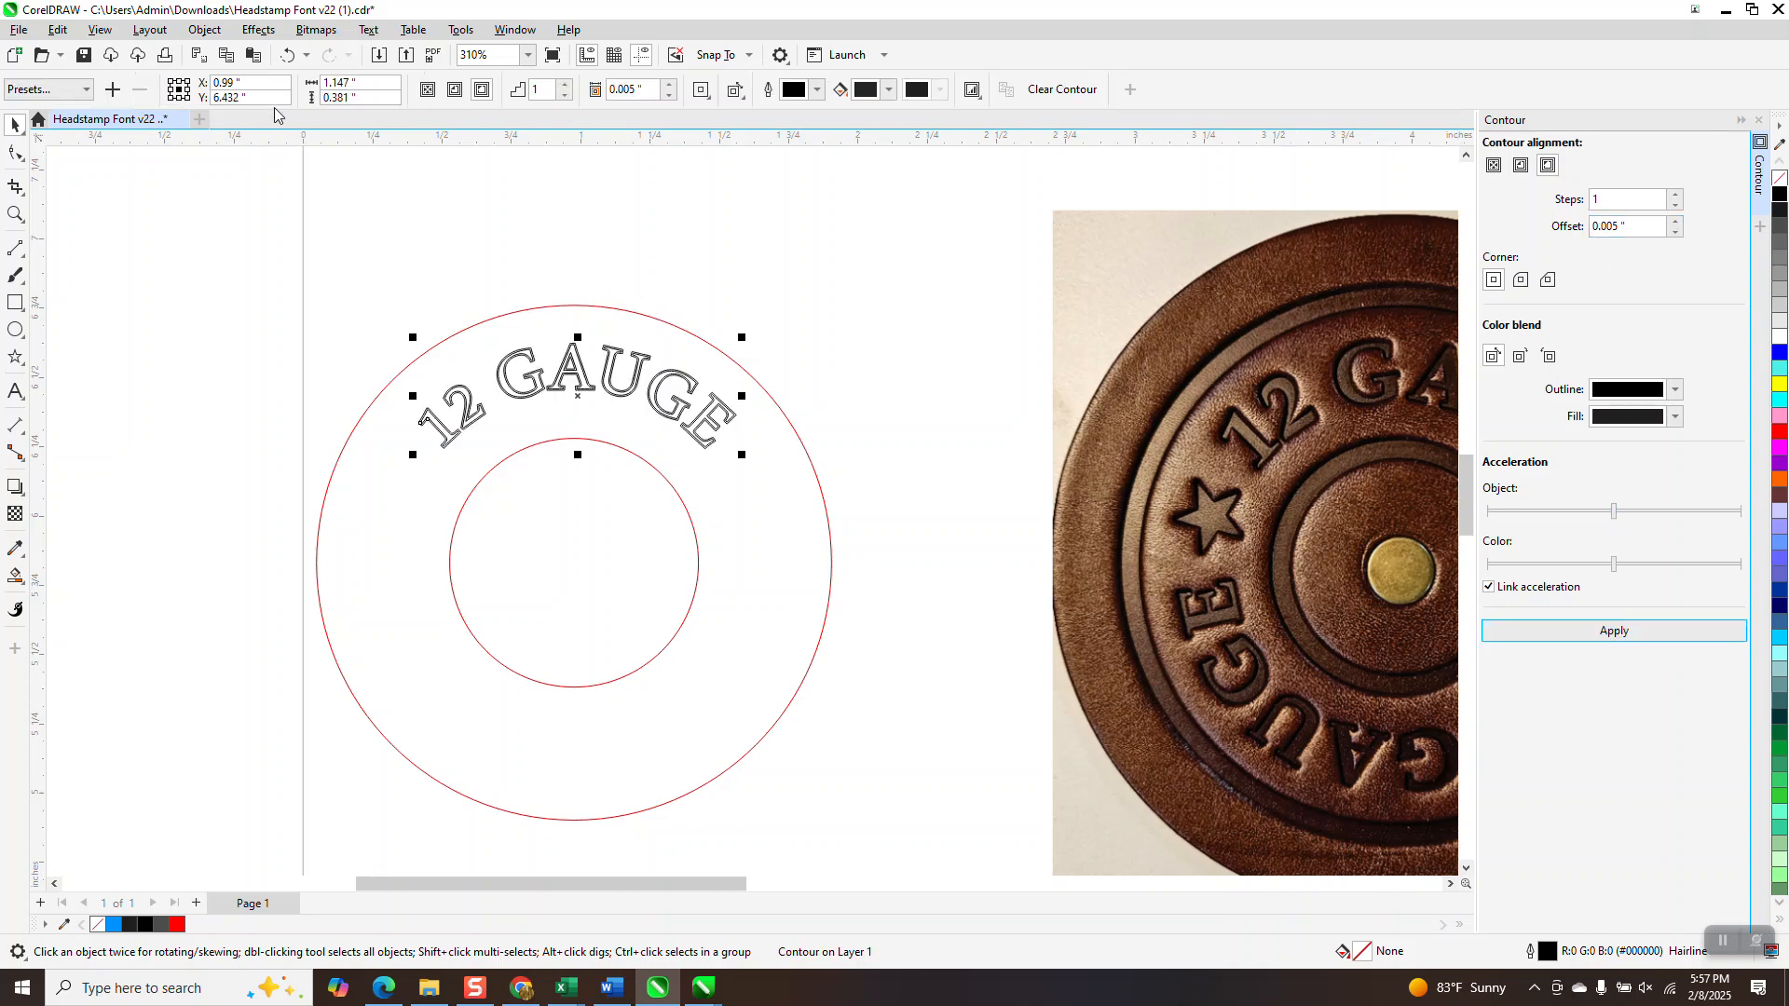
Step: Break the contour apart from the original 12 GAUGE lettering and deselect everything
{"action": "left_click", "coordinate": [205, 29]}
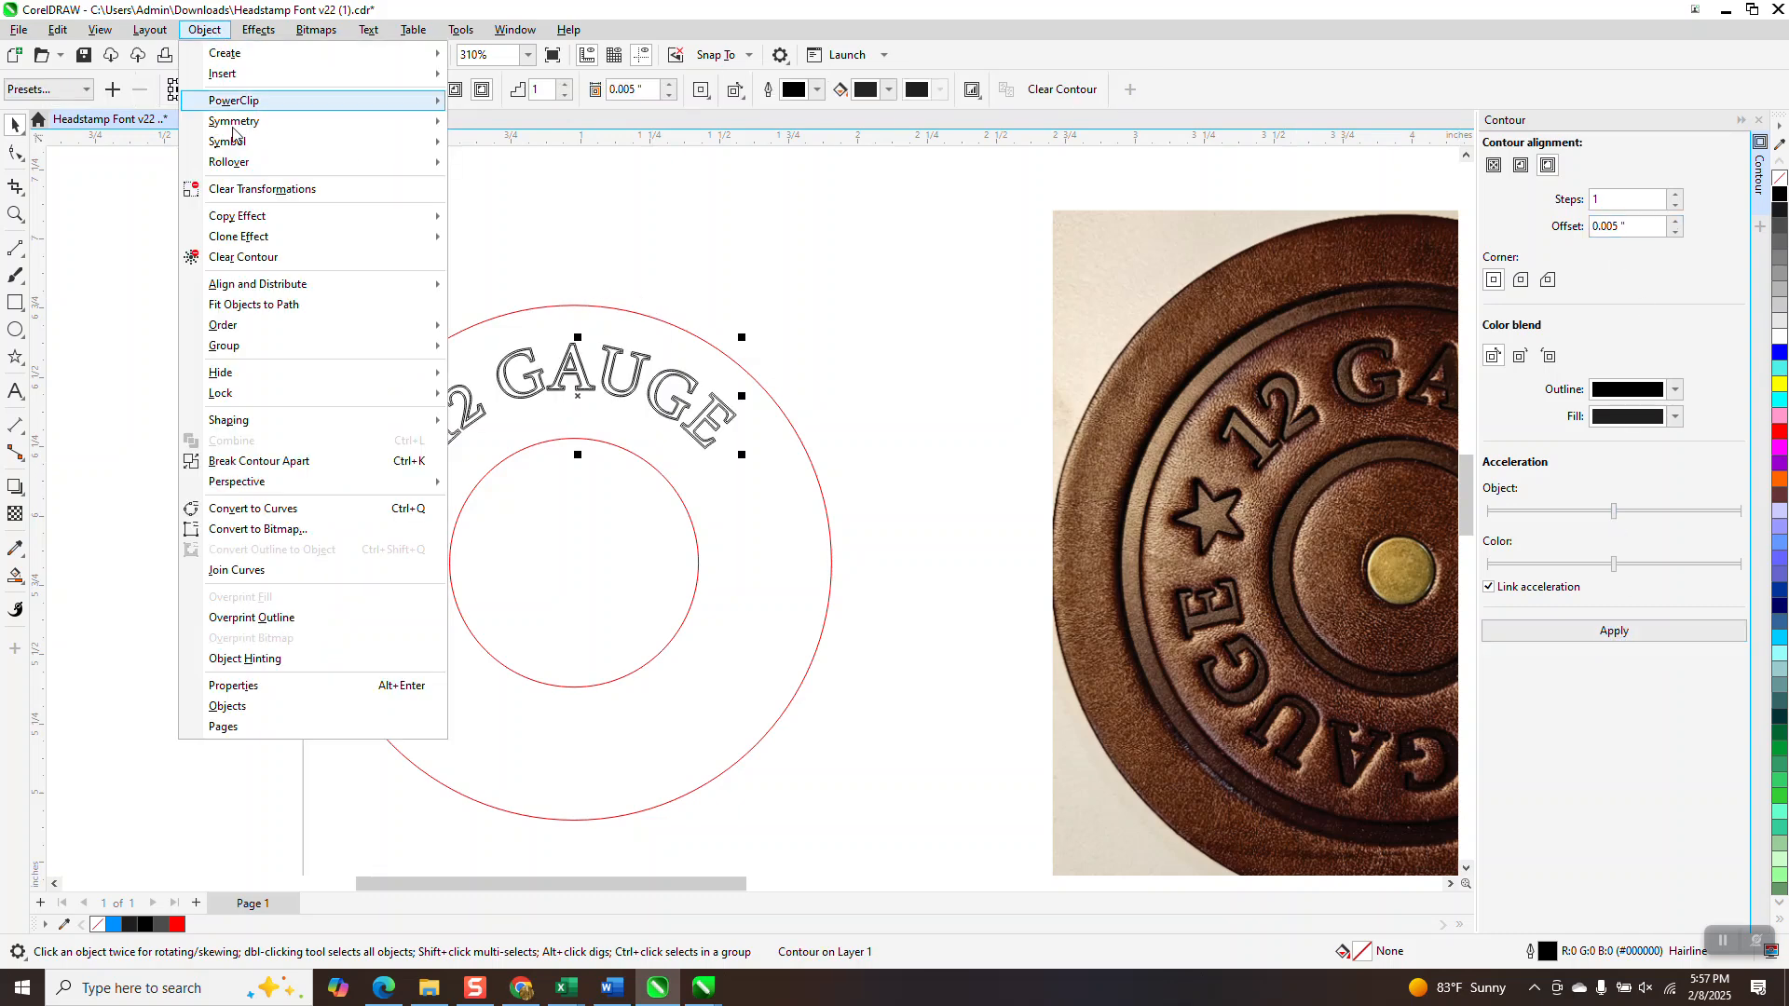
{"action": "left_click", "coordinate": [312, 466]}
{"action": "left_click", "coordinate": [407, 288]}
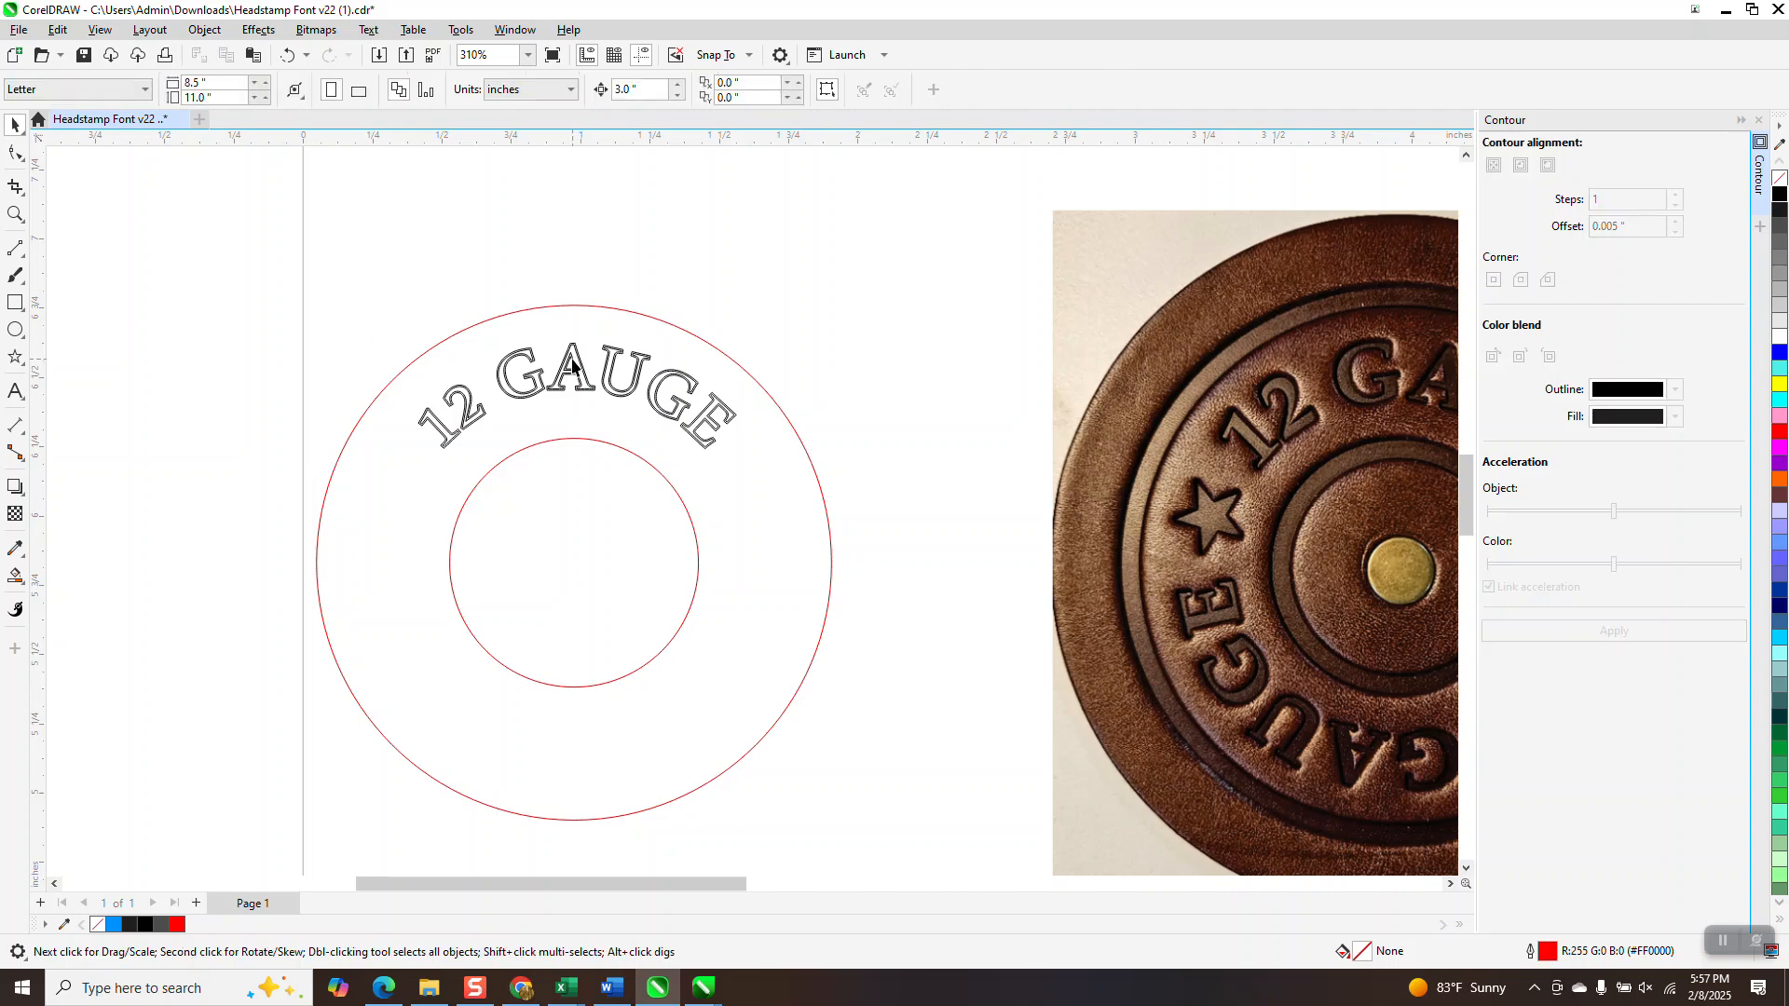
Step: Nudge the outer circle 3 in to the right and the original inner 12 GAUGE lettering 3 in upward, leaving the contour in place
{"action": "left_click", "coordinate": [574, 362]}
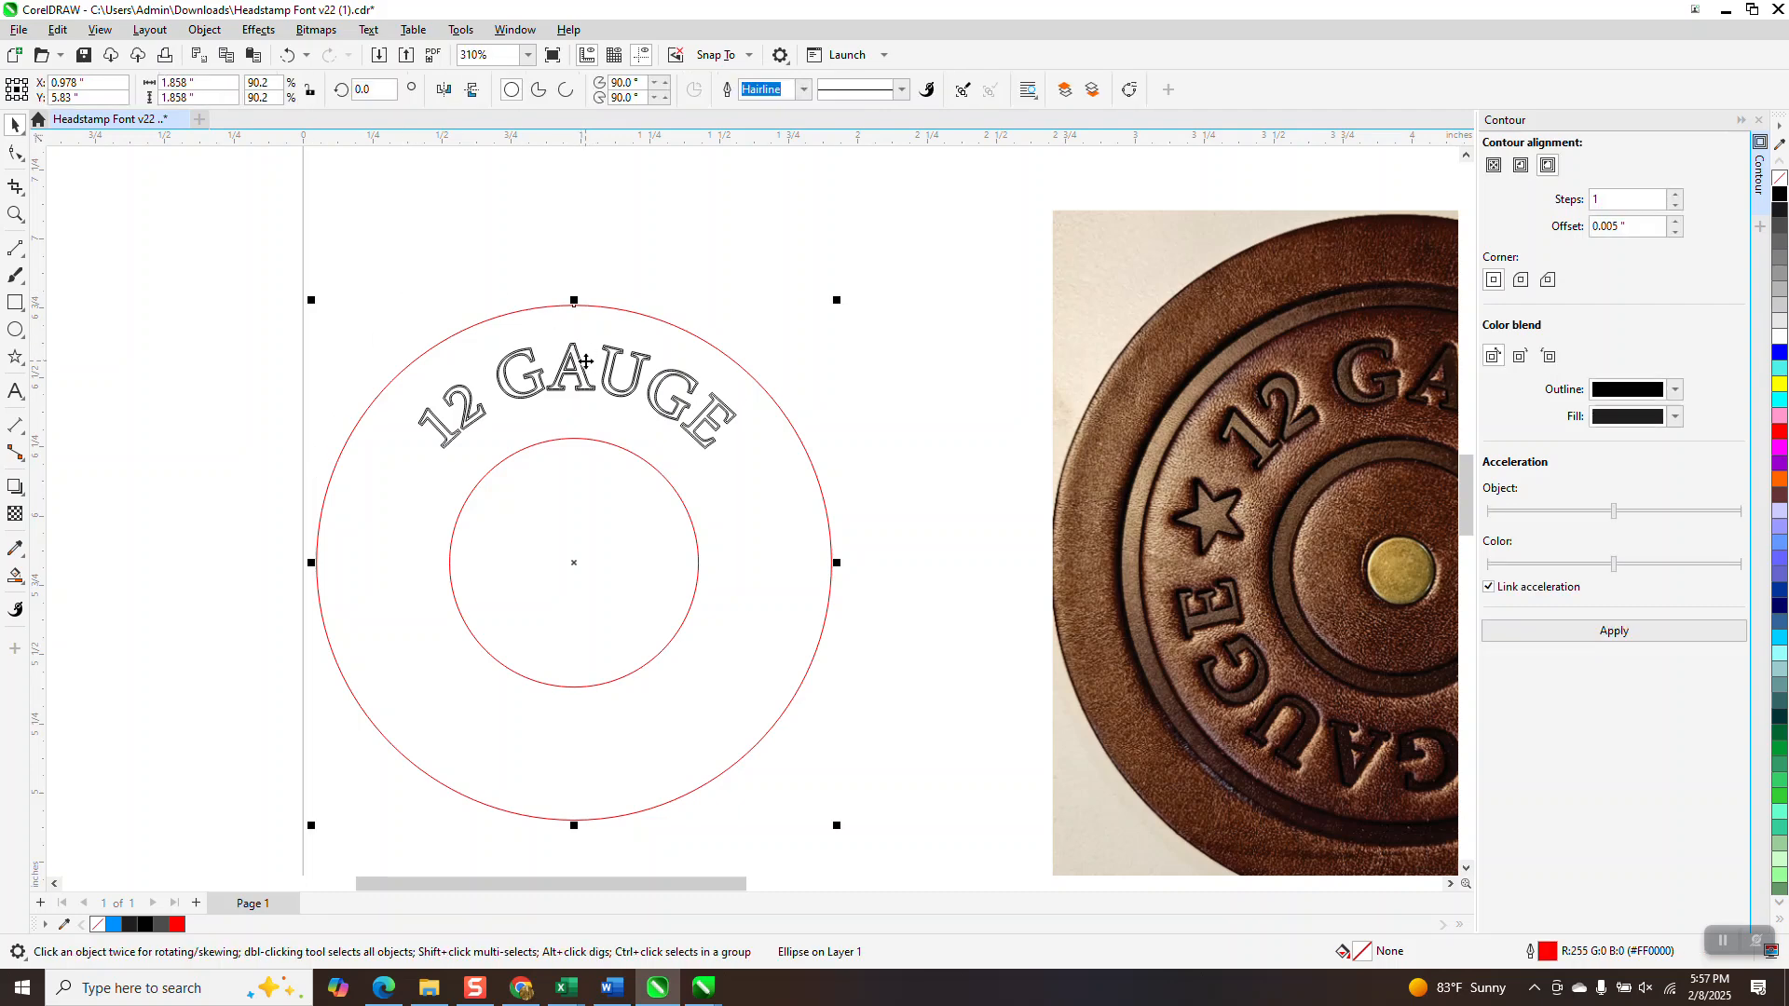
{"action": "key", "text": "Right"}
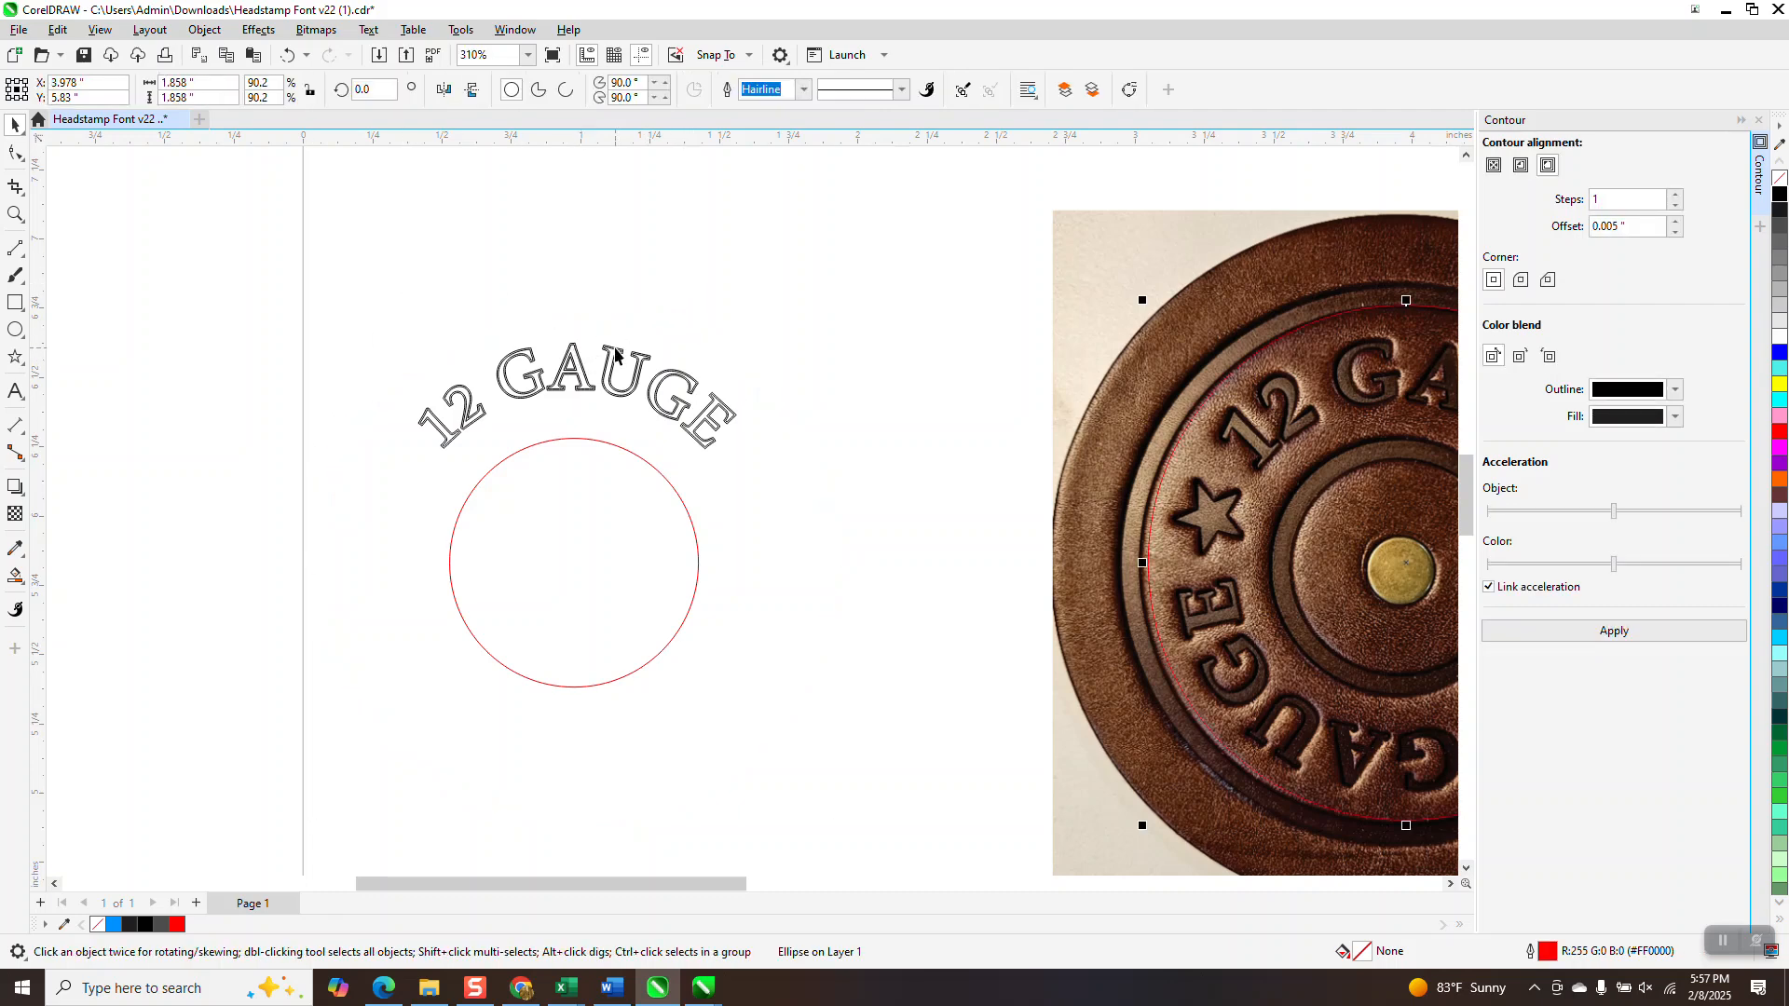
{"action": "left_click", "coordinate": [639, 362]}
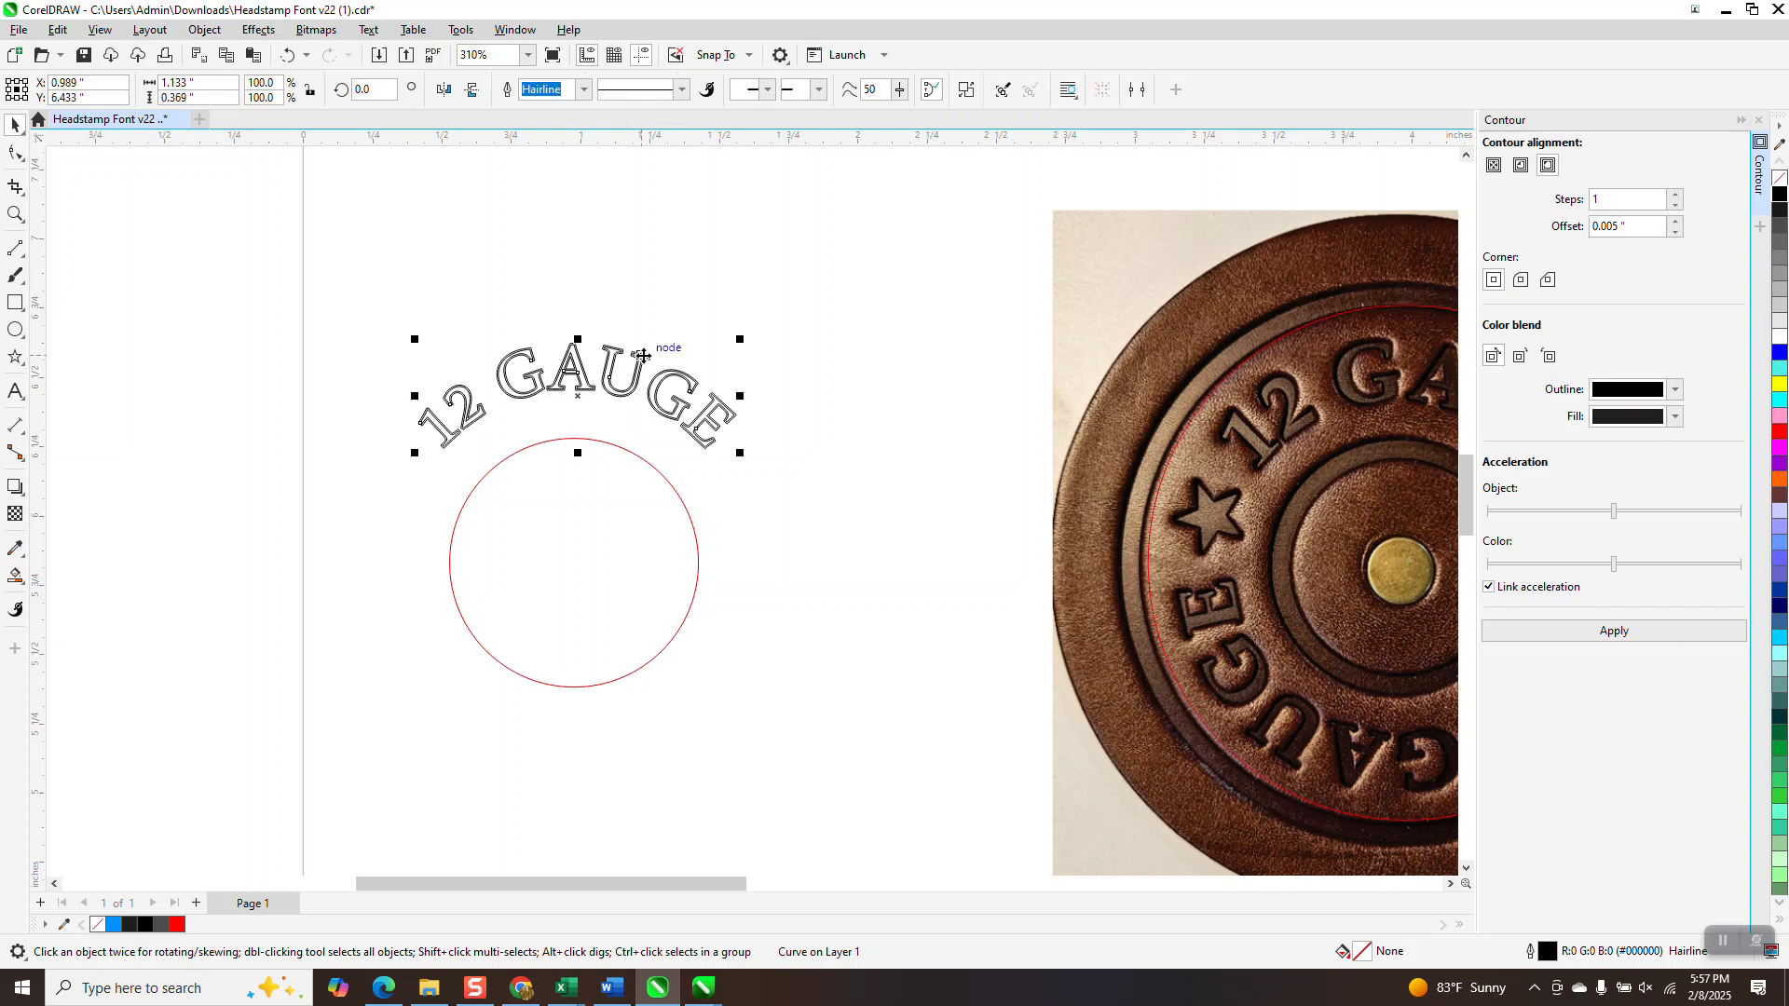
{"action": "key", "text": "Page_Down"}
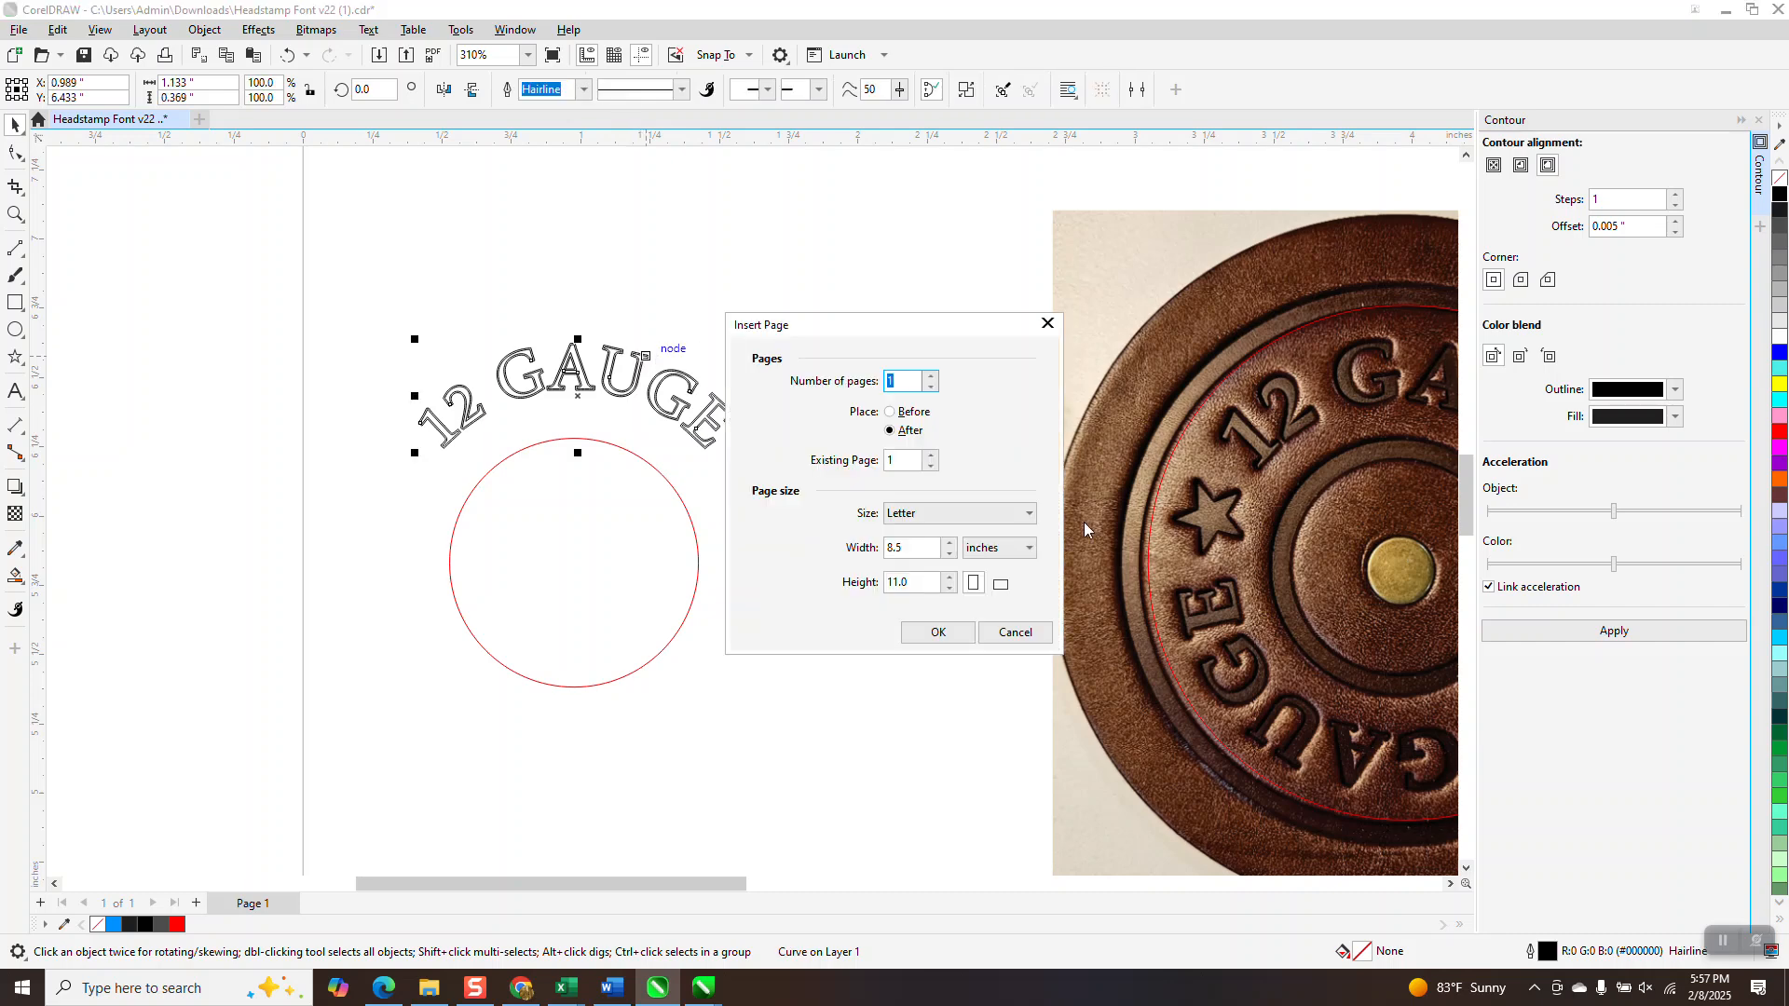
{"action": "left_click", "coordinate": [1014, 632]}
{"action": "key", "text": "Up"}
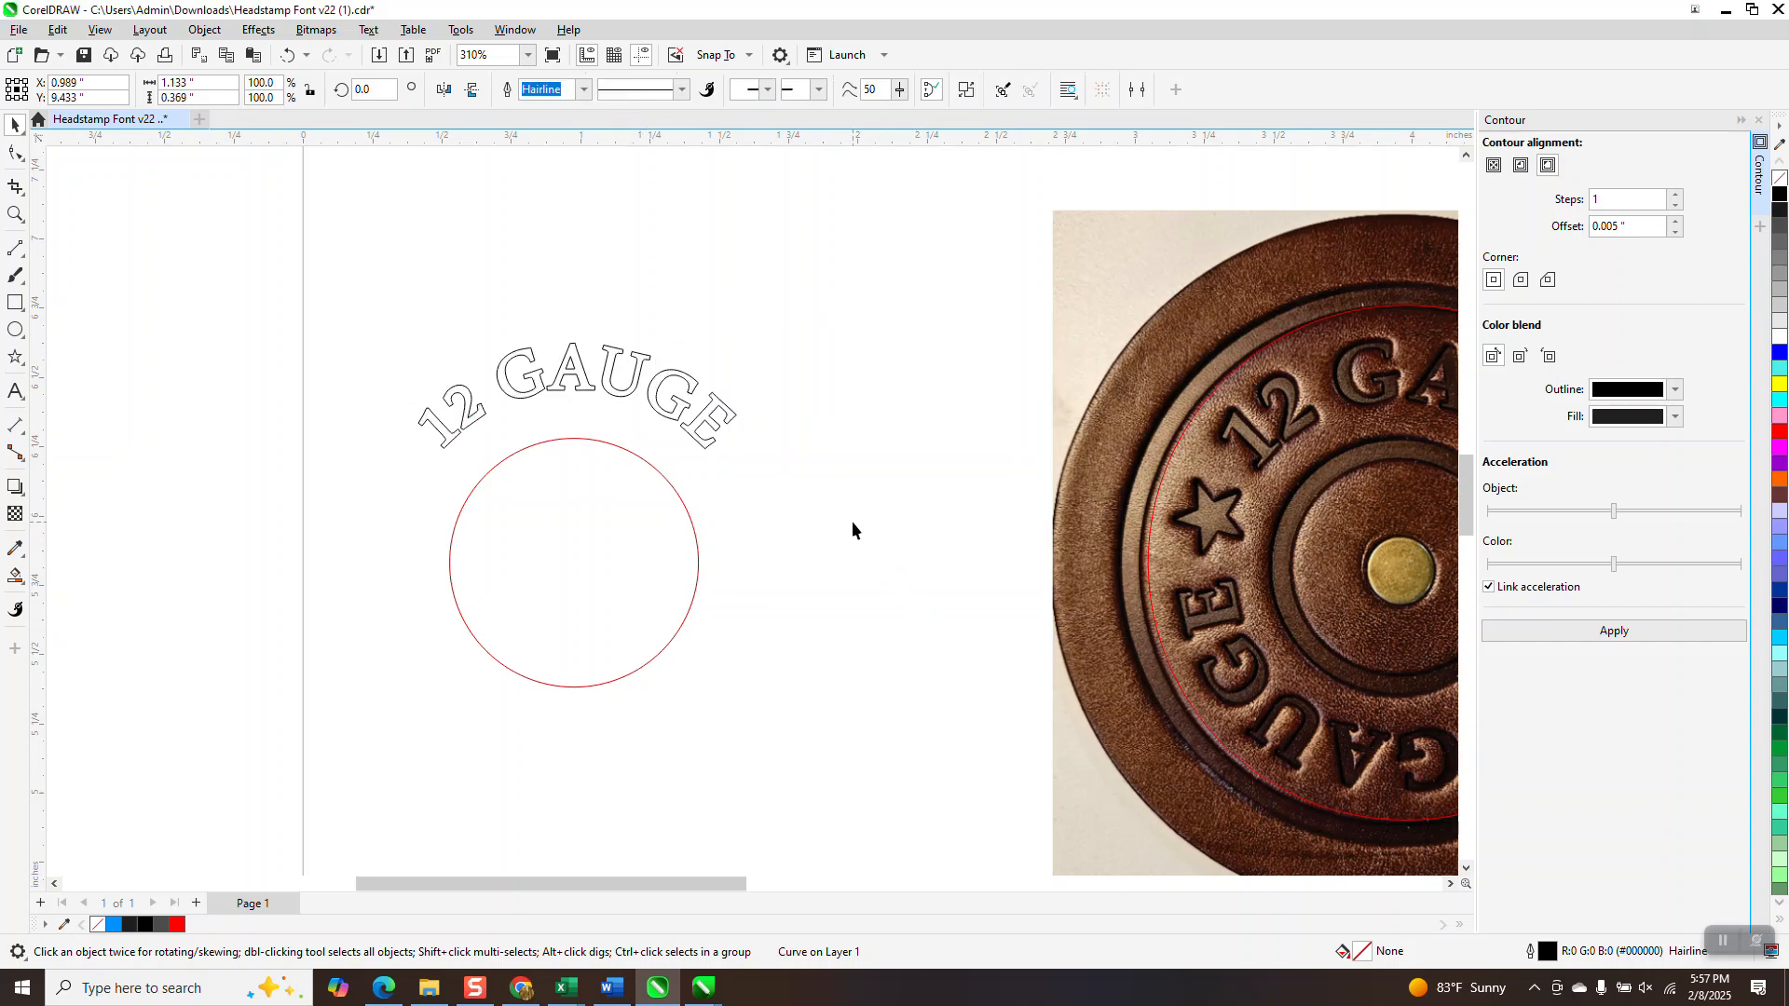
{"action": "scroll", "coordinate": [852, 522], "scroll_direction": "down", "scroll_amount": 3}
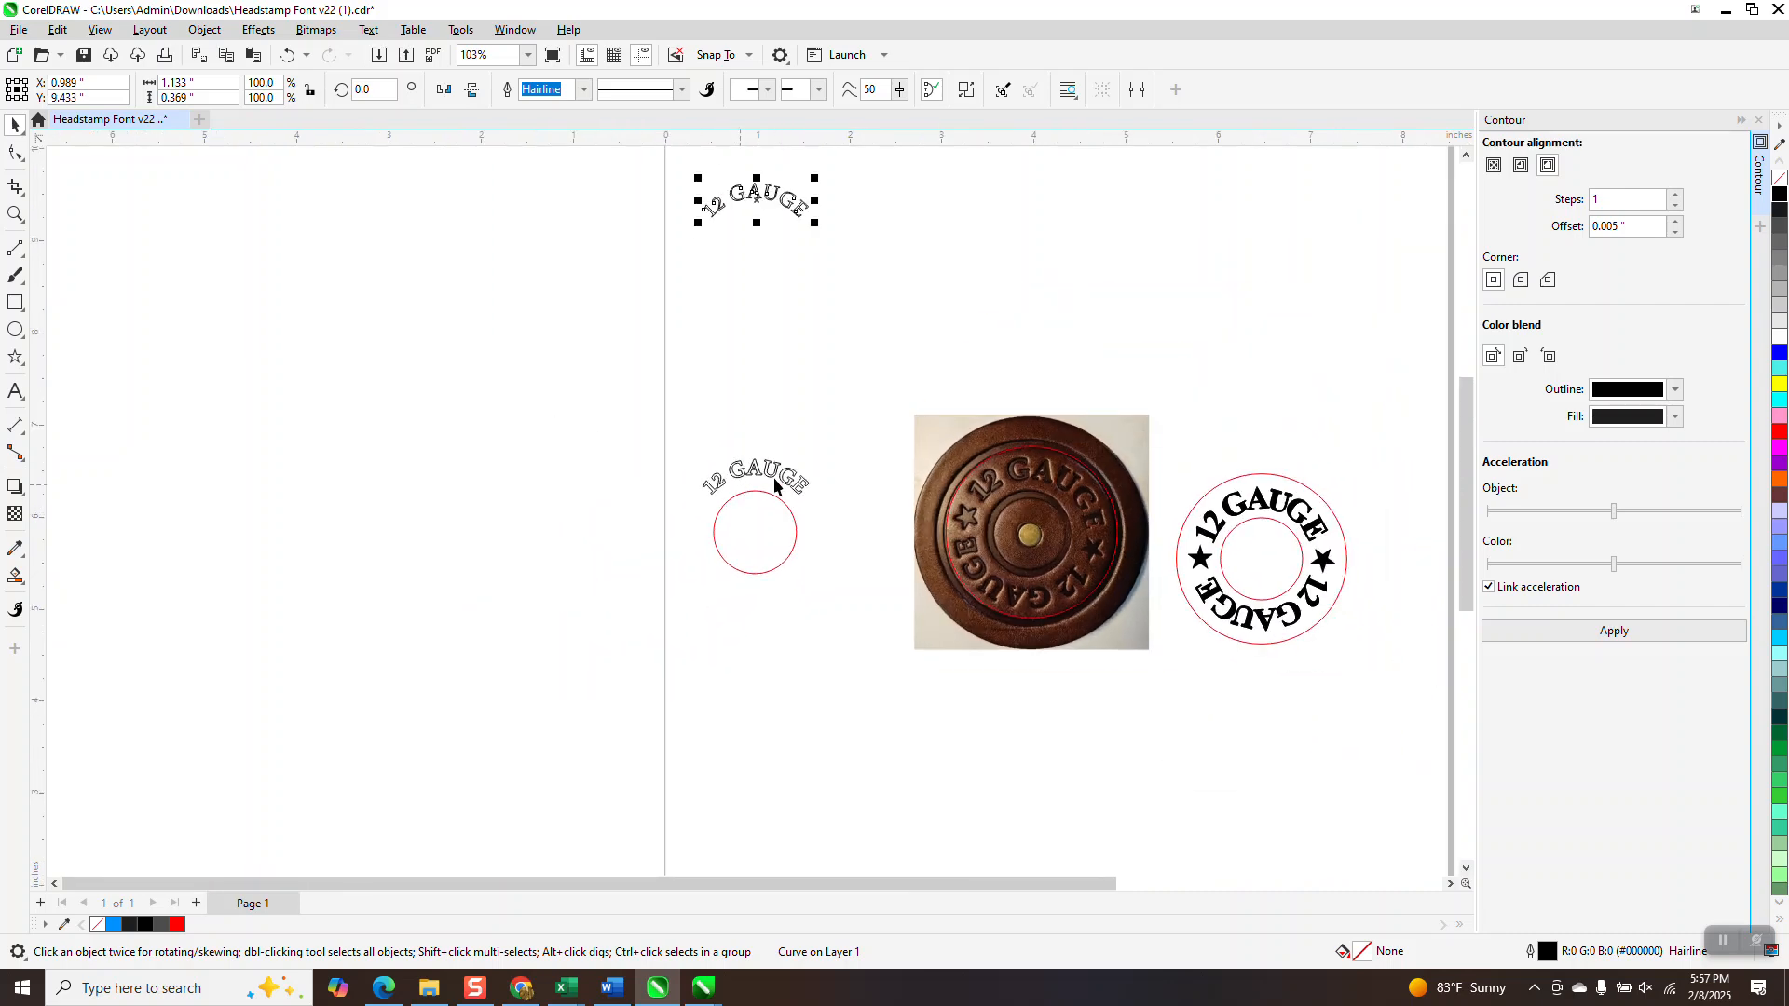
Step: Pull the large red circle off the coaster photo and delete it
{"action": "left_click", "coordinate": [16, 214]}
{"action": "left_click_drag", "start_coordinate": [659, 427], "coordinate": [923, 579]}
{"action": "scroll", "coordinate": [643, 513], "scroll_direction": "down", "scroll_amount": 2}
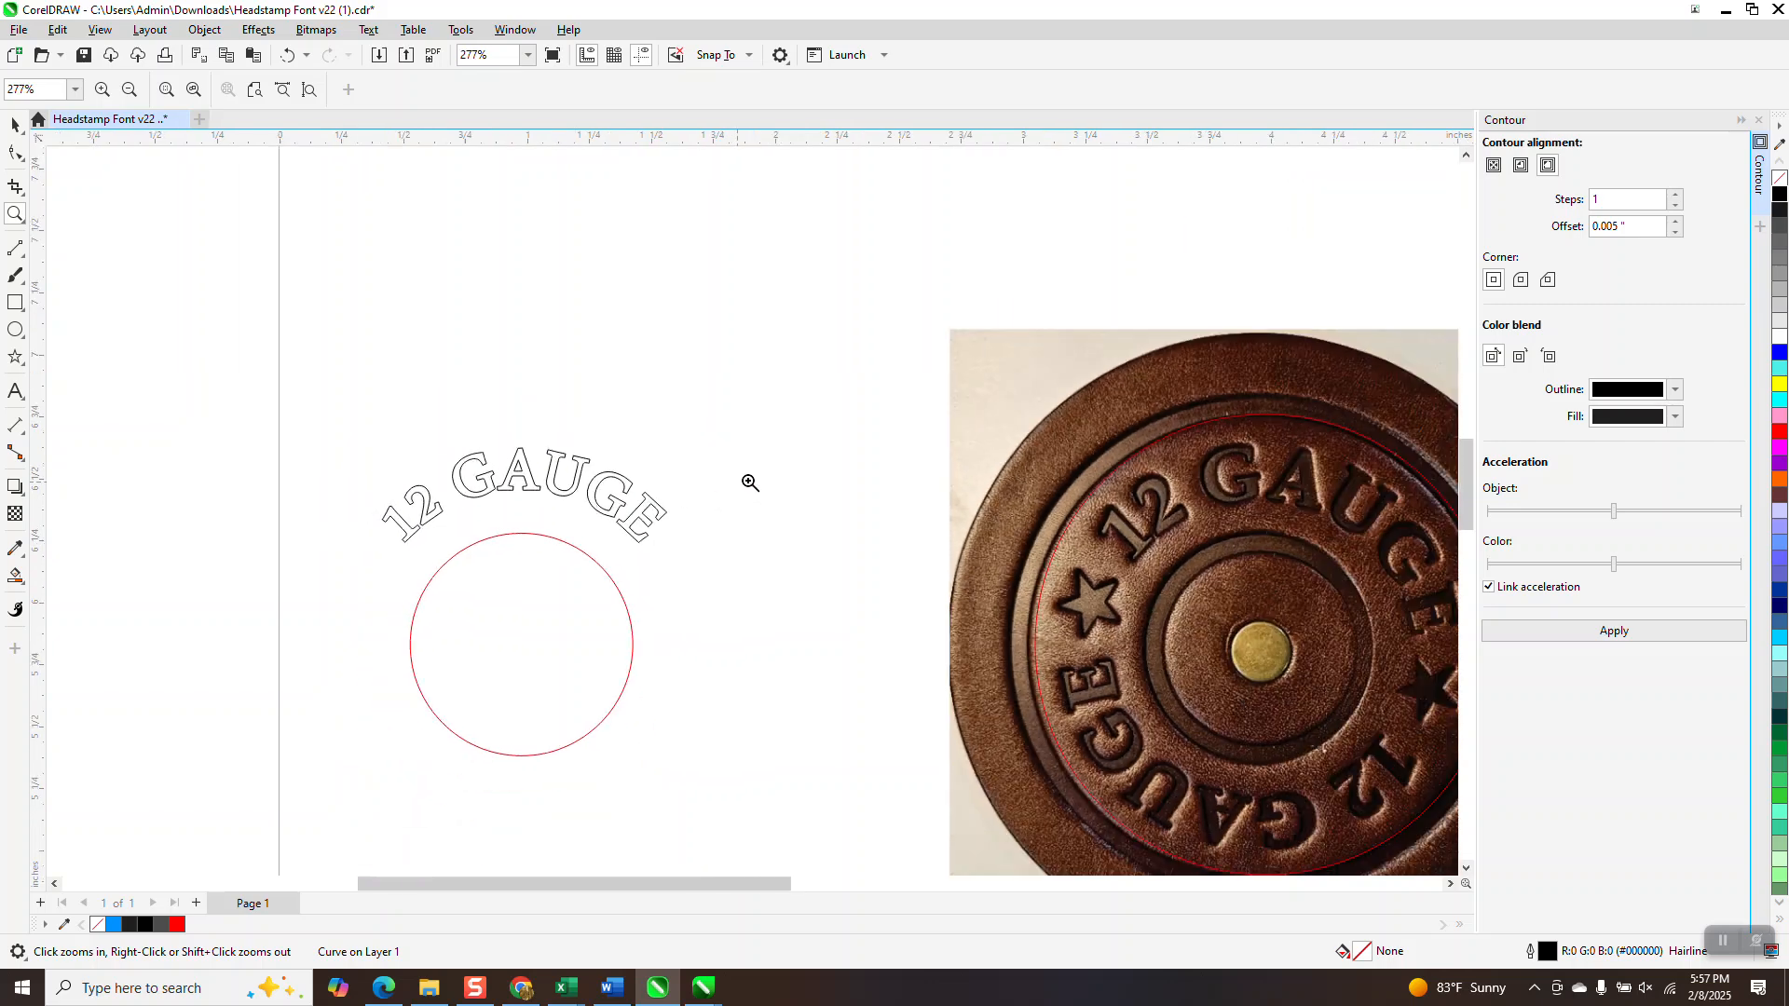
{"action": "left_click", "coordinate": [14, 127]}
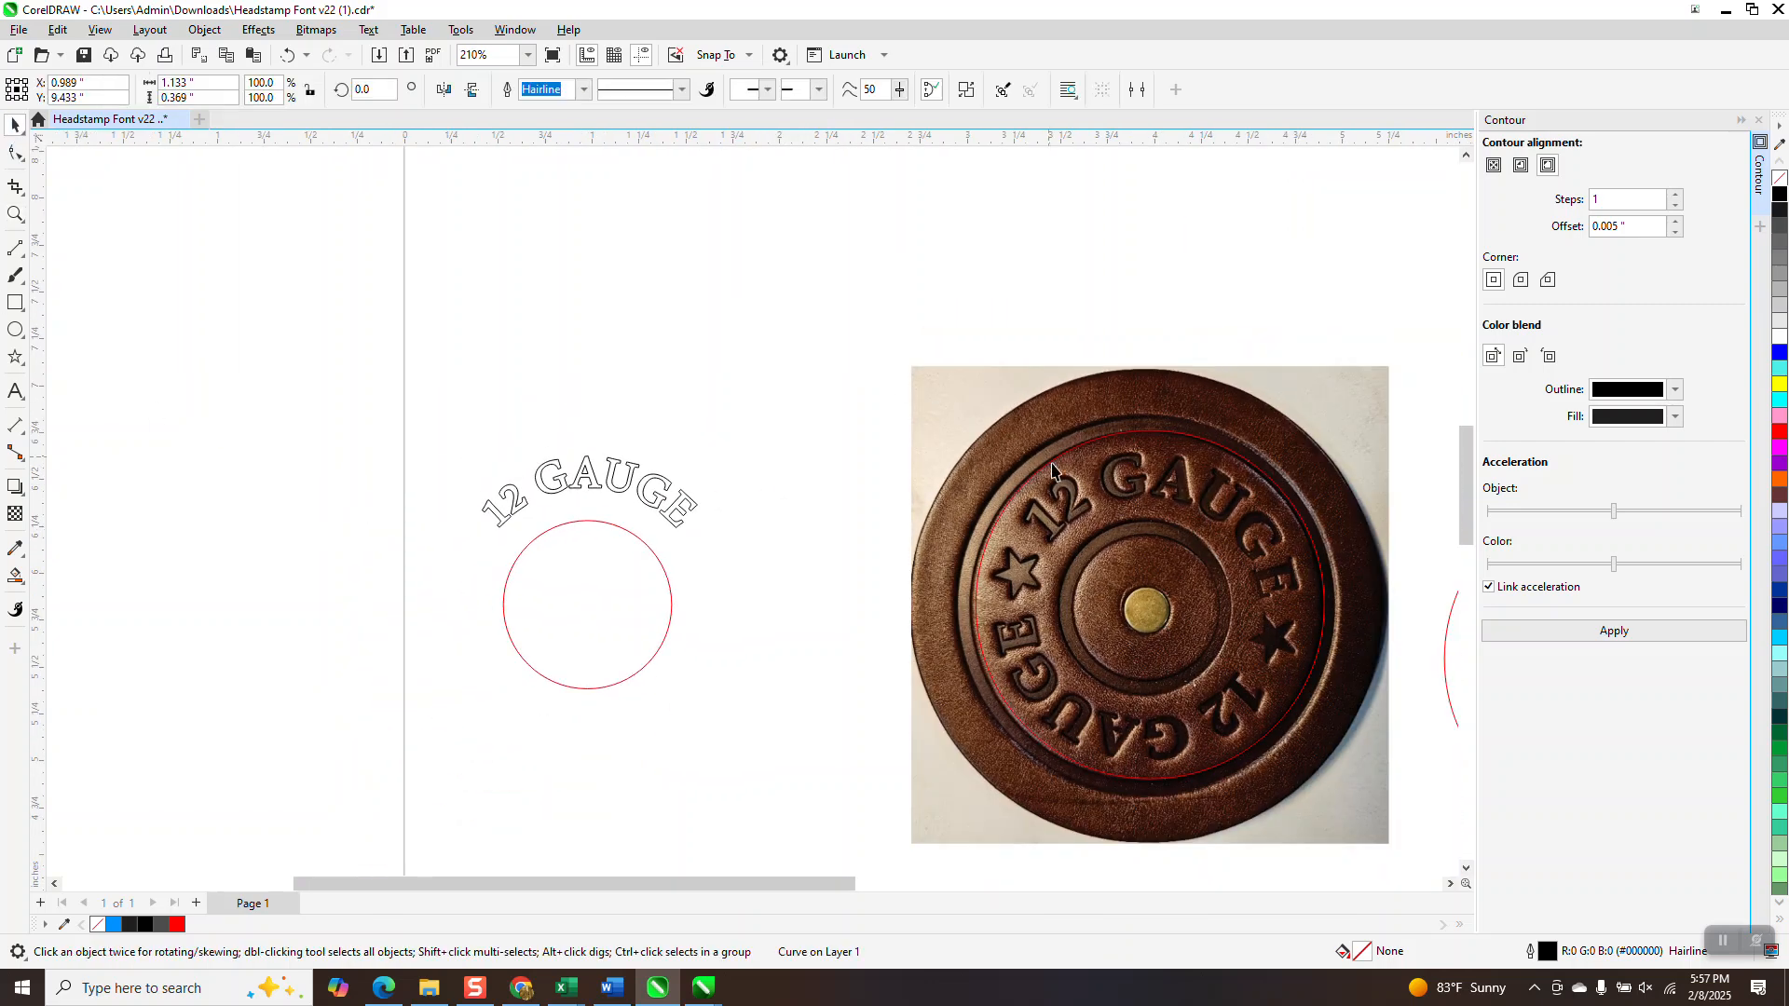
{"action": "left_click_drag", "start_coordinate": [1154, 533], "coordinate": [819, 621]}
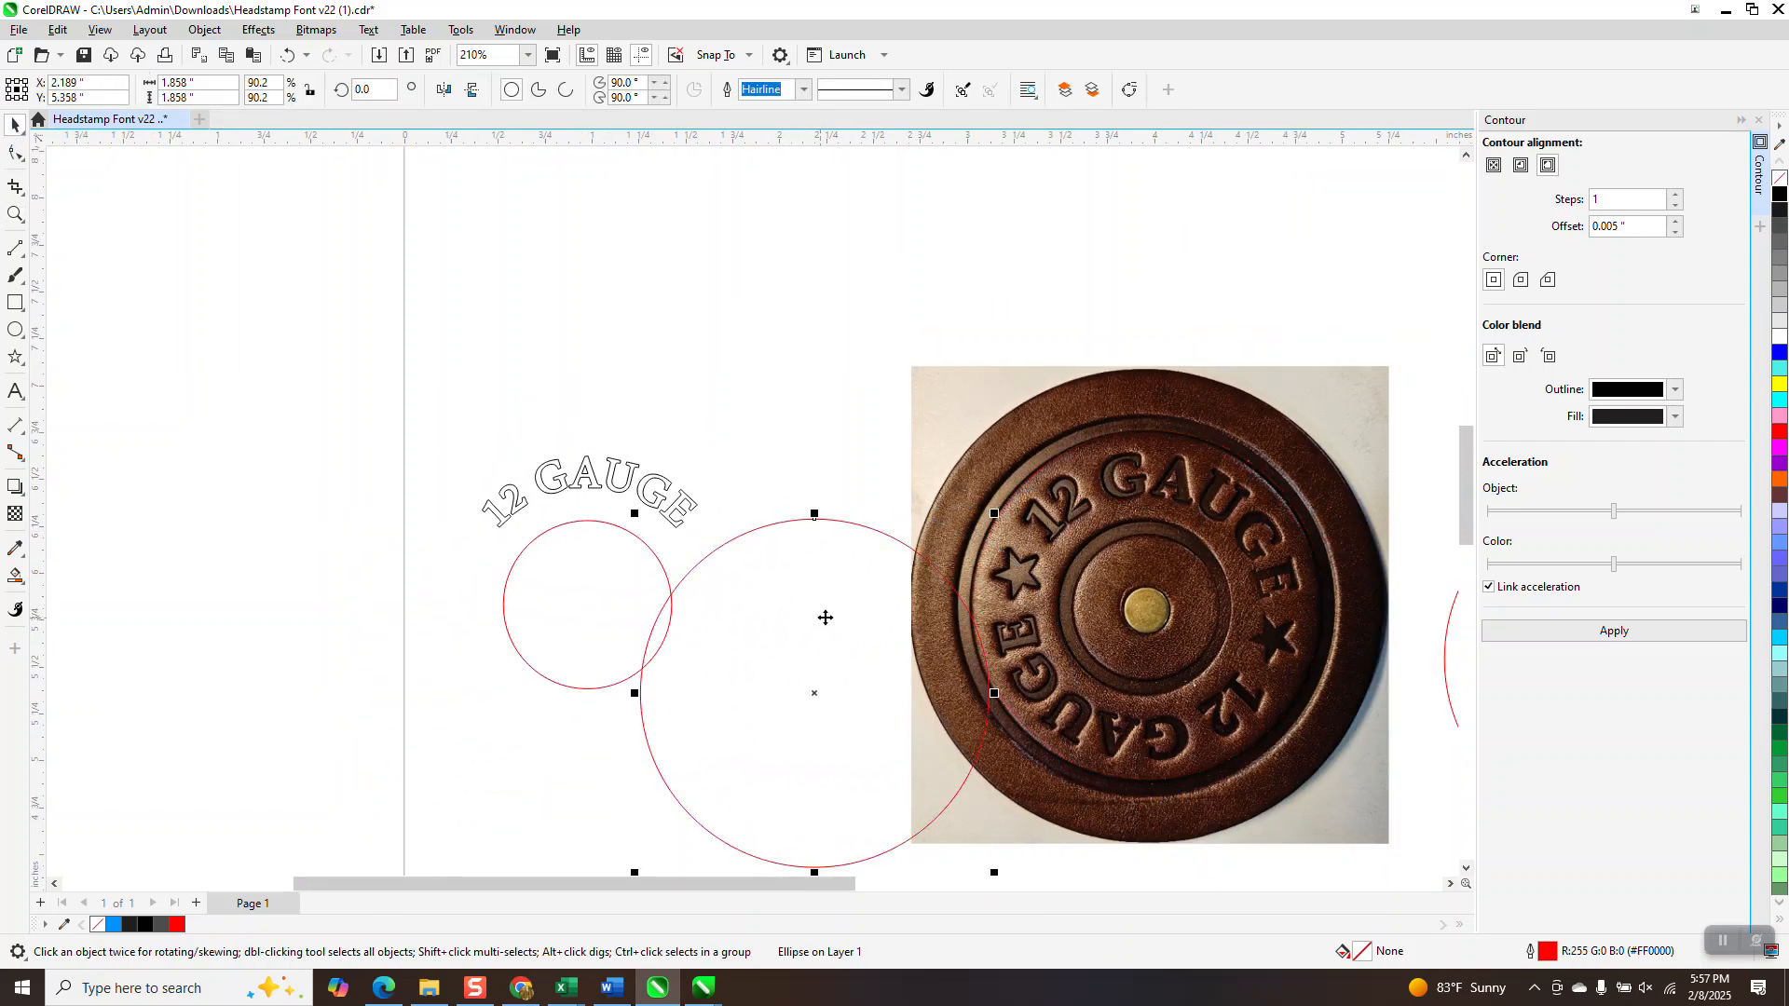
{"action": "key", "text": "Delete"}
Step: Move the coaster photo left so it partly overlaps the contoured 12 GAUGE lettering, then select that lettering
{"action": "left_click_drag", "start_coordinate": [1167, 540], "coordinate": [780, 522]}
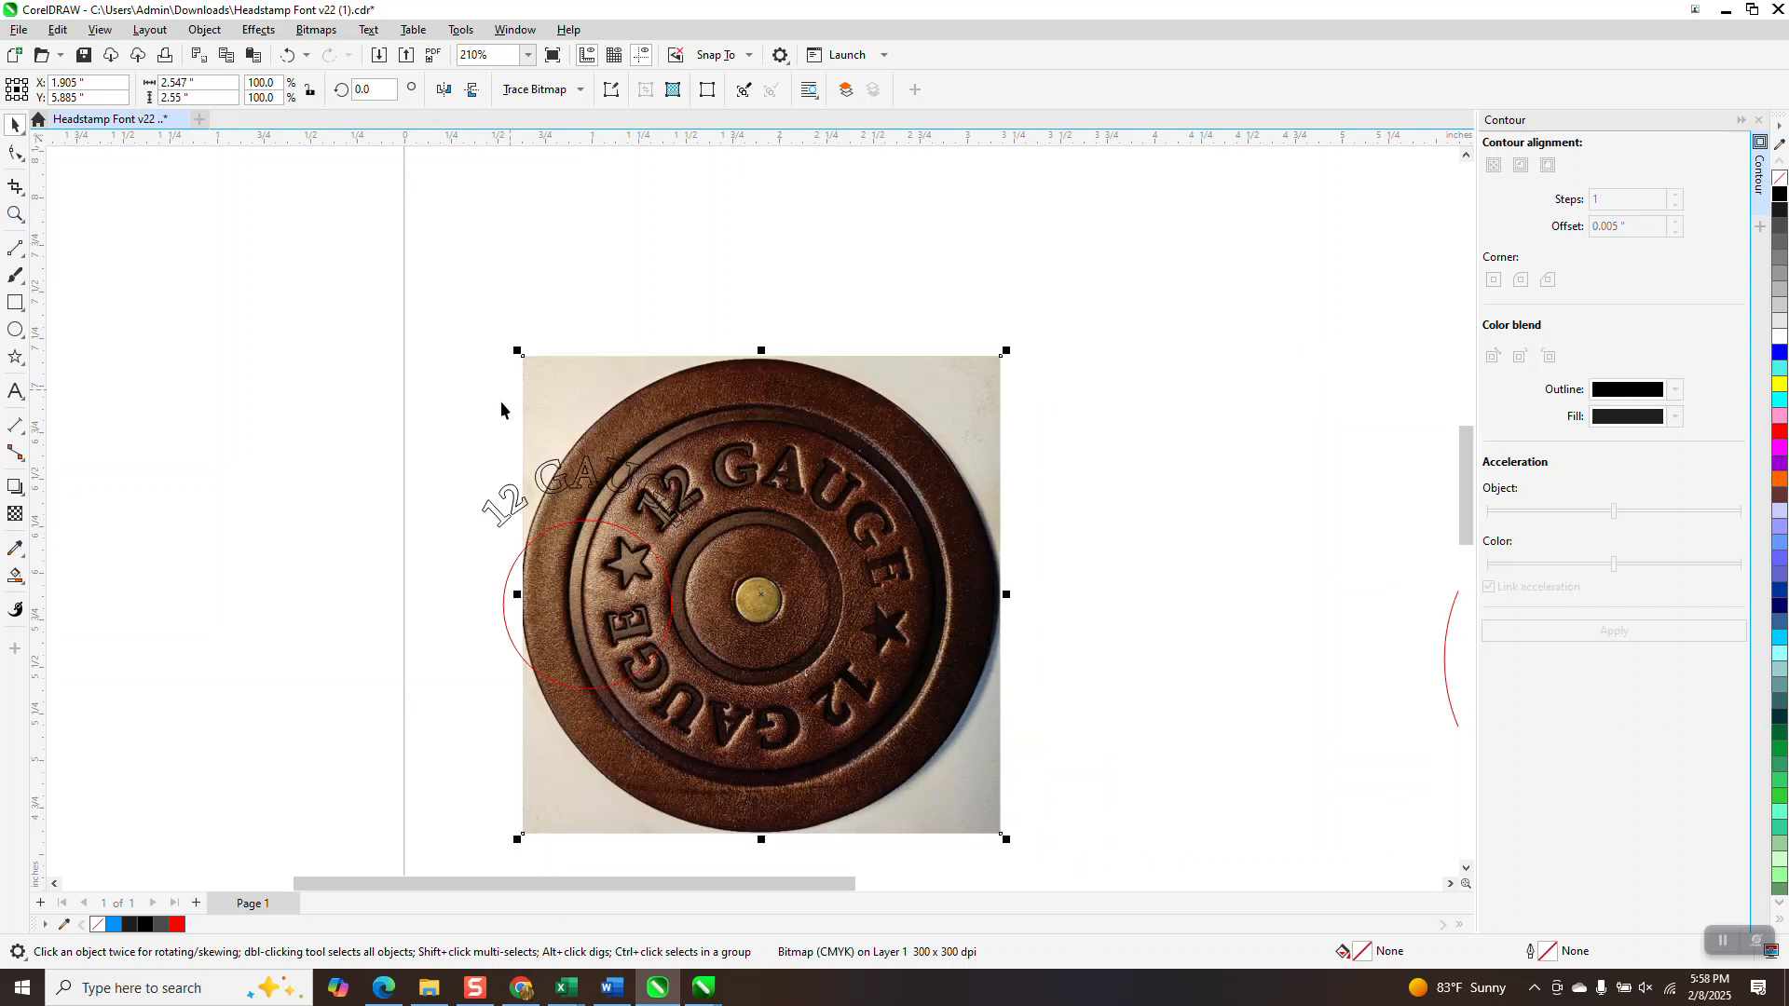
{"action": "left_click", "coordinate": [501, 508]}
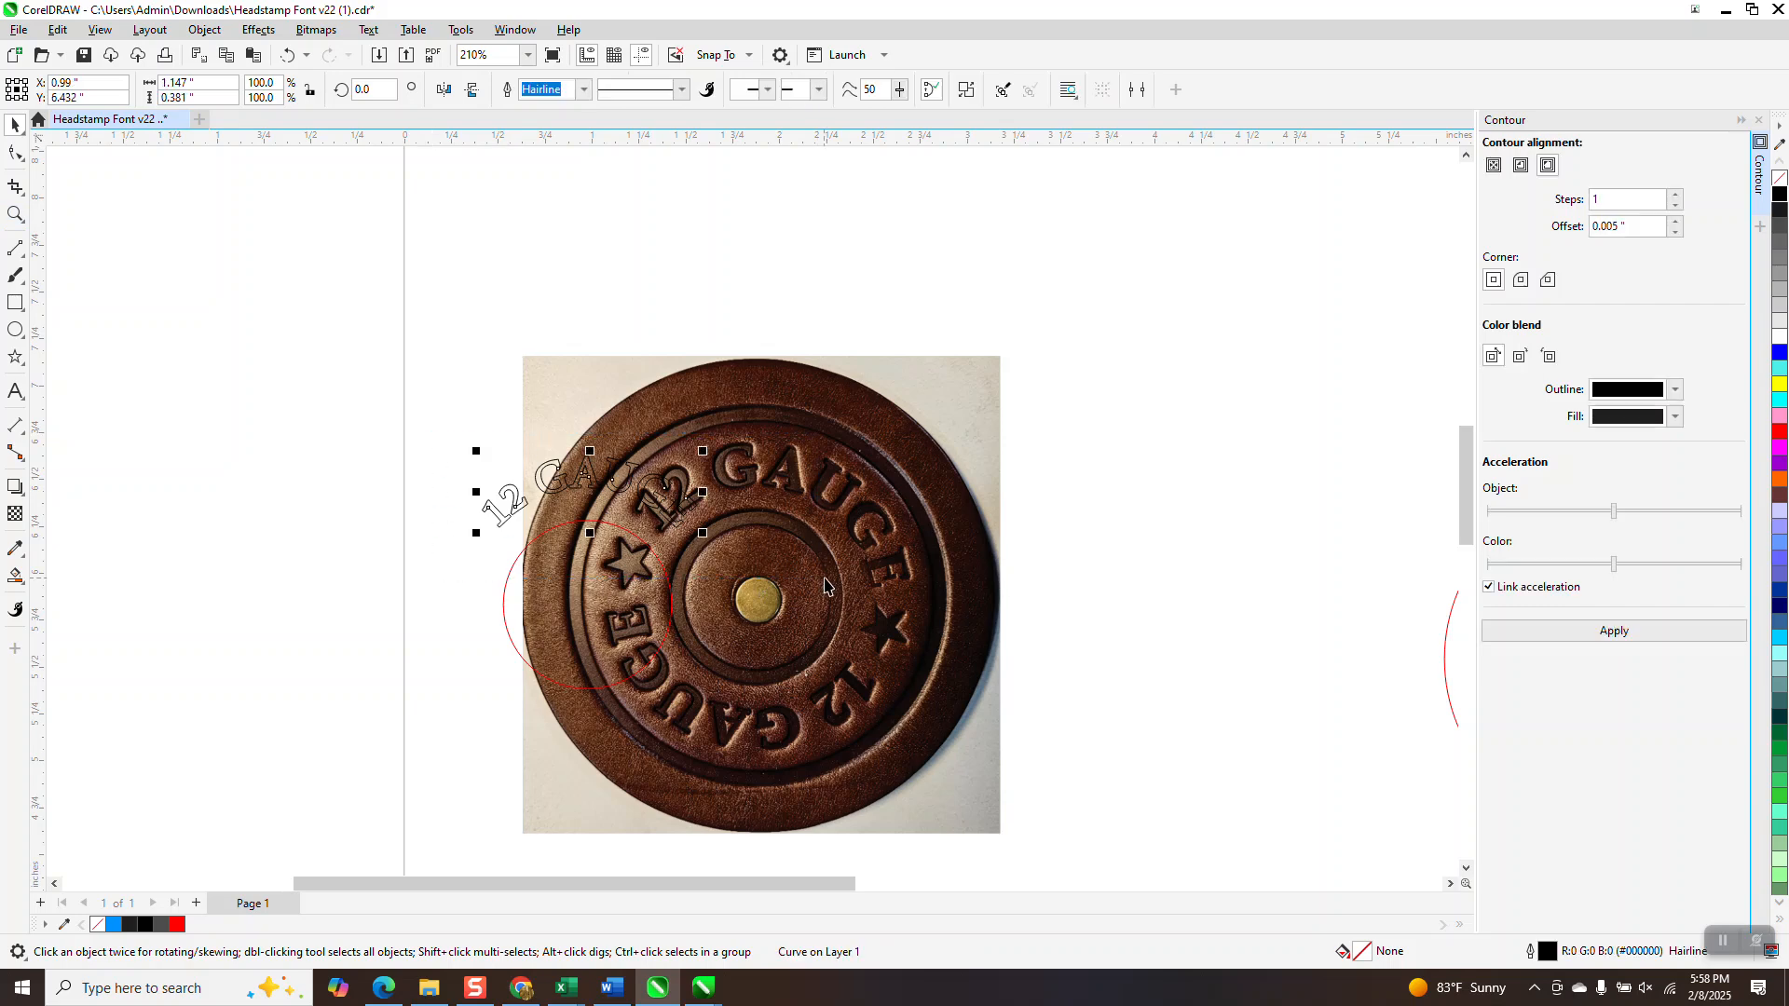
{"action": "left_click", "coordinate": [14, 216]}
{"action": "left_click_drag", "start_coordinate": [408, 387], "coordinate": [943, 690]}
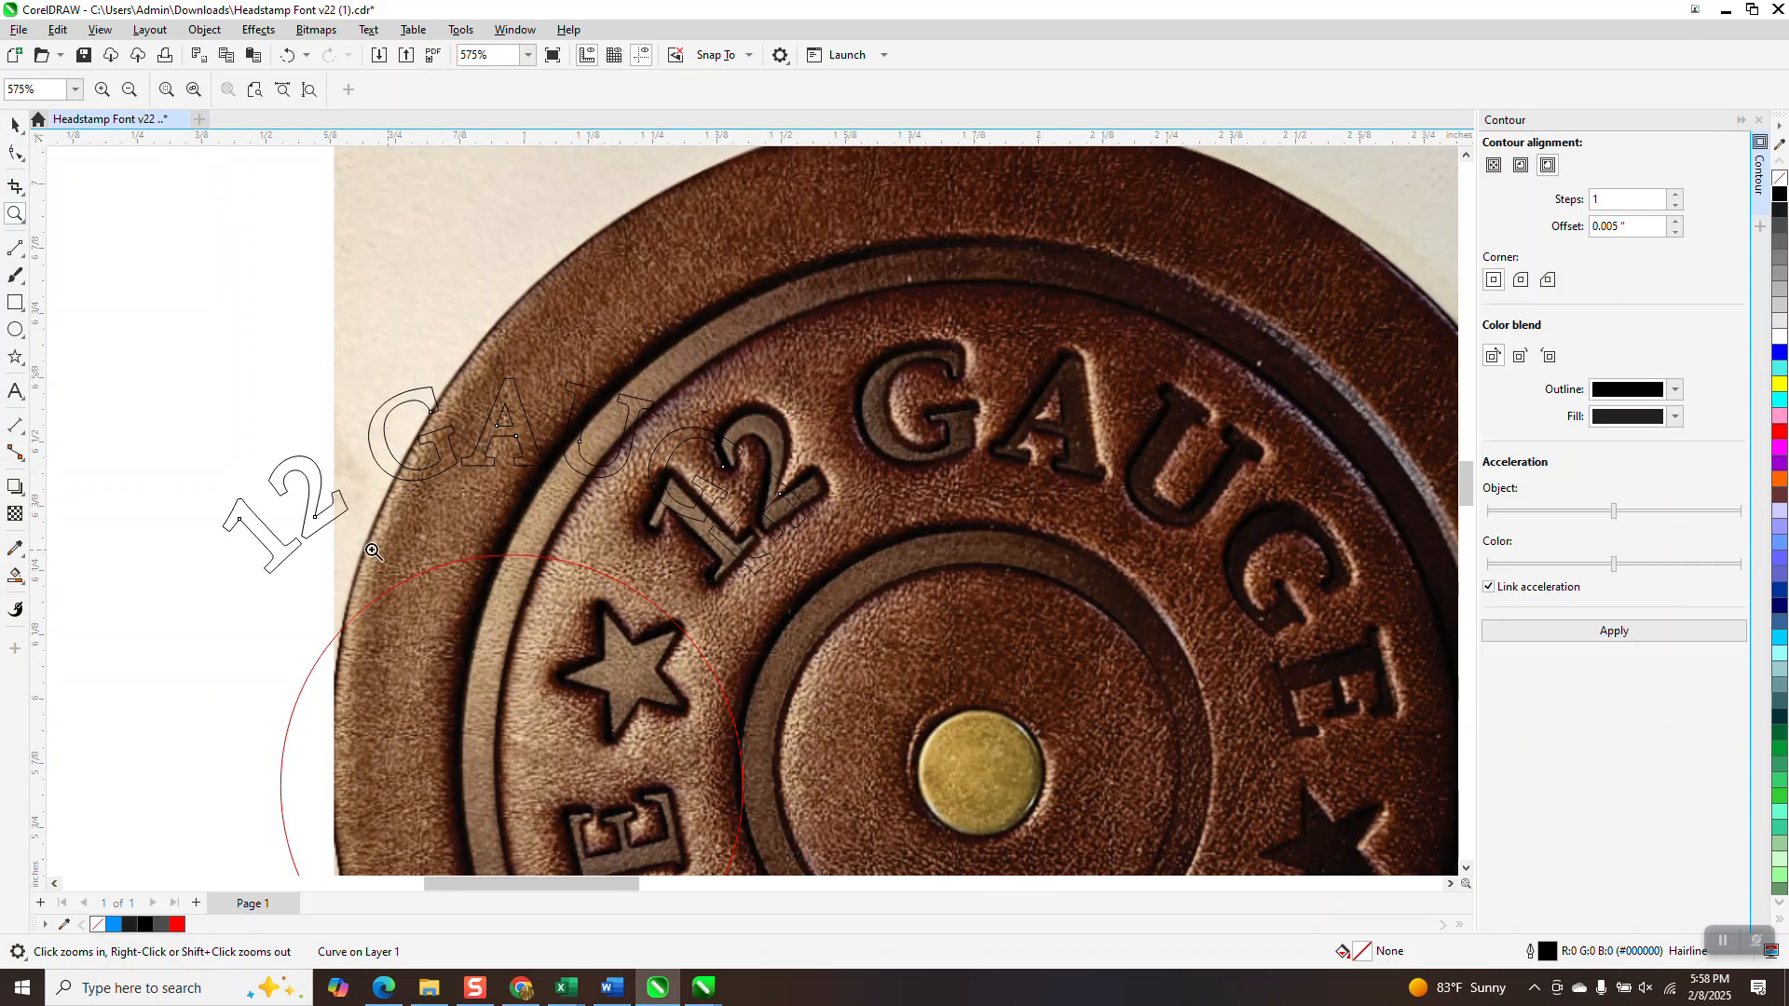
Step: Delete the extra nodes at the peak and along the flag of the 1, and make the flag's outer edge a straight line
{"action": "left_click_drag", "start_coordinate": [218, 465], "coordinate": [317, 557]}
{"action": "scroll", "coordinate": [332, 467], "scroll_direction": "down", "scroll_amount": 5}
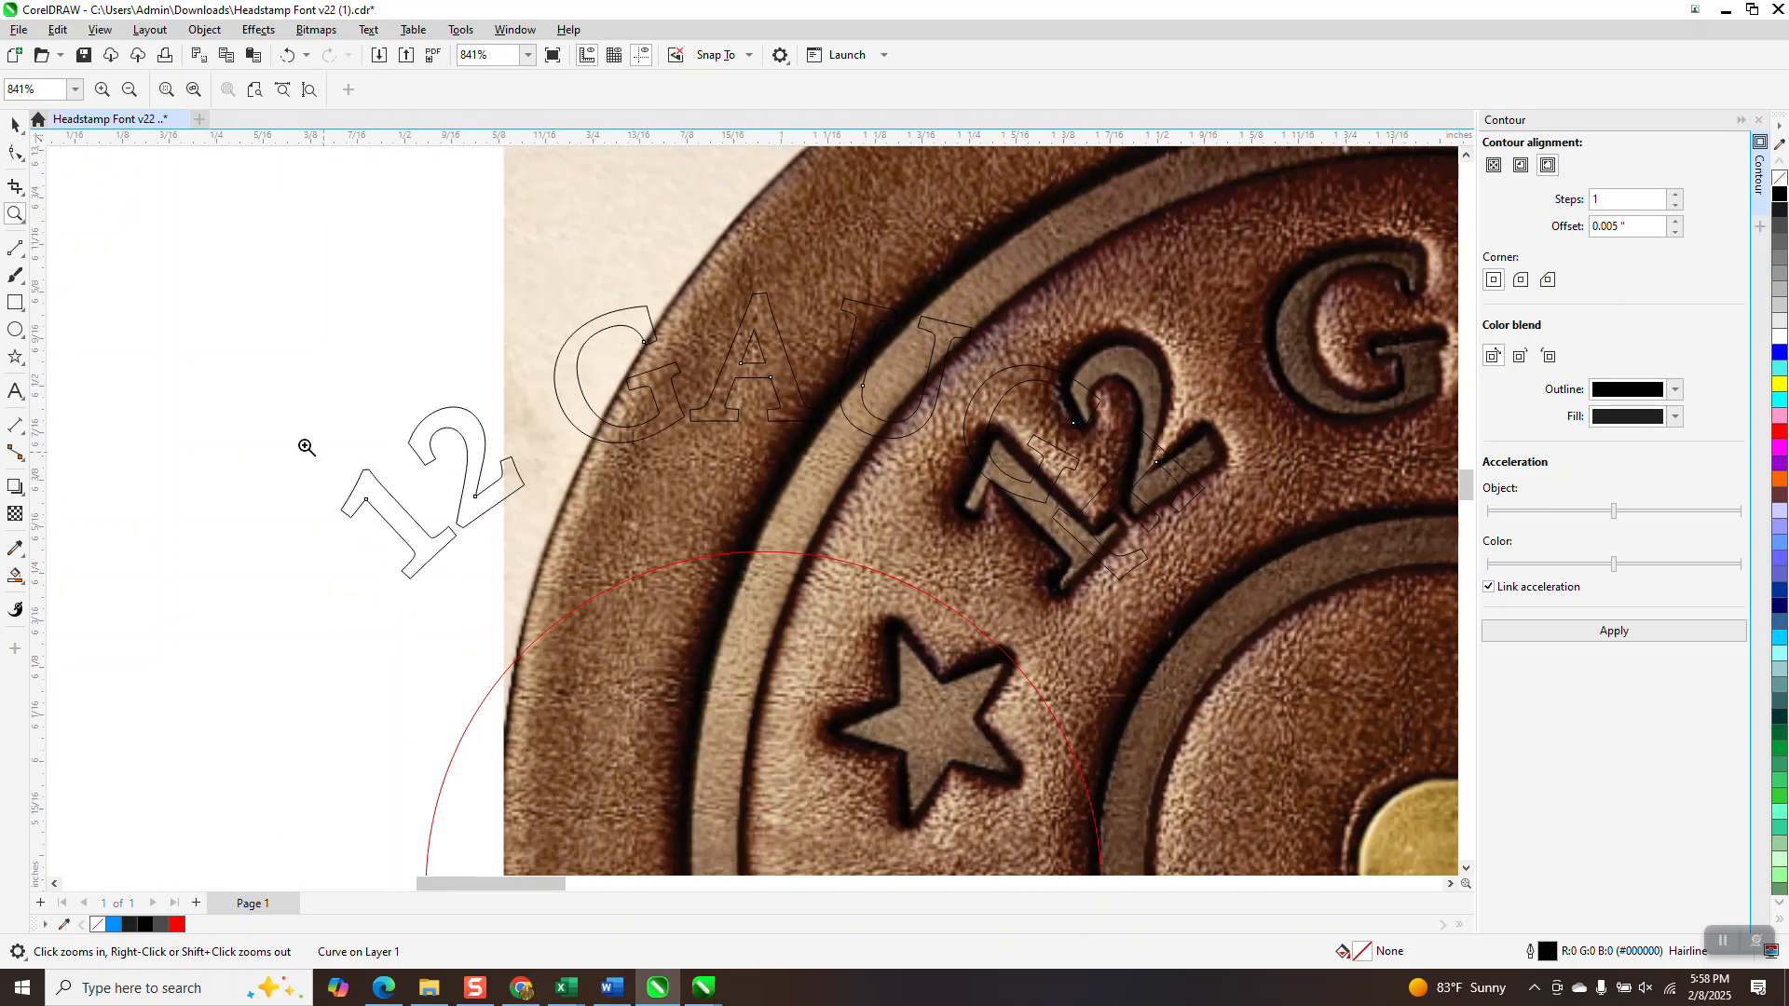
{"action": "left_click_drag", "start_coordinate": [264, 420], "coordinate": [481, 554]}
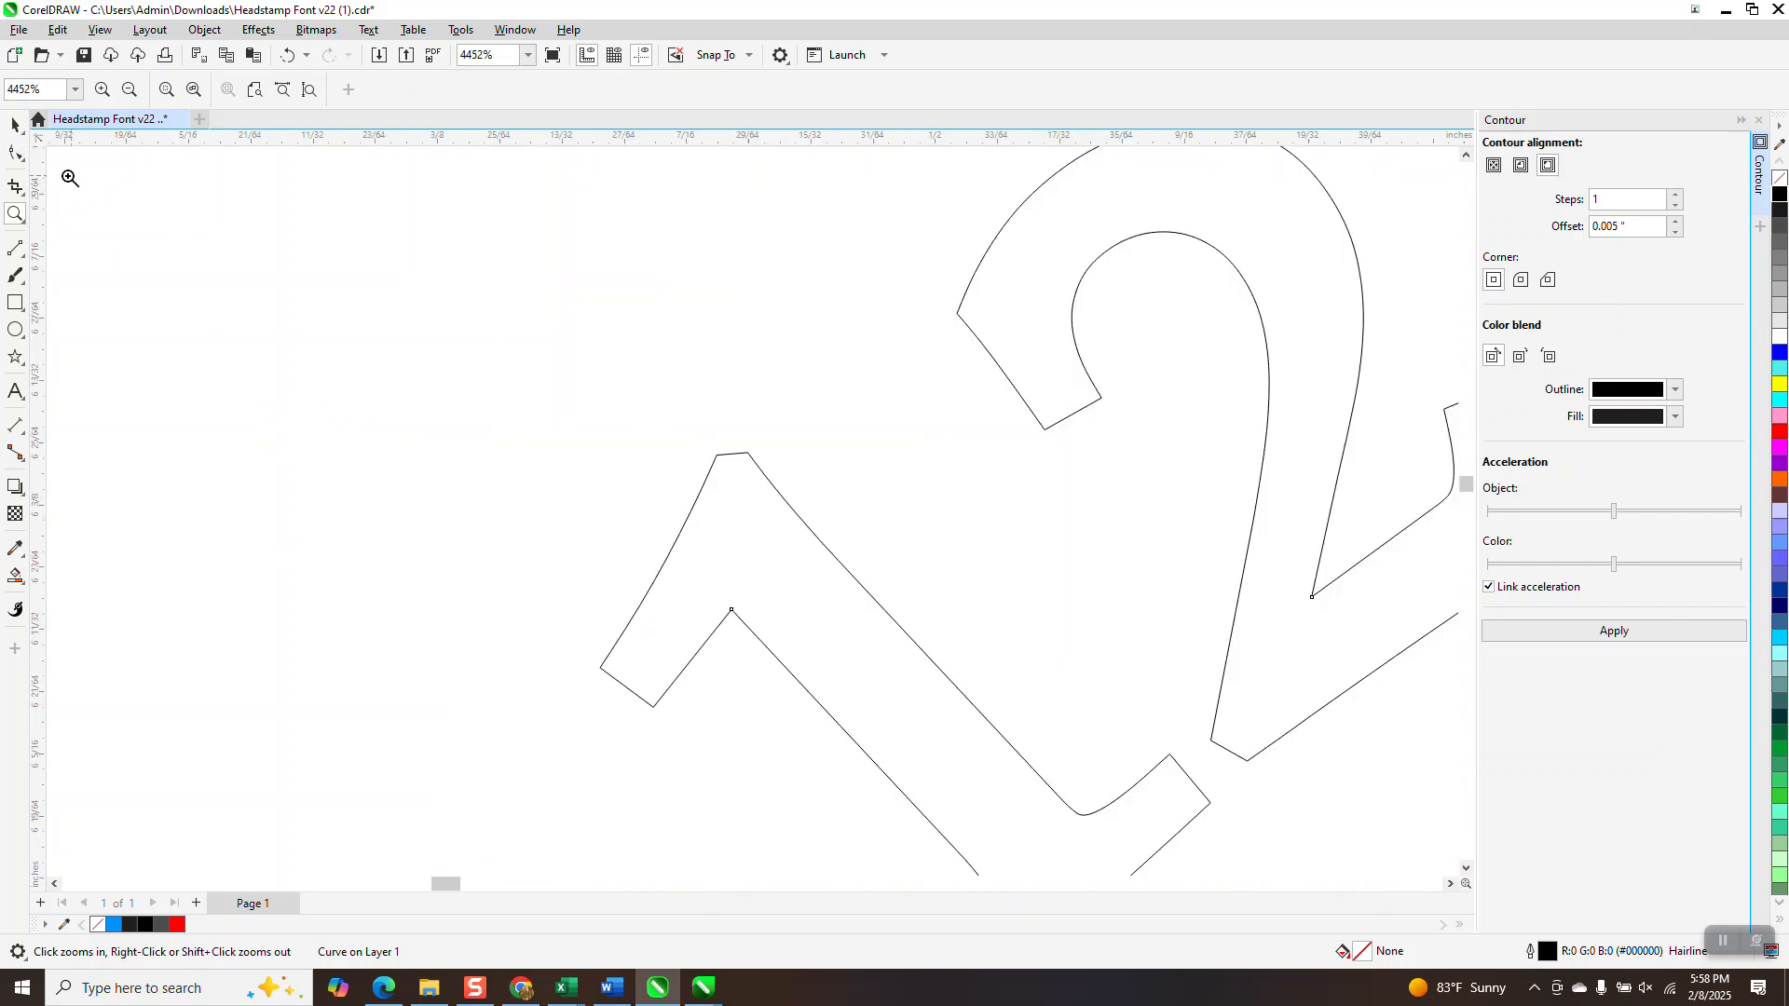
{"action": "left_click", "coordinate": [21, 154]}
{"action": "left_click_drag", "start_coordinate": [721, 464], "coordinate": [651, 572]}
{"action": "key", "text": "Delete"}
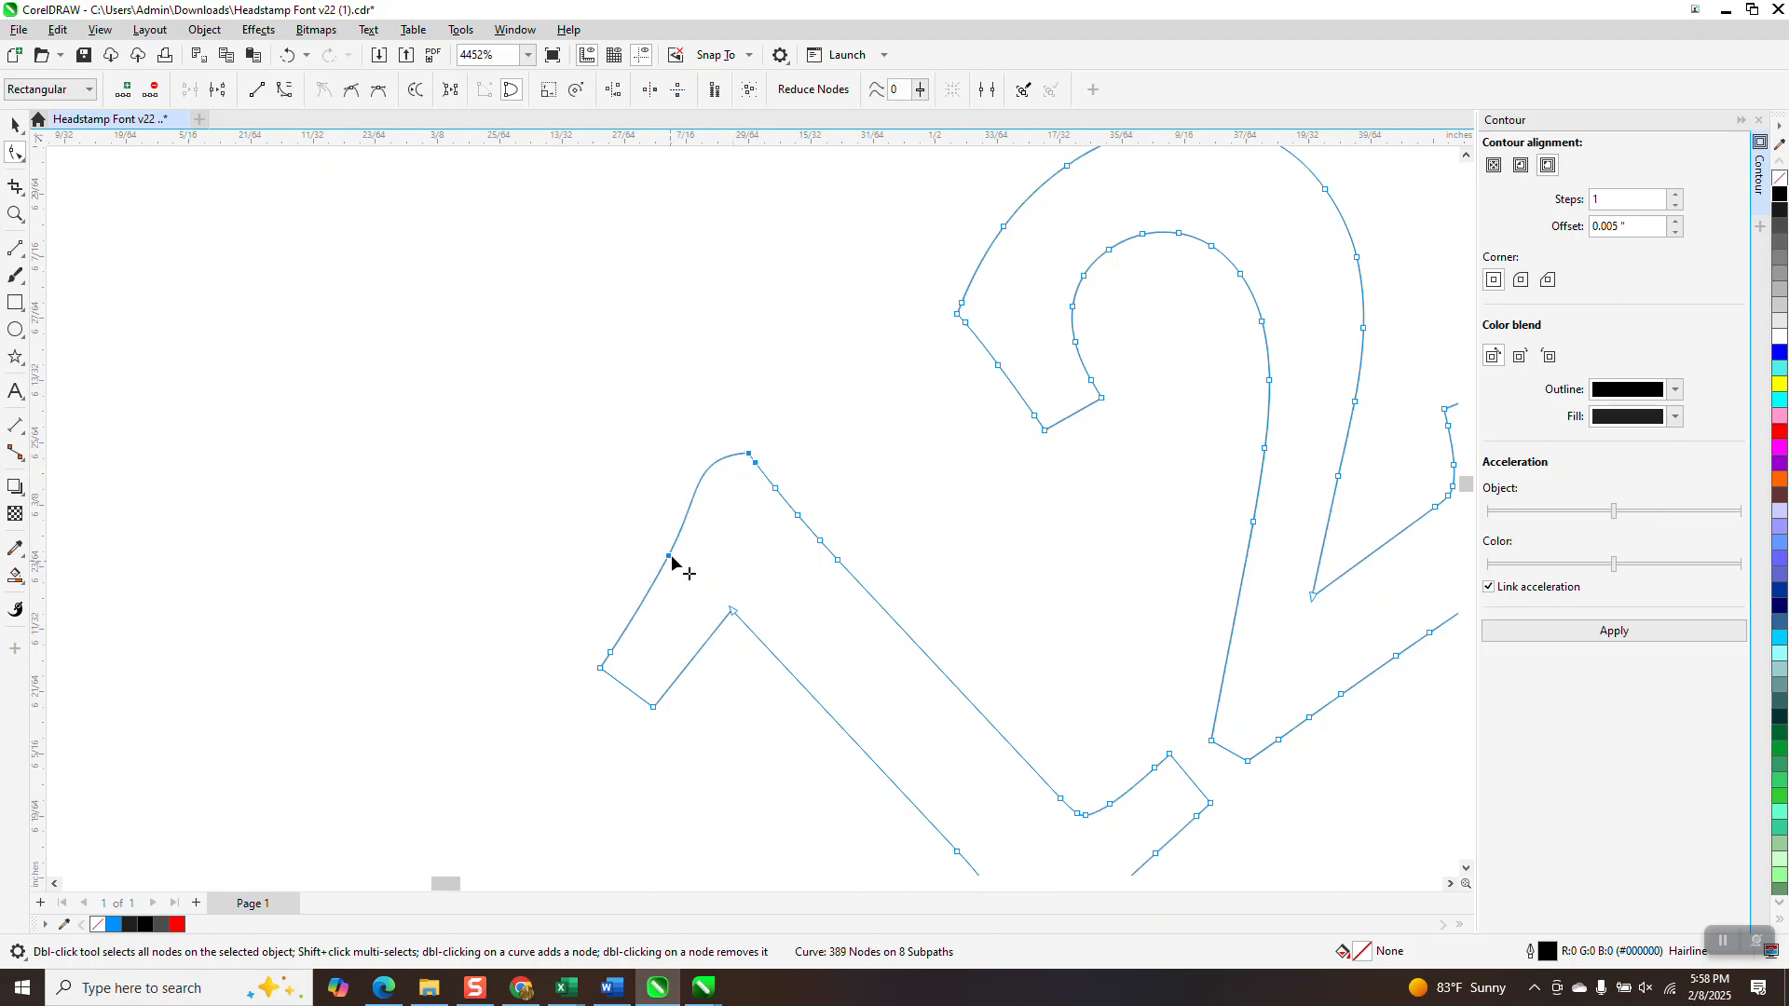
{"action": "right_click", "coordinate": [671, 557]}
{"action": "left_click", "coordinate": [774, 665]}
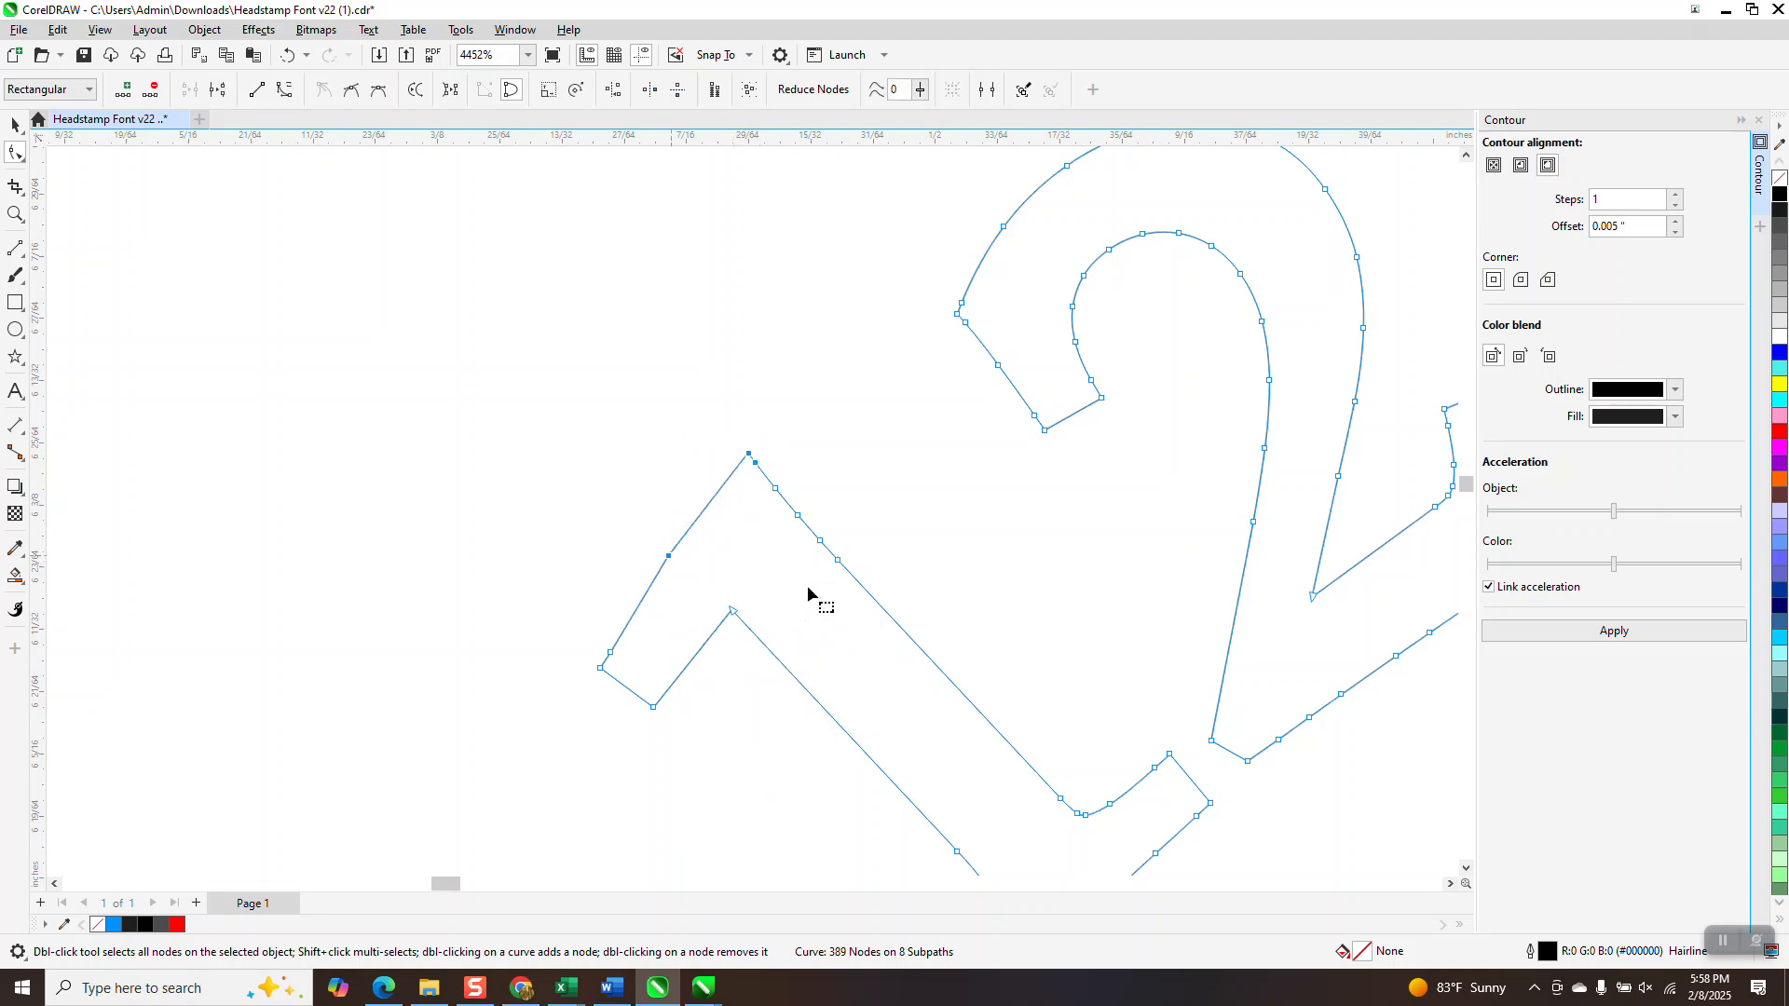
{"action": "left_click_drag", "start_coordinate": [635, 533], "coordinate": [690, 588]}
{"action": "key", "text": "Delete"}
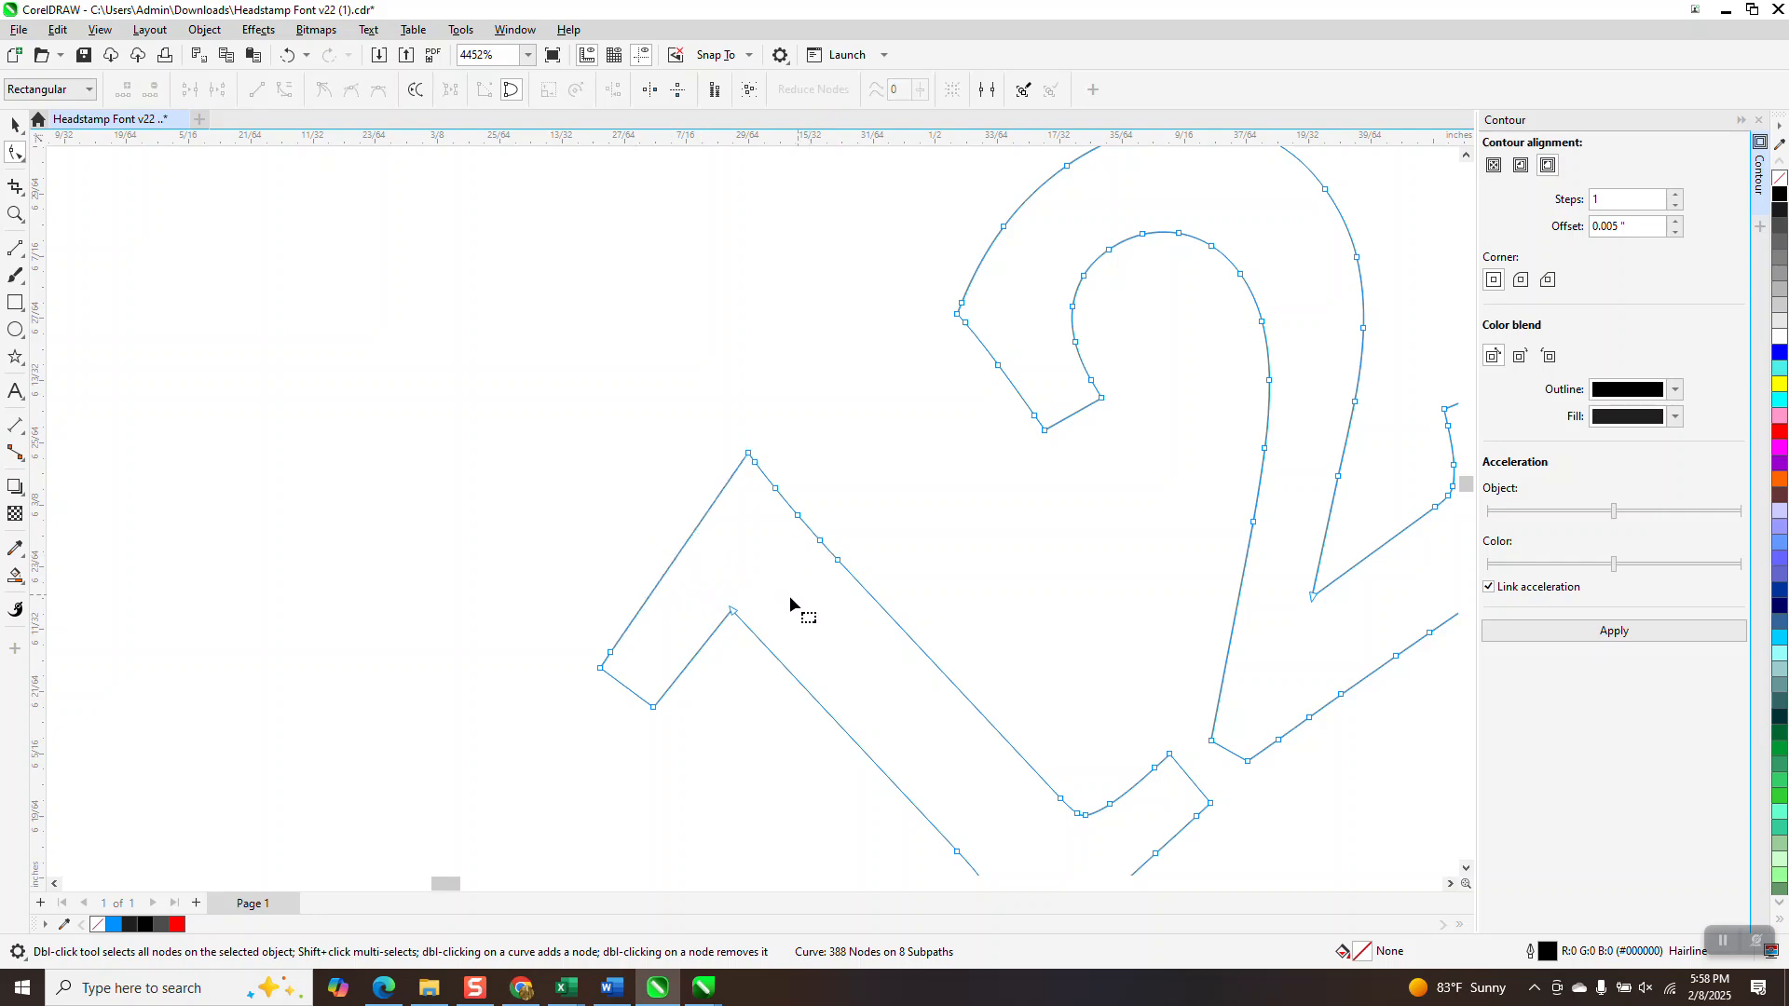
Step: Compare the shape of the flag on the photo's 1 with the edited outline of the 1
{"action": "scroll", "coordinate": [591, 485], "scroll_direction": "down", "scroll_amount": 5}
{"action": "scroll", "coordinate": [597, 490], "scroll_direction": "down", "scroll_amount": 1}
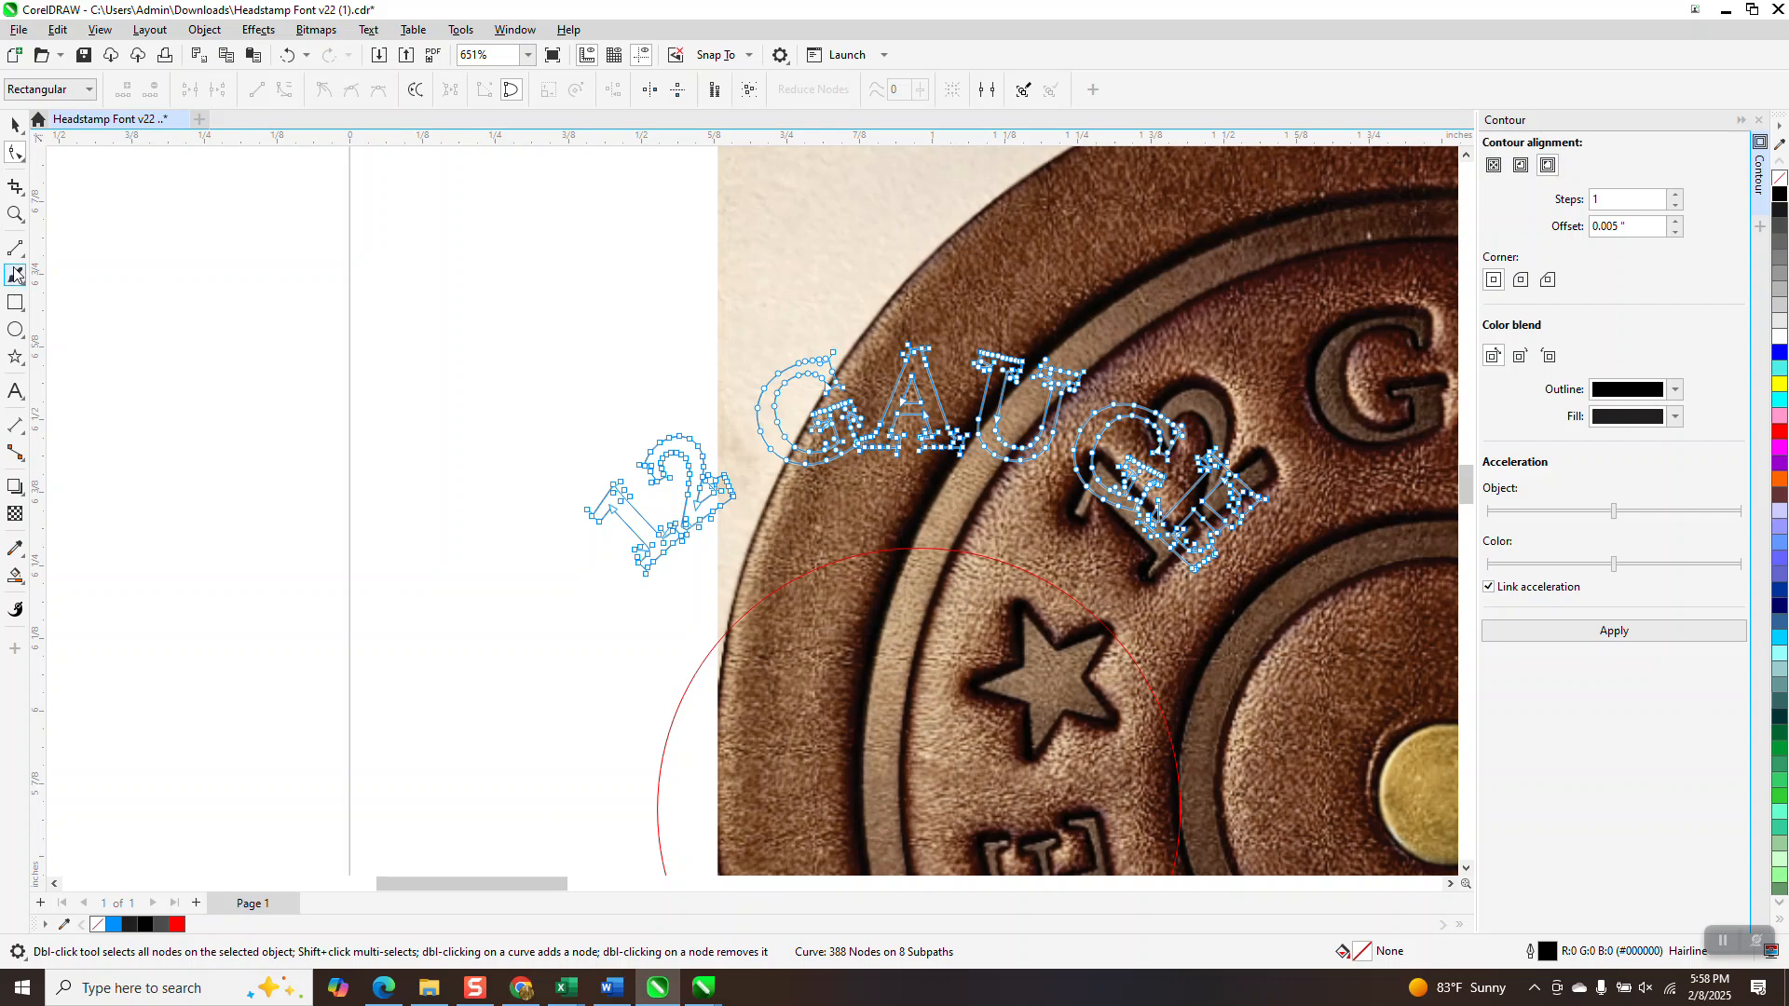
{"action": "left_click", "coordinate": [15, 213]}
{"action": "left_click_drag", "start_coordinate": [1067, 455], "coordinate": [1165, 542]}
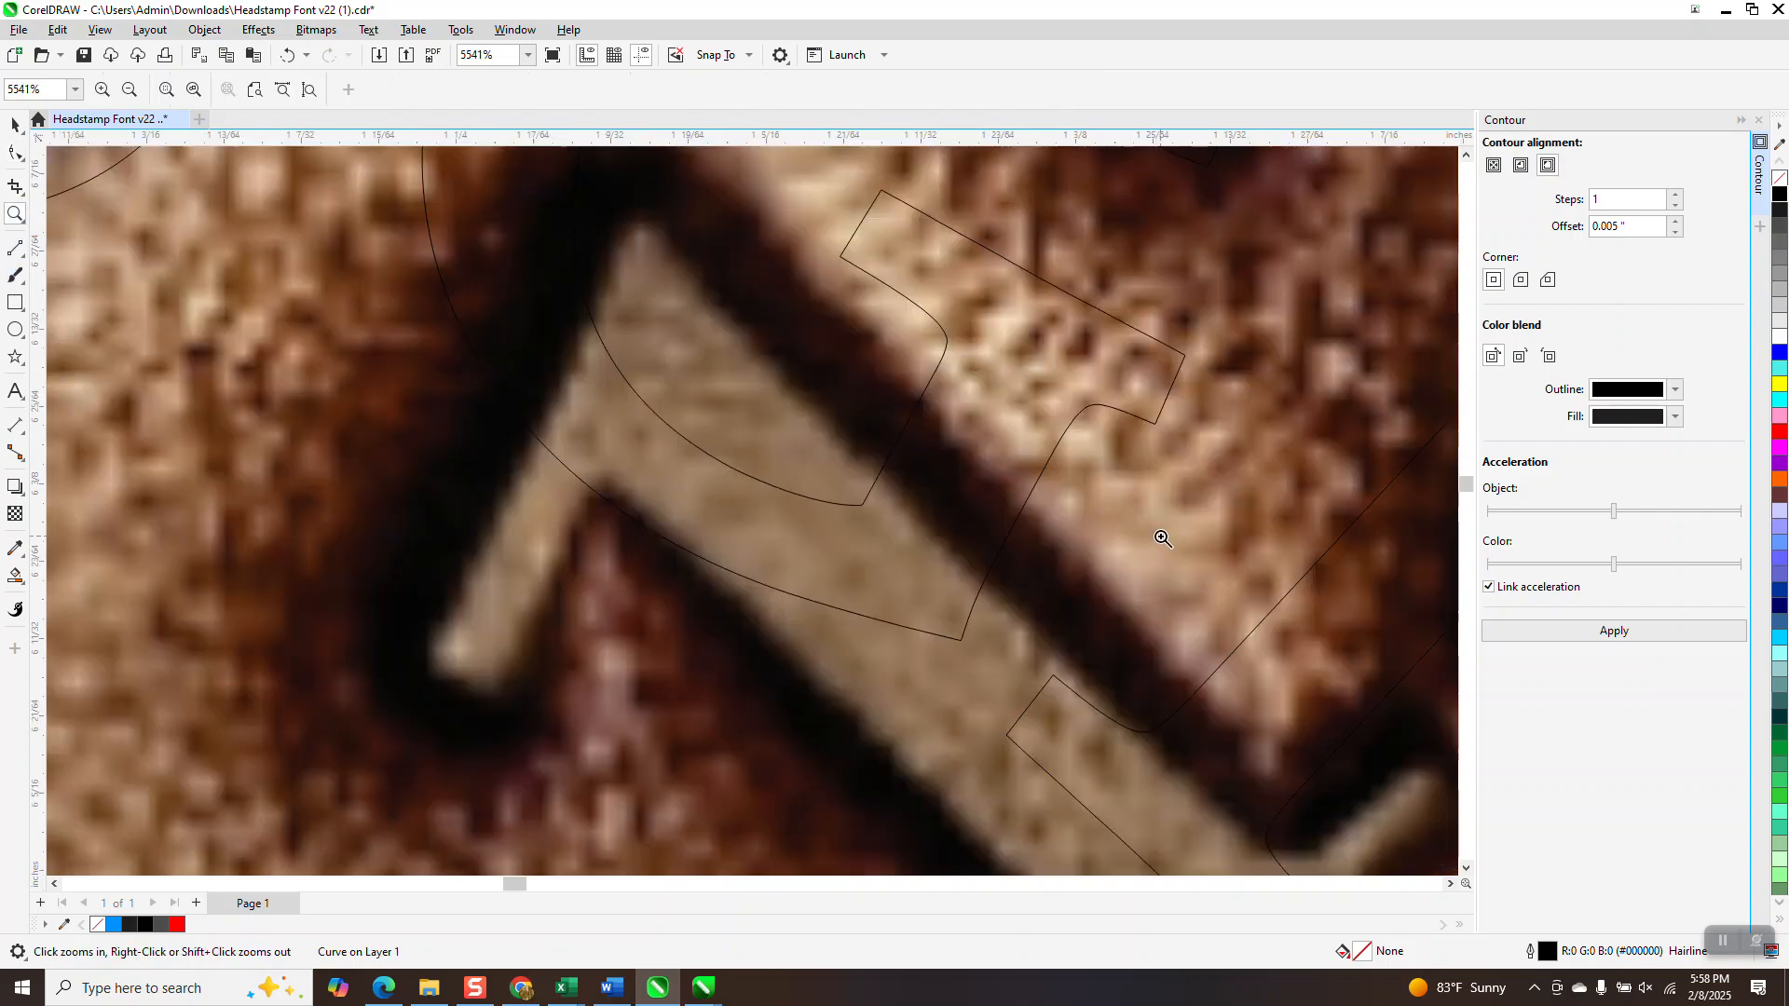
{"action": "scroll", "coordinate": [577, 446], "scroll_direction": "down", "scroll_amount": 8}
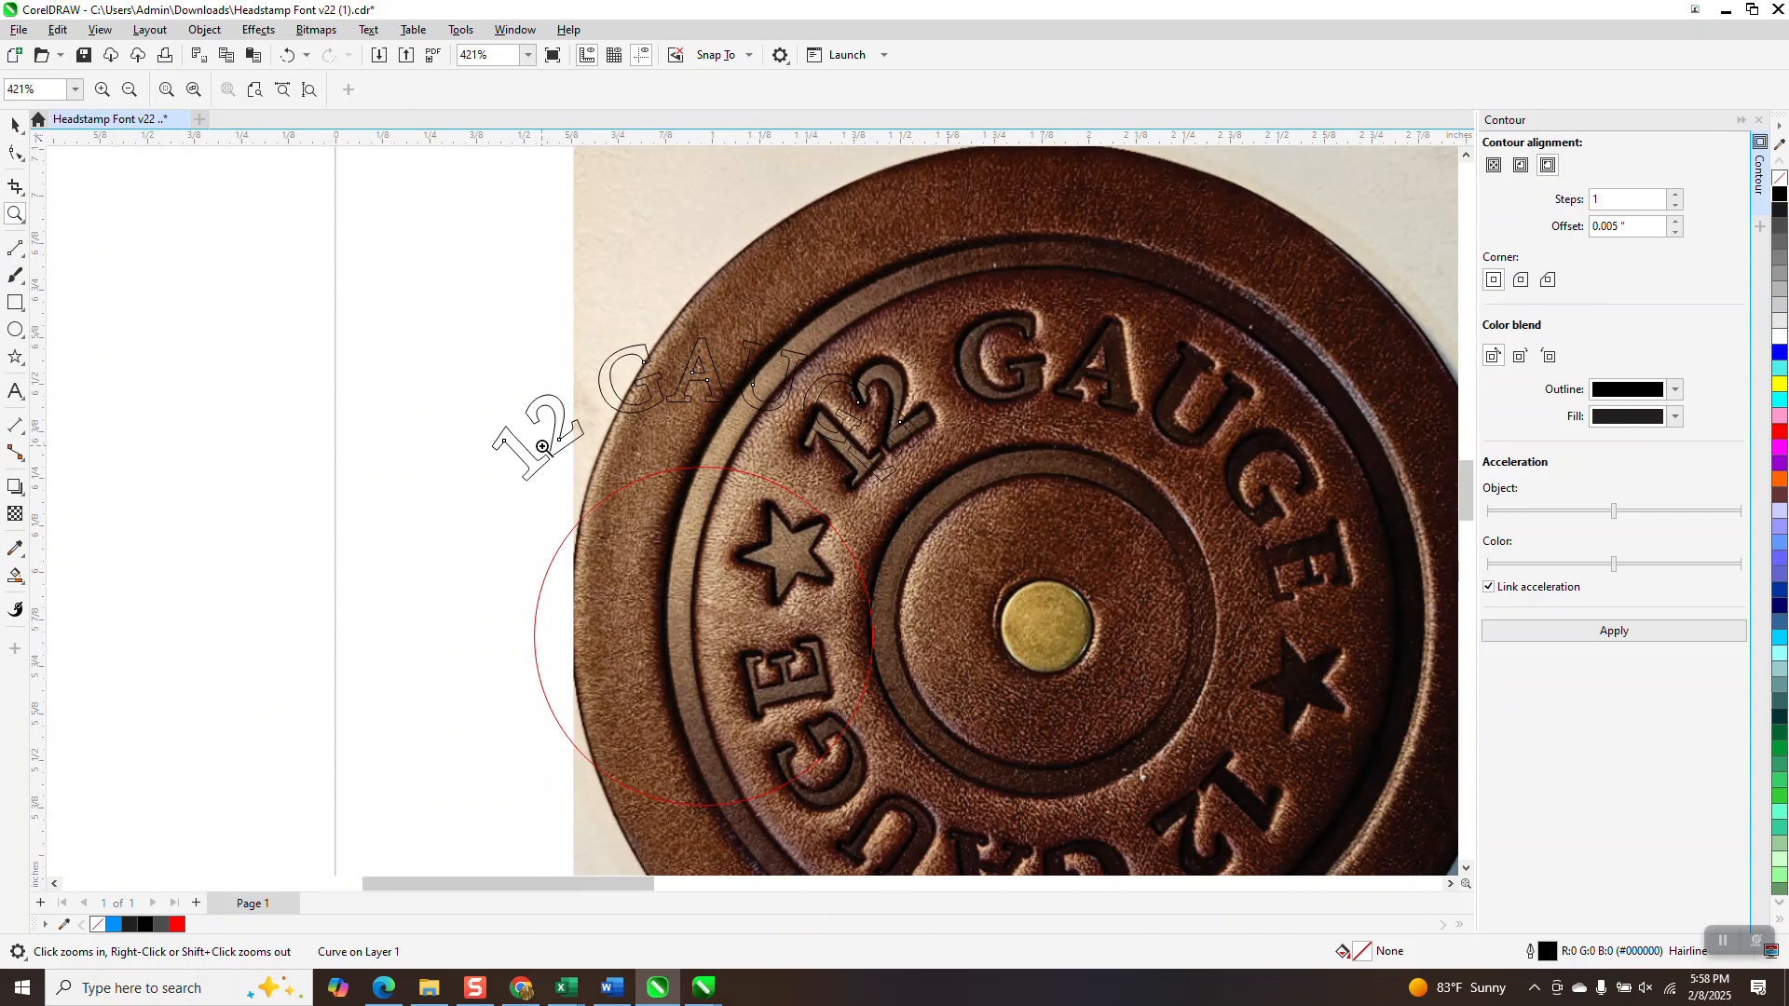
{"action": "left_click_drag", "start_coordinate": [491, 448], "coordinate": [606, 492]}
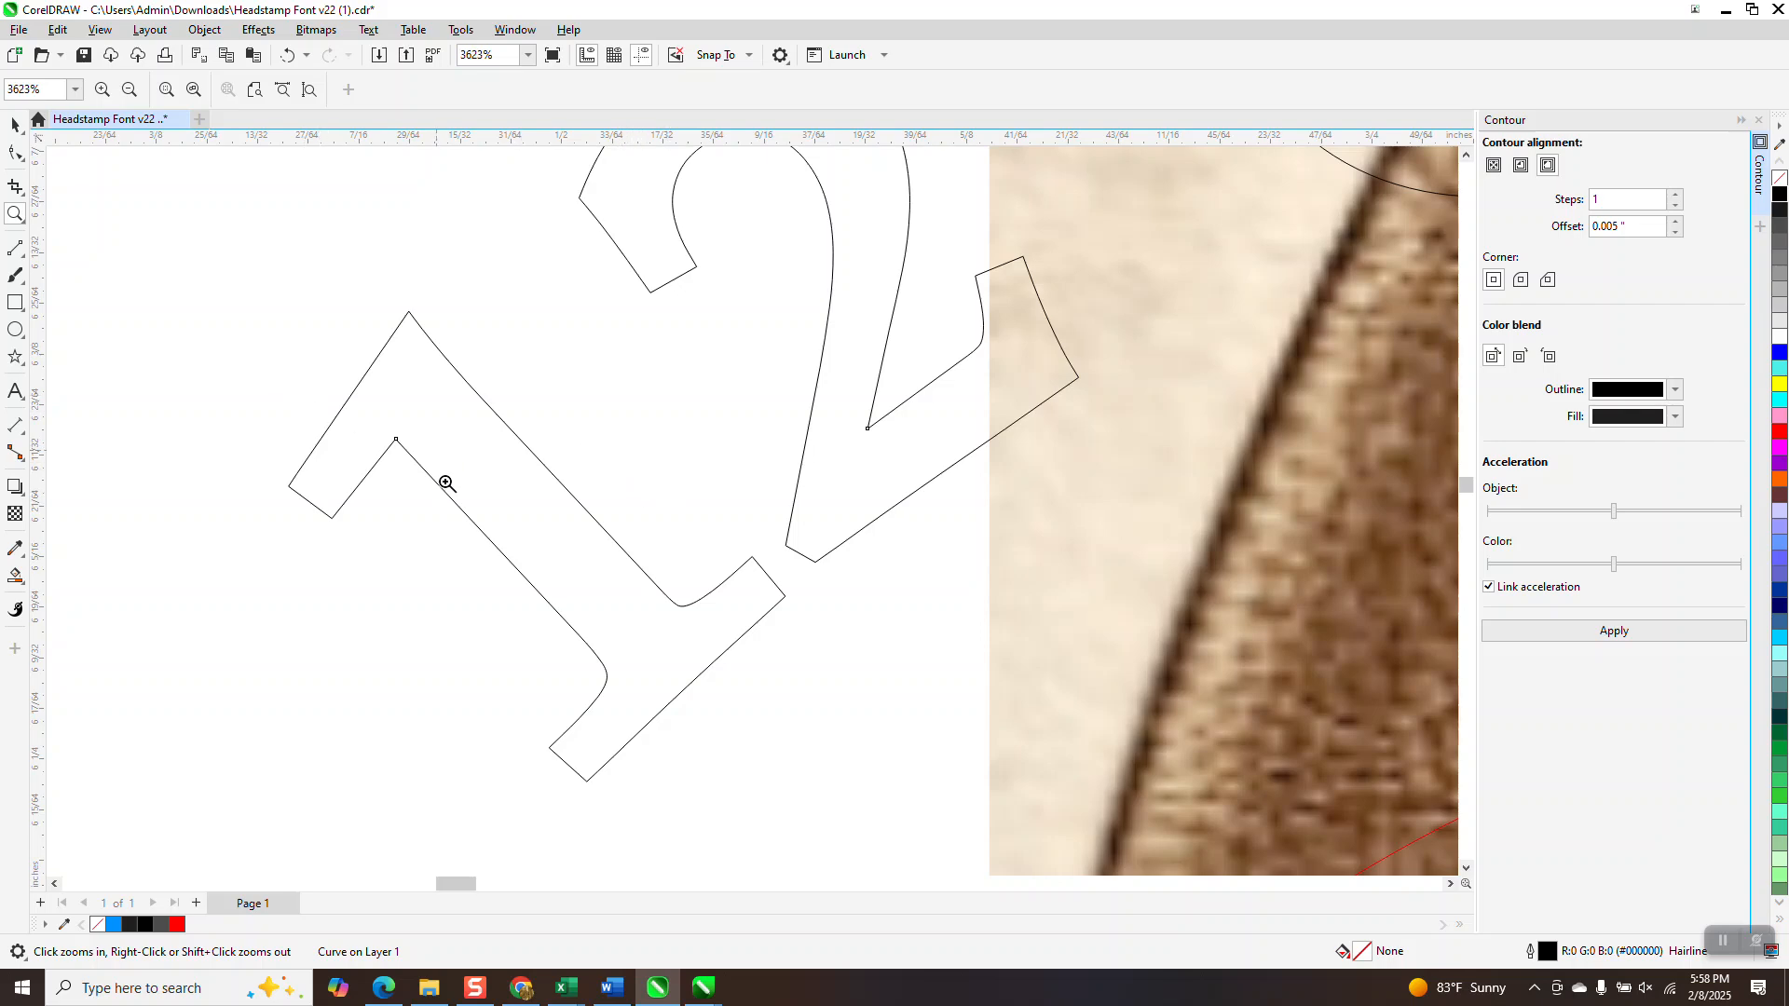
{"action": "scroll", "coordinate": [695, 570], "scroll_direction": "down", "scroll_amount": 5}
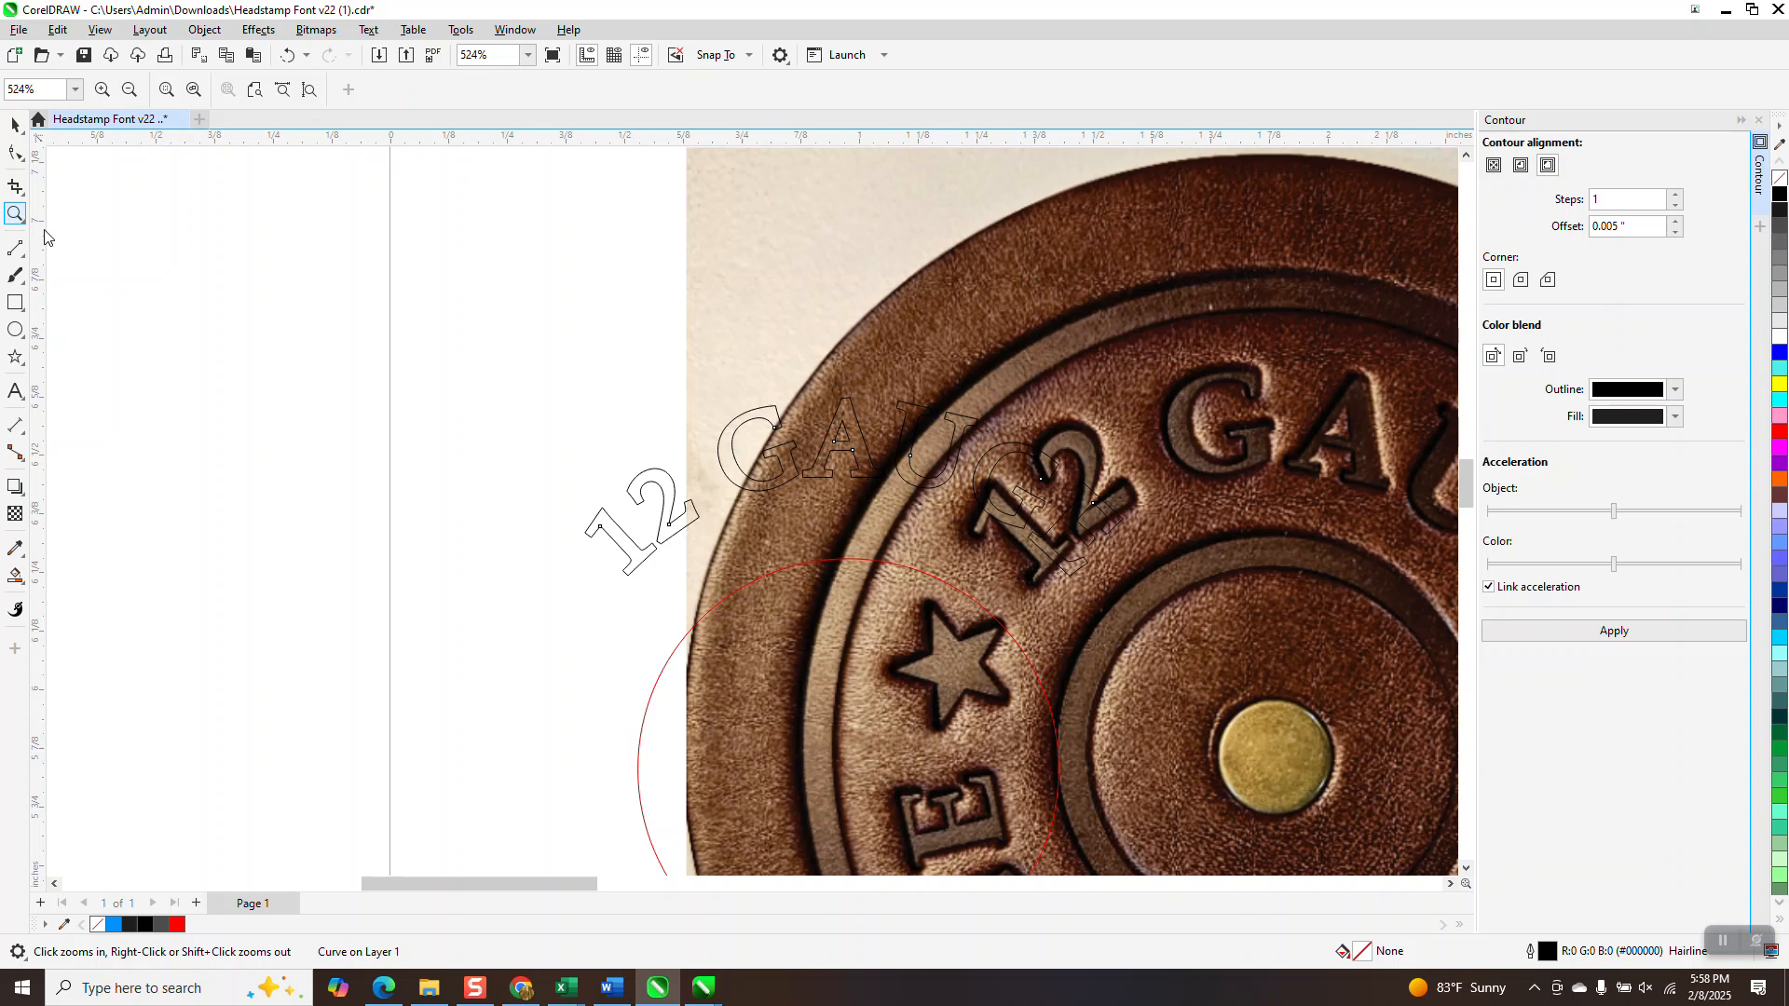
Step: Lengthen the flag of the outlined 1 by moving its end nodes outward
{"action": "left_click_drag", "start_coordinate": [552, 496], "coordinate": [735, 573]}
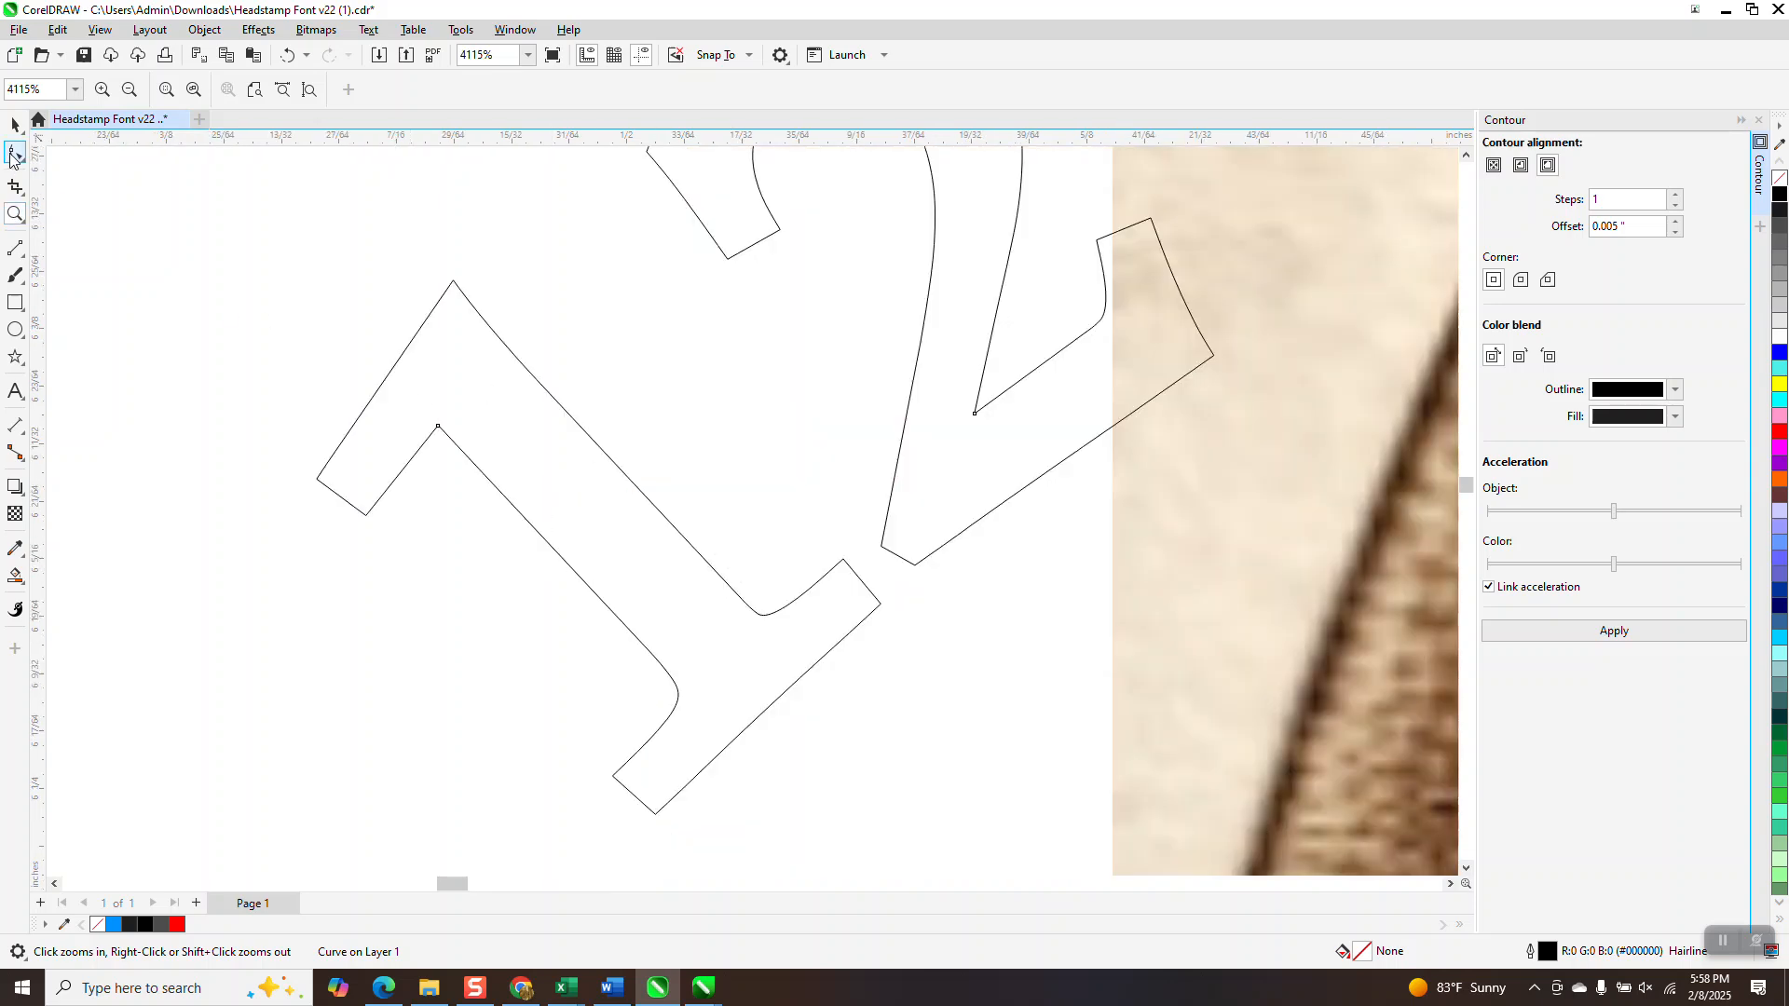
{"action": "left_click", "coordinate": [15, 153]}
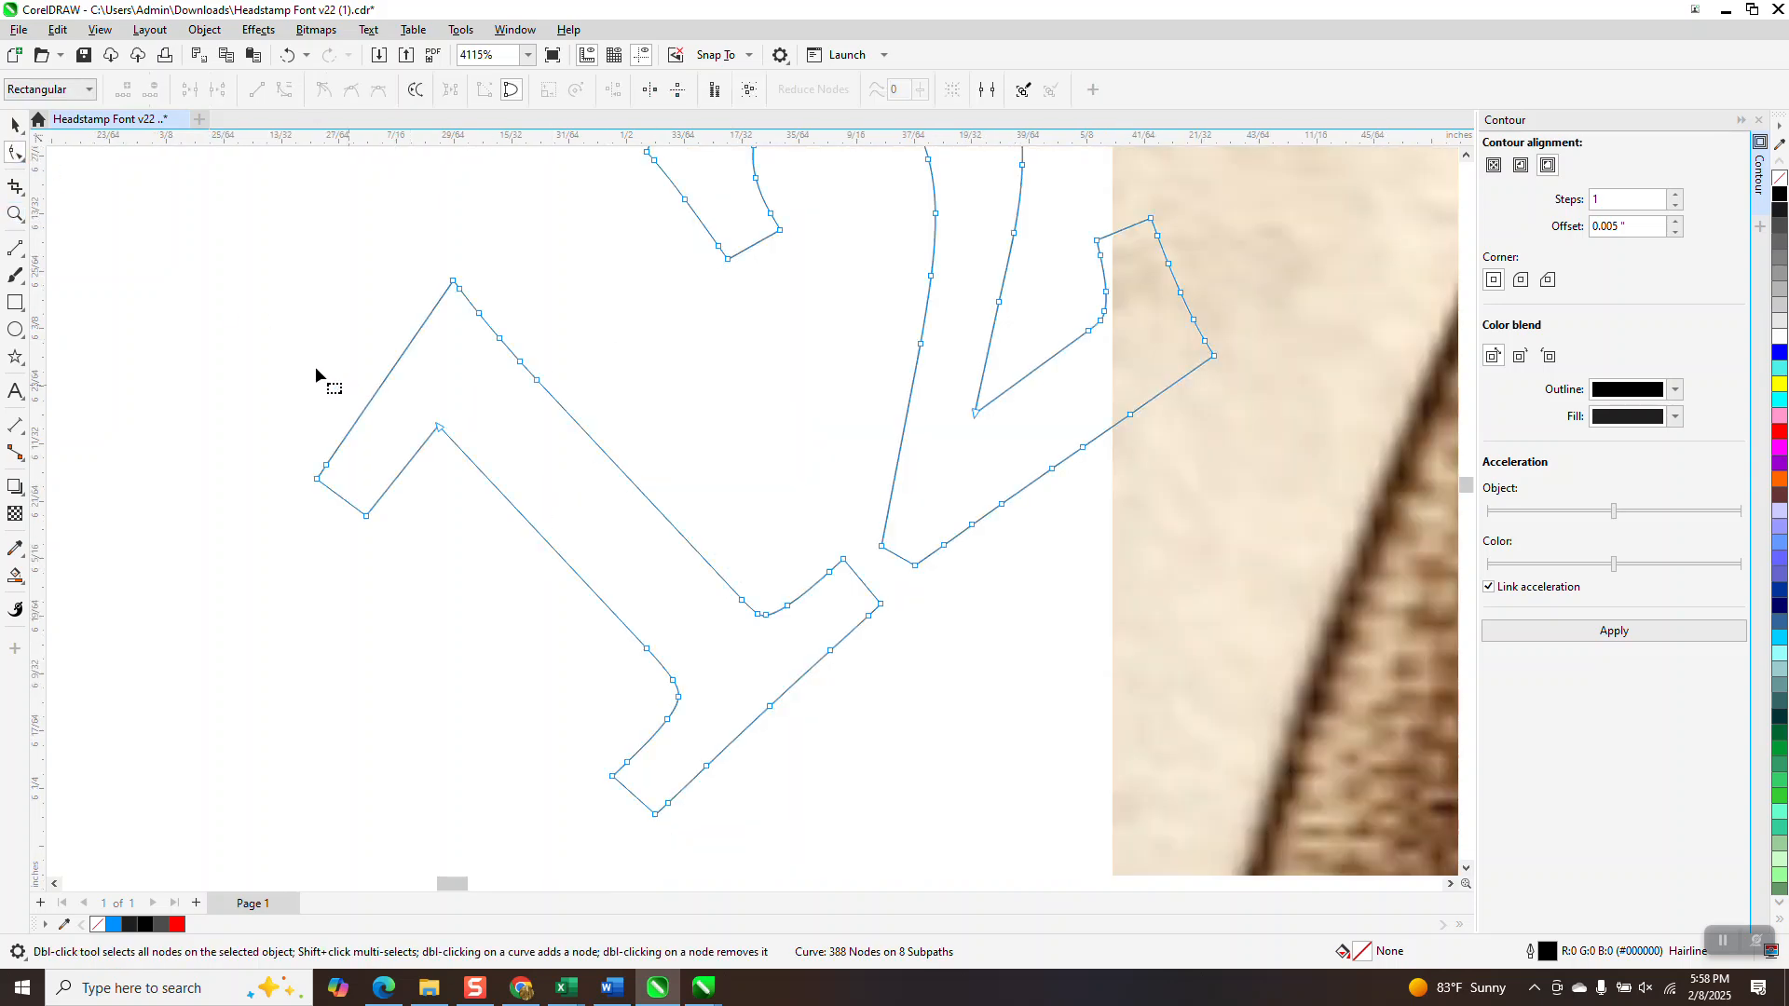
{"action": "mouse_move", "coordinate": [367, 518]}
{"action": "left_mouse_down"}
{"action": "mouse_move", "coordinate": [347, 545]}
{"action": "mouse_move", "coordinate": [381, 510]}
{"action": "mouse_move", "coordinate": [366, 516]}
{"action": "left_mouse_up"}
{"action": "left_click_drag", "start_coordinate": [273, 452], "coordinate": [349, 541]}
{"action": "left_click", "coordinate": [466, 521]}
Step: Shift the nodes at the open end of the 2's upper hook slightly inward
{"action": "scroll", "coordinate": [463, 494], "scroll_direction": "down", "scroll_amount": 5}
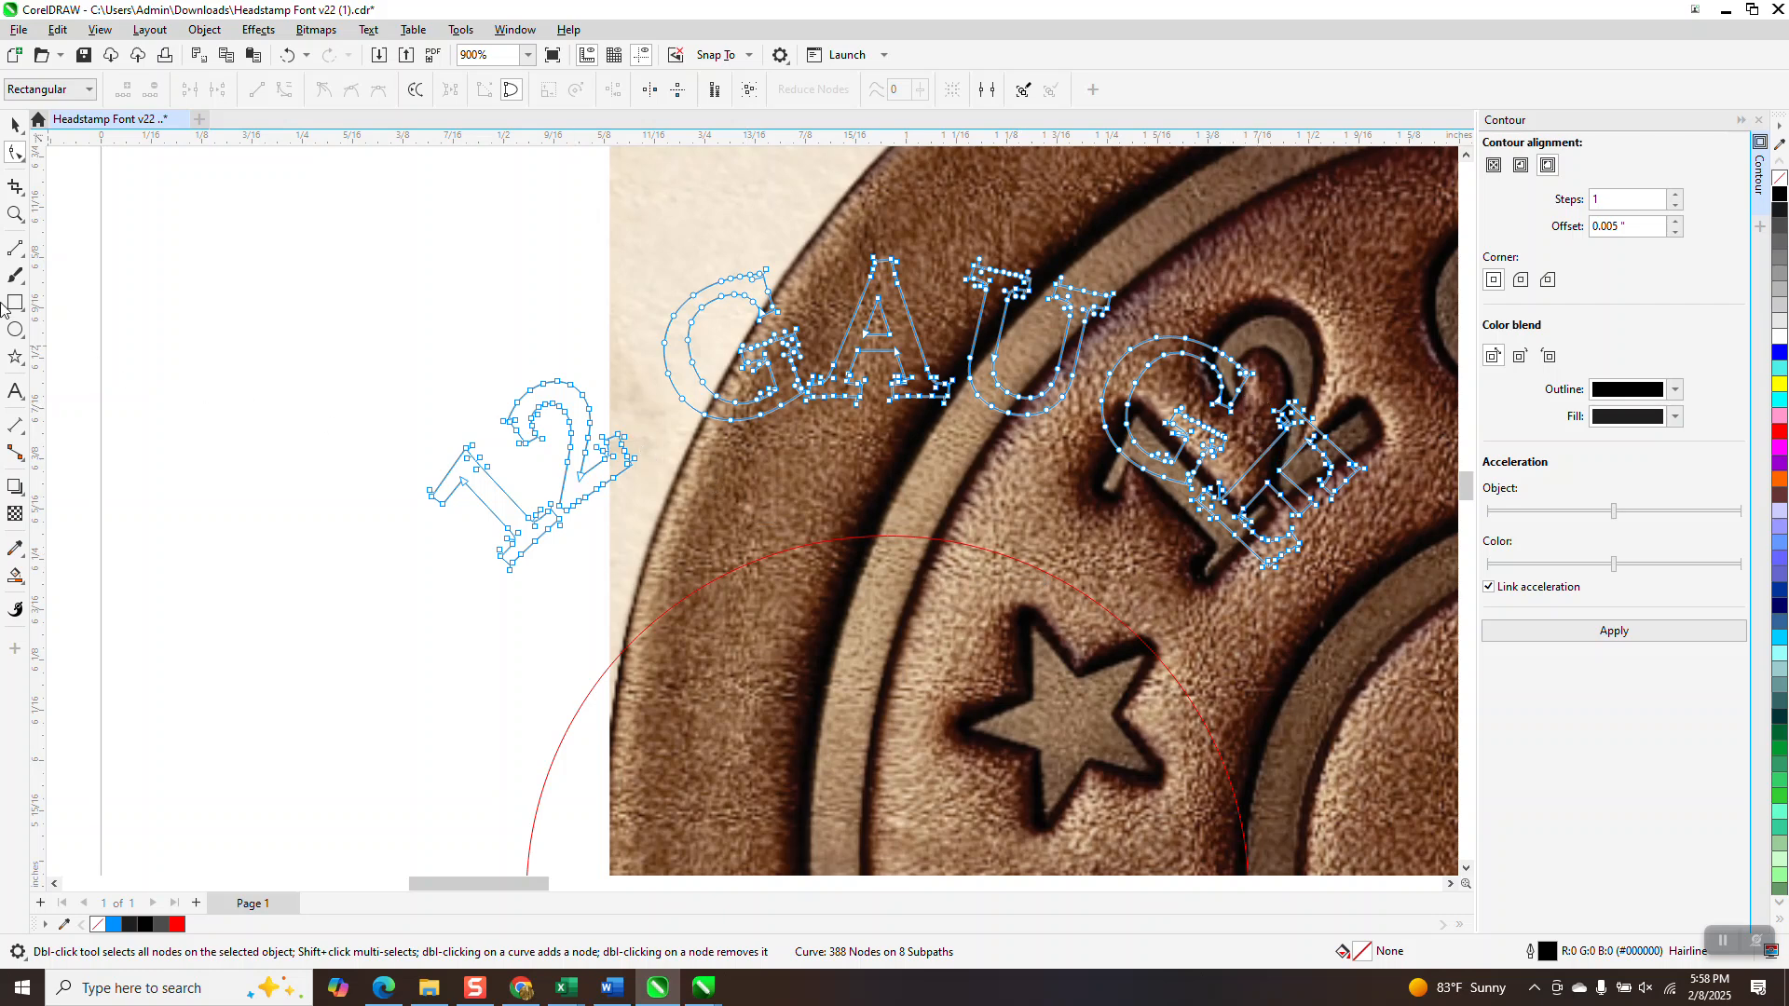
{"action": "left_click", "coordinate": [15, 213]}
{"action": "left_click_drag", "start_coordinate": [476, 363], "coordinate": [640, 474]}
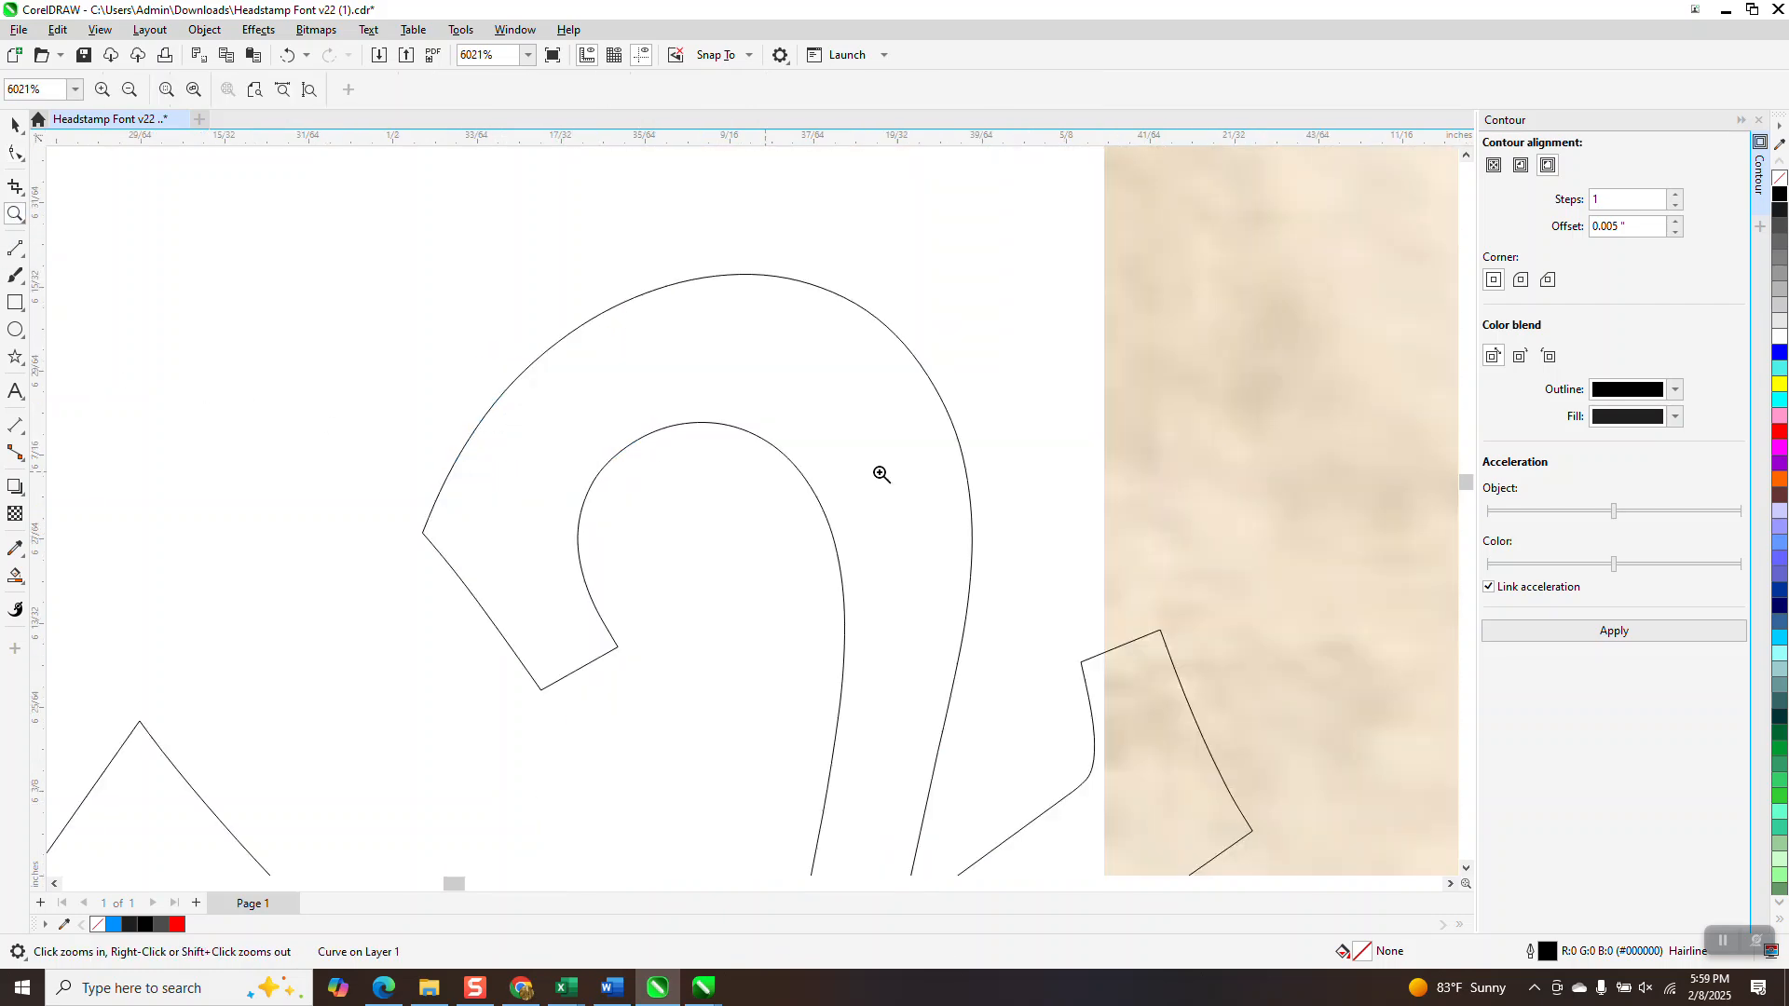
{"action": "right_click", "coordinate": [938, 457]}
{"action": "left_click", "coordinate": [14, 154]}
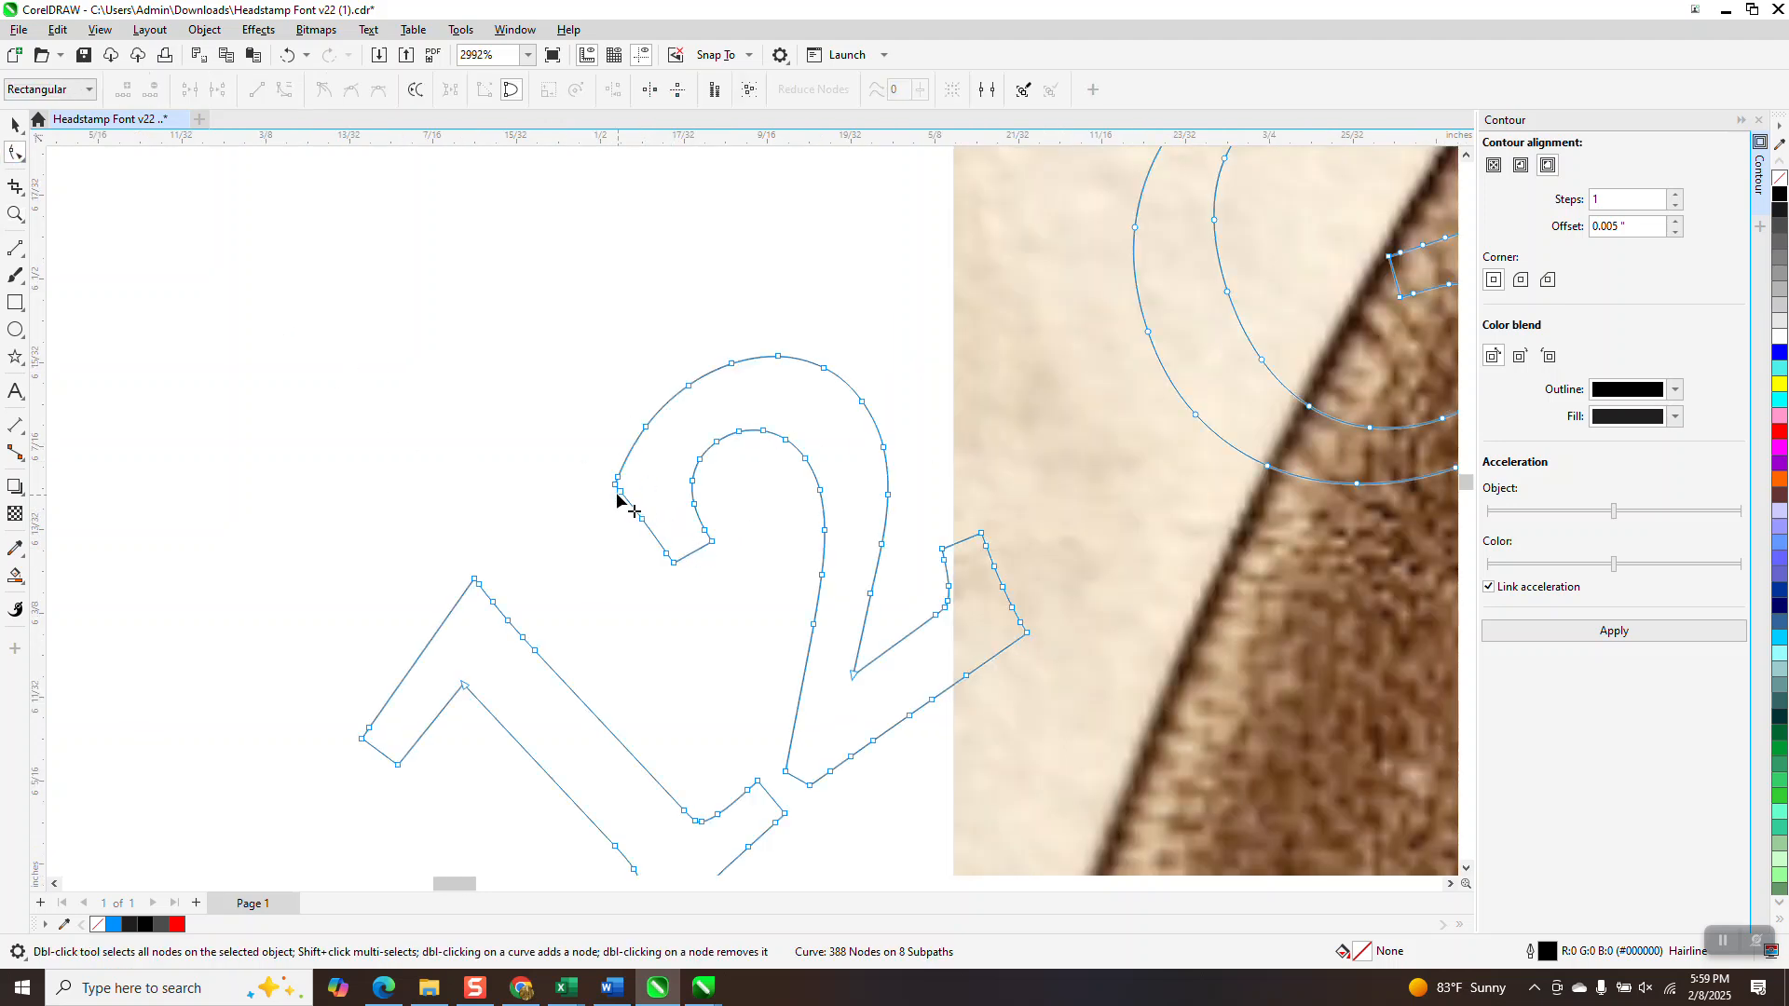
{"action": "left_click_drag", "start_coordinate": [600, 474], "coordinate": [684, 564]}
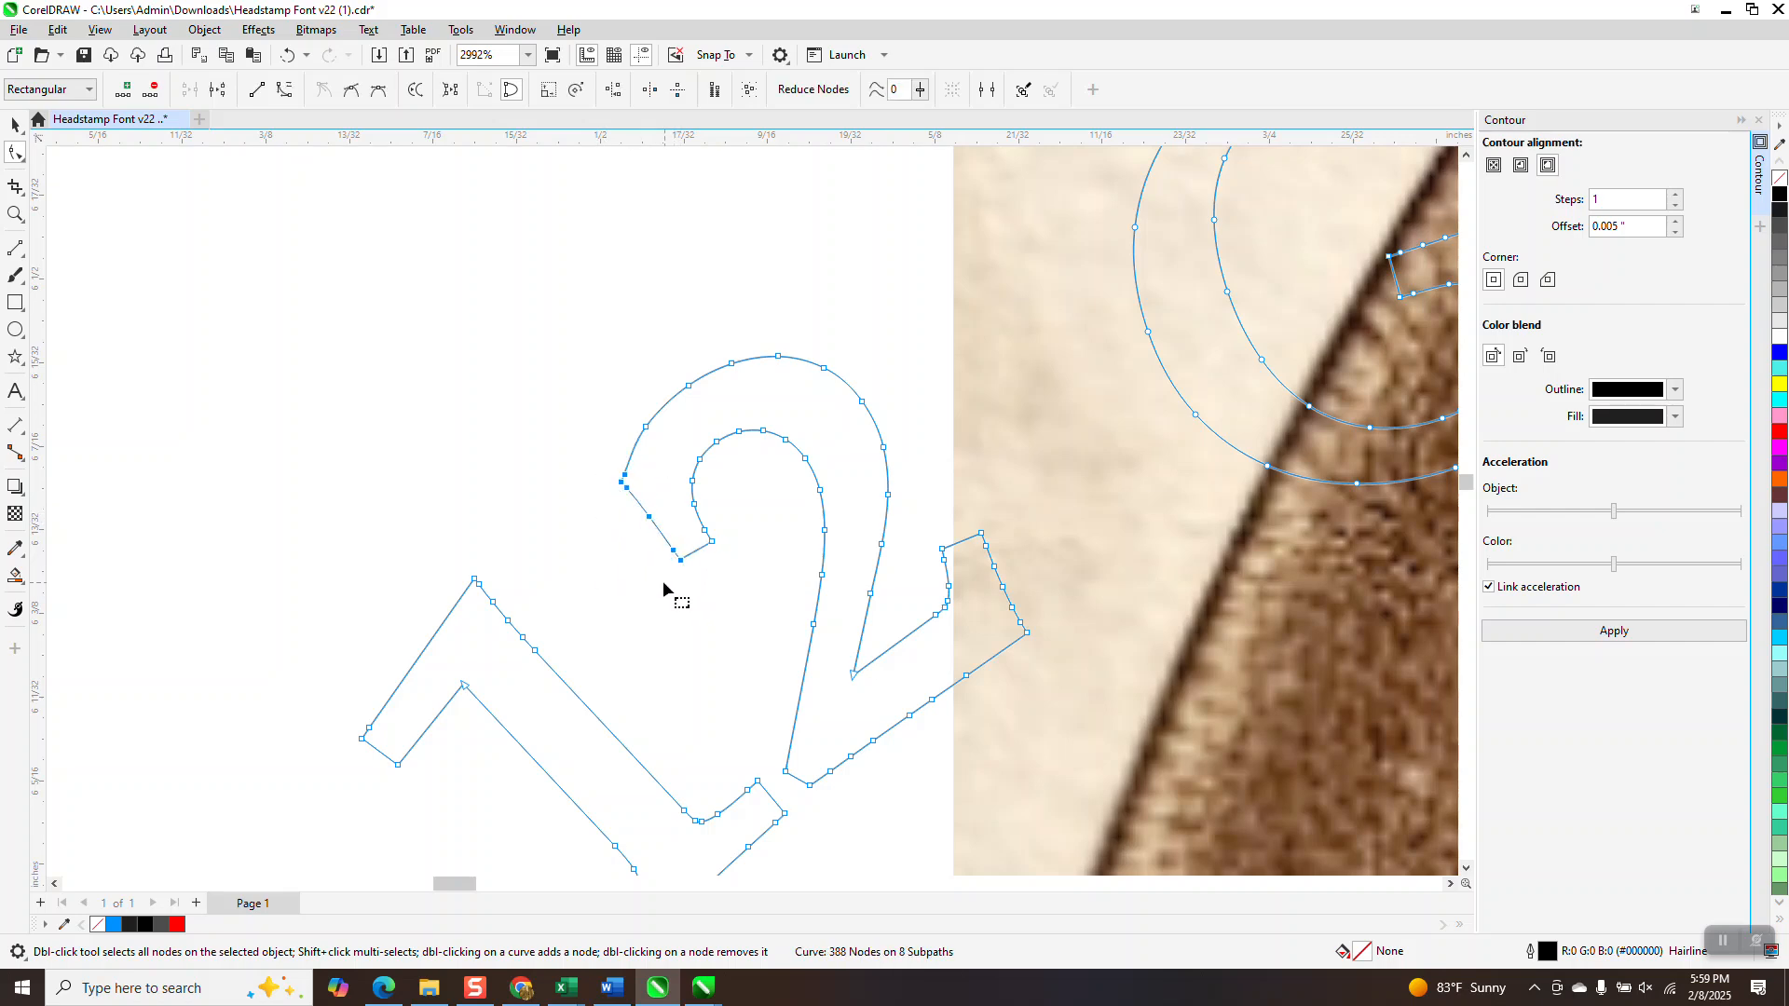
Step: Move the coaster photo further left so it covers the outlined 12 GAUGE lettering
{"action": "scroll", "coordinate": [524, 582], "scroll_direction": "down", "scroll_amount": 5}
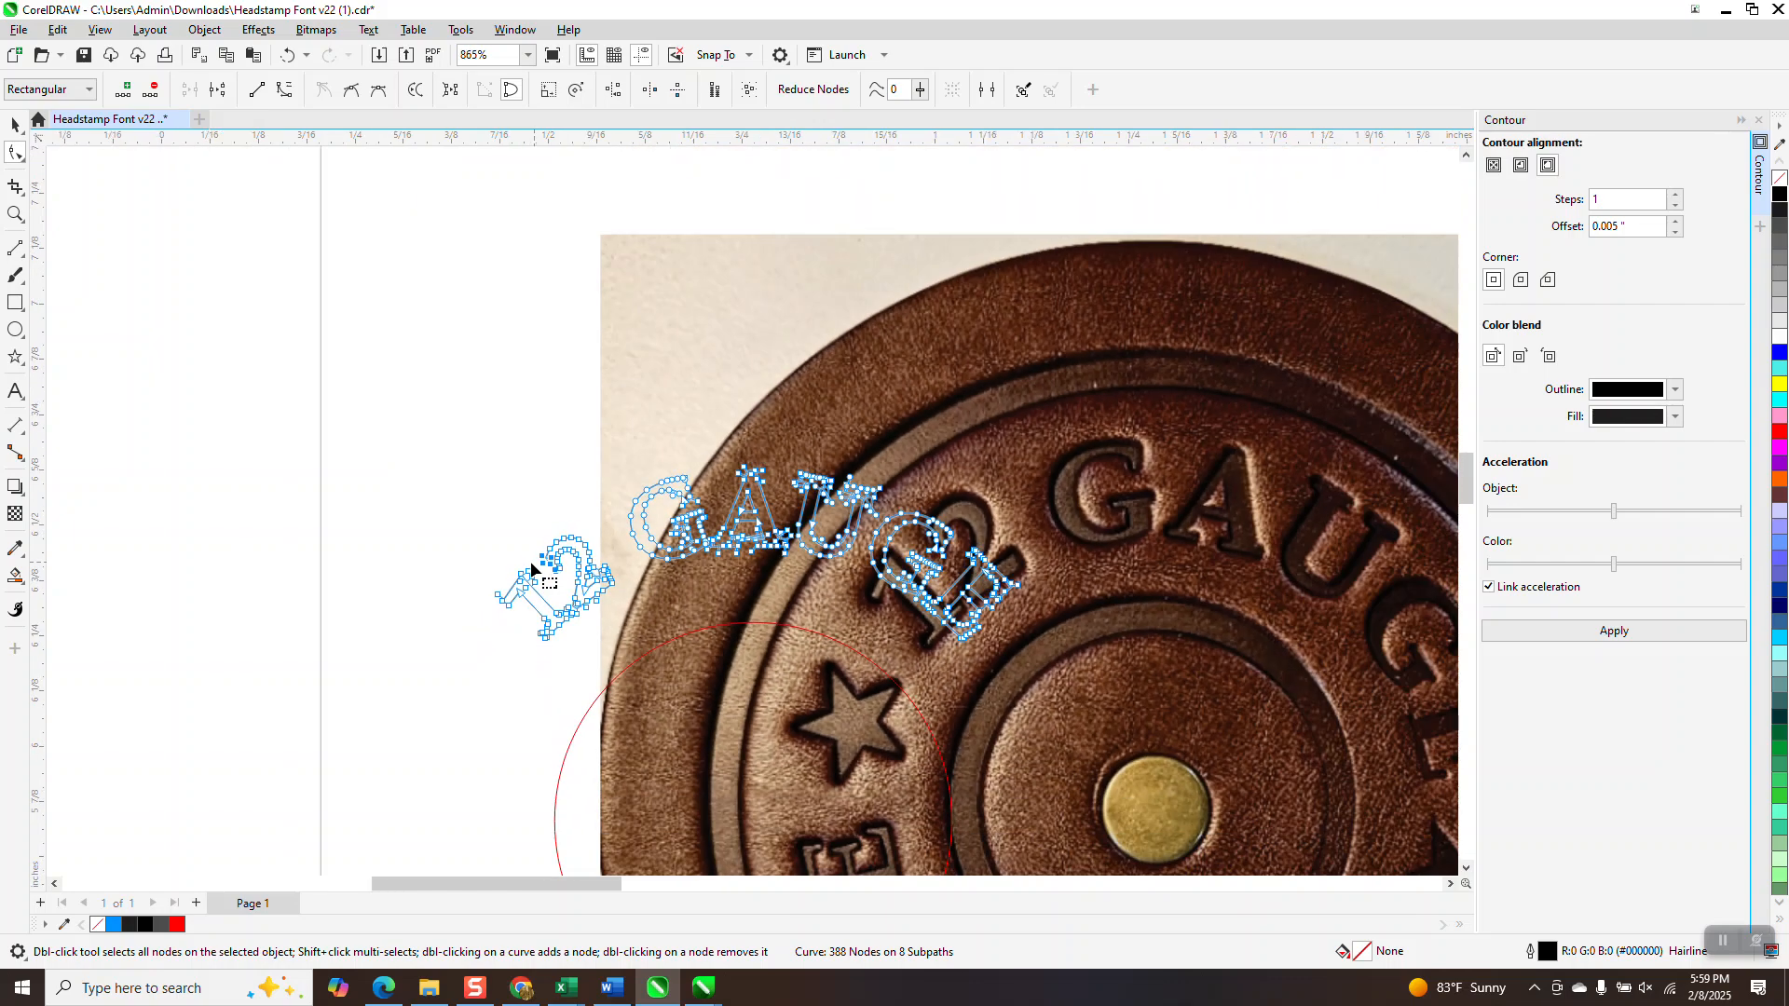
{"action": "scroll", "coordinate": [532, 570], "scroll_direction": "down", "scroll_amount": 4}
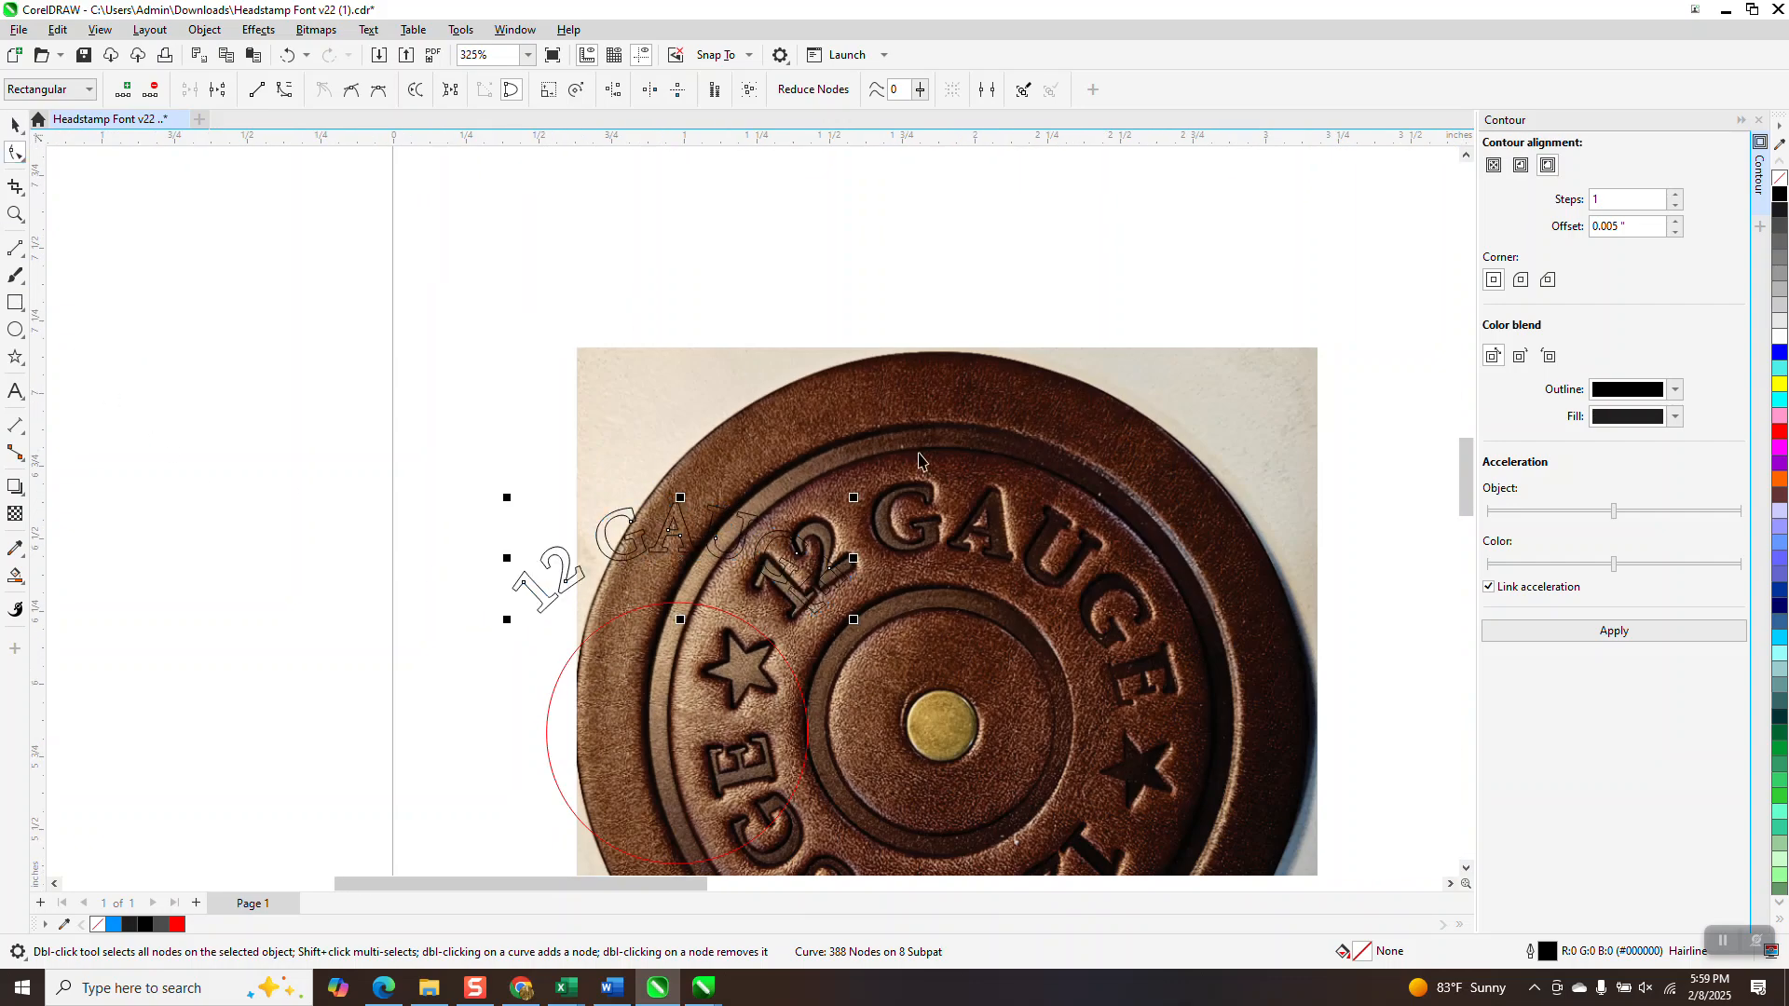
{"action": "key", "text": "space"}
{"action": "left_click_drag", "start_coordinate": [1161, 584], "coordinate": [966, 575]}
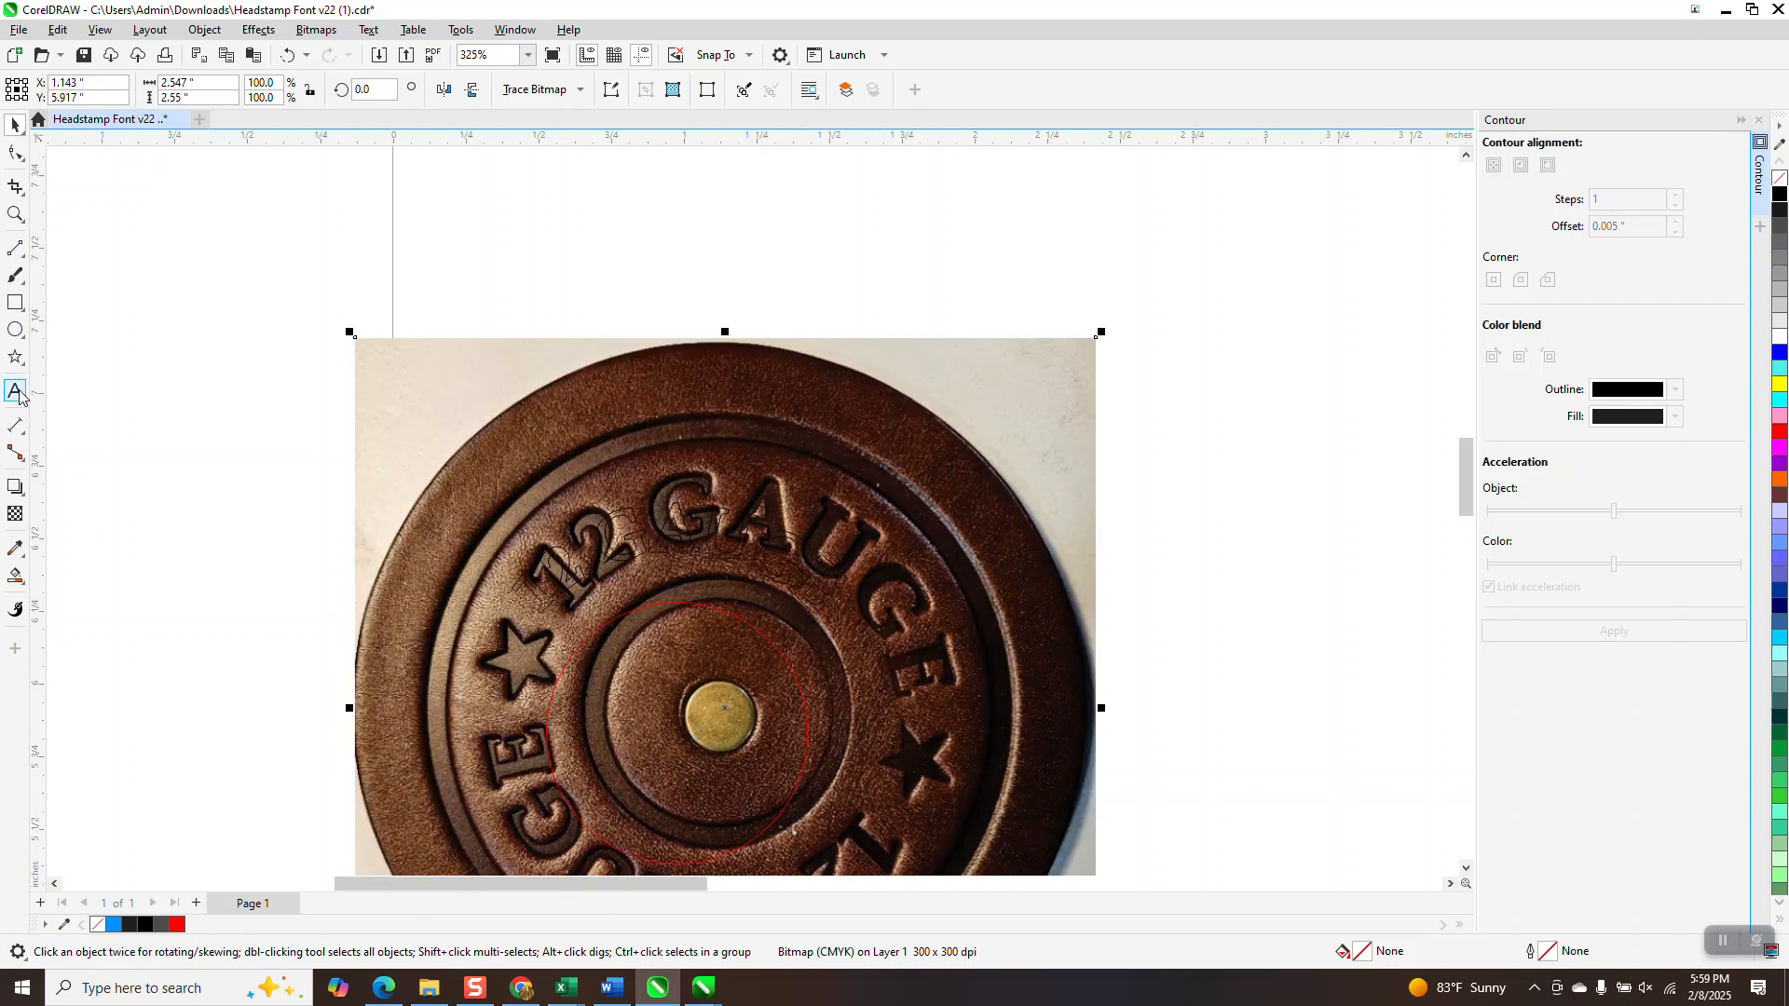
Step: Apply a uniform transparency of about 62 to the coaster photo over the outlined lettering
{"action": "left_click", "coordinate": [15, 514]}
{"action": "scroll", "coordinate": [652, 554], "scroll_direction": "down", "scroll_amount": 3}
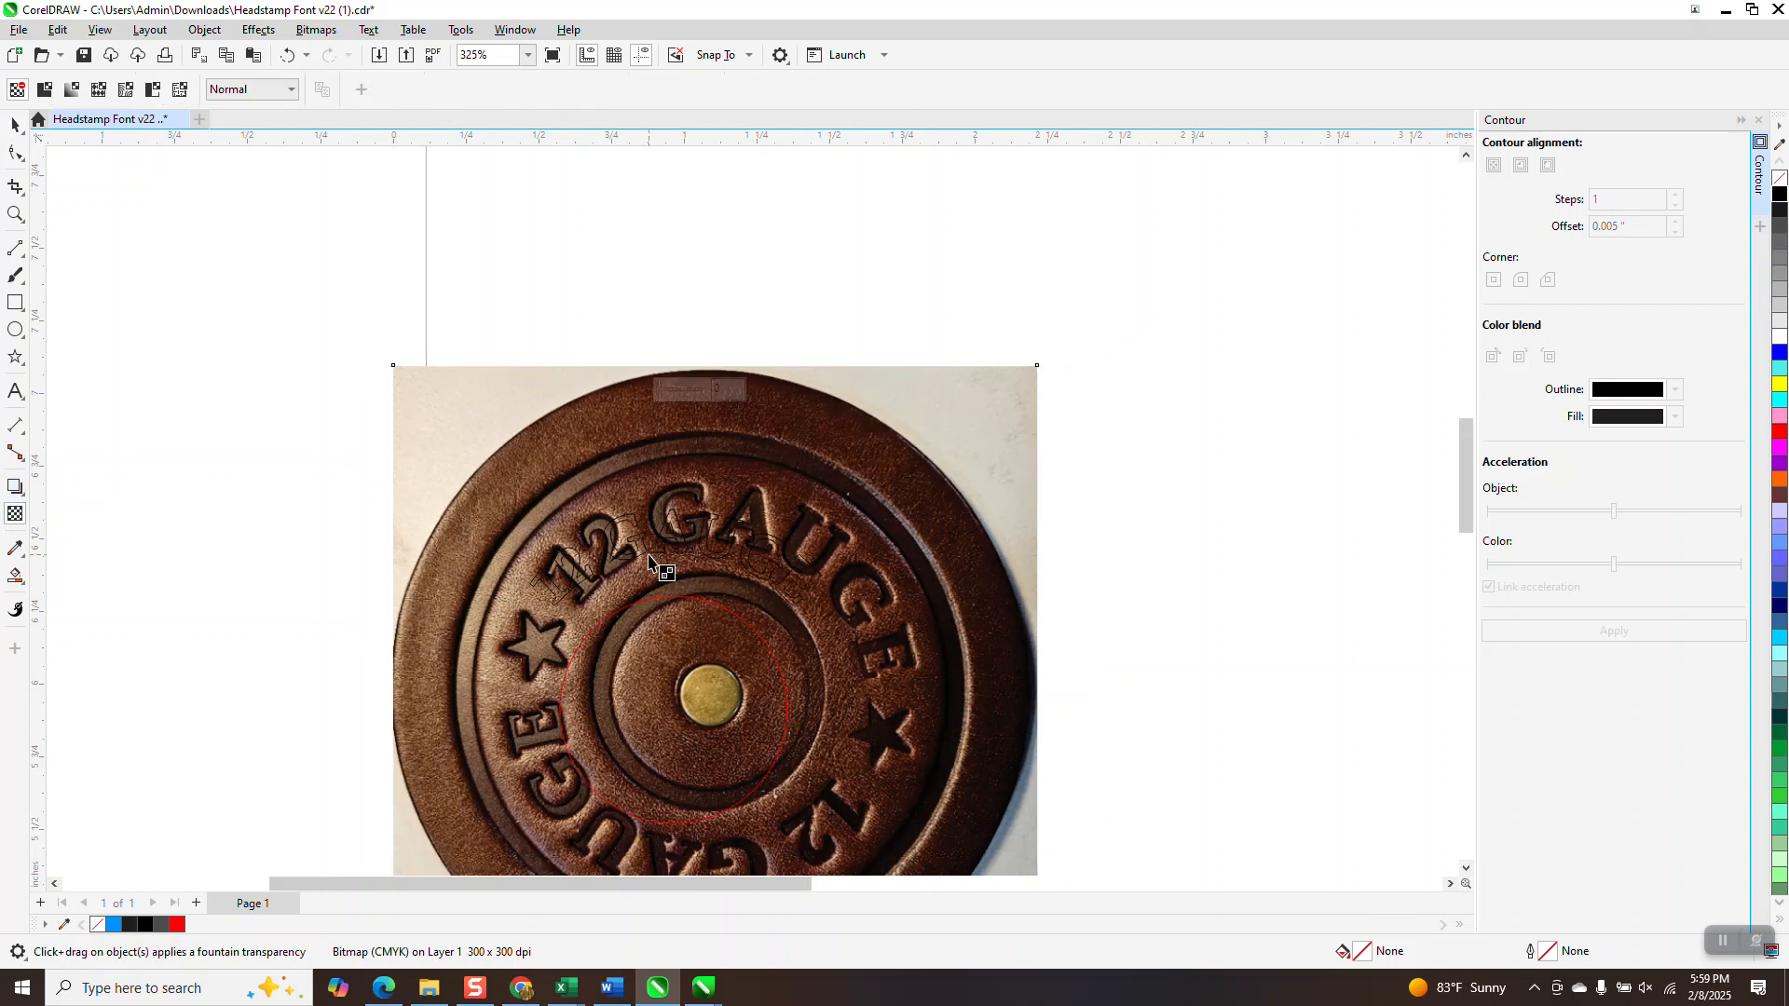
{"action": "left_click_drag", "start_coordinate": [650, 839], "coordinate": [675, 839]}
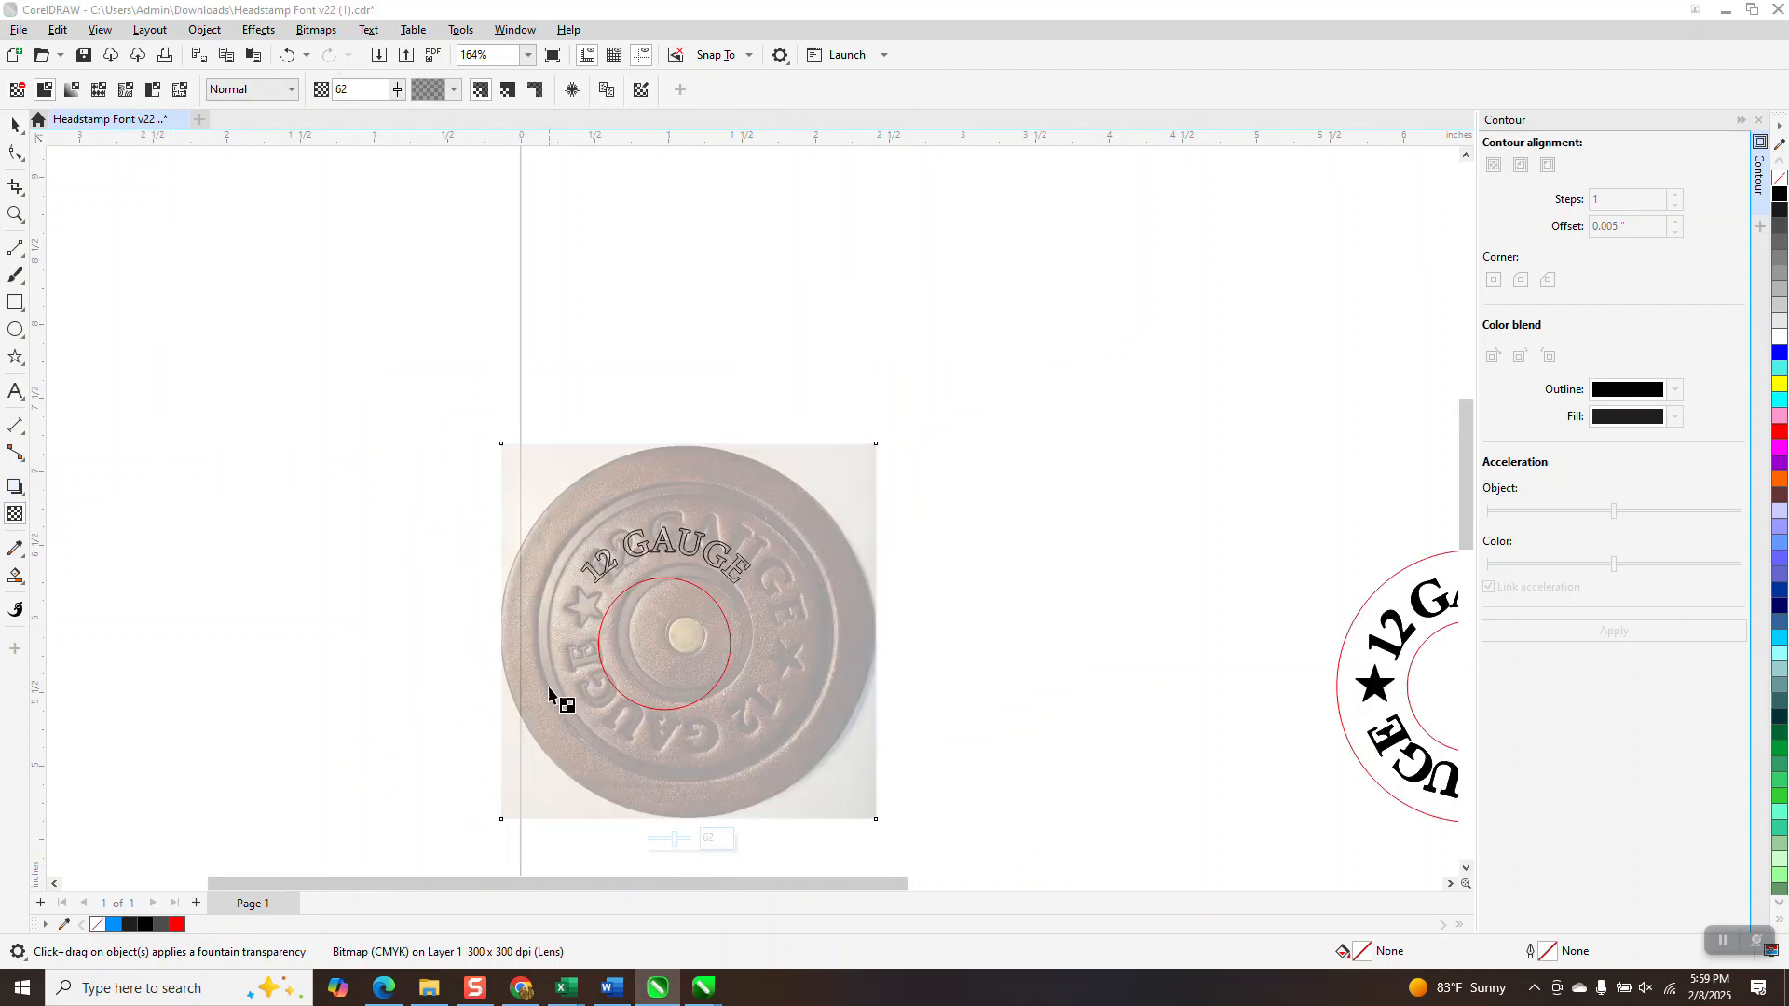
Step: Scale the coaster photo to 70.5% and move it so its 12 lies close to the outlined 12
{"action": "left_click", "coordinate": [15, 213]}
{"action": "left_click", "coordinate": [1066, 814]}
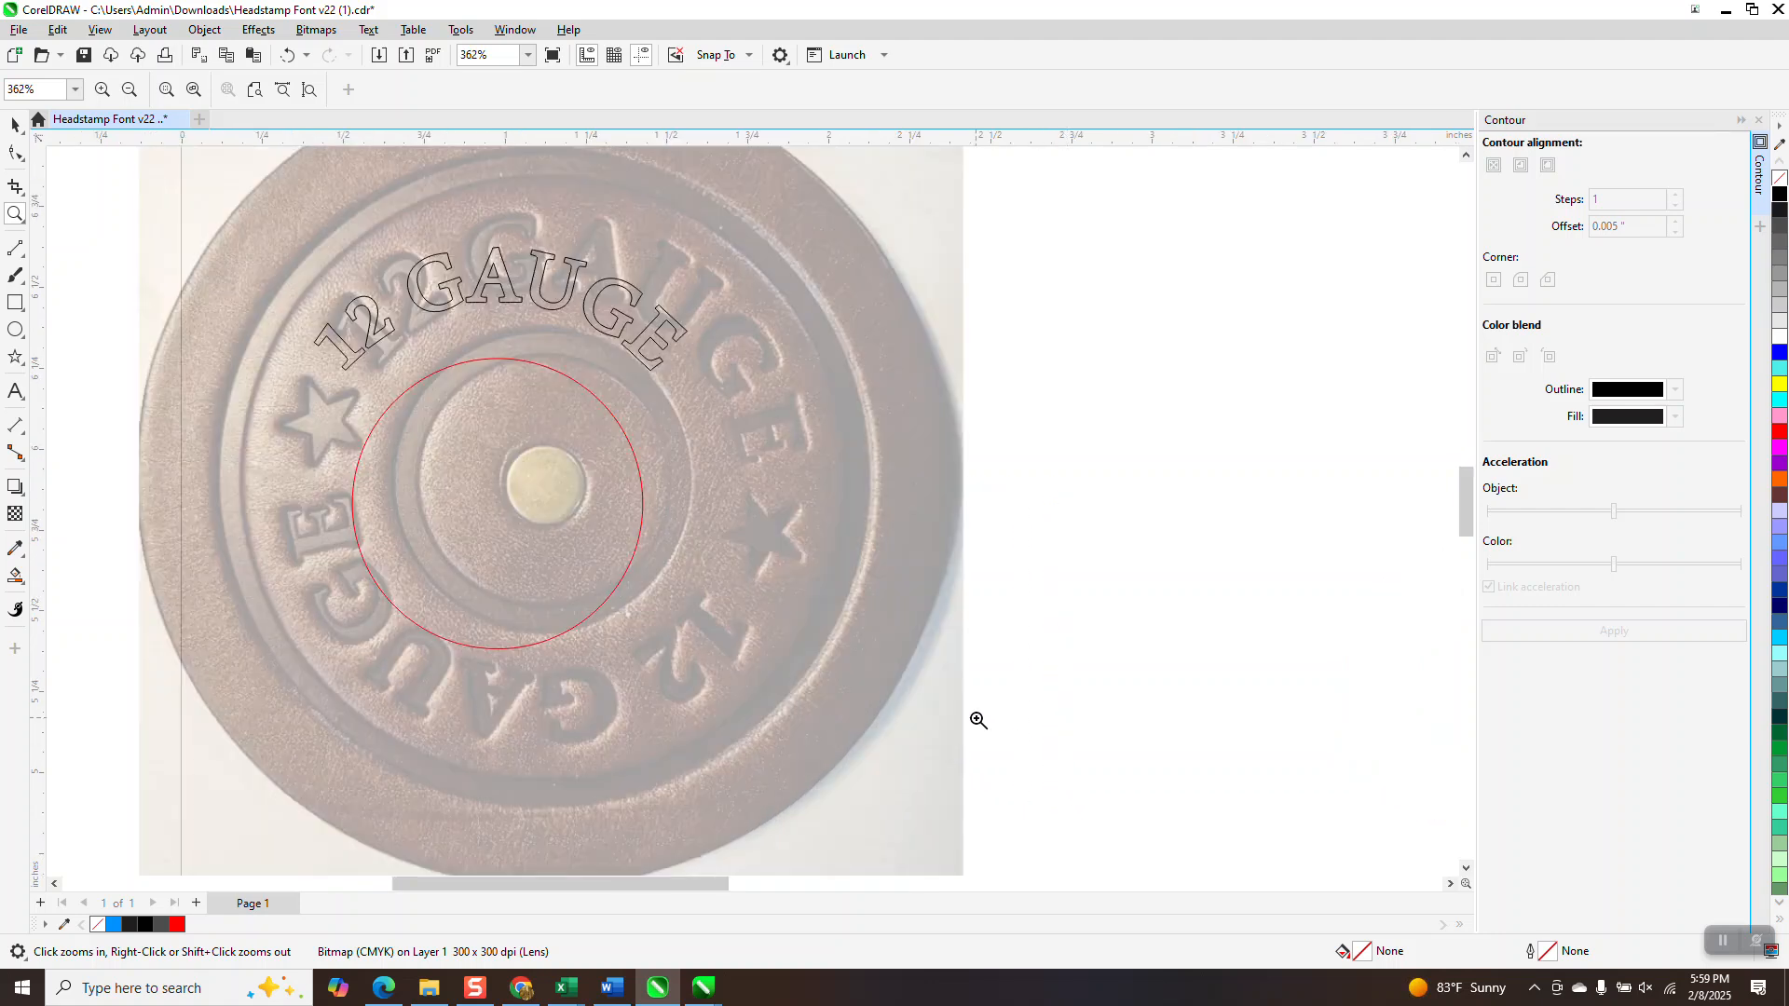
{"action": "scroll", "coordinate": [978, 721], "scroll_direction": "down", "scroll_amount": 2}
{"action": "left_click", "coordinate": [15, 124]}
{"action": "left_click", "coordinate": [859, 311]}
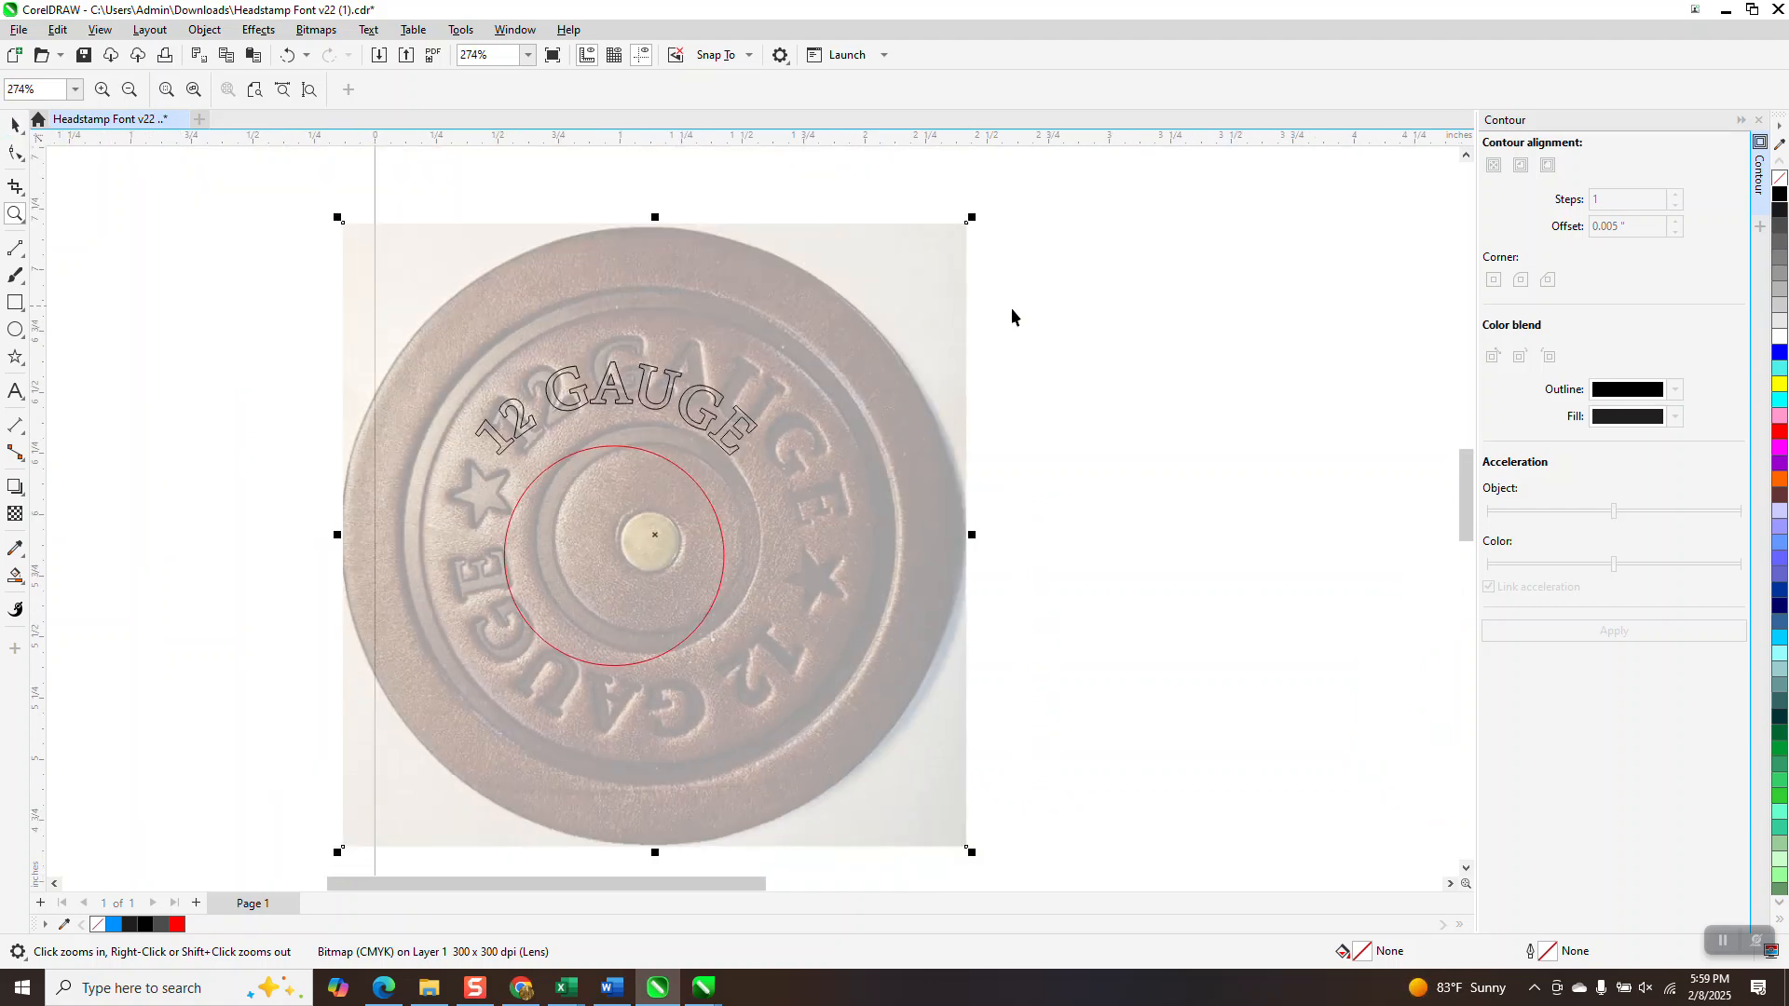
{"action": "left_click_drag", "start_coordinate": [969, 221], "coordinate": [893, 310]}
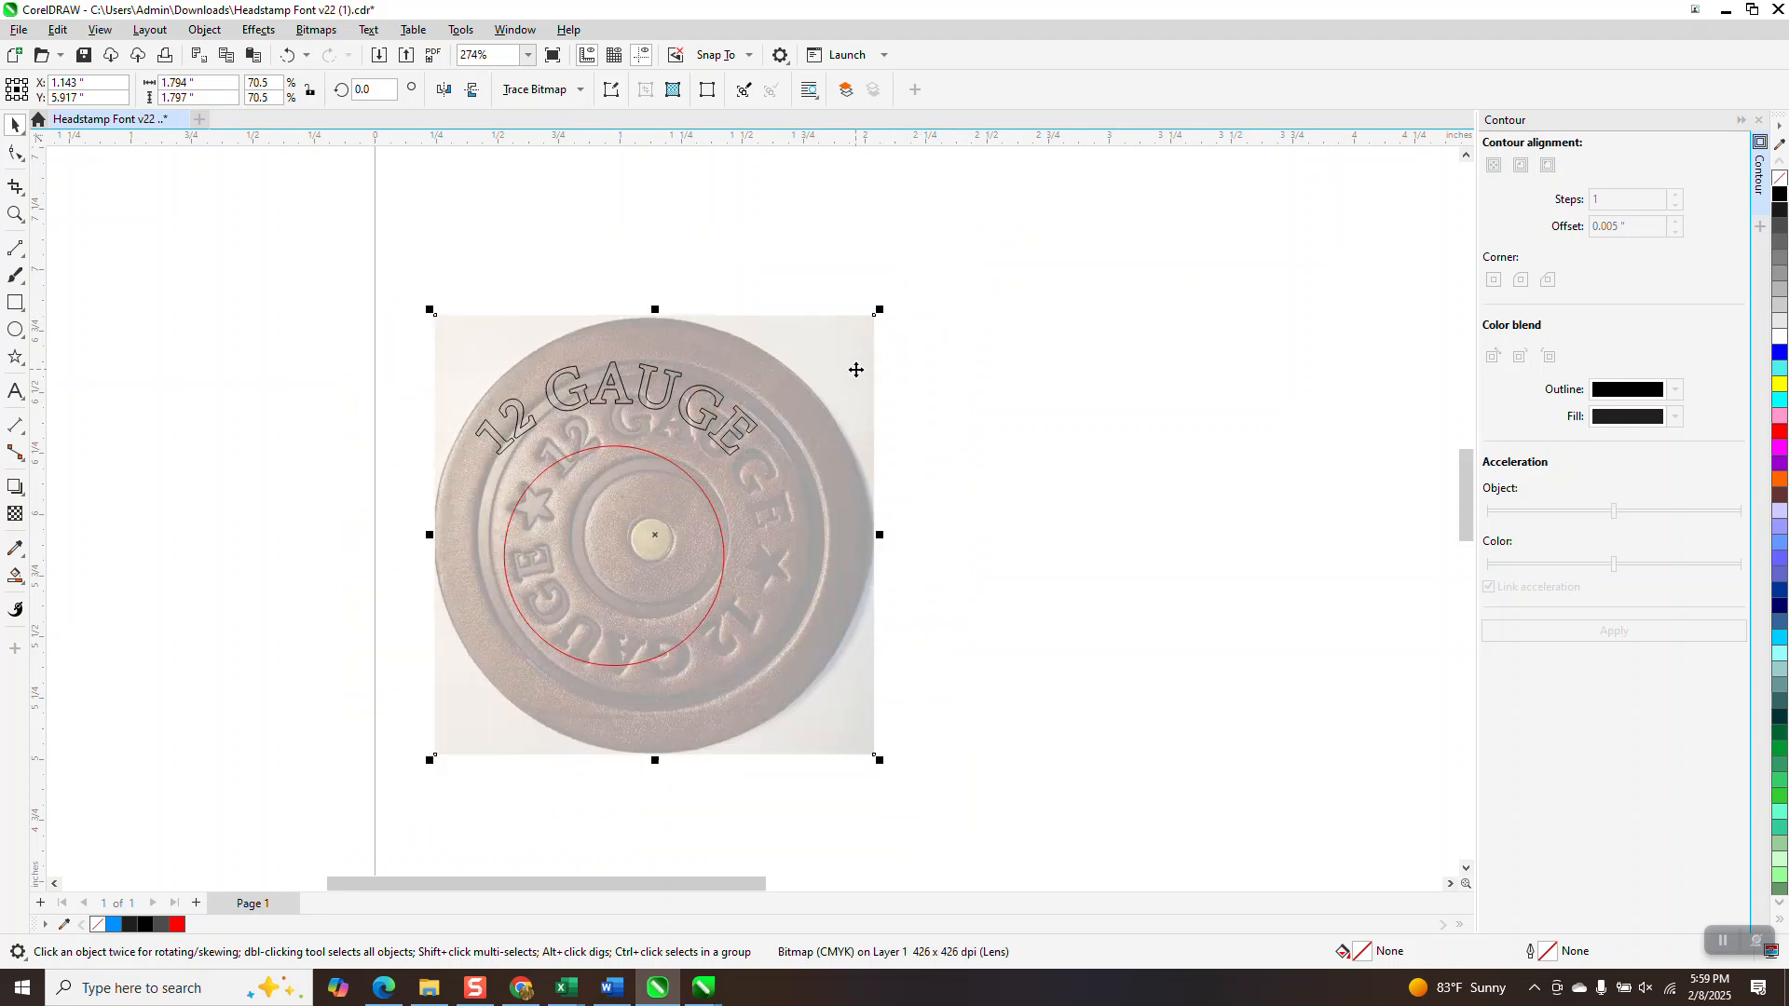
{"action": "left_click_drag", "start_coordinate": [858, 372], "coordinate": [814, 344]}
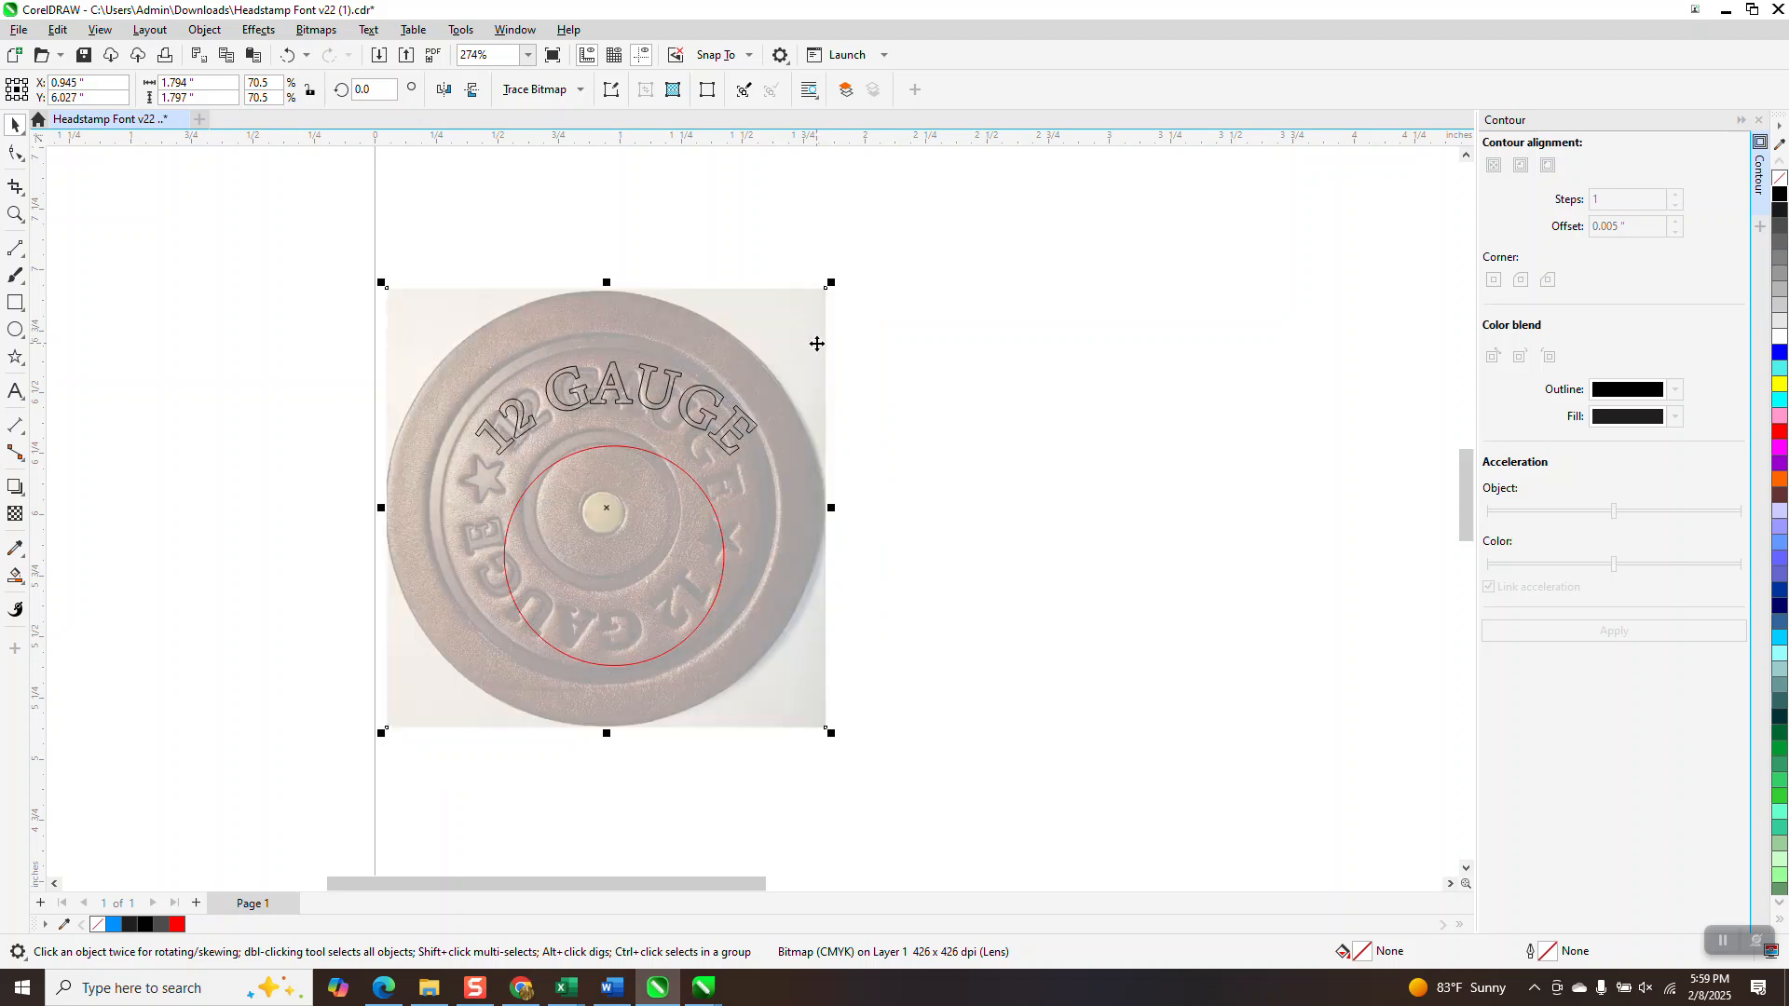
Step: Break the outlined 12 GAUGE curve apart into separate letter curves and clear the selection
{"action": "left_click", "coordinate": [15, 214]}
{"action": "left_click_drag", "start_coordinate": [433, 362], "coordinate": [662, 471]}
{"action": "scroll", "coordinate": [694, 443], "scroll_direction": "down", "scroll_amount": 2}
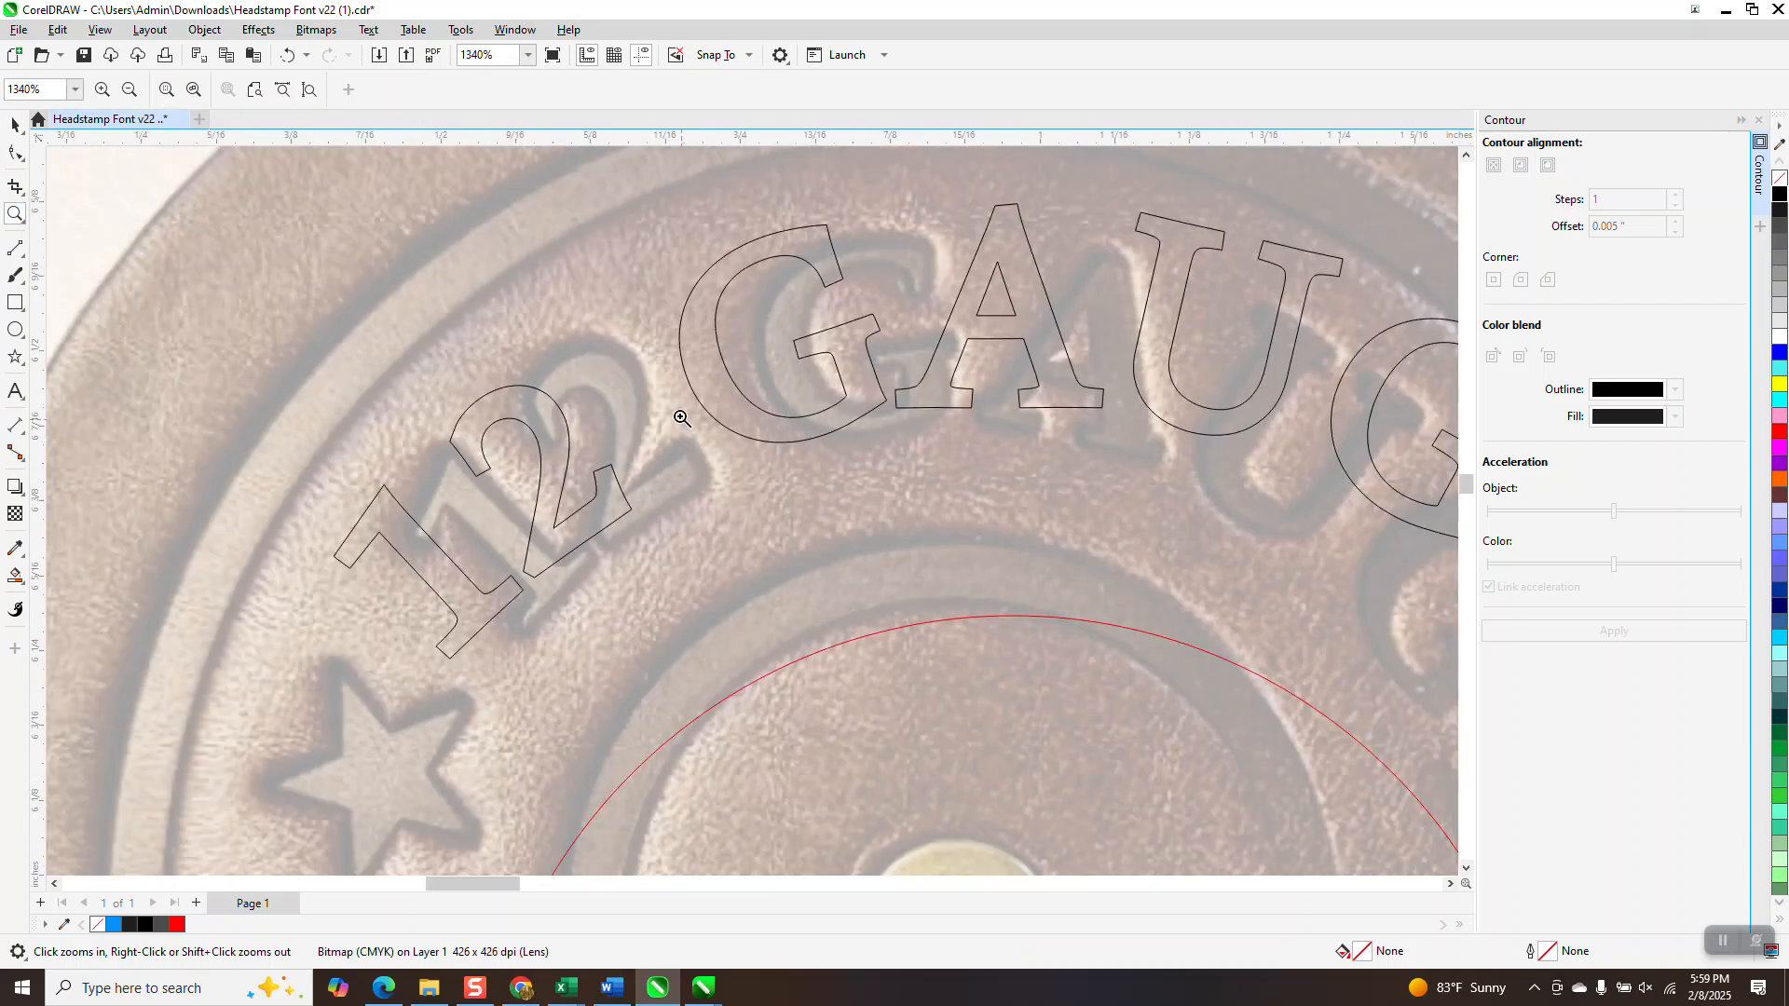
{"action": "scroll", "coordinate": [586, 477], "scroll_direction": "down", "scroll_amount": 2}
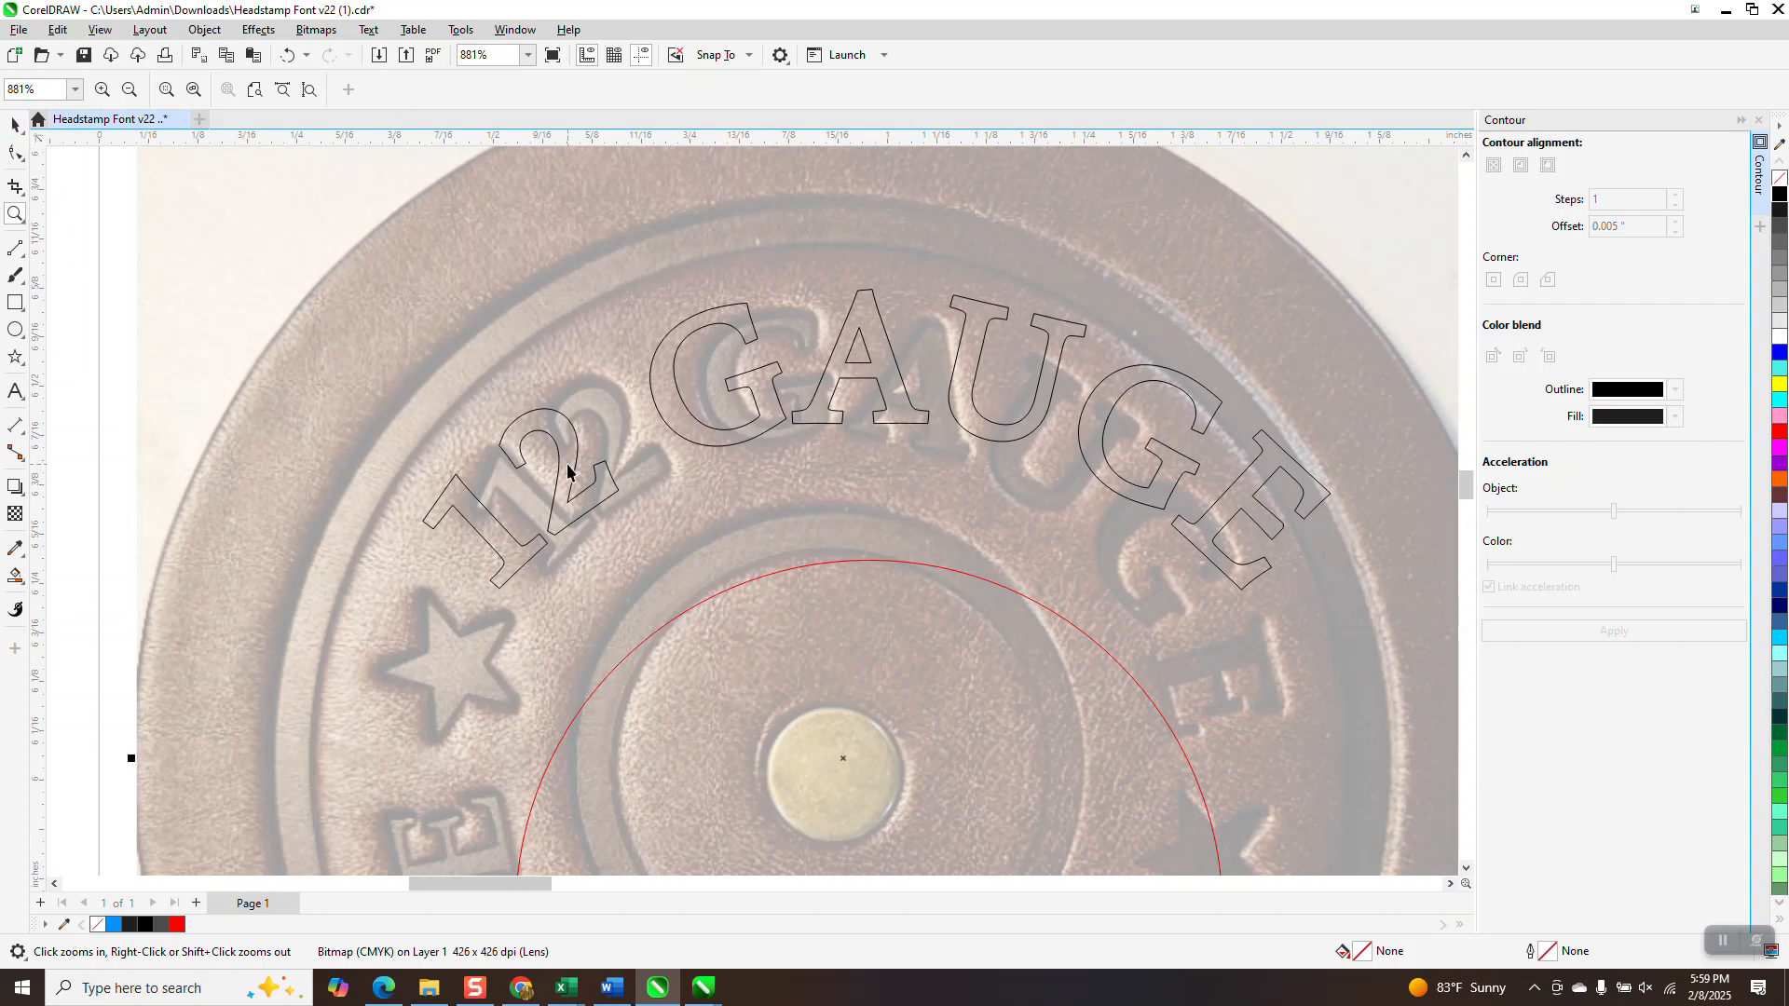
{"action": "key", "text": "space"}
{"action": "left_click", "coordinate": [569, 469]}
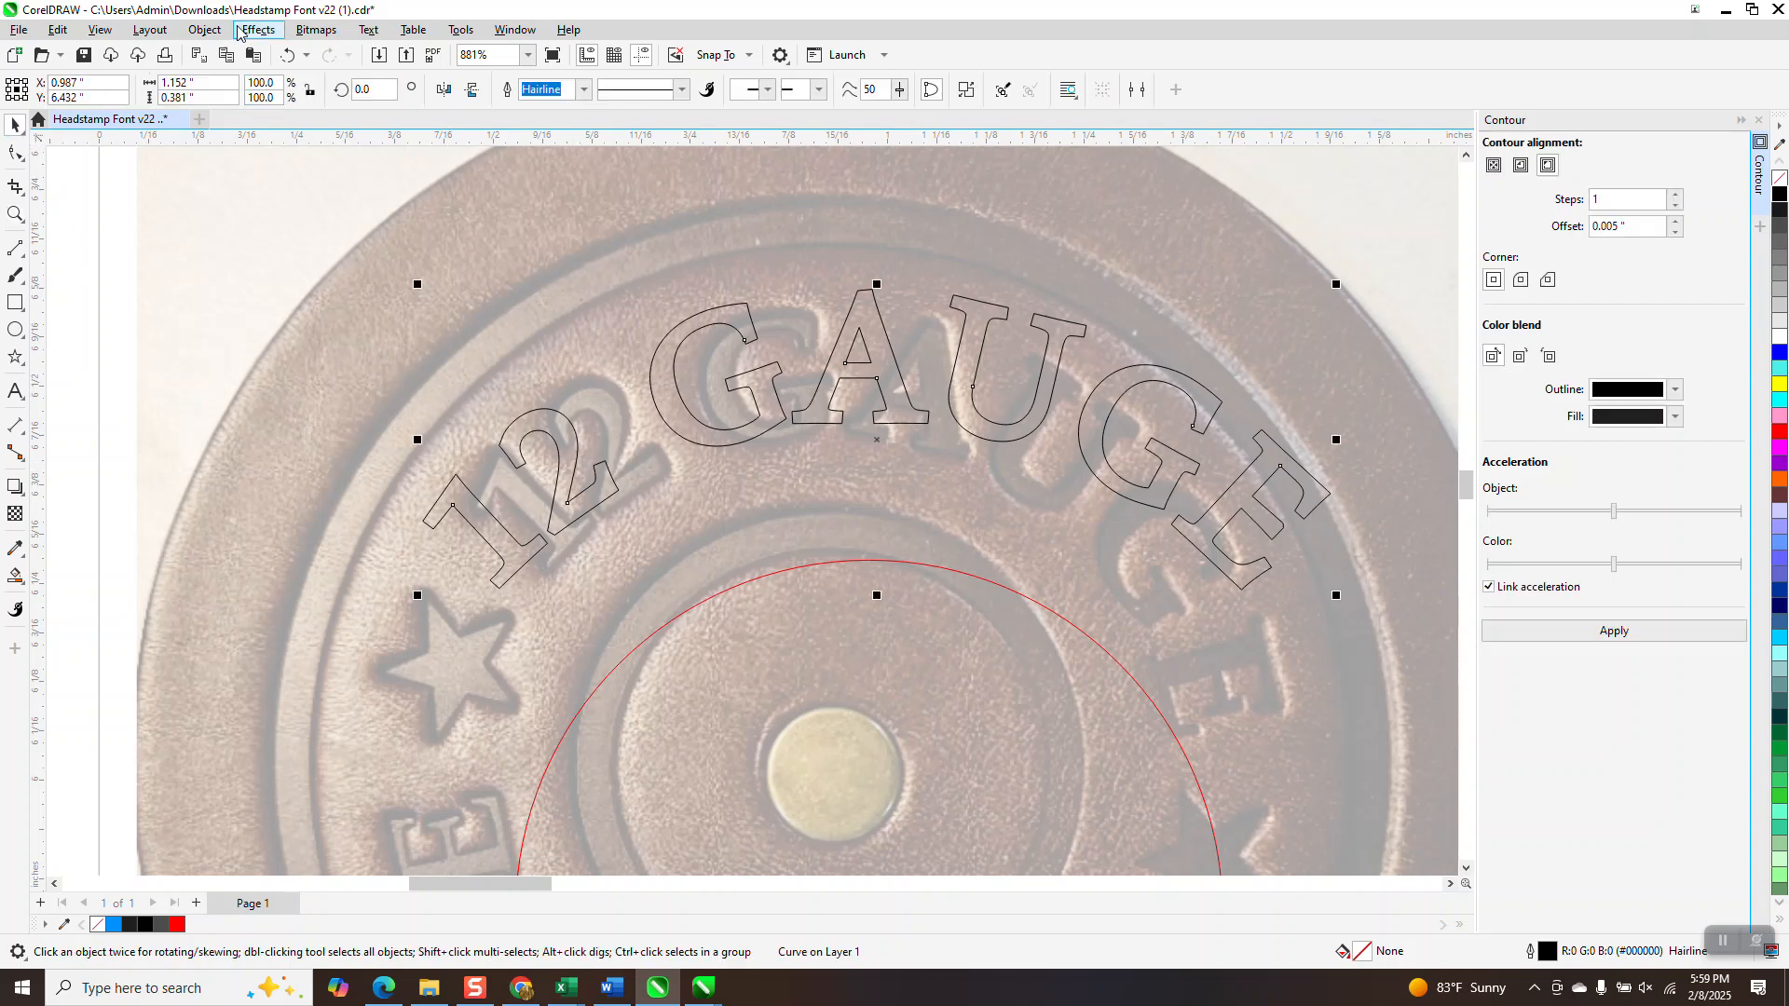
{"action": "left_click", "coordinate": [205, 29]}
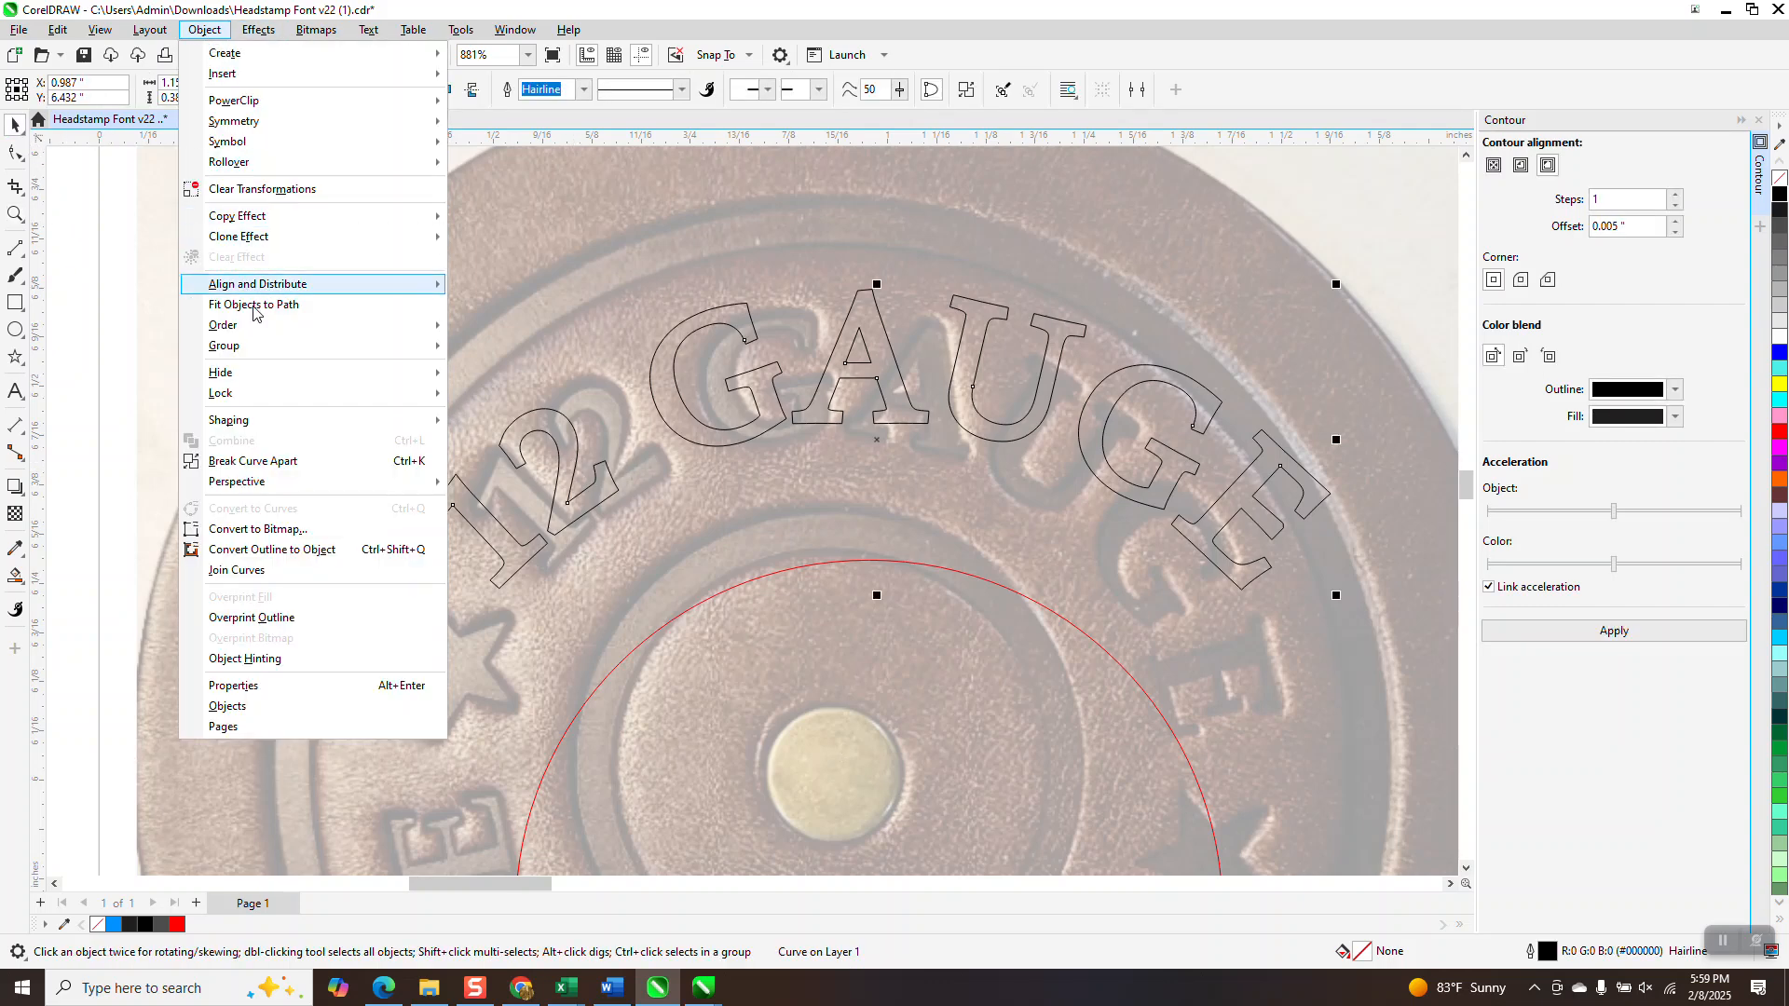
{"action": "left_click", "coordinate": [264, 456]}
{"action": "left_click", "coordinate": [171, 363]}
Step: Move the separate outlines of the 2, the 1 and the A onto their counterparts in the photo
{"action": "left_click_drag", "start_coordinate": [575, 445], "coordinate": [606, 452]}
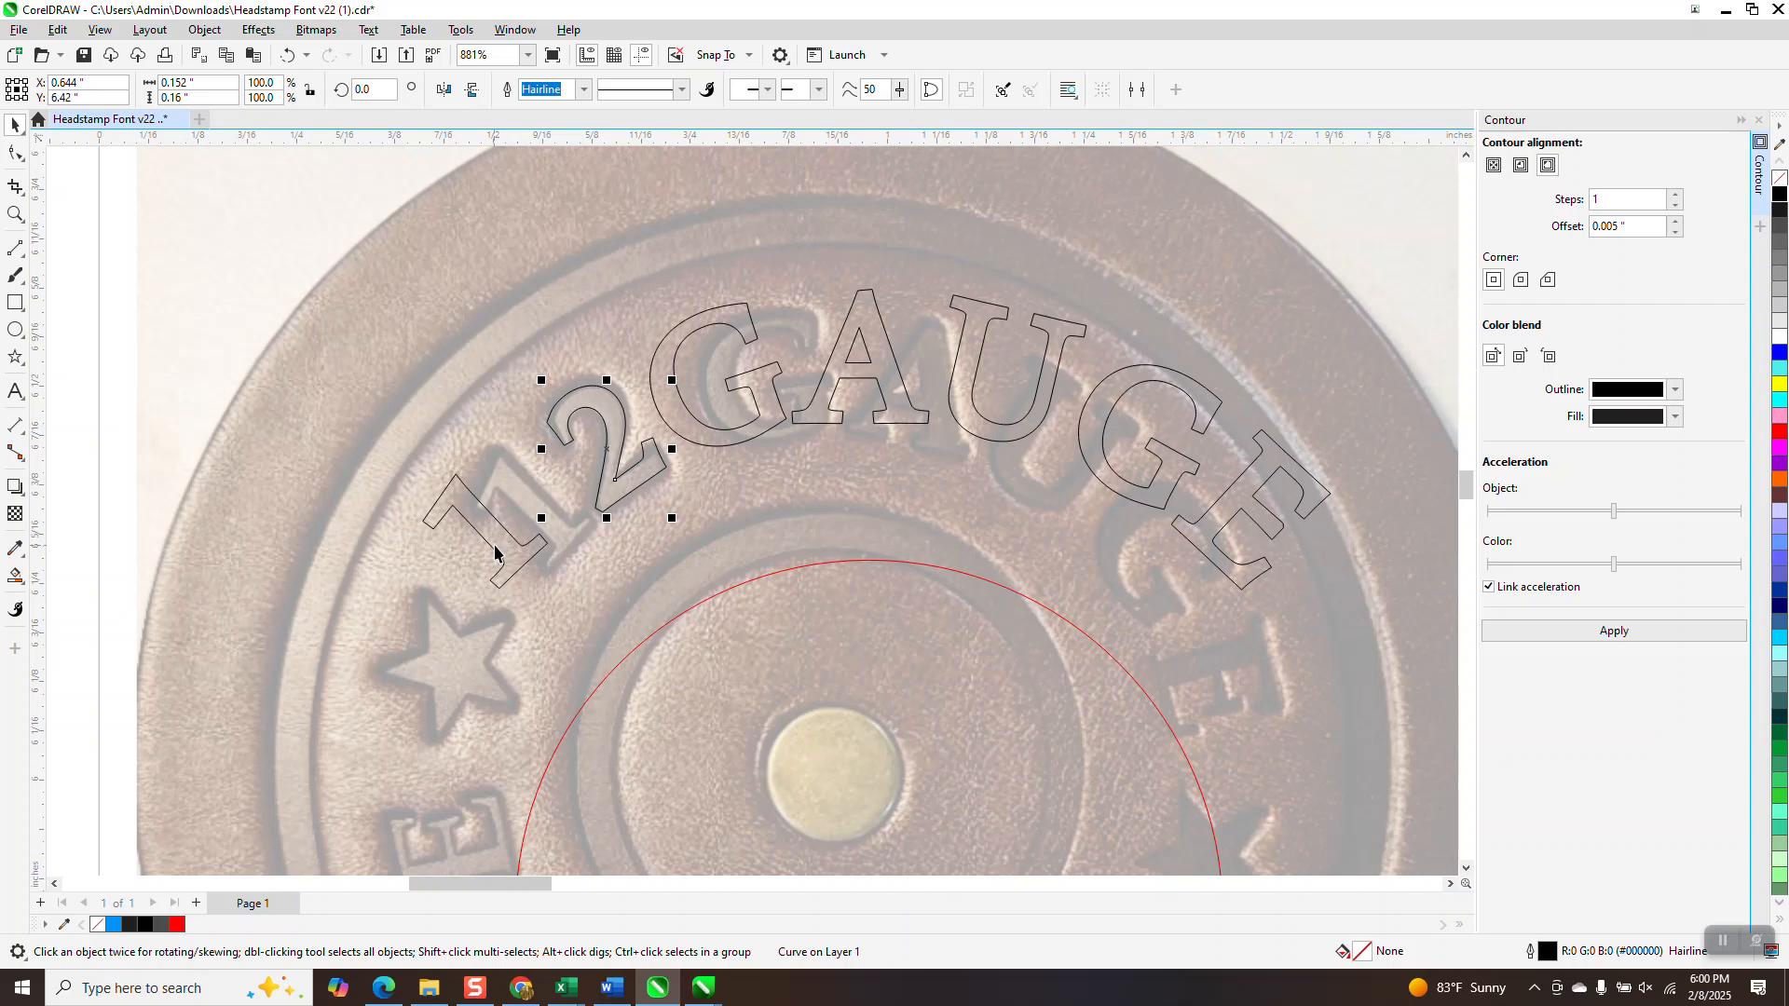
{"action": "left_click_drag", "start_coordinate": [495, 554], "coordinate": [541, 518]}
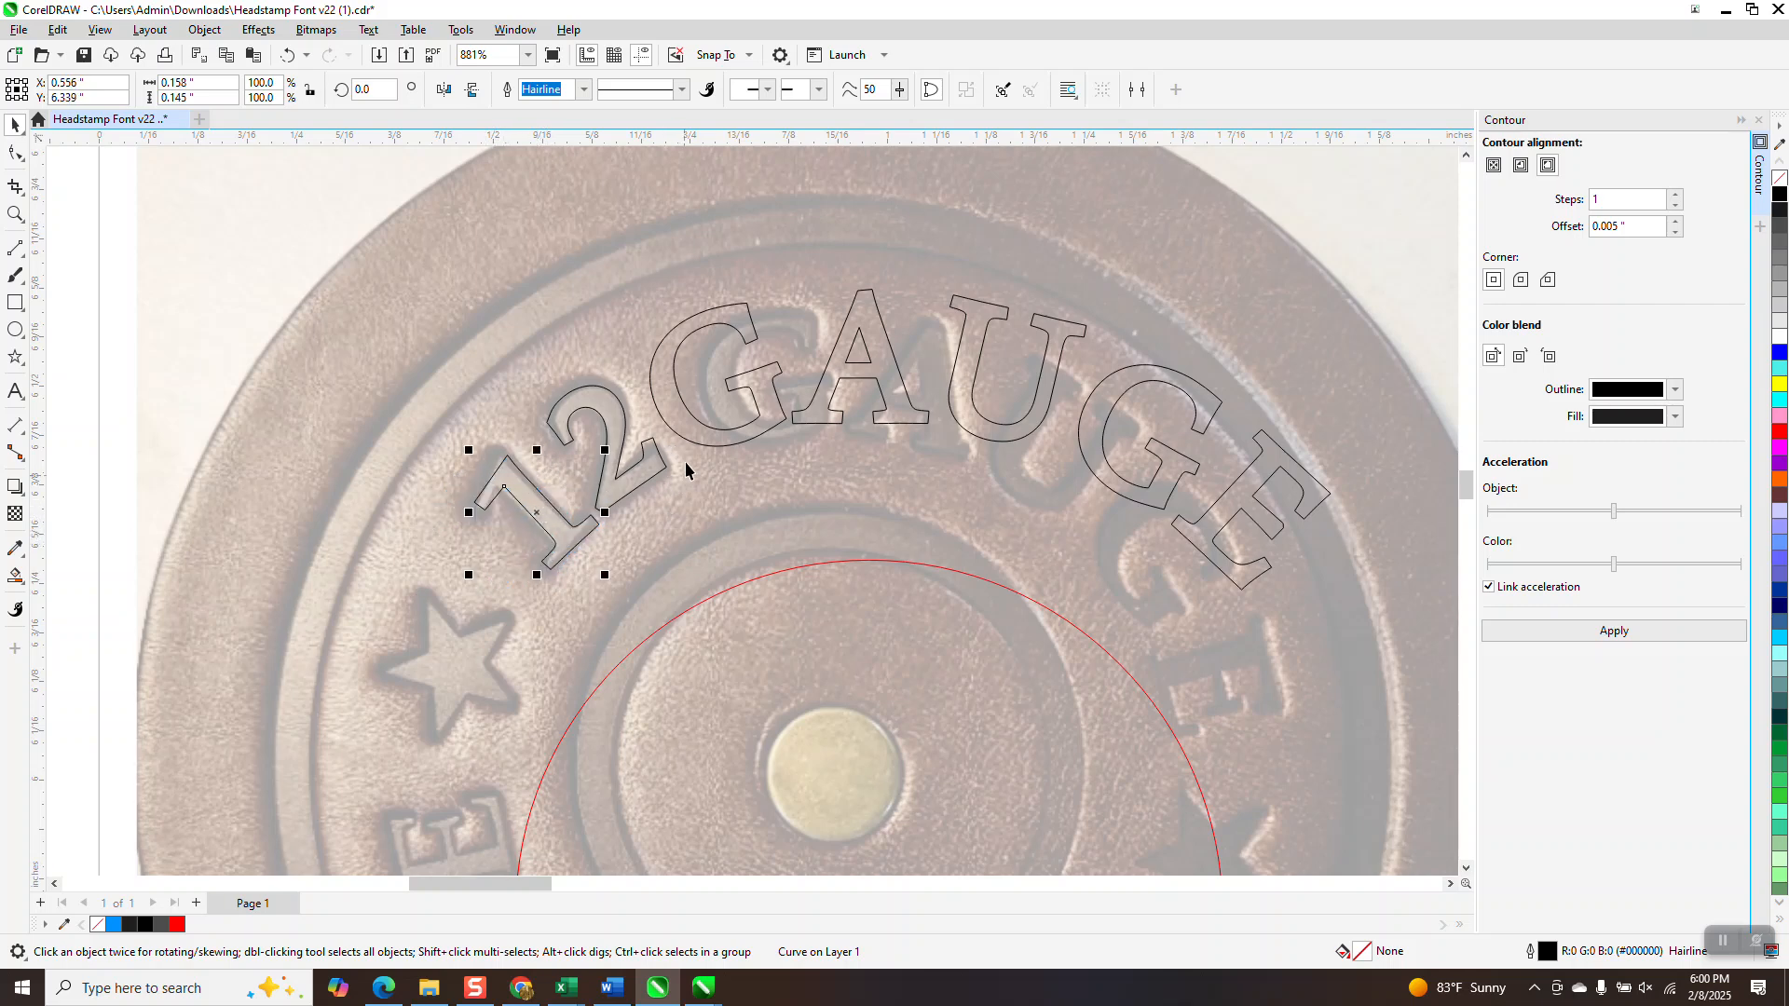
{"action": "left_click_drag", "start_coordinate": [880, 380], "coordinate": [955, 408]}
Step: Move the outlined first G onto the photo's G and rotate it to about 348.5 degrees
{"action": "left_click", "coordinate": [755, 384]}
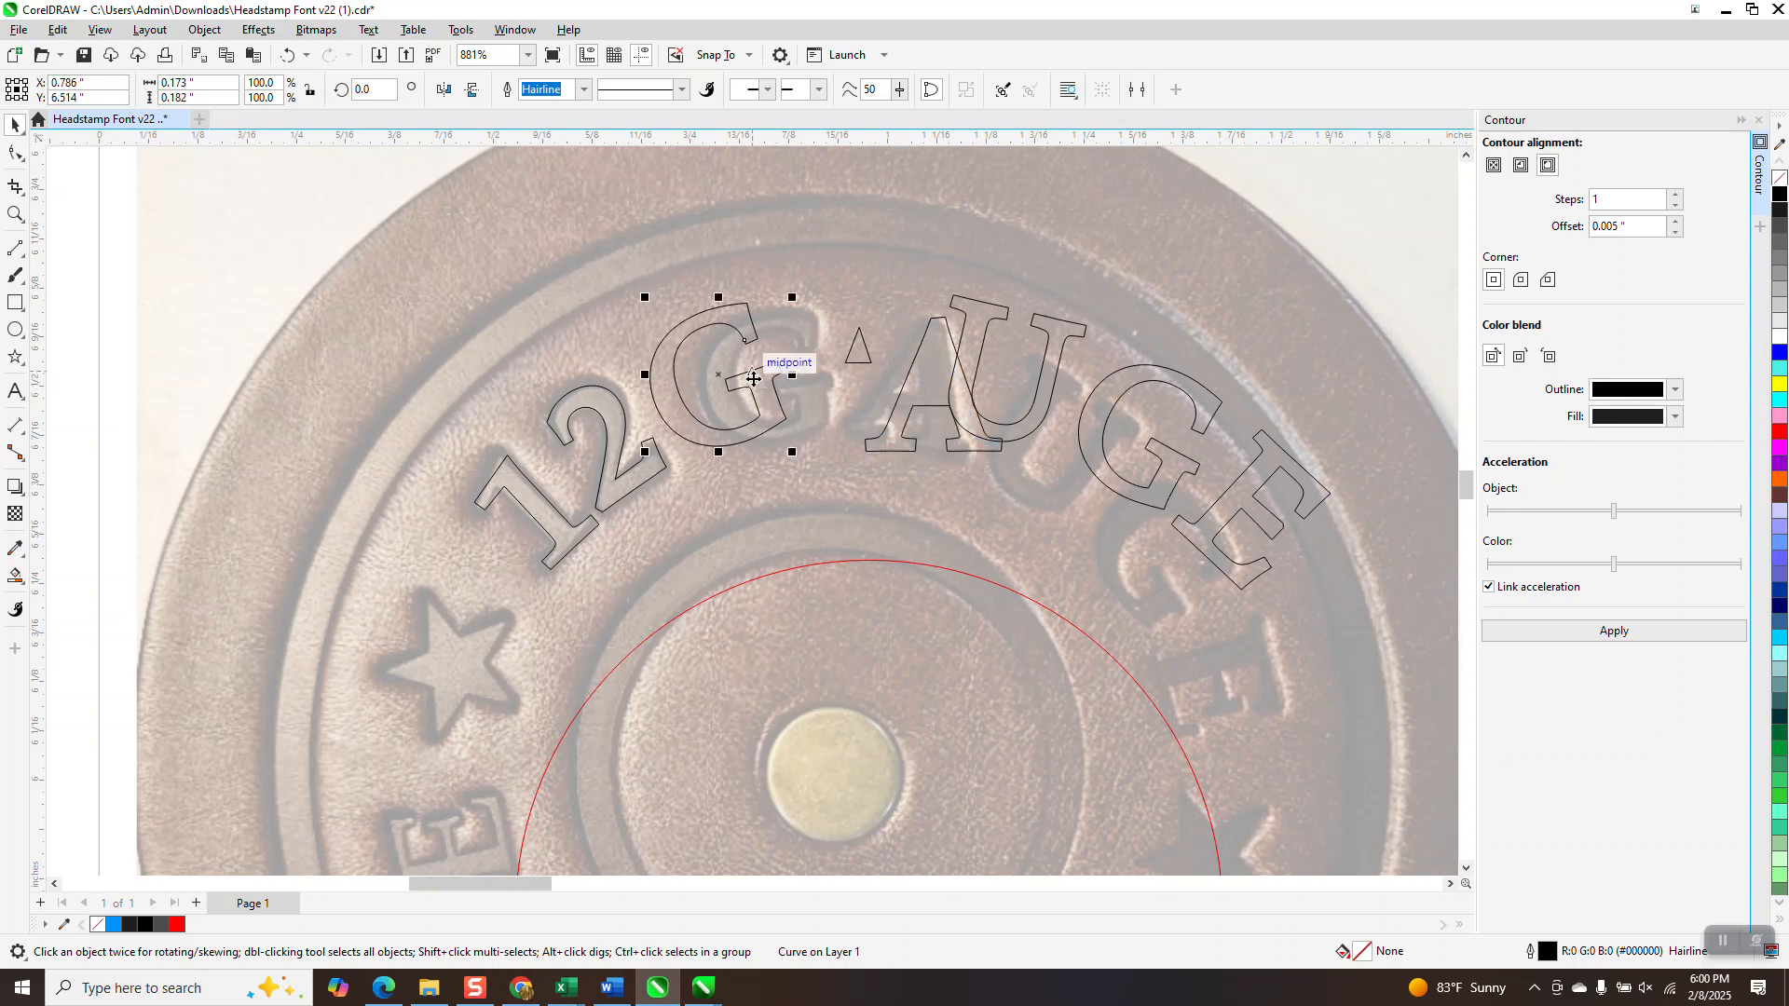
{"action": "left_click_drag", "start_coordinate": [753, 379], "coordinate": [793, 381]}
{"action": "left_click", "coordinate": [795, 379]}
{"action": "left_click_drag", "start_coordinate": [844, 303], "coordinate": [866, 319]}
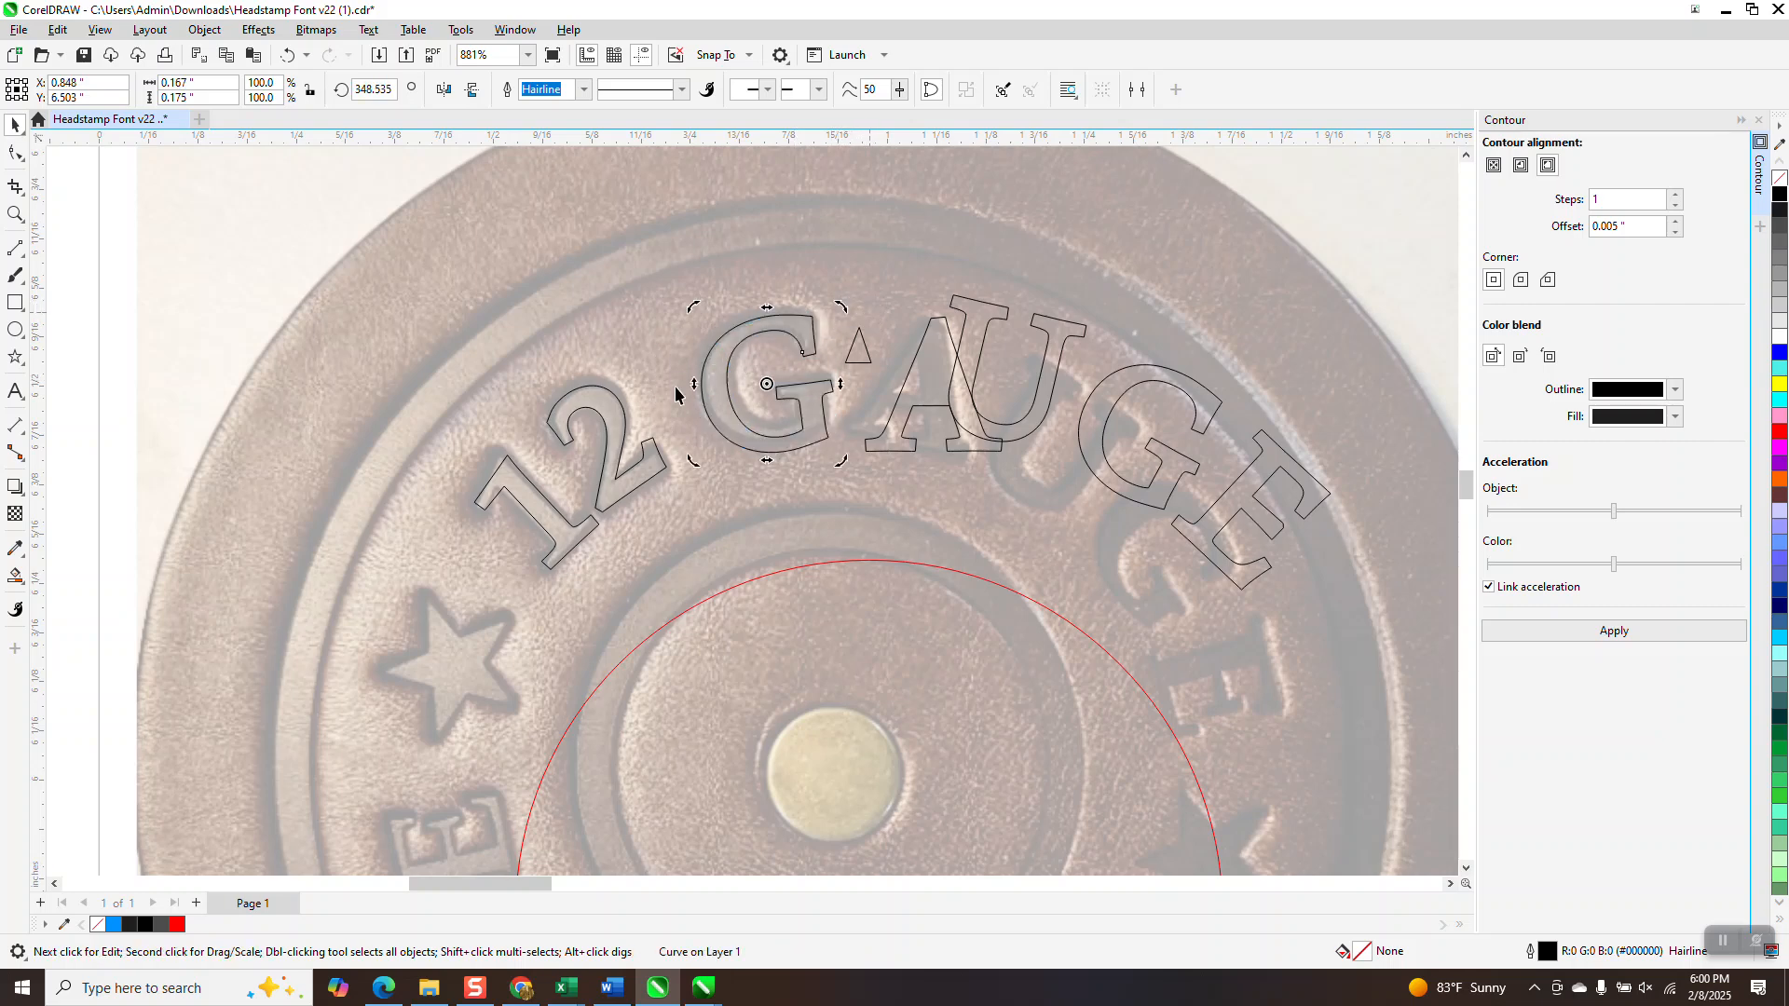
Step: Delete the surplus nodes just below the upper corner of the outlined 1
{"action": "left_click", "coordinate": [15, 214]}
{"action": "left_click_drag", "start_coordinate": [451, 411], "coordinate": [679, 557]}
{"action": "right_click", "coordinate": [456, 425]}
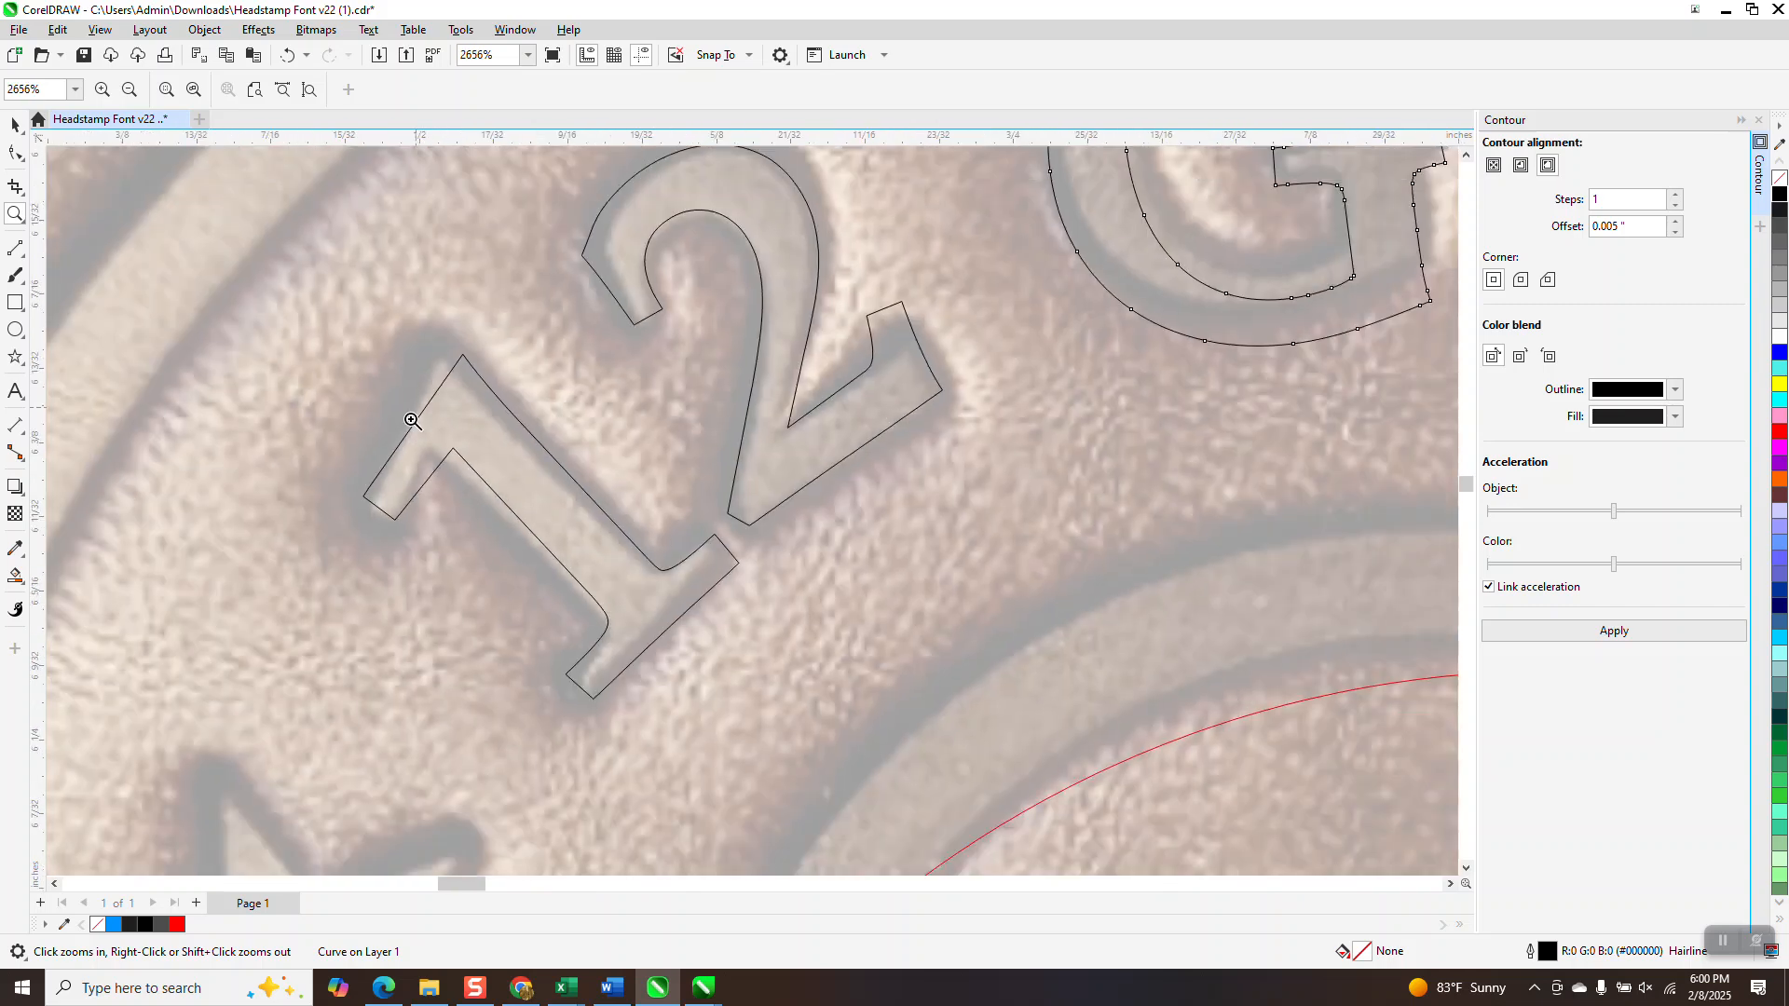
{"action": "left_click", "coordinate": [14, 152]}
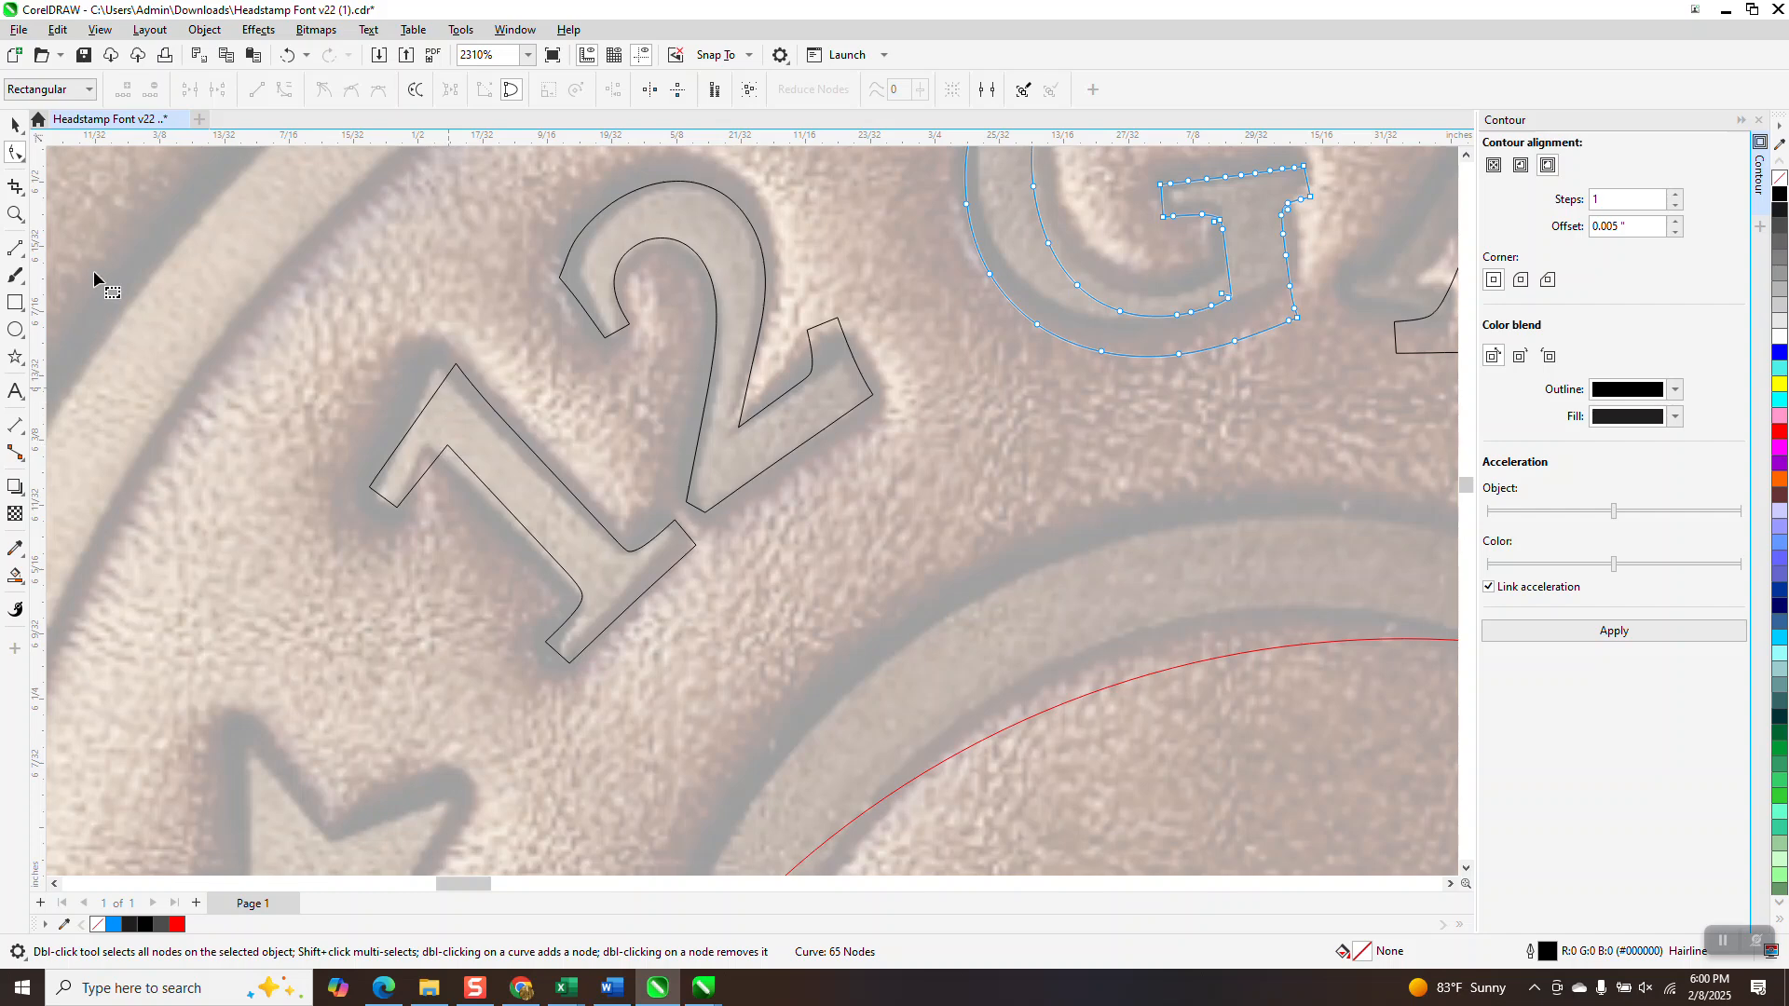
{"action": "left_click", "coordinate": [453, 369]}
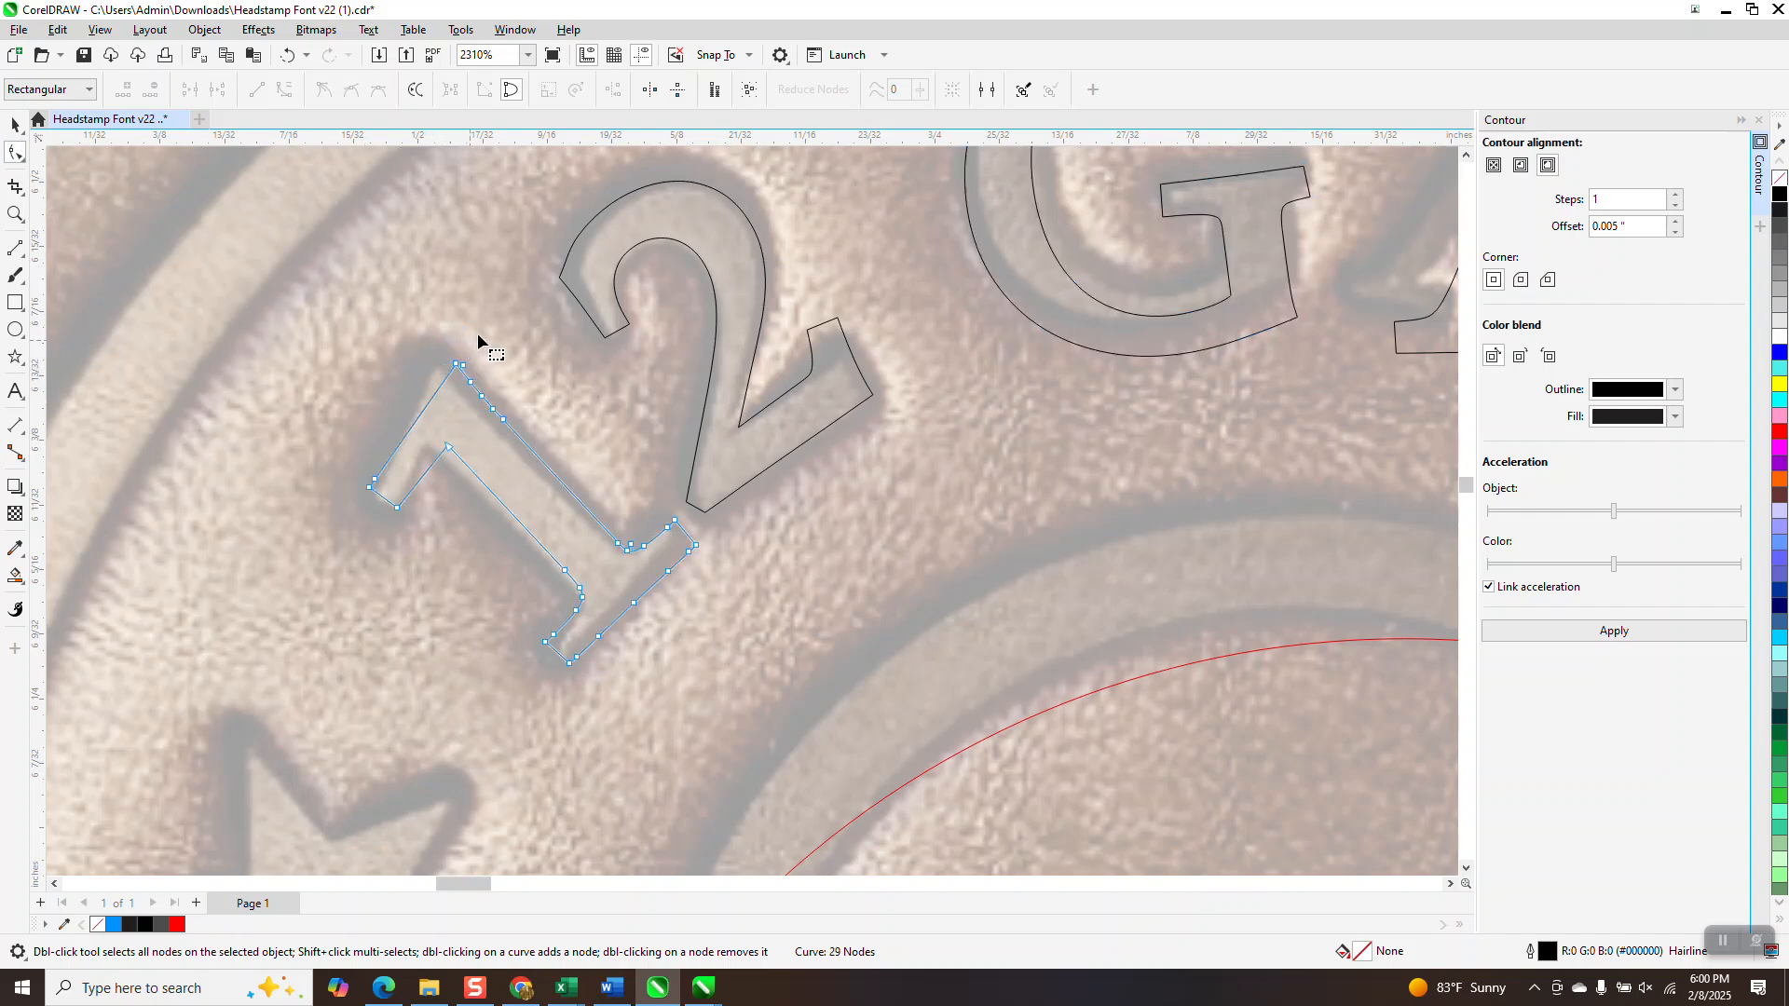
{"action": "left_click_drag", "start_coordinate": [489, 326], "coordinate": [467, 436]}
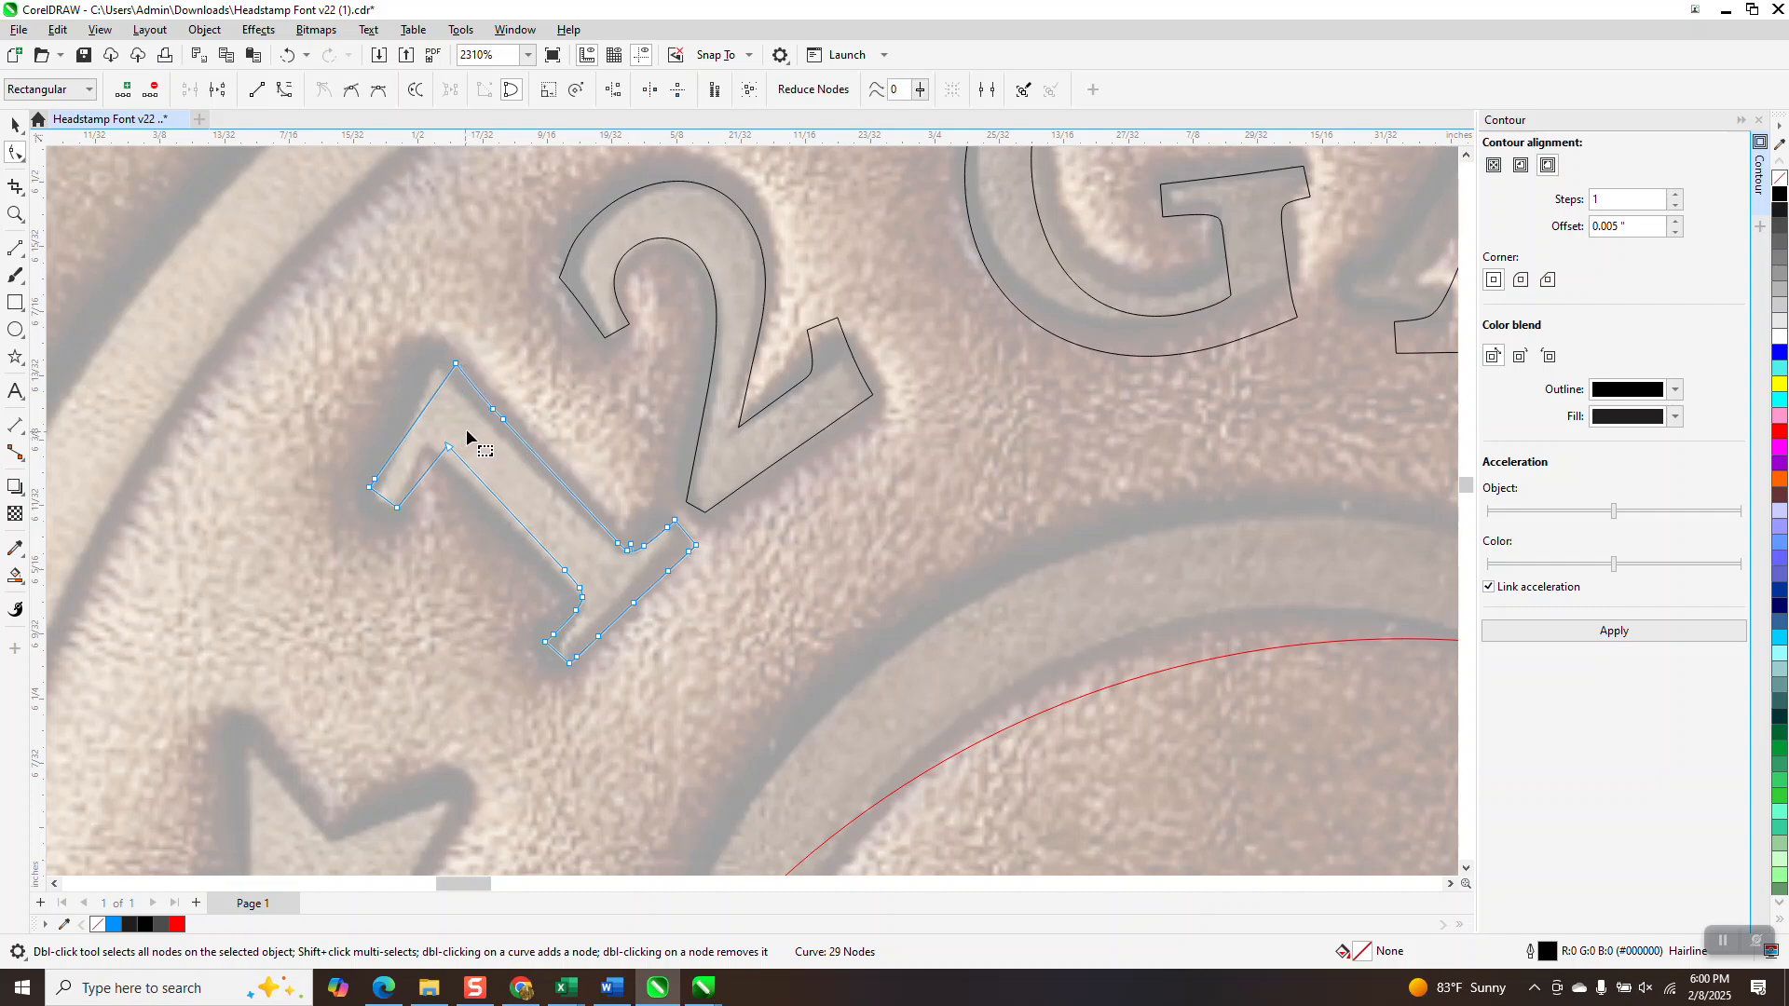
{"action": "key", "text": "Delete"}
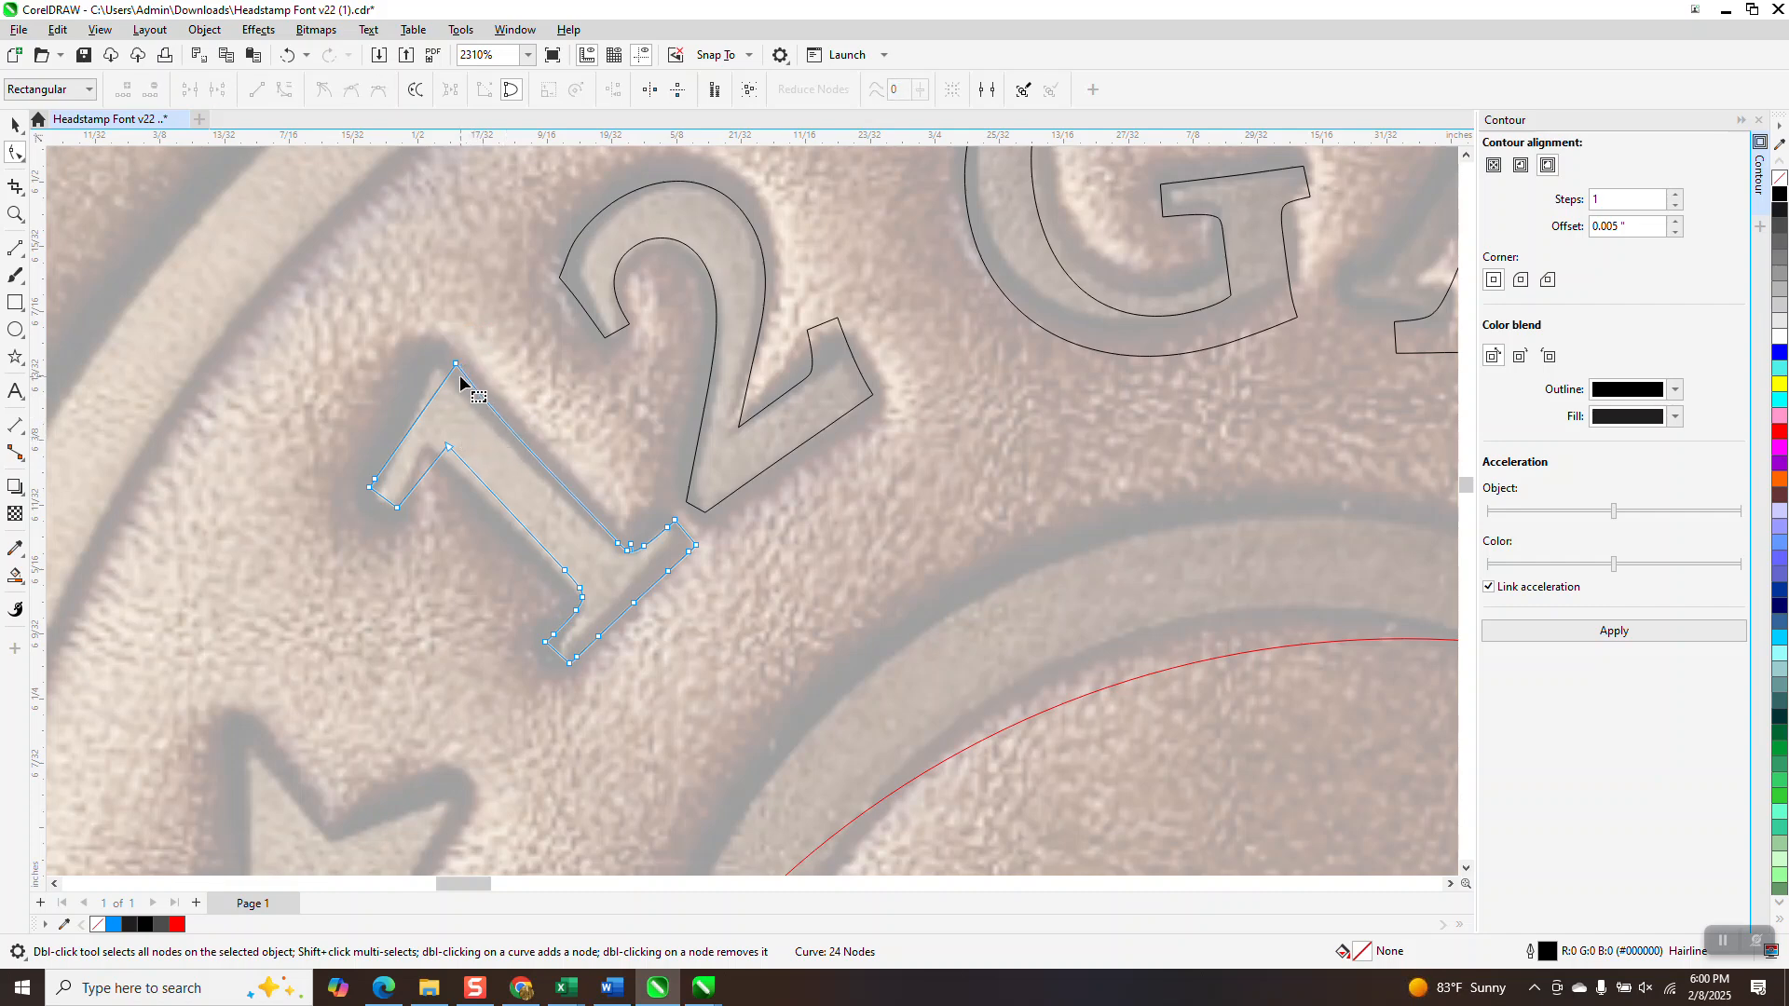
Step: Reposition the upper corner, stem and inner flag nodes of the 1 to follow the photo's 1
{"action": "left_click_drag", "start_coordinate": [455, 365], "coordinate": [435, 371]}
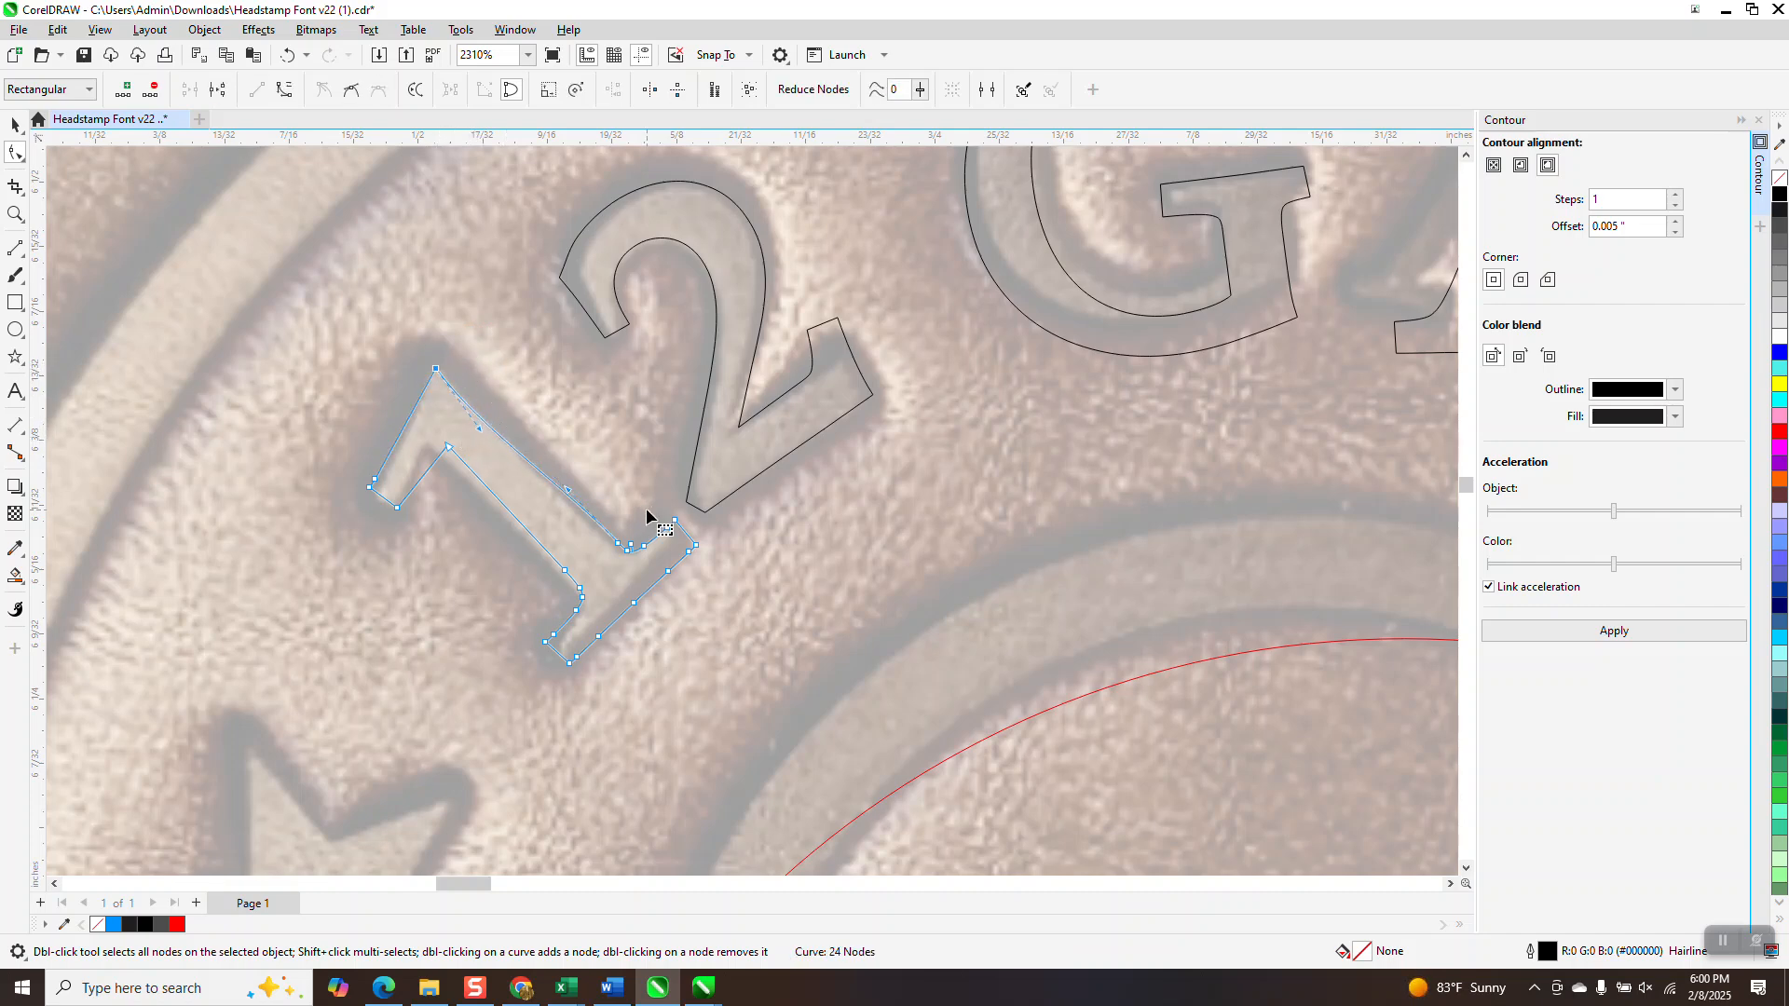
{"action": "left_click_drag", "start_coordinate": [617, 551], "coordinate": [615, 551]}
{"action": "left_click_drag", "start_coordinate": [447, 450], "coordinate": [428, 451]}
Step: Try to delete the nodes along the outer end of the outlined 2's upper hook
{"action": "left_click", "coordinate": [563, 283]}
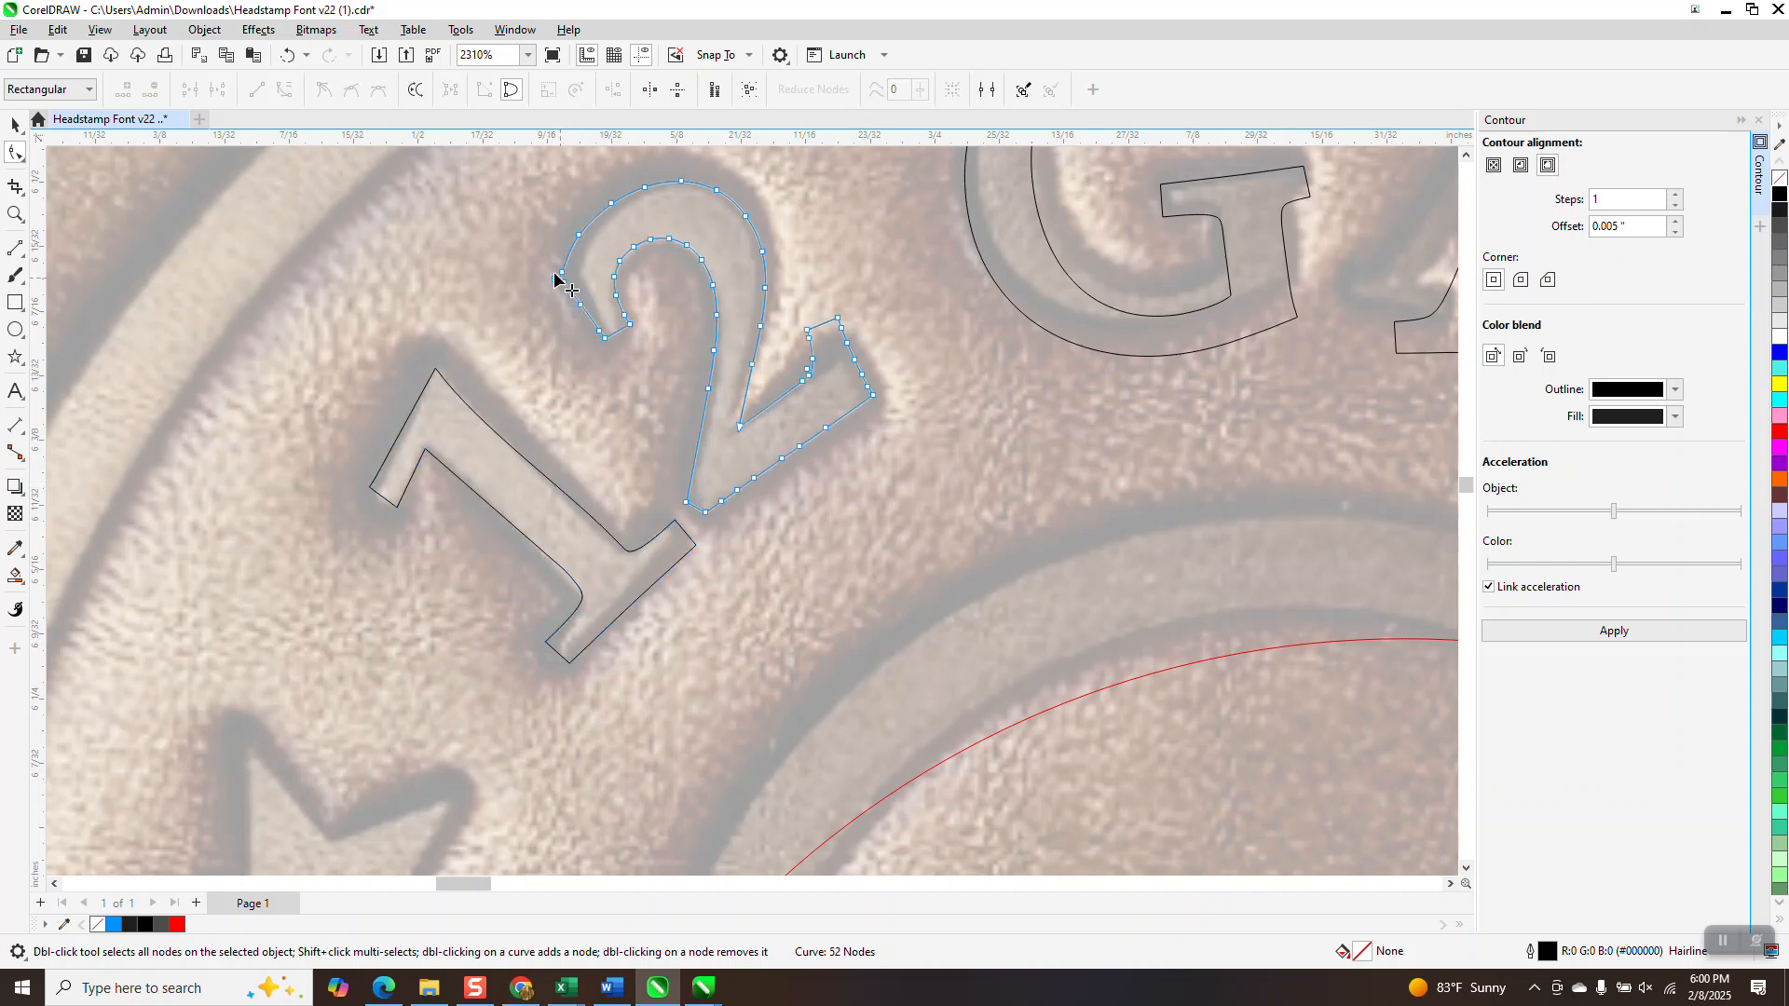
{"action": "left_click_drag", "start_coordinate": [591, 330], "coordinate": [592, 328]}
{"action": "key", "text": "Delete"}
{"action": "left_click", "coordinate": [298, 57]}
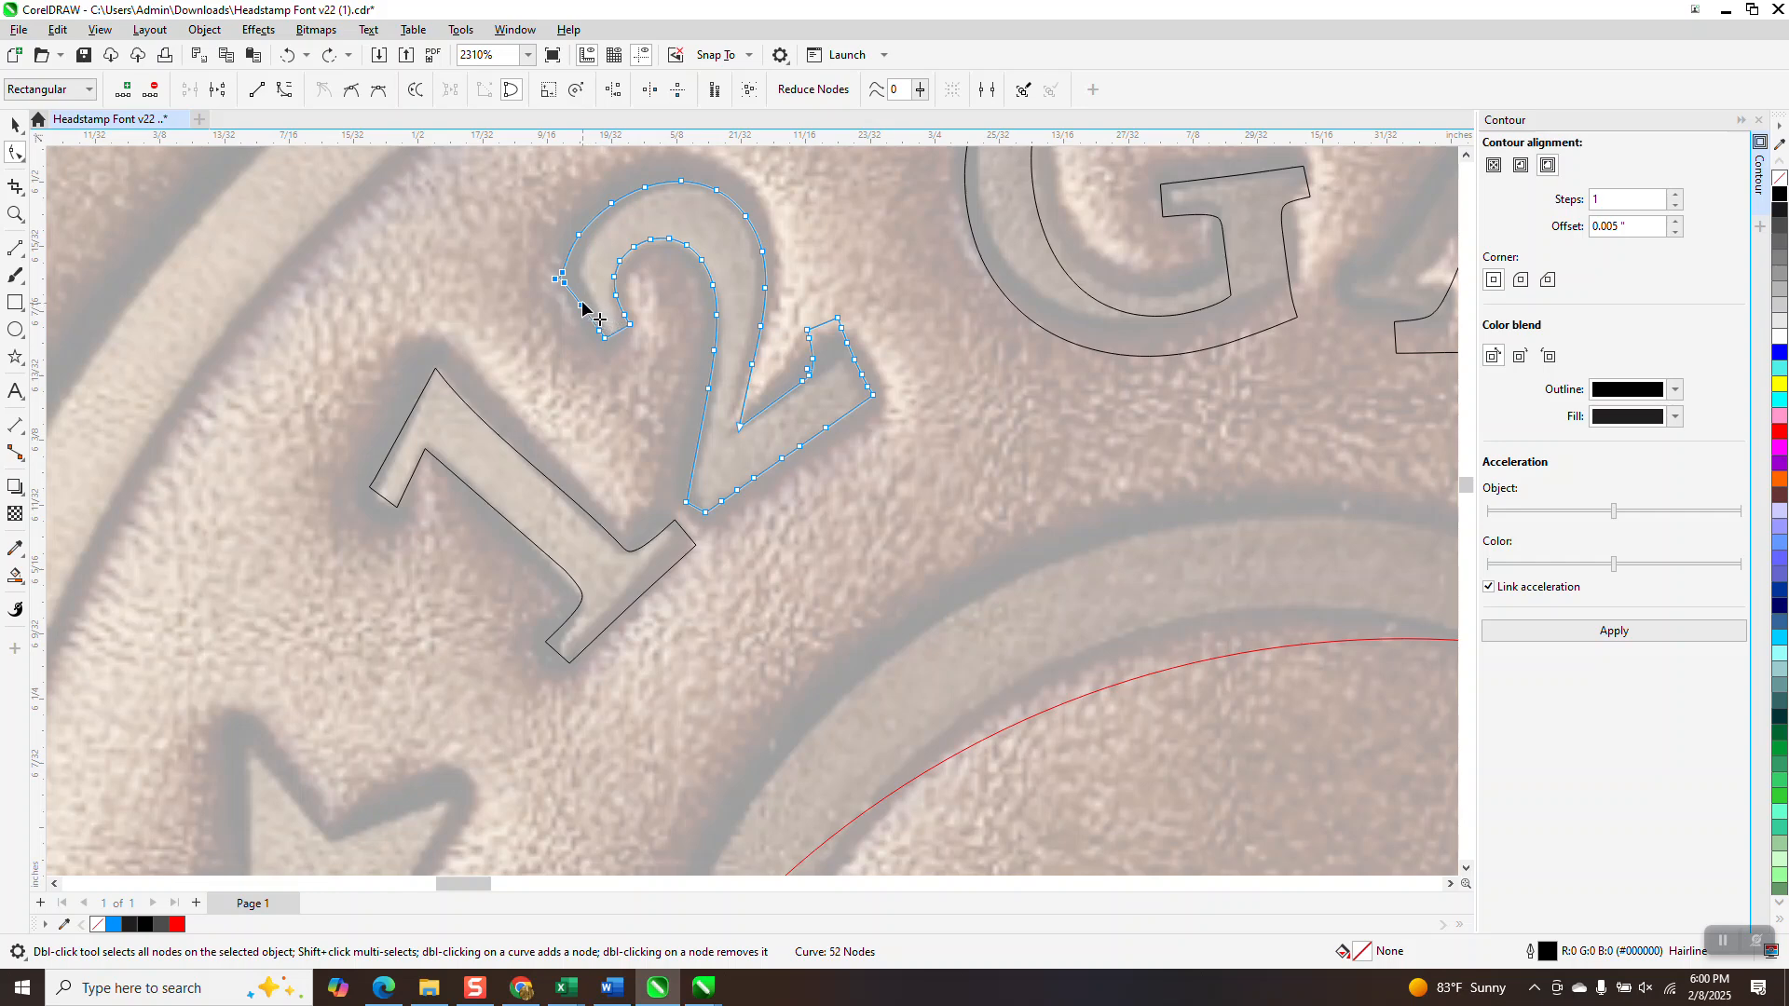
{"action": "key", "text": "Delete"}
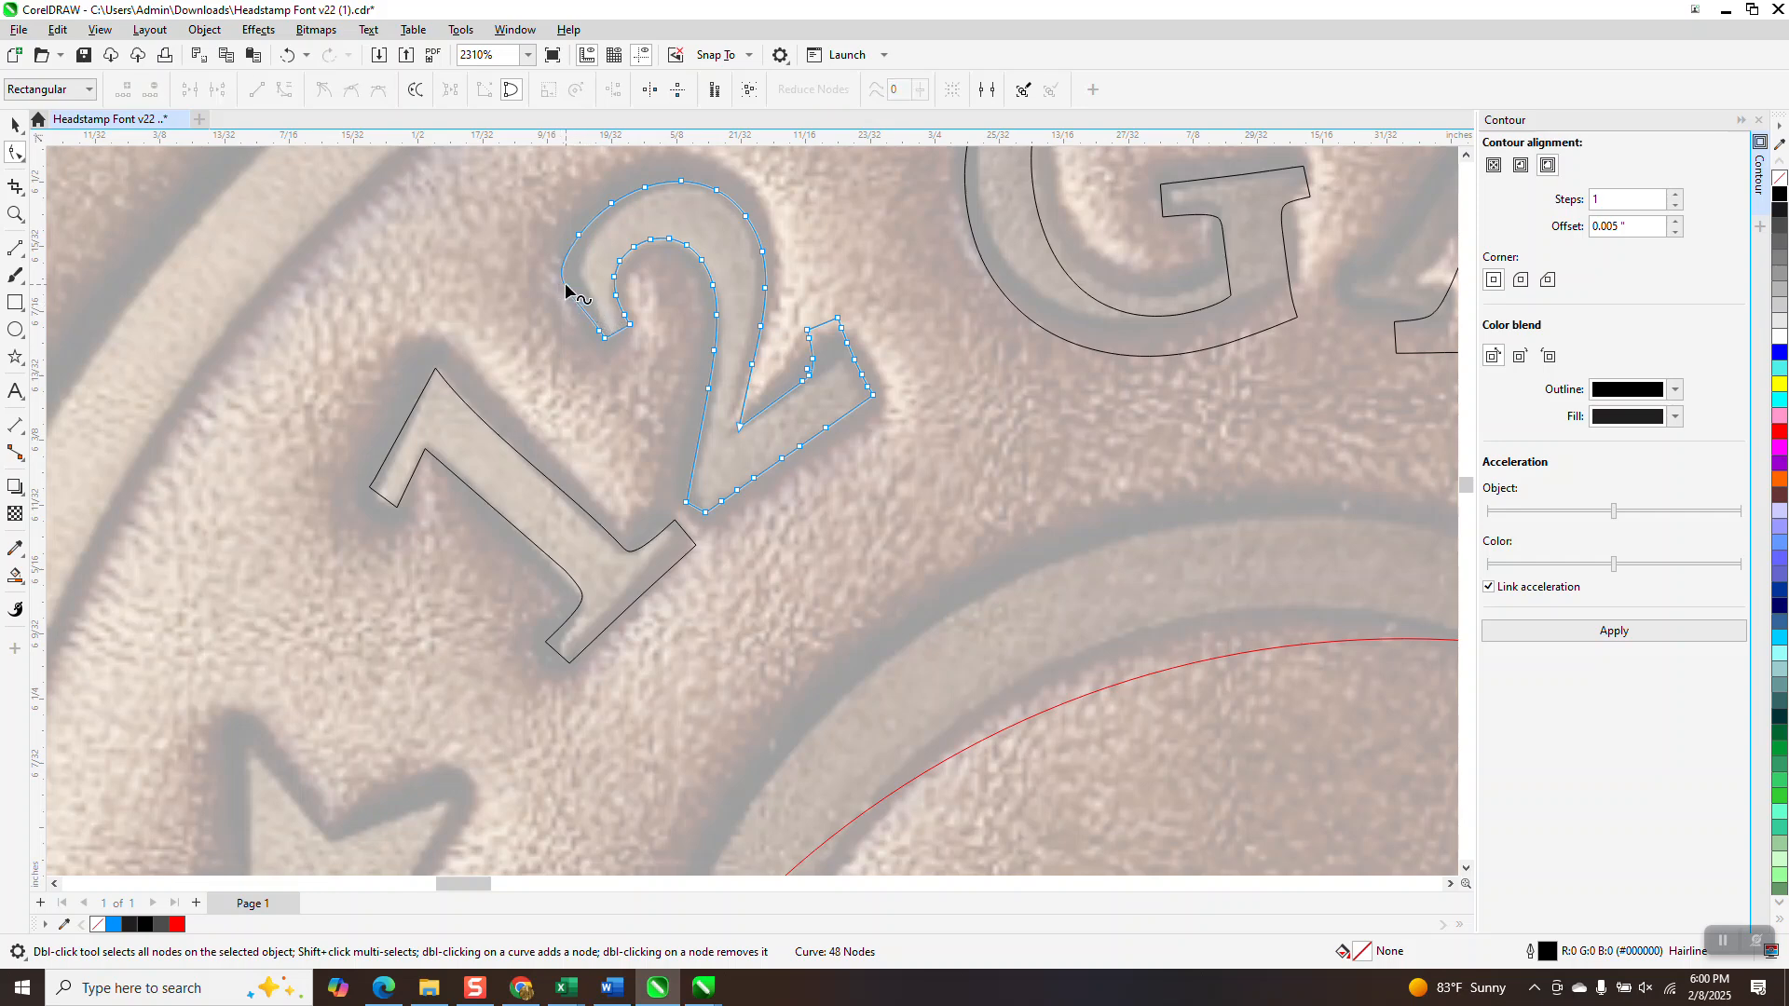
{"action": "left_click", "coordinate": [288, 55]}
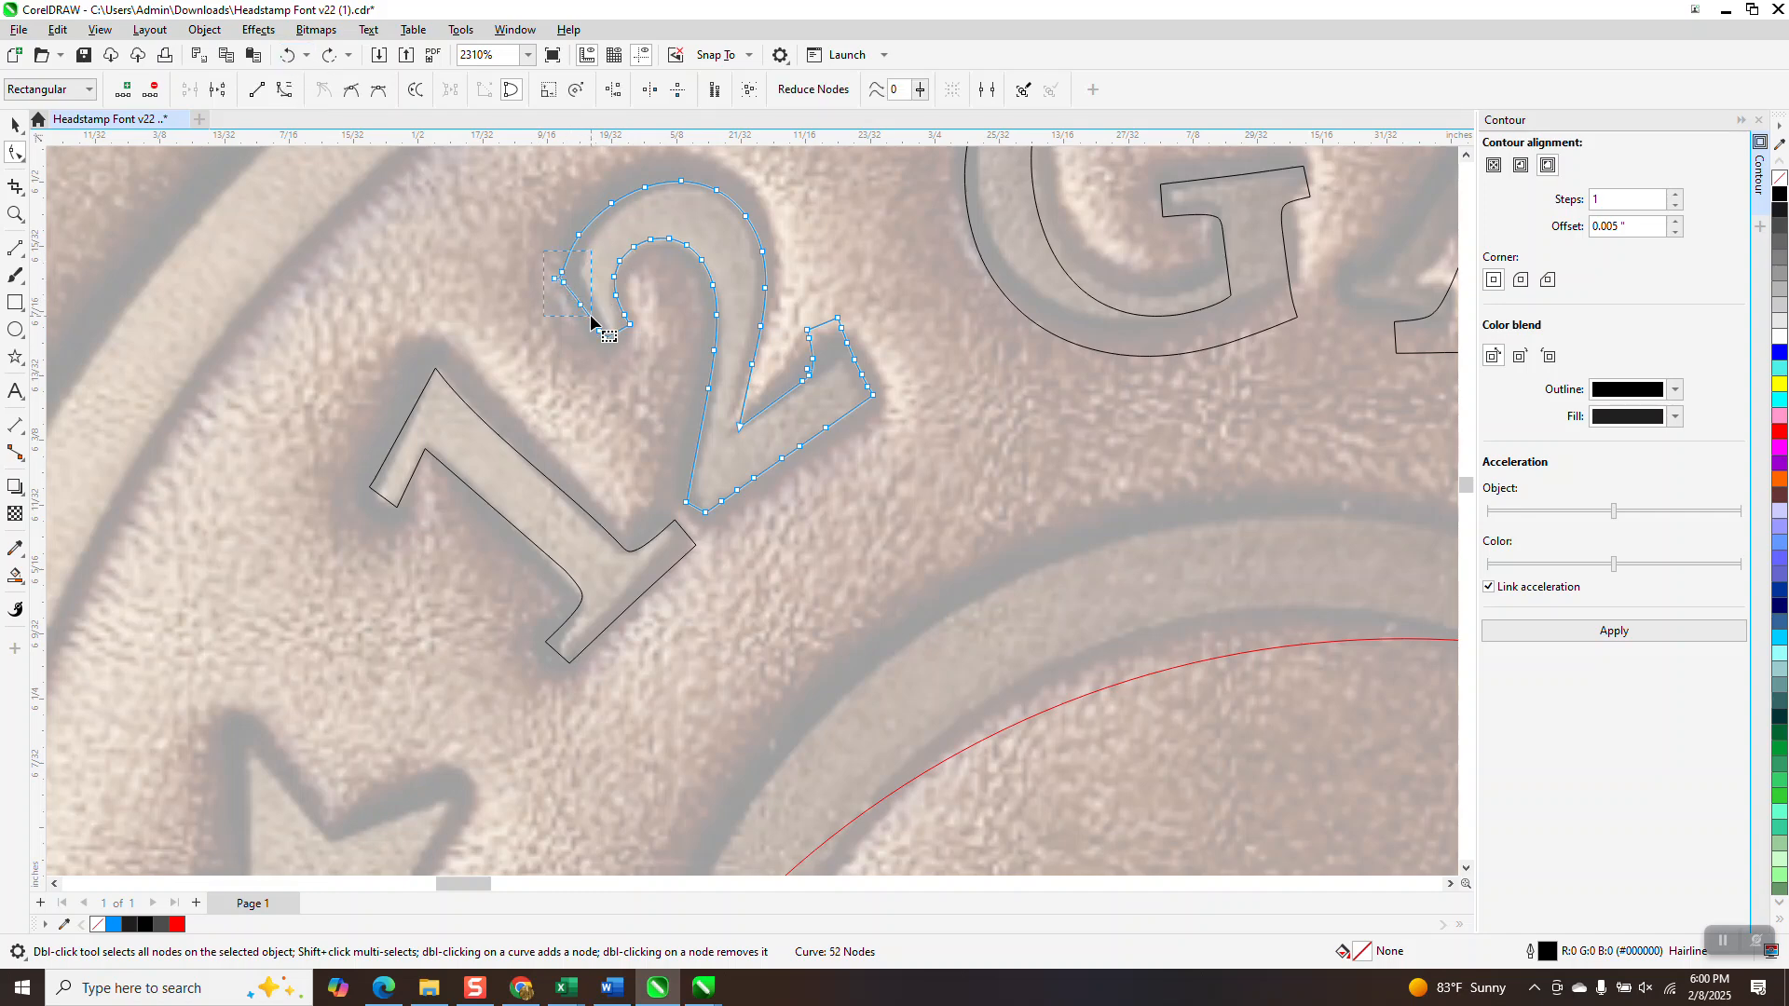
Step: Shift the outer end nodes of the 2's upper hook inward and reshape the adjoining outer curve
{"action": "left_click_drag", "start_coordinate": [578, 311], "coordinate": [590, 299]}
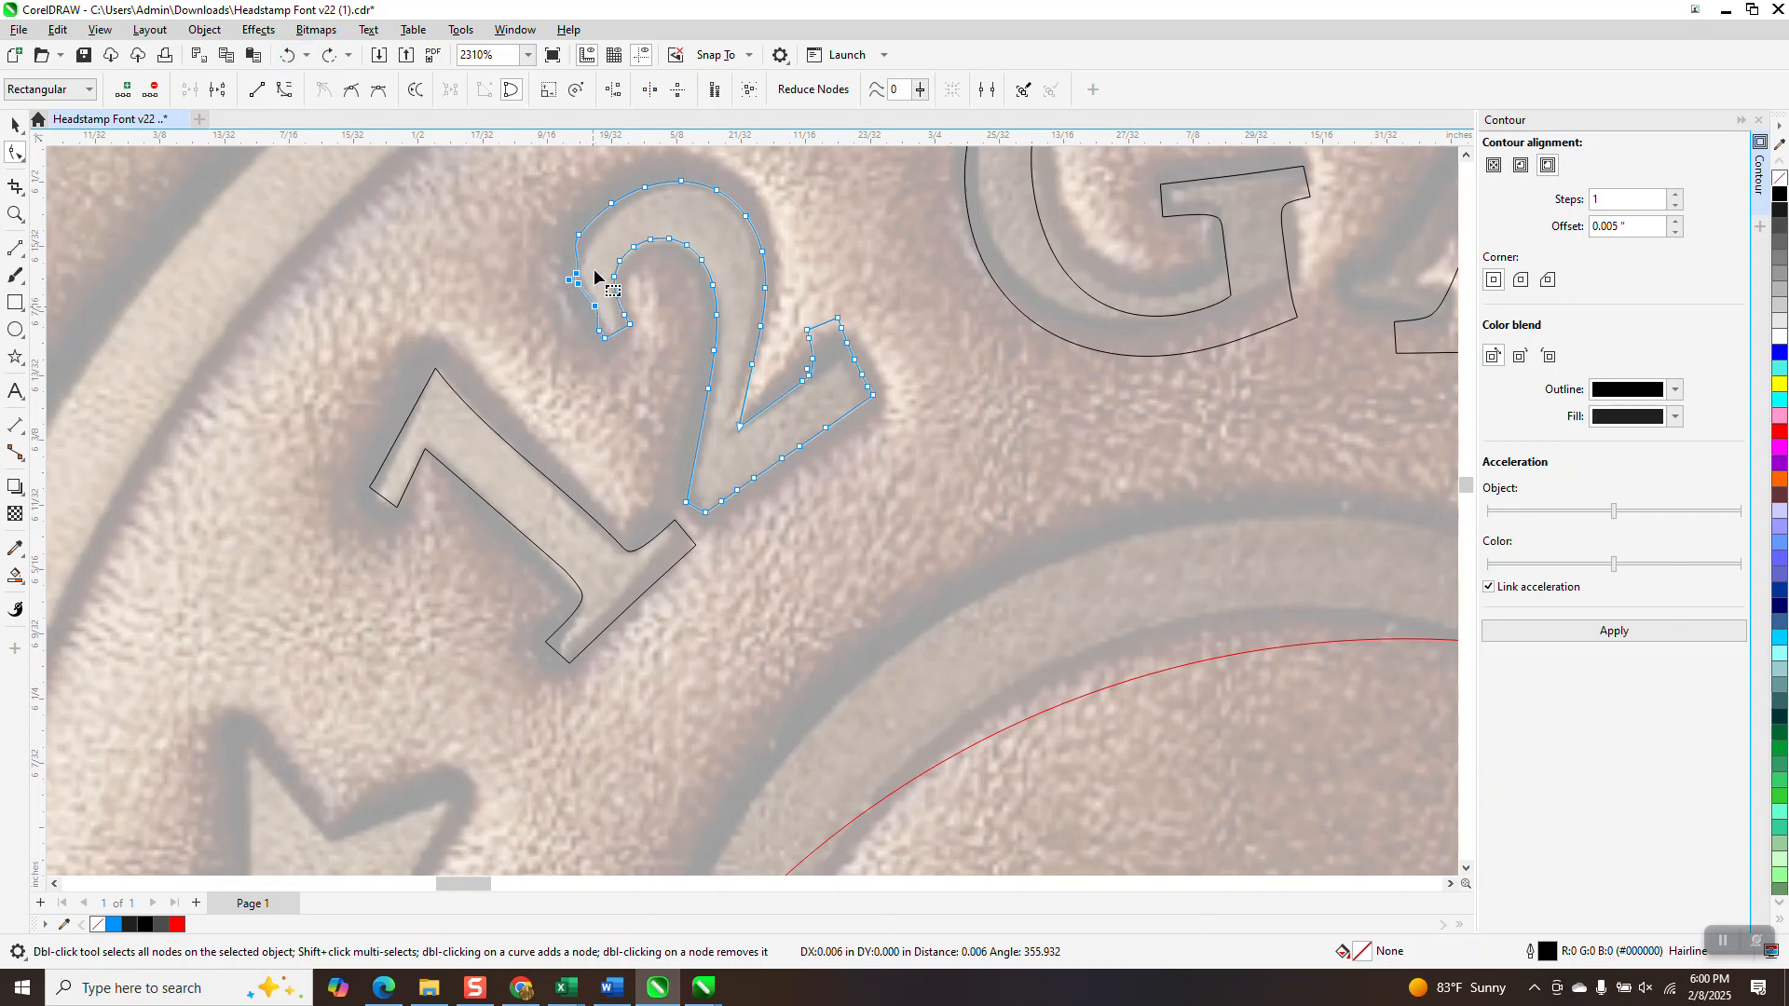
{"action": "left_click", "coordinate": [615, 208]}
{"action": "left_click_drag", "start_coordinate": [616, 215], "coordinate": [594, 258]}
Step: Delete the nodes forming the raised serif tip at the end of the 2's foot
{"action": "scroll", "coordinate": [669, 296], "scroll_direction": "down", "scroll_amount": 1}
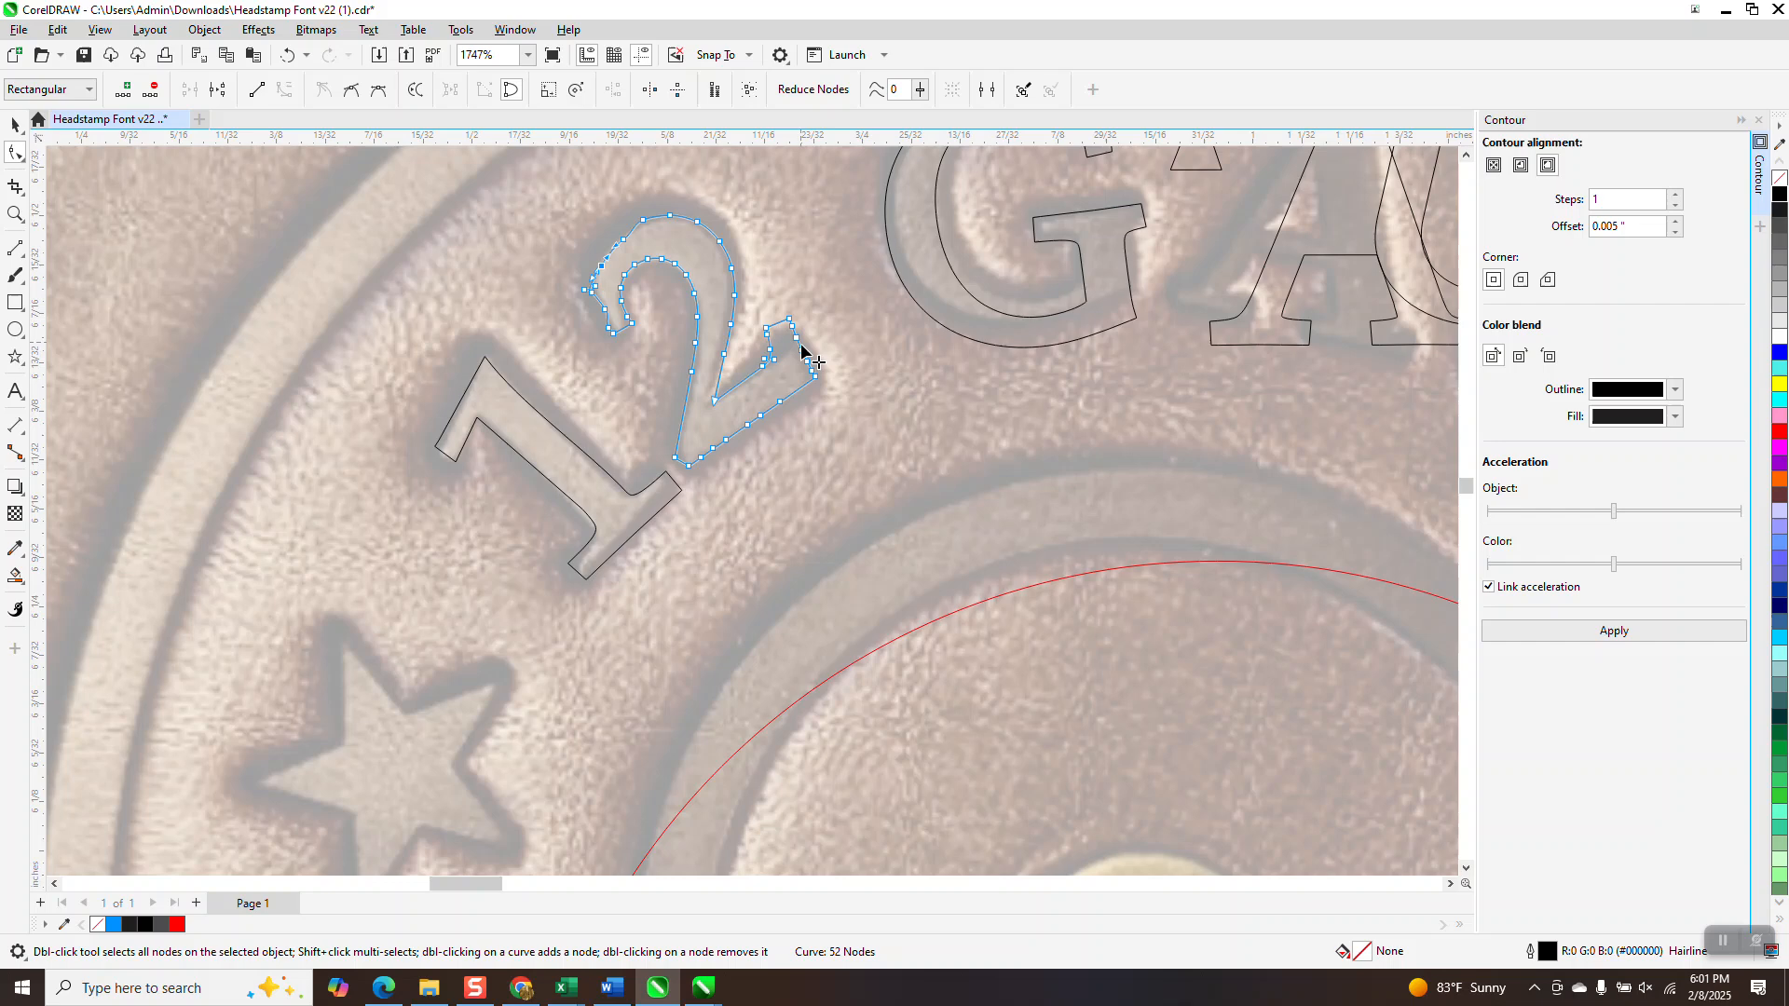
{"action": "left_click", "coordinate": [22, 212]}
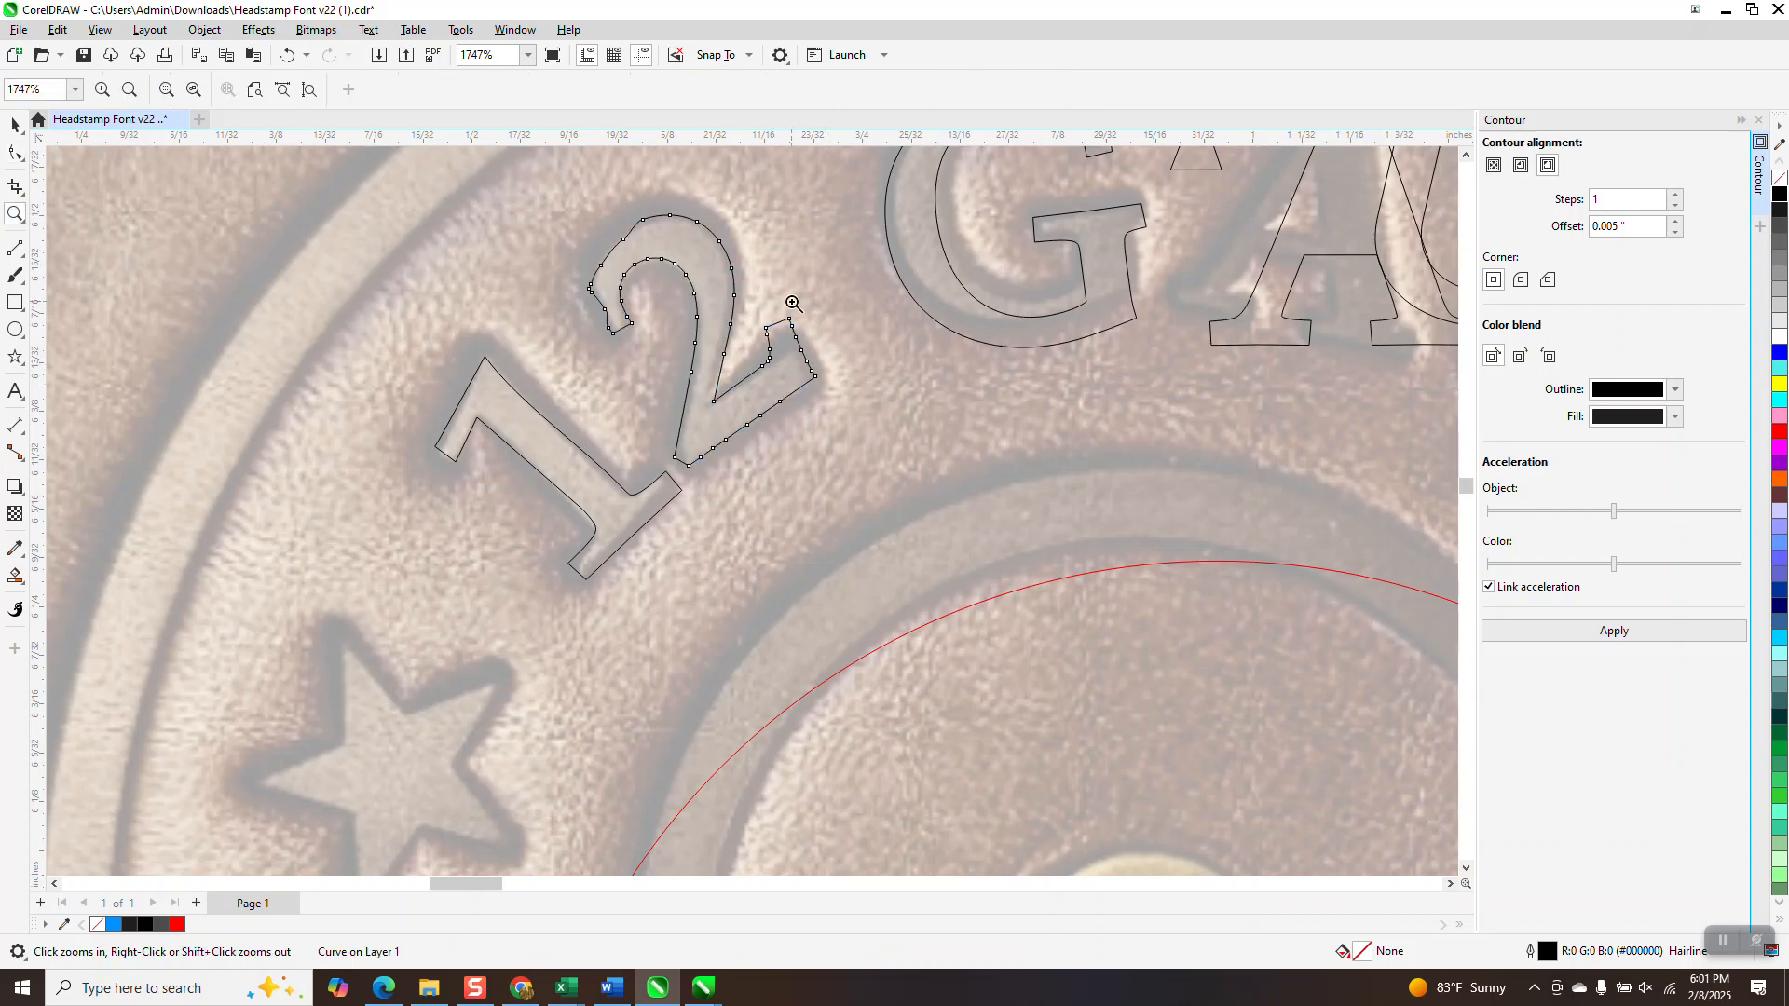
{"action": "left_click_drag", "start_coordinate": [965, 445], "coordinate": [751, 312]}
{"action": "scroll", "coordinate": [565, 330], "scroll_direction": "down", "scroll_amount": 3}
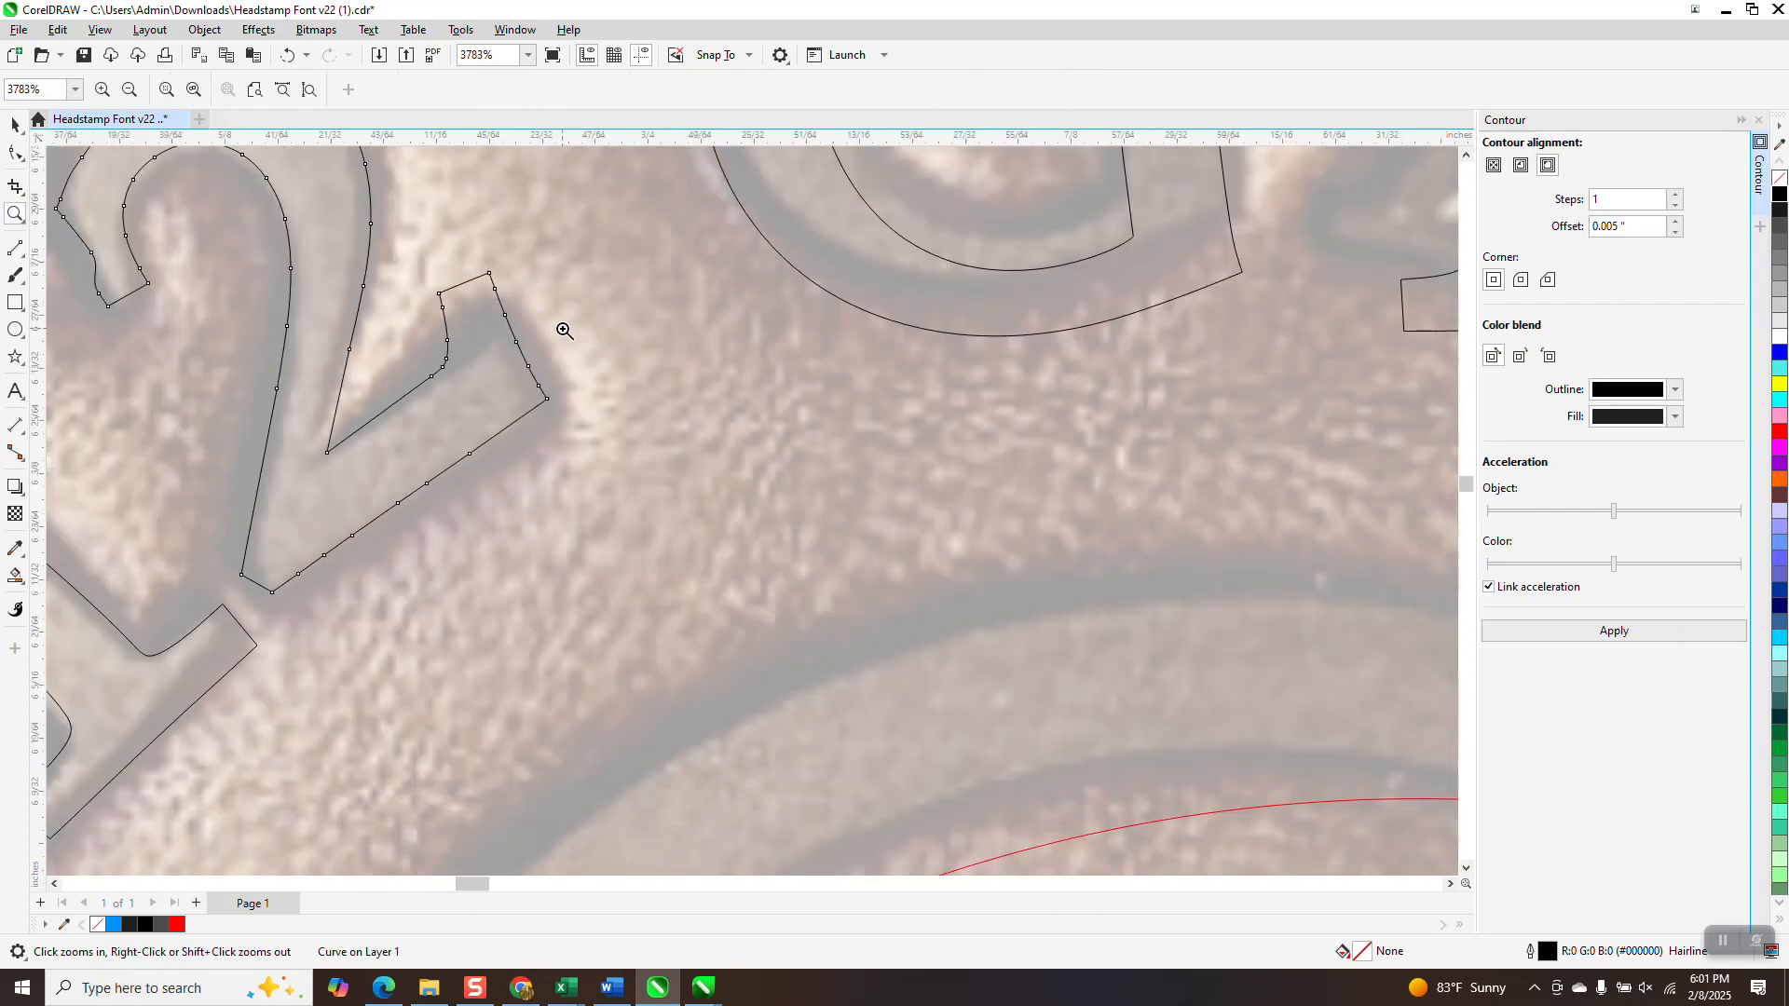
{"action": "left_click", "coordinate": [15, 151]}
{"action": "left_click_drag", "start_coordinate": [455, 342], "coordinate": [416, 349]}
{"action": "key", "text": "Delete"}
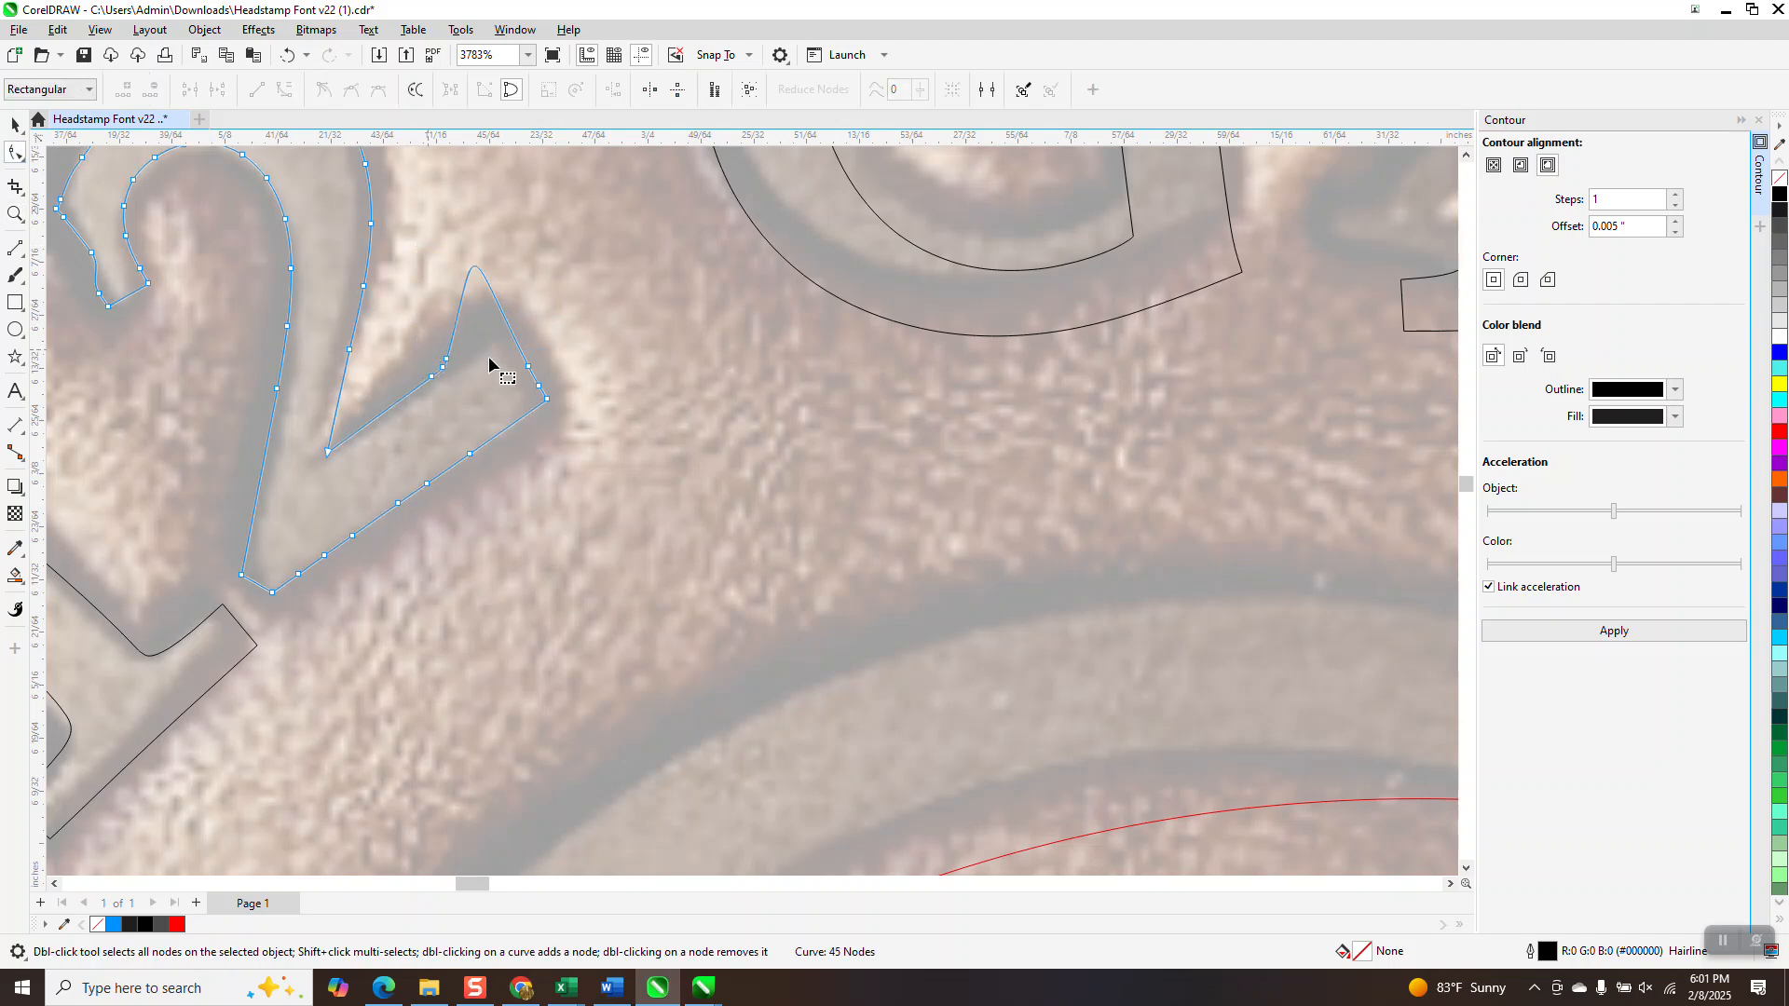
Step: Convert the segment across the 2's foot end to a line and move its corner node to the photo's edge
{"action": "left_click_drag", "start_coordinate": [536, 373], "coordinate": [531, 376]}
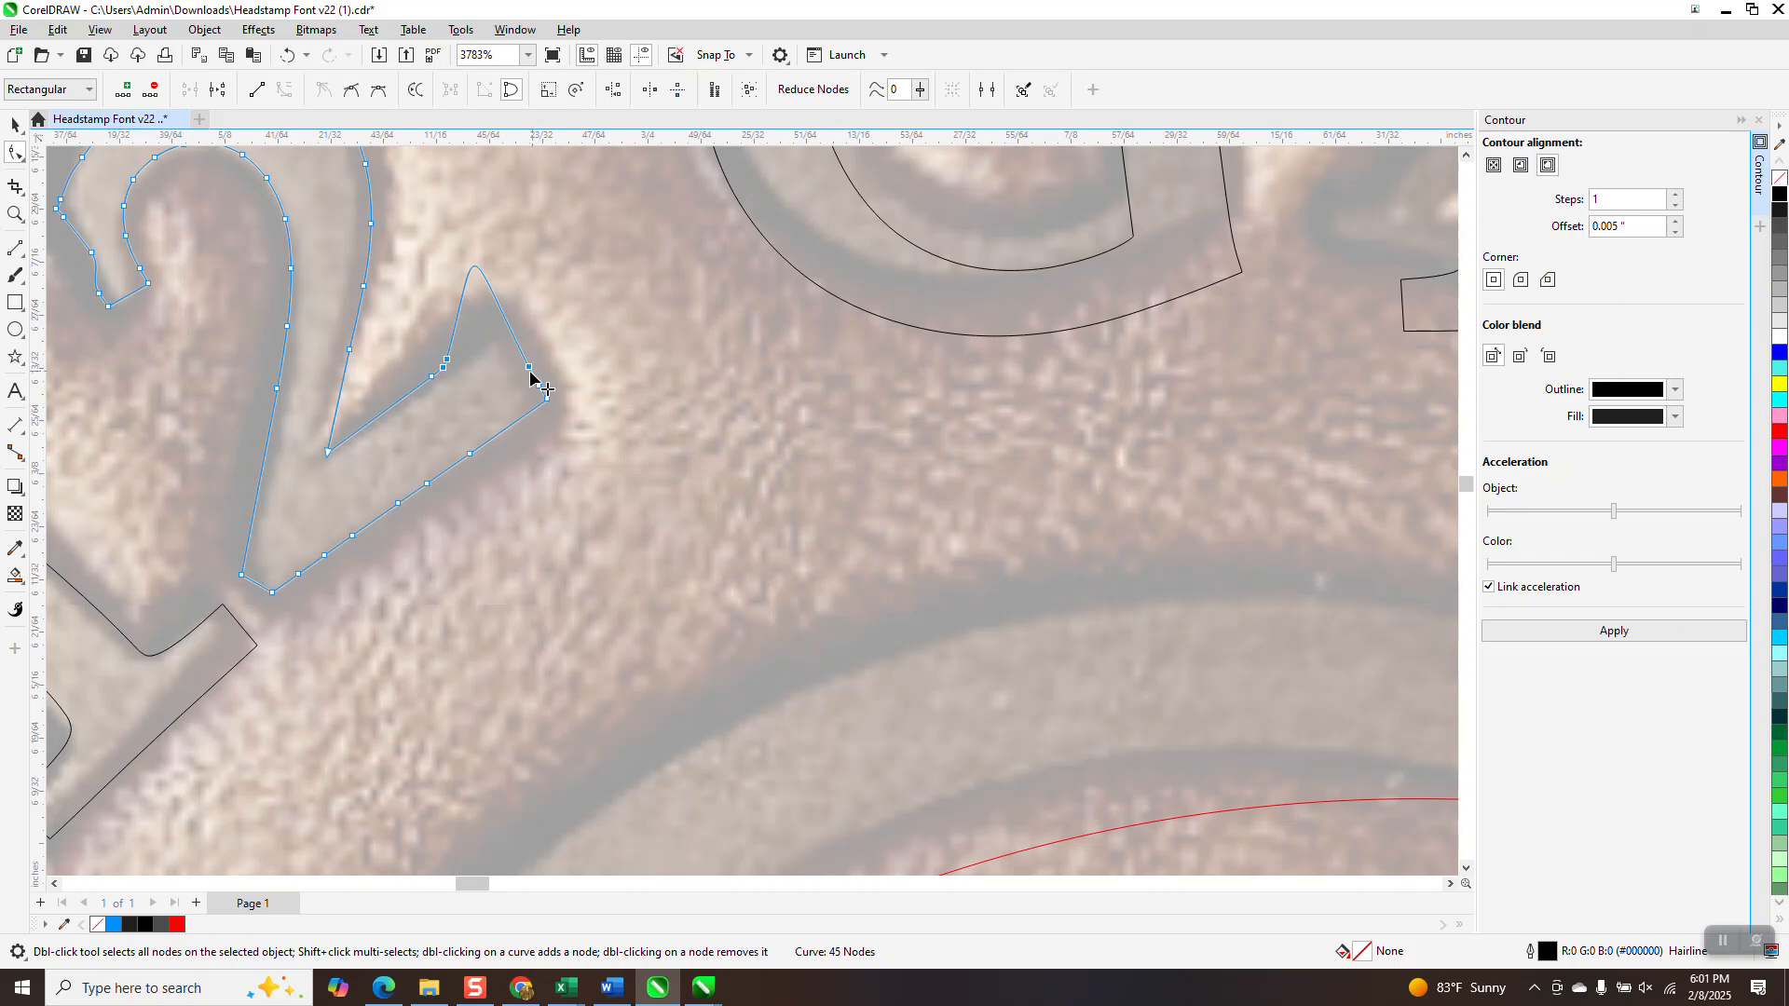
{"action": "right_click", "coordinate": [528, 369]}
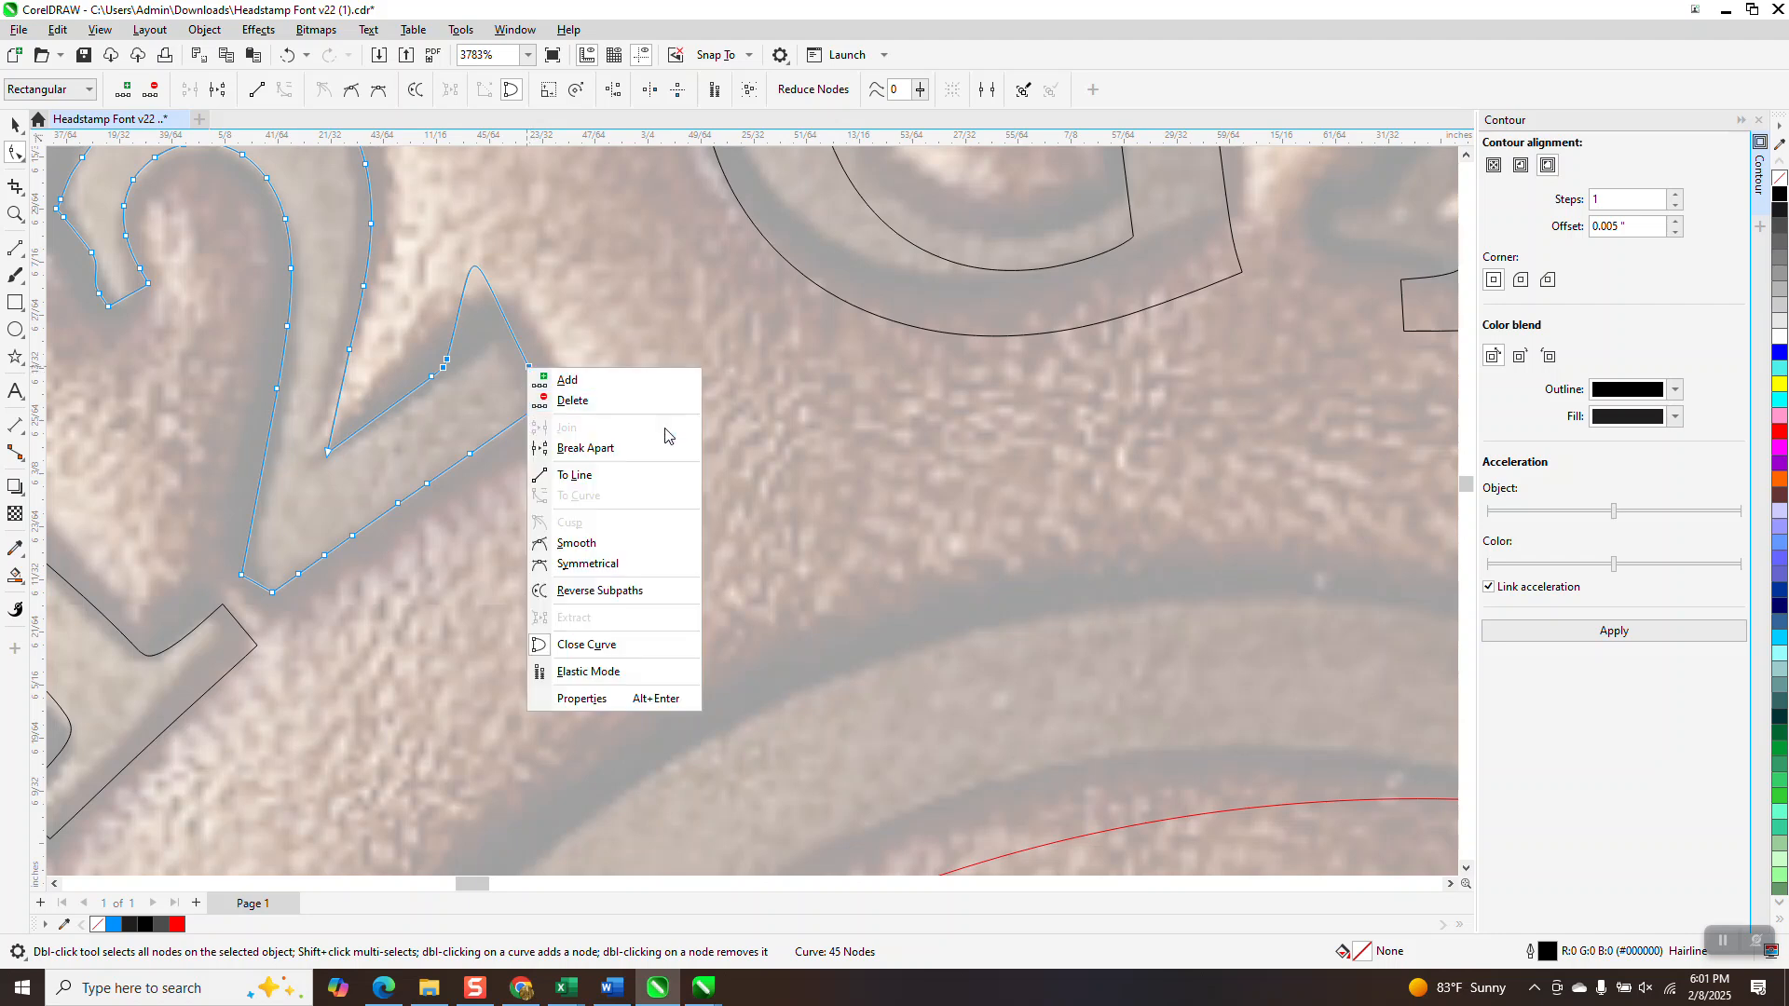
{"action": "left_click", "coordinate": [630, 473]}
{"action": "key", "text": "Escape"}
{"action": "left_click", "coordinate": [528, 373]}
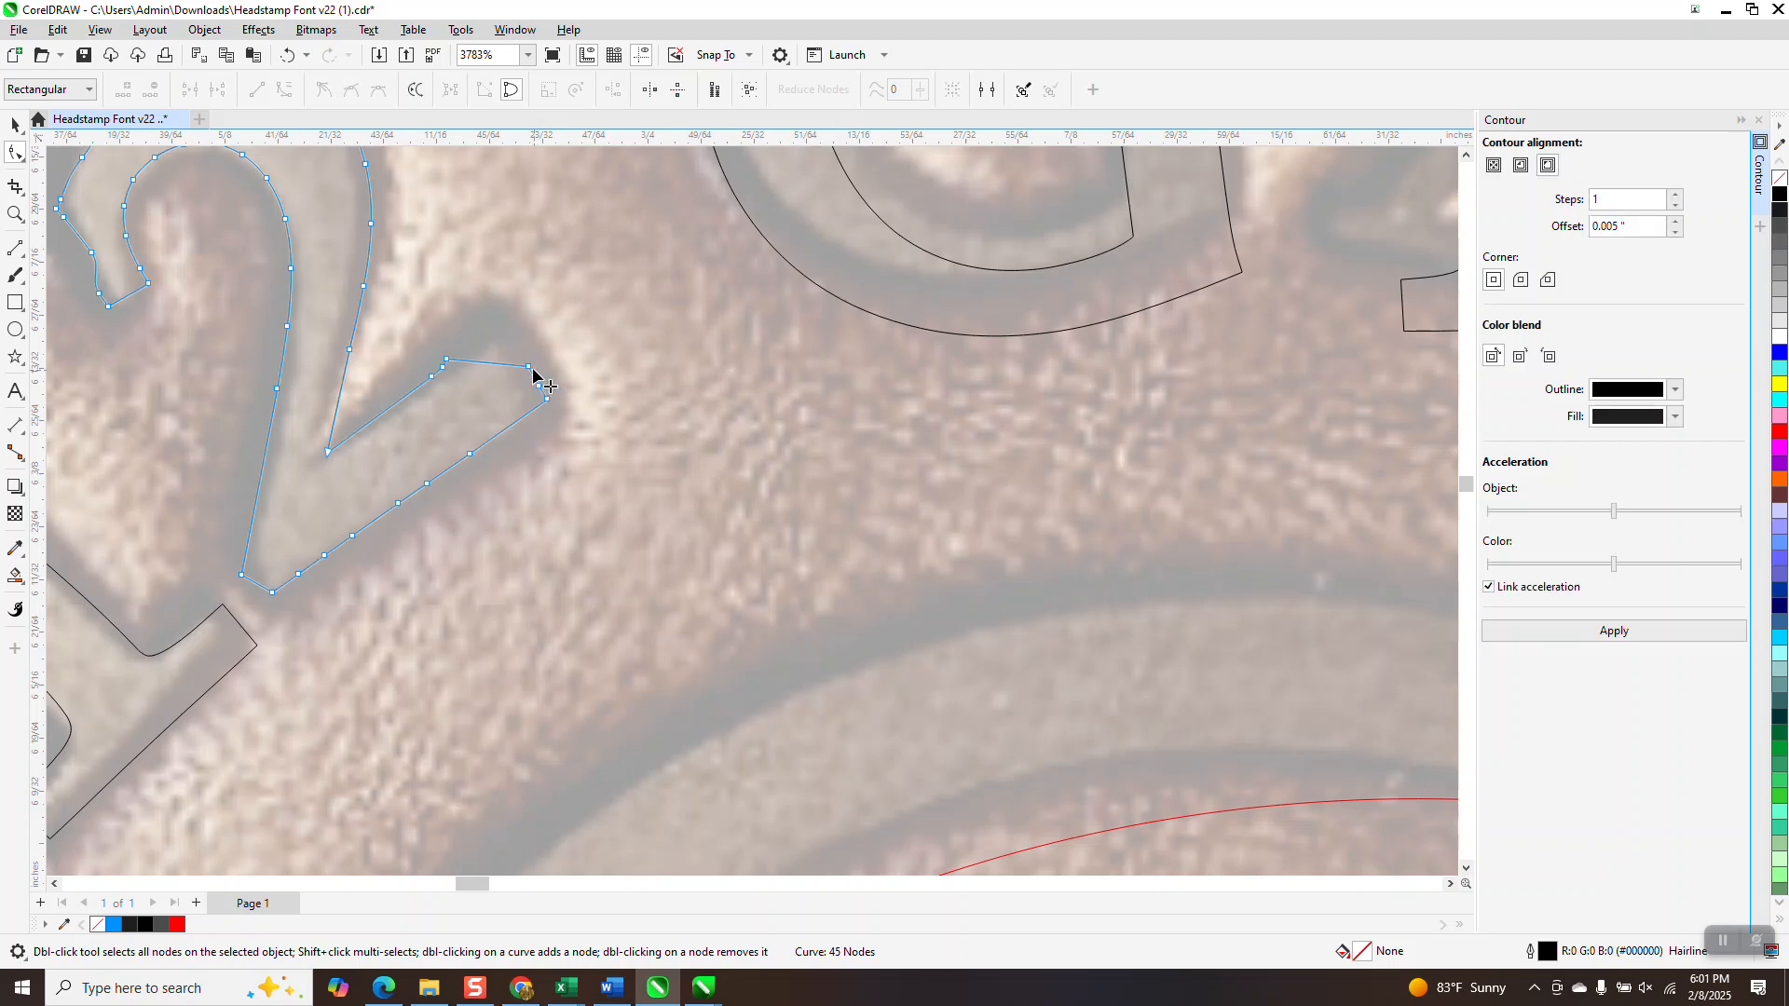
{"action": "left_click_drag", "start_coordinate": [533, 374], "coordinate": [500, 341]}
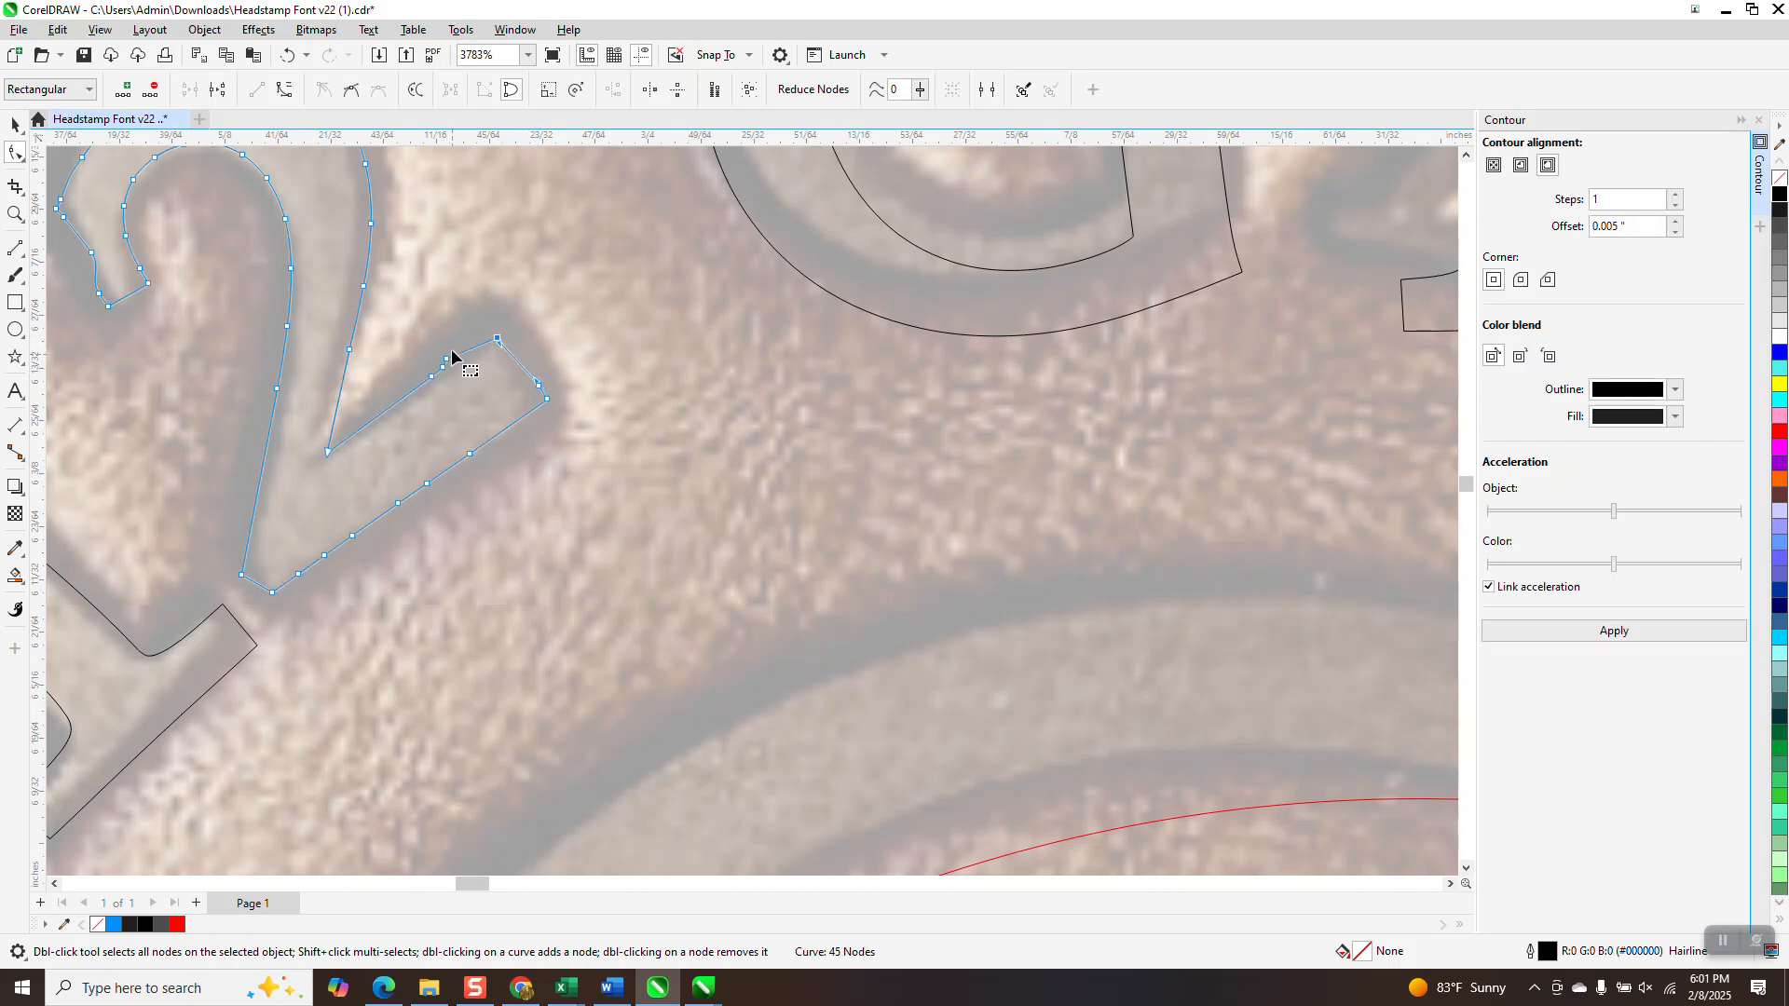
Step: Delete the surplus nodes along the upper edge of the 2's foot and convert that edge to a straight line
{"action": "left_click", "coordinate": [433, 391]}
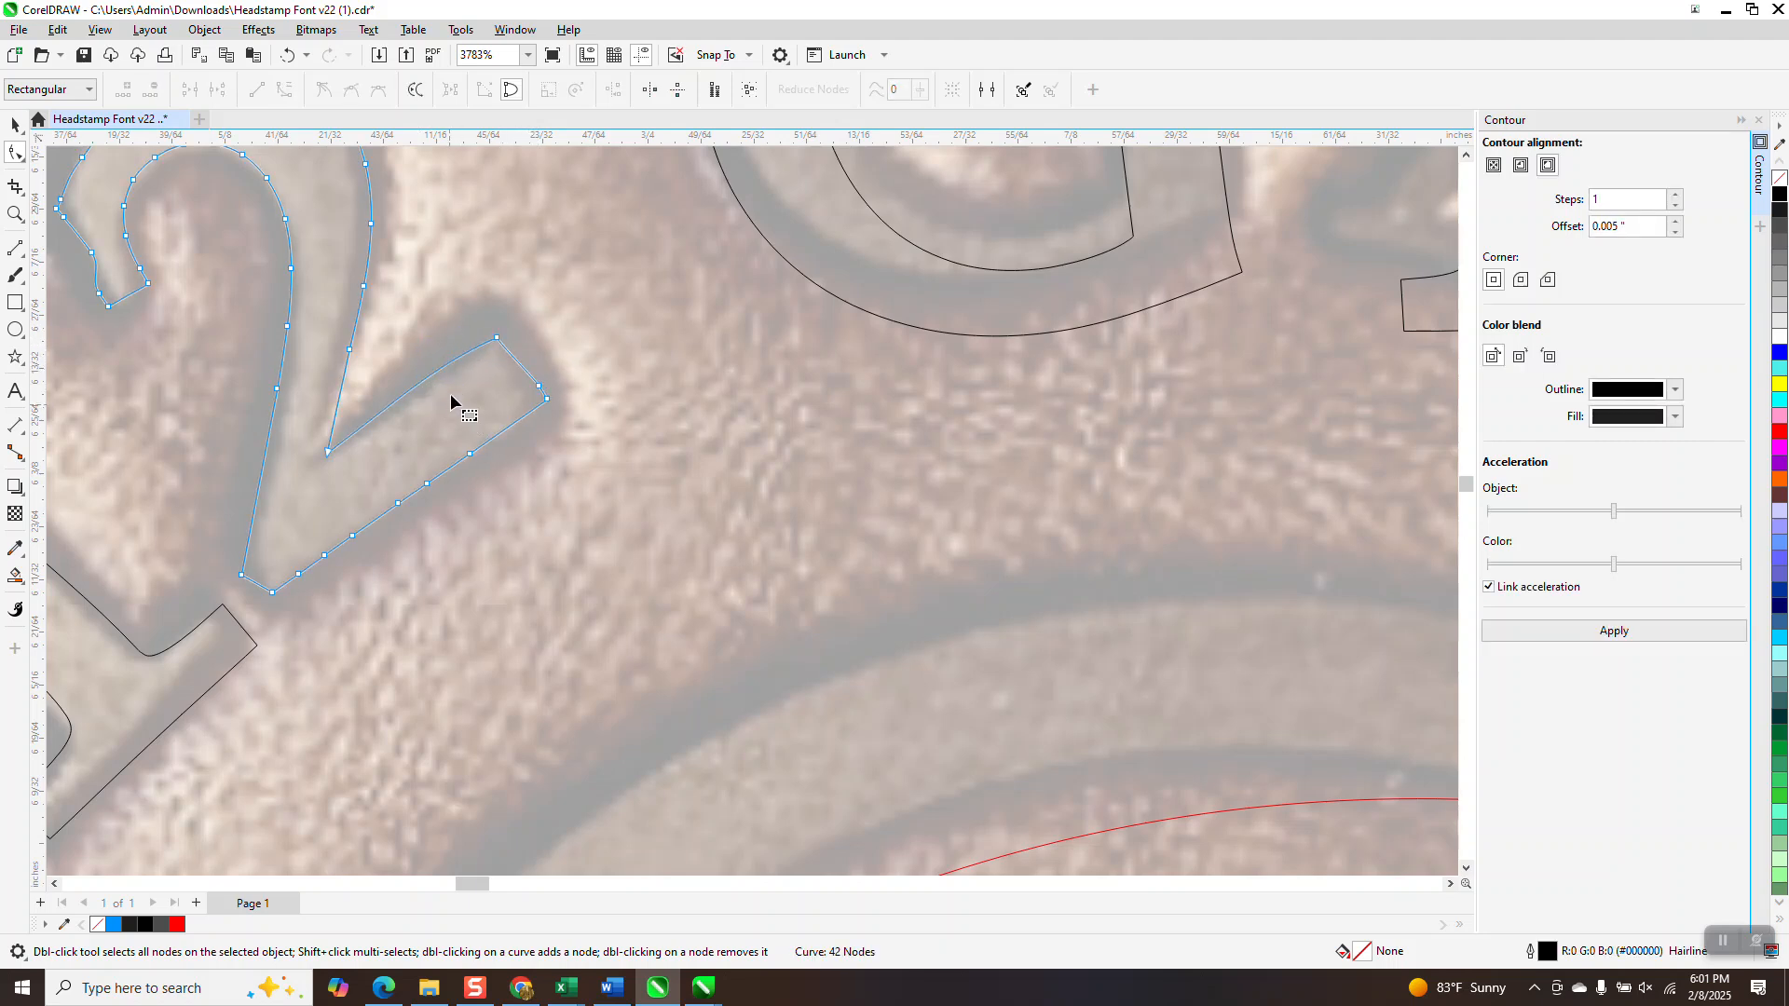
{"action": "left_click", "coordinate": [327, 454]}
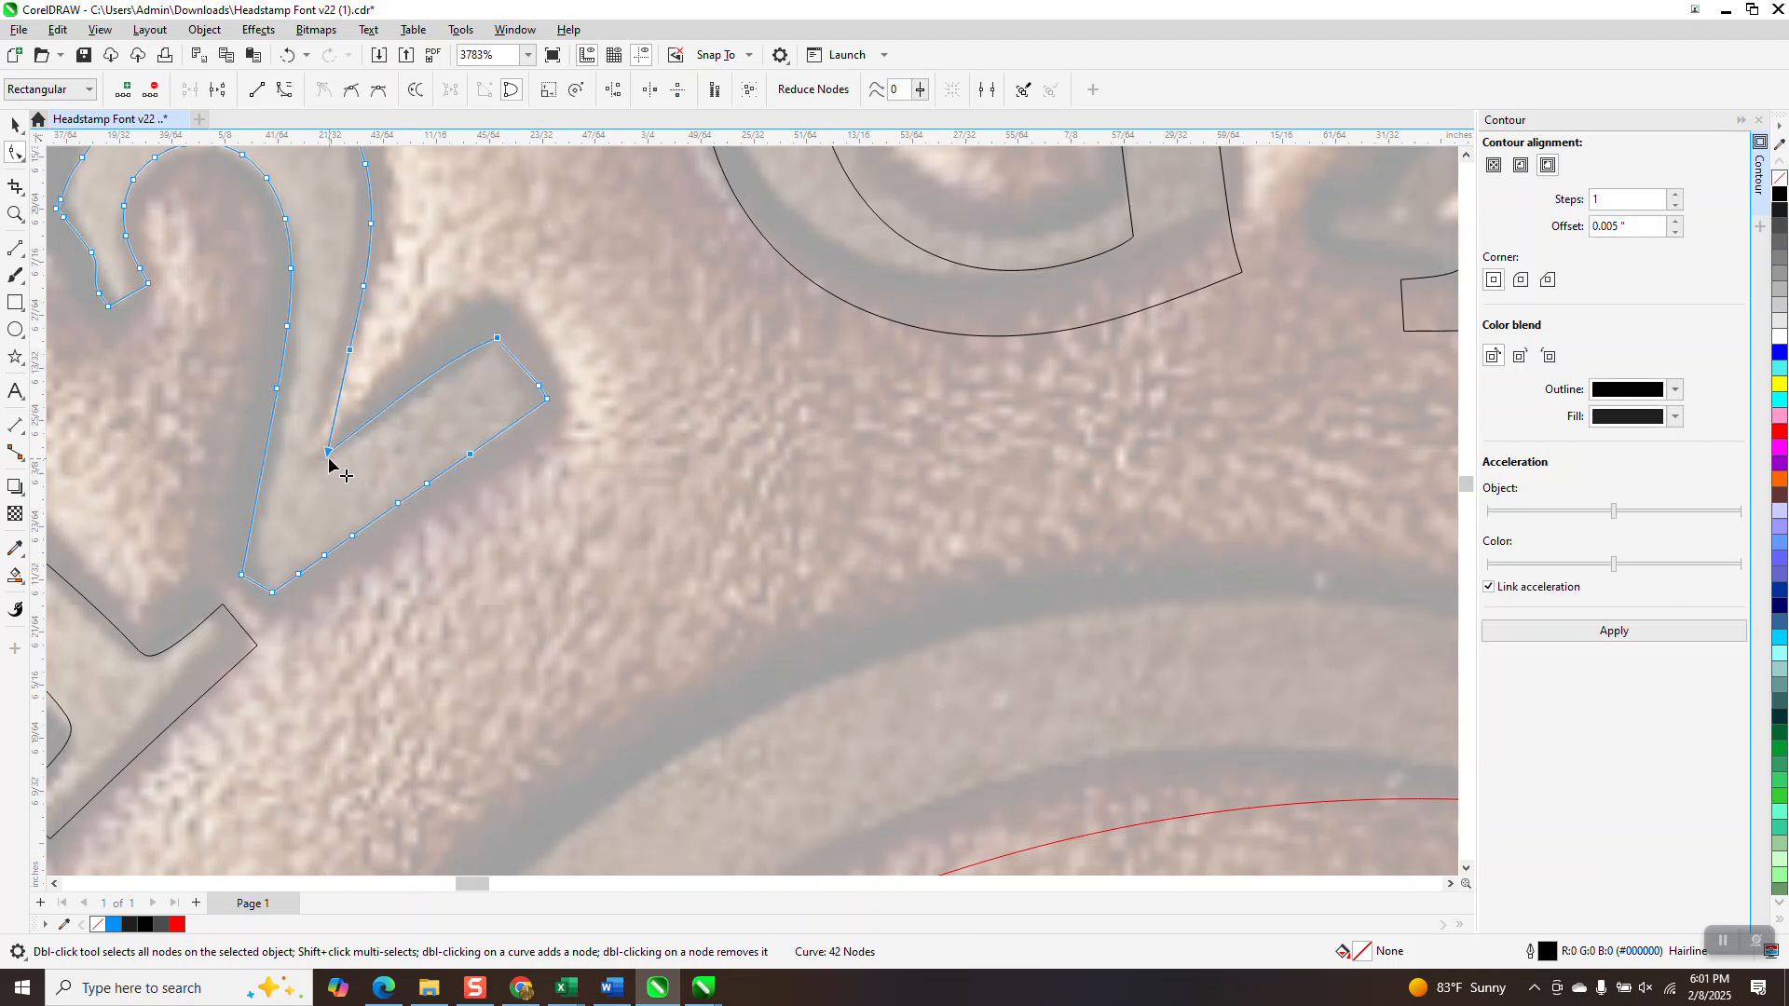
{"action": "right_click", "coordinate": [331, 461]}
{"action": "left_click", "coordinate": [397, 568]}
{"action": "scroll", "coordinate": [508, 501], "scroll_direction": "down", "scroll_amount": 2}
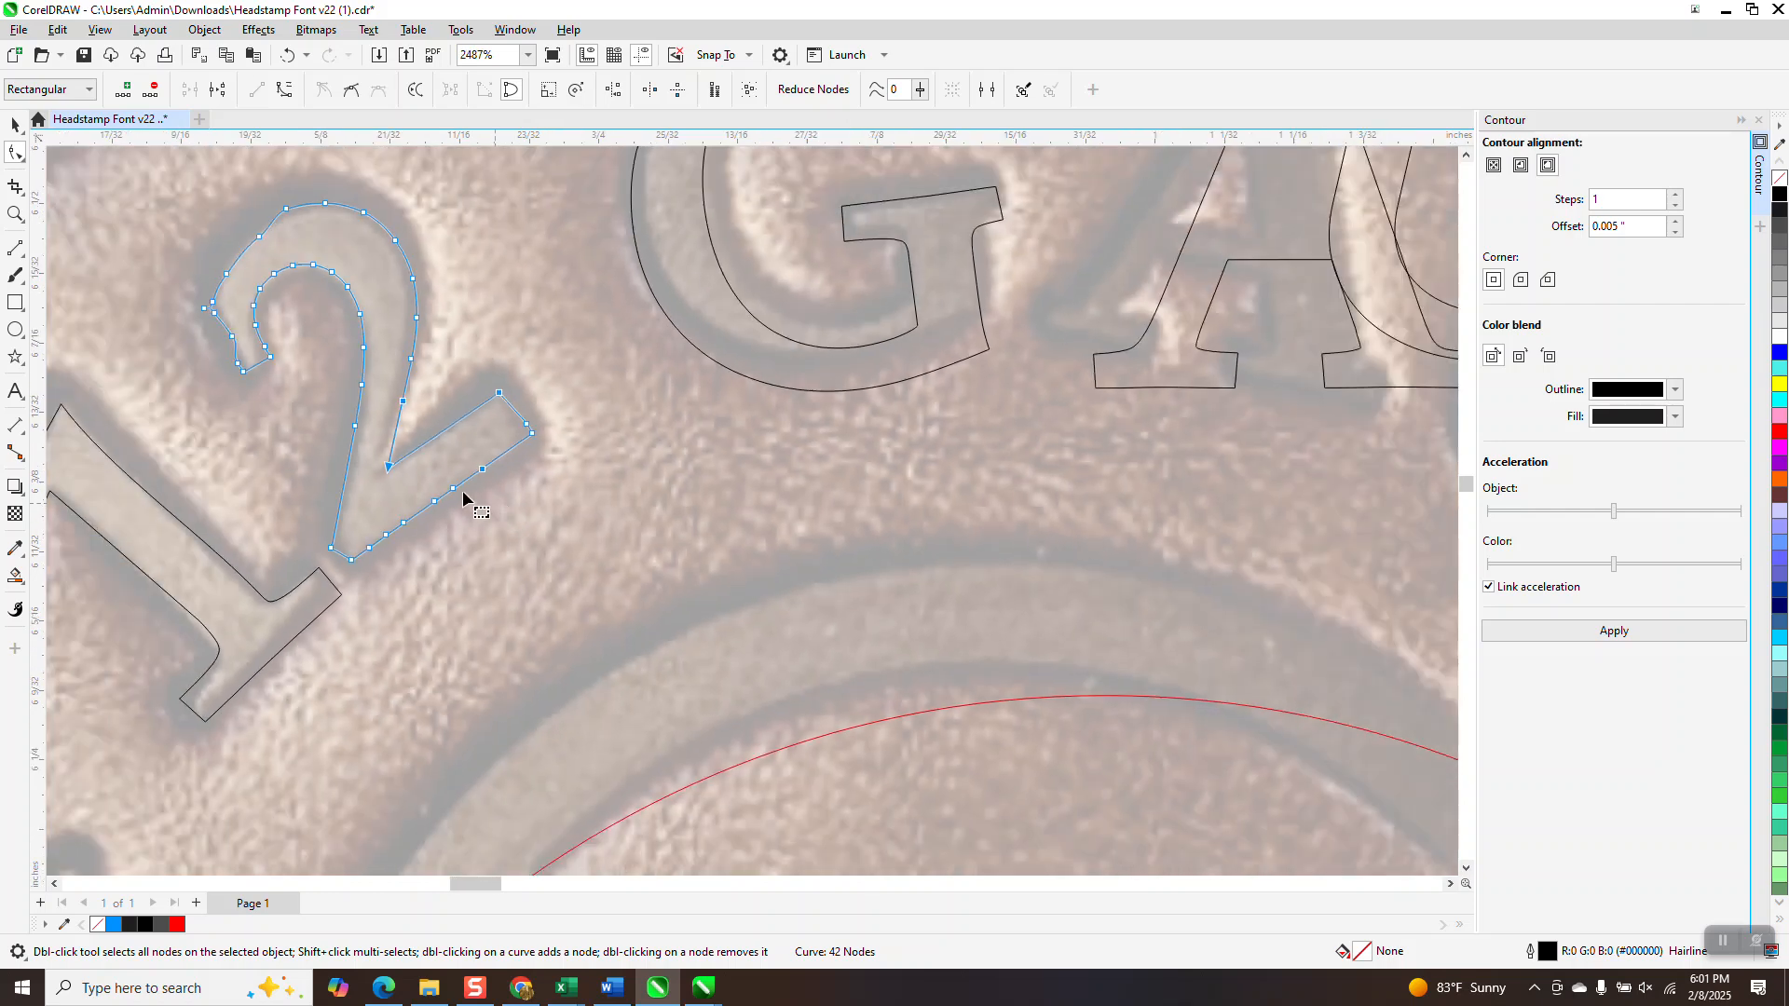
Step: Choose the Smooth tool and set its nib size to 0.05 inch
{"action": "left_click", "coordinate": [16, 214]}
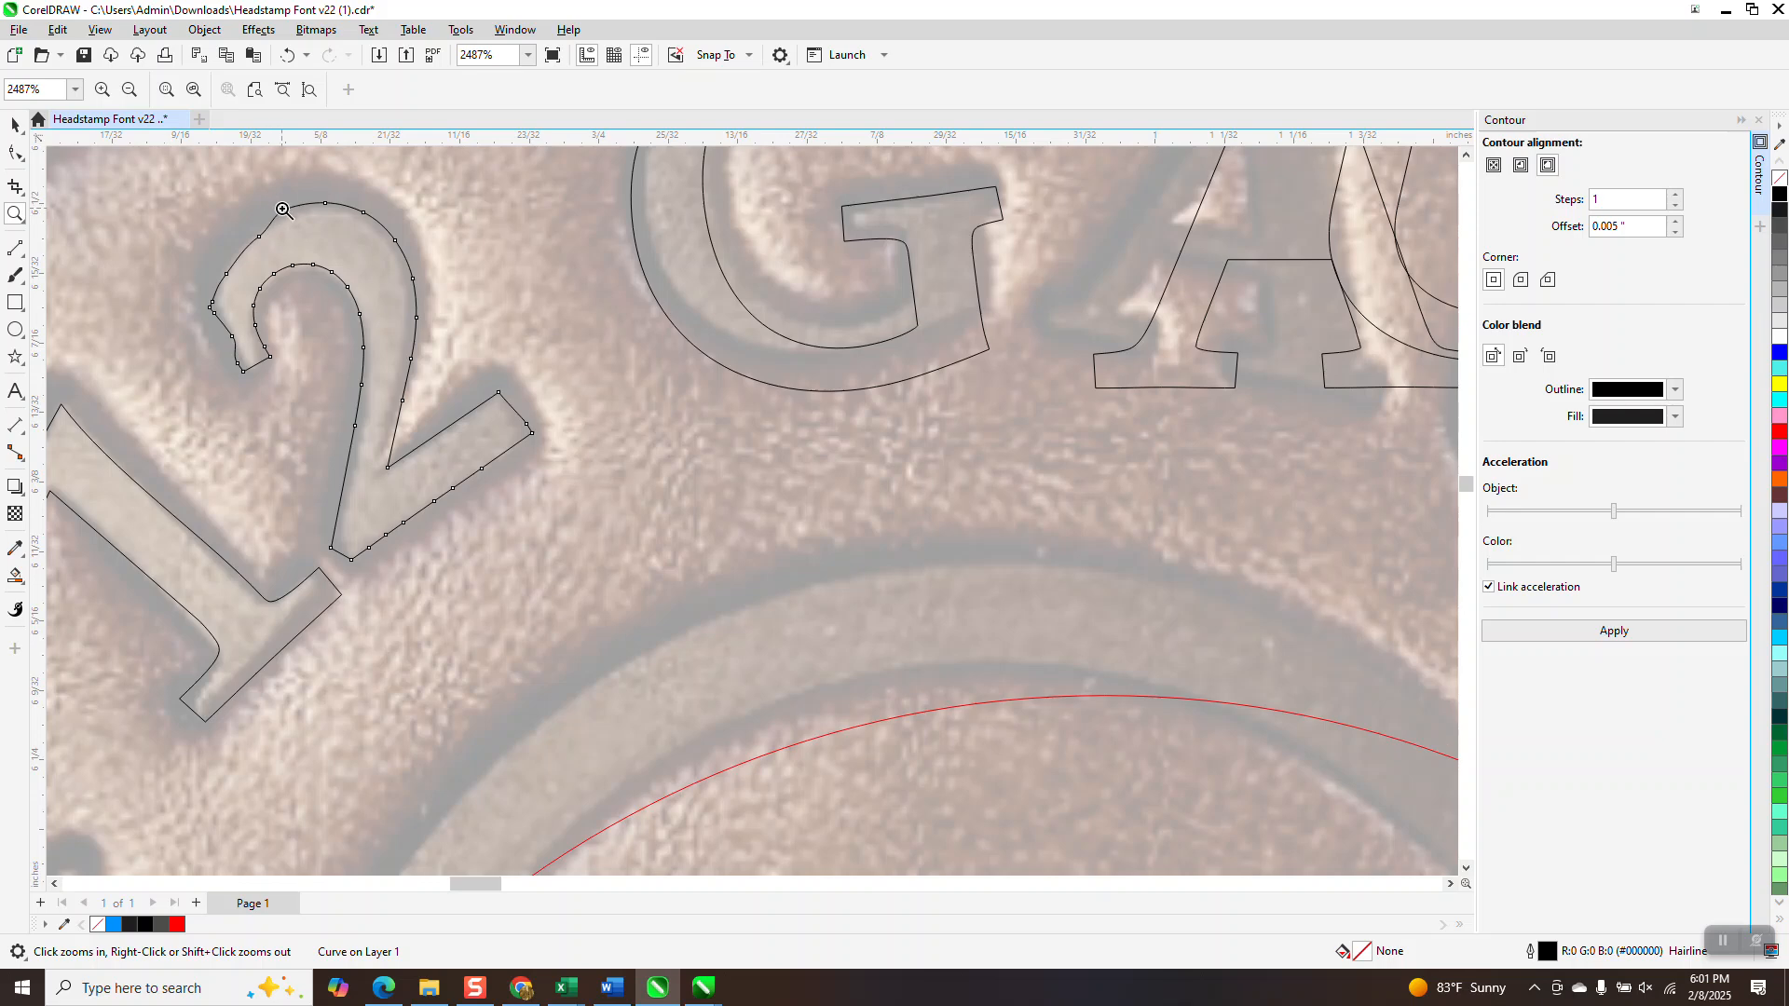
{"action": "left_click_drag", "start_coordinate": [577, 335], "coordinate": [577, 334]}
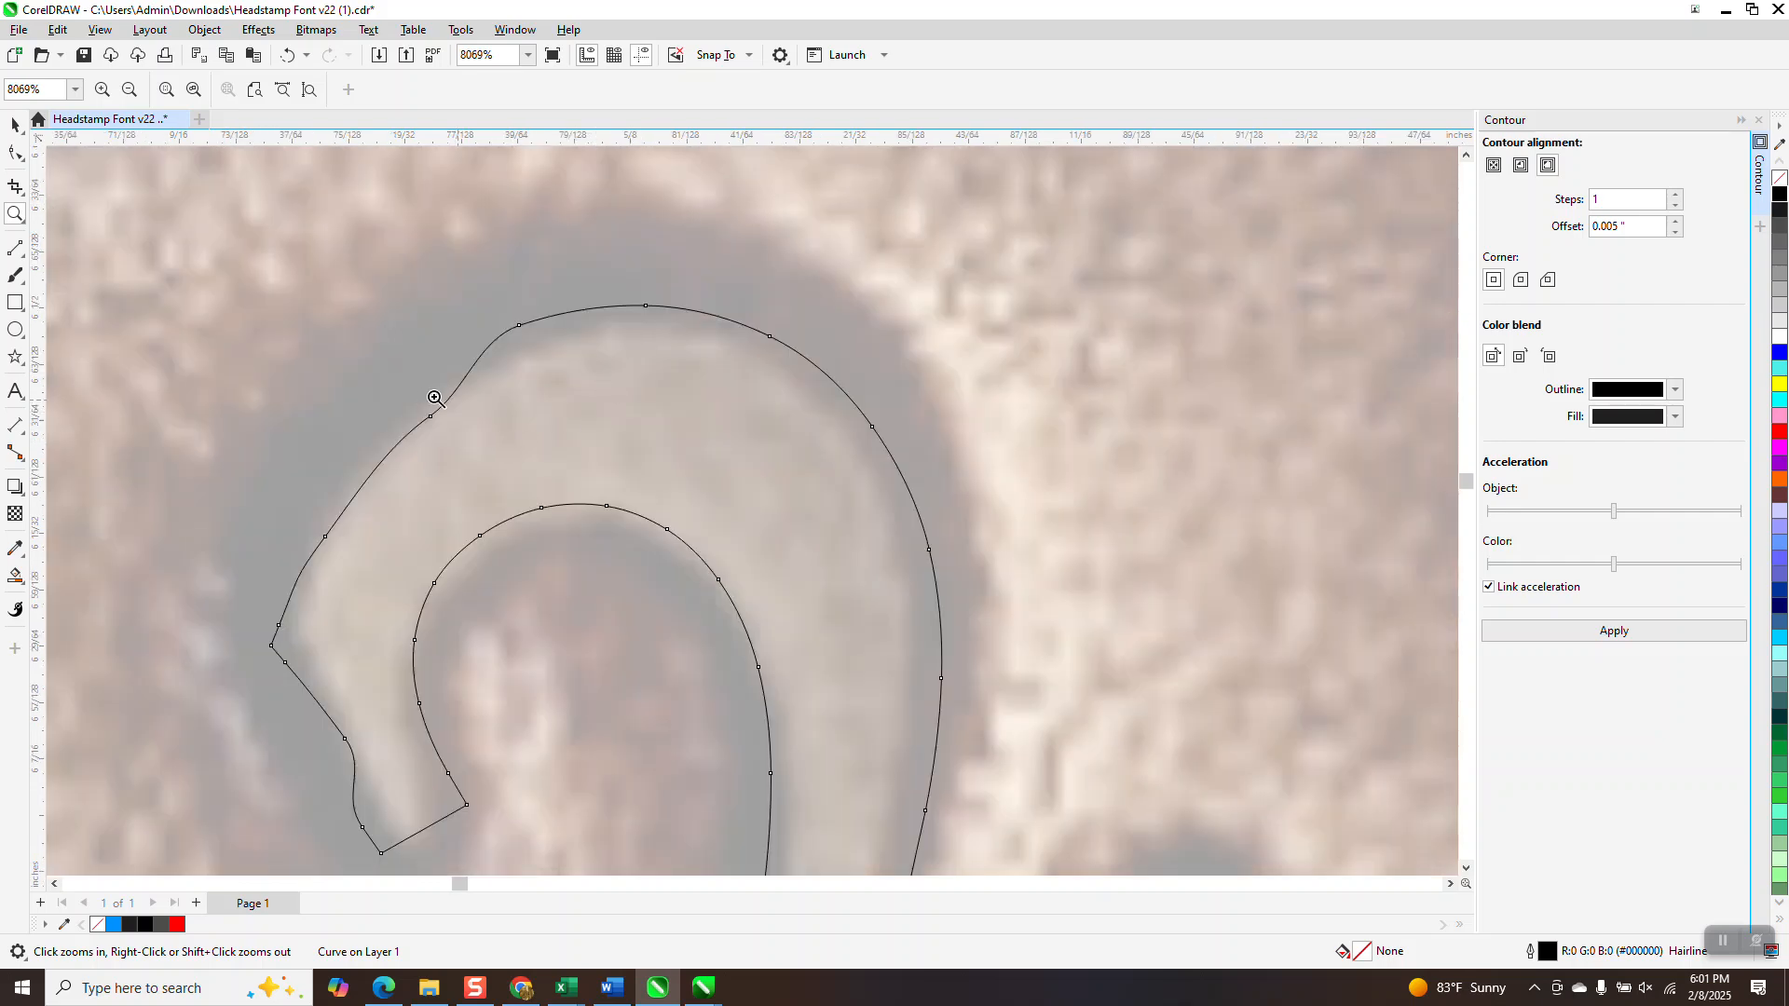
{"action": "left_click", "coordinate": [15, 154]}
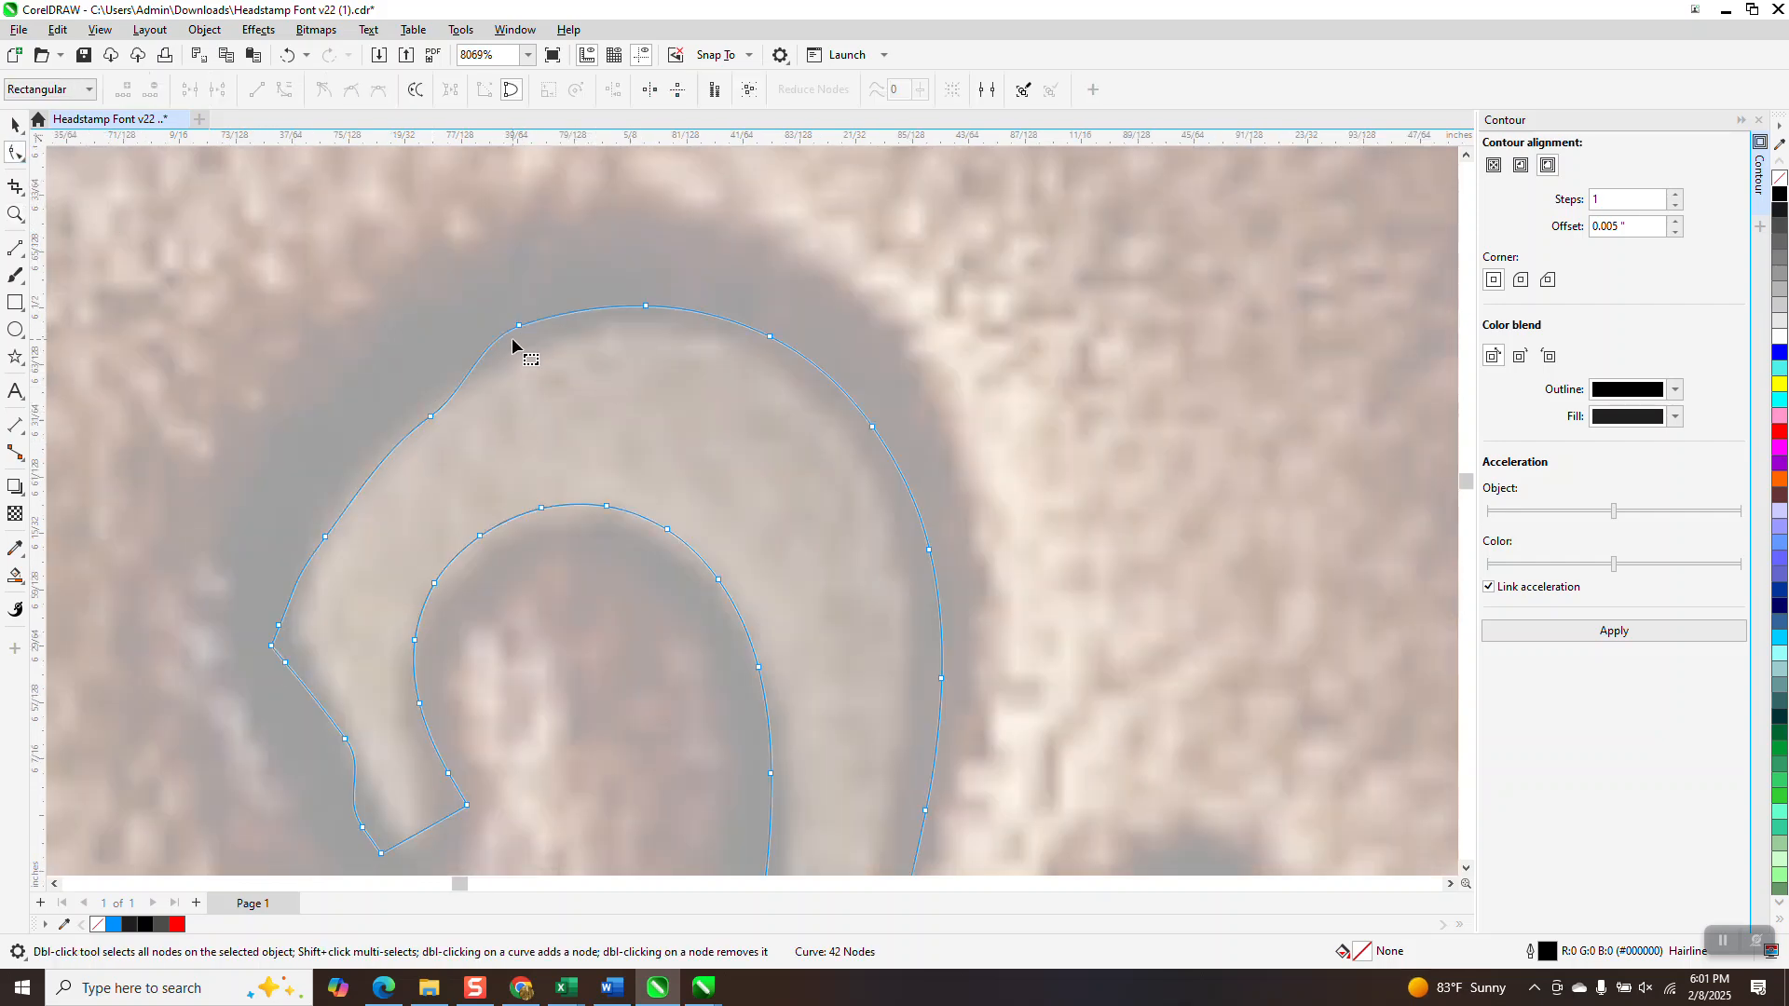
{"action": "left_click", "coordinate": [22, 160]}
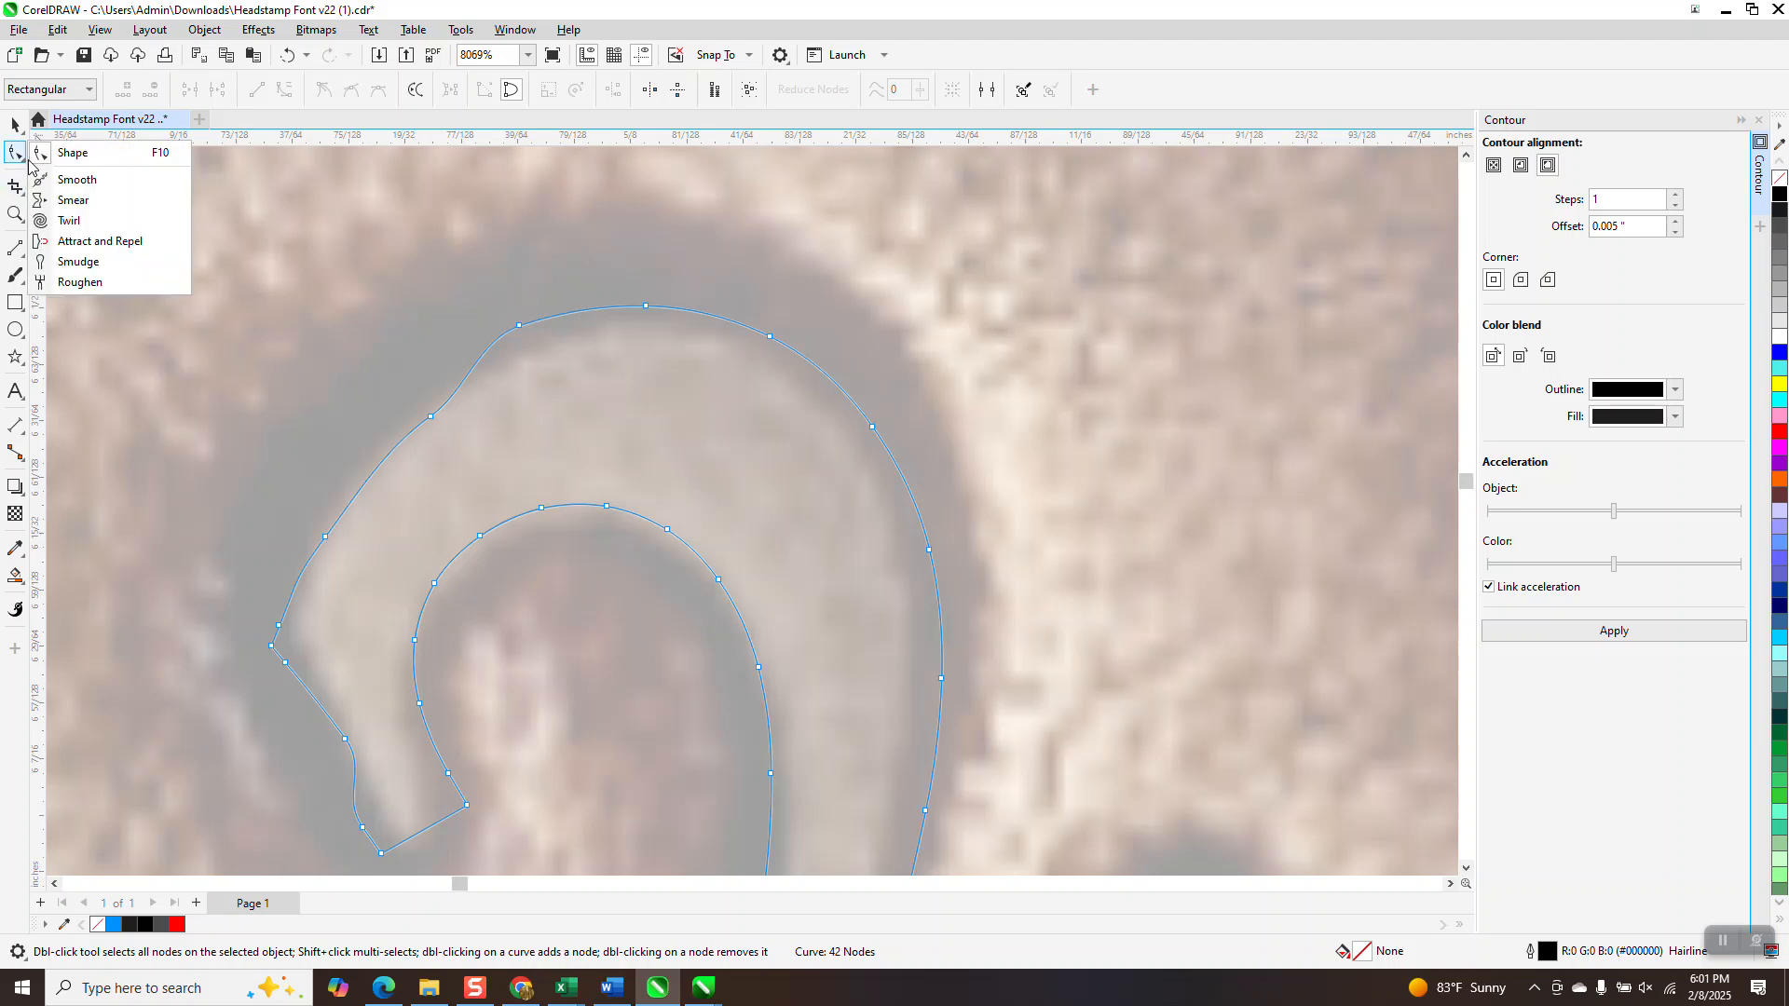
{"action": "left_click", "coordinate": [79, 168]}
{"action": "left_click", "coordinate": [54, 93]}
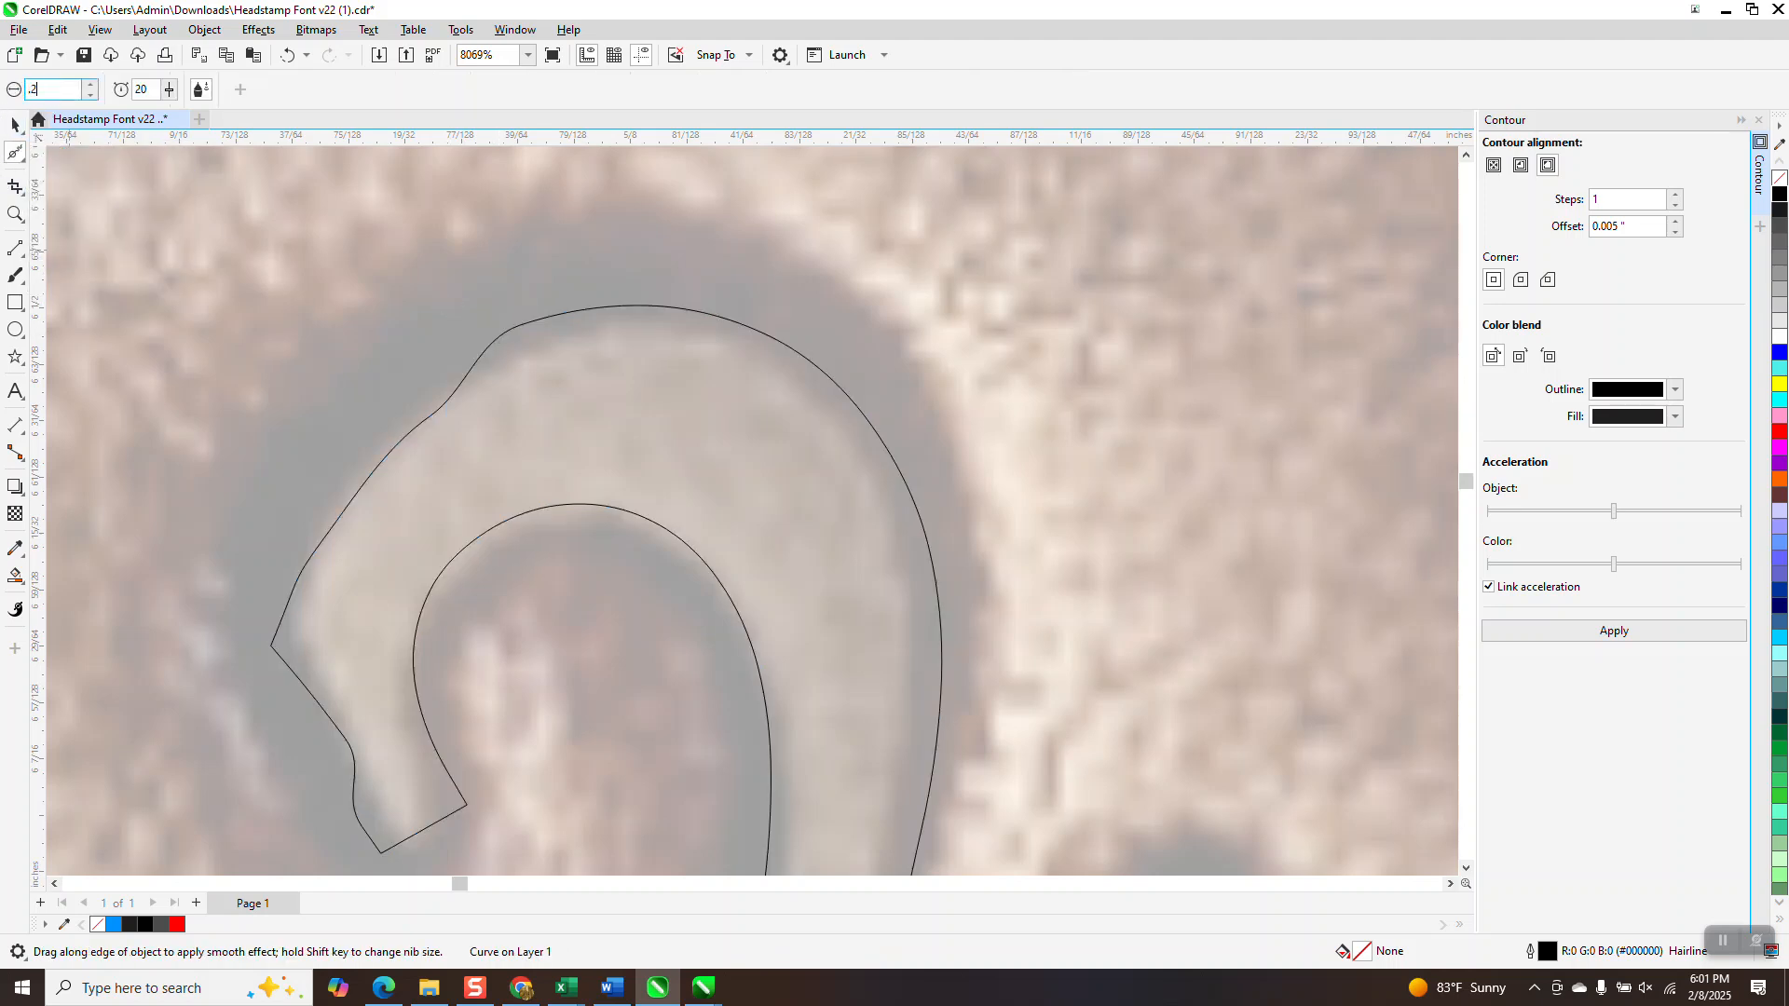
{"action": "type", "text": ".2"}
{"action": "key", "text": "Return"}
{"action": "scroll", "coordinate": [519, 360], "scroll_direction": "down", "scroll_amount": 2}
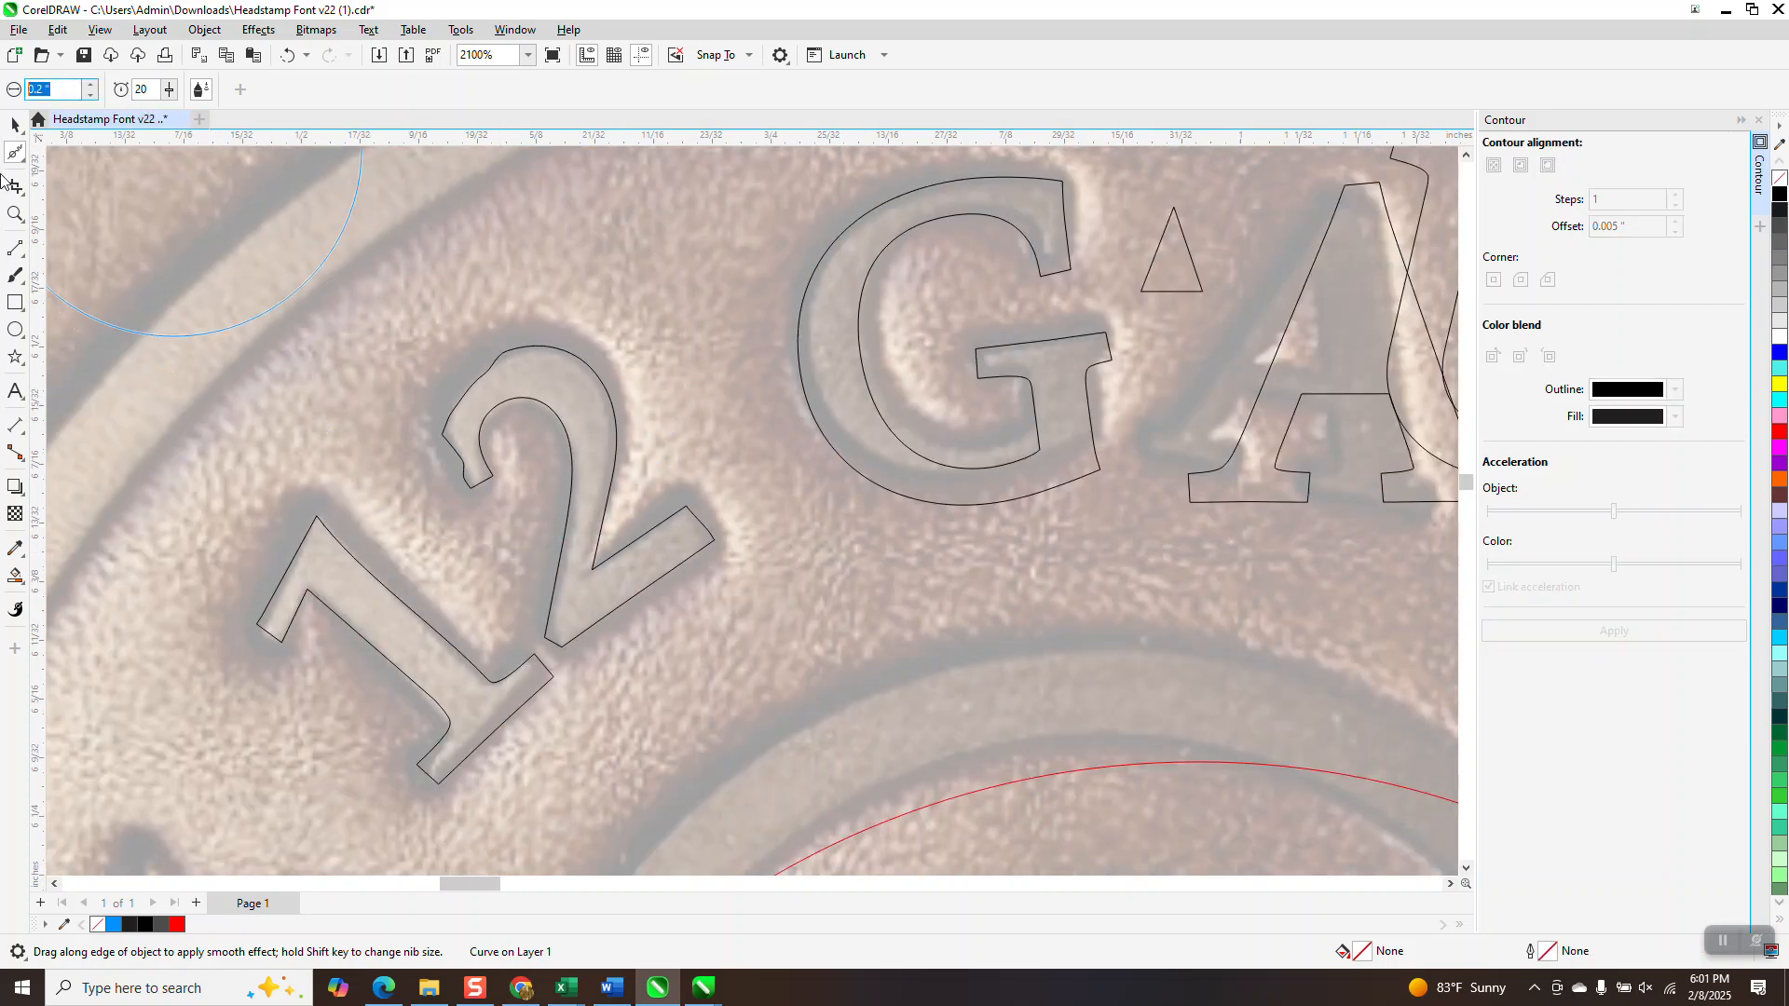
{"action": "type", "text": ".05"}
{"action": "key", "text": "Return"}
Step: Smooth out the bump on the outer curve of the 2's upper hook
{"action": "left_click", "coordinate": [15, 213]}
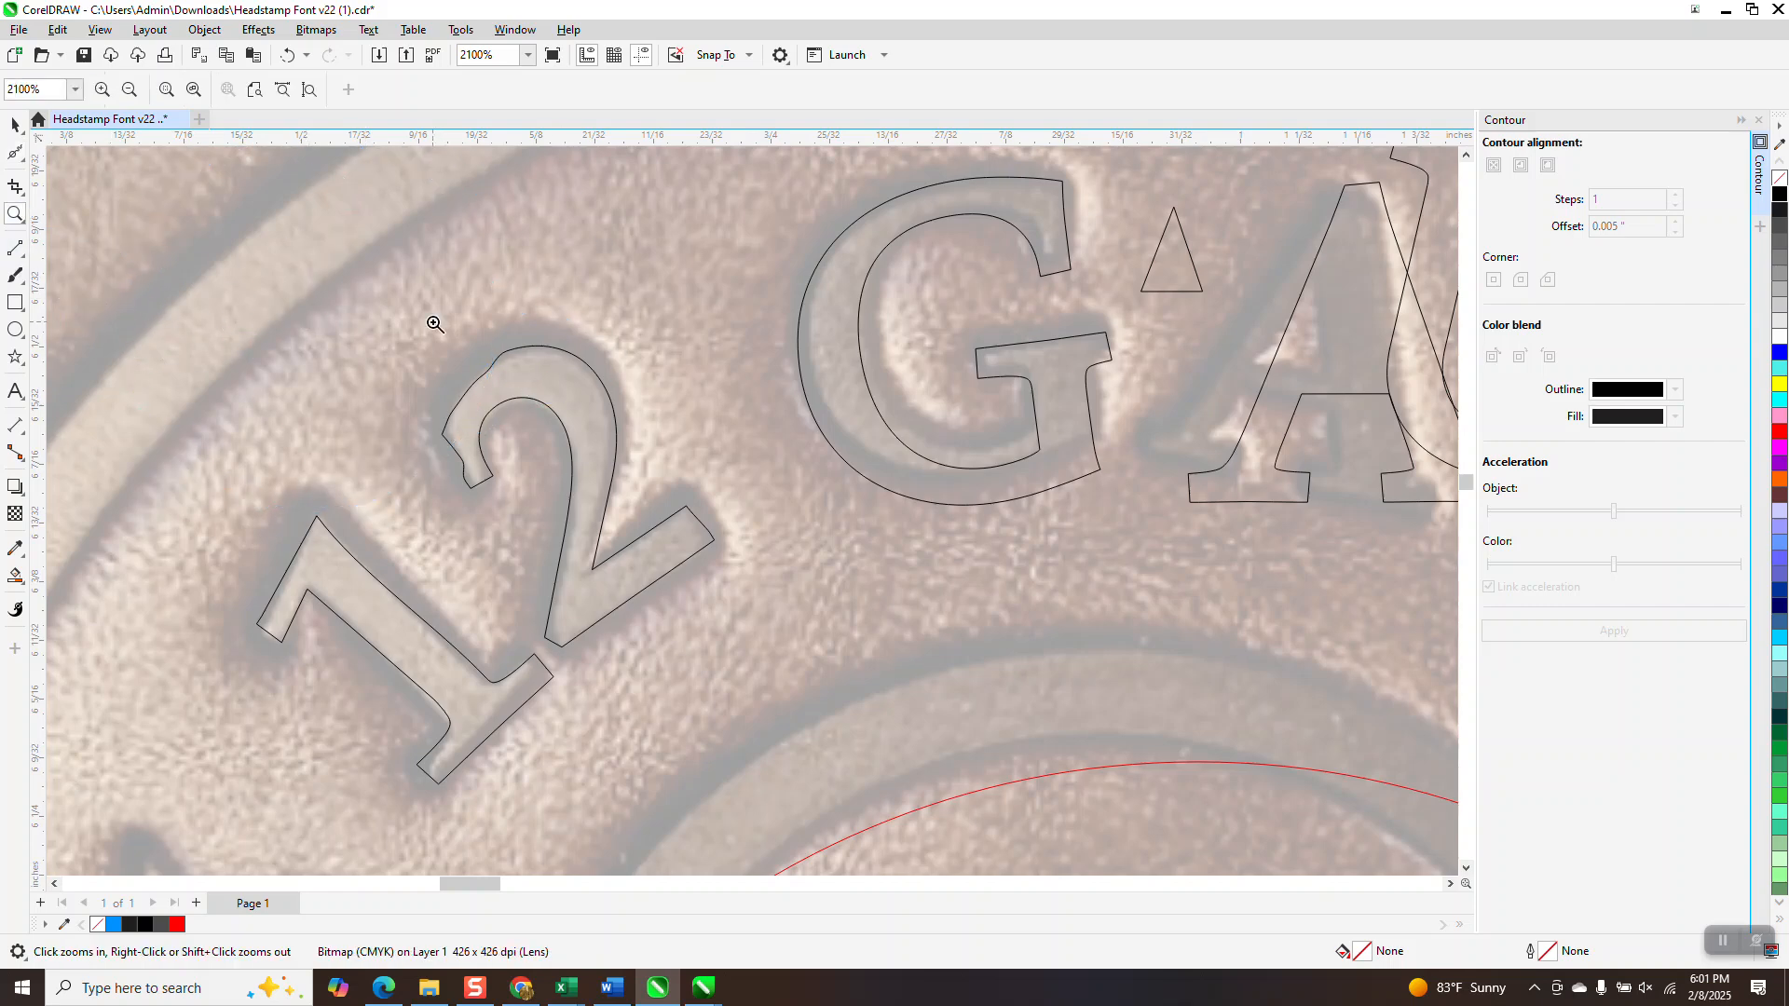
{"action": "left_click_drag", "start_coordinate": [639, 469], "coordinate": [639, 468]}
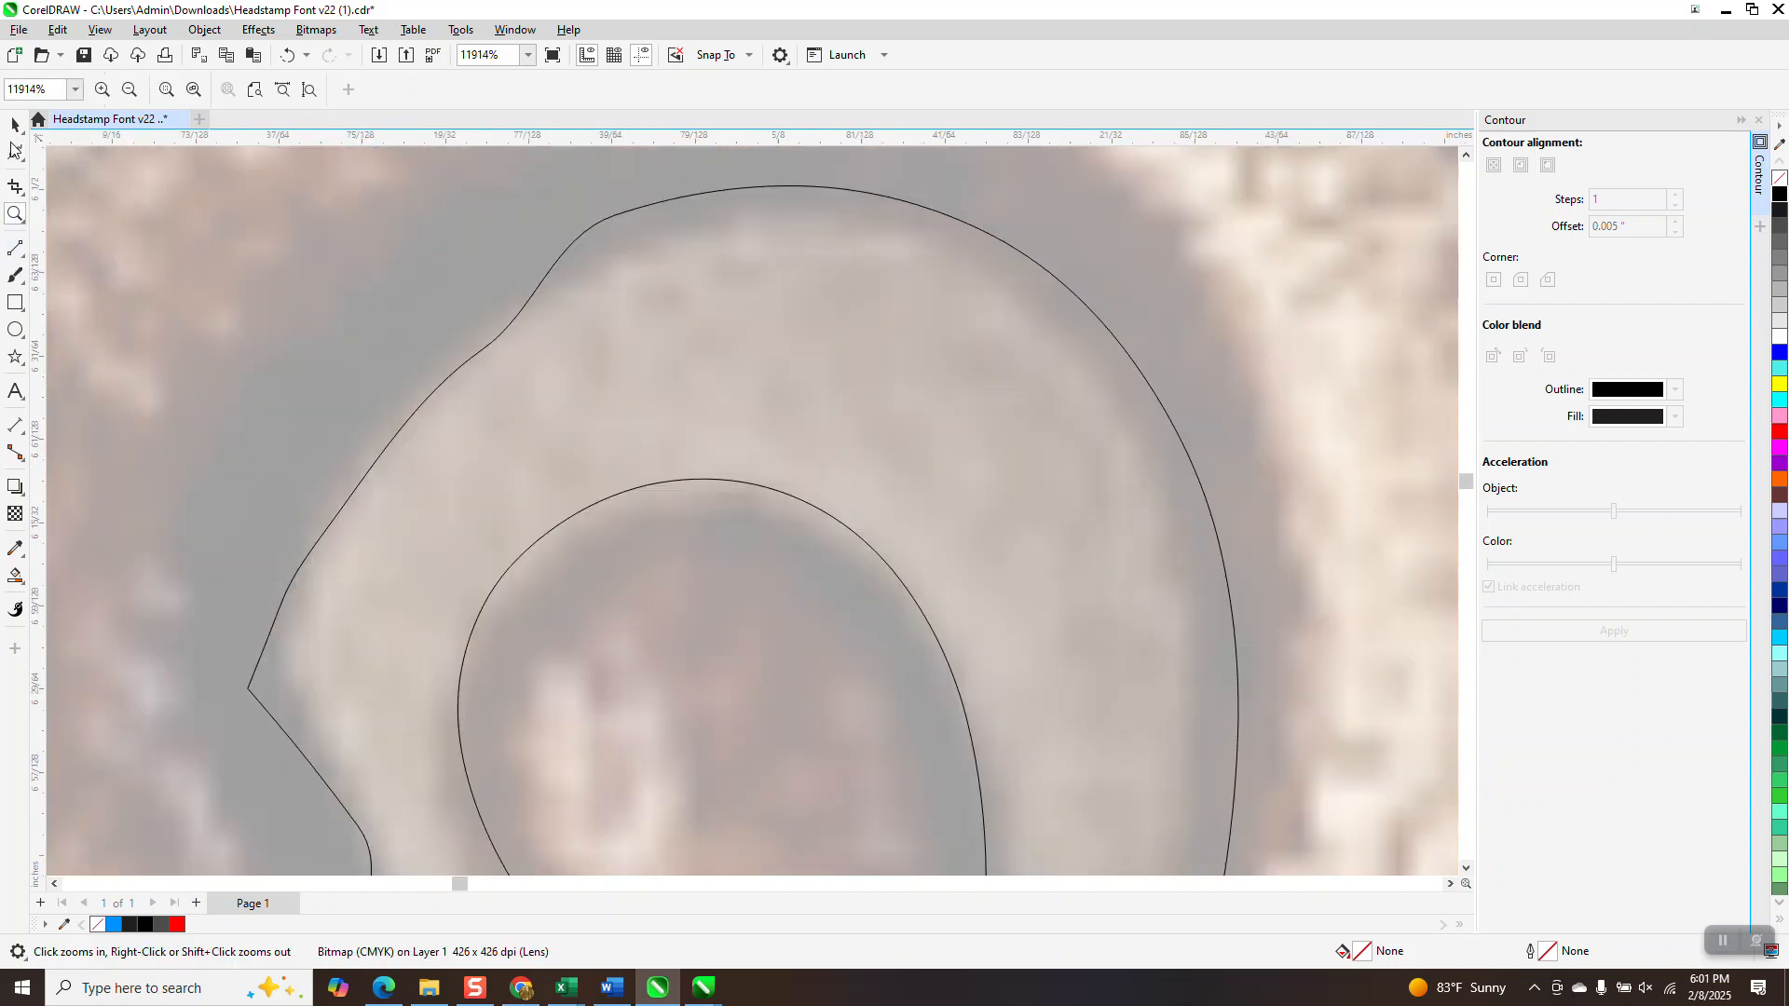
{"action": "left_click", "coordinate": [14, 153]}
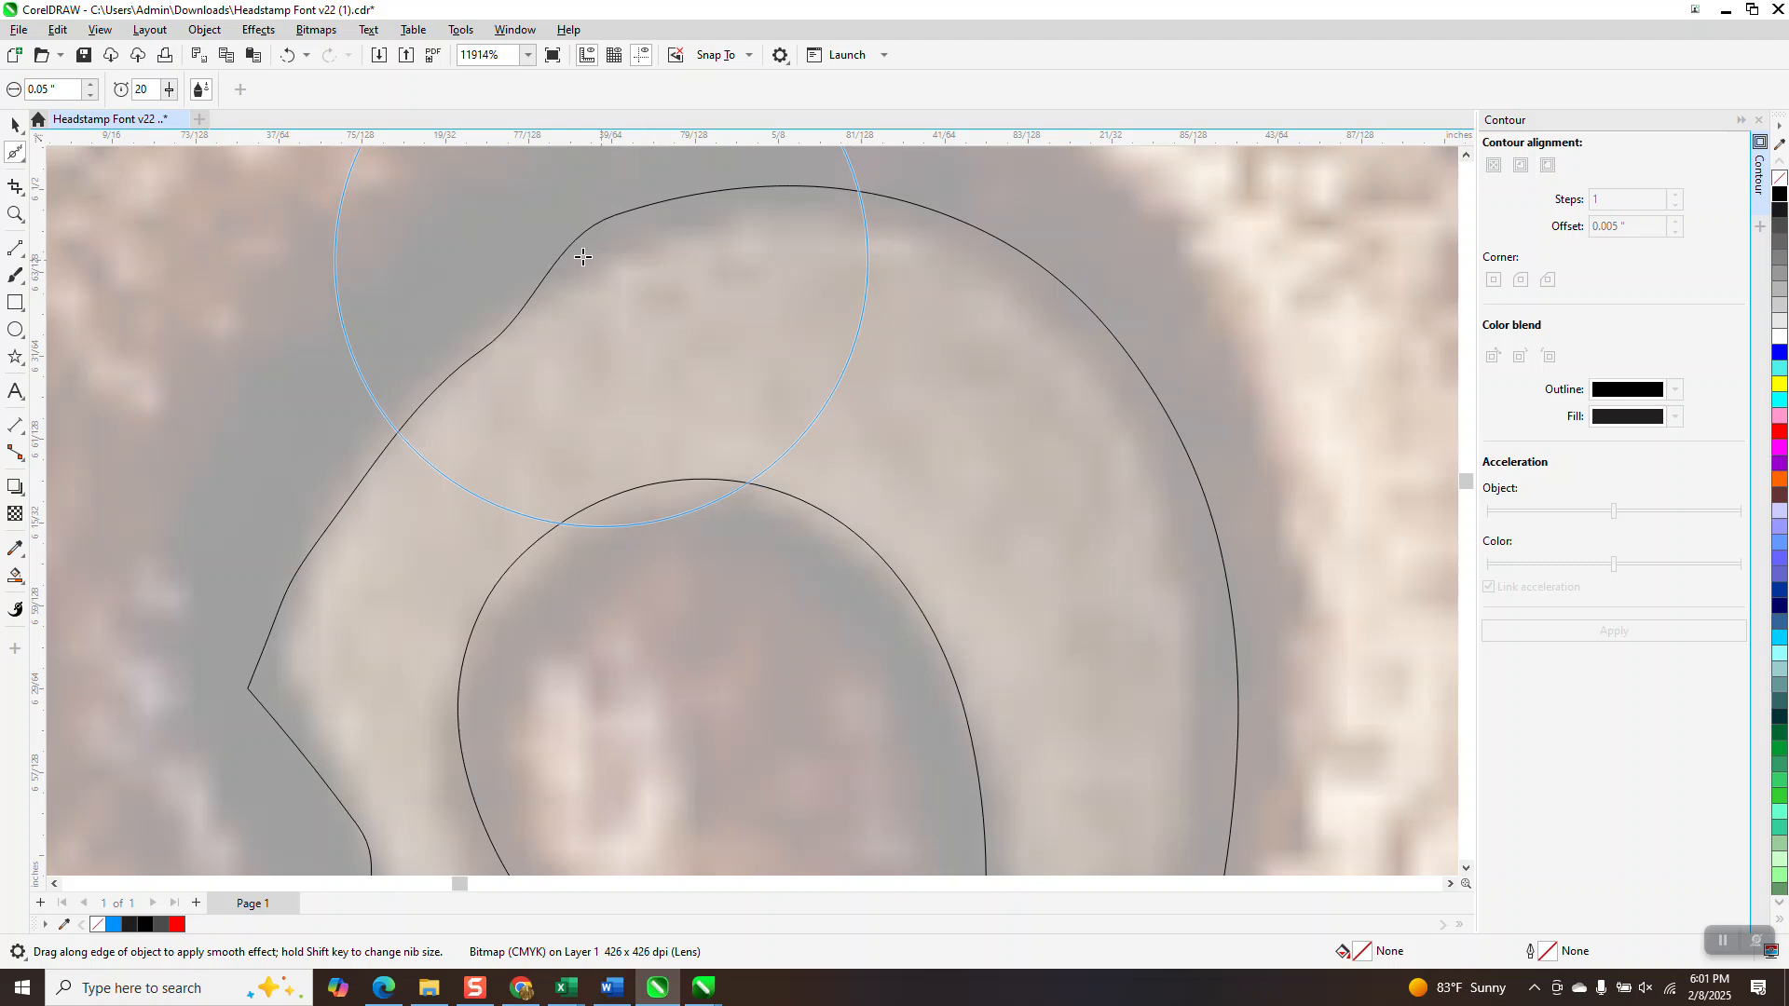
{"action": "left_click_drag", "start_coordinate": [510, 317], "coordinate": [455, 376]}
{"action": "left_click_drag", "start_coordinate": [511, 315], "coordinate": [592, 250]}
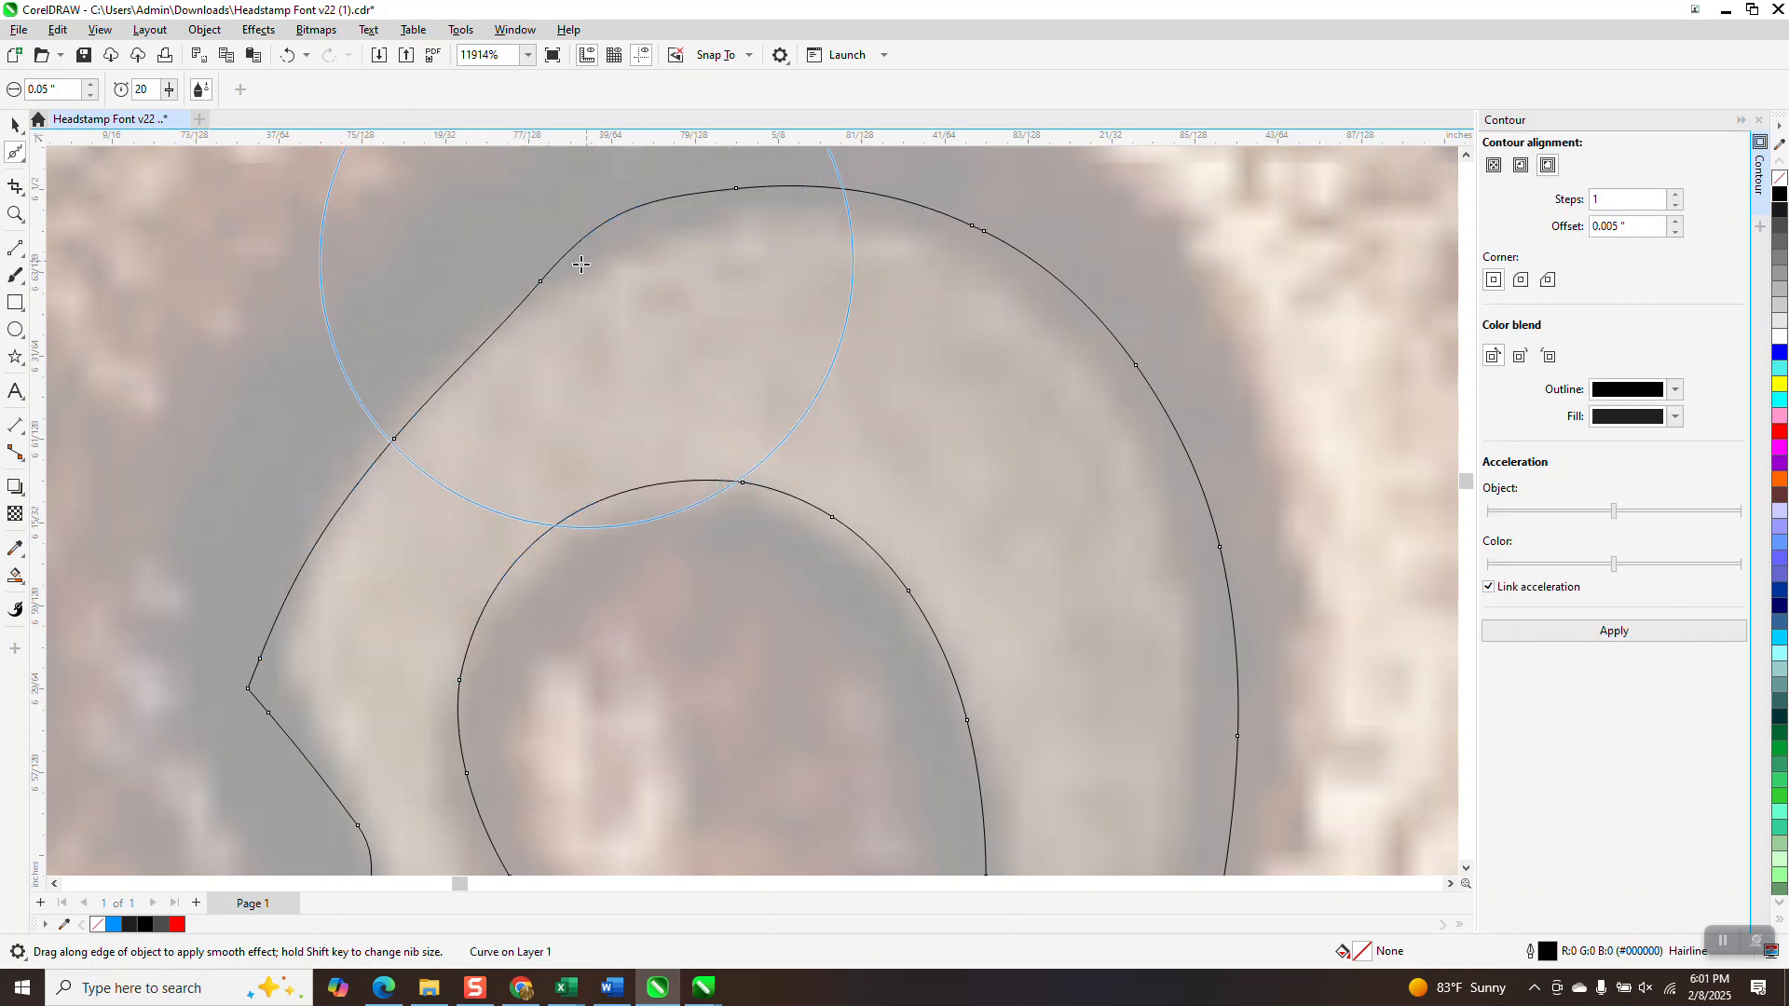
Step: Move the nodes along the outer top of the 2's hook inward to the raised numeral's edge in the photo
{"action": "left_click", "coordinate": [23, 160]}
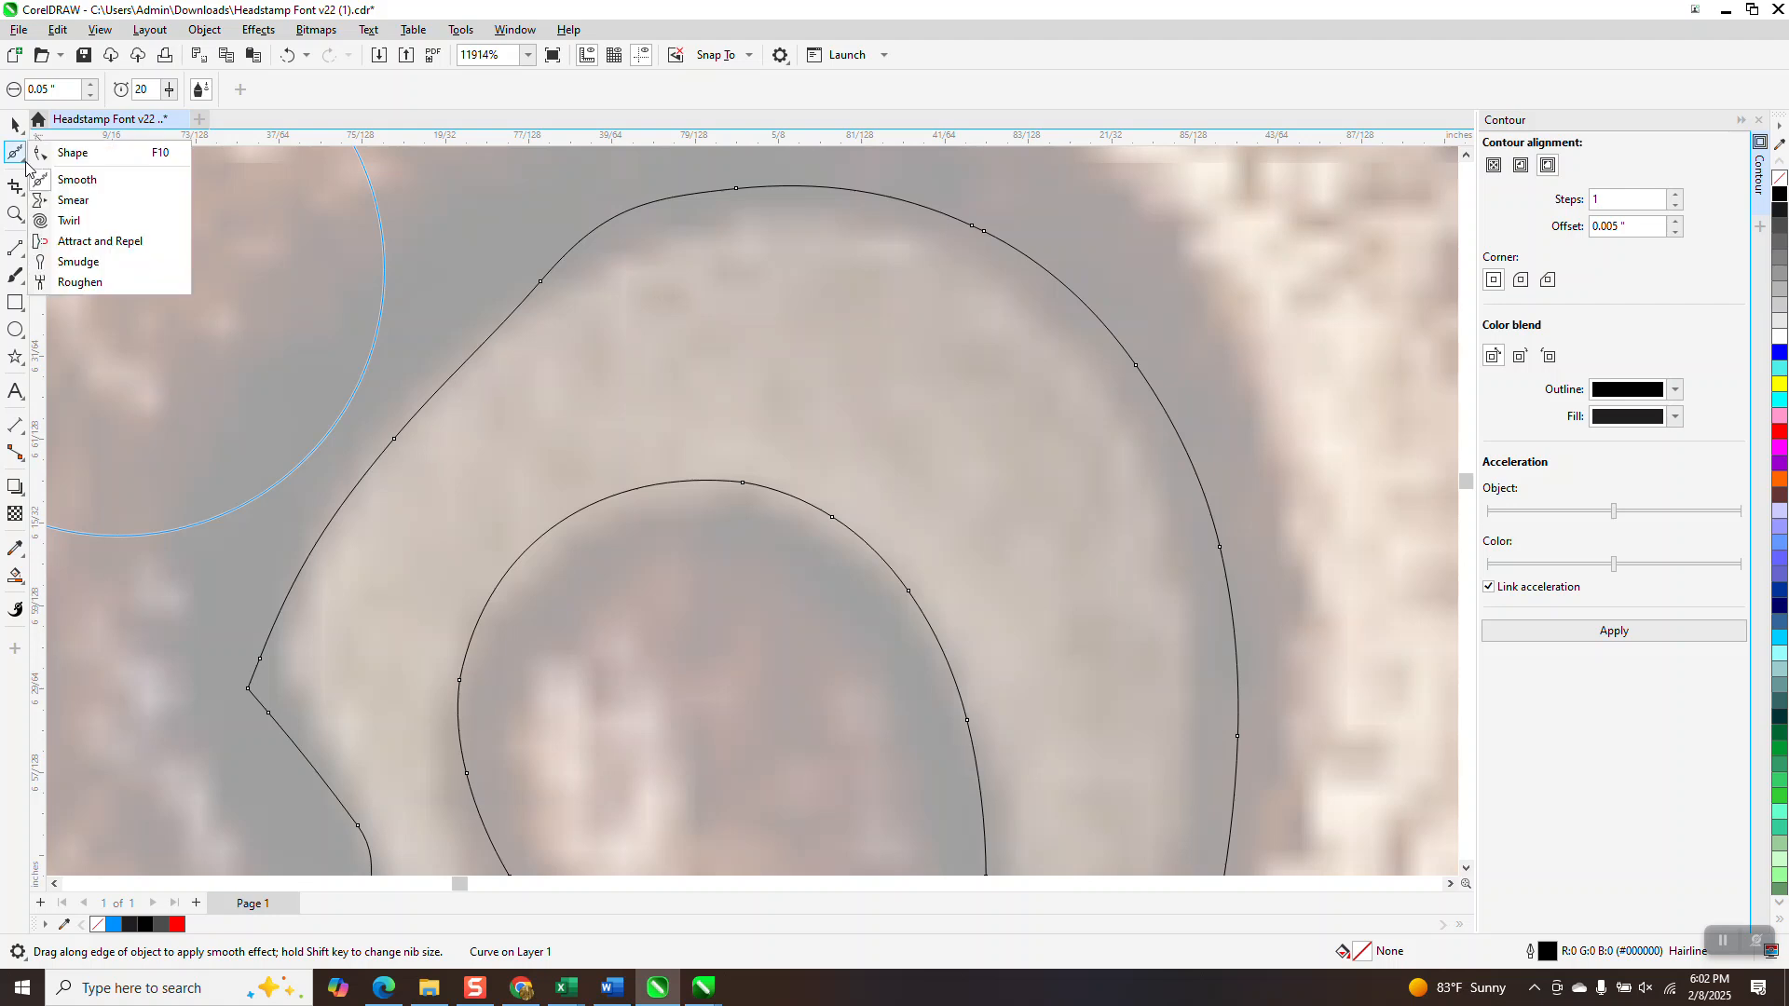
{"action": "left_click", "coordinate": [75, 148]}
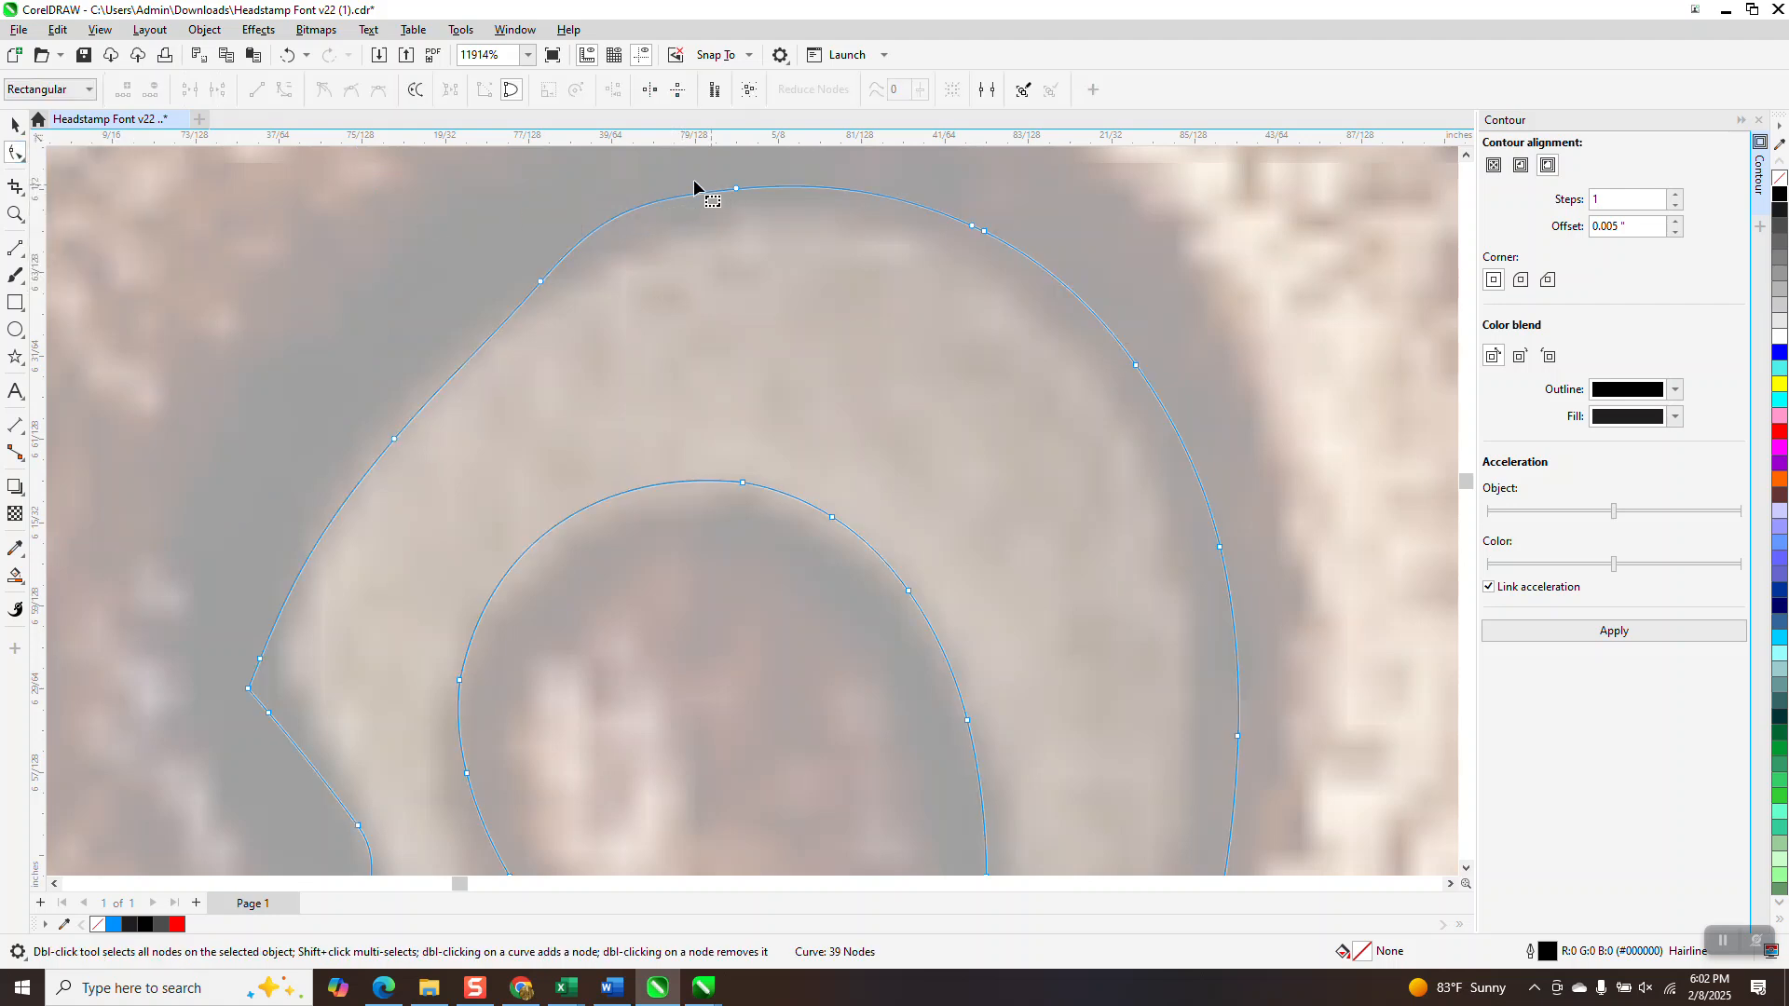
{"action": "left_click_drag", "start_coordinate": [476, 193], "coordinate": [806, 299]}
{"action": "left_click_drag", "start_coordinate": [746, 208], "coordinate": [746, 225]}
{"action": "left_click", "coordinate": [1133, 366]}
{"action": "left_click_drag", "start_coordinate": [1135, 367], "coordinate": [1124, 386]}
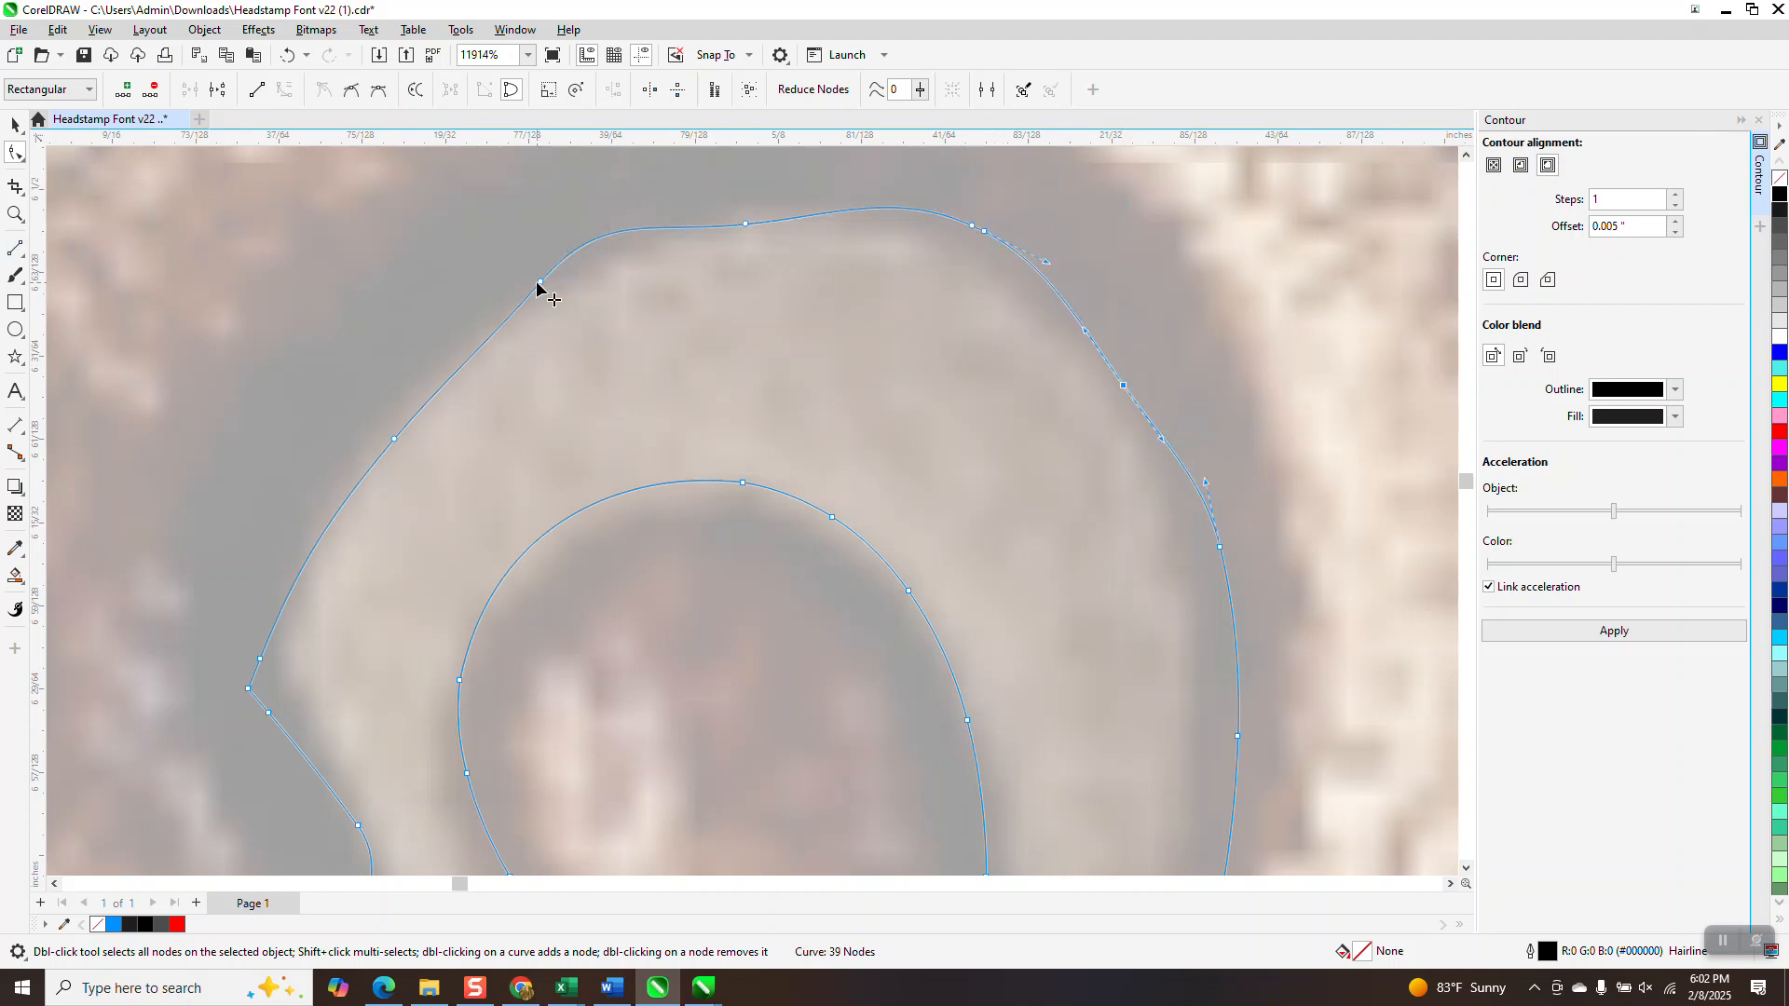
{"action": "left_click_drag", "start_coordinate": [540, 281], "coordinate": [524, 311]}
Step: Smooth the adjusted outer curve across the top of the 2 and down its far side
{"action": "left_click", "coordinate": [22, 160]}
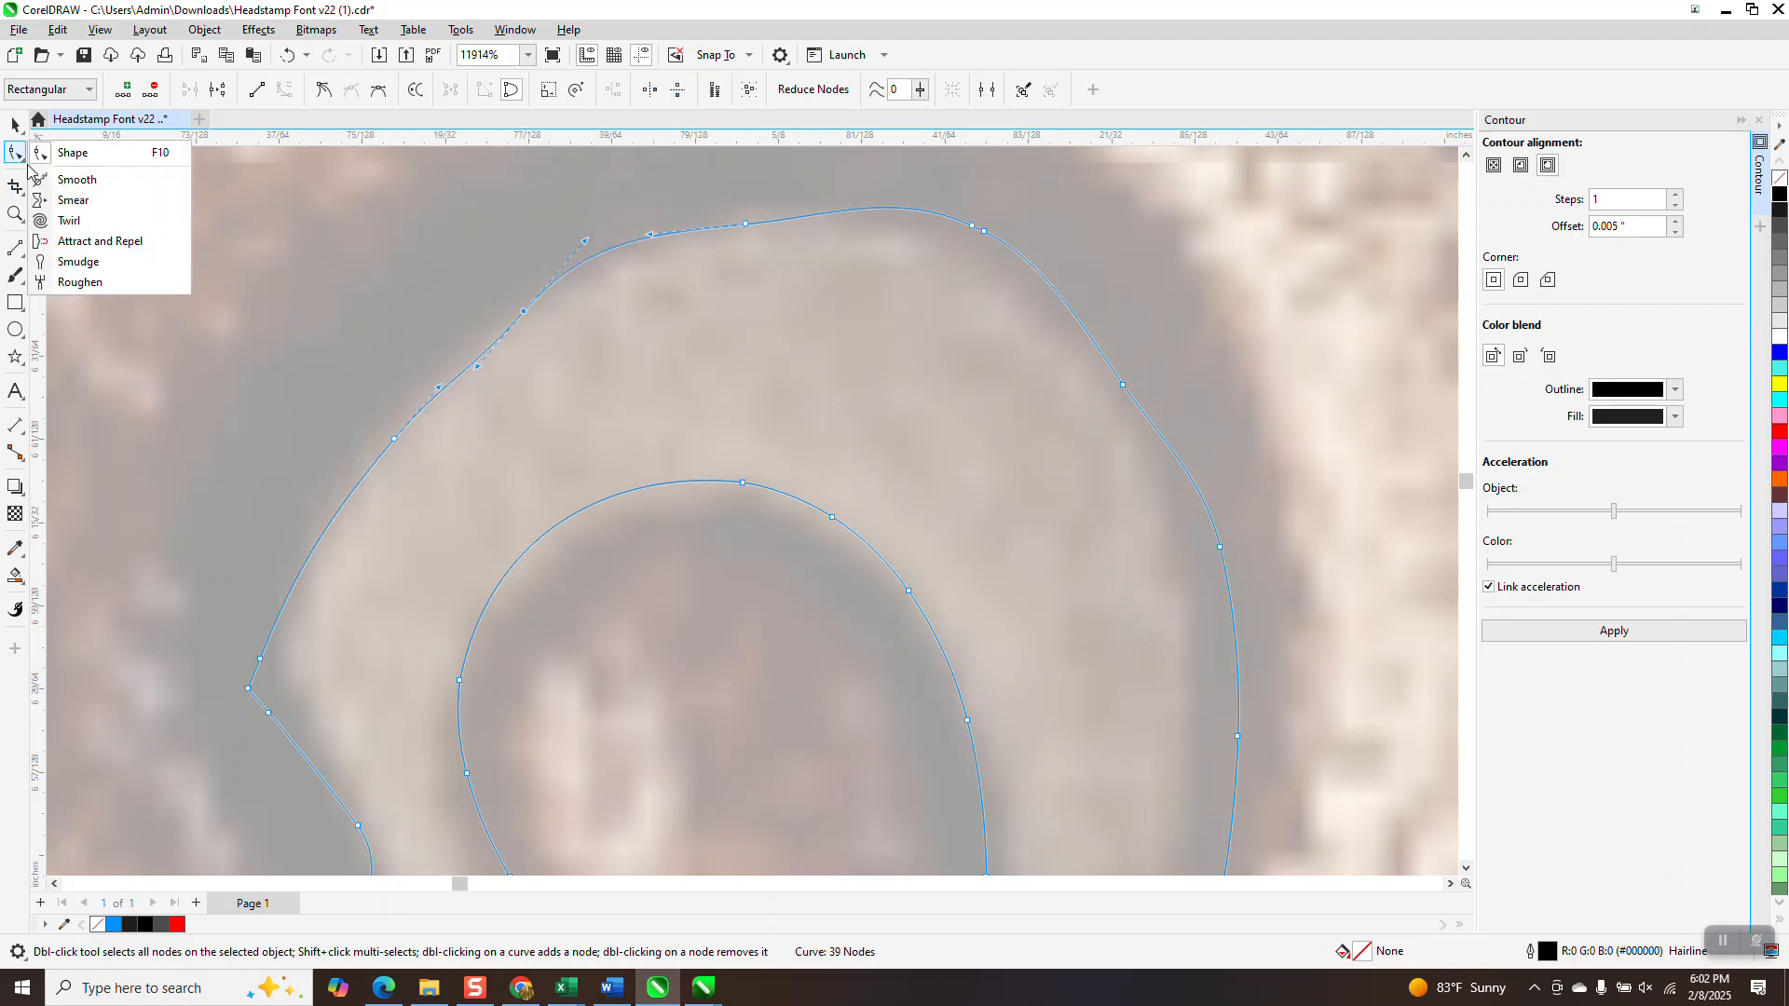
{"action": "left_click", "coordinate": [75, 177]}
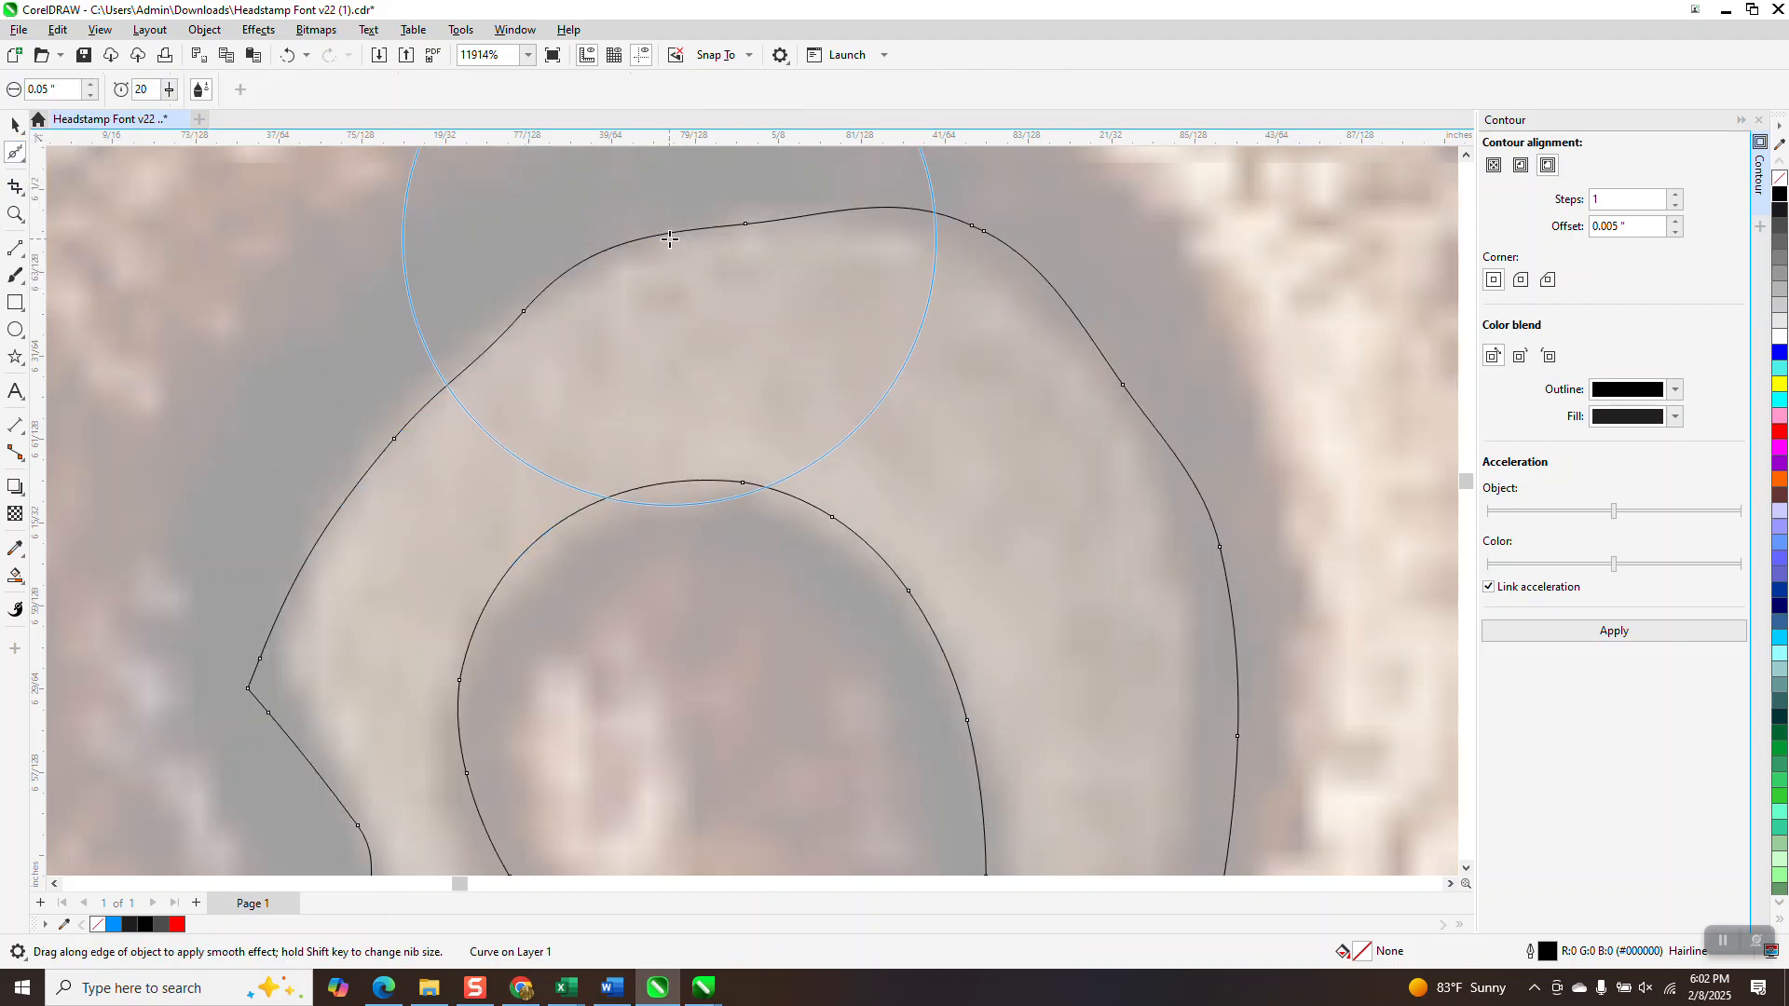
{"action": "left_click_drag", "start_coordinate": [677, 232], "coordinate": [574, 271]}
{"action": "mouse_move", "coordinate": [654, 239]}
{"action": "left_mouse_down"}
{"action": "mouse_move", "coordinate": [559, 277]}
{"action": "mouse_move", "coordinate": [847, 239]}
{"action": "mouse_move", "coordinate": [876, 214]}
{"action": "mouse_move", "coordinate": [699, 299]}
{"action": "left_mouse_up"}
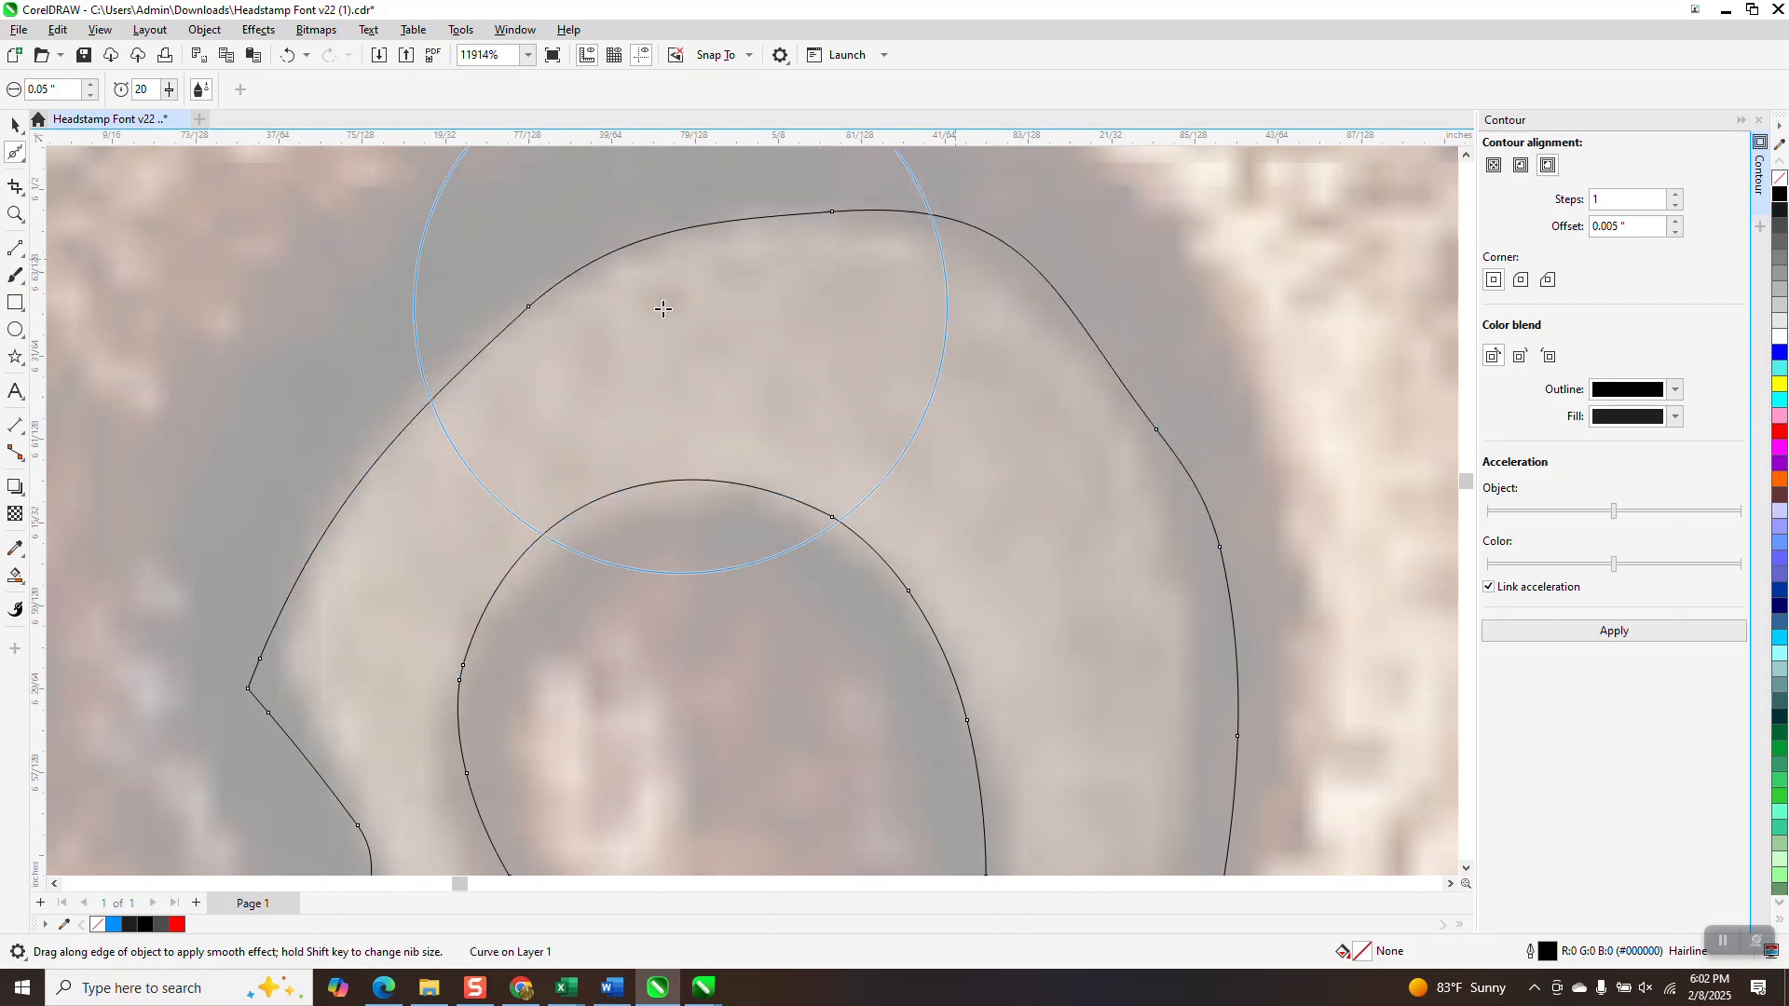
{"action": "scroll", "coordinate": [626, 301], "scroll_direction": "down", "scroll_amount": 1}
{"action": "mouse_move", "coordinate": [871, 333]}
{"action": "left_mouse_down"}
{"action": "mouse_move", "coordinate": [982, 471]}
{"action": "mouse_move", "coordinate": [1008, 480]}
{"action": "mouse_move", "coordinate": [997, 633]}
{"action": "left_mouse_up"}
{"action": "scroll", "coordinate": [983, 472], "scroll_direction": "down", "scroll_amount": 1}
{"action": "scroll", "coordinate": [820, 502], "scroll_direction": "down", "scroll_amount": 1}
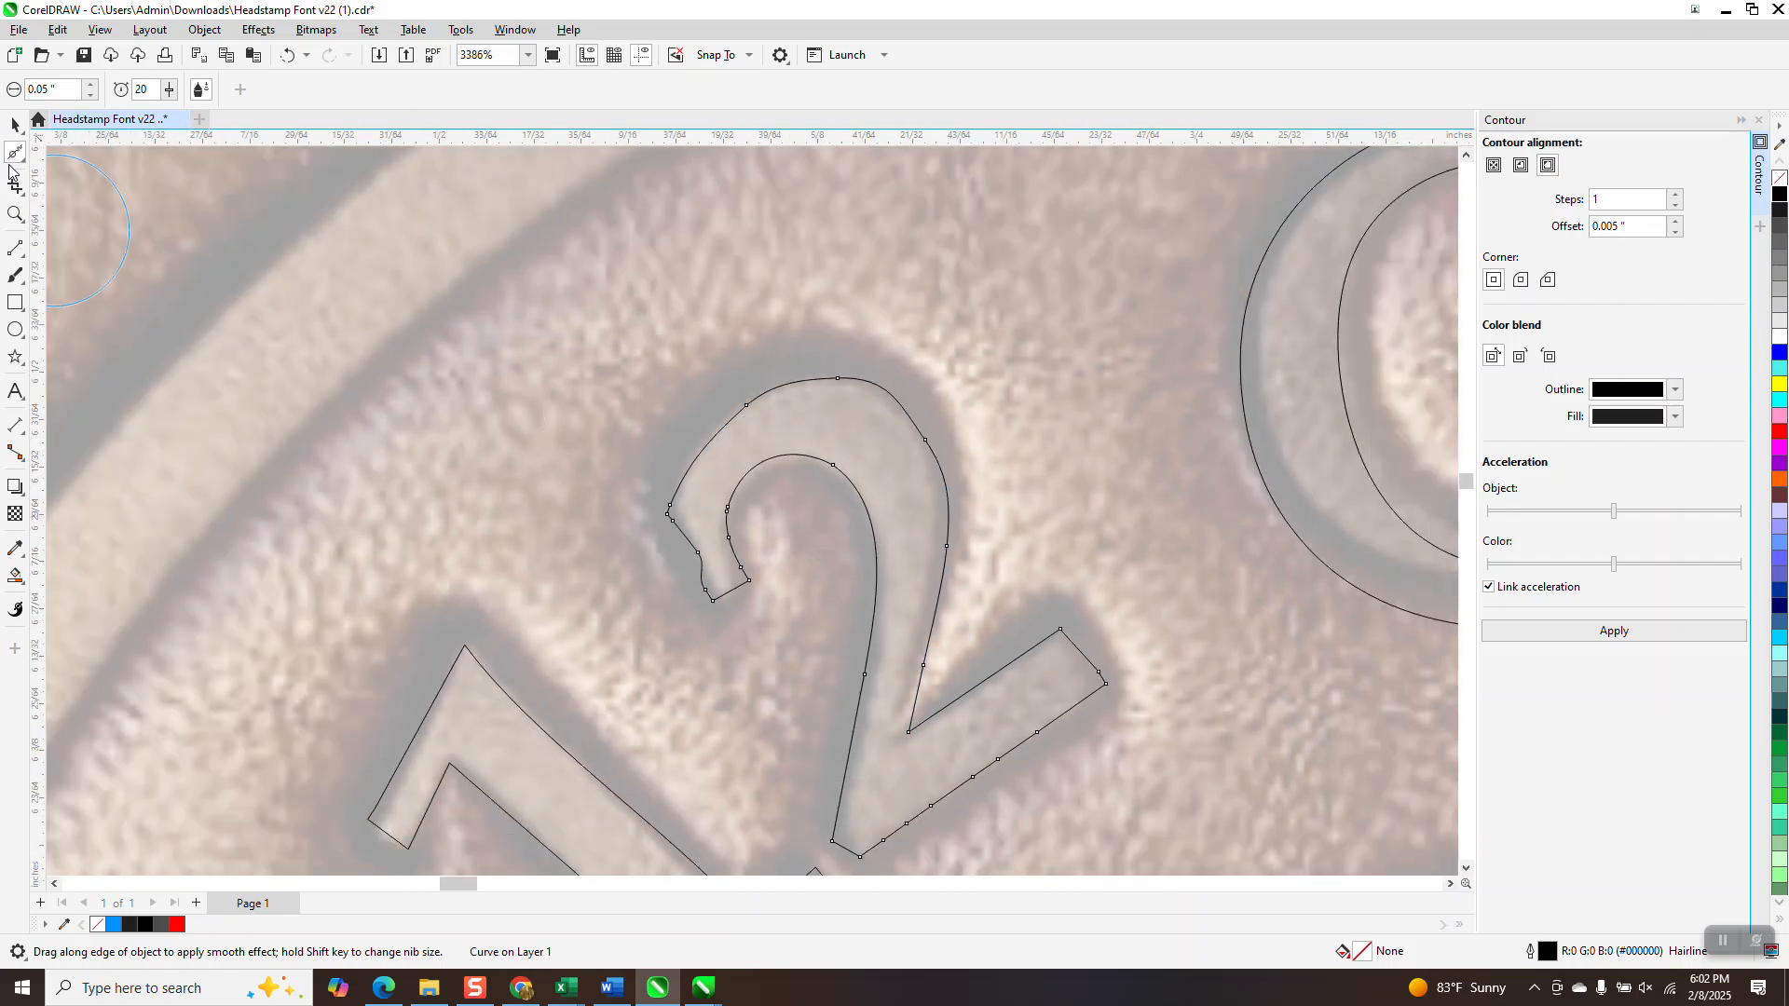
Step: Shift the nodes along the outer side of the 2's bowl and stem inward to match the photo
{"action": "left_click", "coordinate": [23, 162]}
{"action": "left_click", "coordinate": [84, 158]}
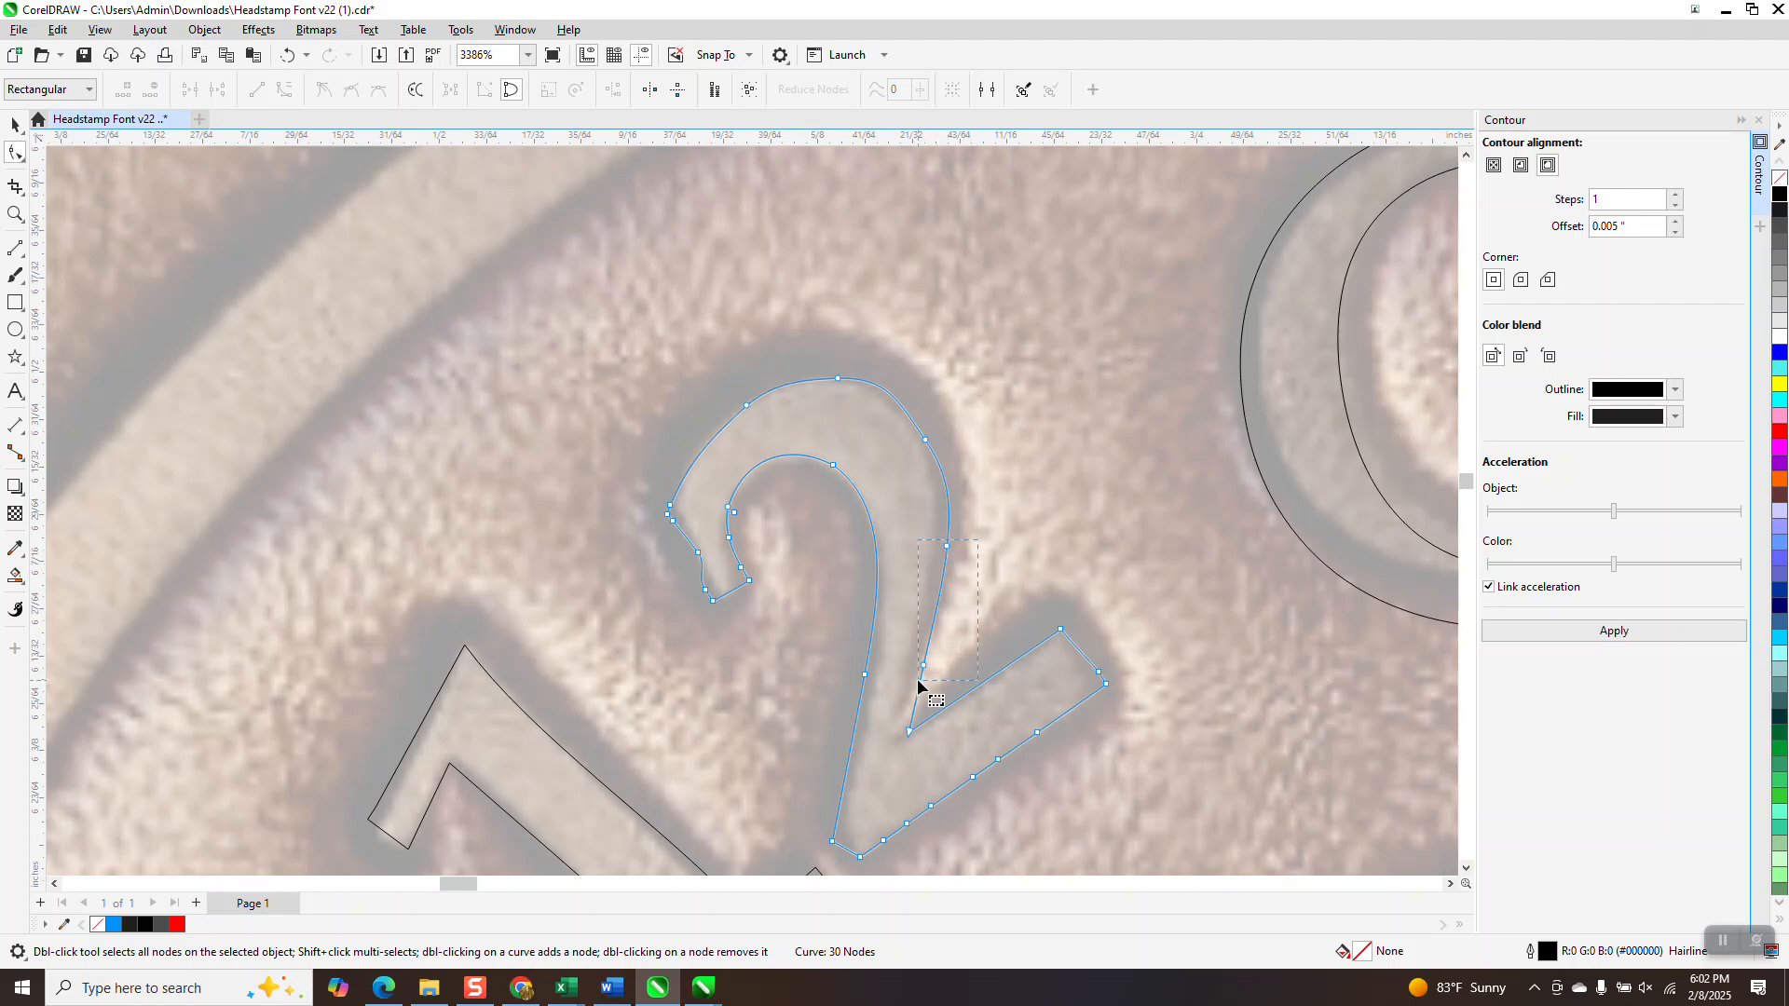
{"action": "left_click_drag", "start_coordinate": [923, 666], "coordinate": [910, 675]}
{"action": "left_click_drag", "start_coordinate": [925, 441], "coordinate": [925, 449]}
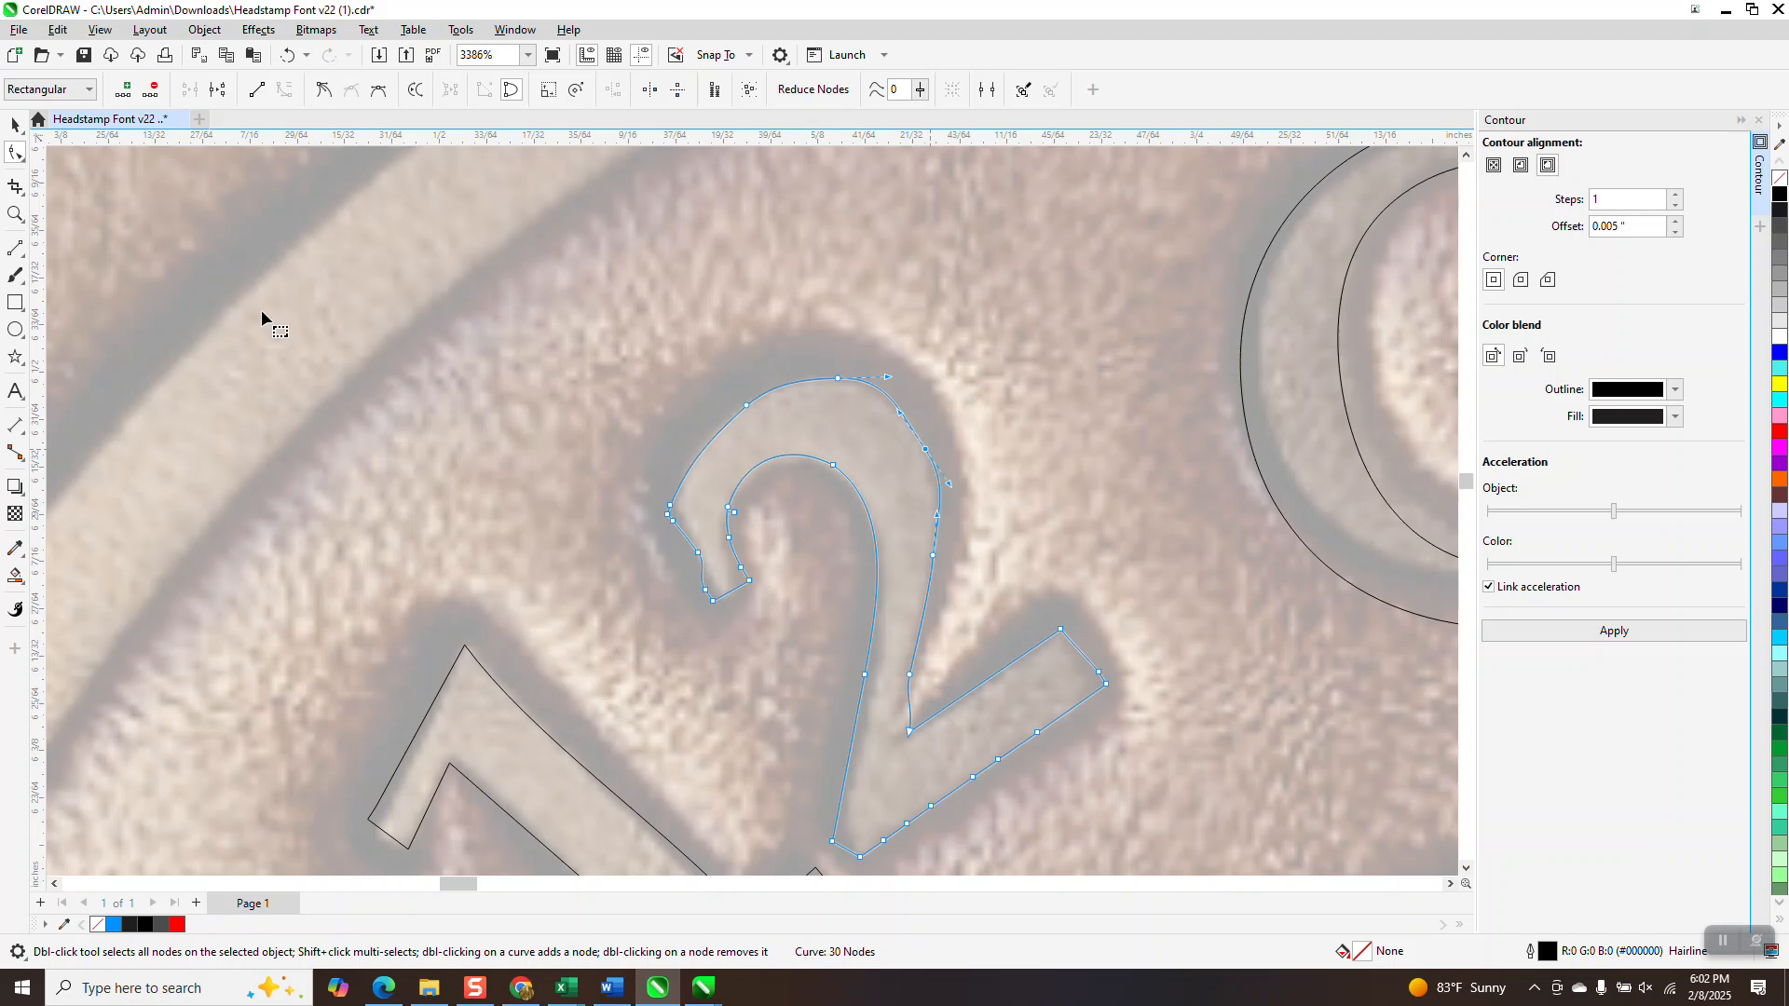
Step: Smooth the 2's outer bowl and stem, the upper edge of its foot and the inner curve of its hook
{"action": "left_click", "coordinate": [22, 166]}
{"action": "left_click", "coordinate": [100, 179]}
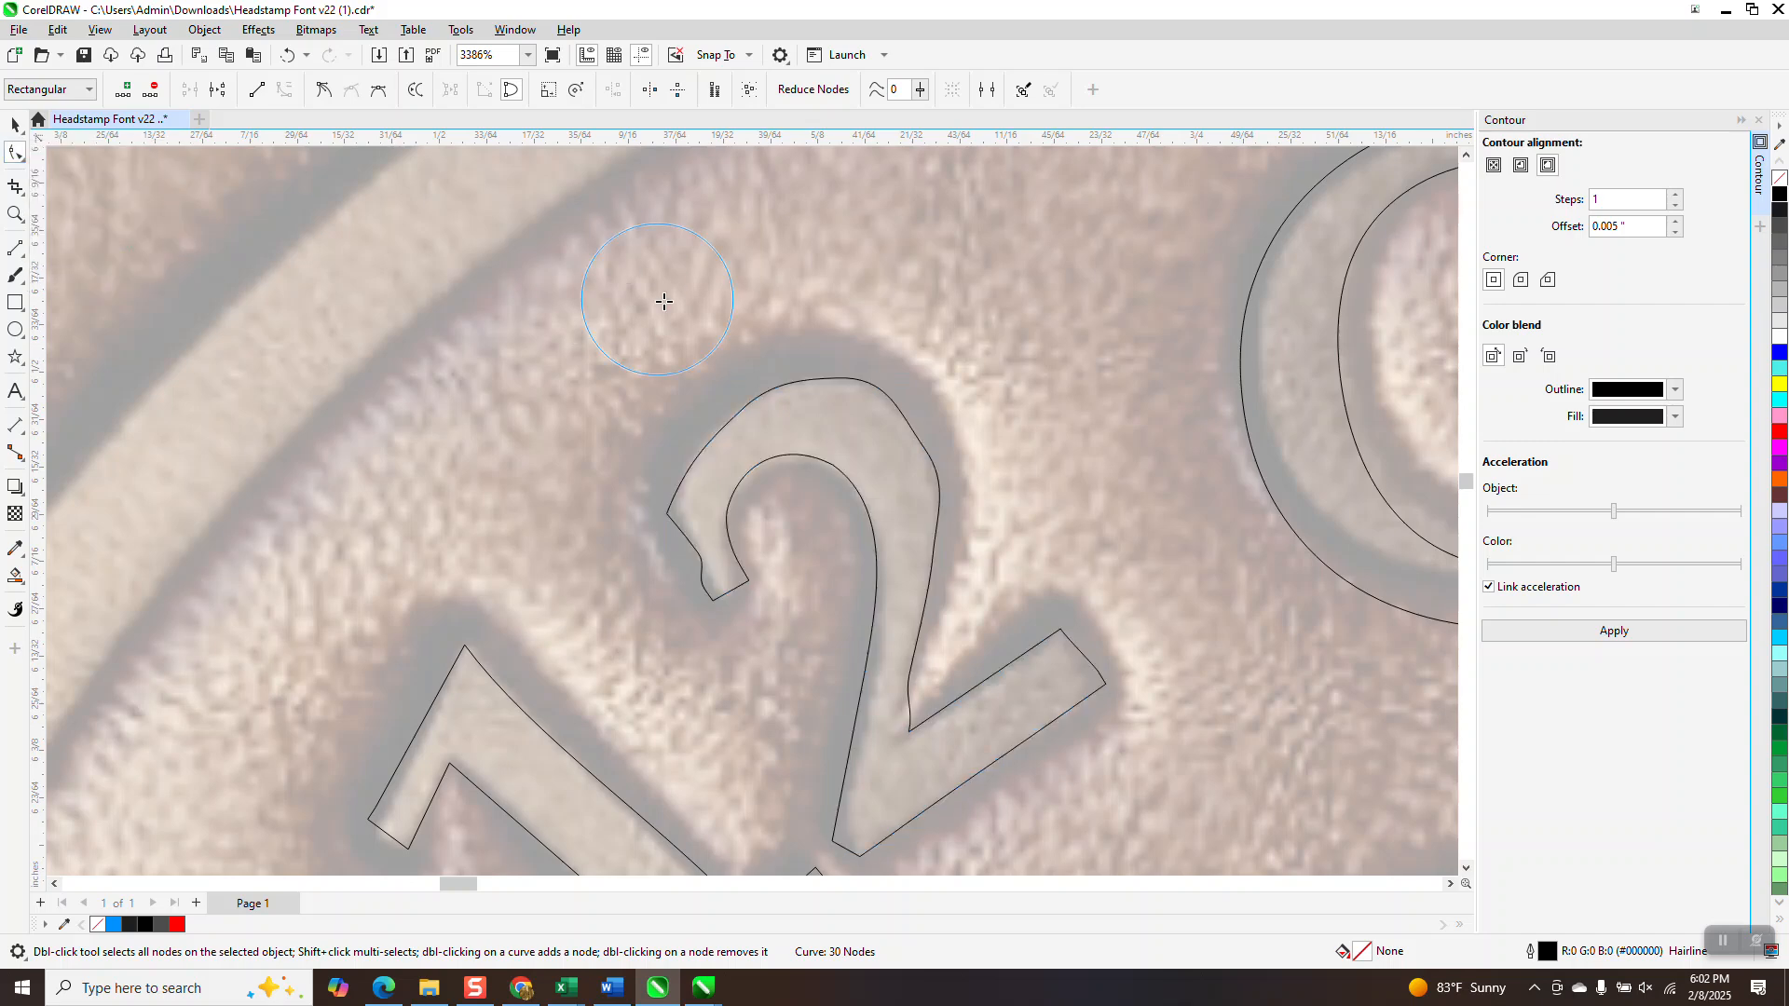
{"action": "left_click", "coordinate": [893, 404]}
{"action": "mouse_move", "coordinate": [868, 385]}
{"action": "left_mouse_down"}
{"action": "mouse_move", "coordinate": [897, 433]}
{"action": "mouse_move", "coordinate": [933, 718]}
{"action": "left_mouse_up"}
{"action": "left_click_drag", "start_coordinate": [1027, 662], "coordinate": [960, 693]}
{"action": "left_click_drag", "start_coordinate": [766, 463], "coordinate": [723, 520]}
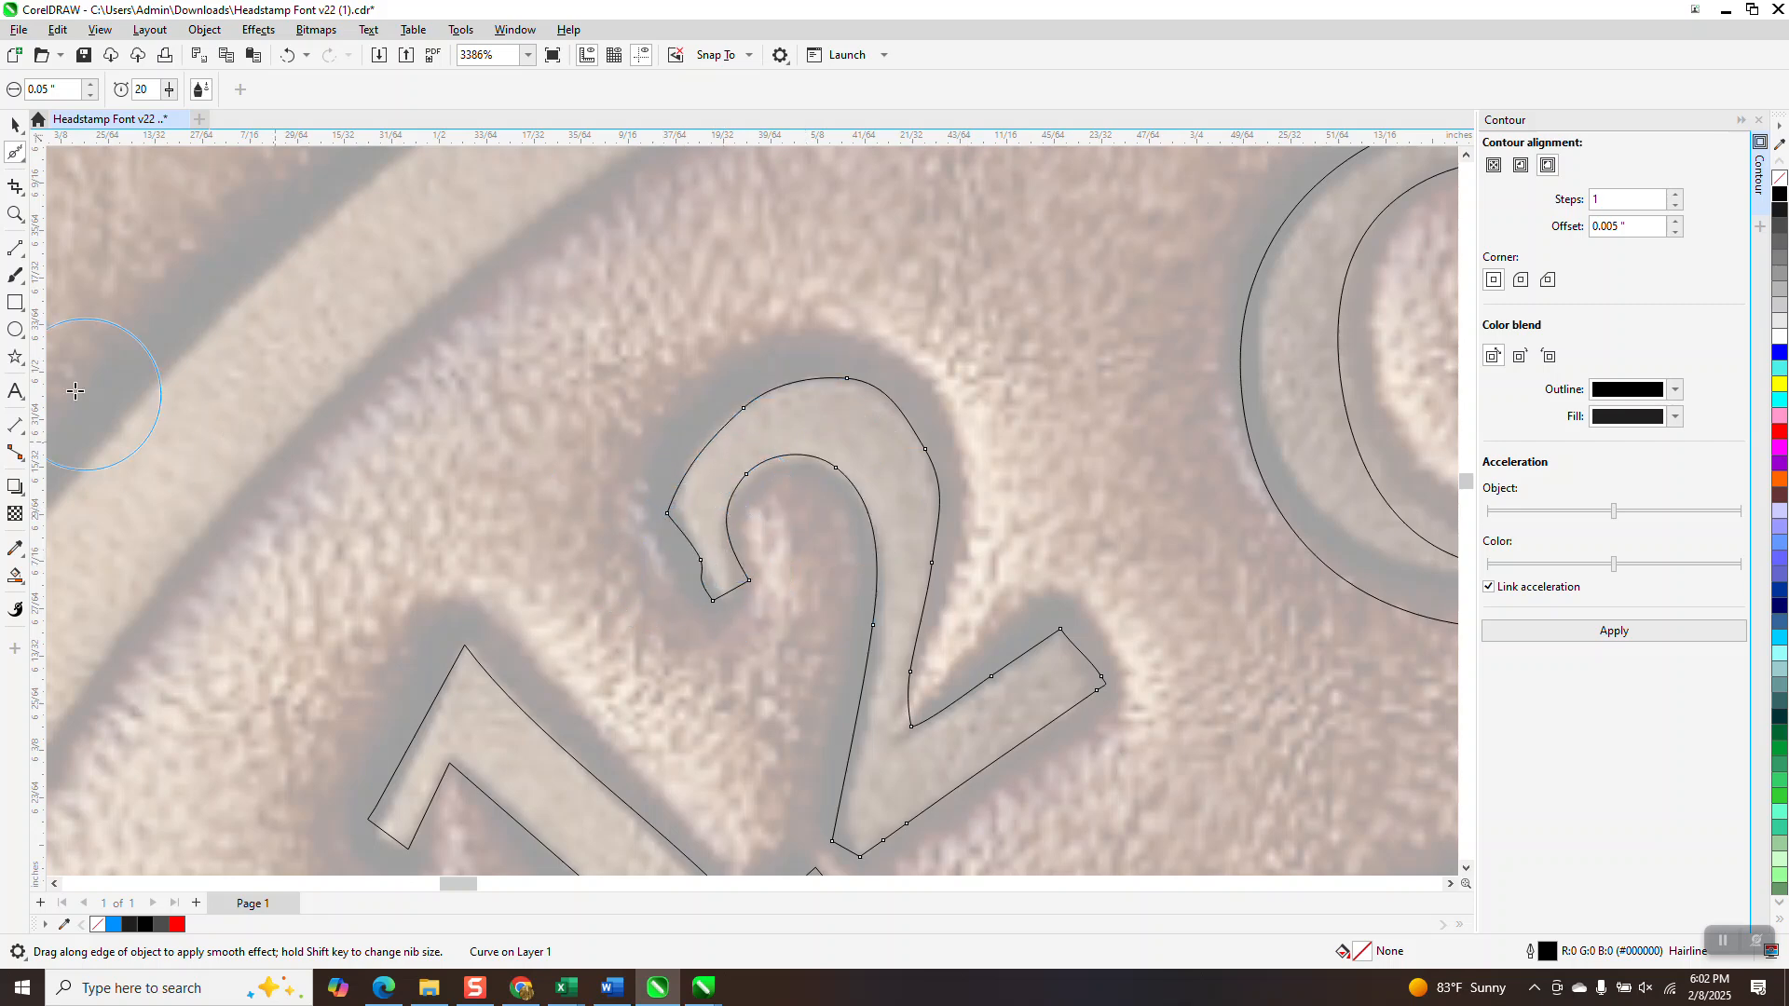
Step: Move the outer corner node of the 2's hook tip inward and reshape the segment below it to follow the photo
{"action": "left_click", "coordinate": [15, 213]}
{"action": "left_click_drag", "start_coordinate": [659, 479], "coordinate": [825, 607]}
{"action": "left_click", "coordinate": [24, 166]}
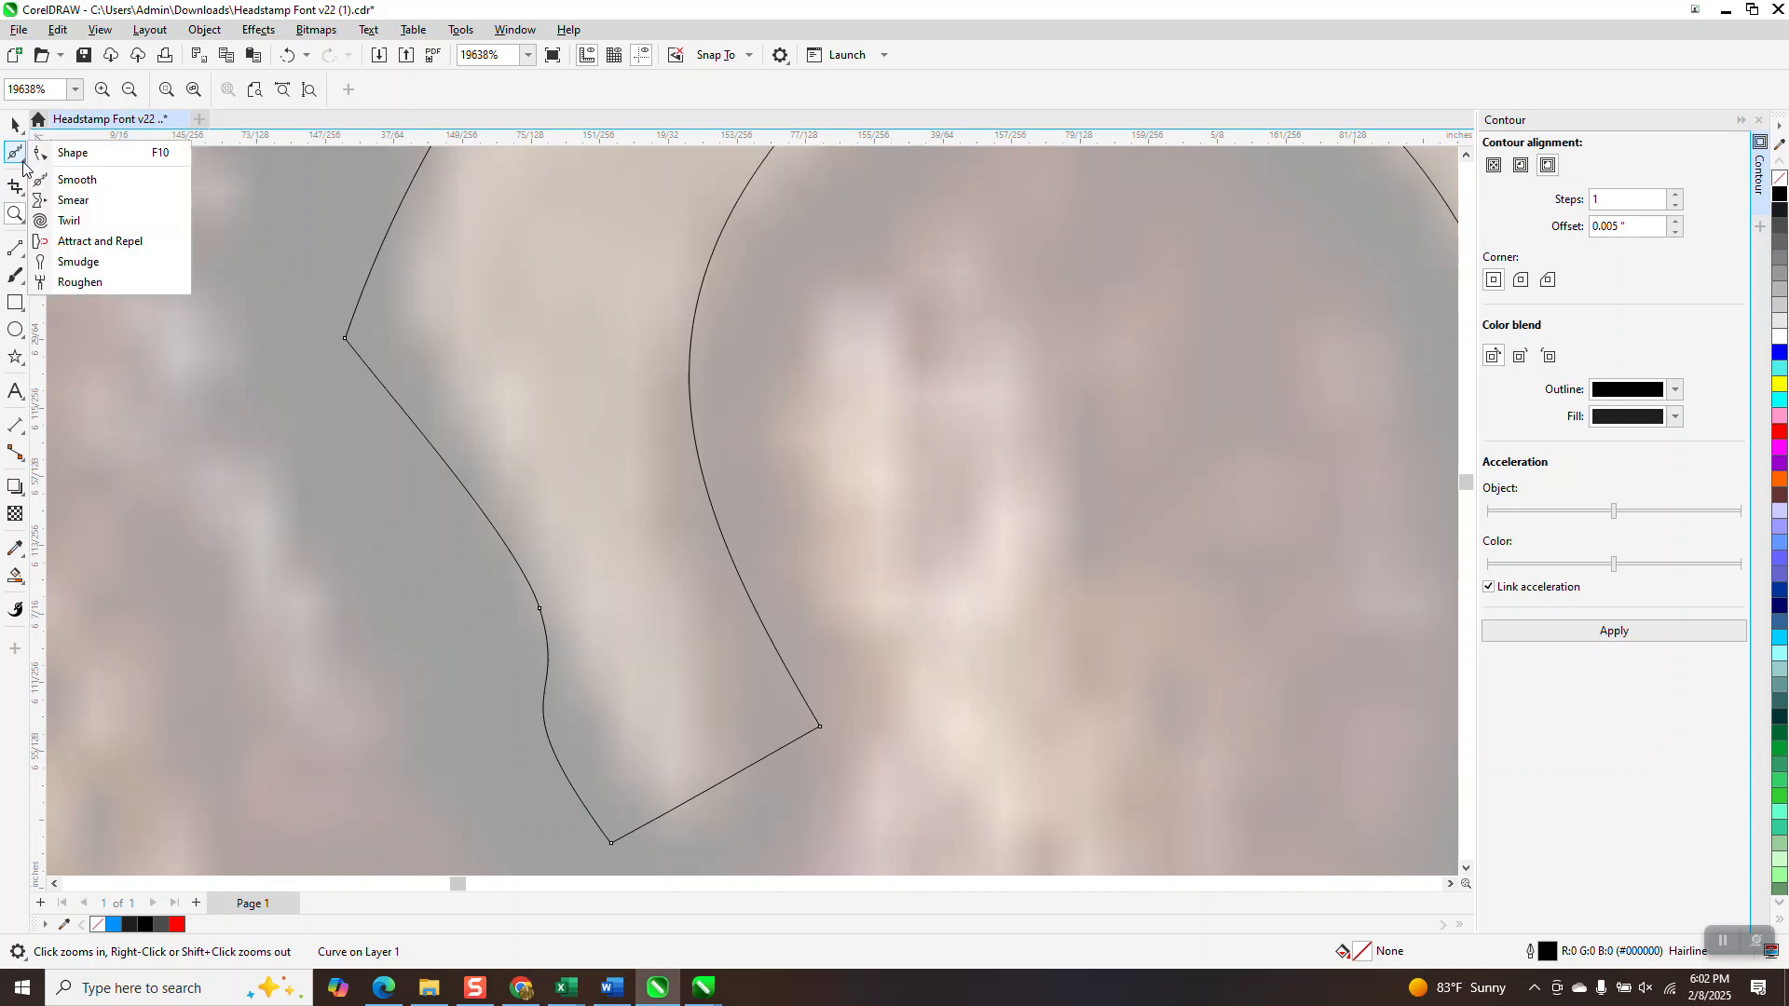
{"action": "left_click", "coordinate": [70, 151]}
{"action": "scroll", "coordinate": [564, 598], "scroll_direction": "down", "scroll_amount": 1}
{"action": "scroll", "coordinate": [552, 591], "scroll_direction": "down", "scroll_amount": 3}
{"action": "left_click_drag", "start_coordinate": [472, 487], "coordinate": [487, 472]}
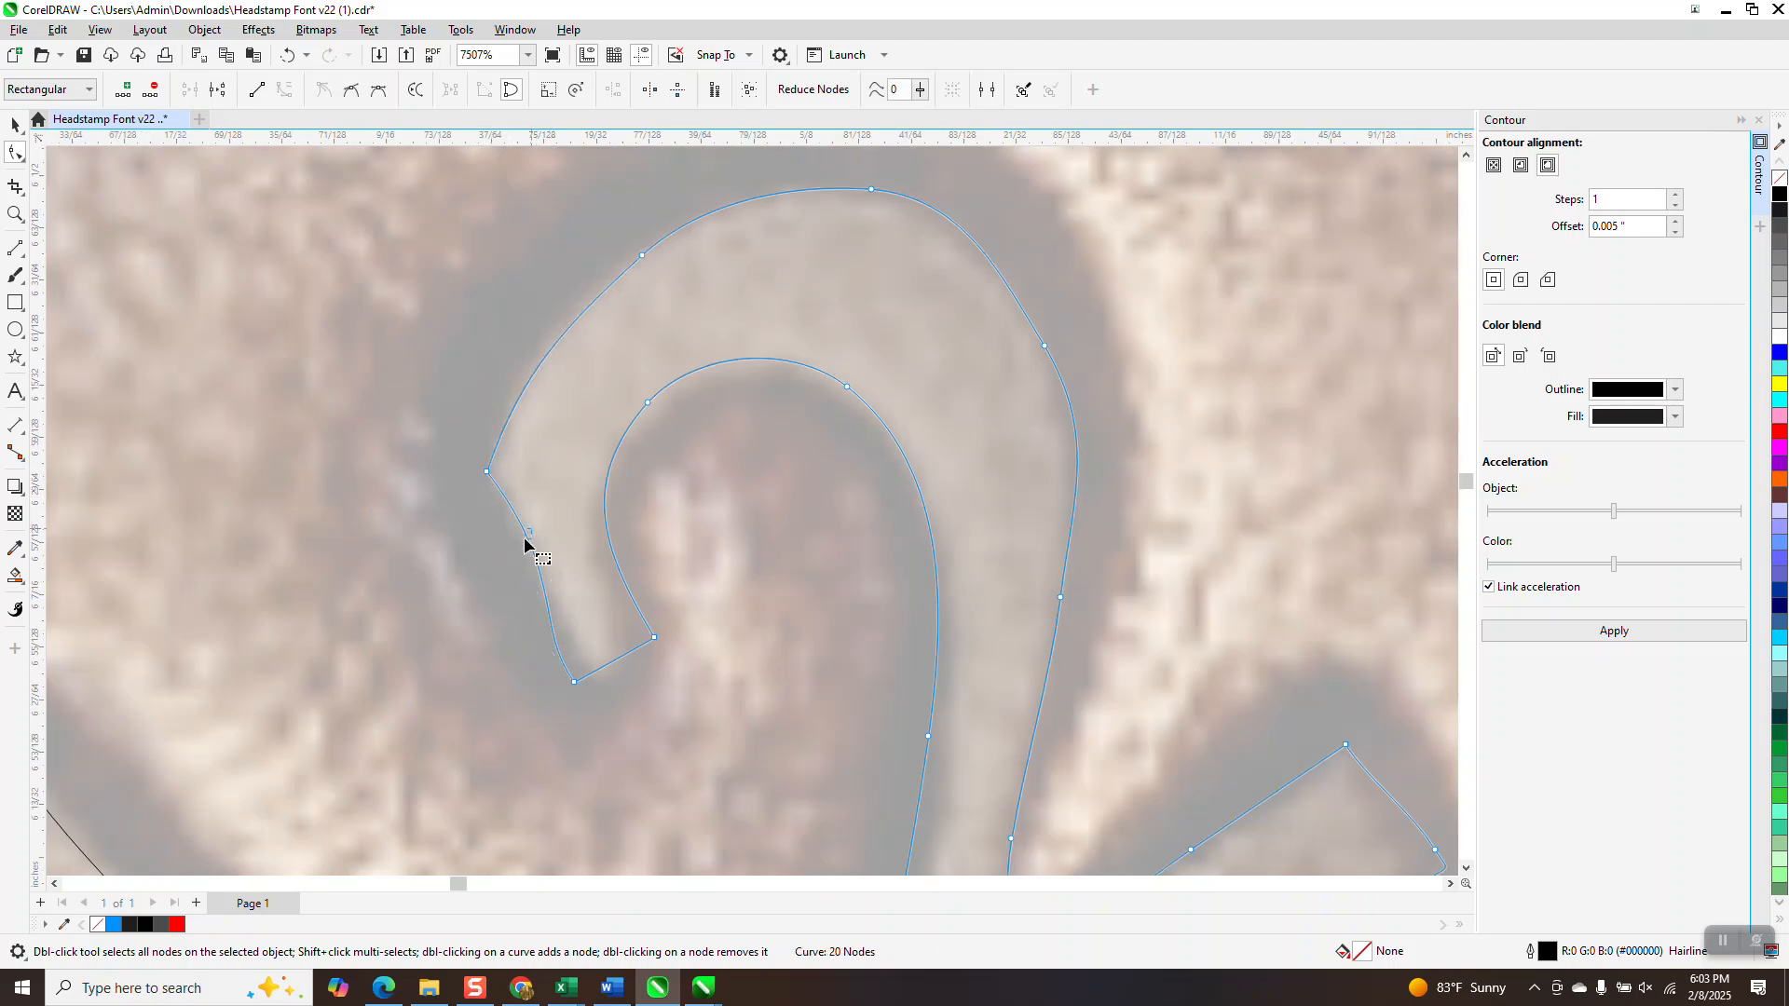
{"action": "left_click", "coordinate": [488, 472]}
{"action": "left_click_drag", "start_coordinate": [570, 577], "coordinate": [541, 616]}
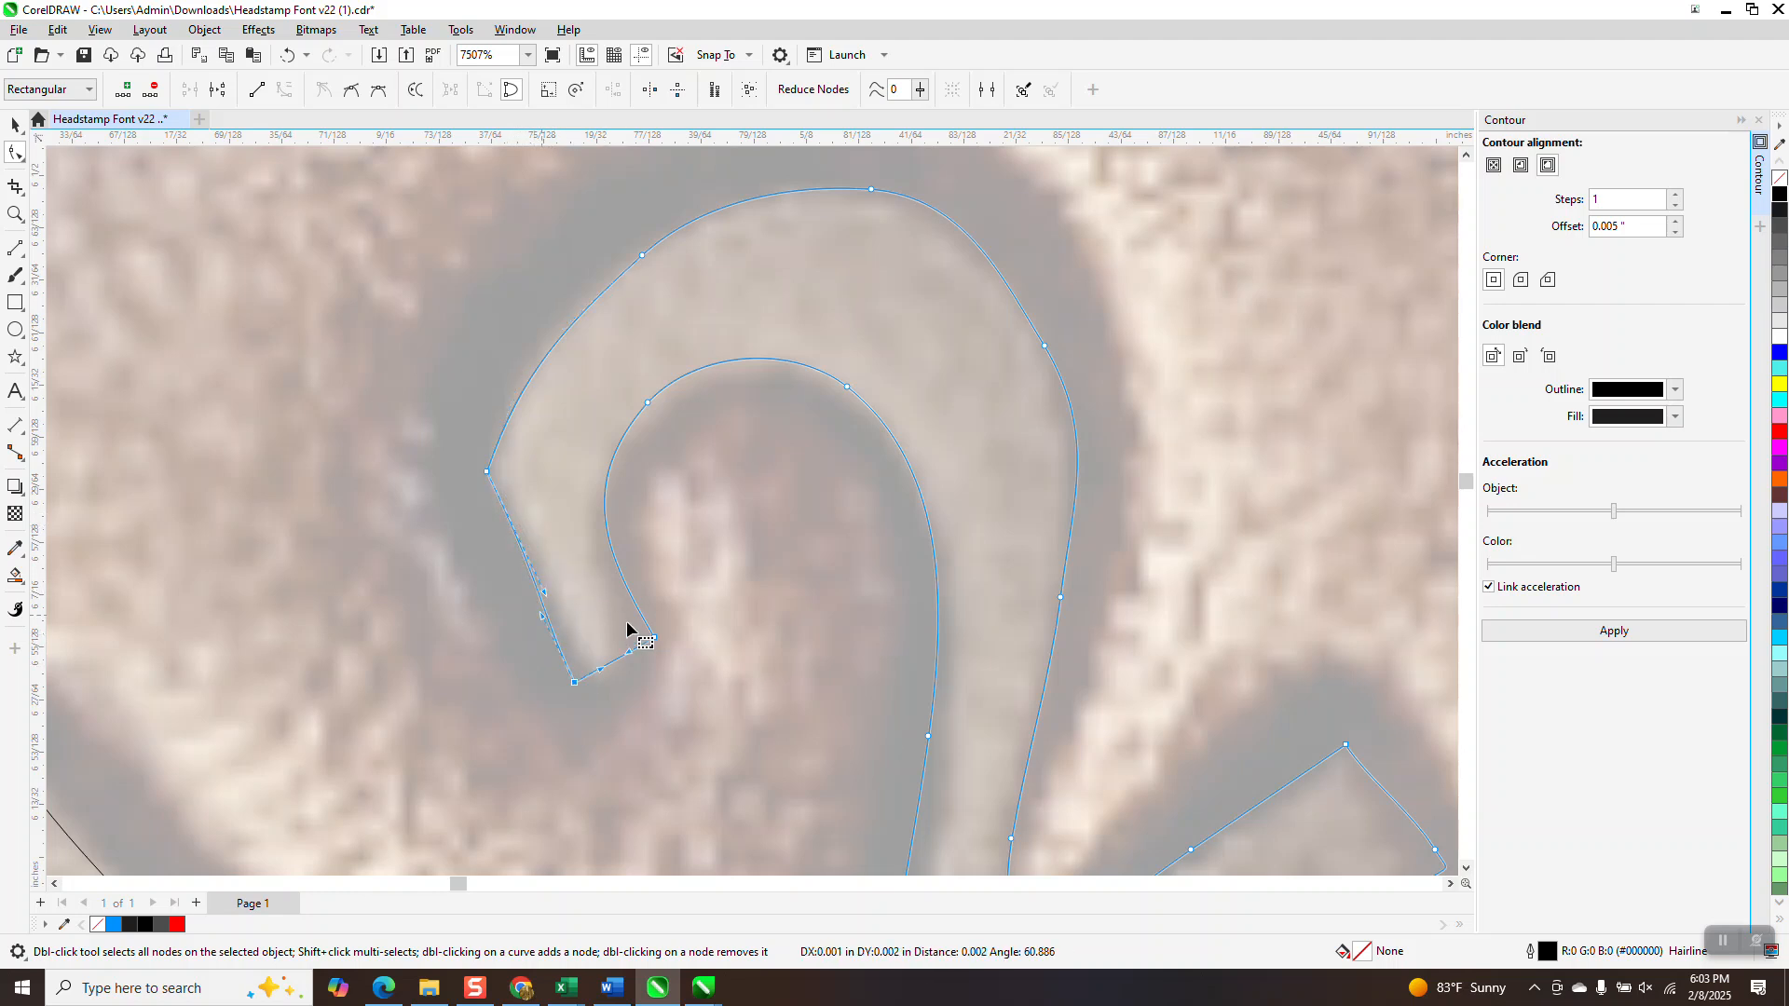
Step: Move the coaster photo off the lettering into the empty space to the right of the outlines
{"action": "scroll", "coordinate": [622, 622], "scroll_direction": "down", "scroll_amount": 3}
{"action": "scroll", "coordinate": [591, 572], "scroll_direction": "down", "scroll_amount": 3}
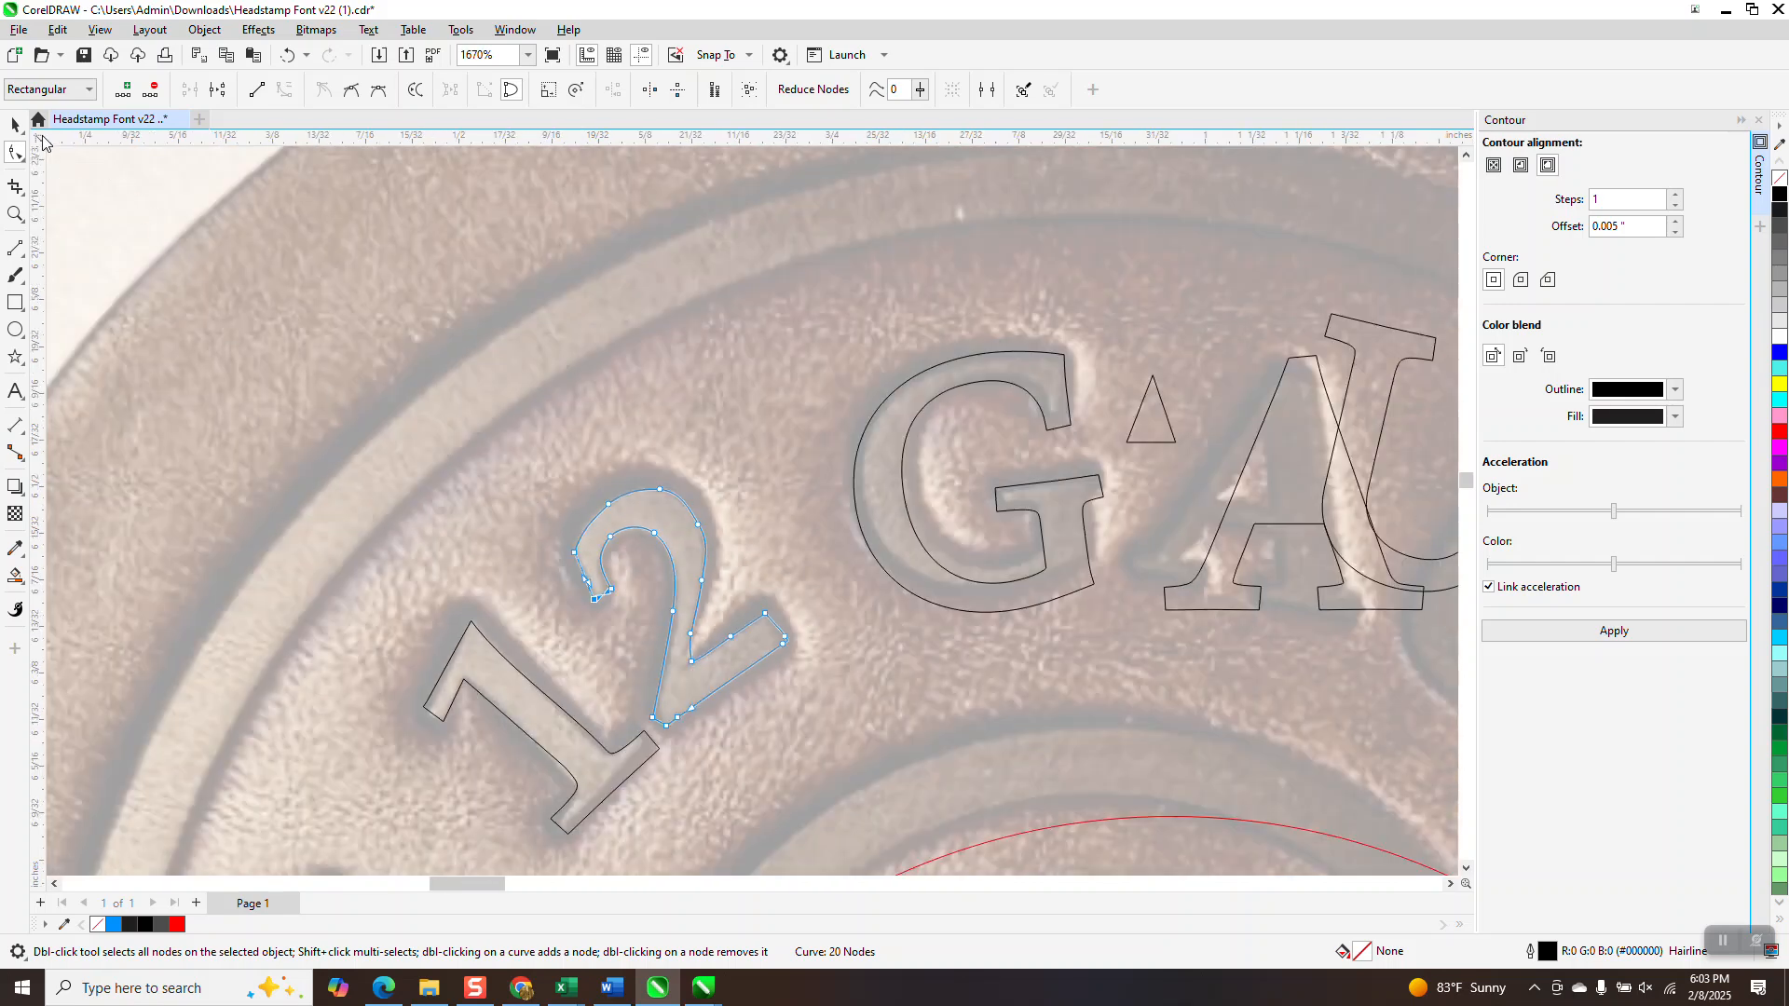
{"action": "key", "text": "space"}
{"action": "scroll", "coordinate": [392, 238], "scroll_direction": "down", "scroll_amount": 1}
{"action": "scroll", "coordinate": [391, 238], "scroll_direction": "down", "scroll_amount": 3}
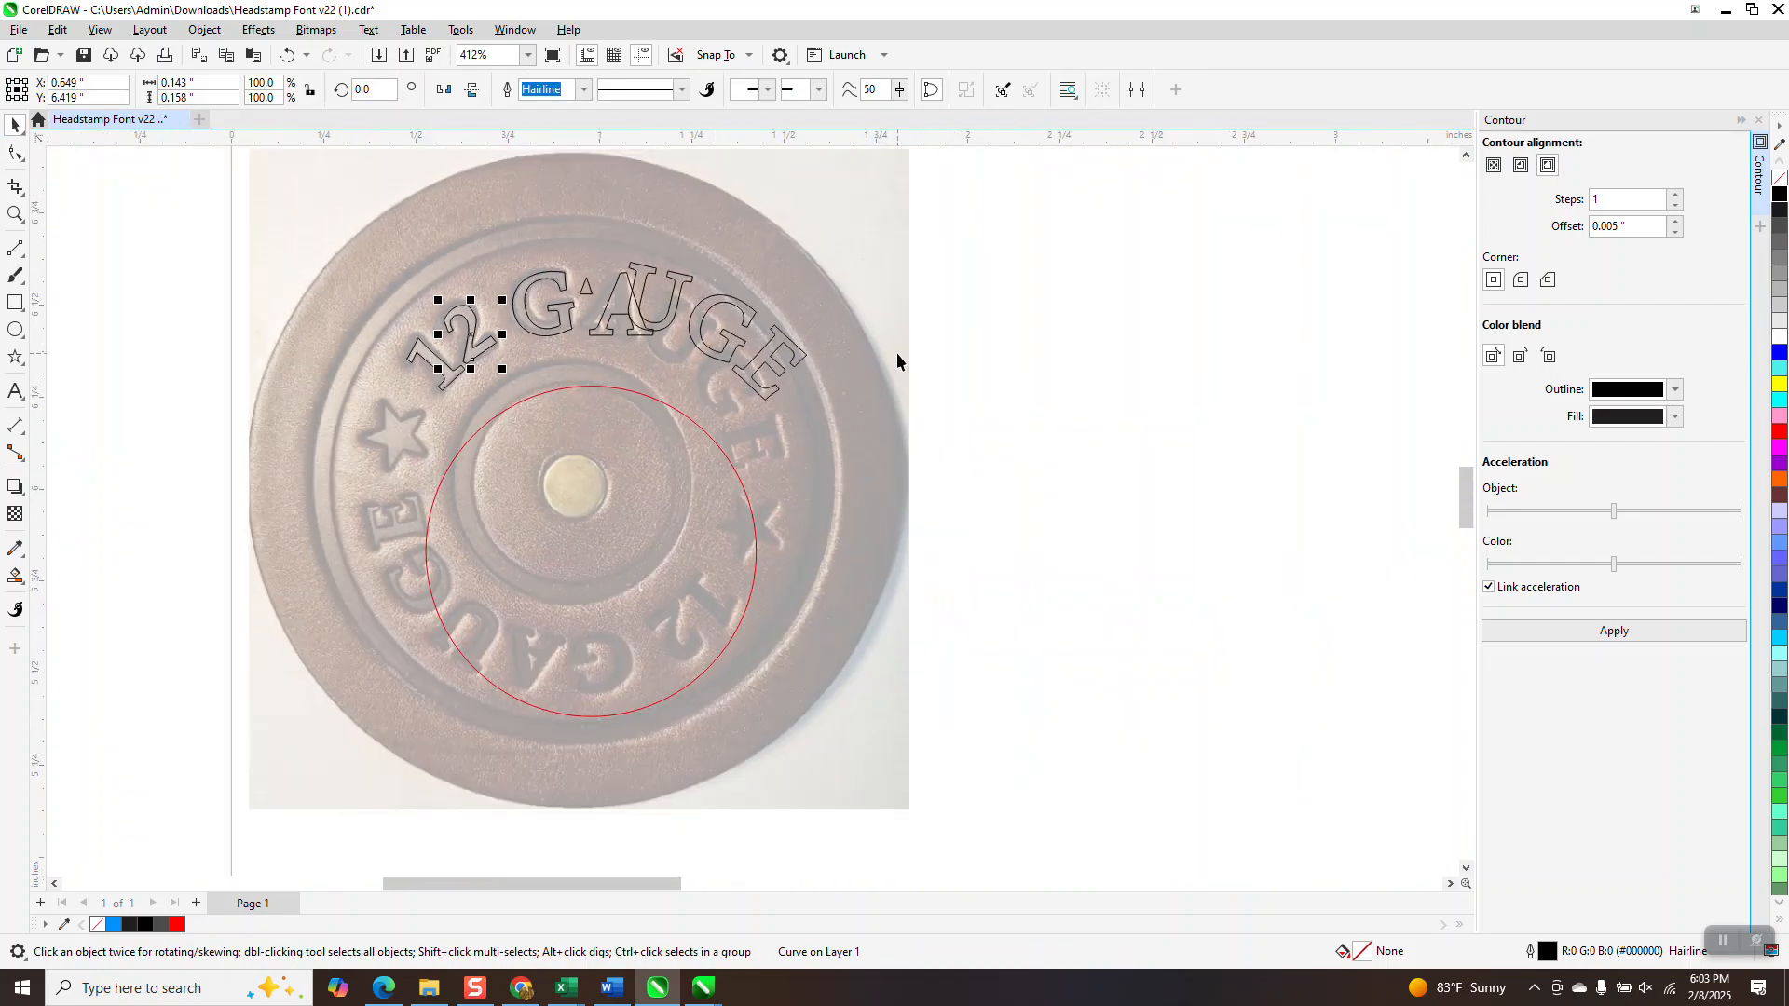
{"action": "left_click", "coordinate": [865, 376]}
{"action": "key", "text": "Right"}
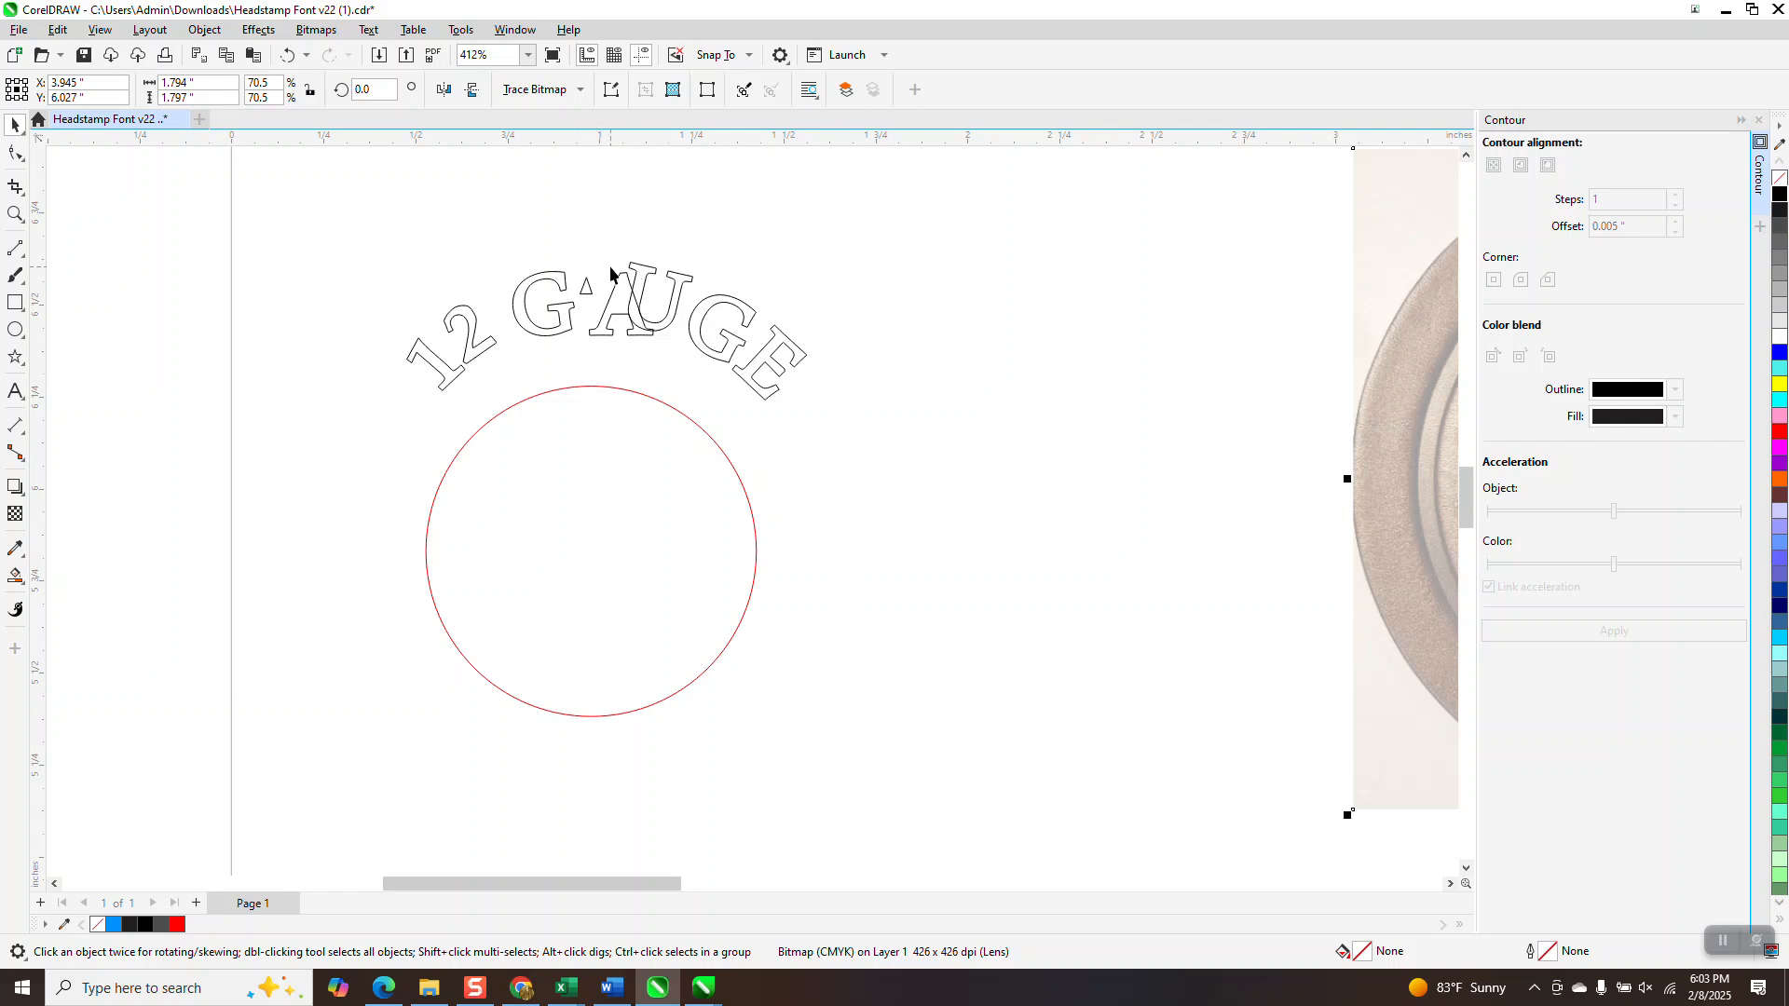
Step: Compare the U with the photo and delete the surplus nodes along the top edges of the outline U's two serifs
{"action": "scroll", "coordinate": [649, 321], "scroll_direction": "down", "scroll_amount": 3}
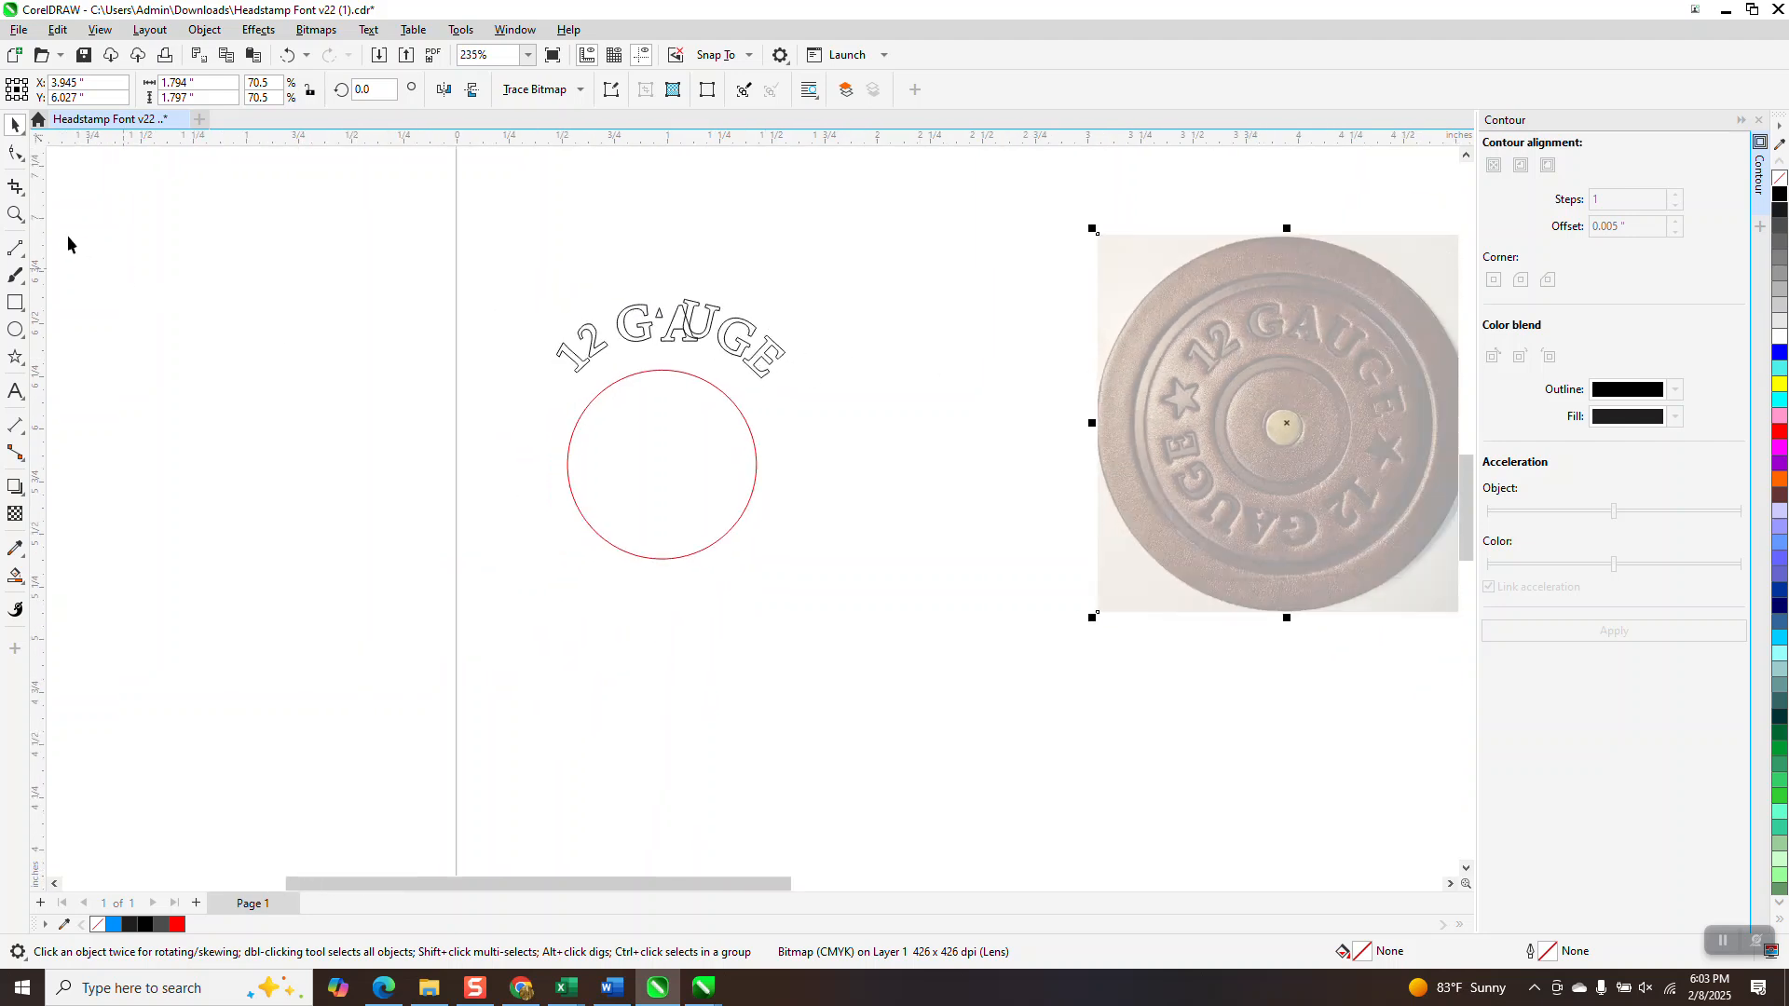
{"action": "left_click", "coordinate": [15, 214]}
{"action": "left_click_drag", "start_coordinate": [1342, 330], "coordinate": [1378, 373]}
{"action": "scroll", "coordinate": [870, 395], "scroll_direction": "down", "scroll_amount": 4}
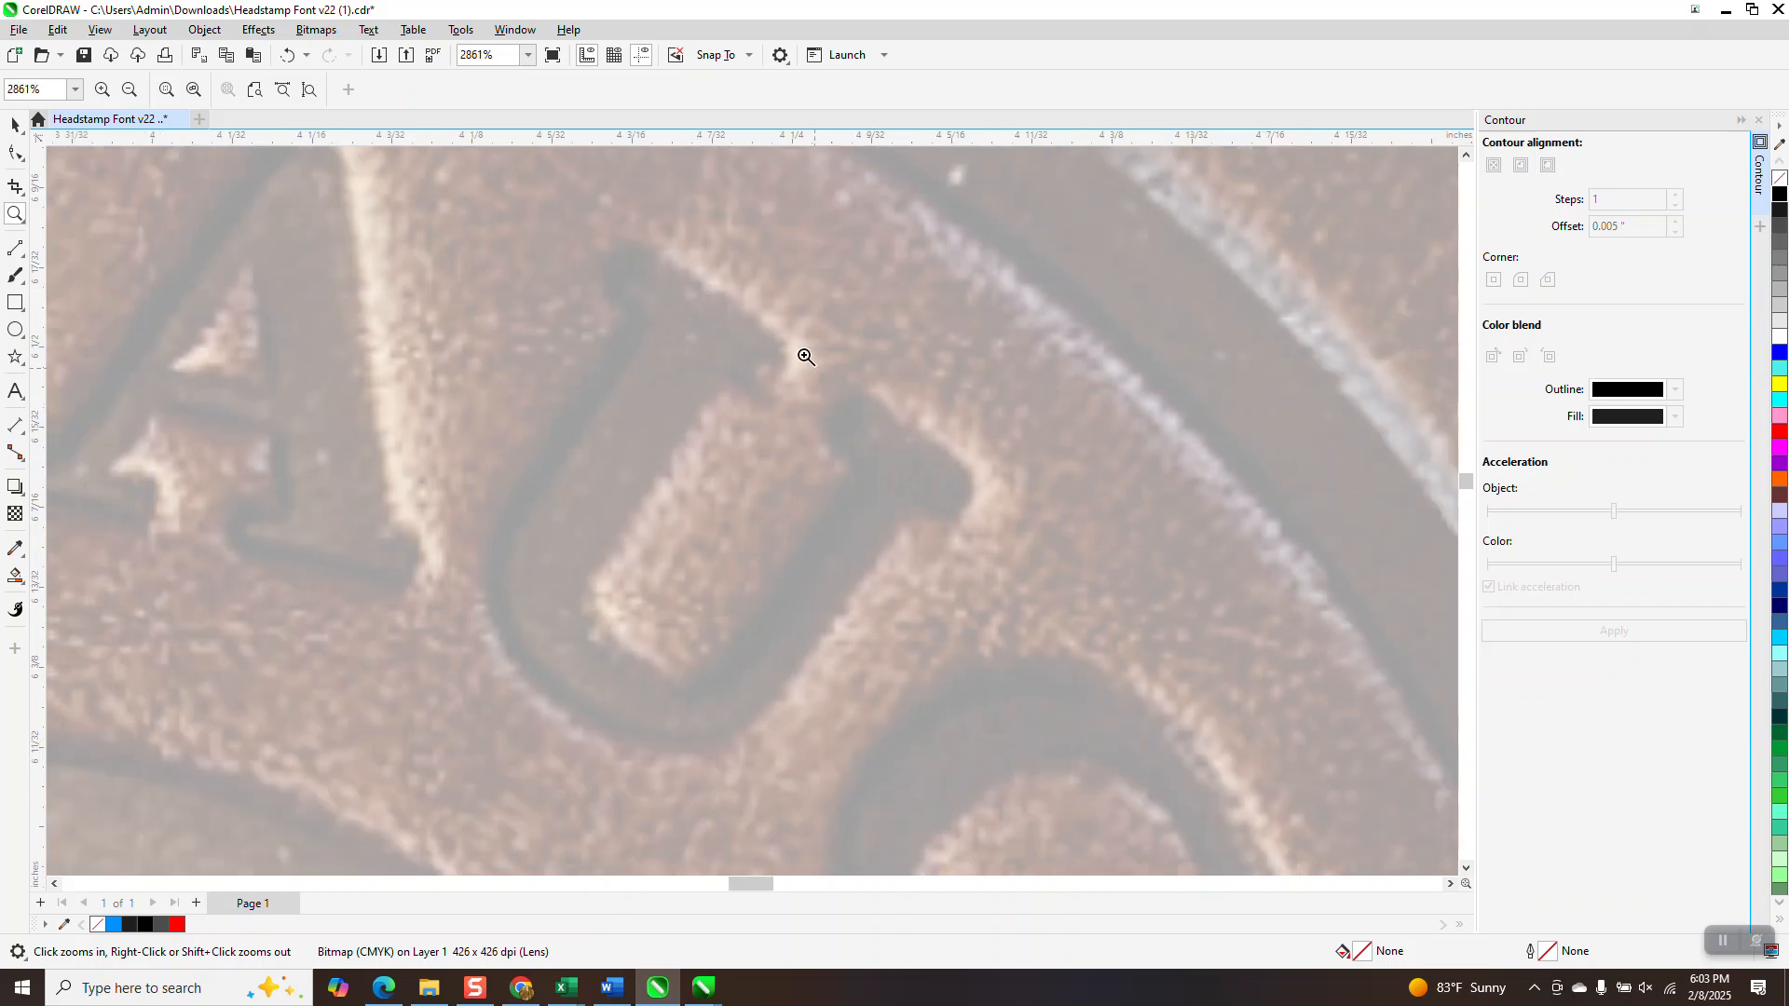
{"action": "scroll", "coordinate": [1010, 392], "scroll_direction": "down", "scroll_amount": 5}
{"action": "scroll", "coordinate": [1025, 398], "scroll_direction": "down", "scroll_amount": 4}
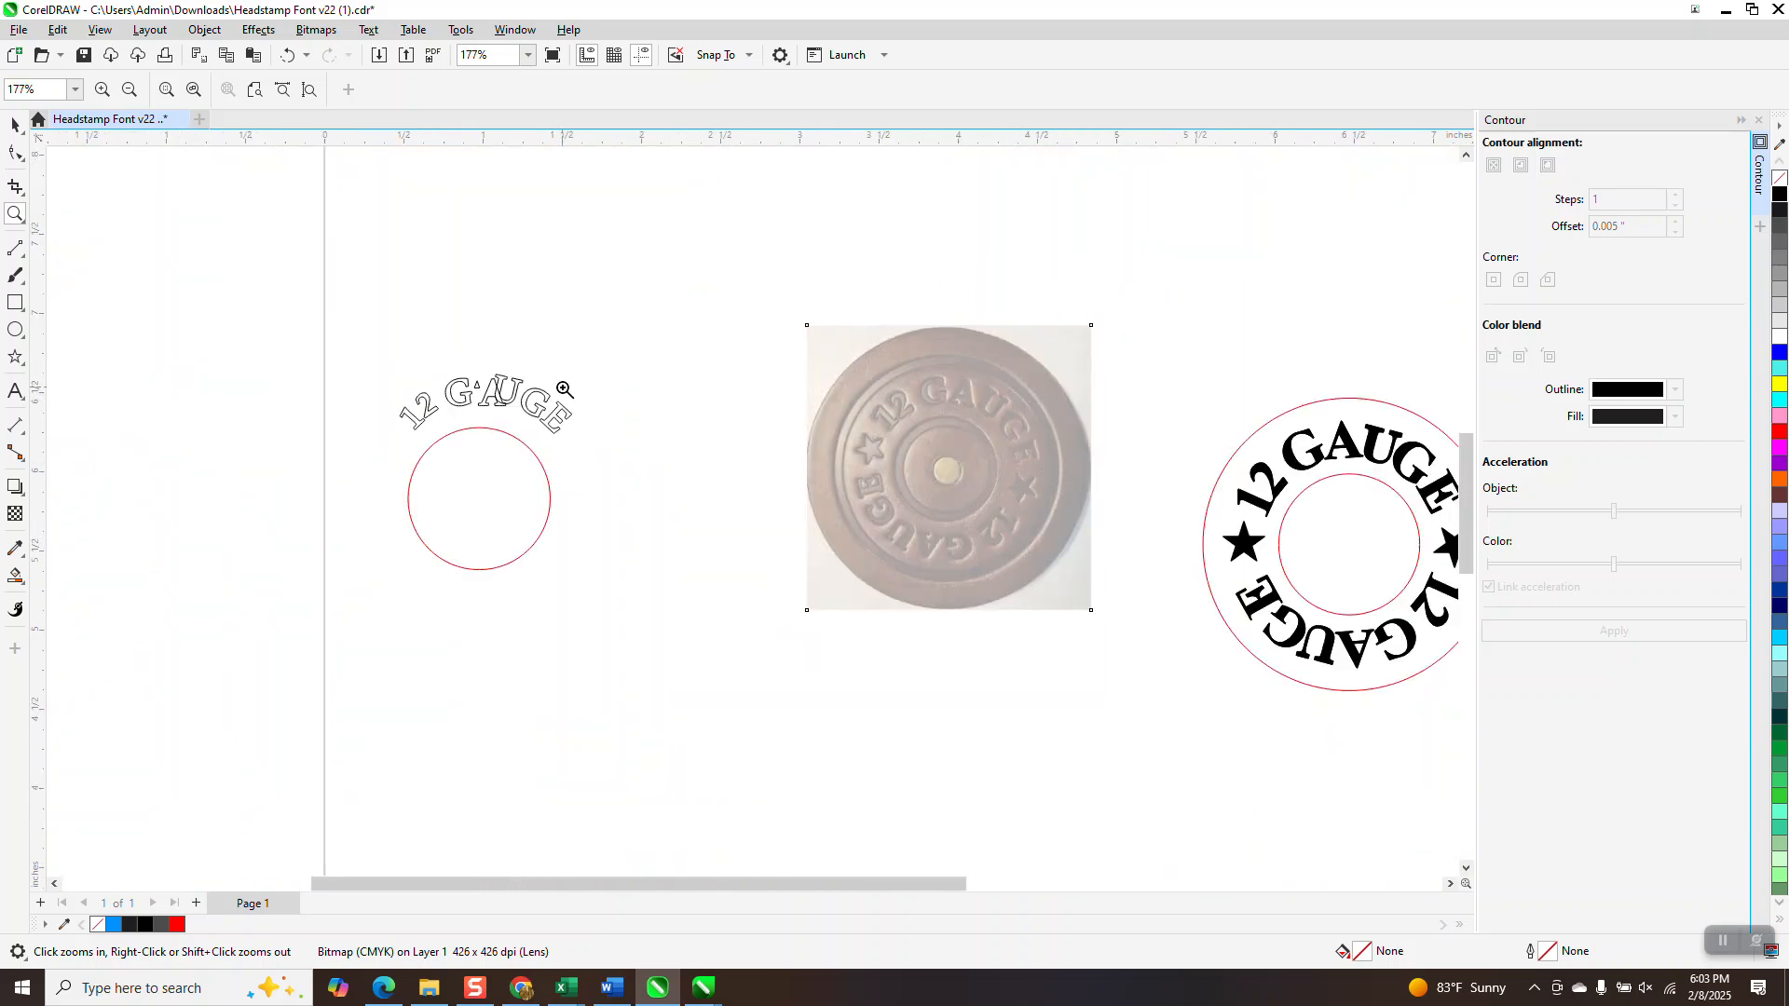
{"action": "left_click_drag", "start_coordinate": [487, 362], "coordinate": [557, 407]}
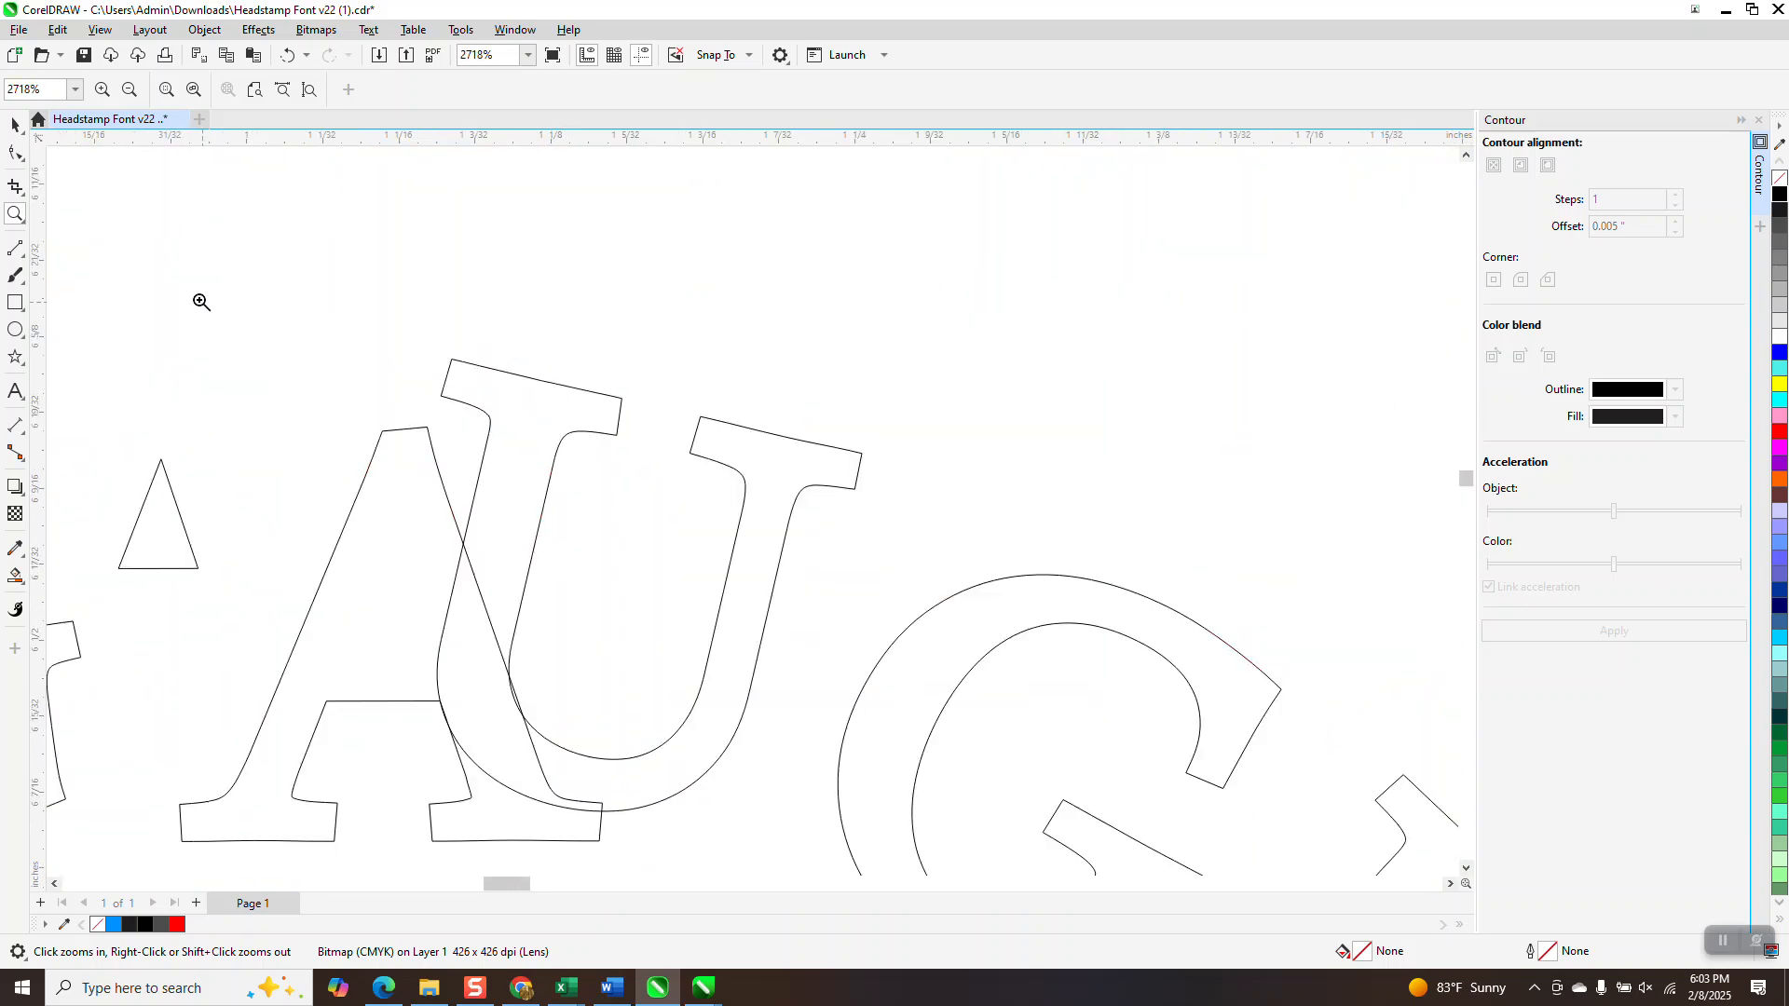
{"action": "left_click", "coordinate": [16, 151]}
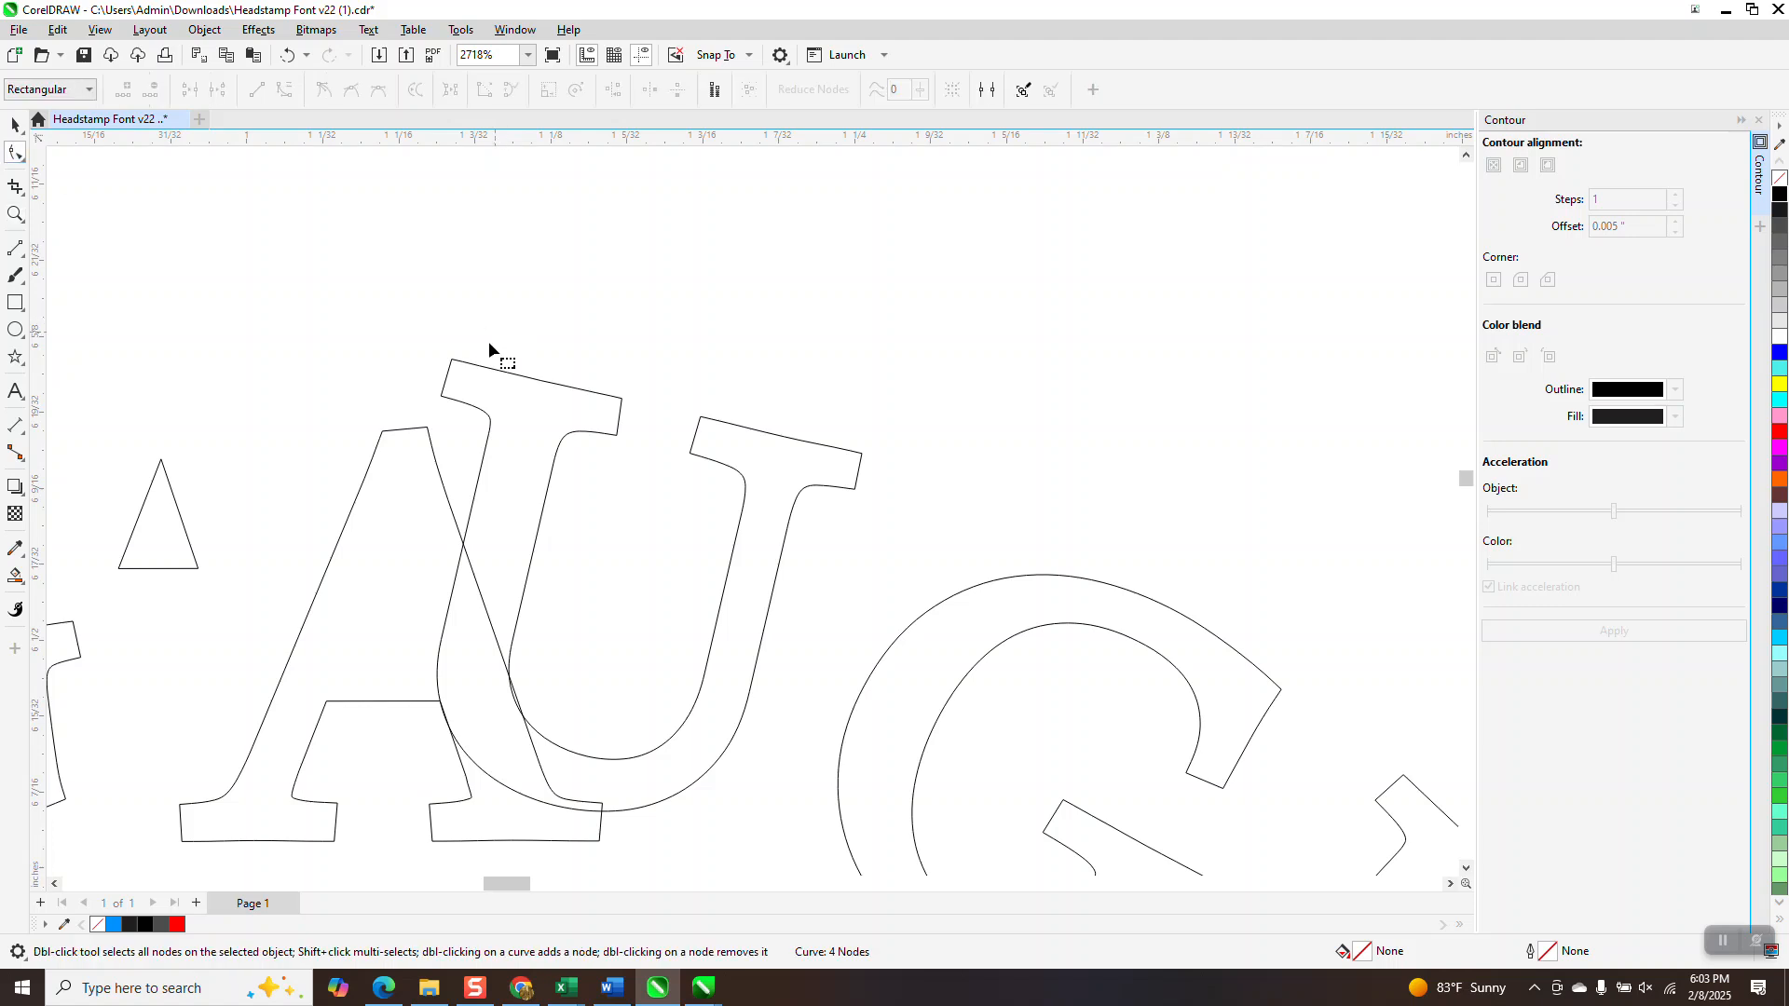
{"action": "left_click", "coordinate": [512, 376]}
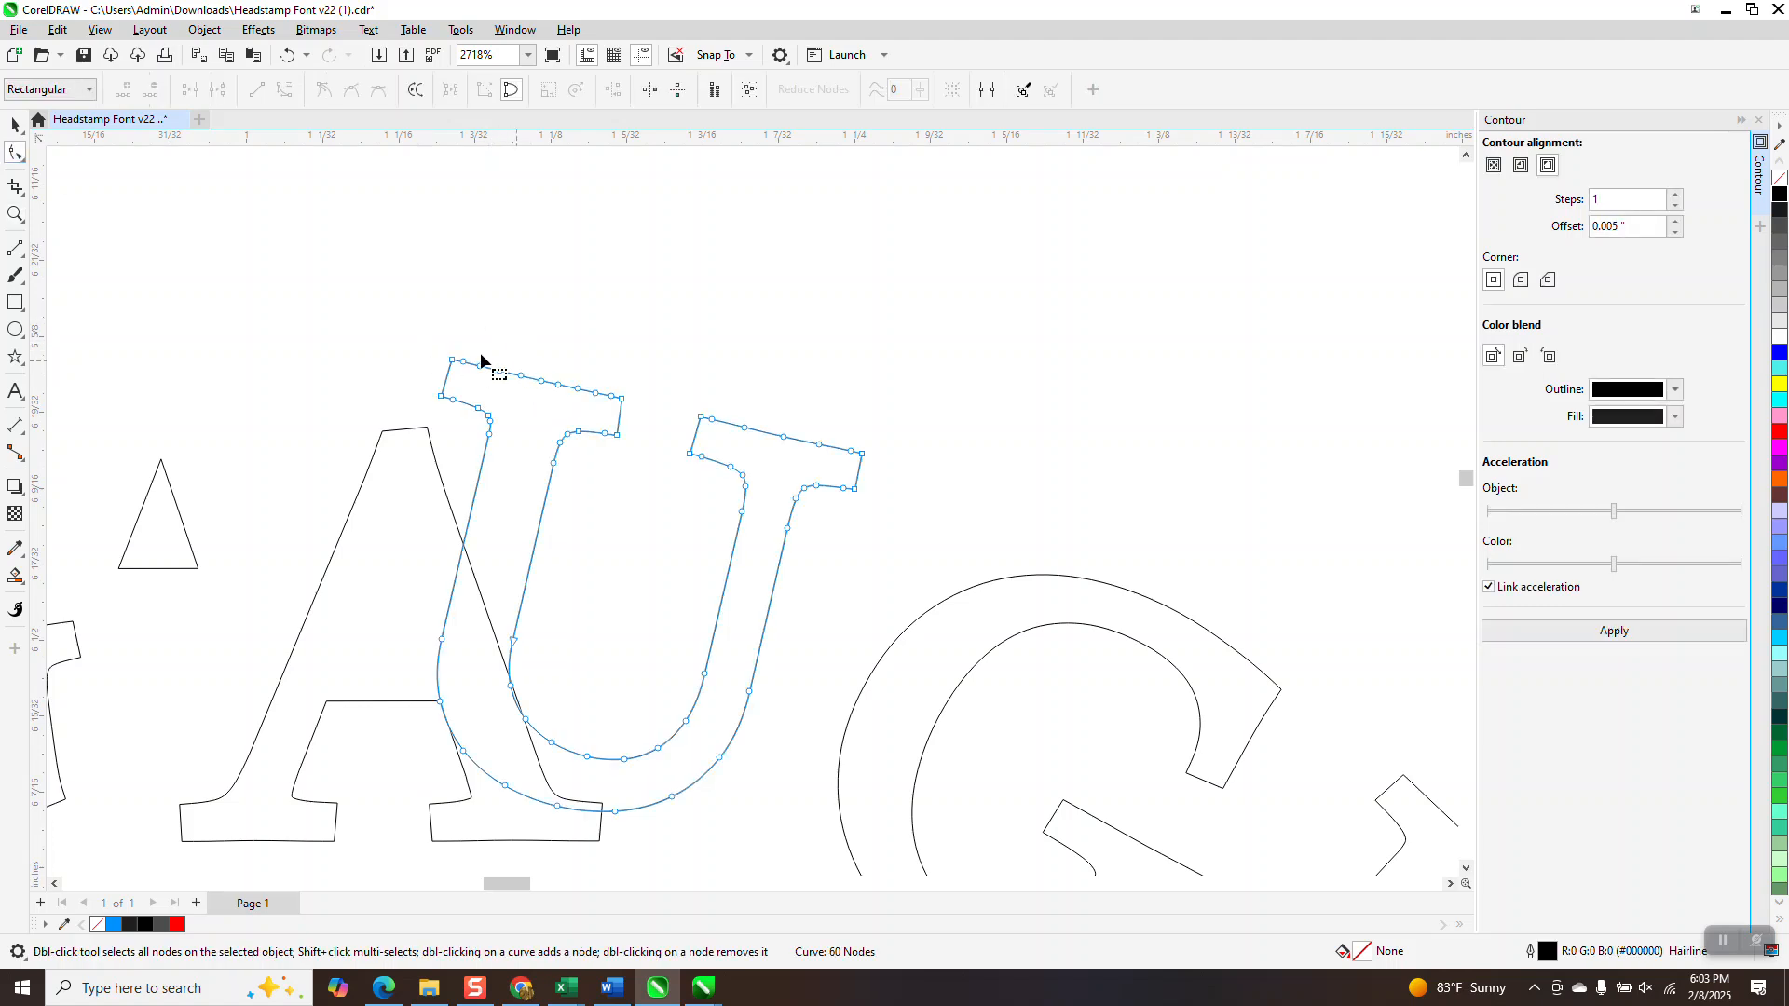
{"action": "left_click_drag", "start_coordinate": [607, 402], "coordinate": [622, 418]}
{"action": "key", "text": "Delete"}
{"action": "left_click_drag", "start_coordinate": [831, 451], "coordinate": [852, 457]}
{"action": "key", "text": "Delete"}
Step: Convert the top edge of the outline U's right serif to a straight line and raise it to thicken the serif
{"action": "left_click_drag", "start_coordinate": [690, 400], "coordinate": [878, 456]}
{"action": "left_click_drag", "start_coordinate": [691, 406], "coordinate": [746, 436]}
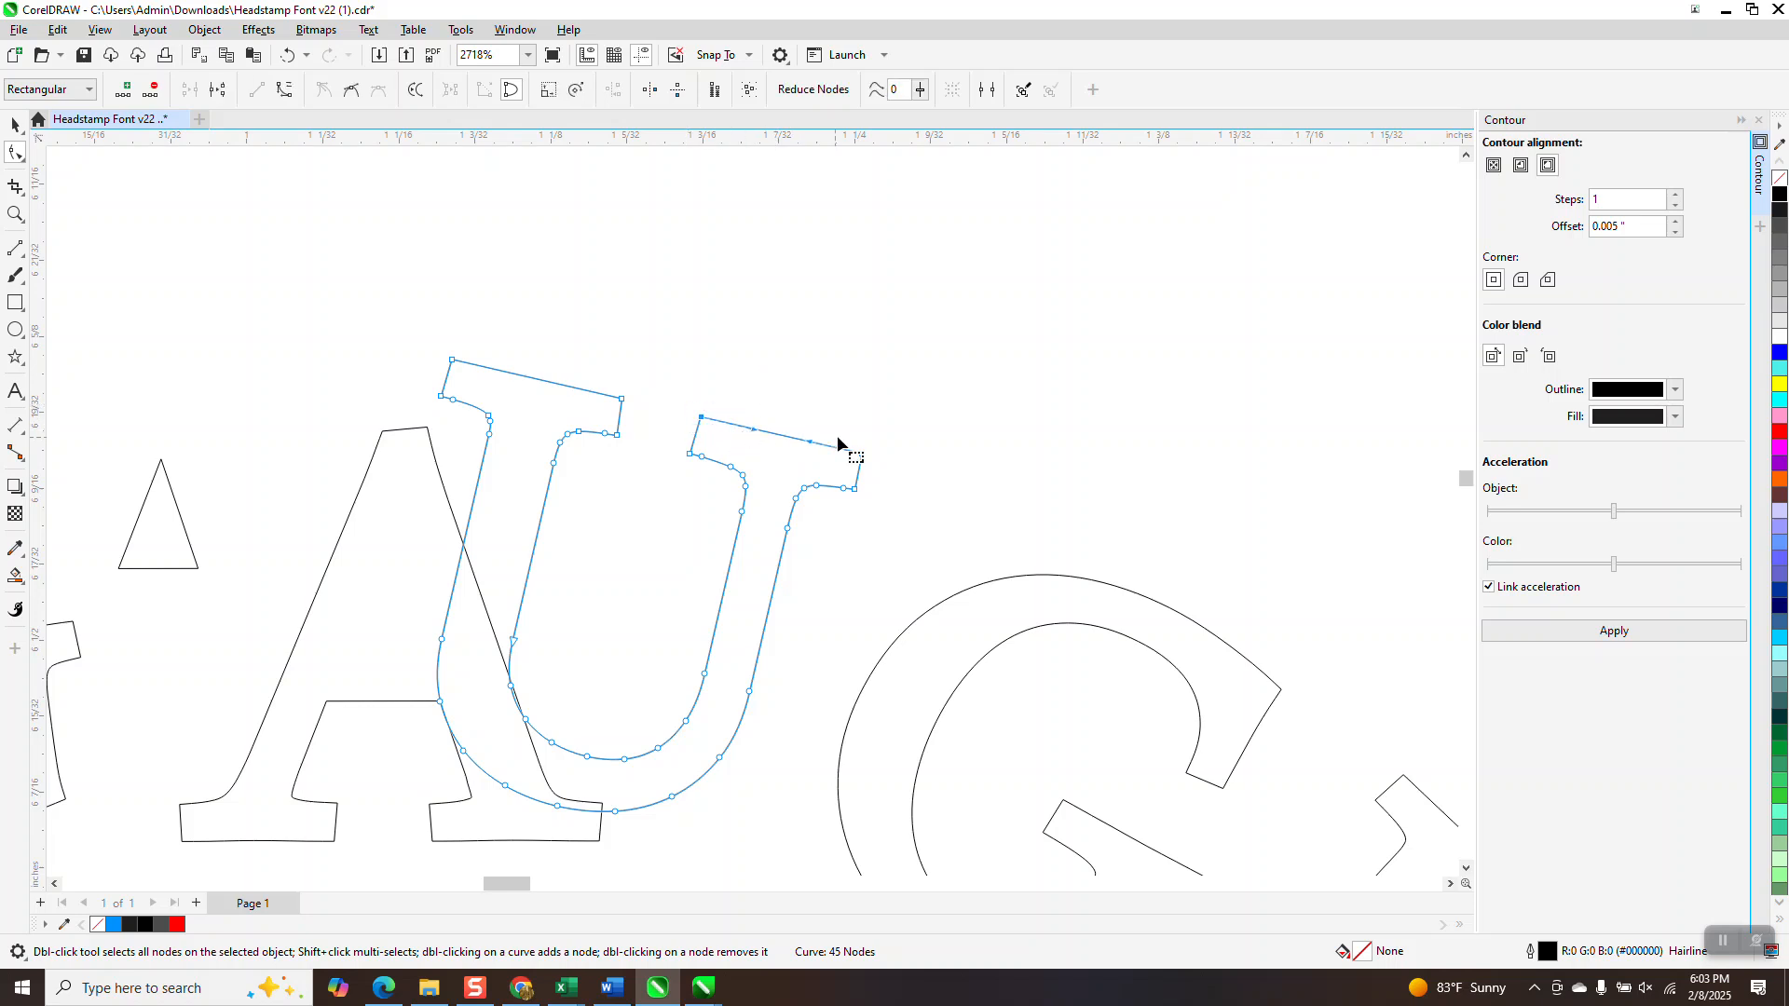
{"action": "left_click_drag", "start_coordinate": [816, 445], "coordinate": [819, 434]}
{"action": "left_click_drag", "start_coordinate": [659, 388], "coordinate": [868, 460]}
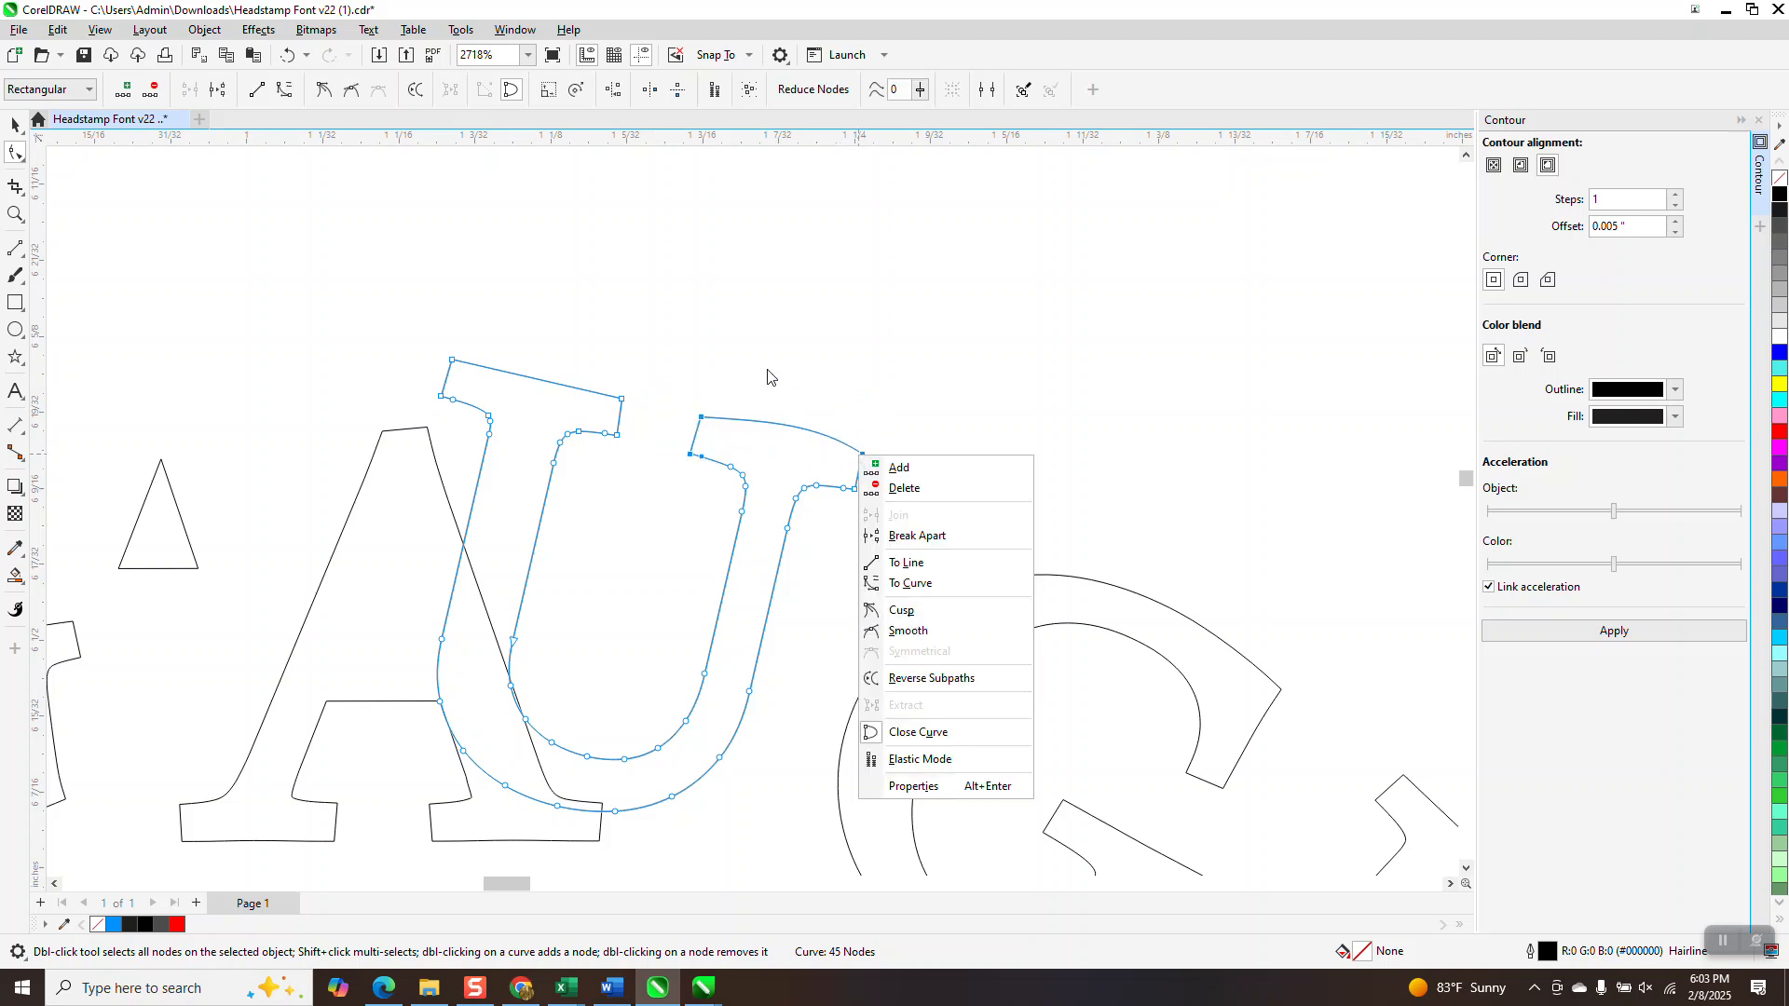
{"action": "left_click", "coordinate": [768, 377]}
{"action": "left_click", "coordinate": [701, 416]}
{"action": "left_click", "coordinate": [863, 455]}
{"action": "right_click", "coordinate": [864, 456]}
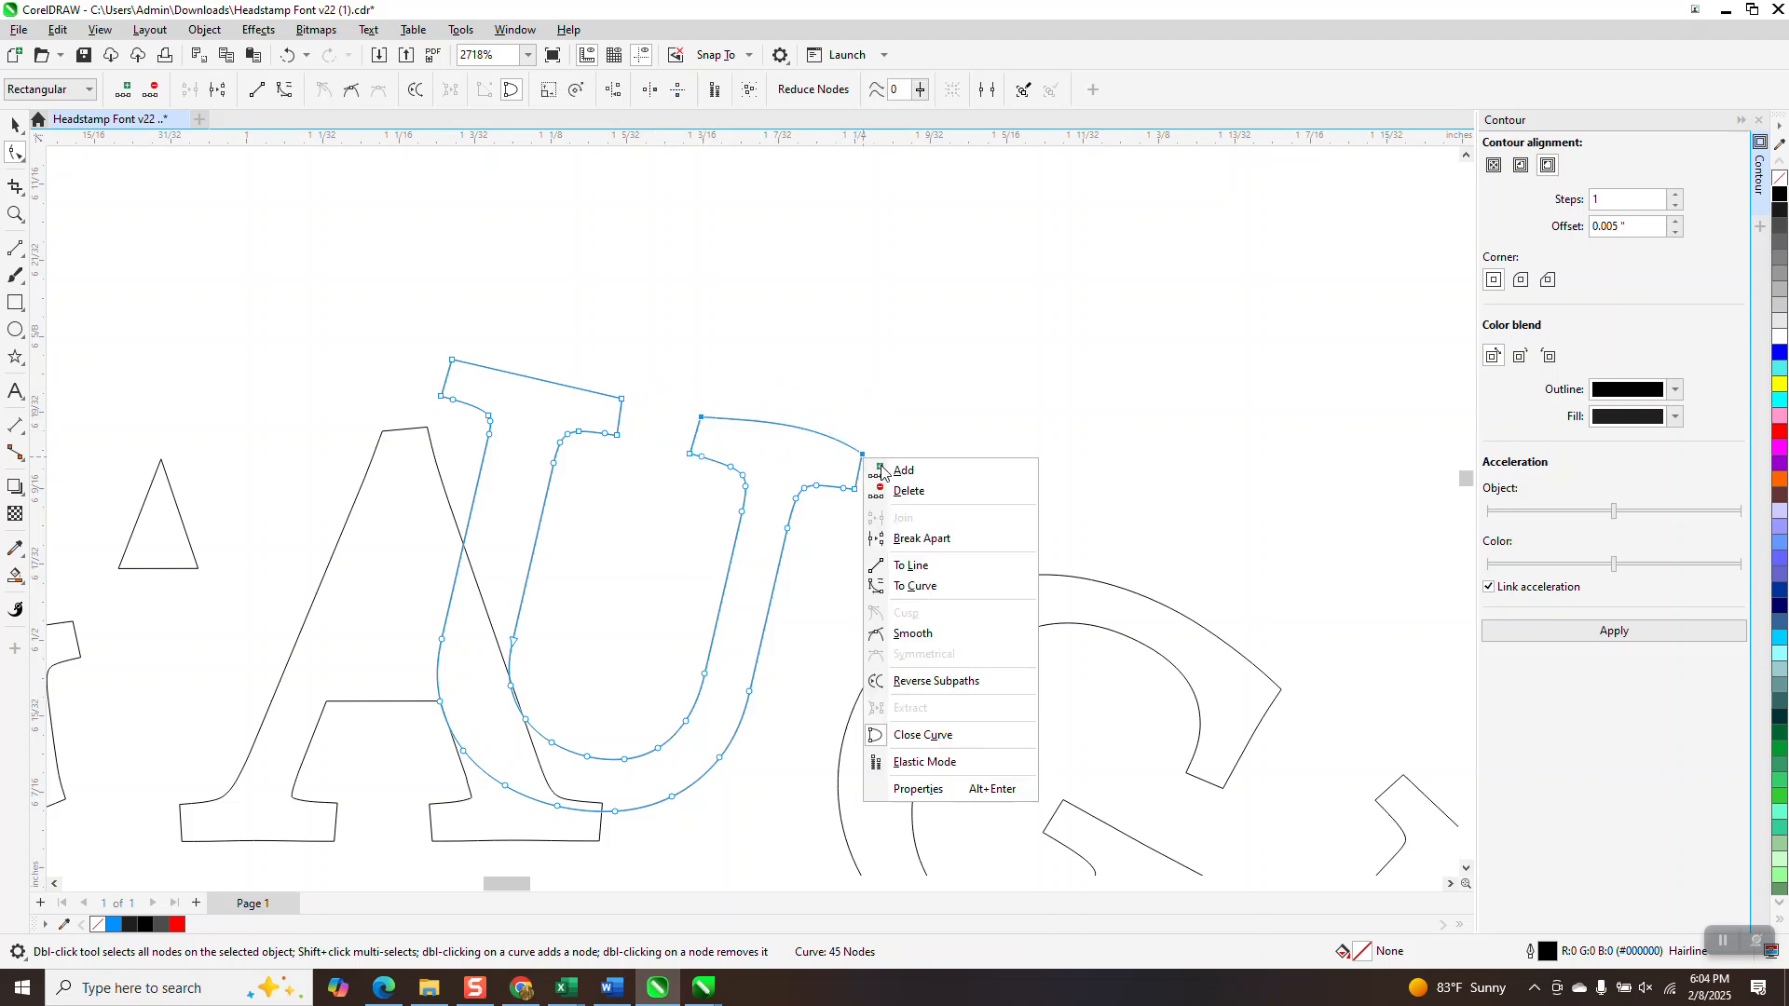
{"action": "left_click", "coordinate": [936, 566]}
{"action": "left_click_drag", "start_coordinate": [848, 460], "coordinate": [871, 460]}
{"action": "left_click", "coordinate": [723, 423]}
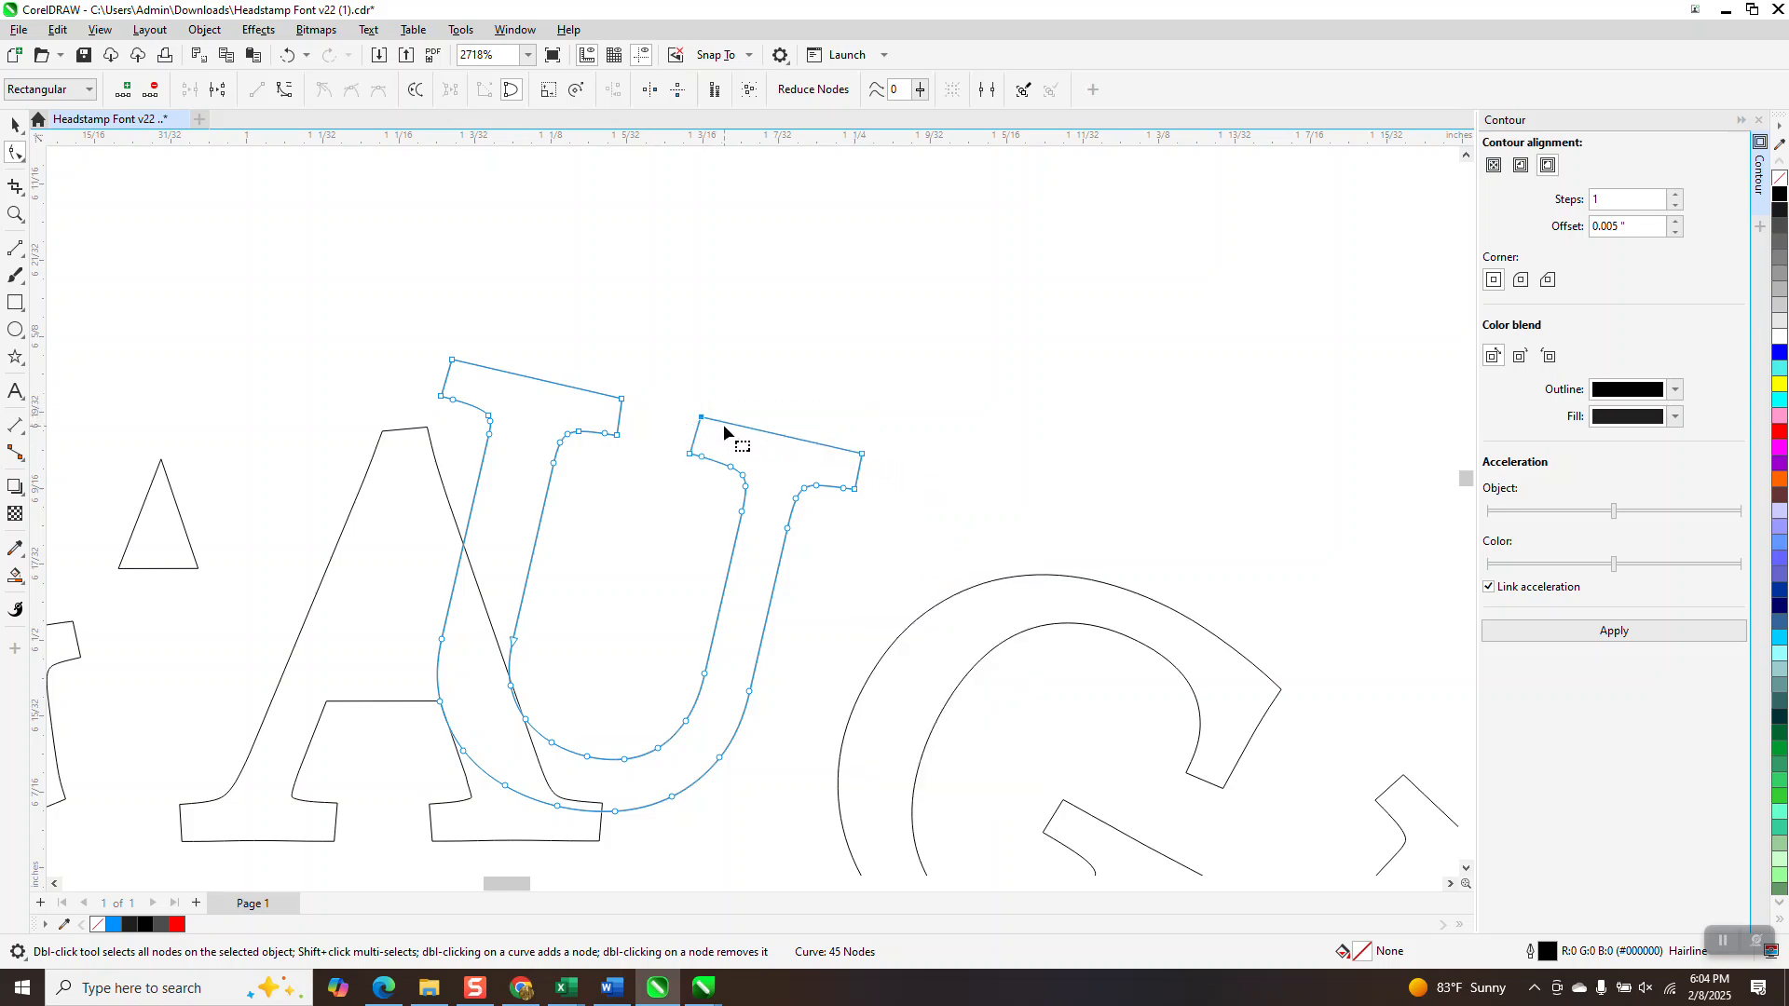
{"action": "left_click_drag", "start_coordinate": [862, 454], "coordinate": [865, 435]}
Step: Make the top edge of the outline U's left serif a straight line and raise it to thicken the serif
{"action": "left_click_drag", "start_coordinate": [438, 345], "coordinate": [637, 409]}
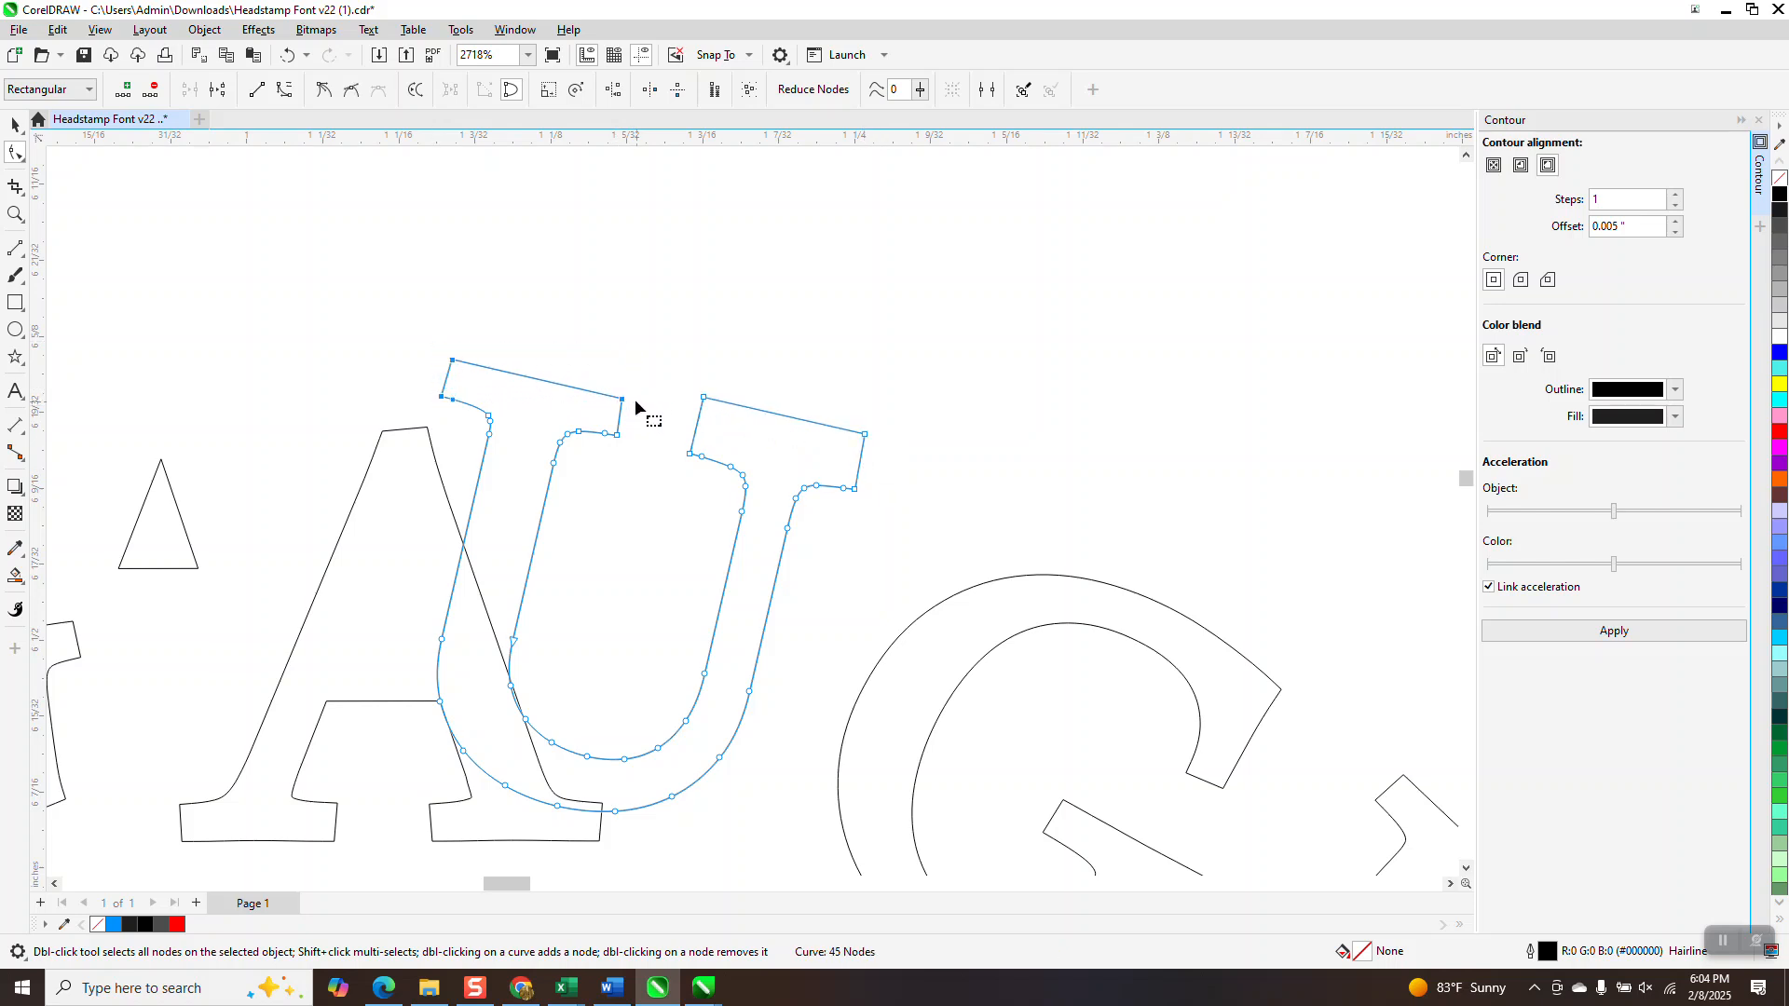
{"action": "left_click", "coordinate": [432, 303]}
{"action": "left_click", "coordinate": [453, 361]}
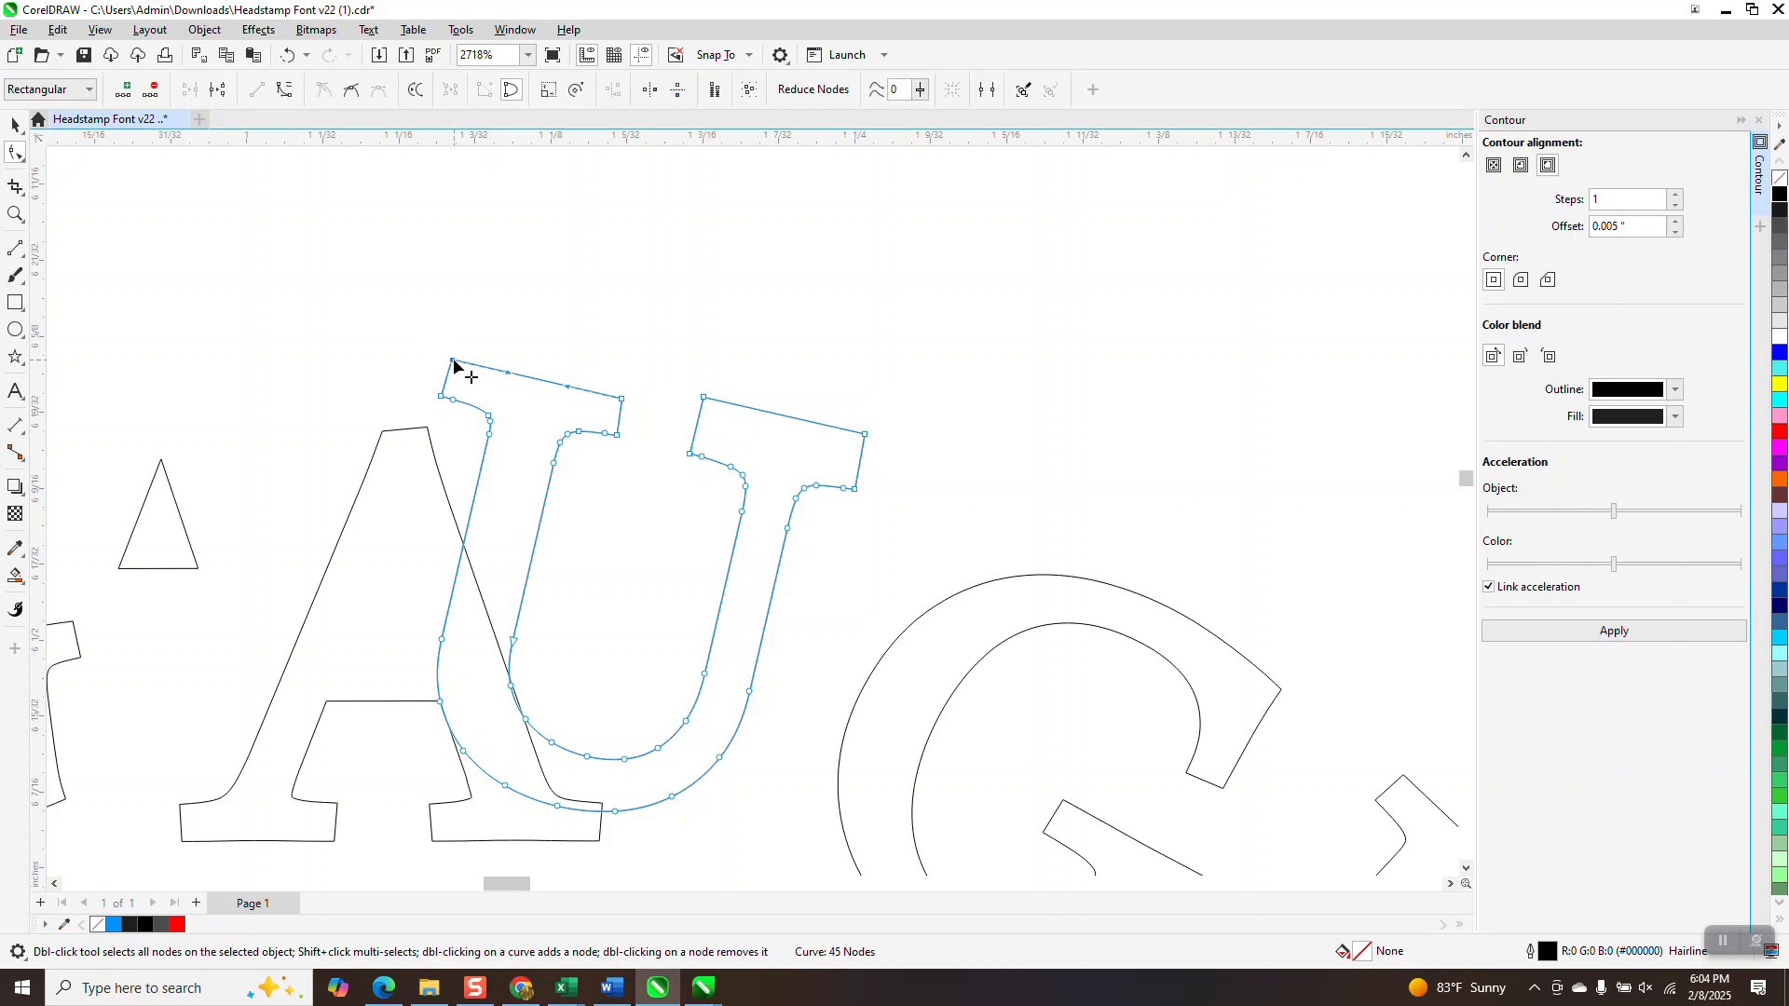
{"action": "right_click", "coordinate": [622, 401]}
{"action": "left_click", "coordinate": [687, 510]}
{"action": "left_click", "coordinate": [452, 361]}
{"action": "left_click", "coordinate": [622, 401]}
{"action": "left_click", "coordinate": [453, 361]}
{"action": "left_click_drag", "start_coordinate": [577, 388], "coordinate": [576, 377]}
Step: Delete both stars and the lower 12 GAUGE lettering from the filled black headstamp design
{"action": "scroll", "coordinate": [572, 387], "scroll_direction": "down", "scroll_amount": 5}
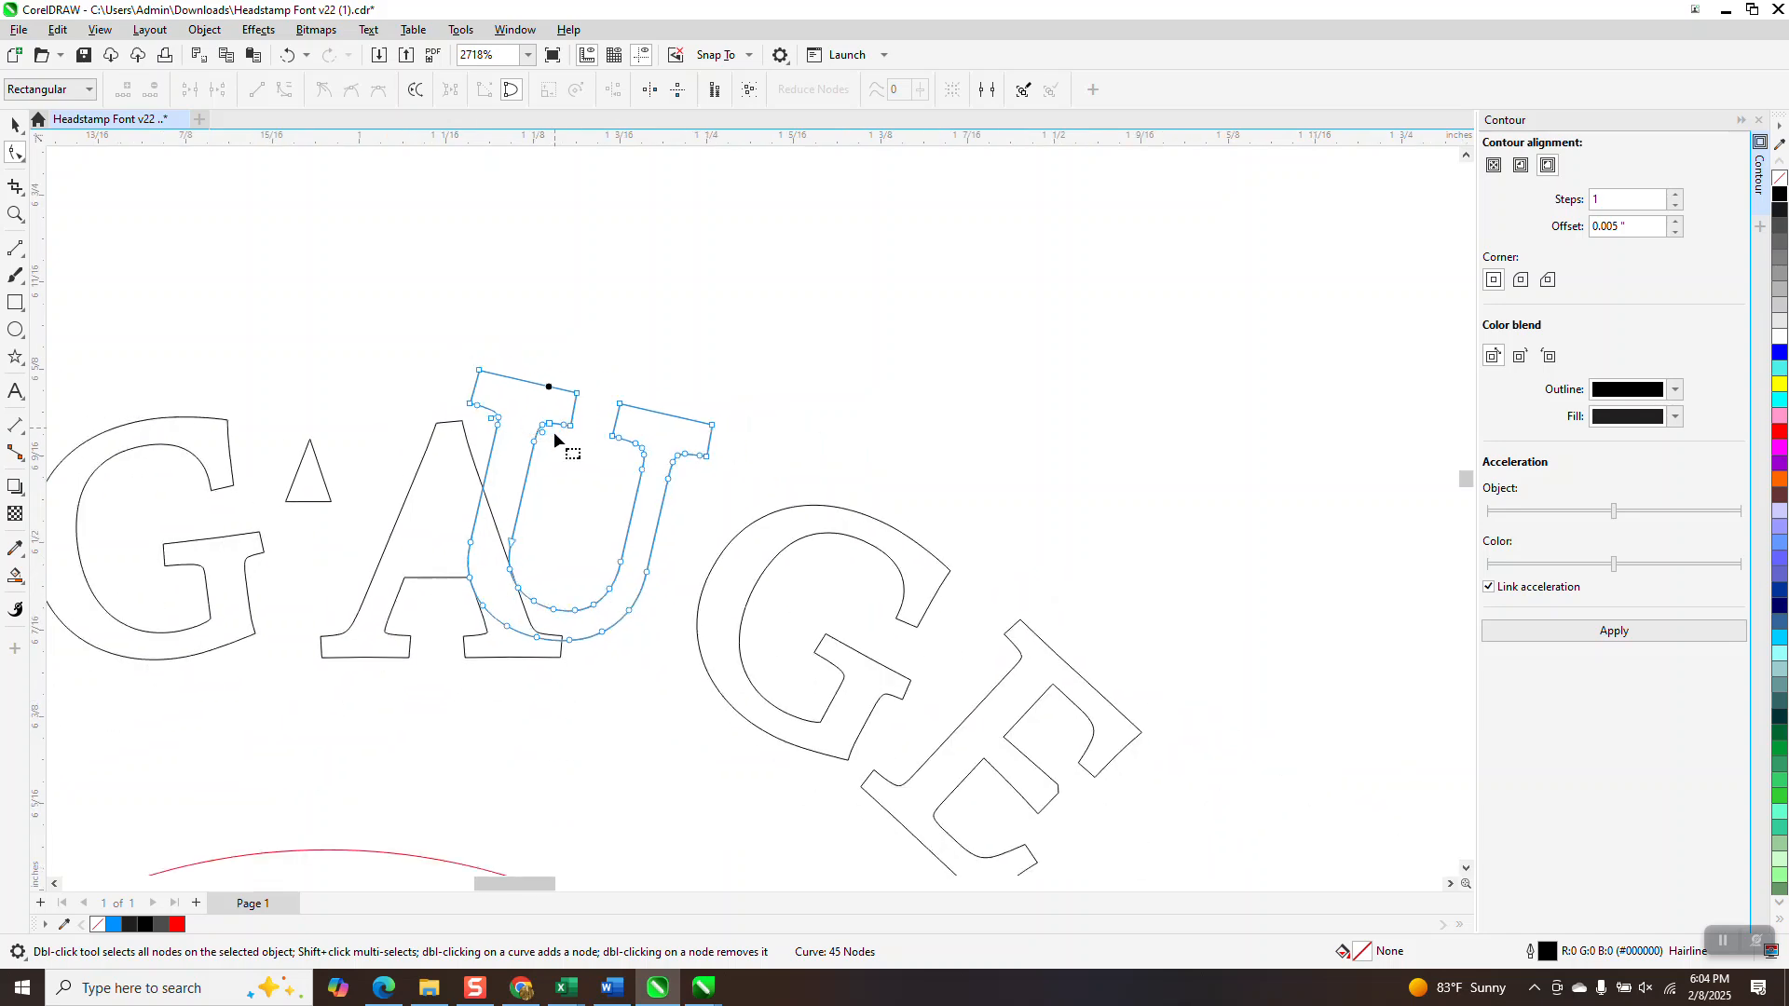
{"action": "scroll", "coordinate": [646, 473], "scroll_direction": "down", "scroll_amount": 4}
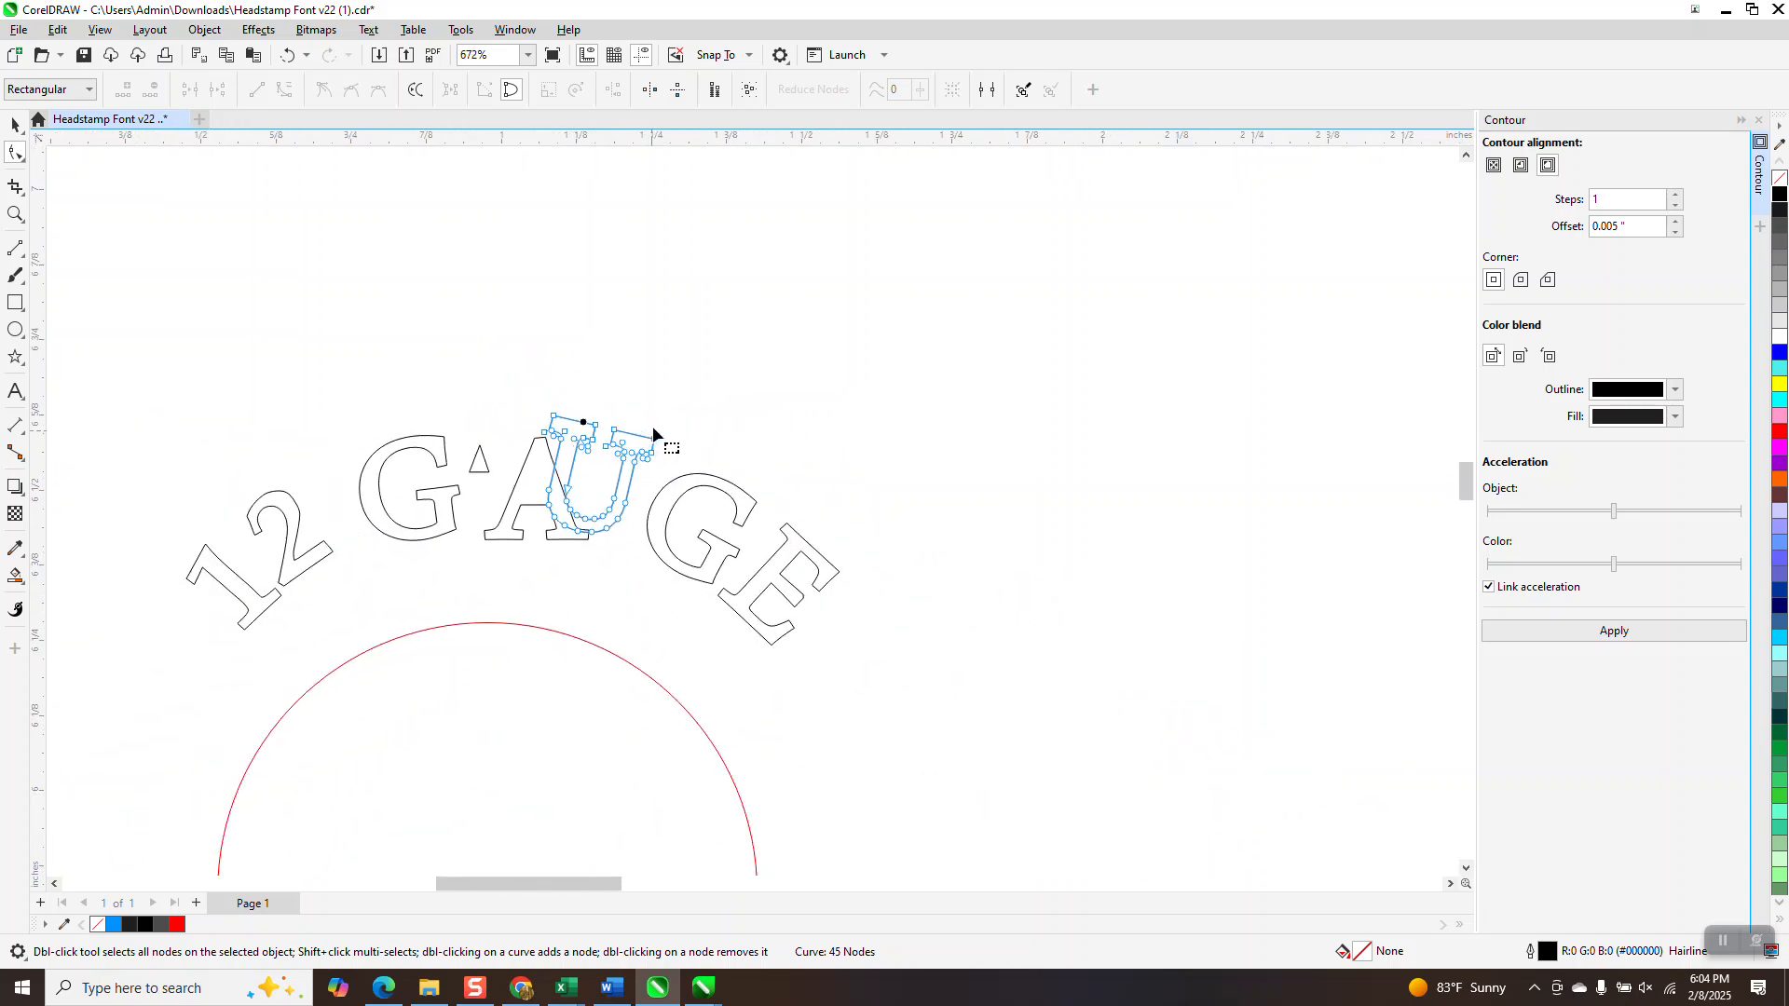
{"action": "scroll", "coordinate": [587, 445], "scroll_direction": "down", "scroll_amount": 2}
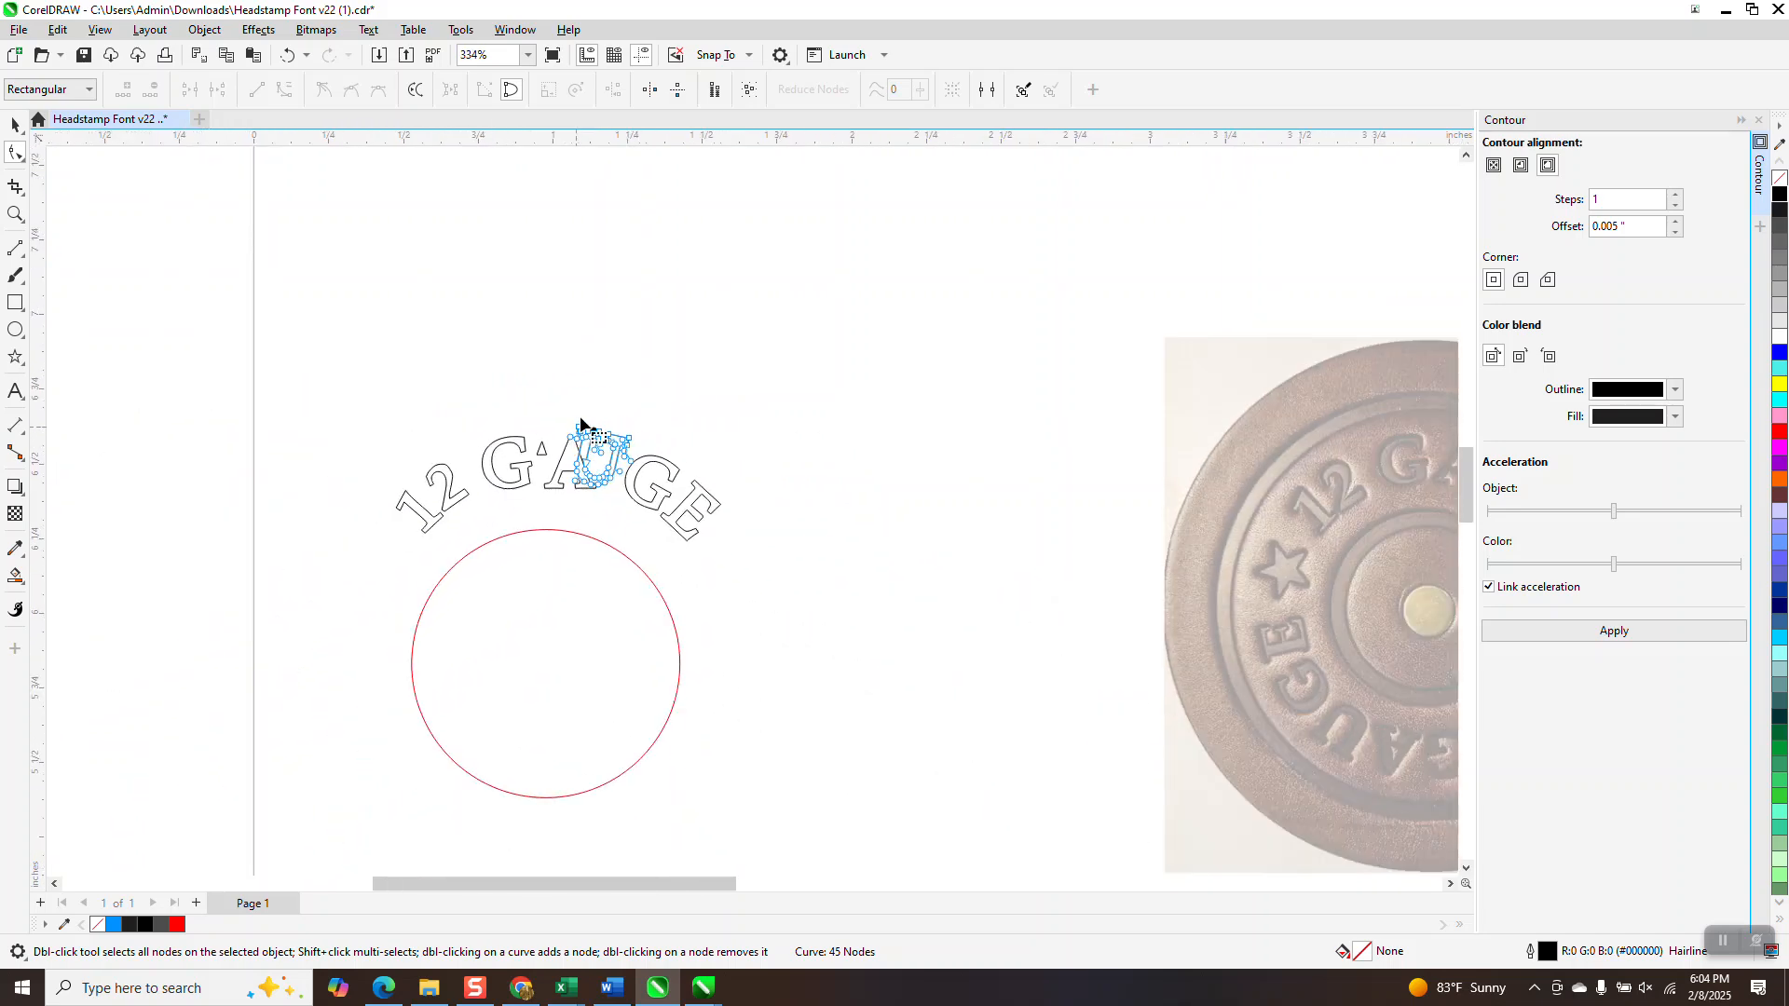
{"action": "key", "text": "space"}
{"action": "scroll", "coordinate": [608, 407], "scroll_direction": "down", "scroll_amount": 3}
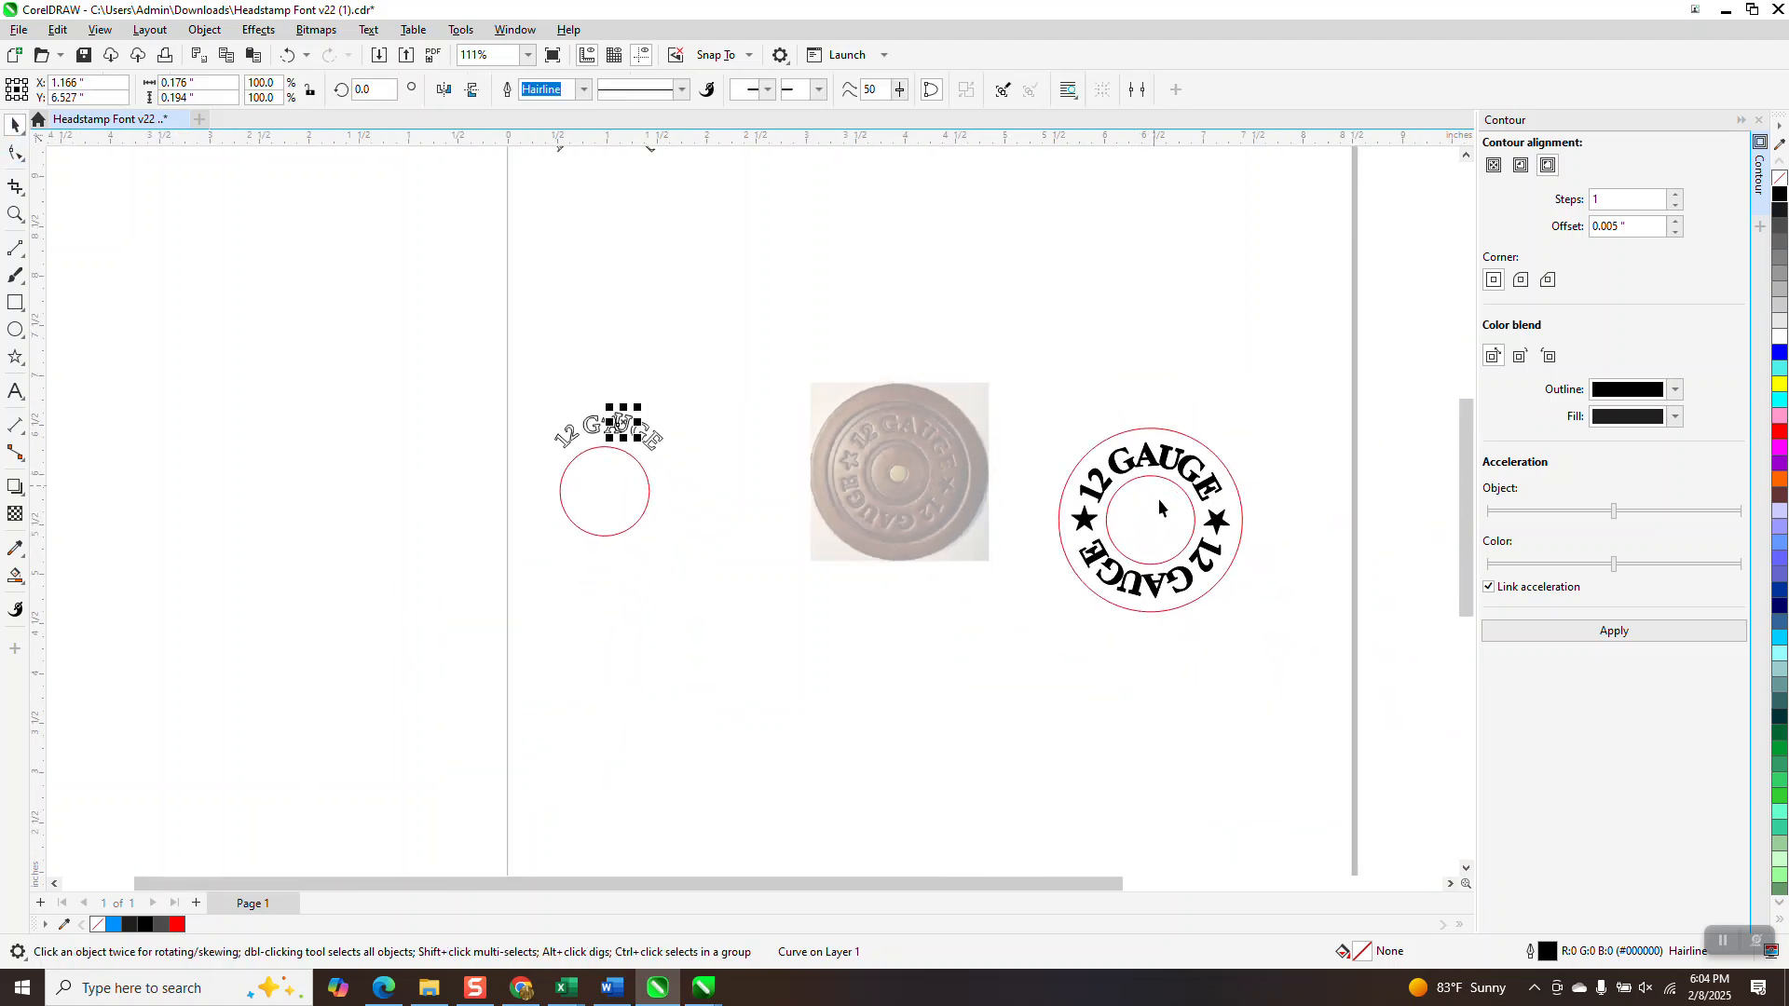
{"action": "left_click", "coordinate": [1085, 519]}
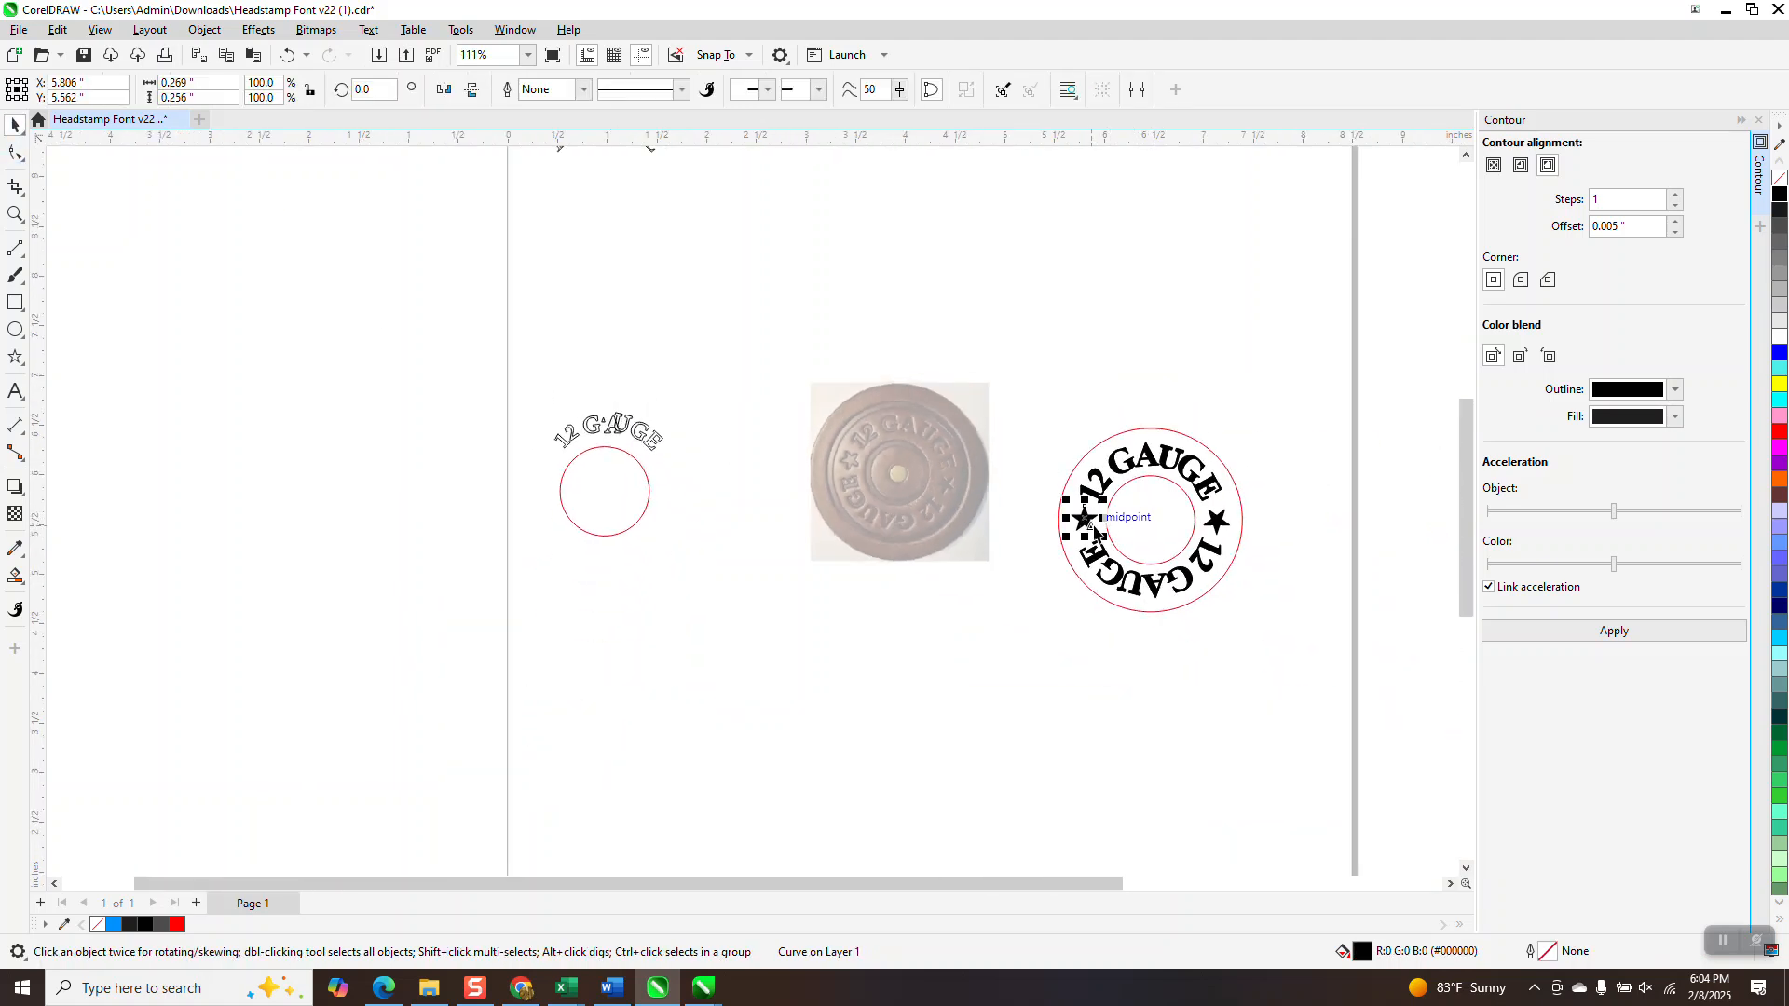
{"action": "key", "text": "Delete"}
{"action": "left_click", "coordinate": [1216, 522]}
{"action": "key", "text": "Delete"}
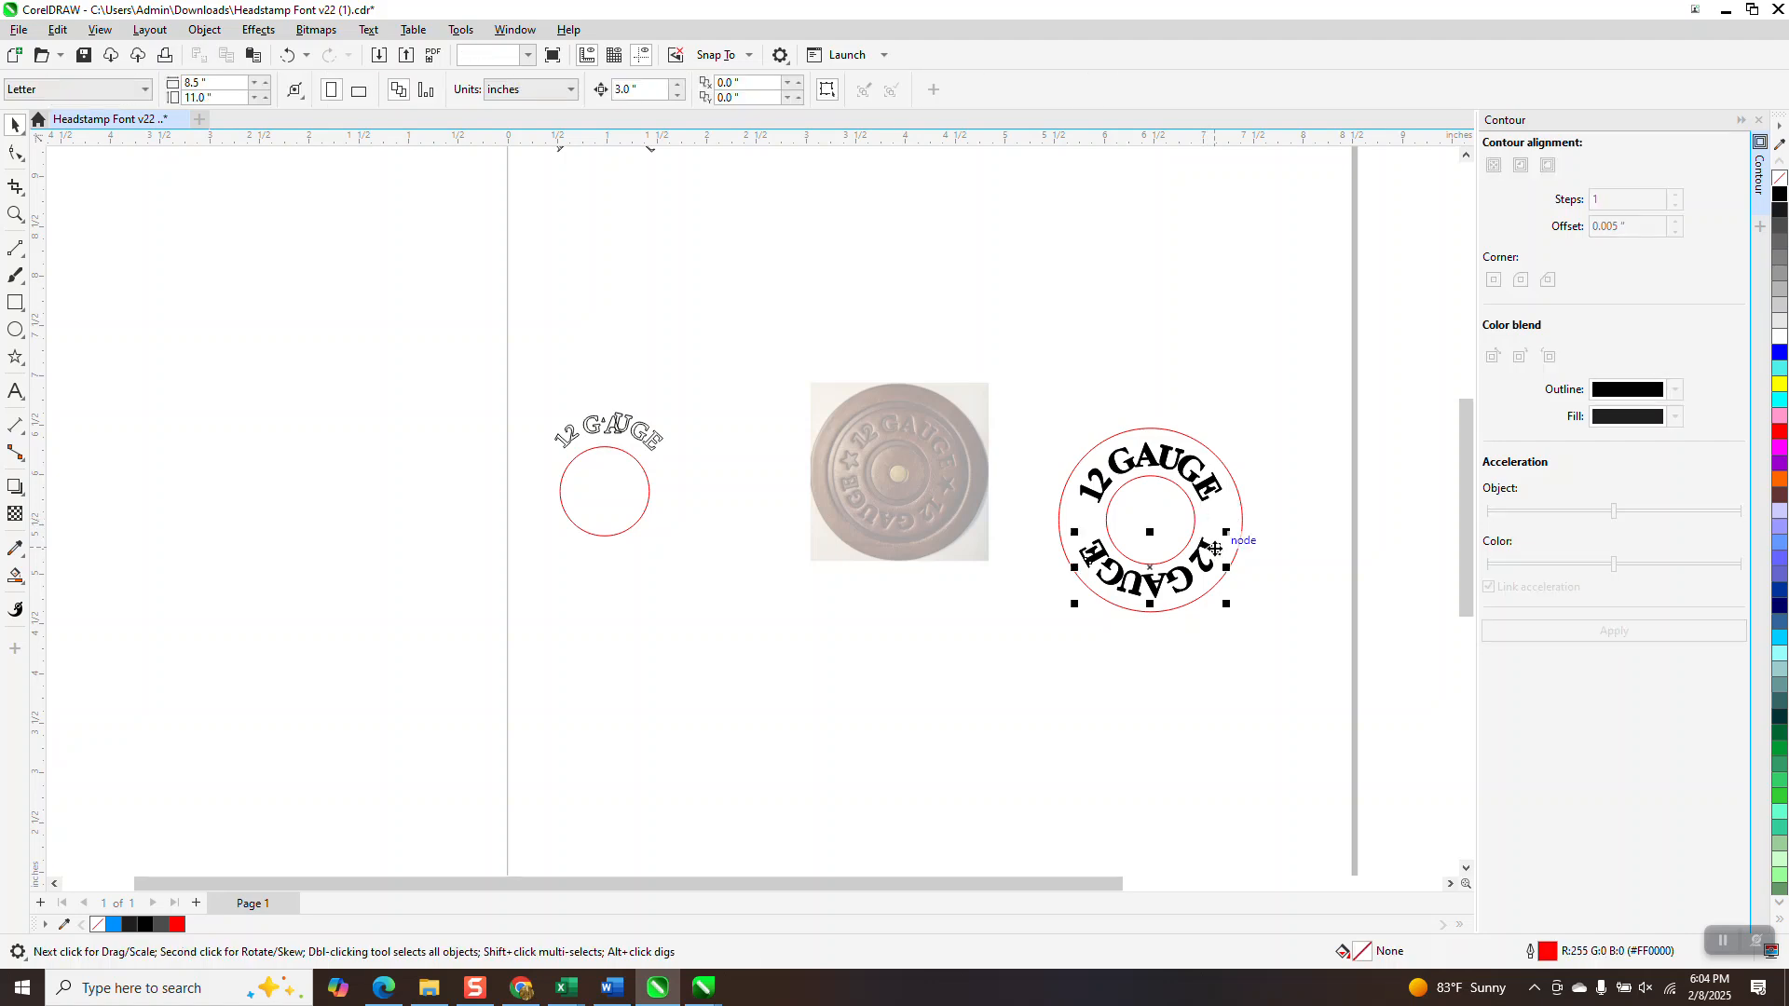
{"action": "left_click", "coordinate": [1215, 555]}
{"action": "key", "text": "Delete"}
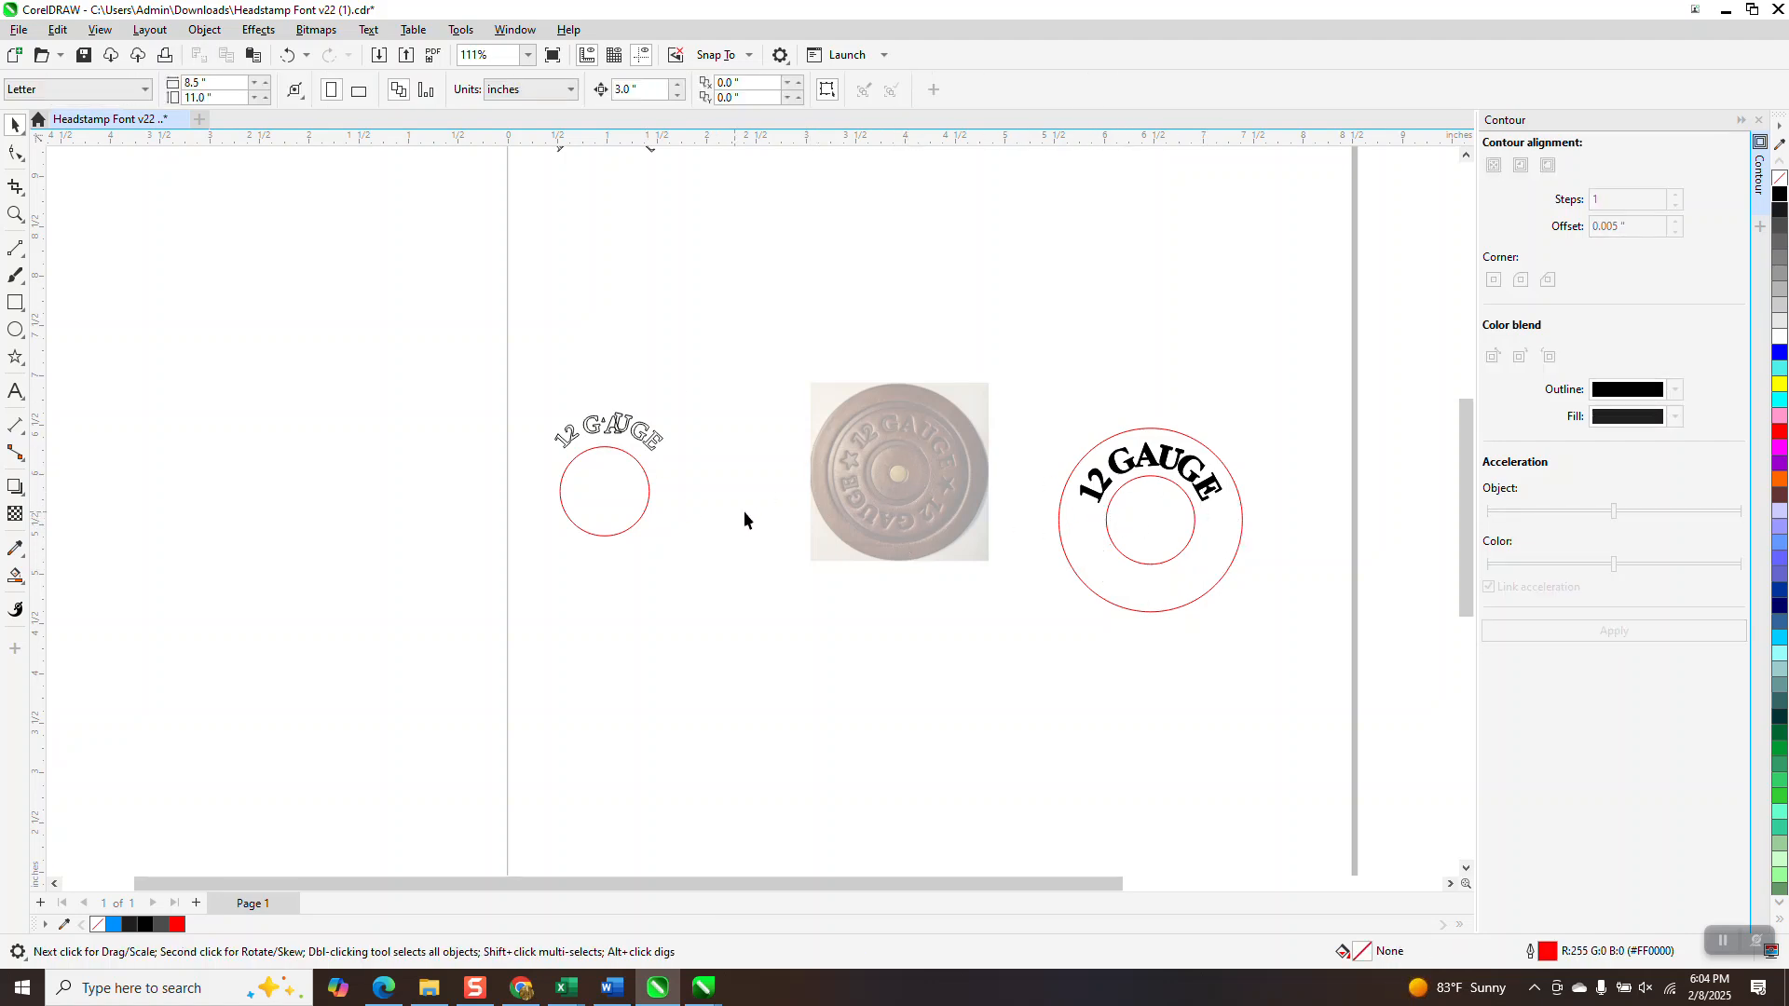
Step: Create a copy of the upper filled 12 GAUGE group rotated 180° about the center of the red circles
{"action": "left_click", "coordinate": [1115, 480]}
{"action": "left_click_drag", "start_coordinate": [1038, 395], "coordinate": [1231, 527]}
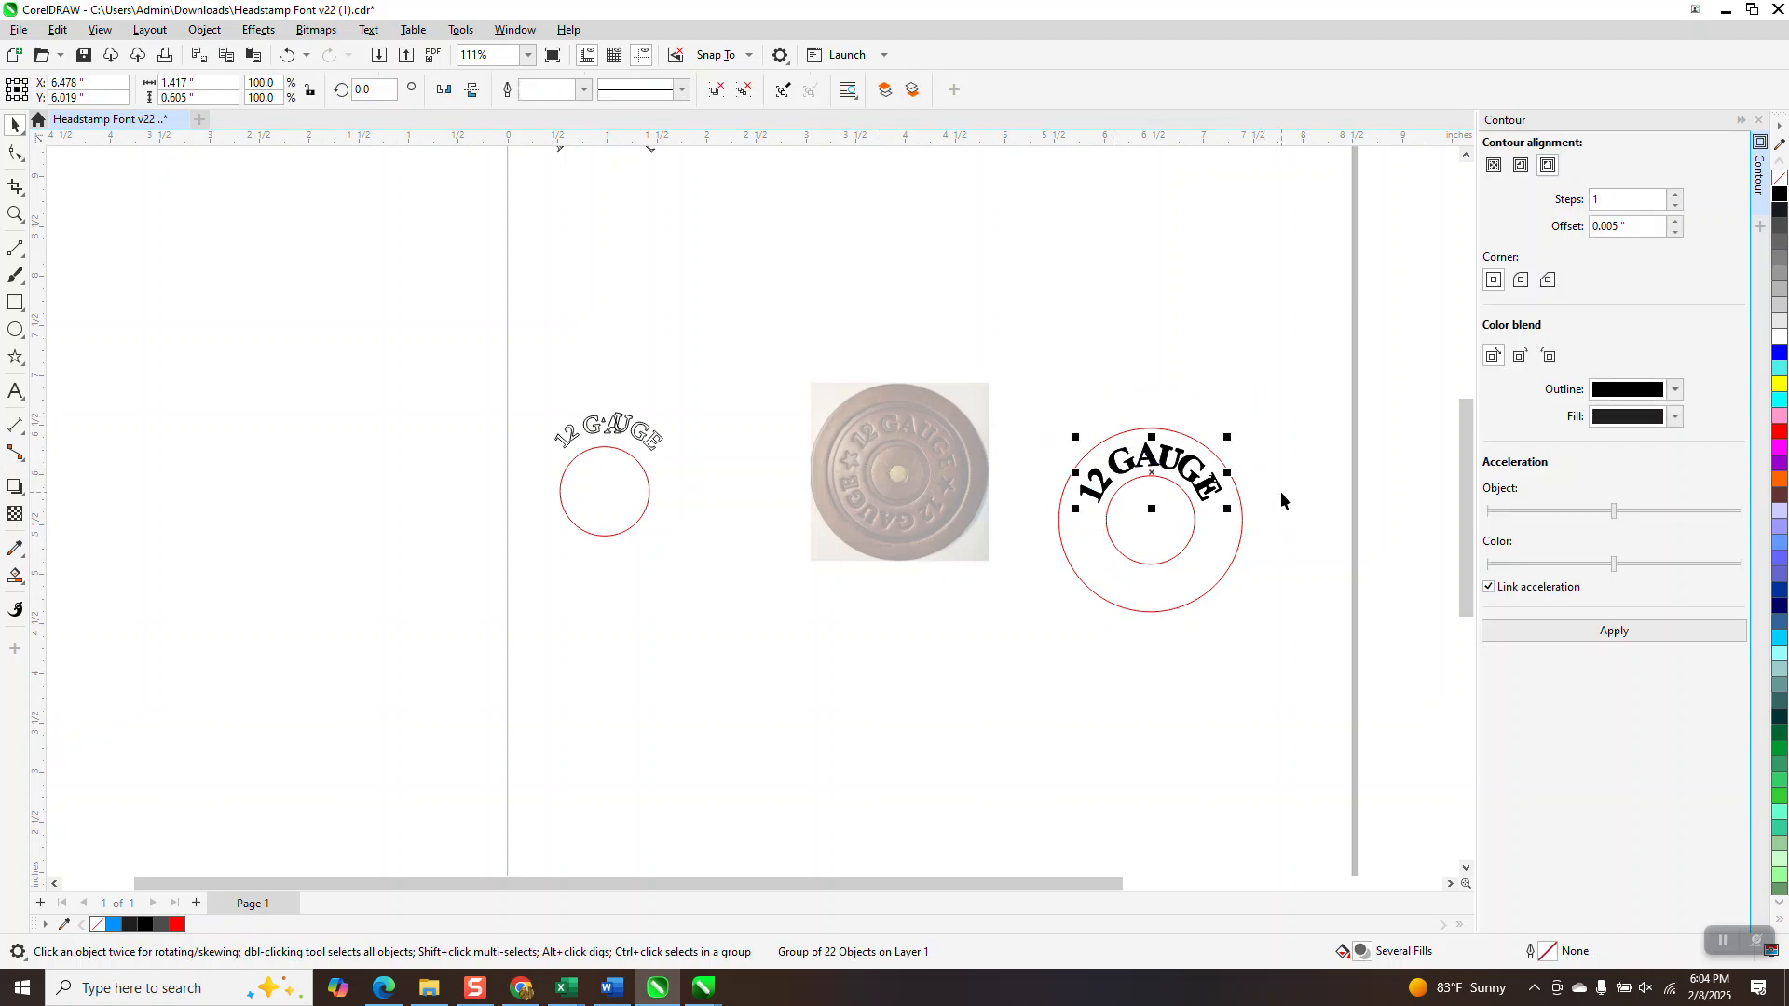
{"action": "left_click", "coordinate": [1149, 473]}
{"action": "left_click_drag", "start_coordinate": [1152, 473], "coordinate": [1151, 518]}
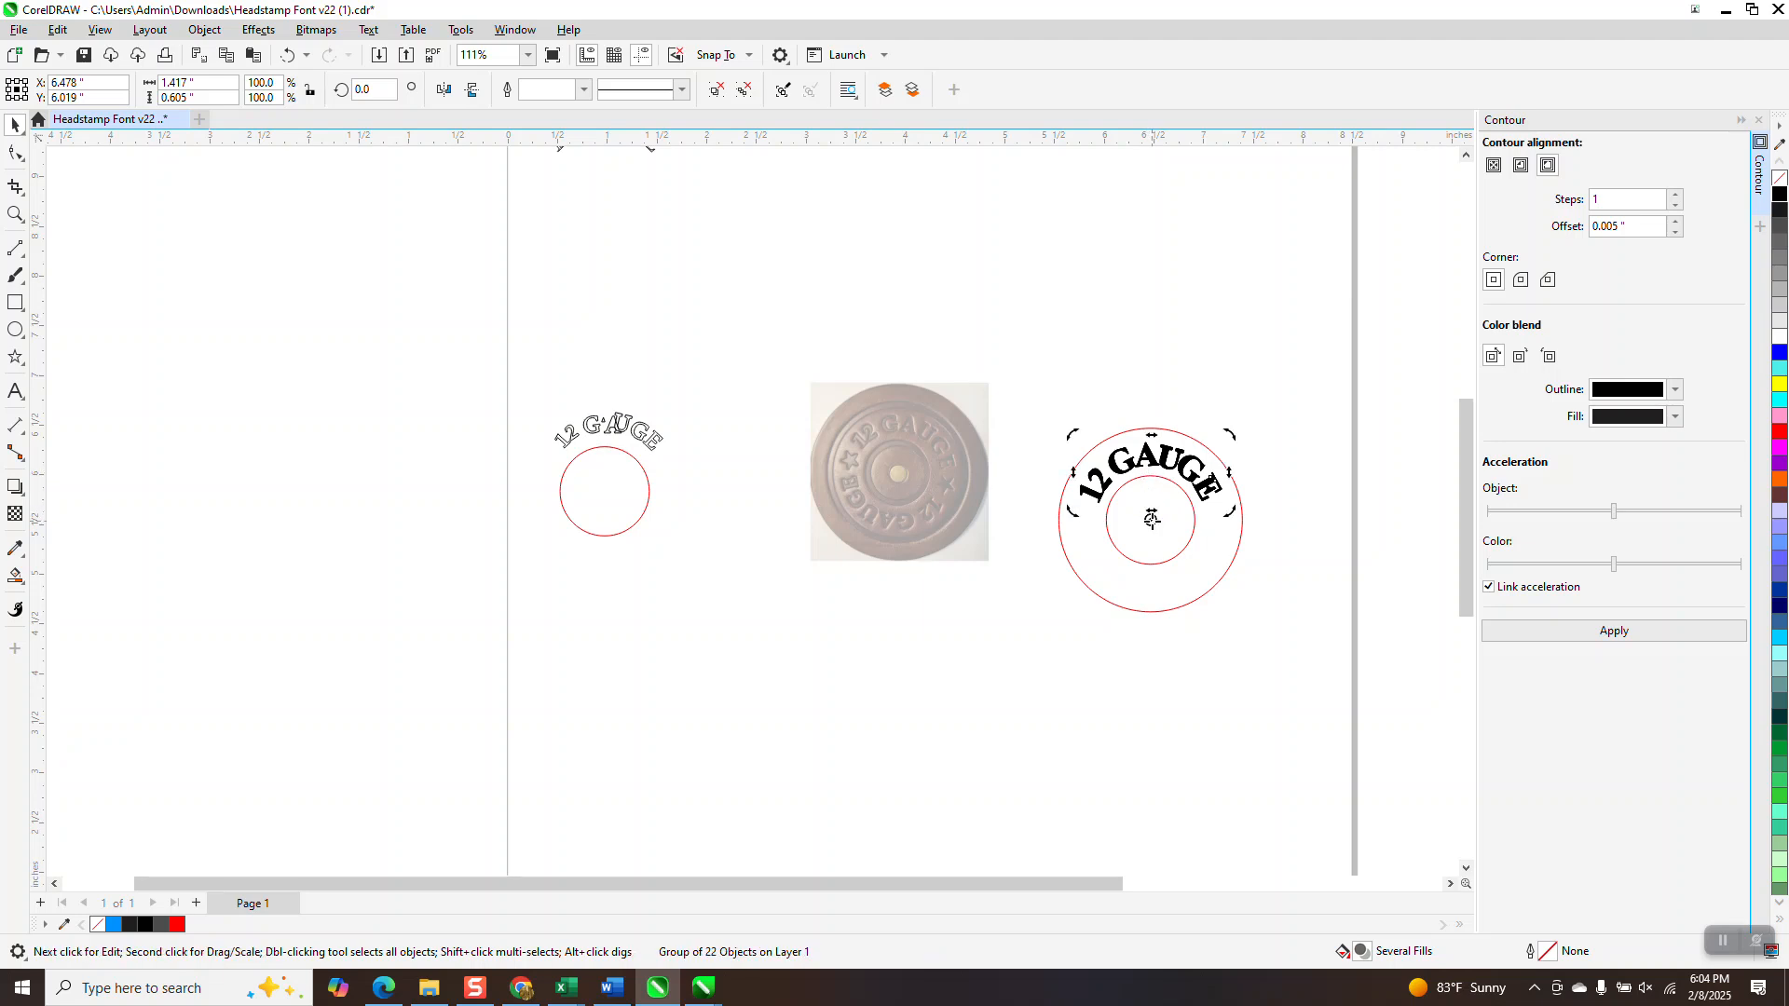
{"action": "left_click", "coordinate": [355, 91]}
{"action": "key", "text": "Return"}
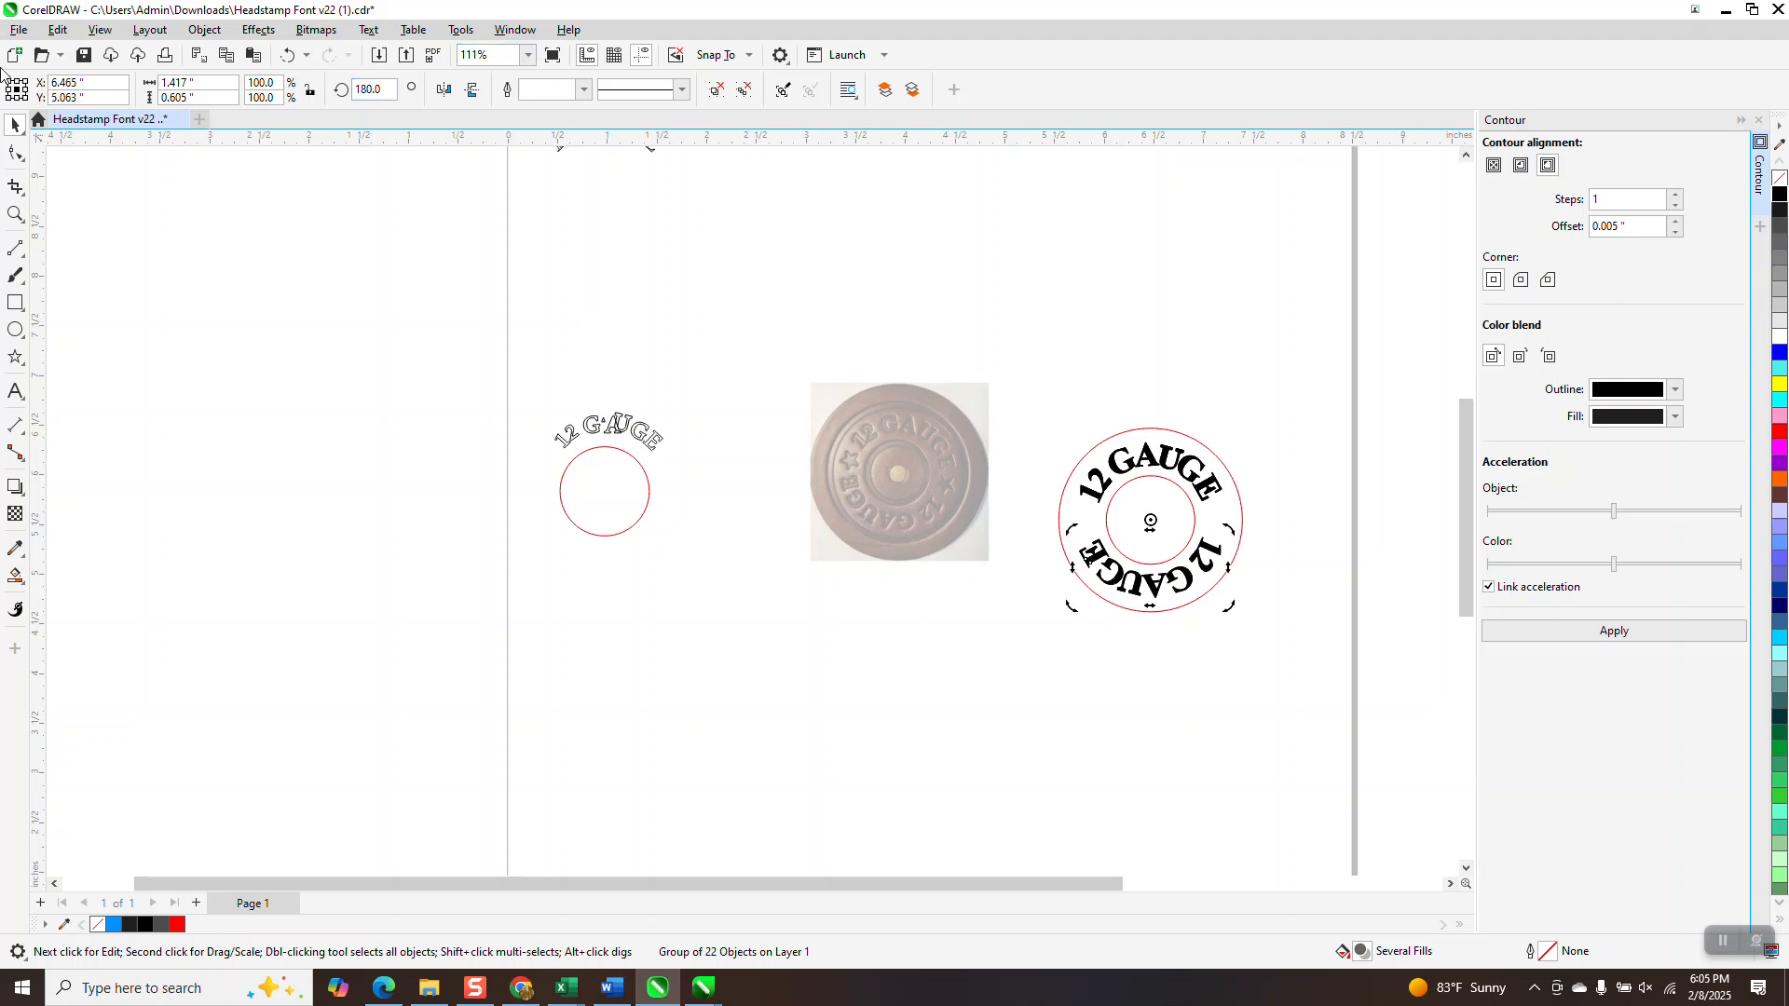
Step: Draw a five-pointed star about 0.24 by 0.23 inches and place it in the ring's left gap between the 12 GAUGE texts
{"action": "left_click", "coordinate": [15, 215]}
{"action": "left_click_drag", "start_coordinate": [832, 450], "coordinate": [906, 500]}
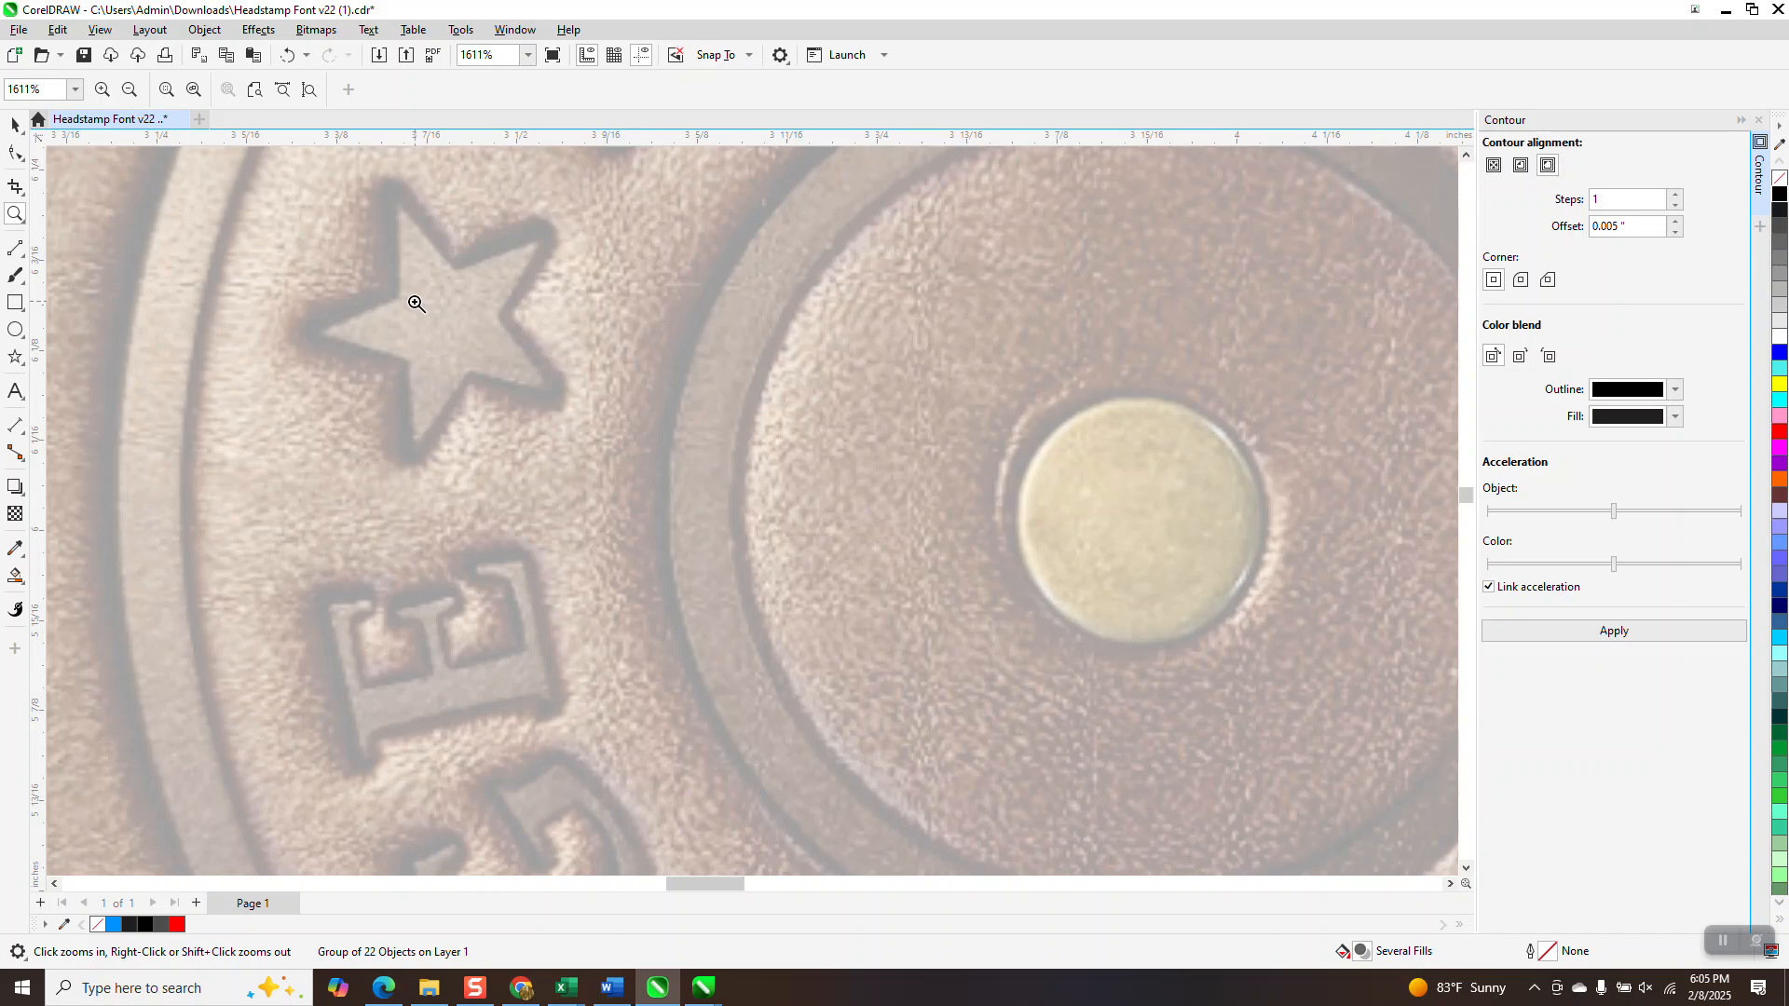
{"action": "scroll", "coordinate": [415, 304], "scroll_direction": "down", "scroll_amount": 5}
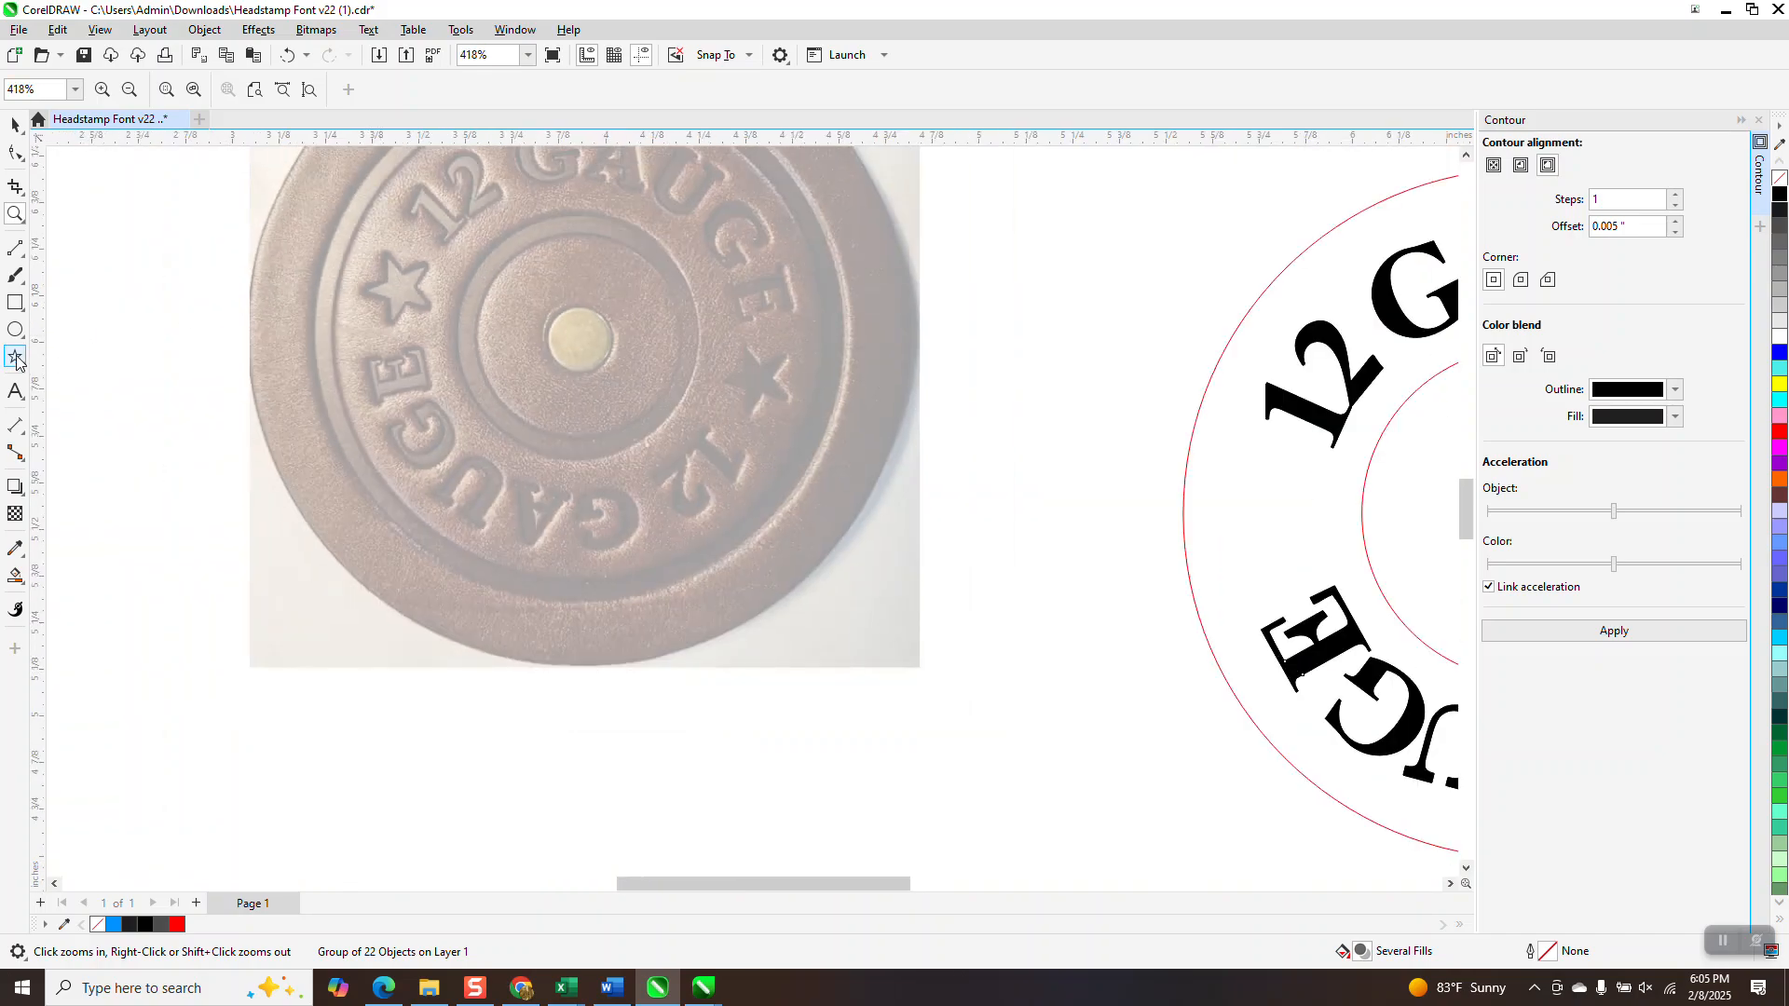
{"action": "left_click", "coordinate": [15, 357]}
{"action": "left_click_drag", "start_coordinate": [1205, 296], "coordinate": [1124, 350]}
{"action": "left_click", "coordinate": [16, 122]}
{"action": "left_click_drag", "start_coordinate": [1165, 346], "coordinate": [1281, 514]}
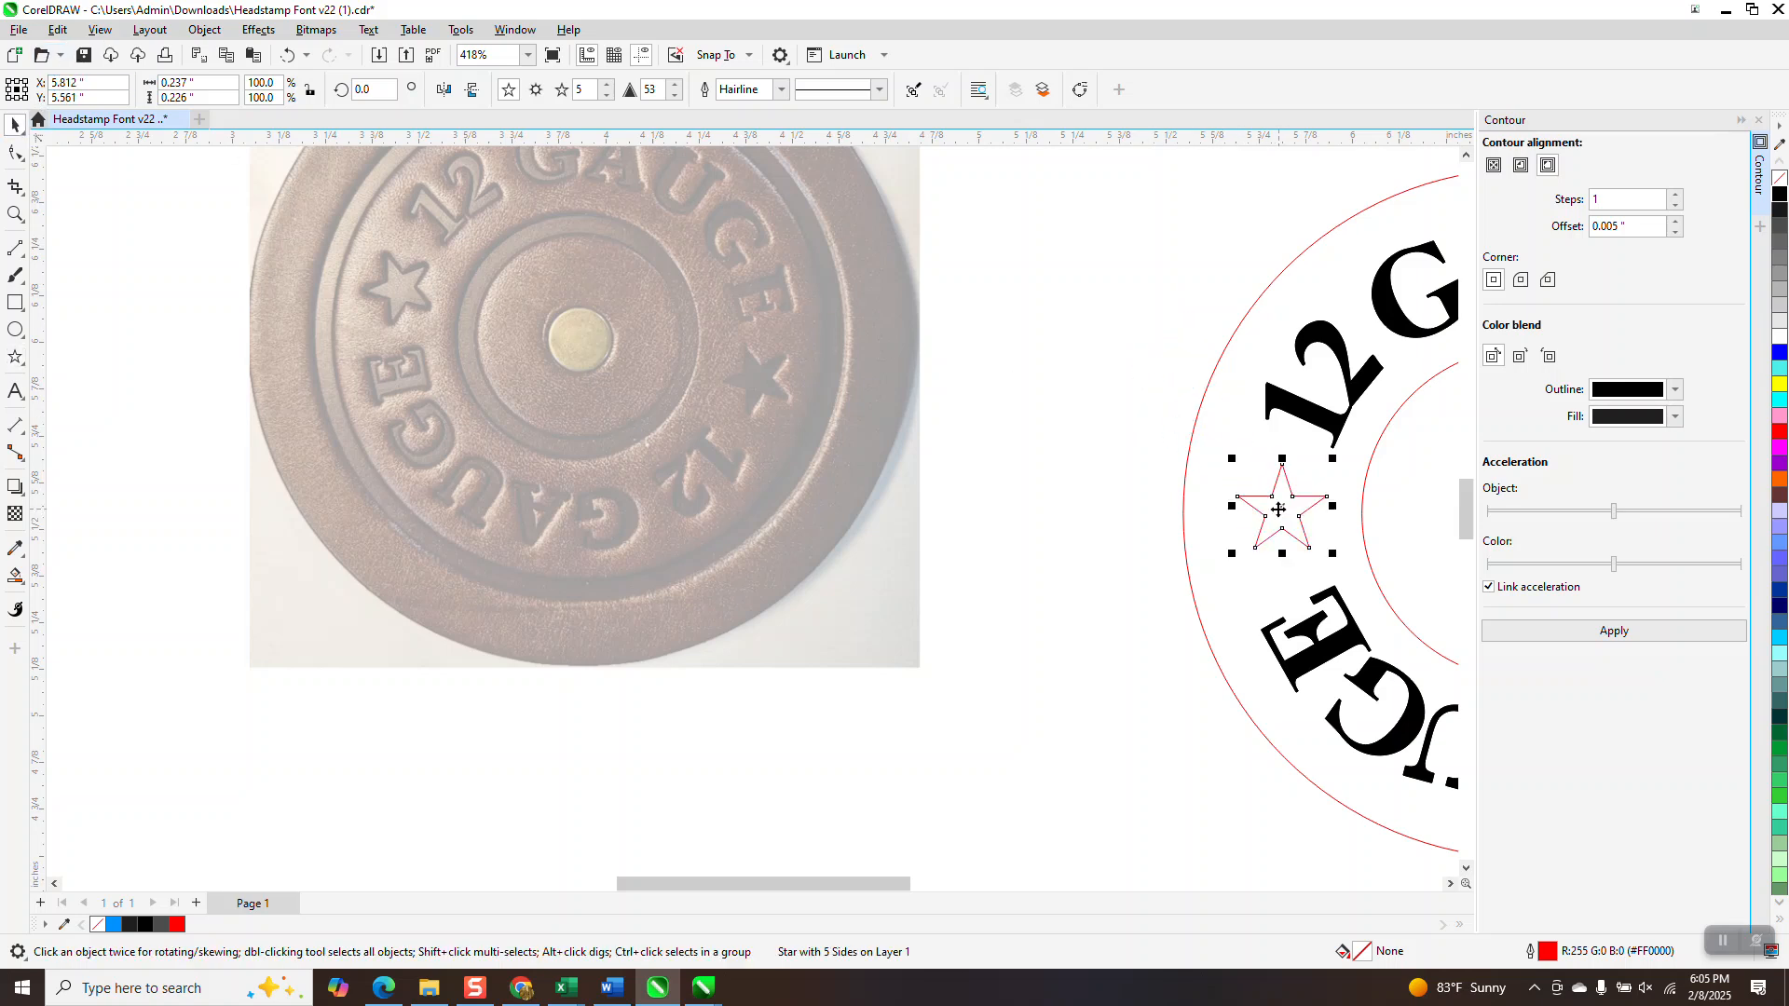
Step: Fill the new star with black and remove its outline
{"action": "scroll", "coordinate": [624, 315], "scroll_direction": "down", "scroll_amount": 2}
{"action": "scroll", "coordinate": [579, 277], "scroll_direction": "down", "scroll_amount": 3}
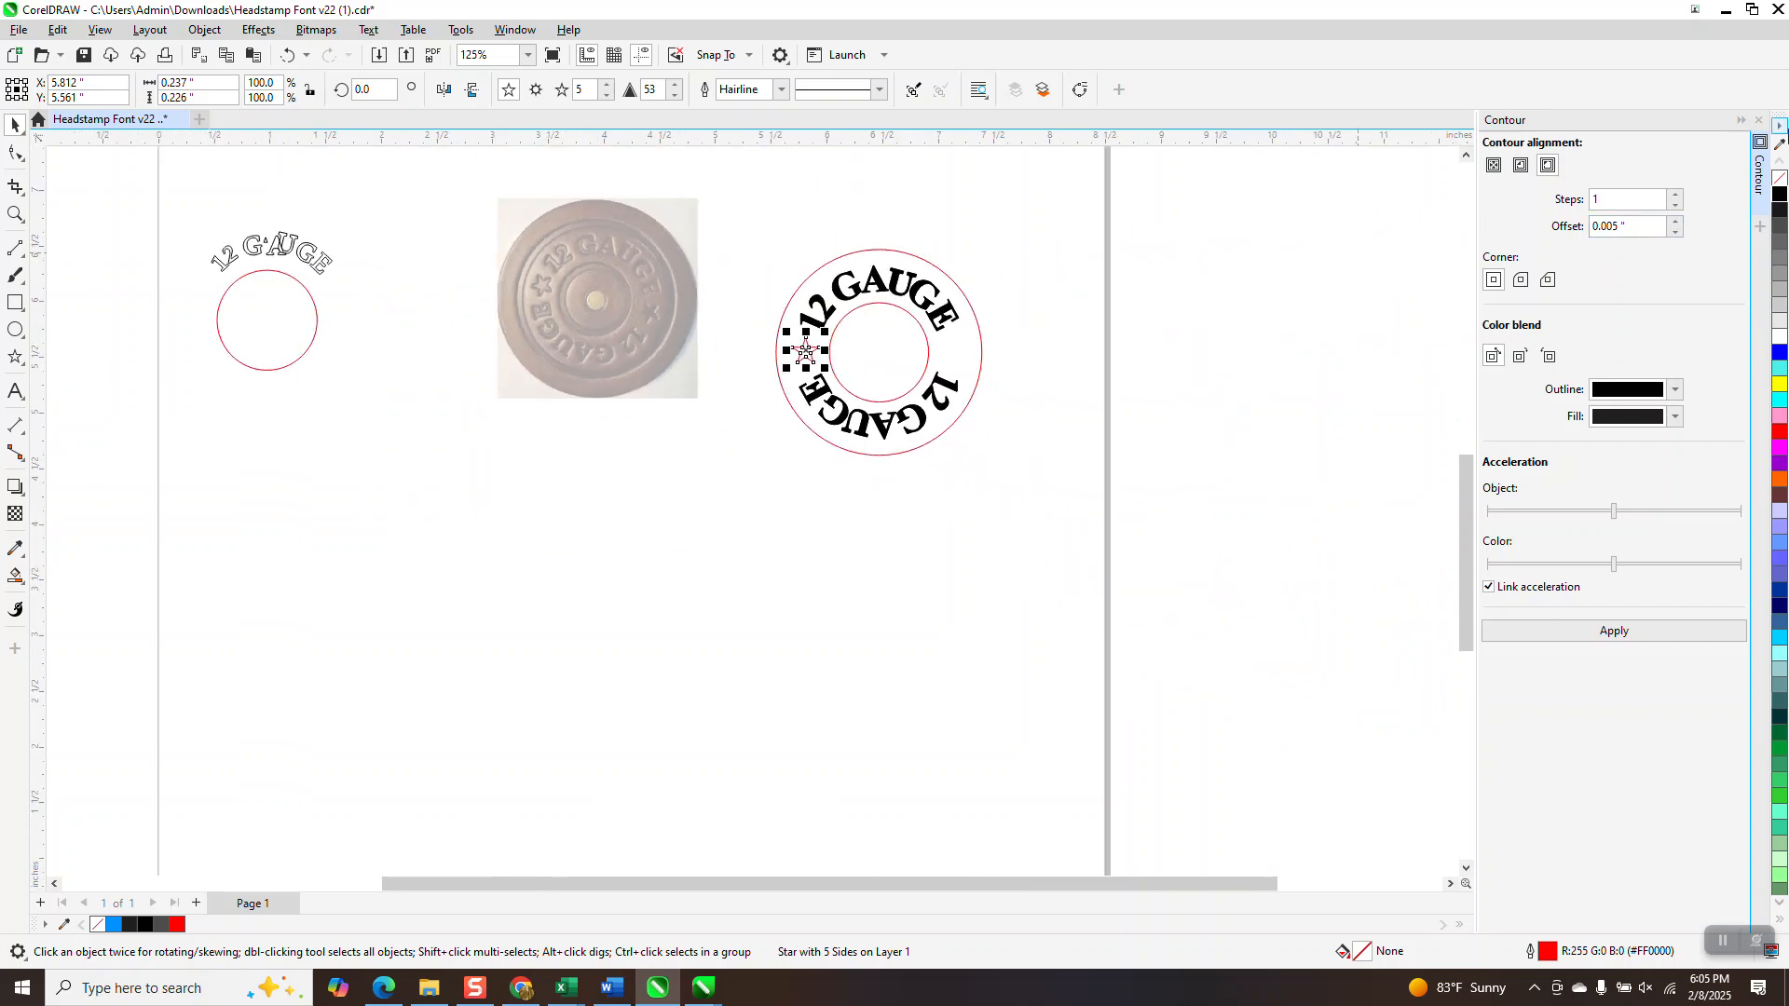
{"action": "left_click", "coordinate": [1781, 195]}
{"action": "right_click", "coordinate": [1780, 177]}
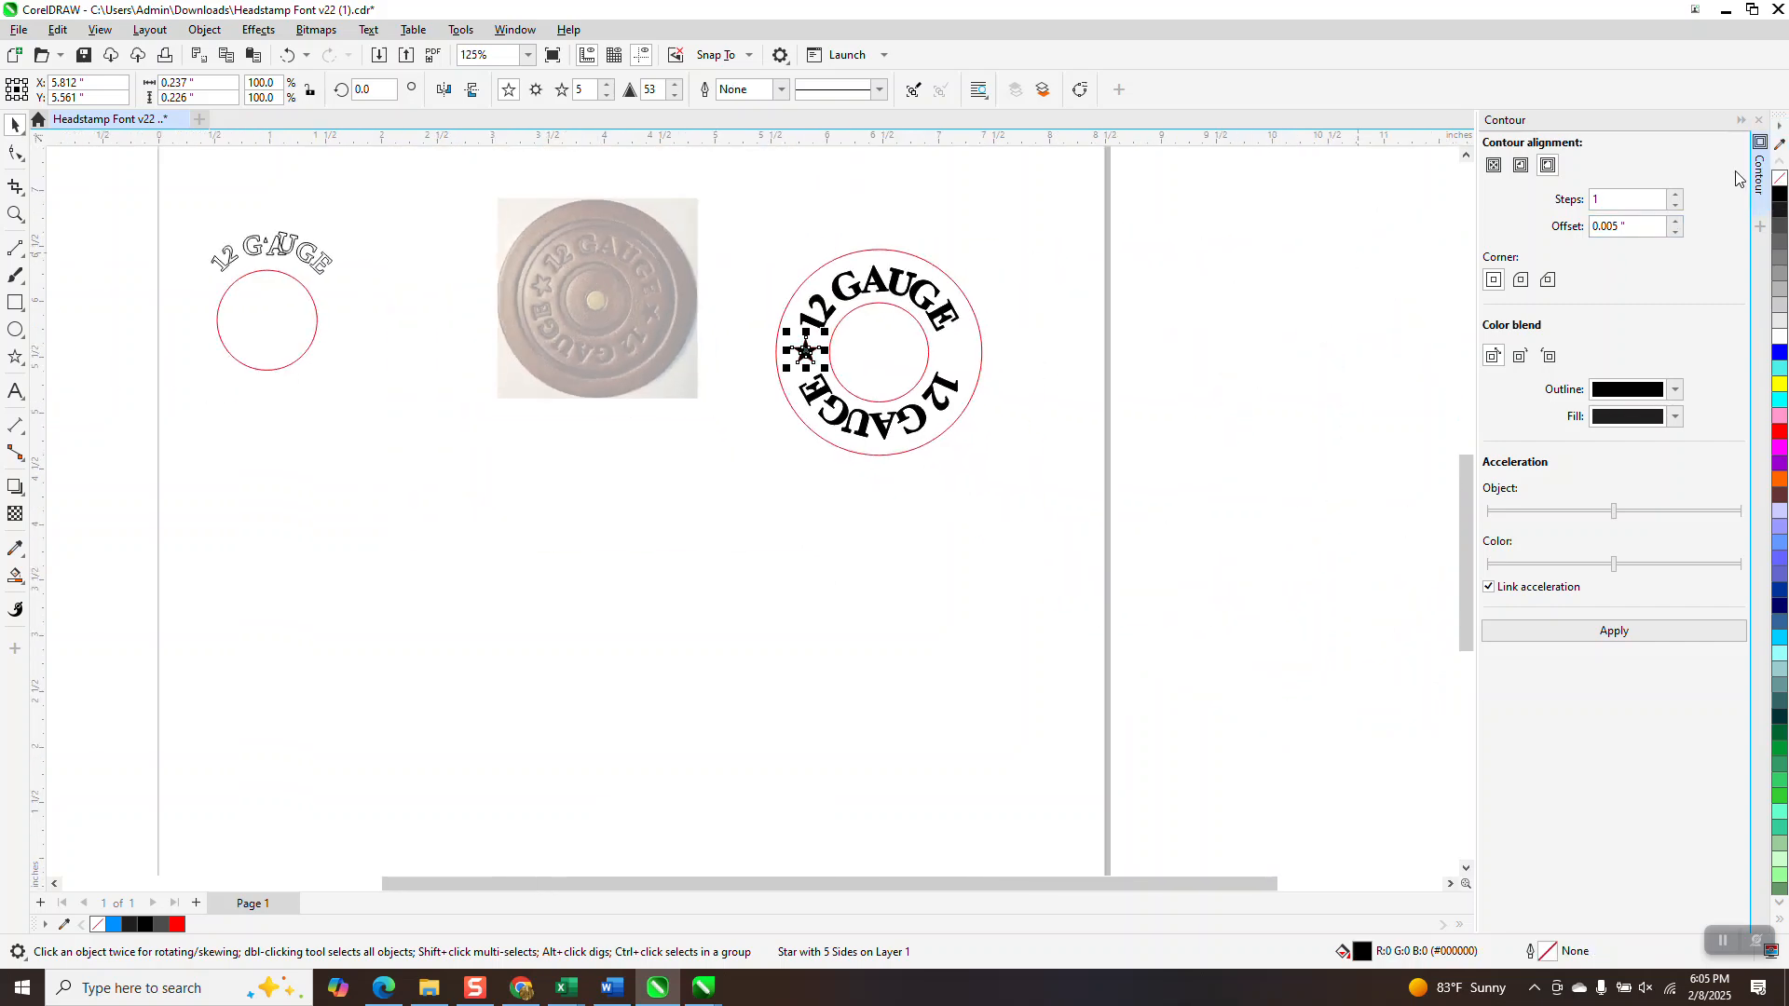
Step: Create a copy of the black star rotated 180° about the center of the red circles
{"action": "left_click", "coordinate": [15, 214]}
{"action": "left_click_drag", "start_coordinate": [728, 236], "coordinate": [1218, 516]}
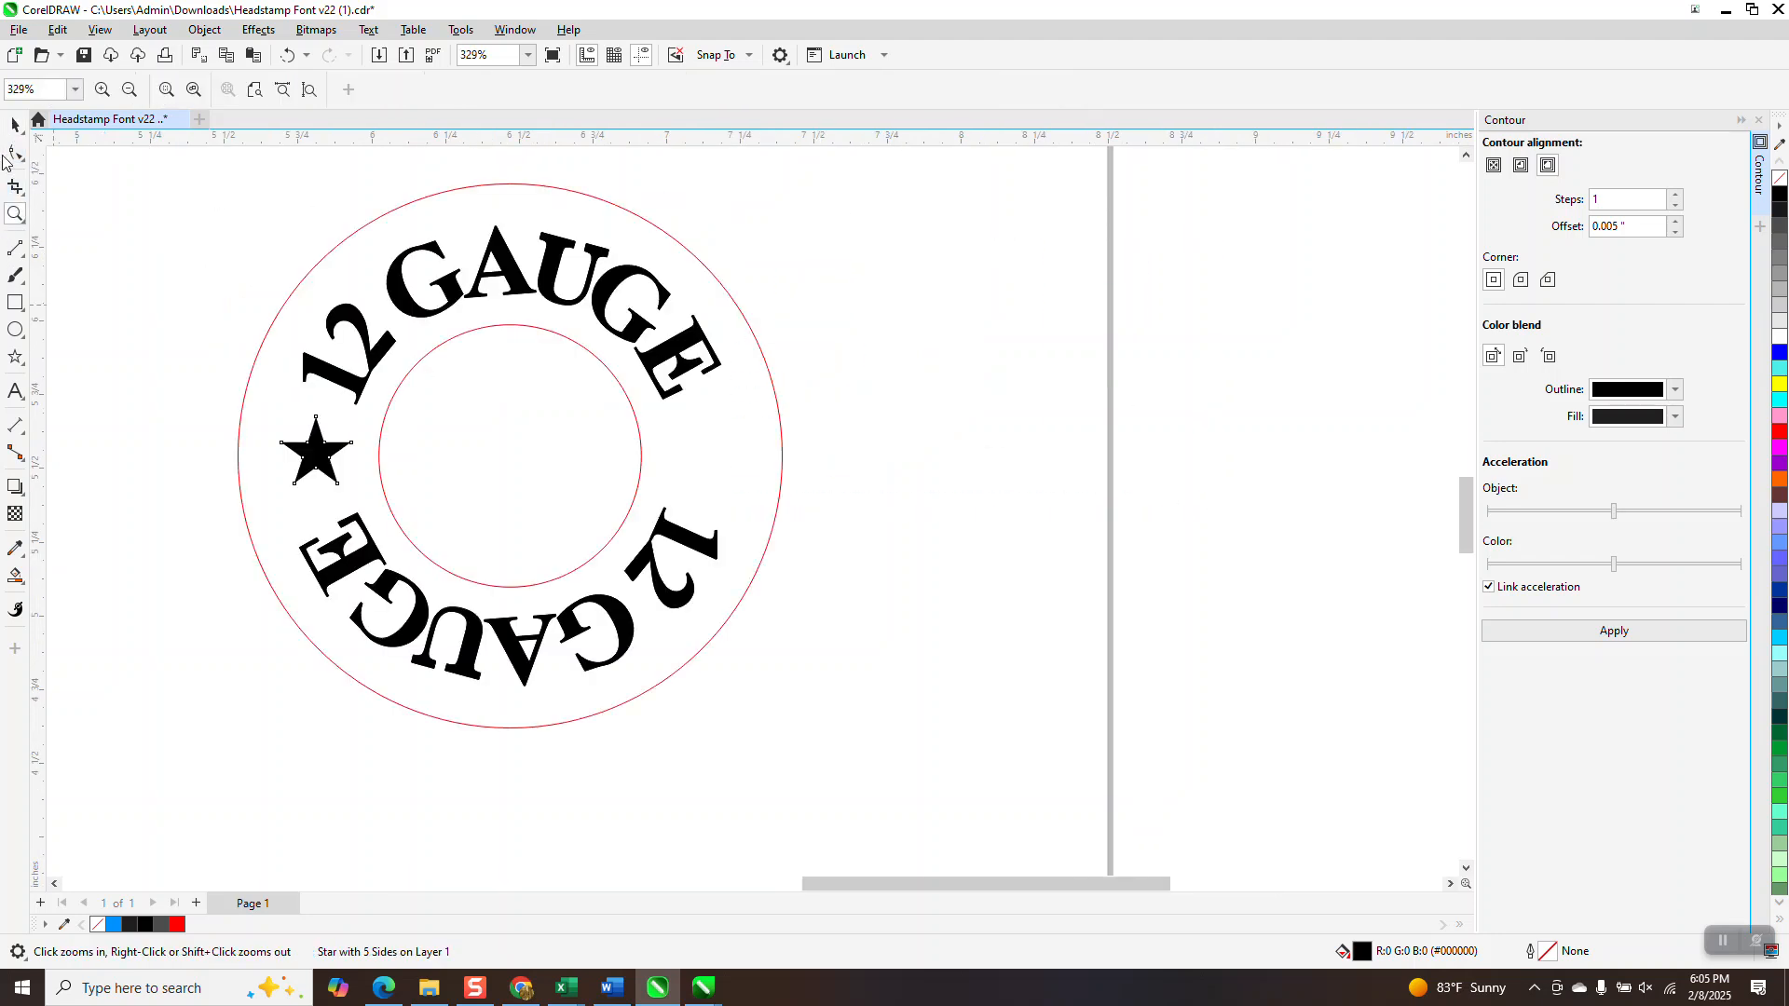
{"action": "left_click", "coordinate": [14, 124]}
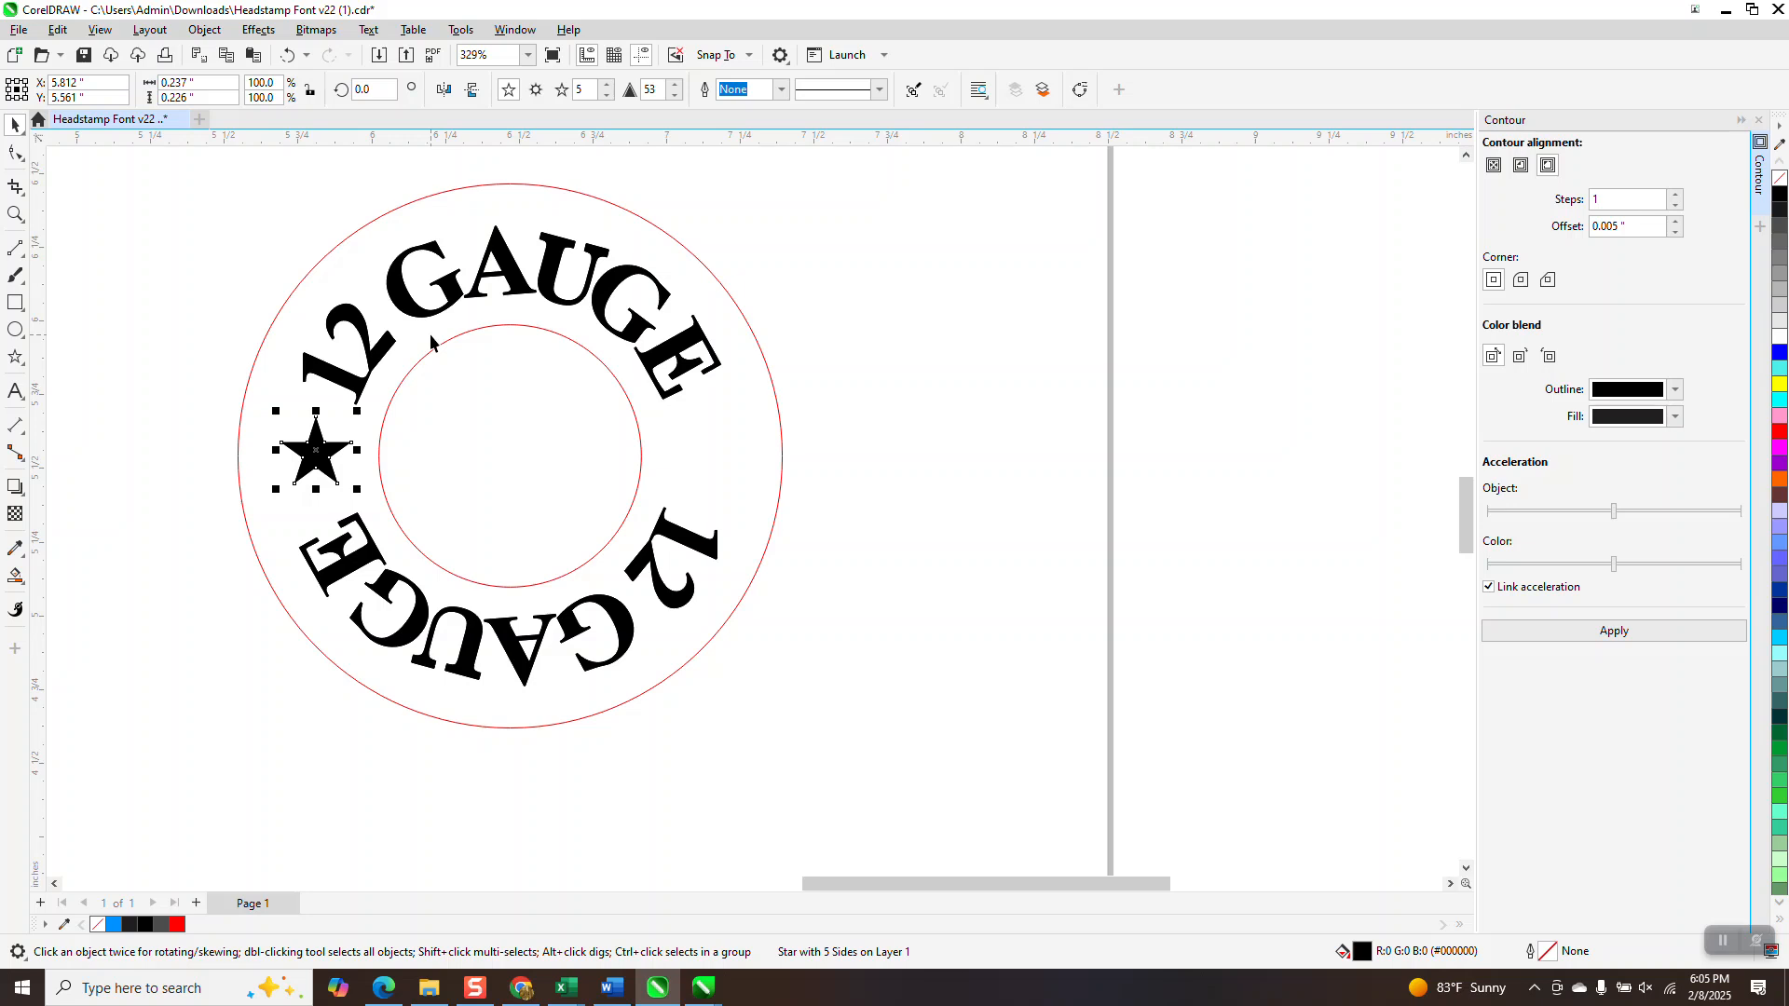
{"action": "left_click", "coordinate": [318, 454]}
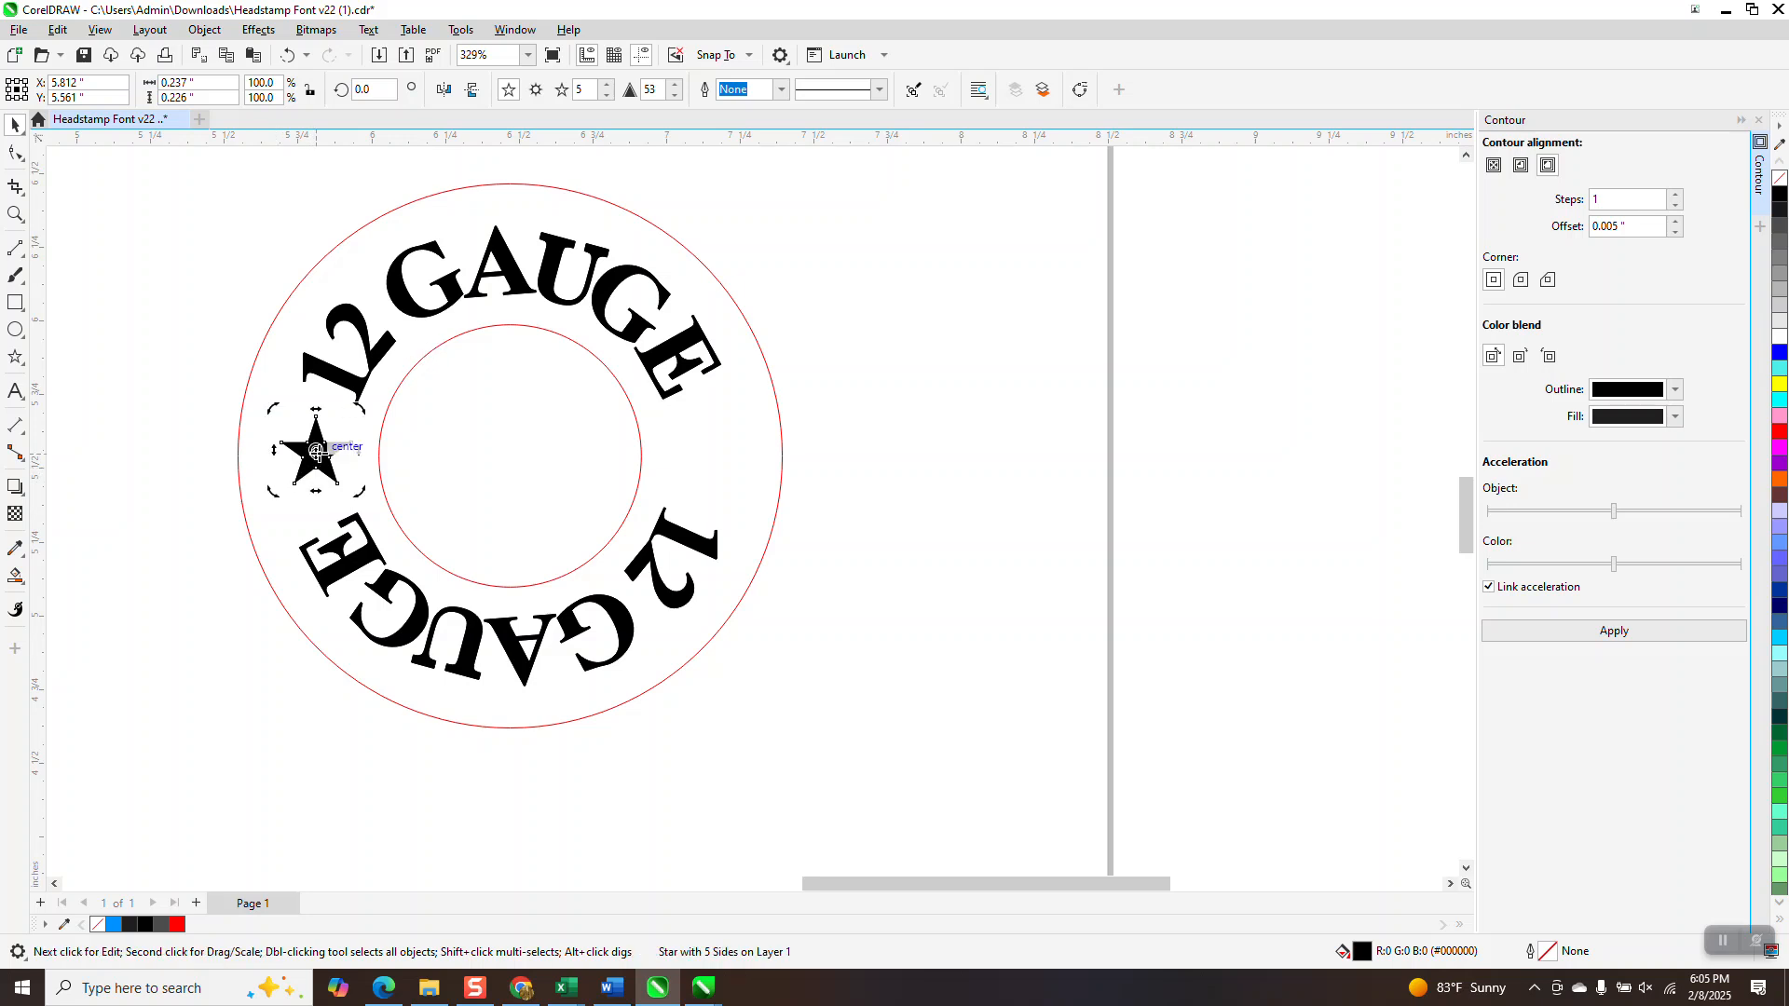
{"action": "left_click_drag", "start_coordinate": [523, 457], "coordinate": [511, 456]}
{"action": "left_click", "coordinate": [365, 90]}
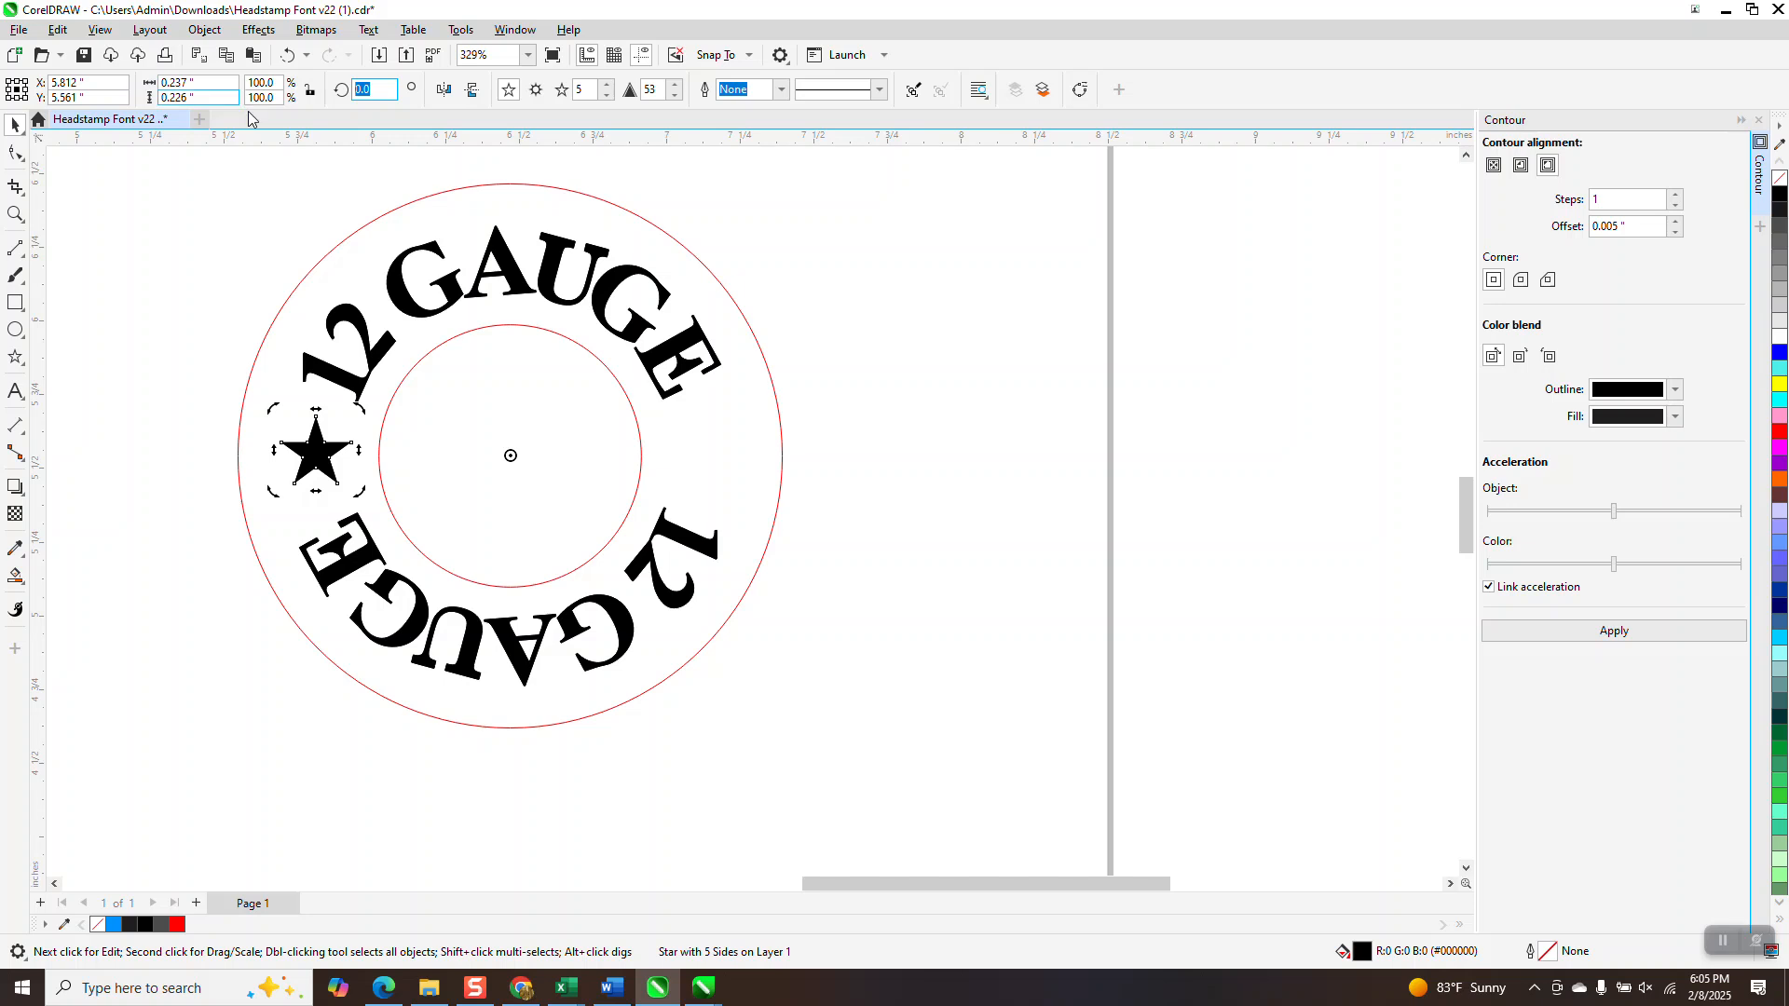
{"action": "key", "text": "Return"}
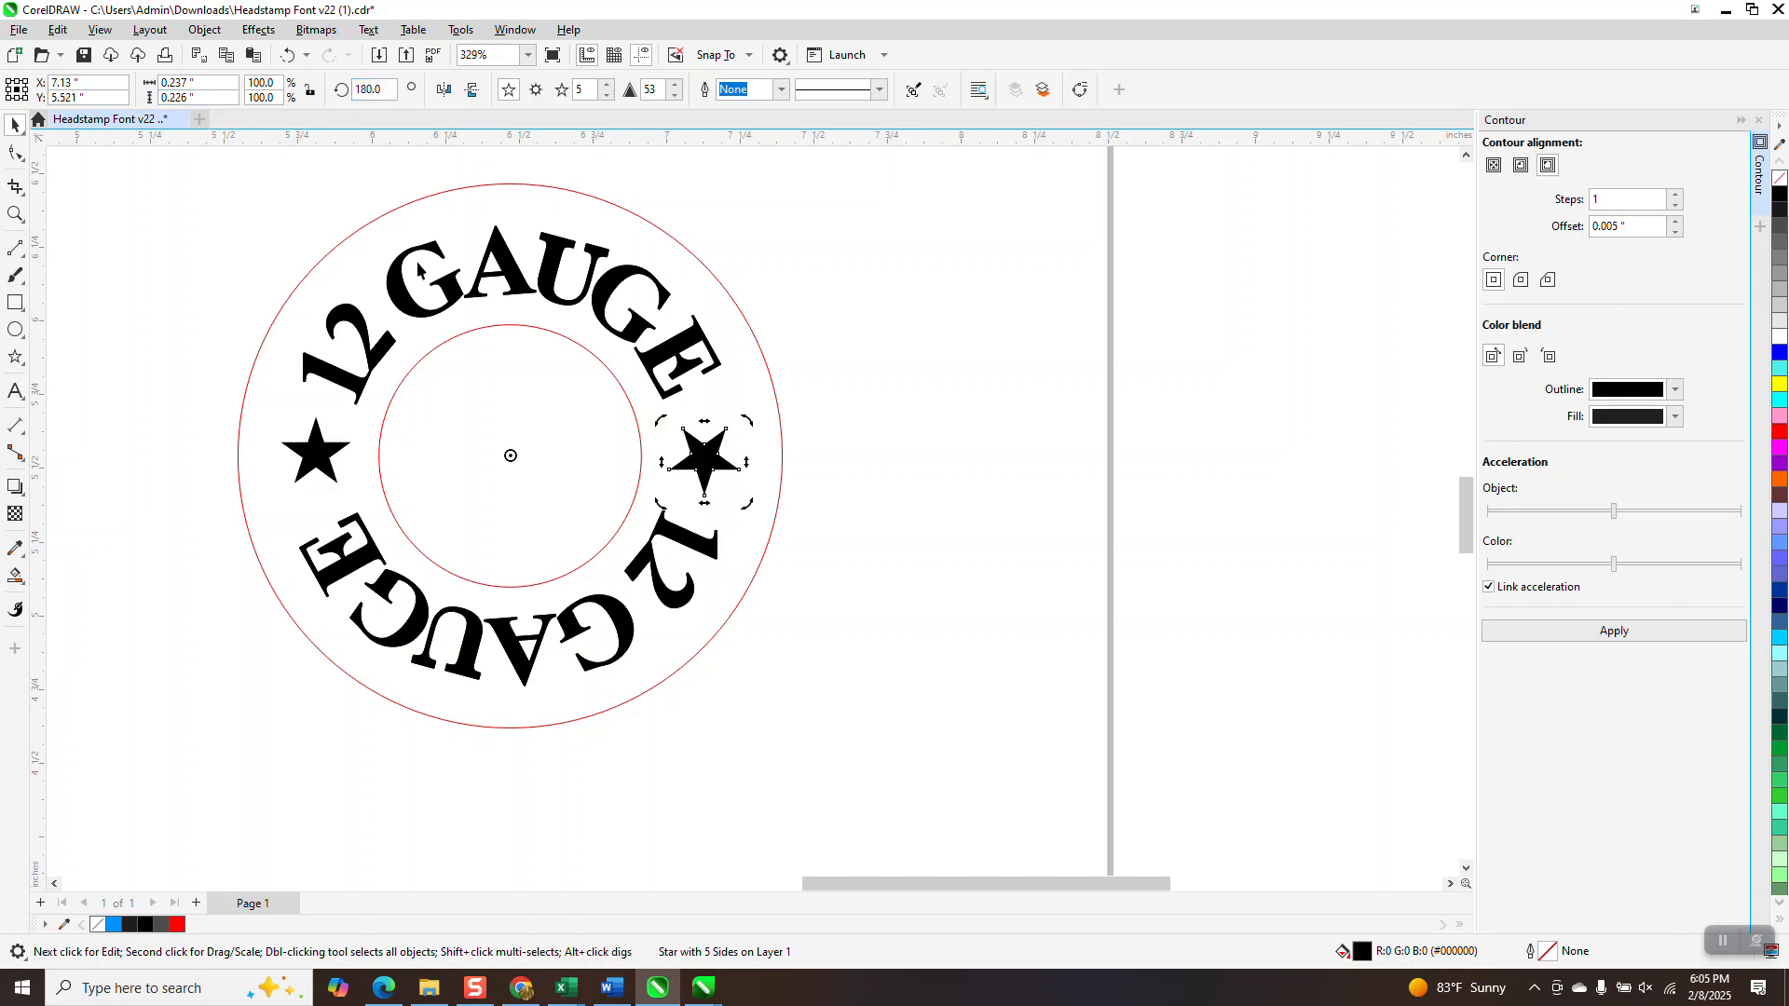
Step: Select the whole filled headstamp design with both circles and move it up beside the coaster photo
{"action": "scroll", "coordinate": [902, 404], "scroll_direction": "down", "scroll_amount": 1}
{"action": "scroll", "coordinate": [907, 443], "scroll_direction": "down", "scroll_amount": 4}
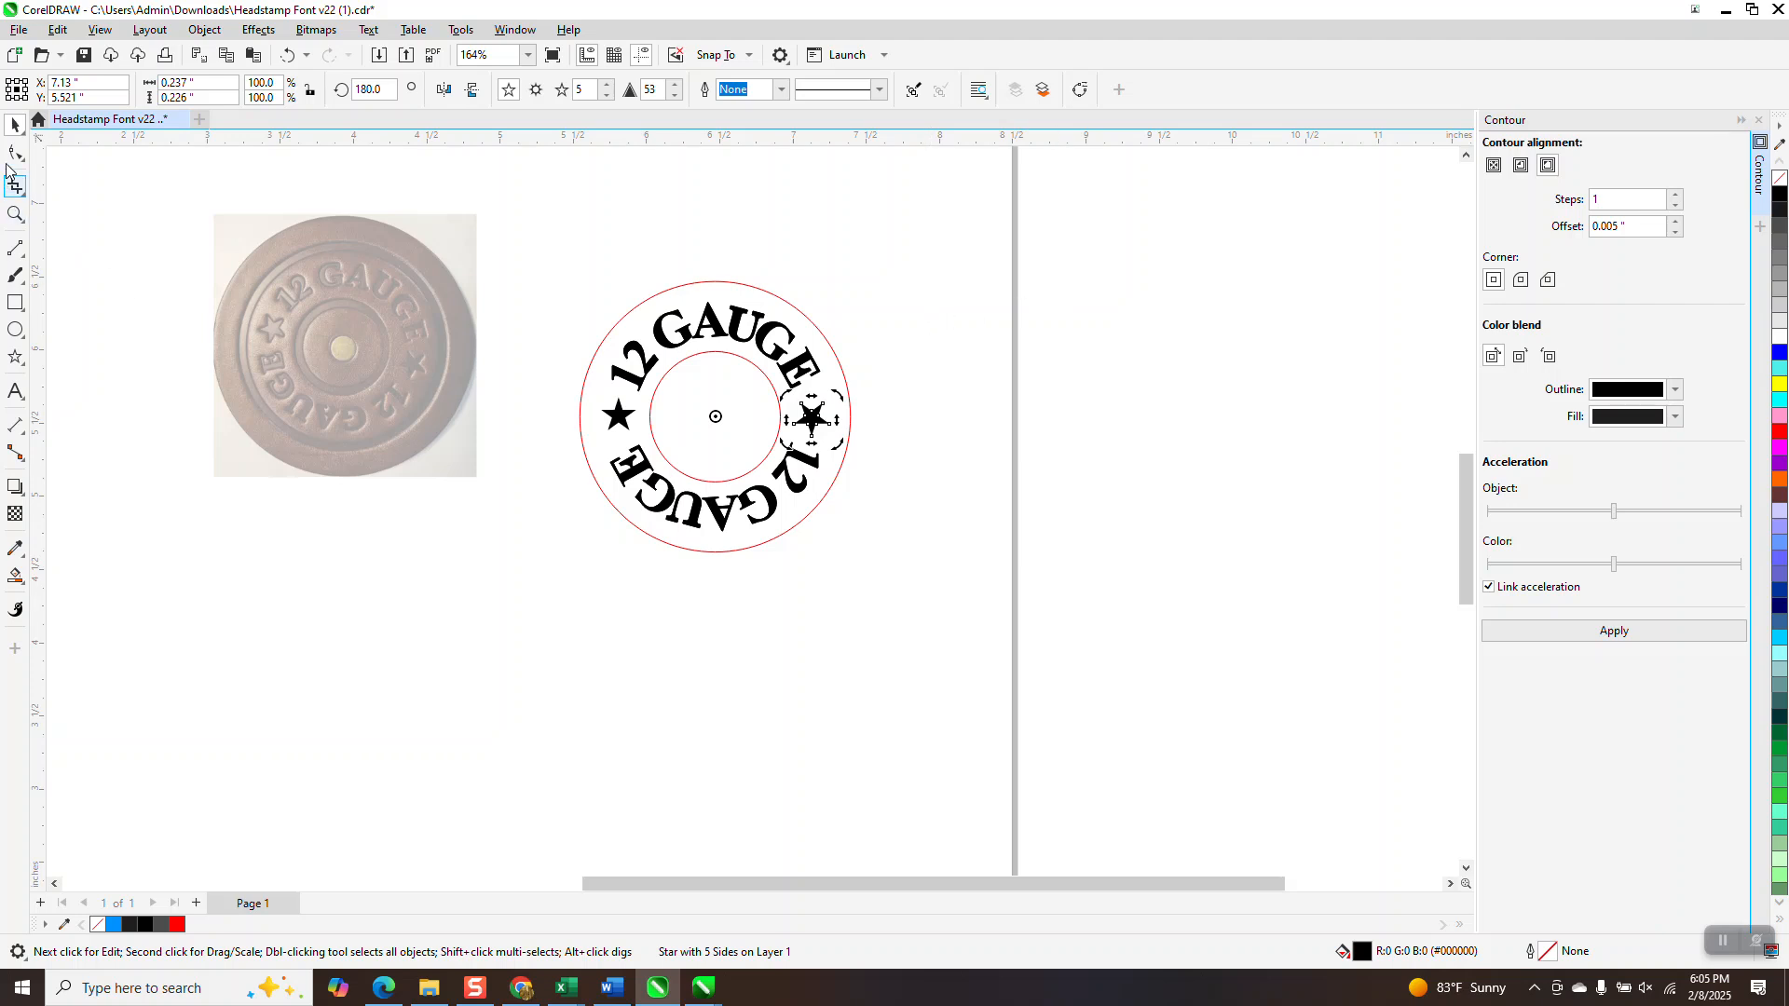
{"action": "left_click_drag", "start_coordinate": [571, 272], "coordinate": [898, 591]}
{"action": "left_click_drag", "start_coordinate": [723, 428], "coordinate": [625, 358]}
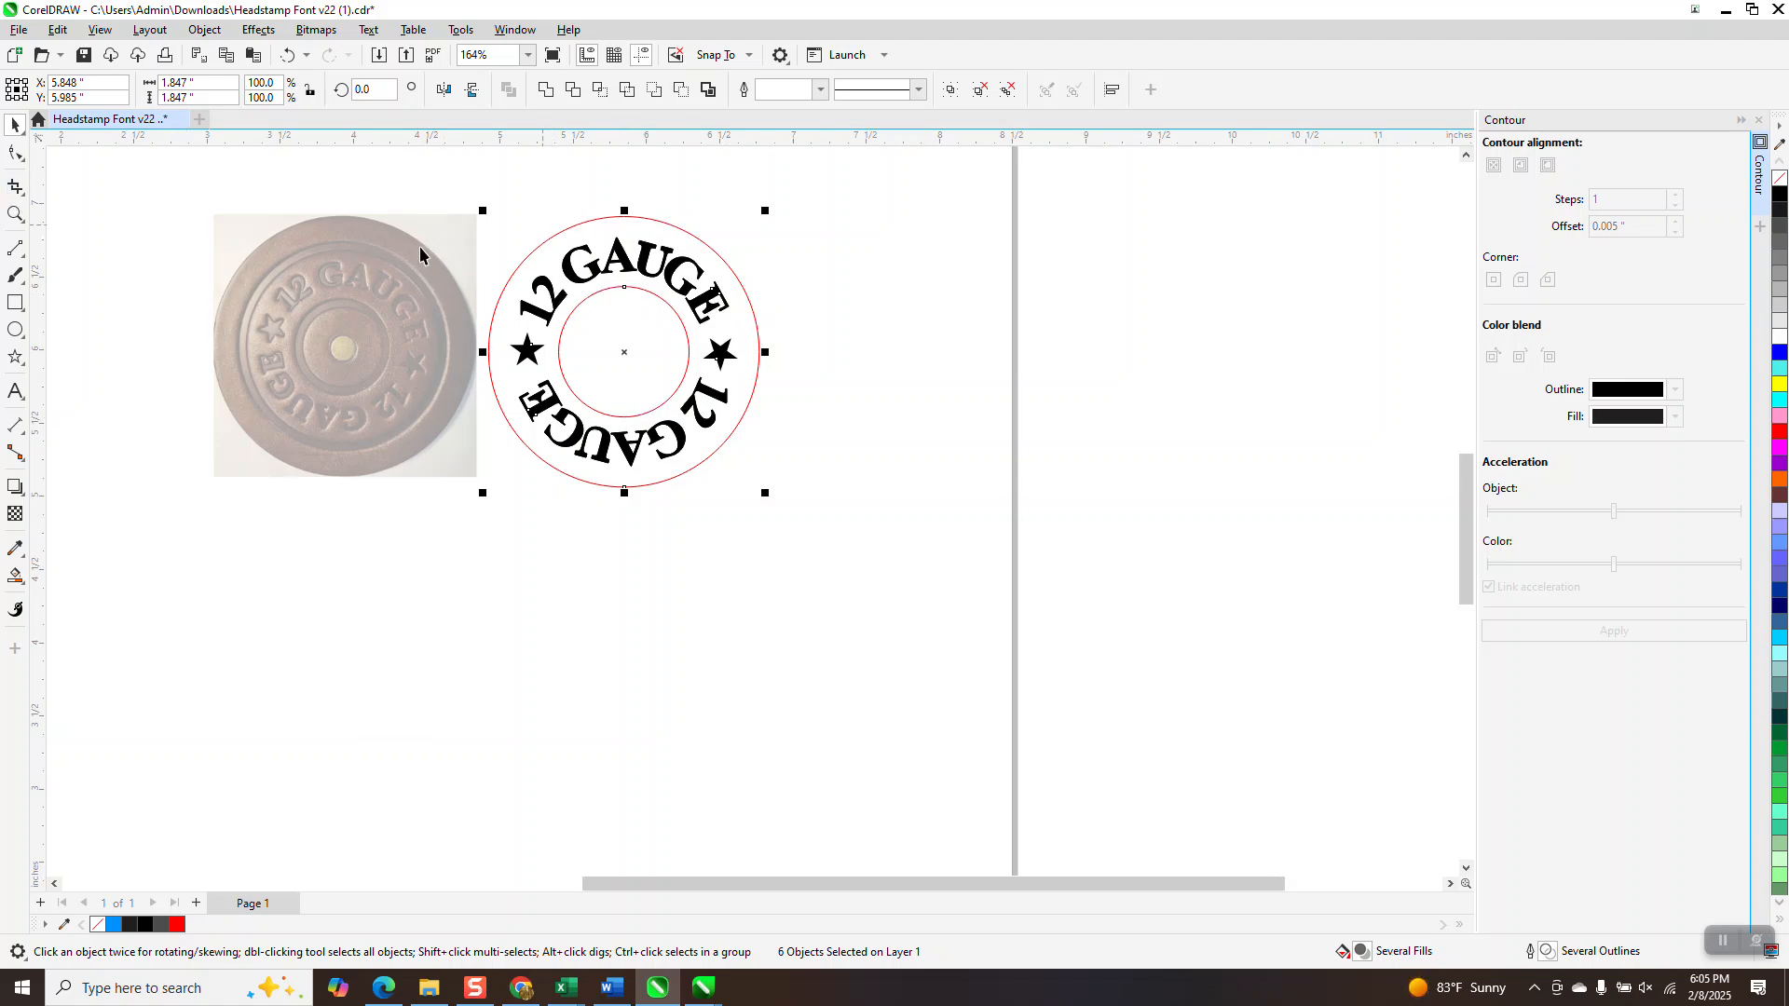
{"action": "scroll", "coordinate": [746, 391], "scroll_direction": "down", "scroll_amount": 2}
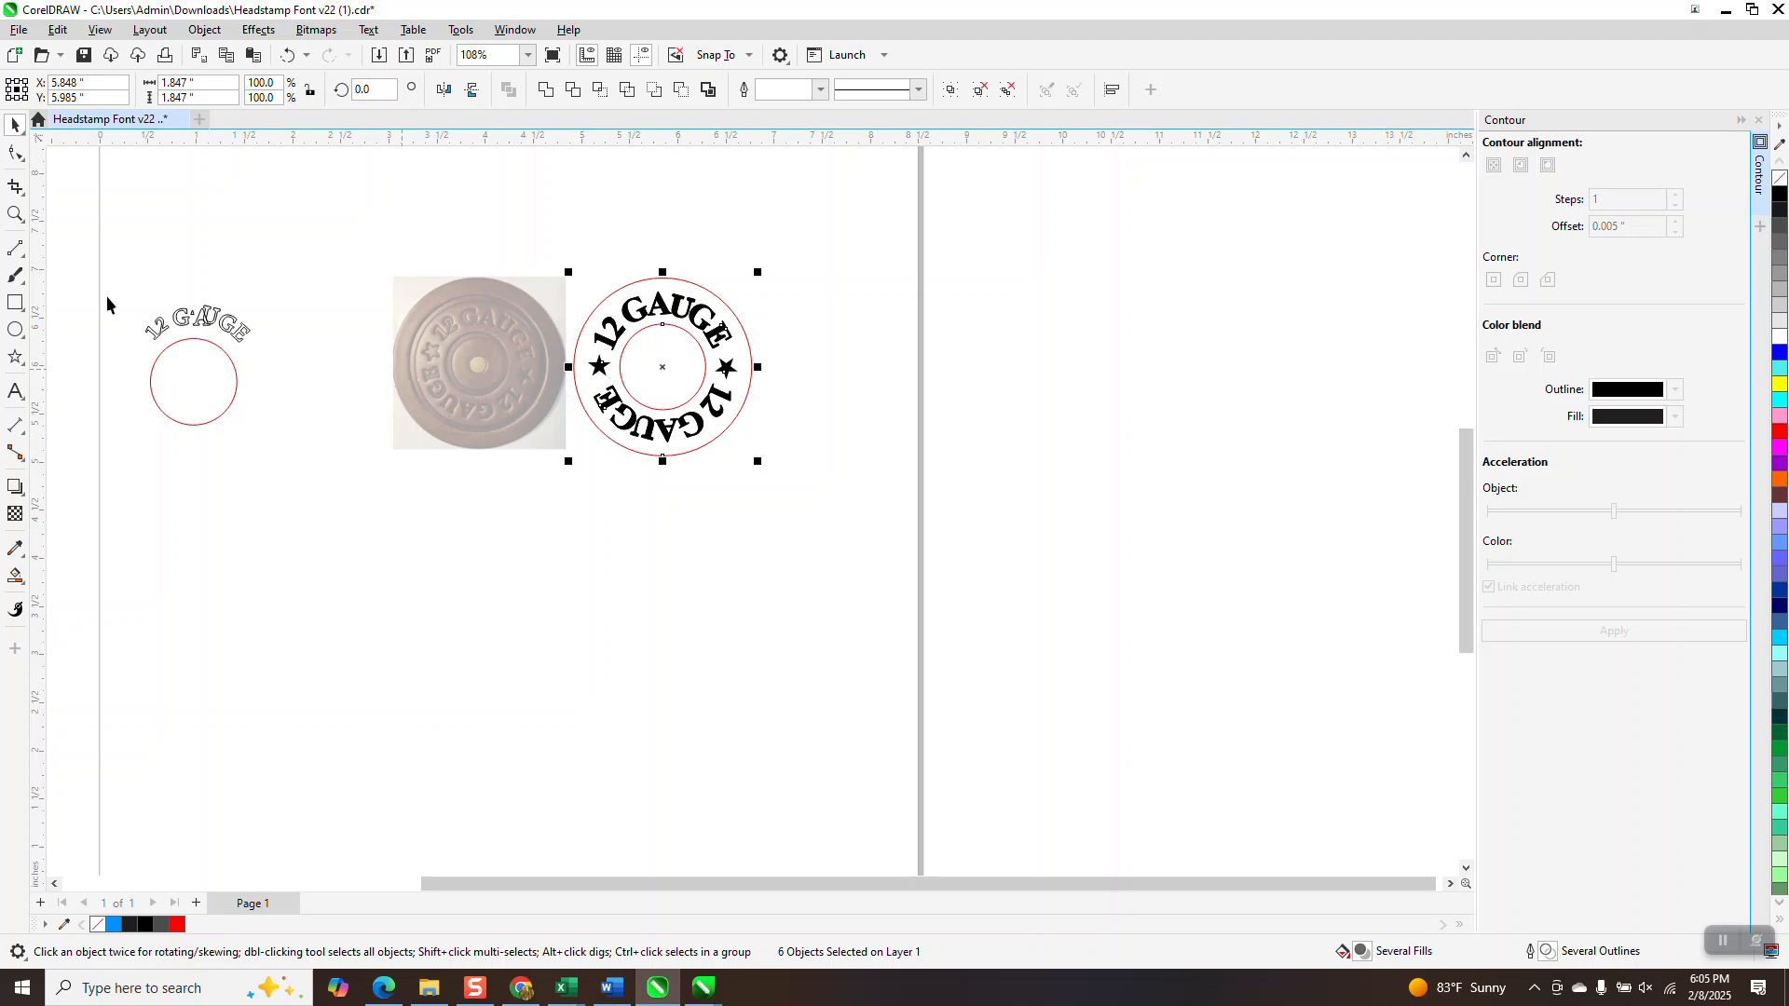
Step: Delete the second G from the outlined 12 GAUGE lettering above the small red circle
{"action": "left_click", "coordinate": [14, 214]}
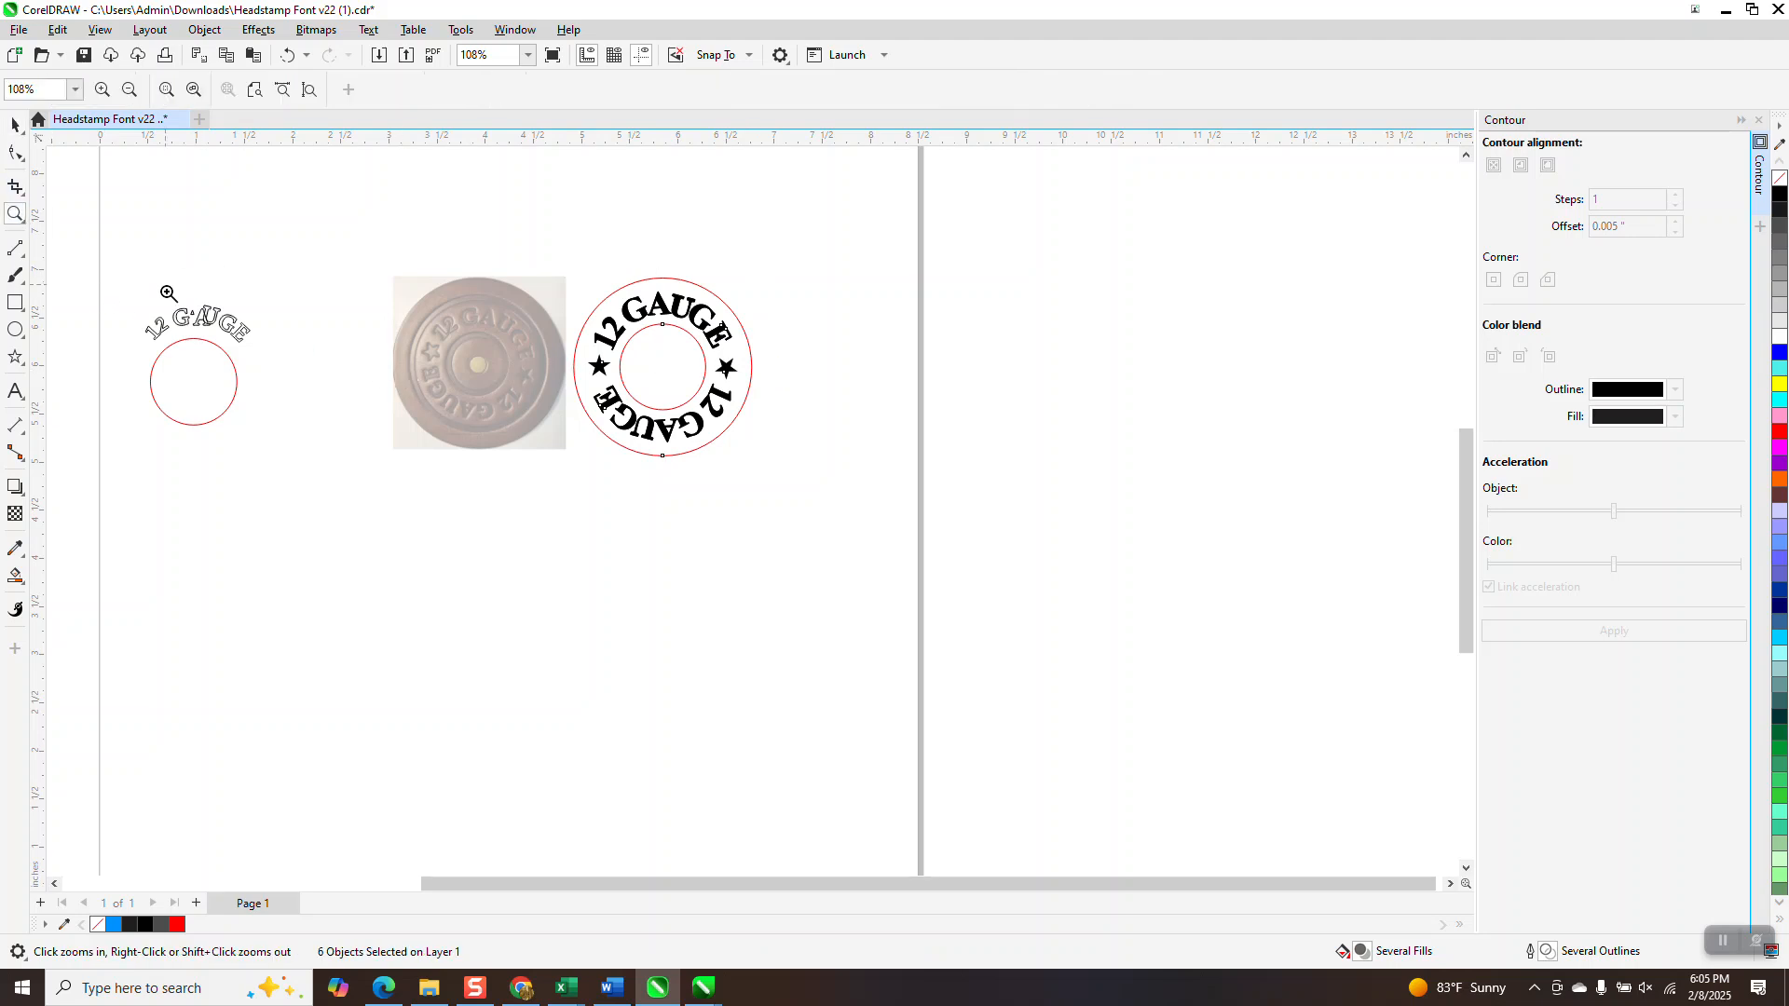
{"action": "left_click_drag", "start_coordinate": [164, 284], "coordinate": [244, 348]}
{"action": "scroll", "coordinate": [549, 359], "scroll_direction": "down", "scroll_amount": 4}
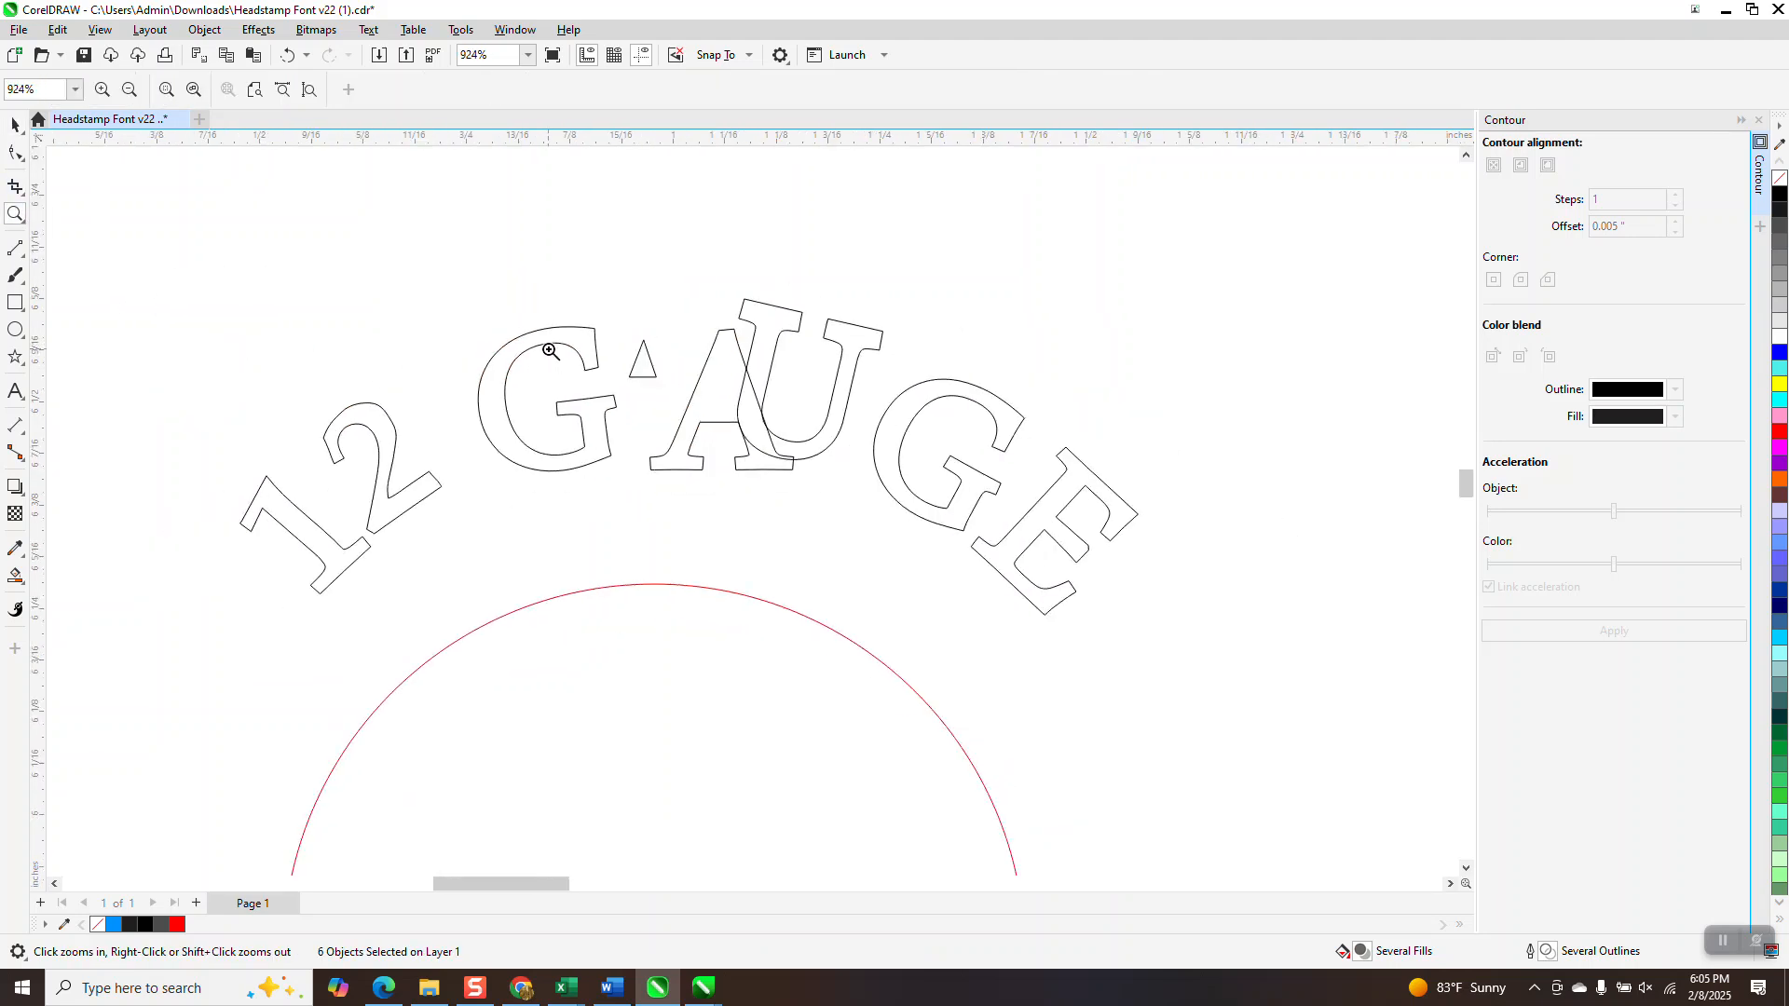
{"action": "scroll", "coordinate": [671, 307], "scroll_direction": "down", "scroll_amount": 1}
{"action": "left_click", "coordinate": [14, 124]}
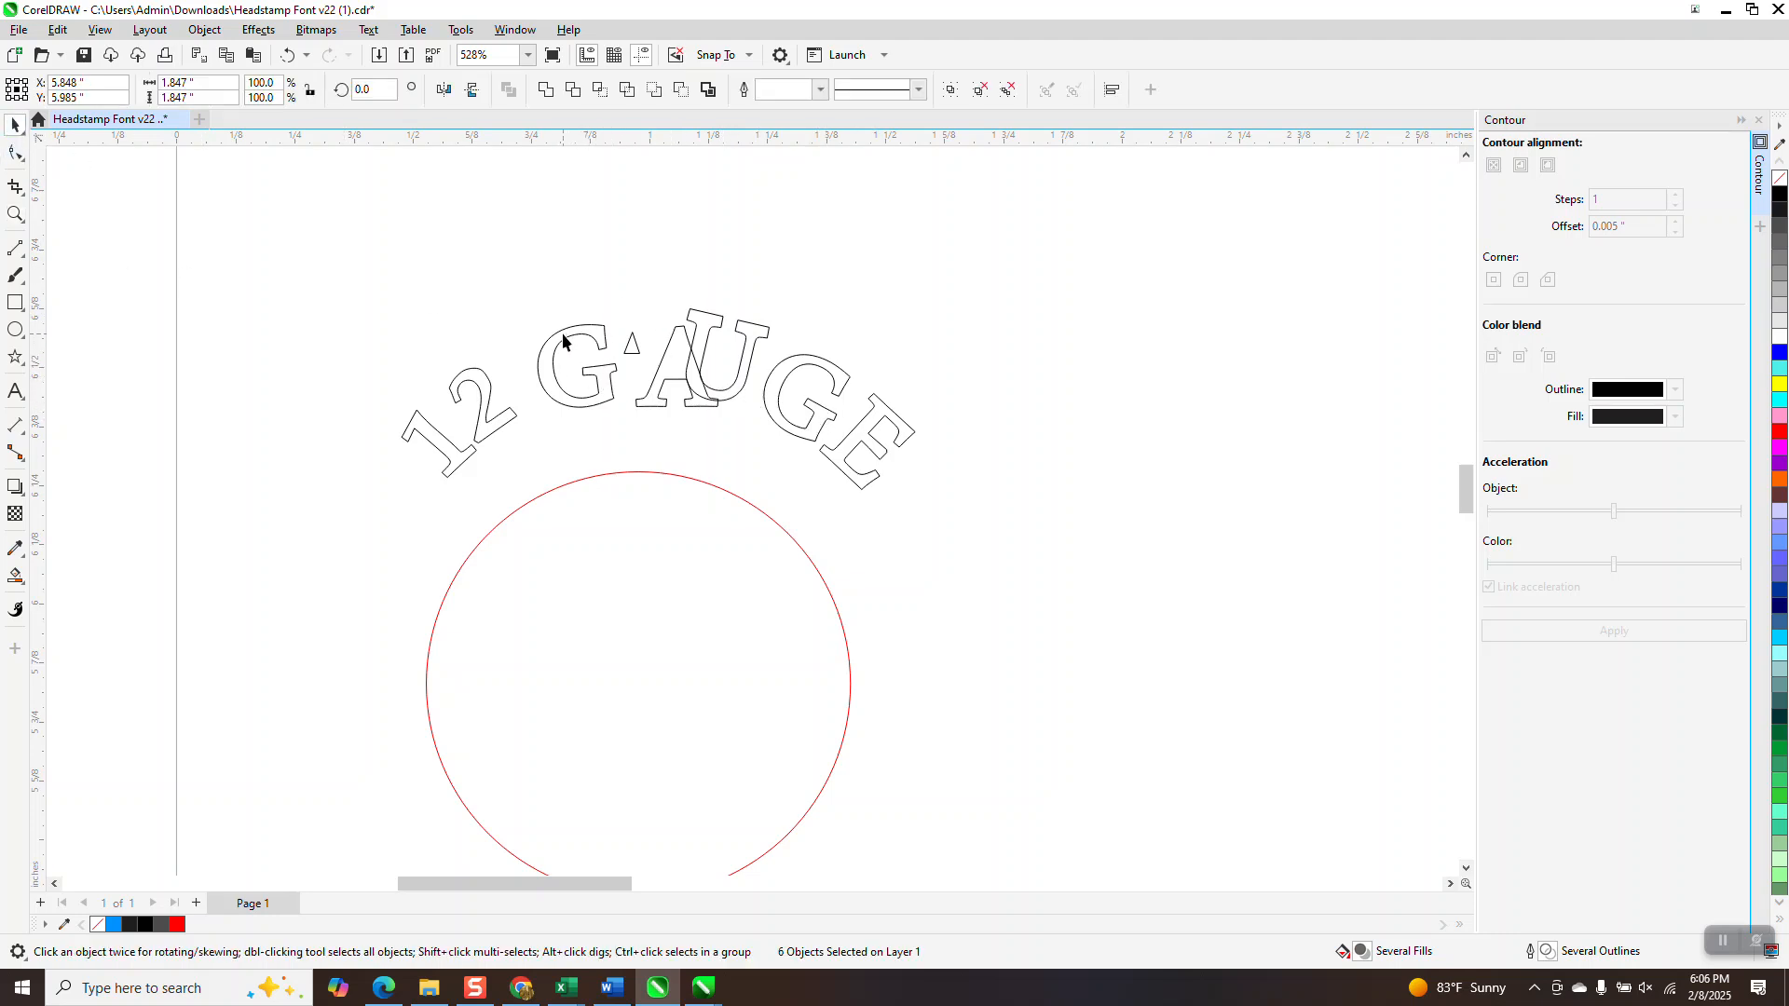
{"action": "left_click", "coordinate": [785, 385]}
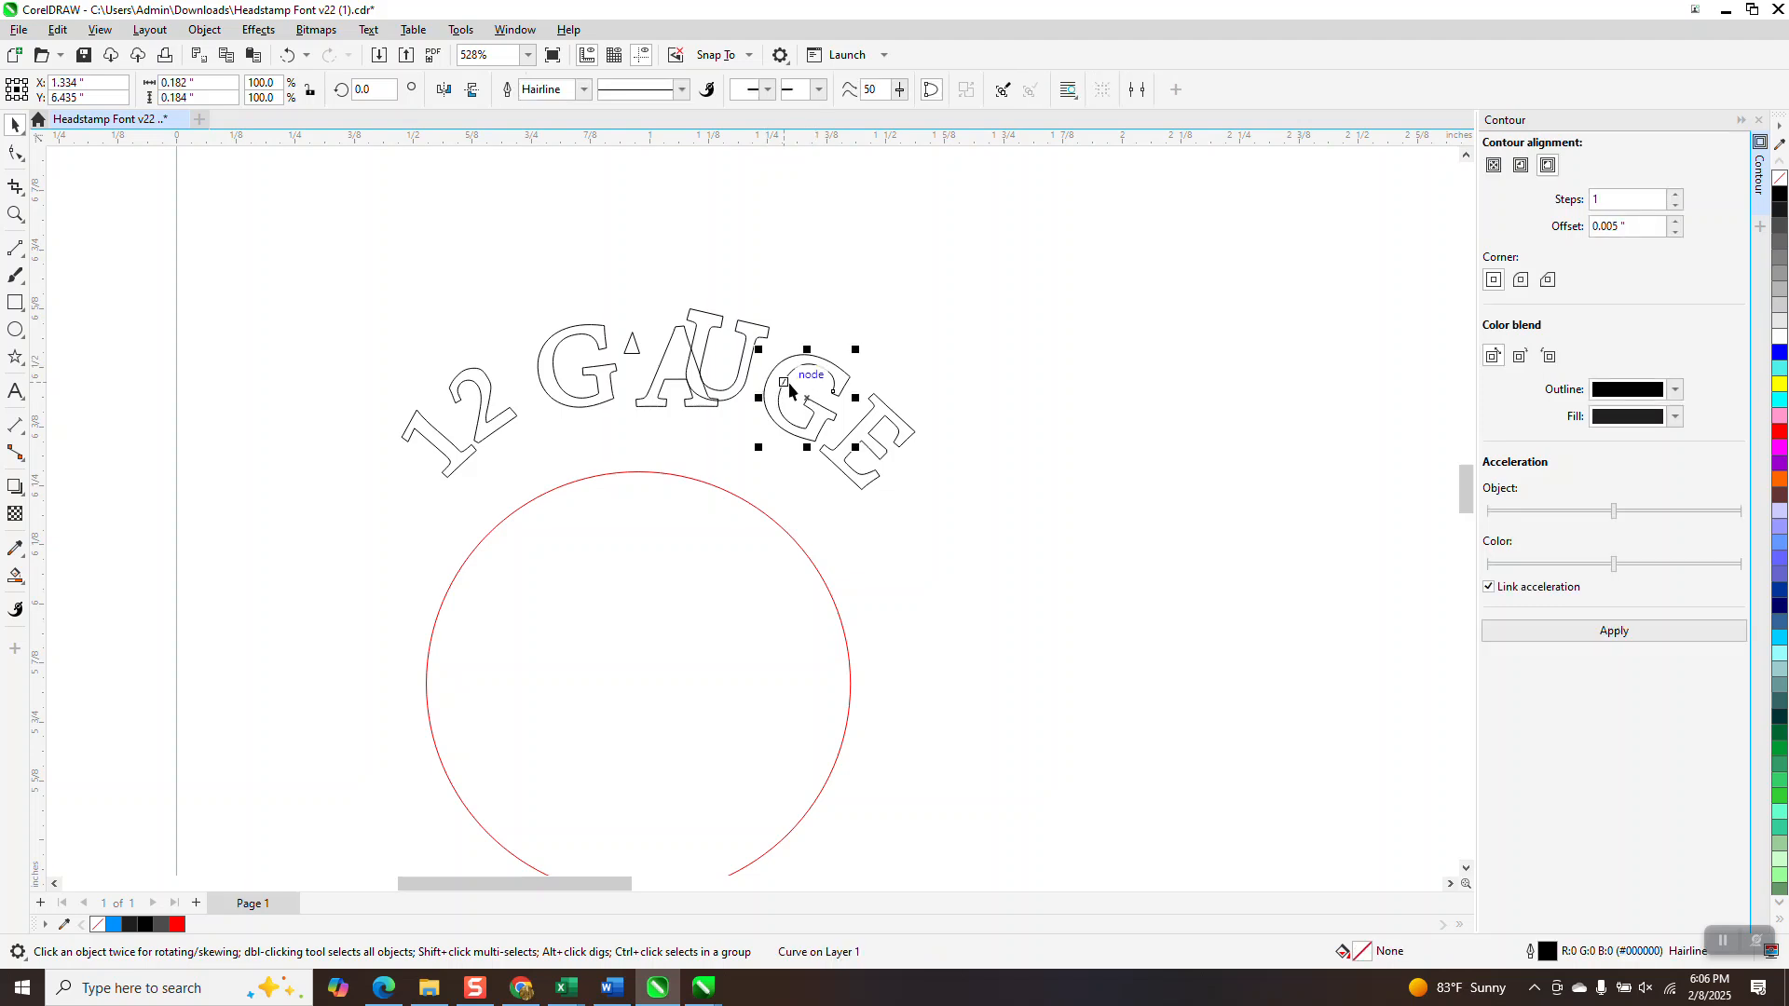
{"action": "key", "text": "Delete"}
Step: Place a copy of the outlined first G between the U and E by rotating it about the red circle's center
{"action": "left_click", "coordinate": [603, 388]}
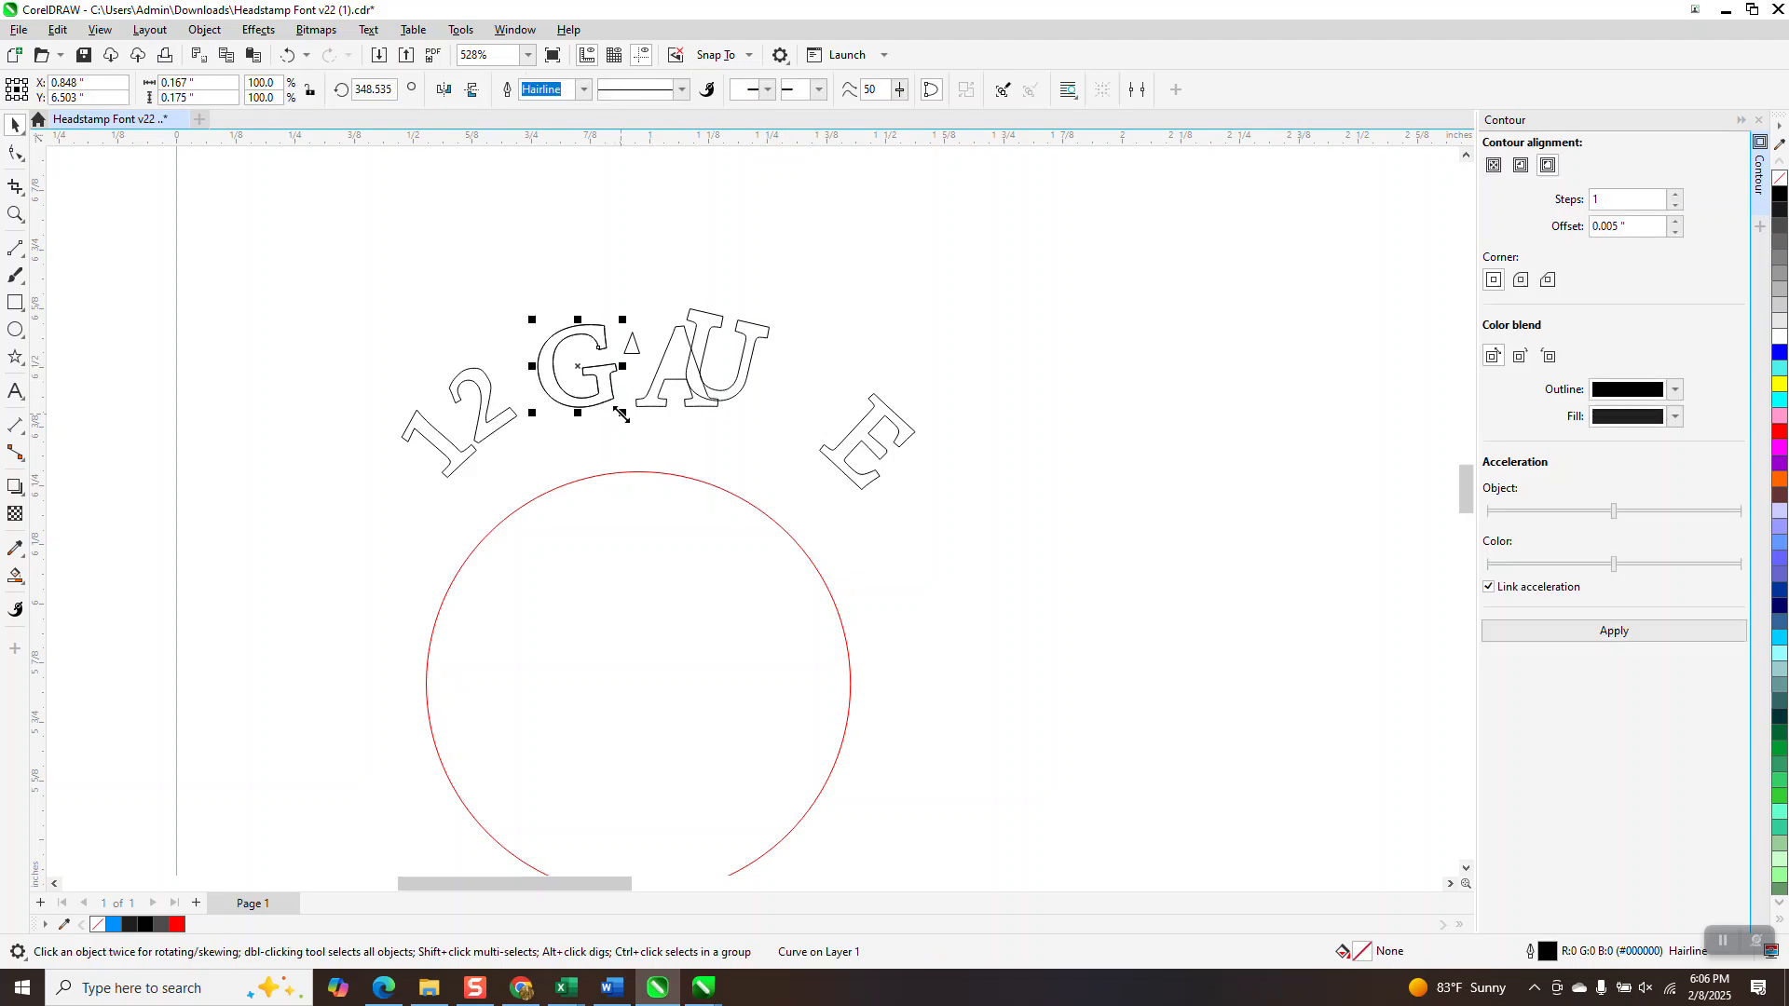
{"action": "left_click", "coordinate": [579, 367]}
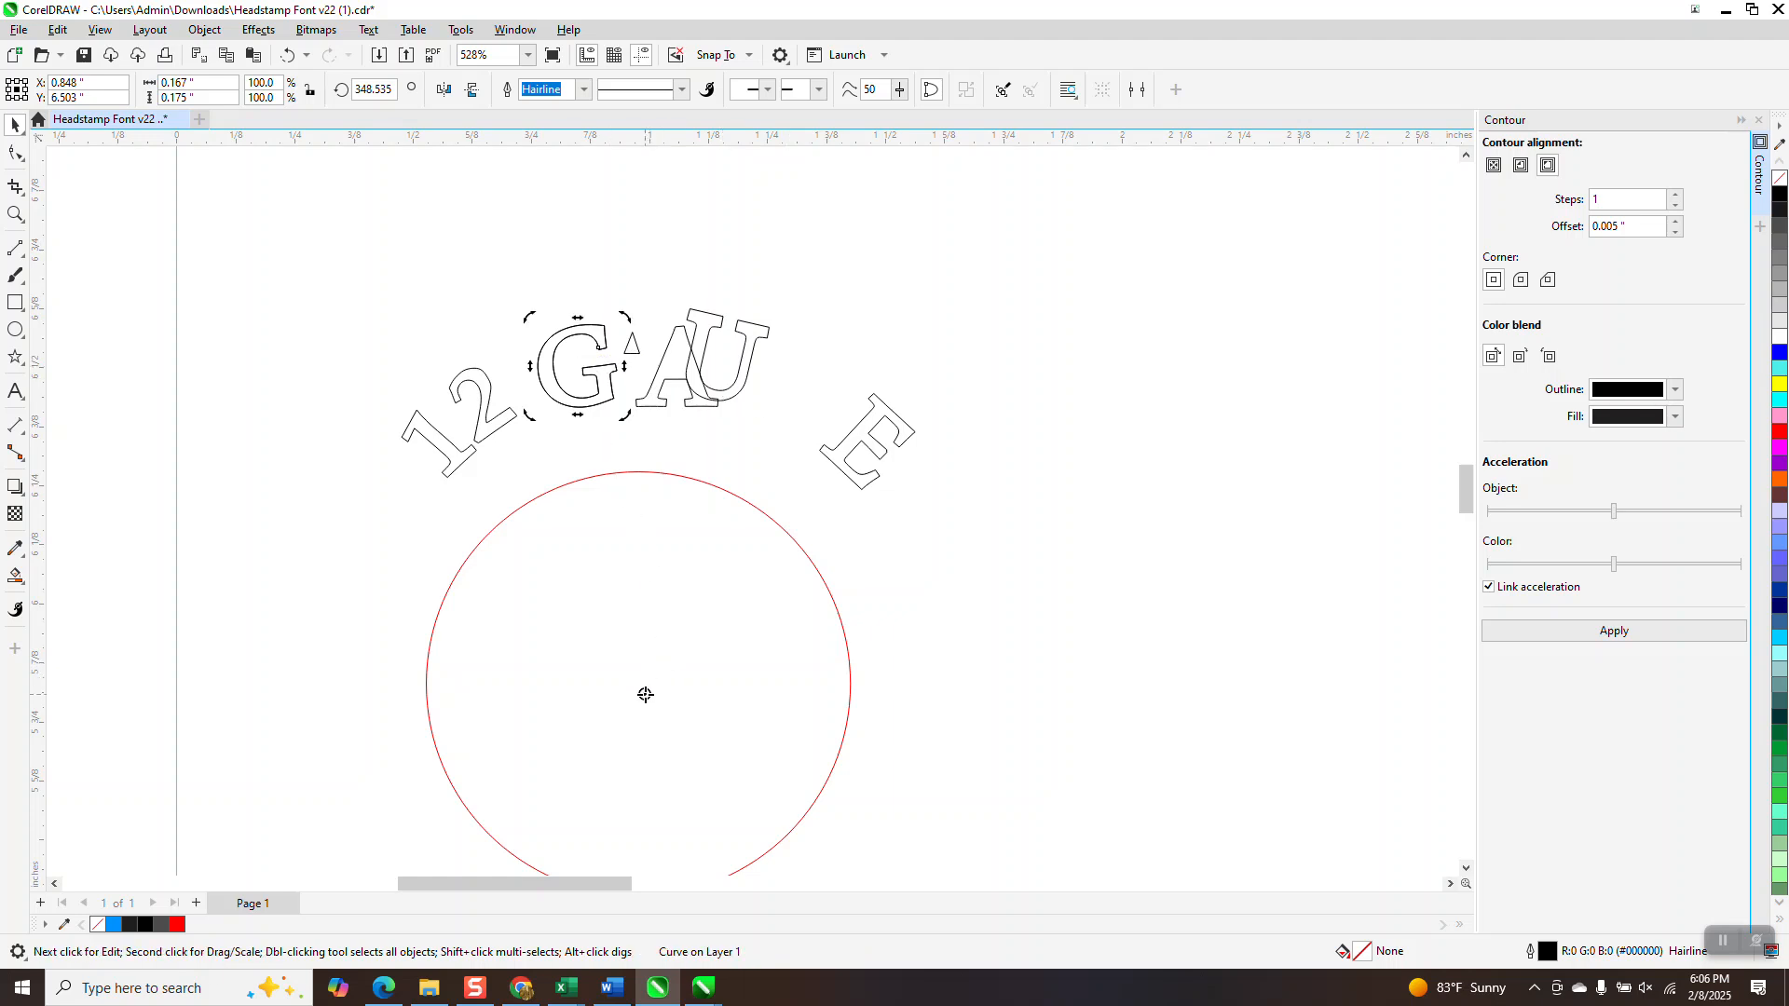
{"action": "left_click_drag", "start_coordinate": [639, 326], "coordinate": [943, 378]}
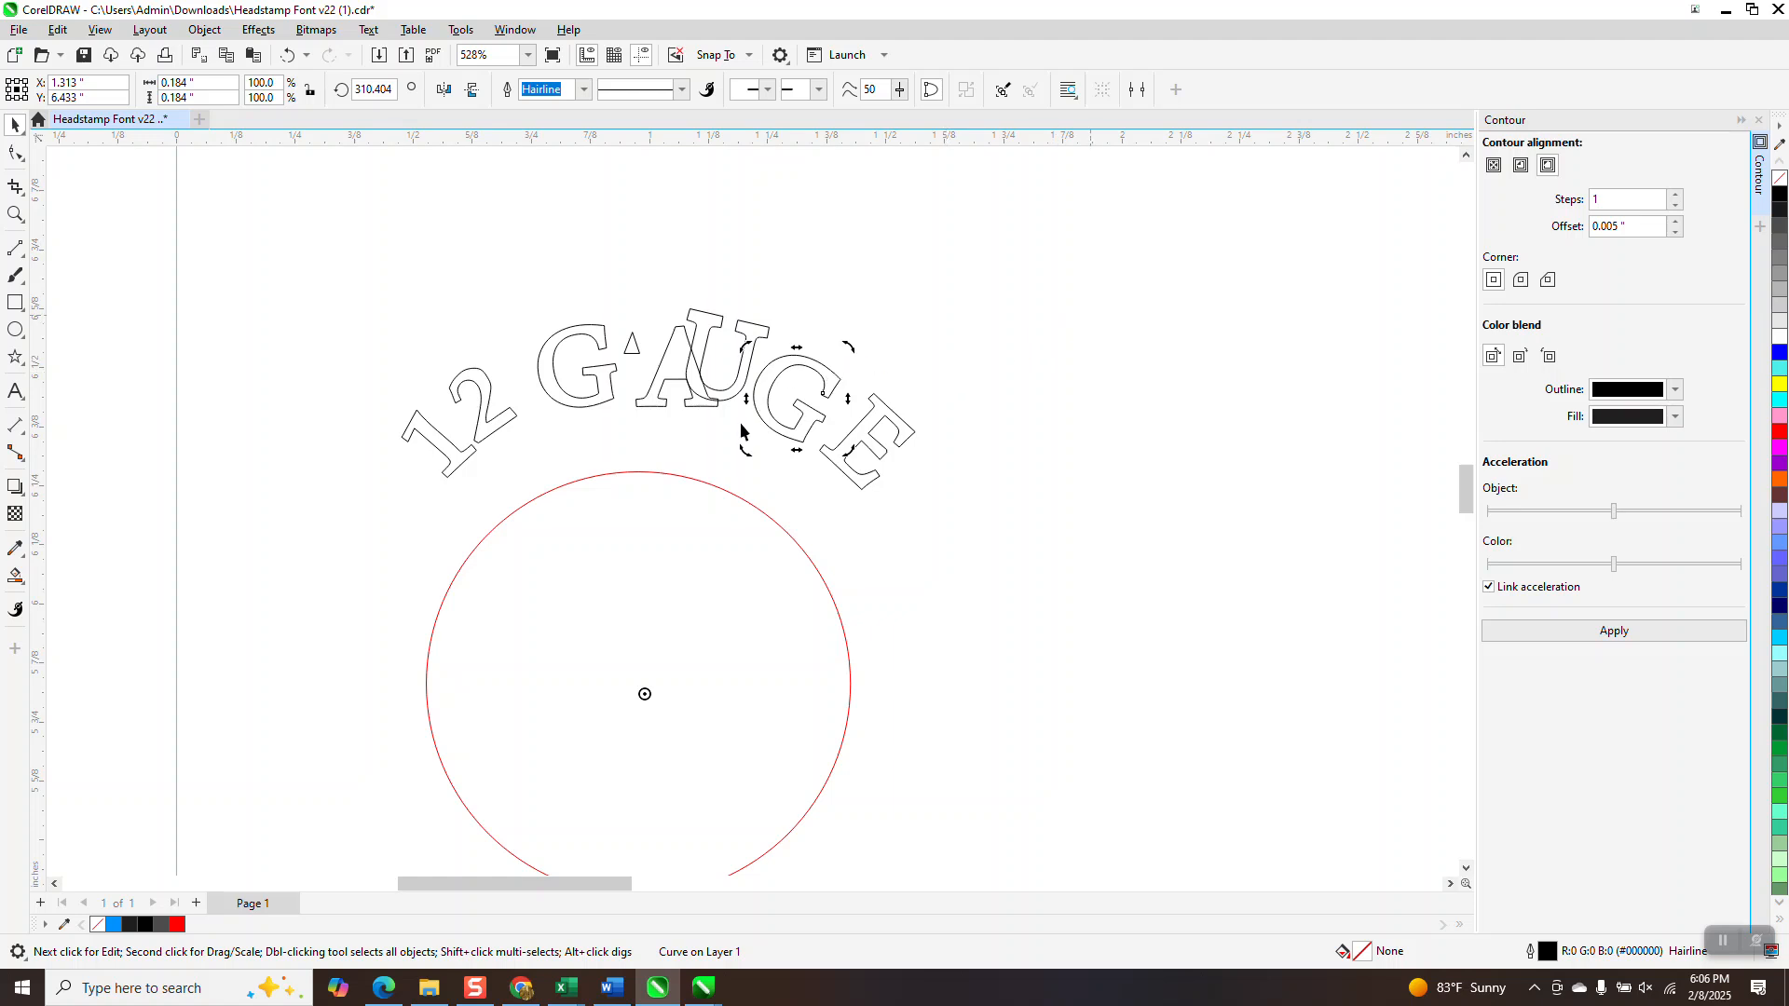
Step: Smooth the outer curve of the outlined 2 with the Smooth tool
{"action": "left_click", "coordinate": [12, 212]}
{"action": "left_click_drag", "start_coordinate": [450, 363], "coordinate": [514, 424]}
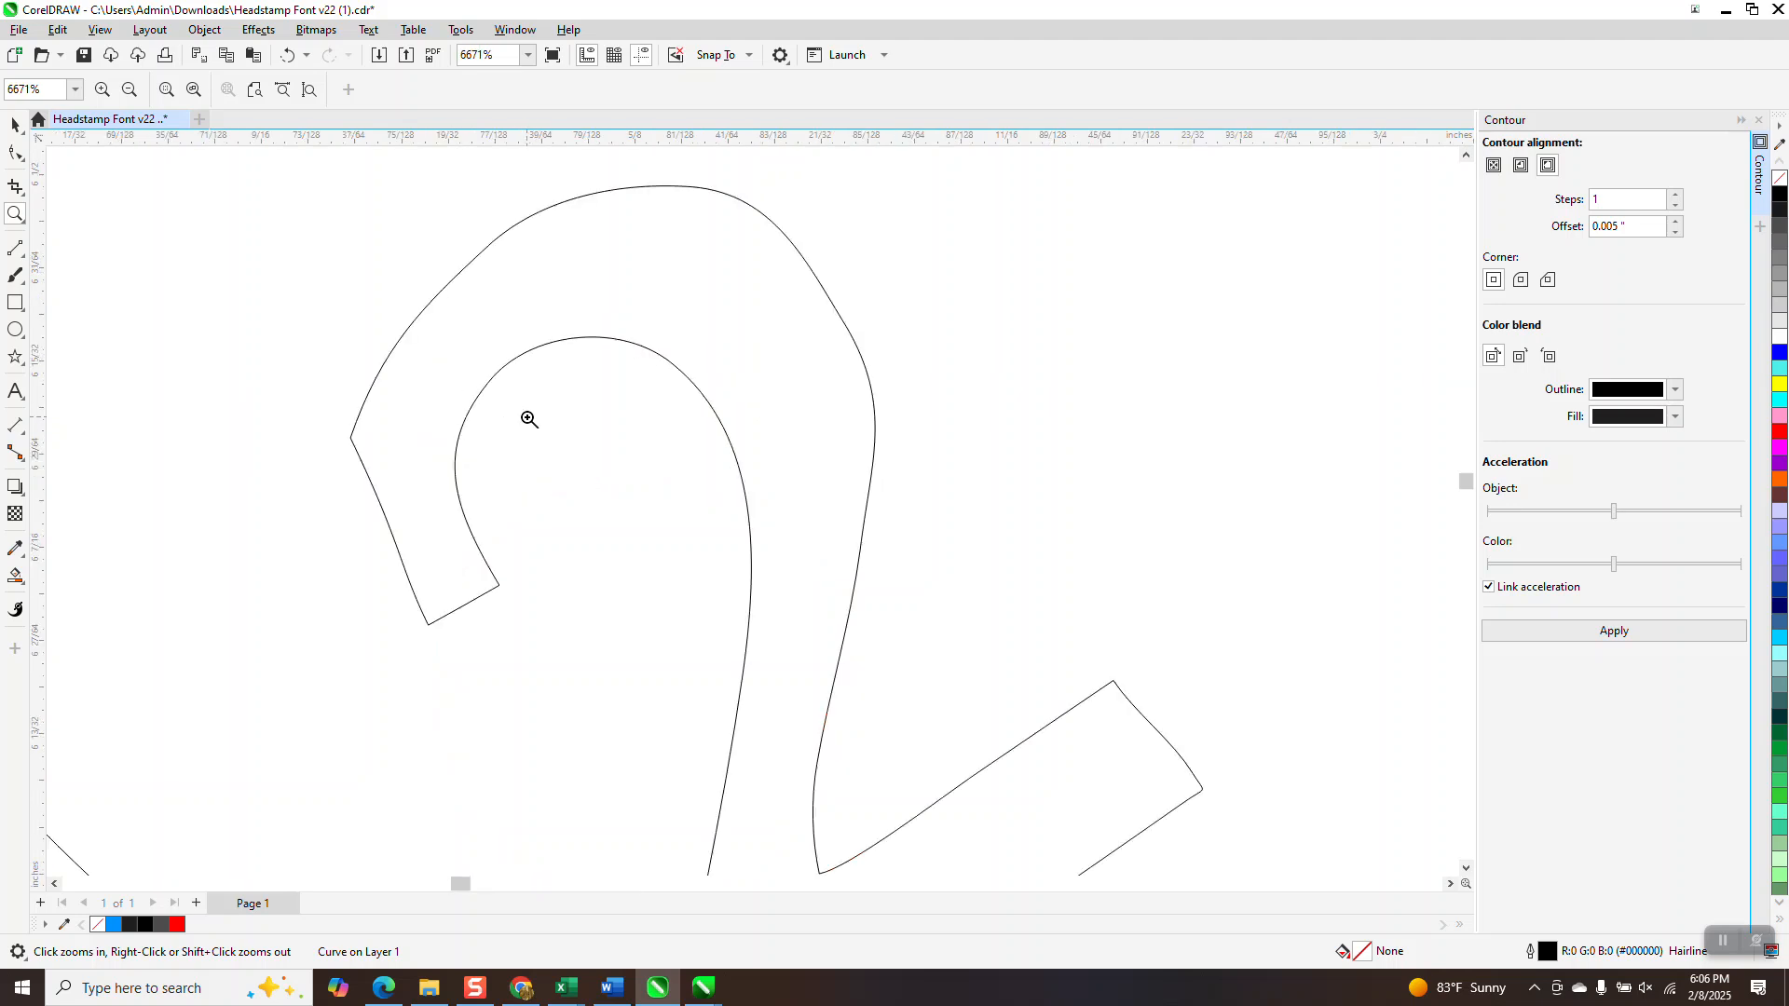
{"action": "left_click", "coordinate": [15, 153]}
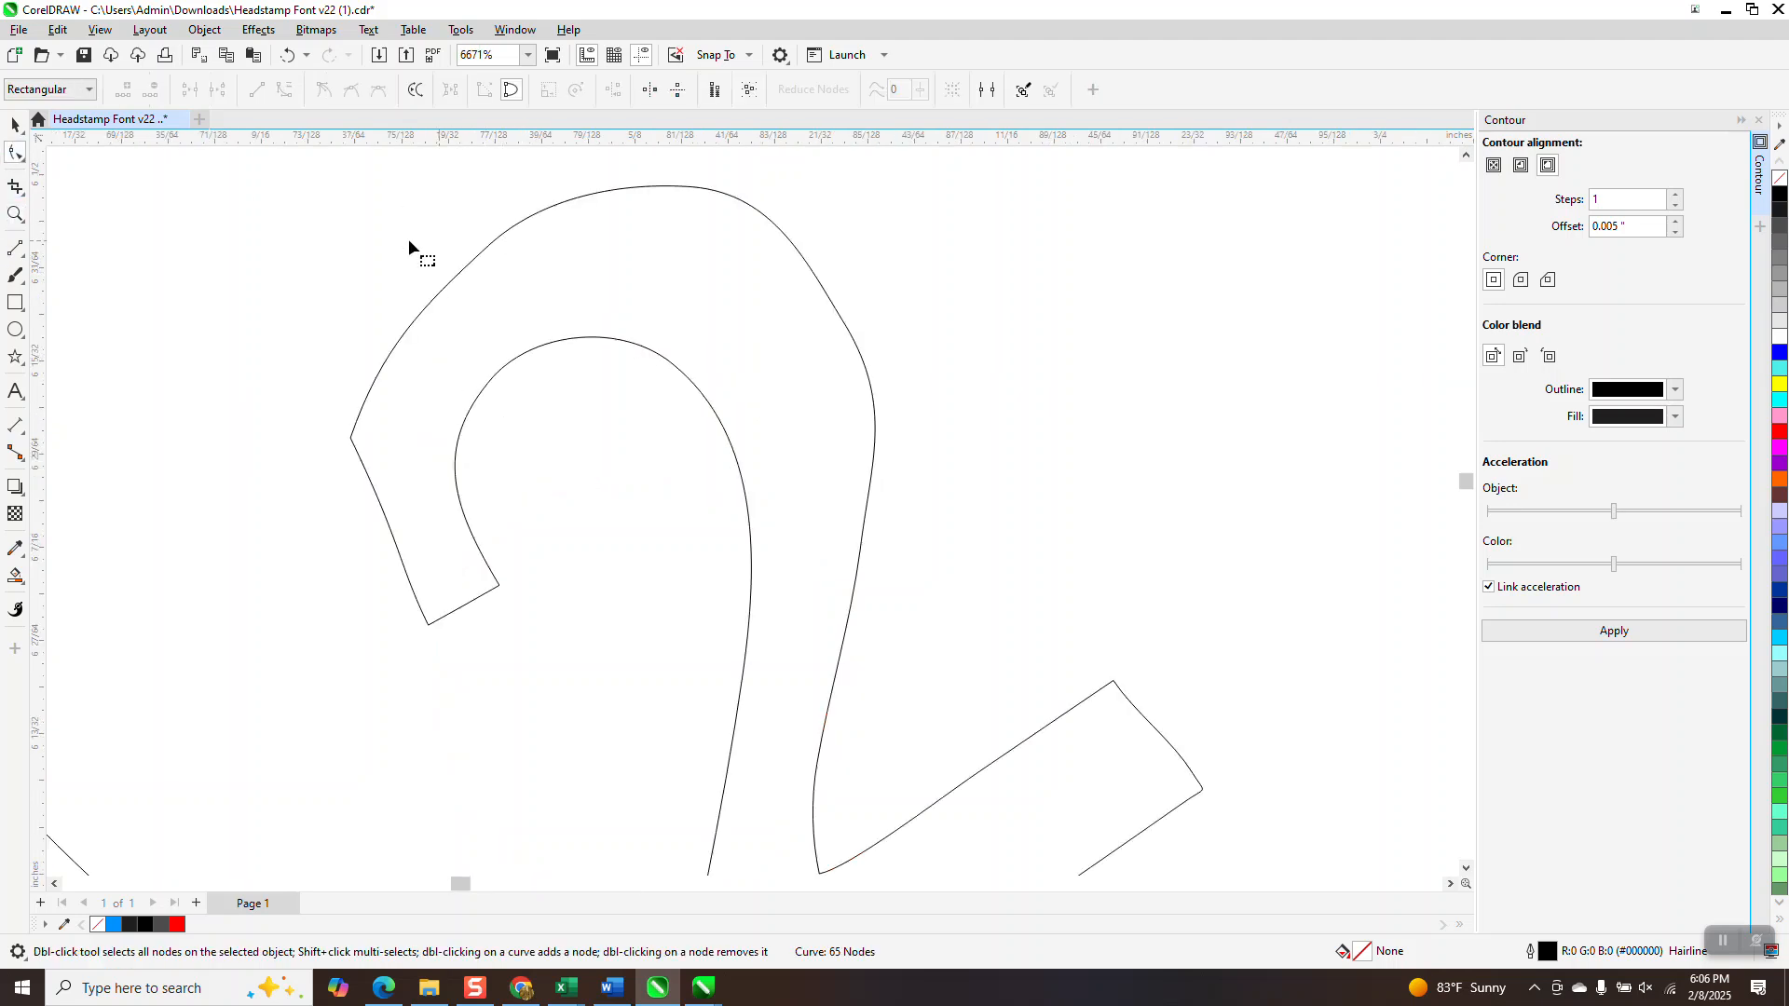
{"action": "left_click", "coordinate": [25, 163]}
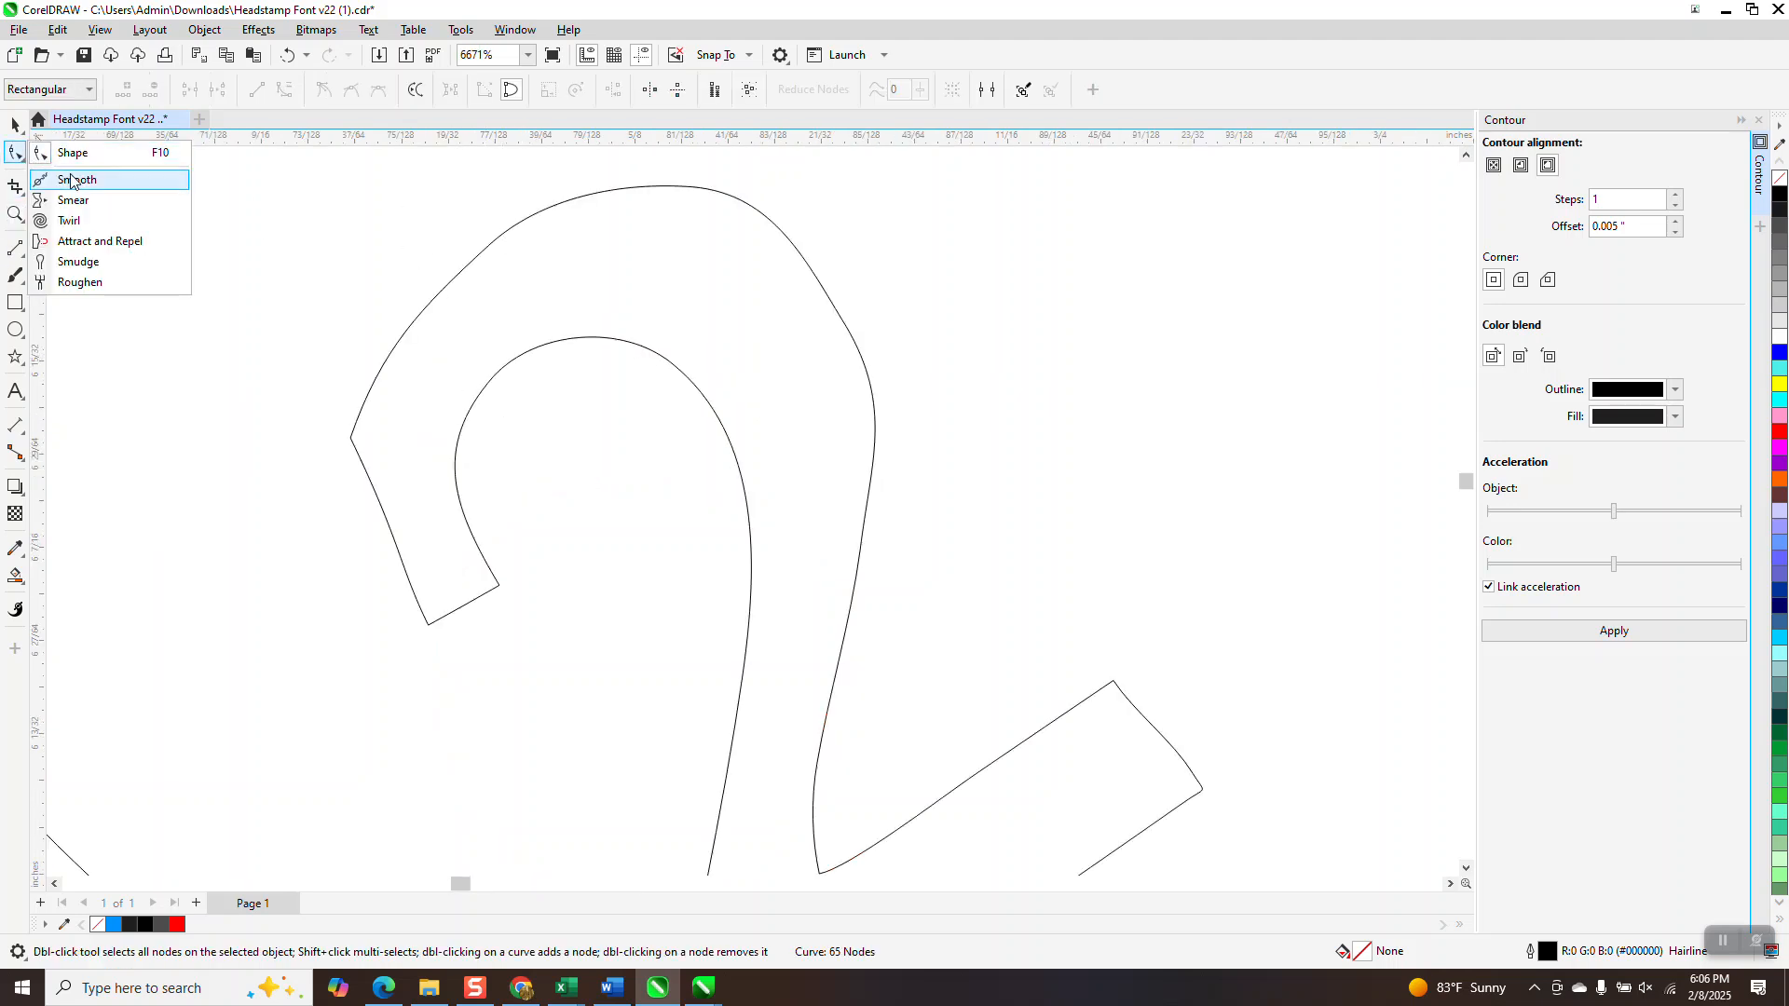
{"action": "left_click", "coordinate": [74, 175]}
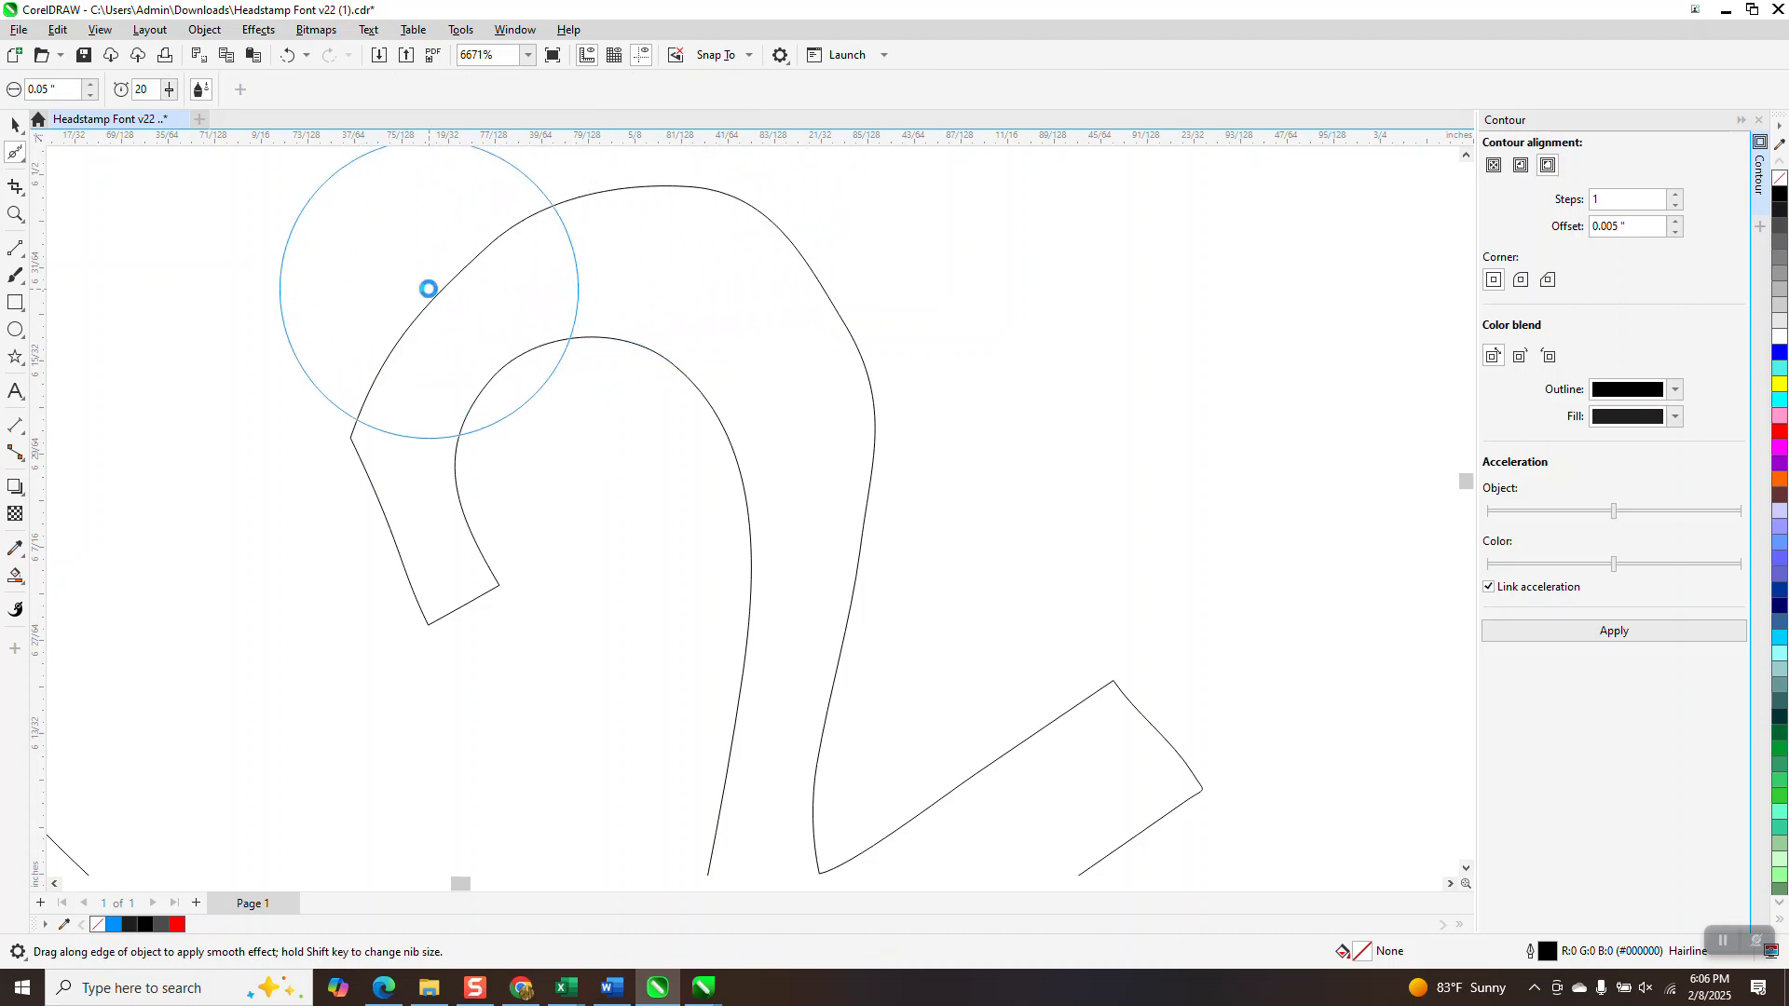
{"action": "mouse_move", "coordinate": [442, 290]}
{"action": "left_mouse_down"}
{"action": "mouse_move", "coordinate": [397, 337]}
{"action": "mouse_move", "coordinate": [552, 242]}
{"action": "mouse_move", "coordinate": [659, 213]}
{"action": "mouse_move", "coordinate": [830, 286]}
{"action": "mouse_move", "coordinate": [830, 383]}
{"action": "left_mouse_up"}
{"action": "scroll", "coordinate": [413, 394], "scroll_direction": "down", "scroll_amount": 3}
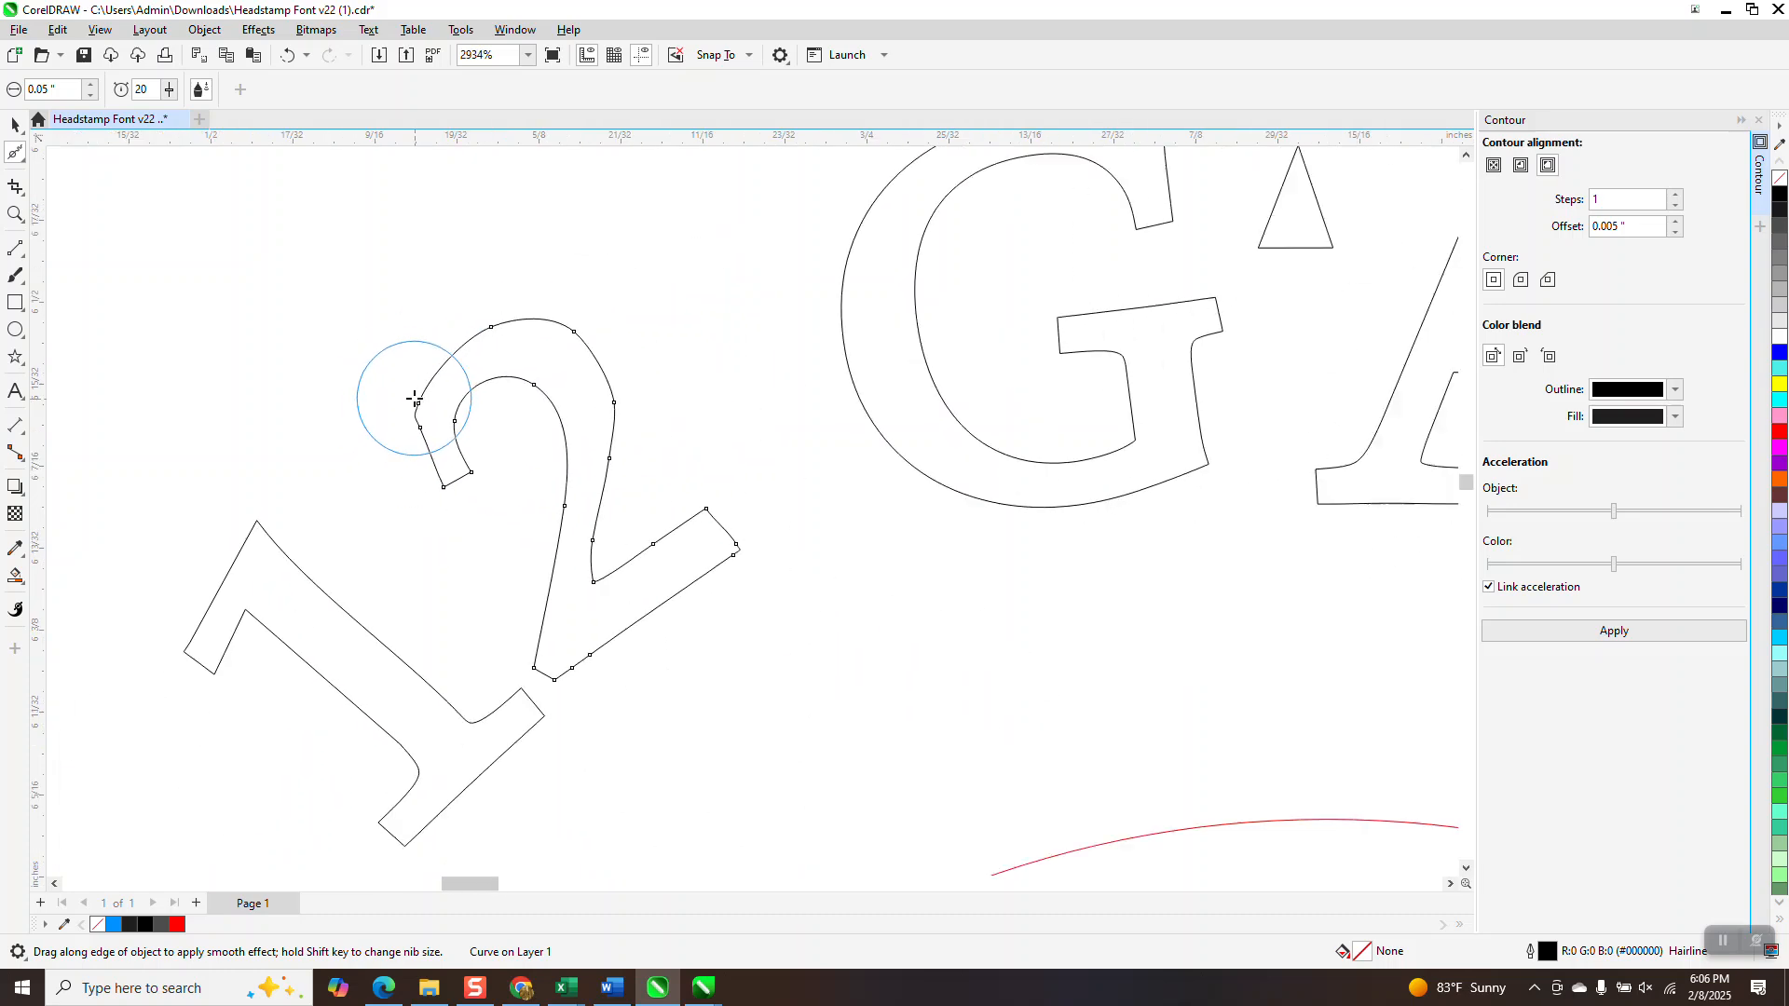
{"action": "scroll", "coordinate": [419, 386], "scroll_direction": "down", "scroll_amount": 3}
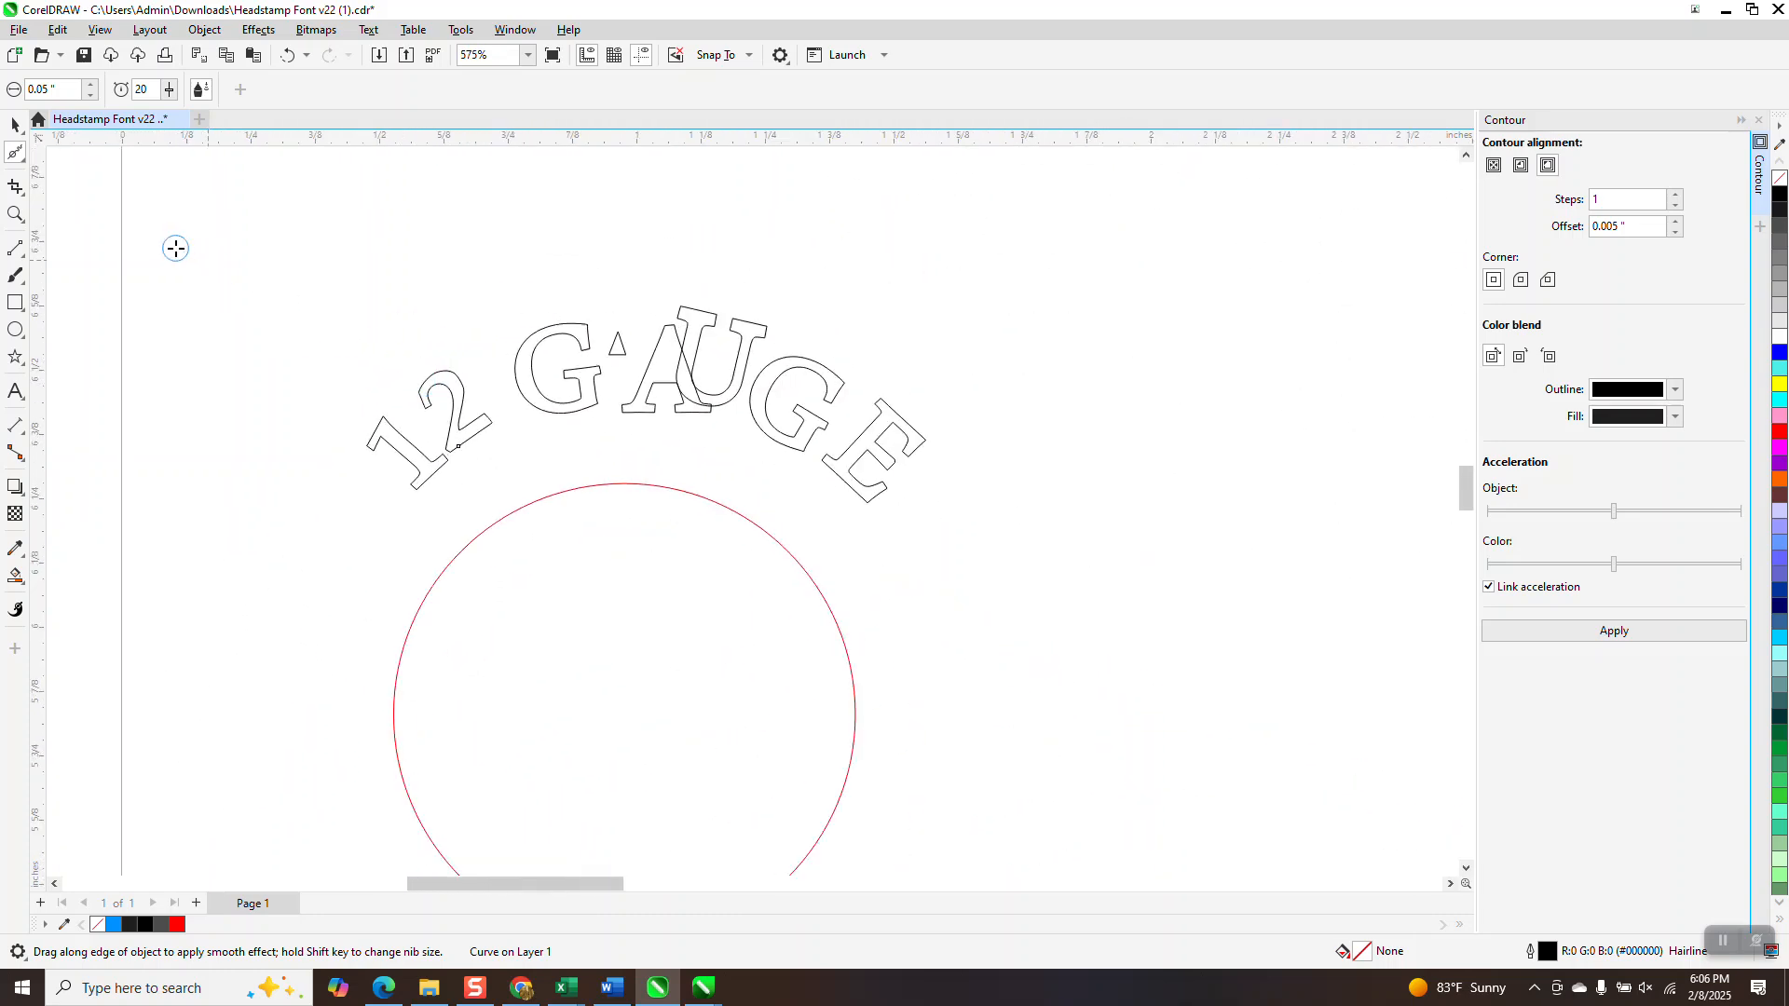
{"action": "scroll", "coordinate": [751, 379], "scroll_direction": "down", "scroll_amount": 3}
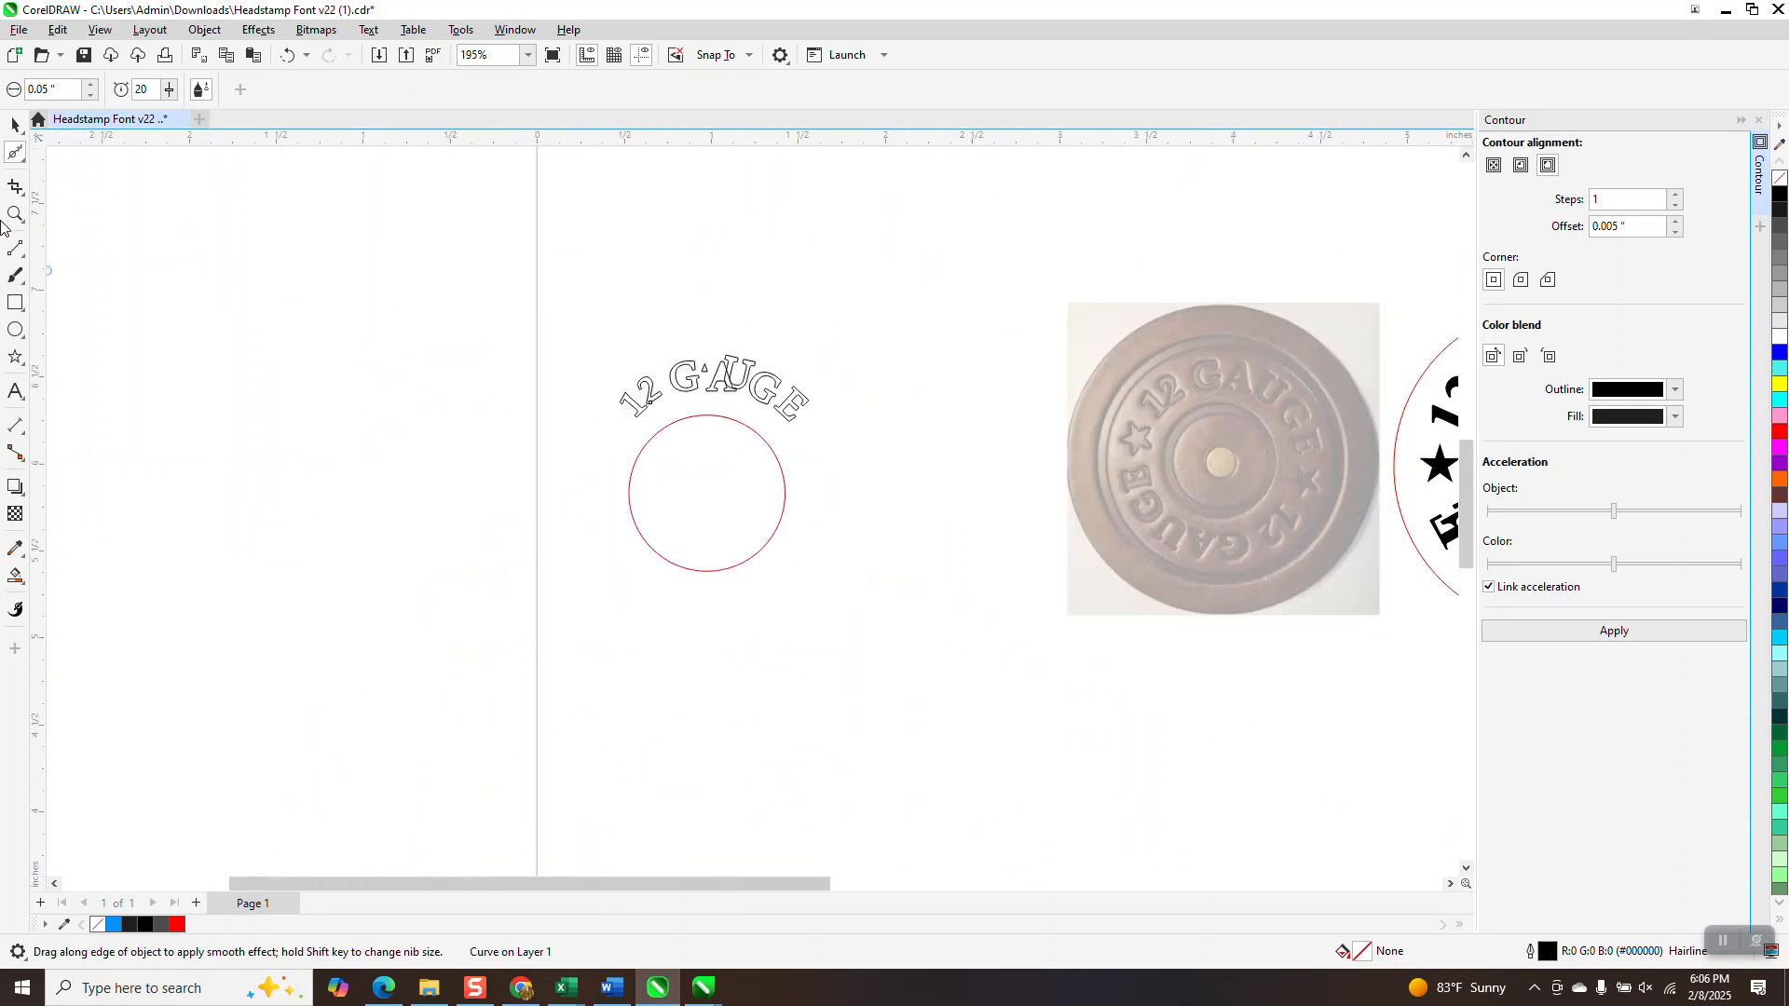
Step: Examine the G's crossbar and serif shape in the coaster photo against the black headstamp lettering
{"action": "left_click", "coordinate": [15, 214]}
{"action": "scroll", "coordinate": [820, 390], "scroll_direction": "down", "scroll_amount": 2}
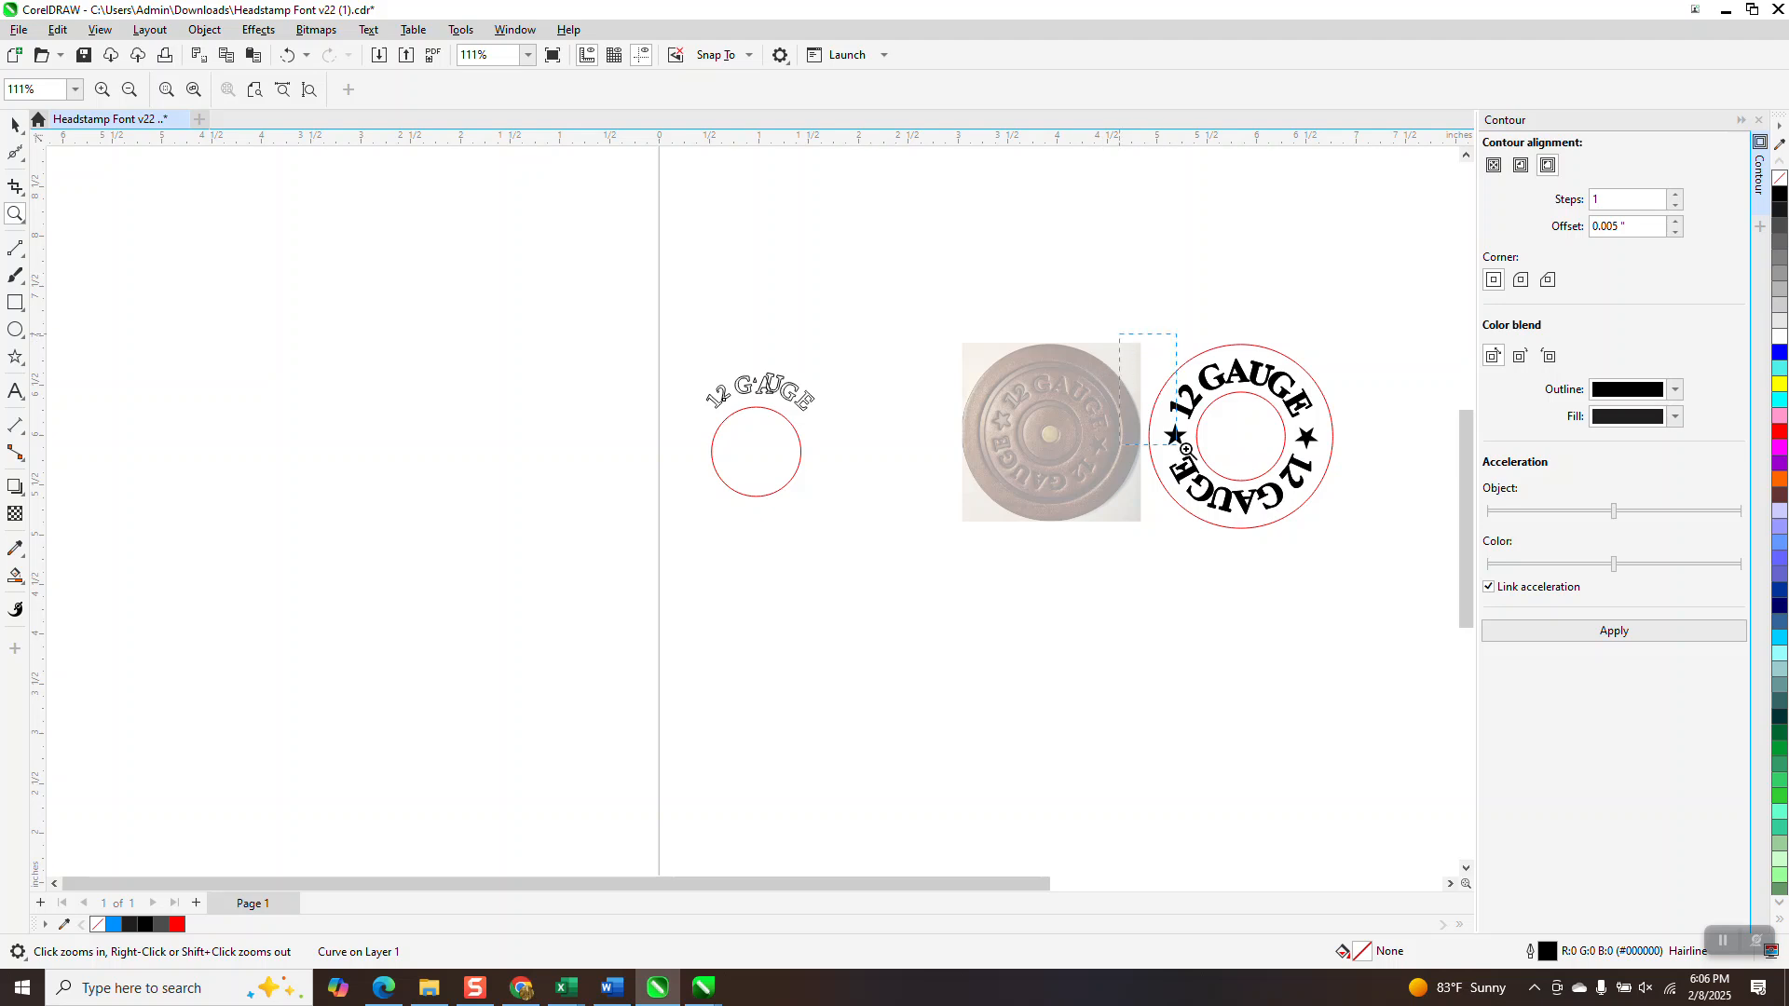
{"action": "left_click_drag", "start_coordinate": [1185, 449], "coordinate": [1407, 557]}
{"action": "scroll", "coordinate": [1414, 534], "scroll_direction": "down", "scroll_amount": 1}
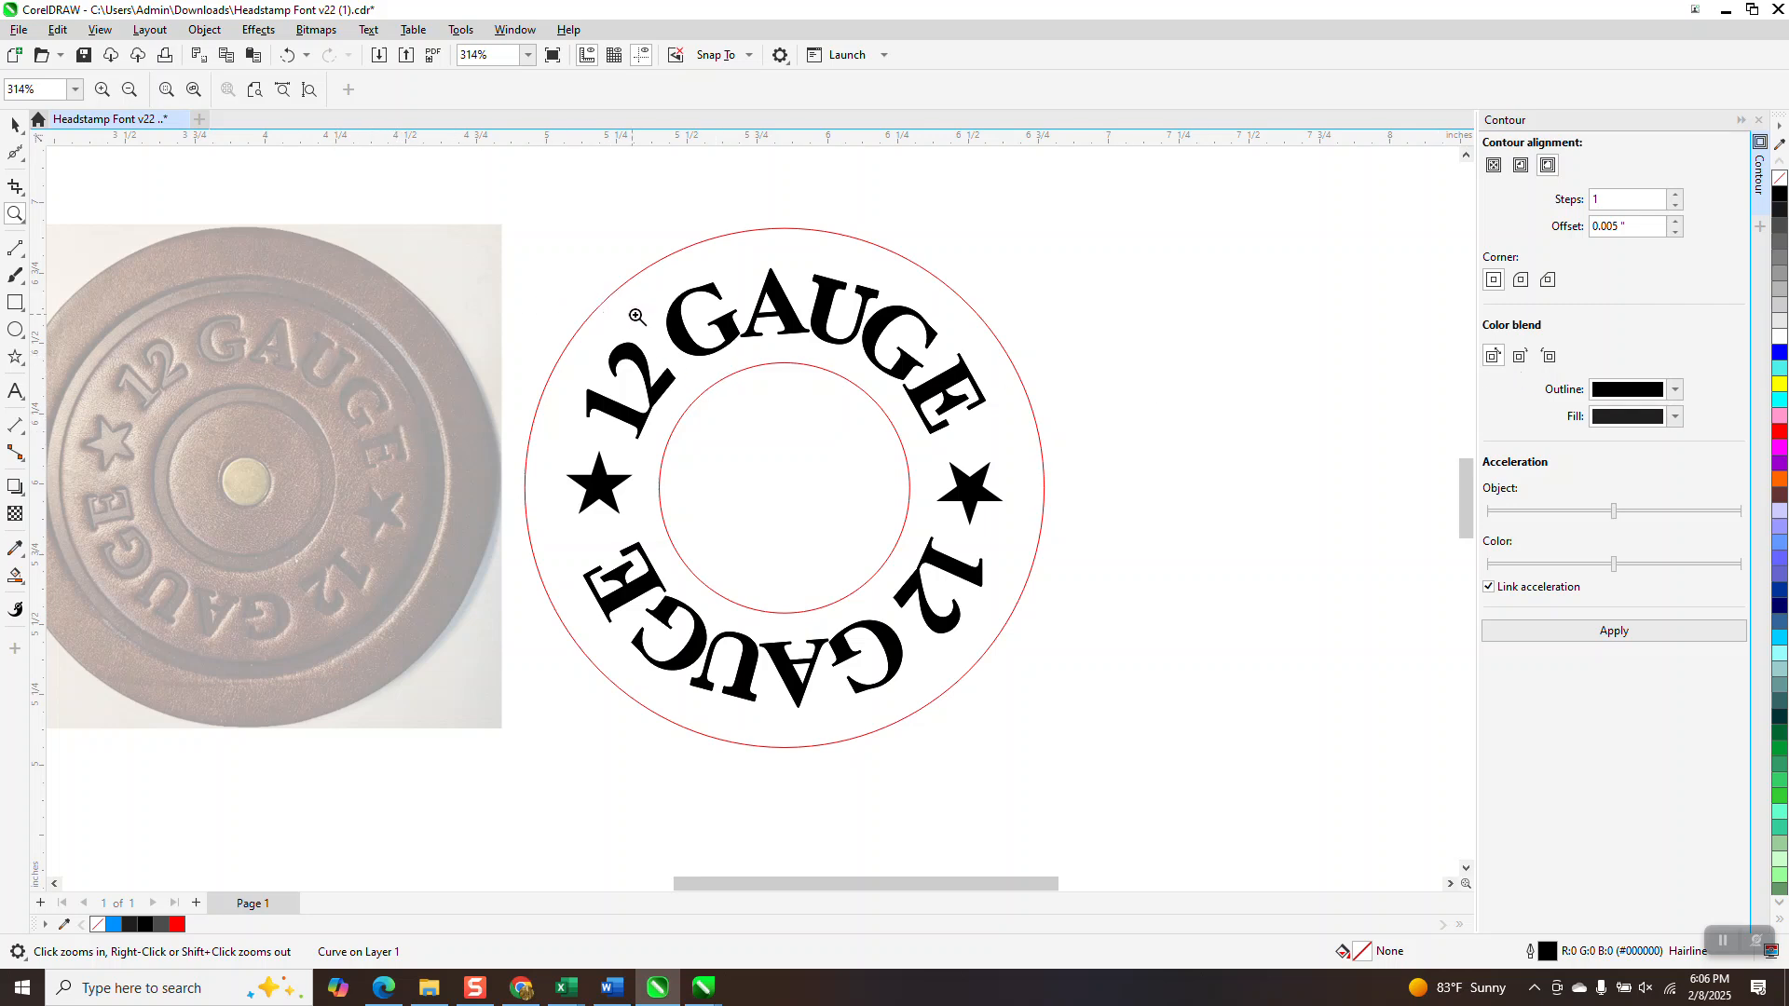
{"action": "left_click_drag", "start_coordinate": [184, 310], "coordinate": [388, 395]}
{"action": "right_click", "coordinate": [389, 387]}
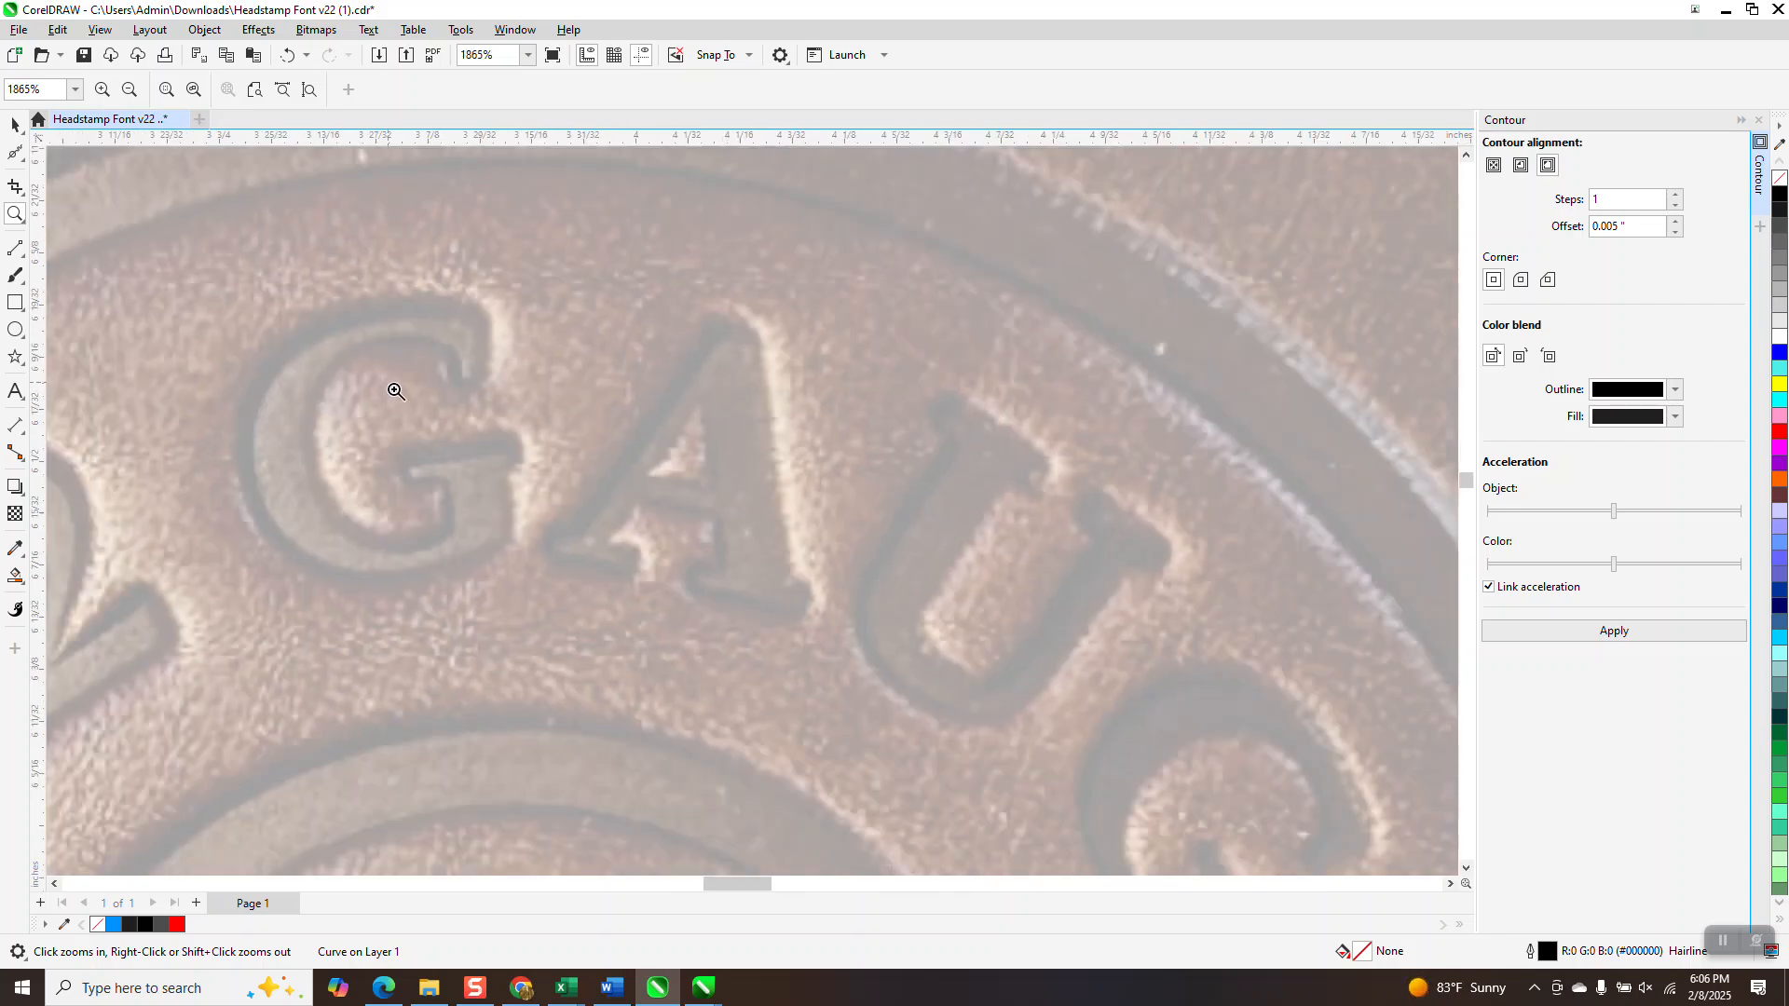
{"action": "left_click_drag", "start_coordinate": [567, 503], "coordinate": [566, 492]}
{"action": "right_click", "coordinate": [491, 431]}
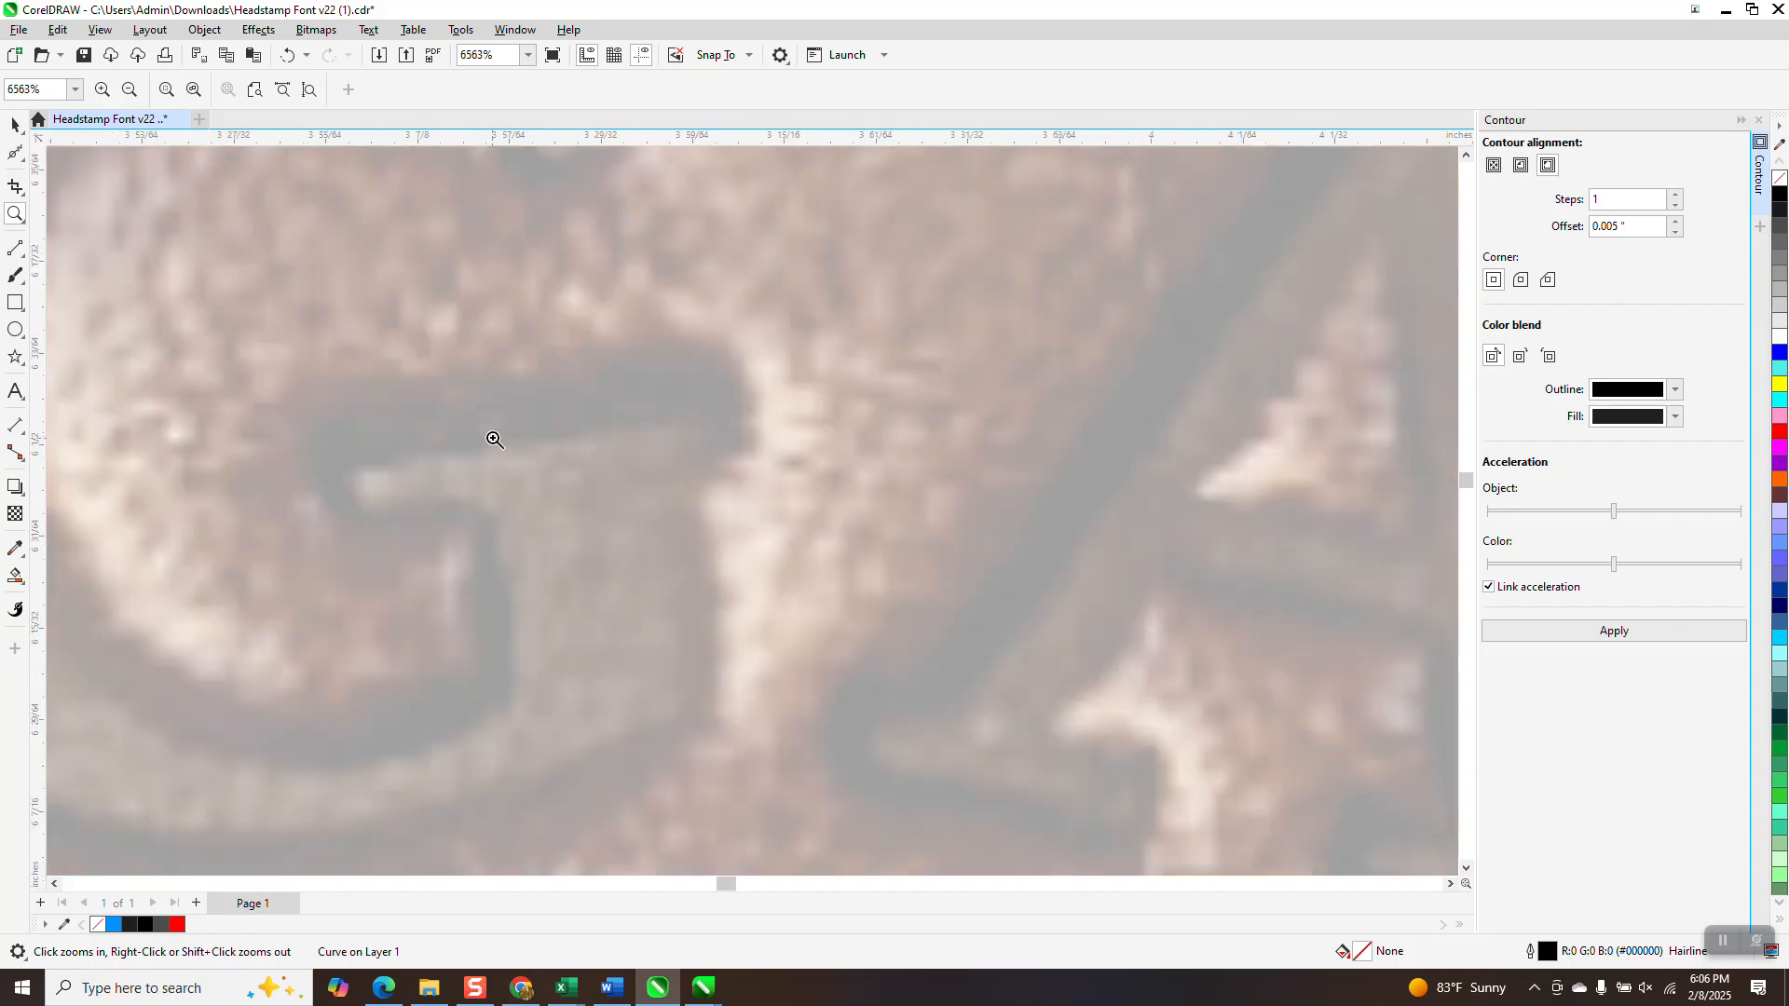
{"action": "right_click", "coordinate": [490, 429]}
{"action": "right_click", "coordinate": [386, 461]}
{"action": "right_click", "coordinate": [385, 451]}
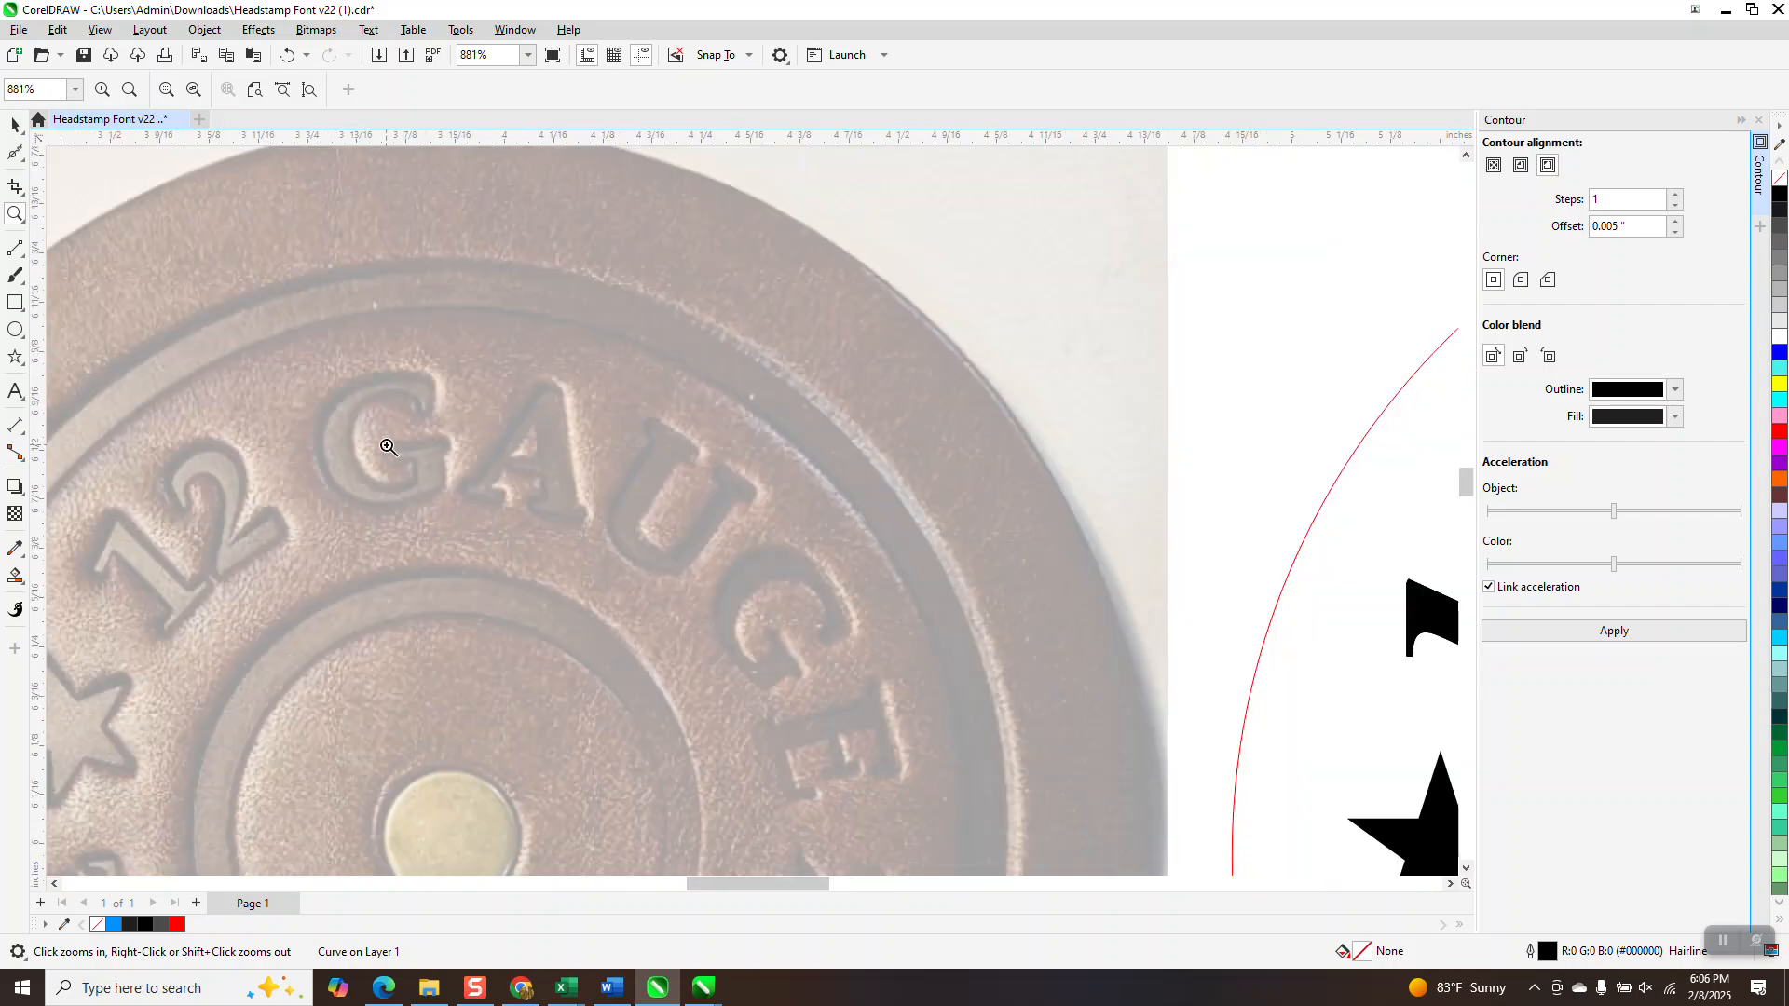
{"action": "right_click", "coordinate": [394, 442]}
Step: Ungroup the black upper 12 GAUGE lettering into separate letters
{"action": "left_click_drag", "start_coordinate": [883, 405], "coordinate": [959, 459]}
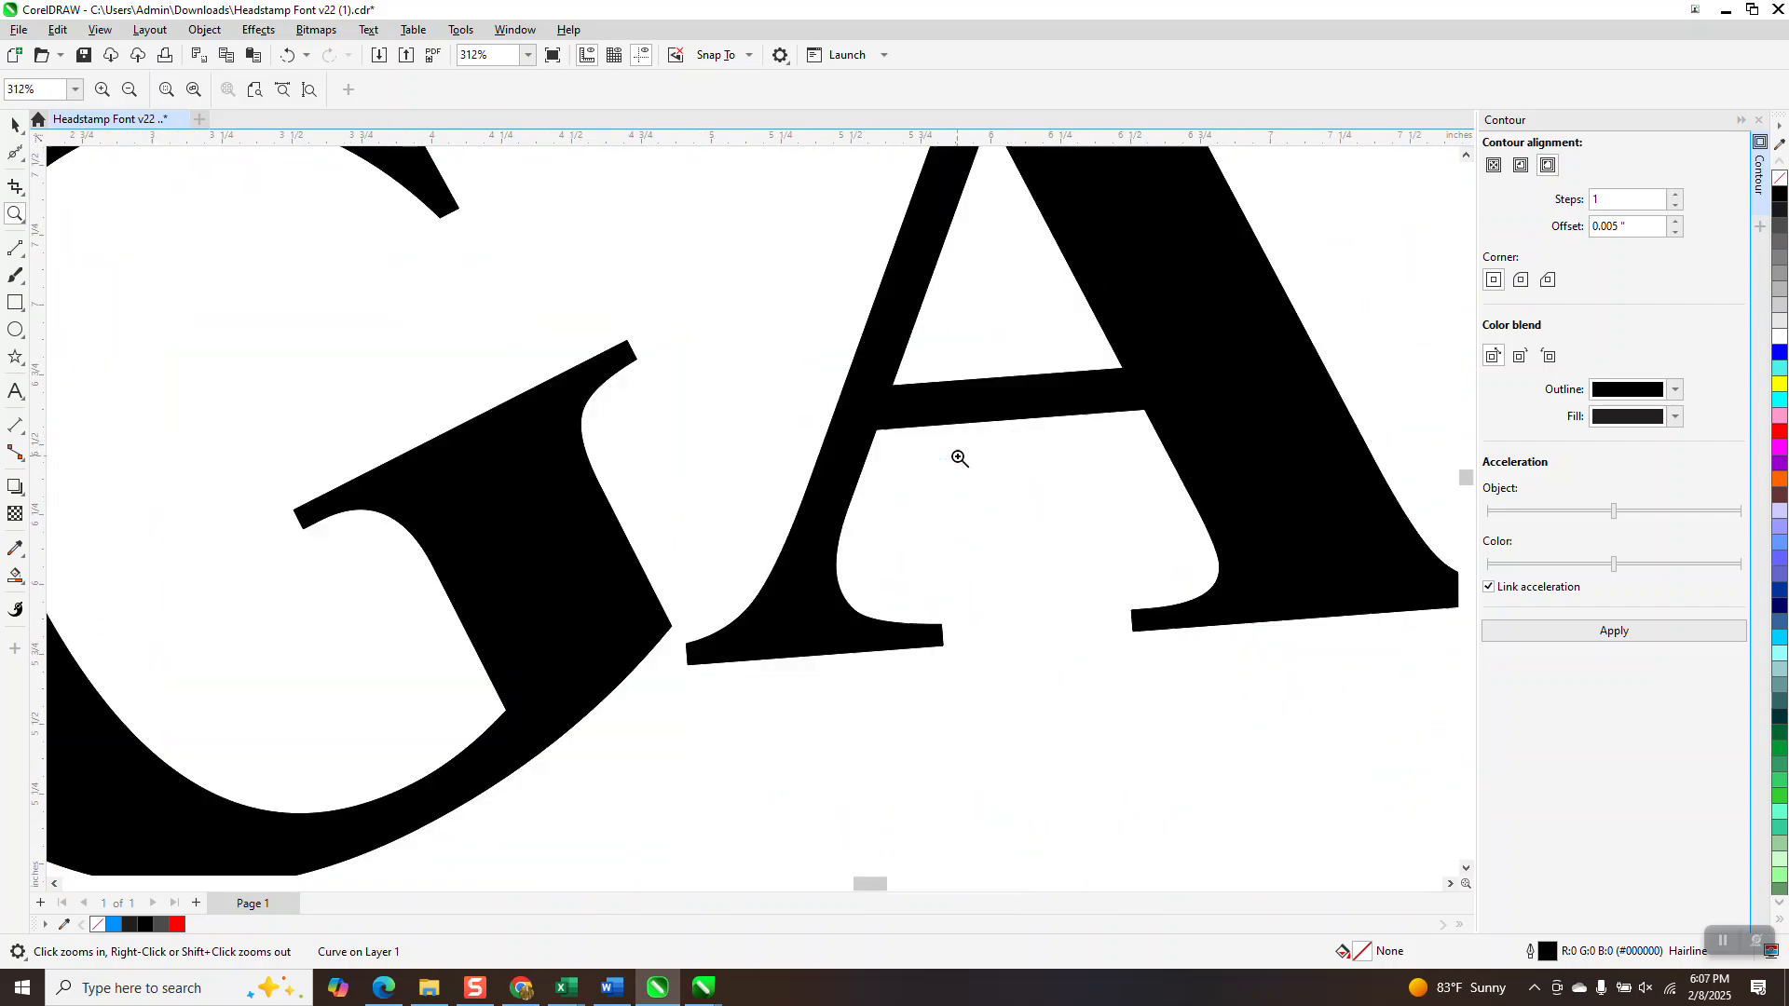
{"action": "left_click", "coordinate": [14, 129]}
{"action": "left_click", "coordinate": [469, 456]}
{"action": "left_click", "coordinate": [205, 29]}
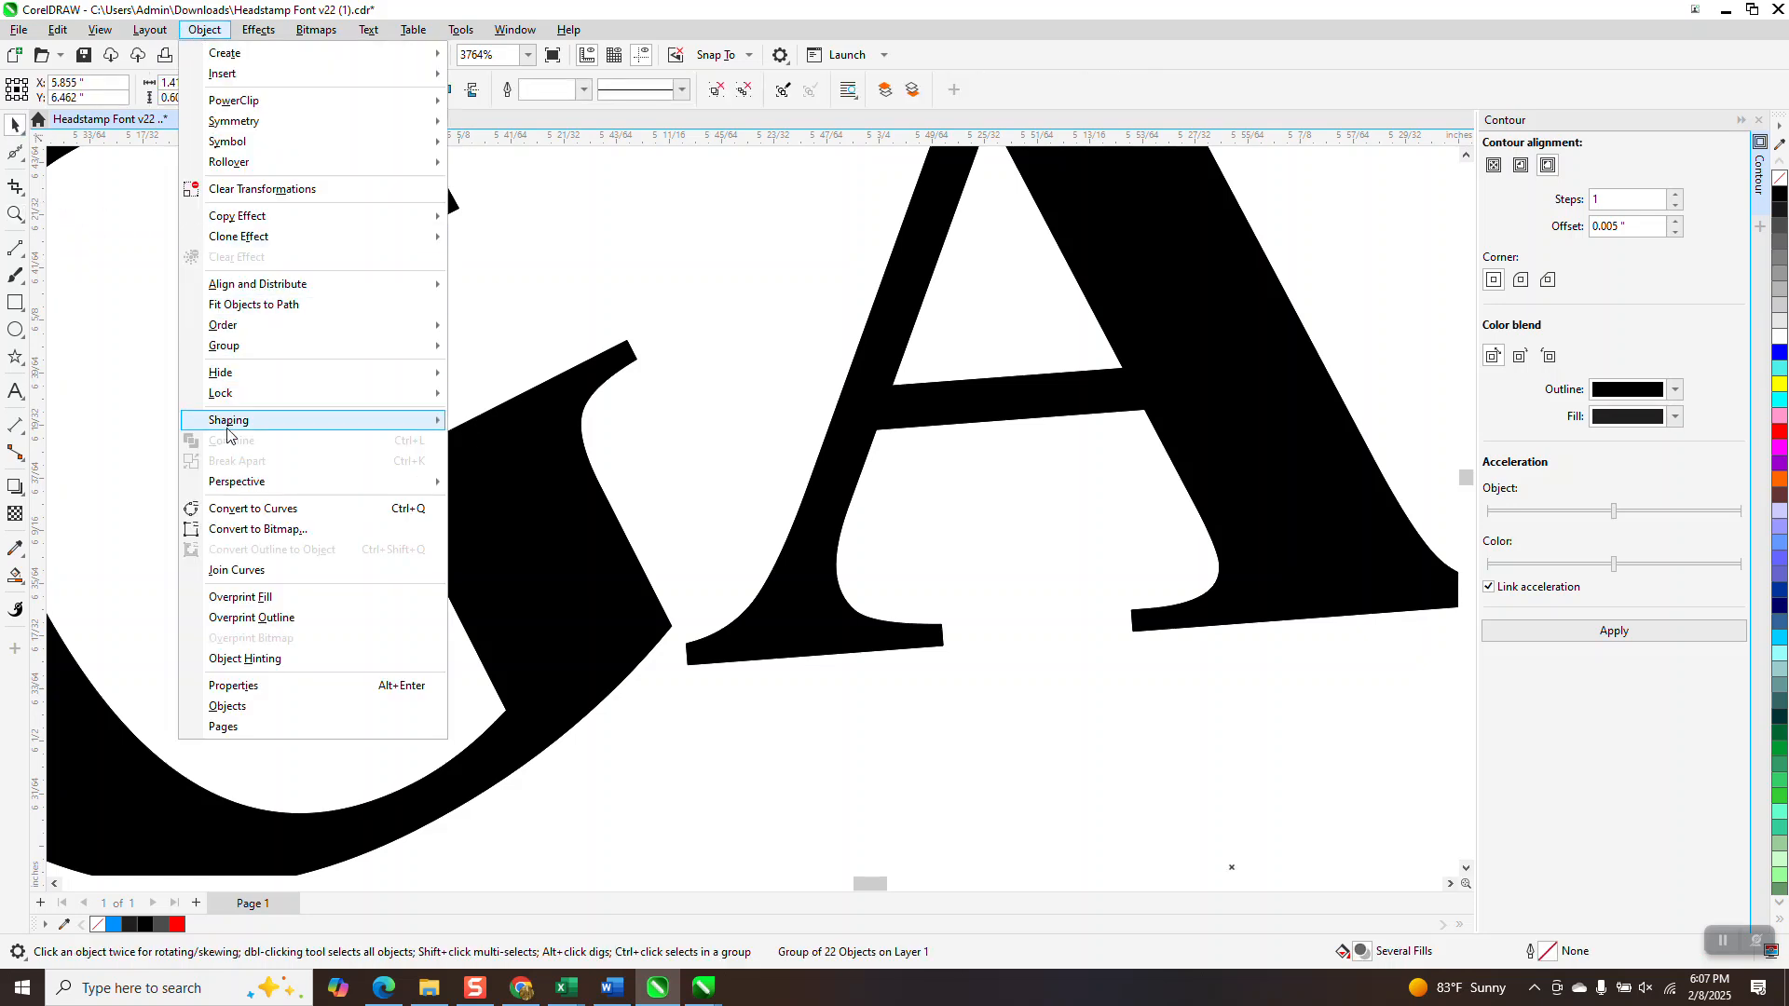
{"action": "mouse_move", "coordinate": [245, 347]}
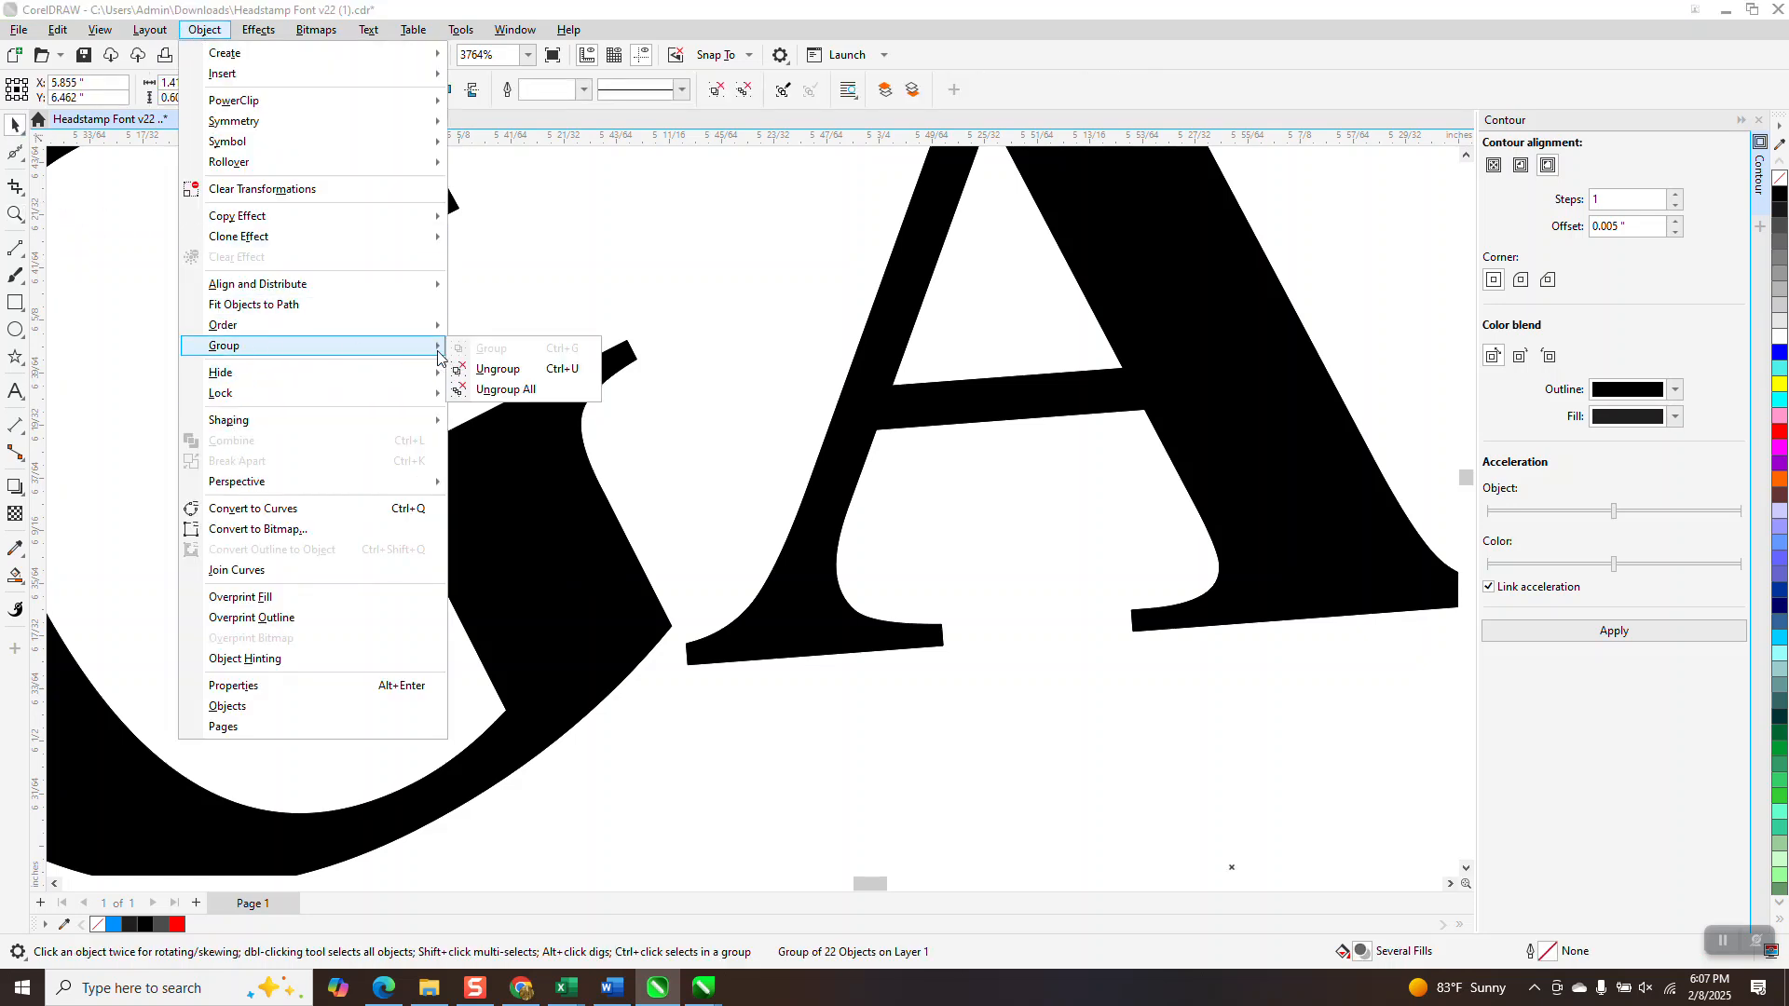
{"action": "left_click", "coordinate": [497, 370]}
{"action": "scroll", "coordinate": [800, 427], "scroll_direction": "down", "scroll_amount": 1}
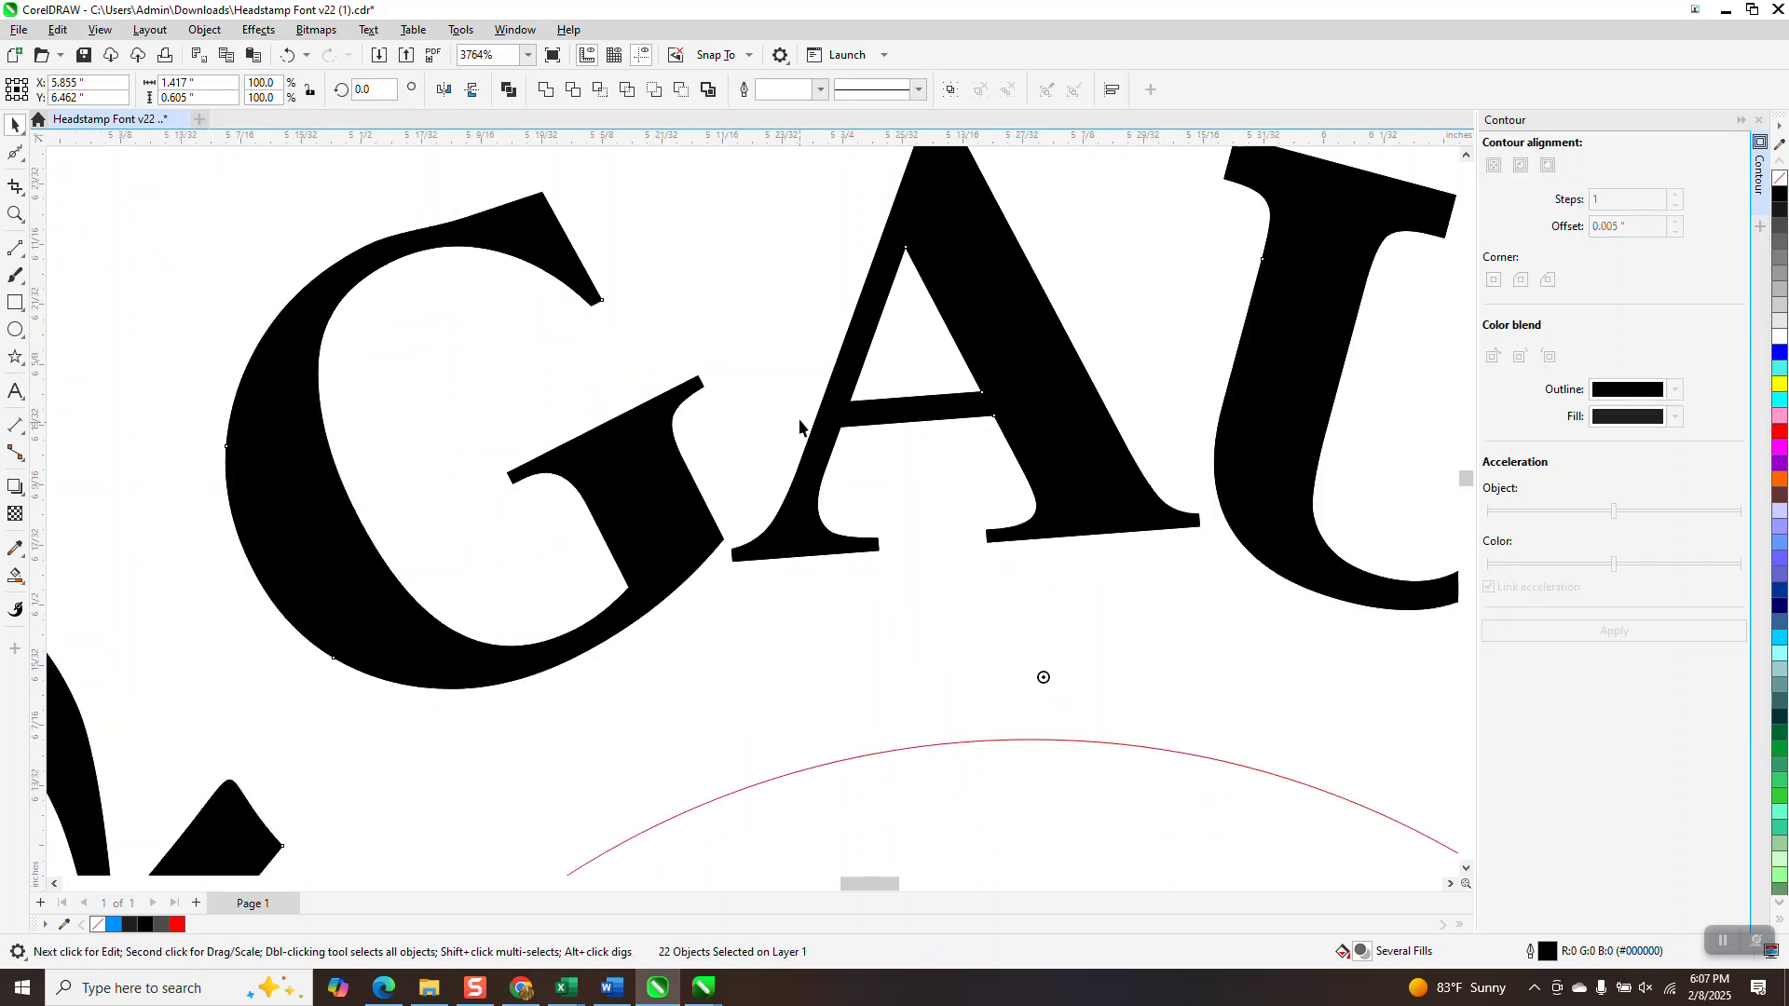
{"action": "scroll", "coordinate": [800, 427], "scroll_direction": "down", "scroll_amount": 2}
Step: Remove the black fill from the first G of the upper 12 GAUGE text
{"action": "left_click", "coordinate": [397, 160]}
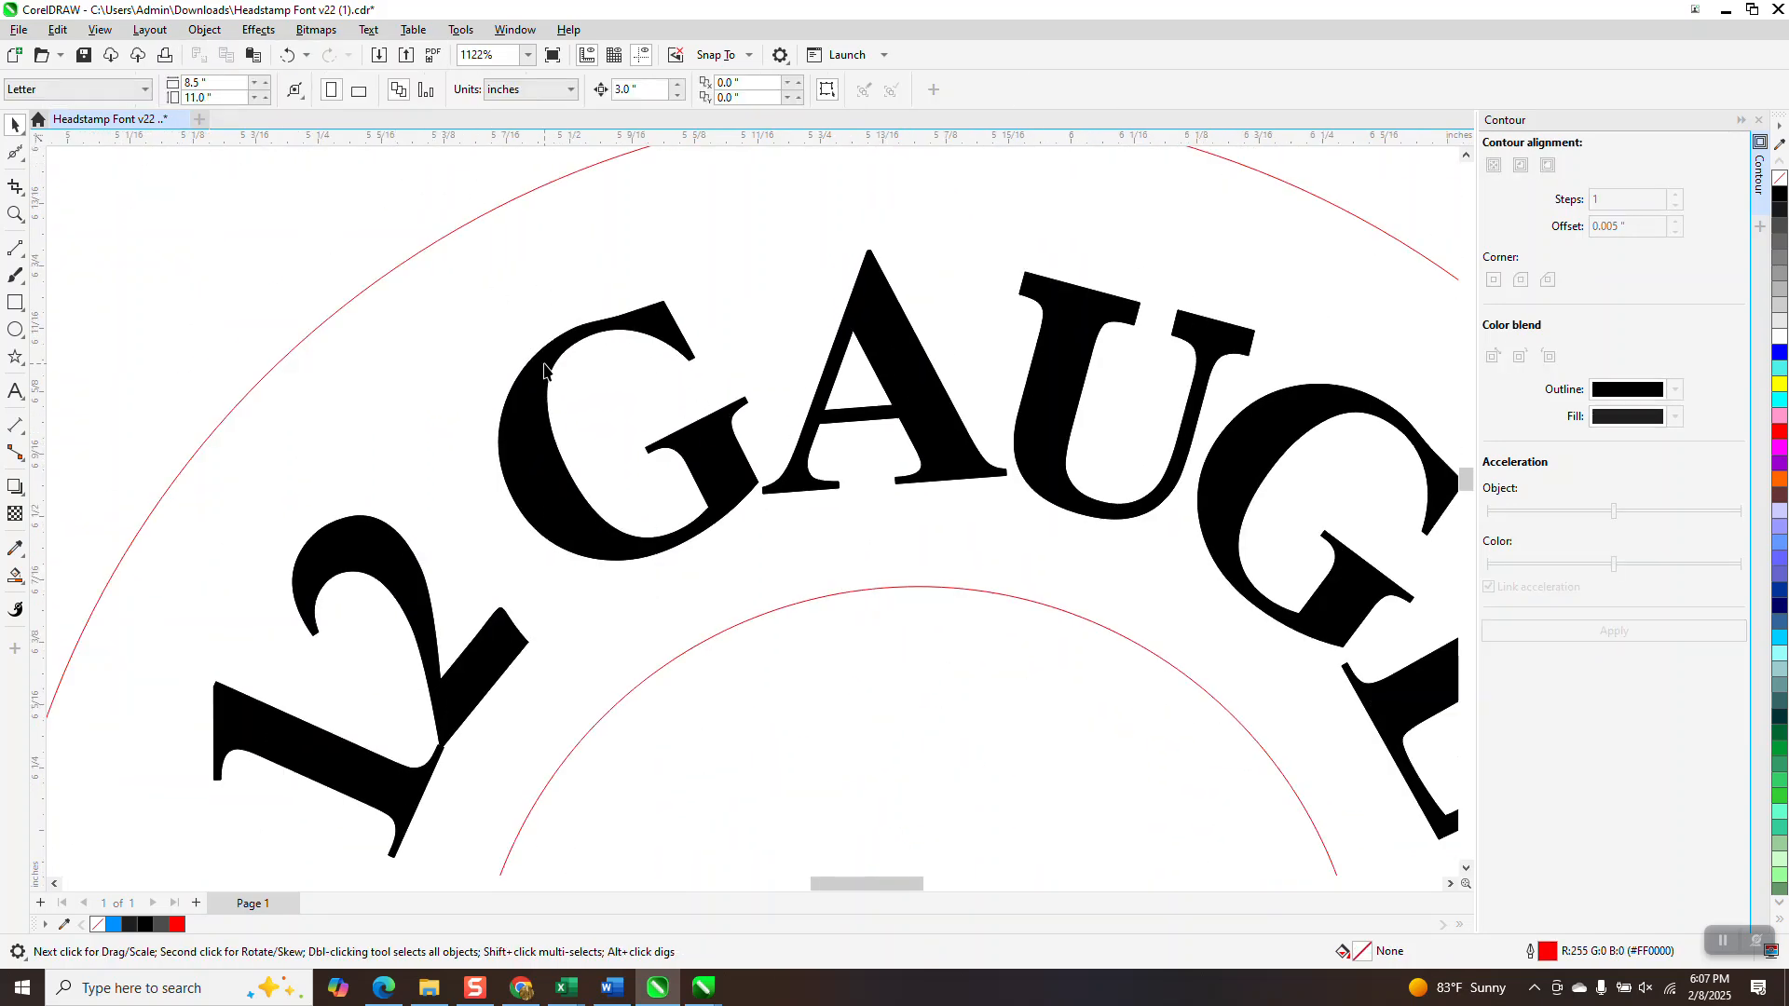
{"action": "left_click", "coordinate": [545, 371]}
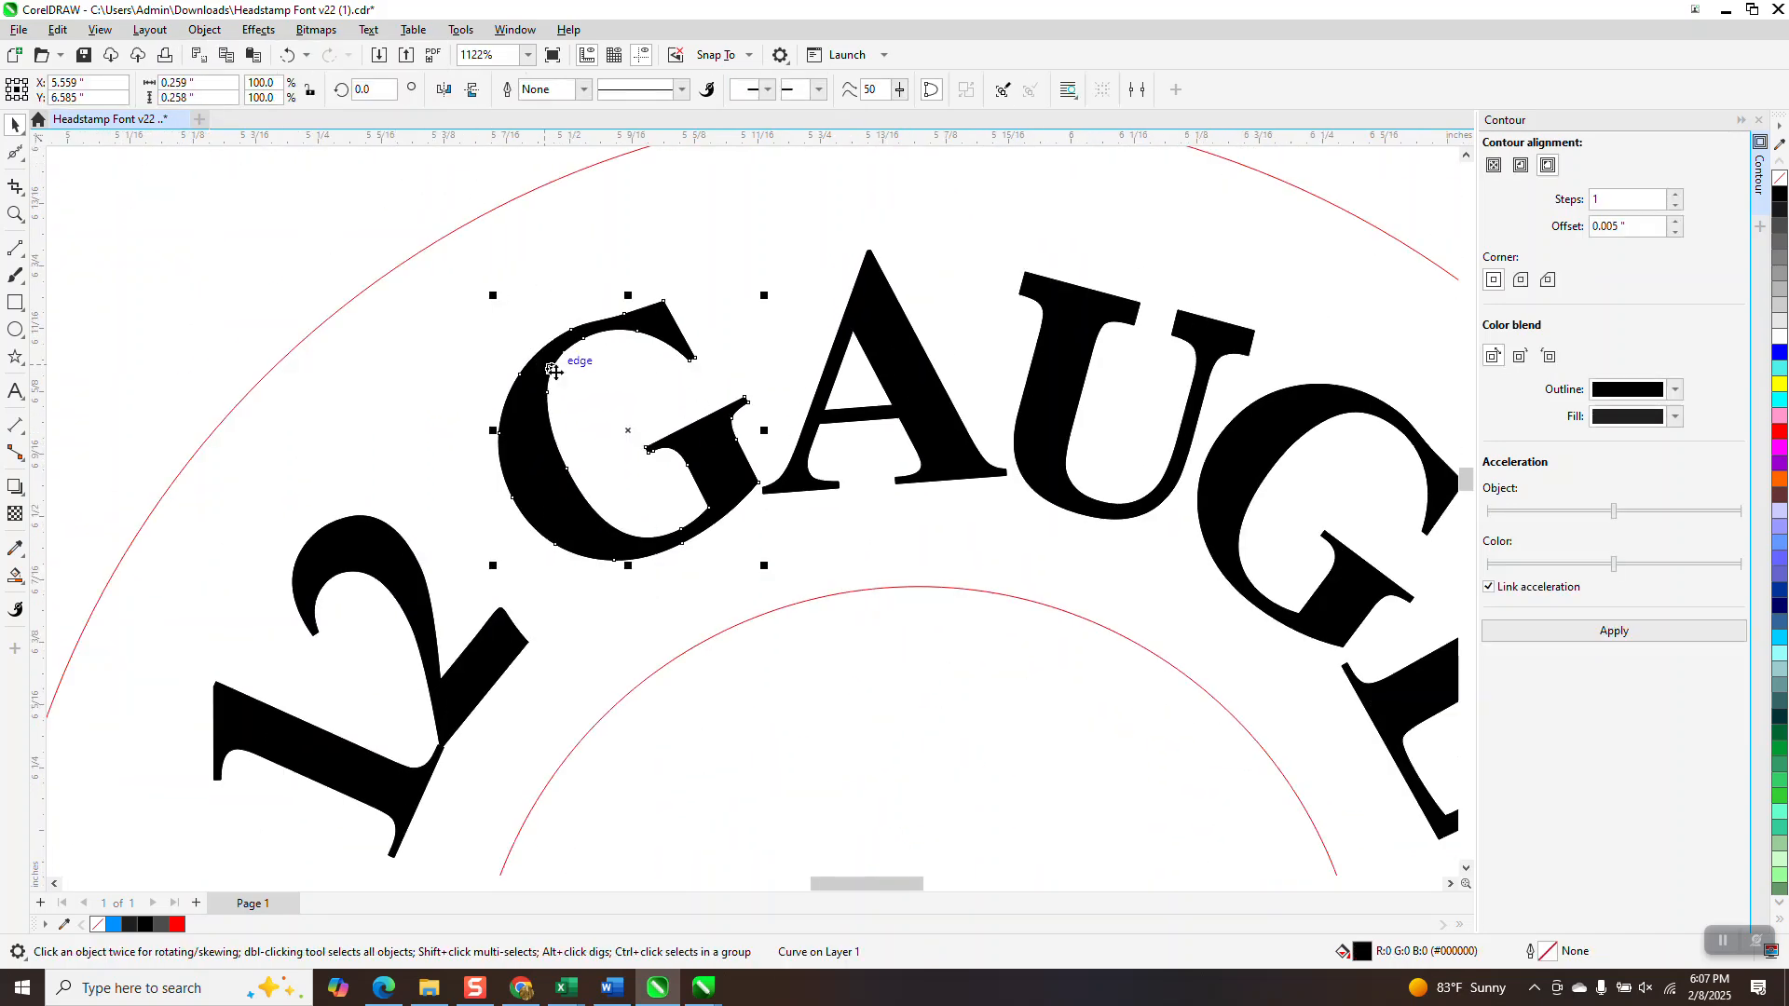
{"action": "left_click", "coordinate": [1779, 181]}
{"action": "scroll", "coordinate": [745, 424], "scroll_direction": "down", "scroll_amount": 1}
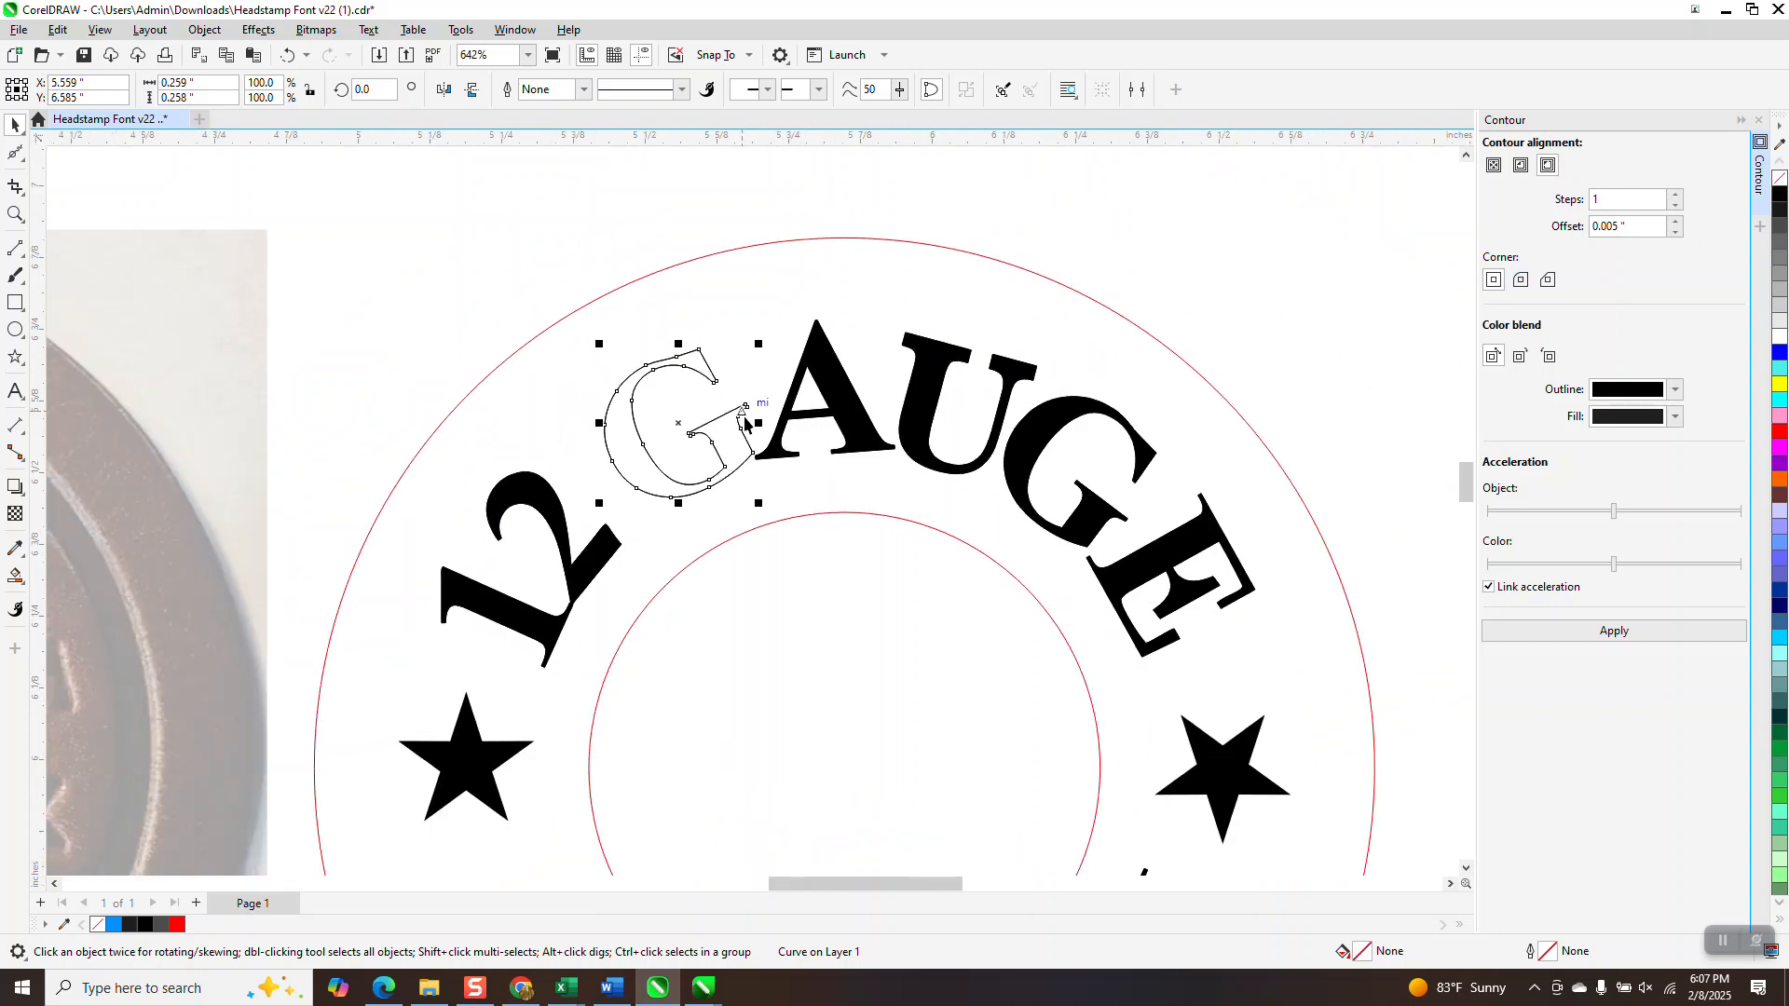
Step: Inspect the first G's crossbar thickness in the coaster photo
{"action": "scroll", "coordinate": [746, 424], "scroll_direction": "down", "scroll_amount": 2}
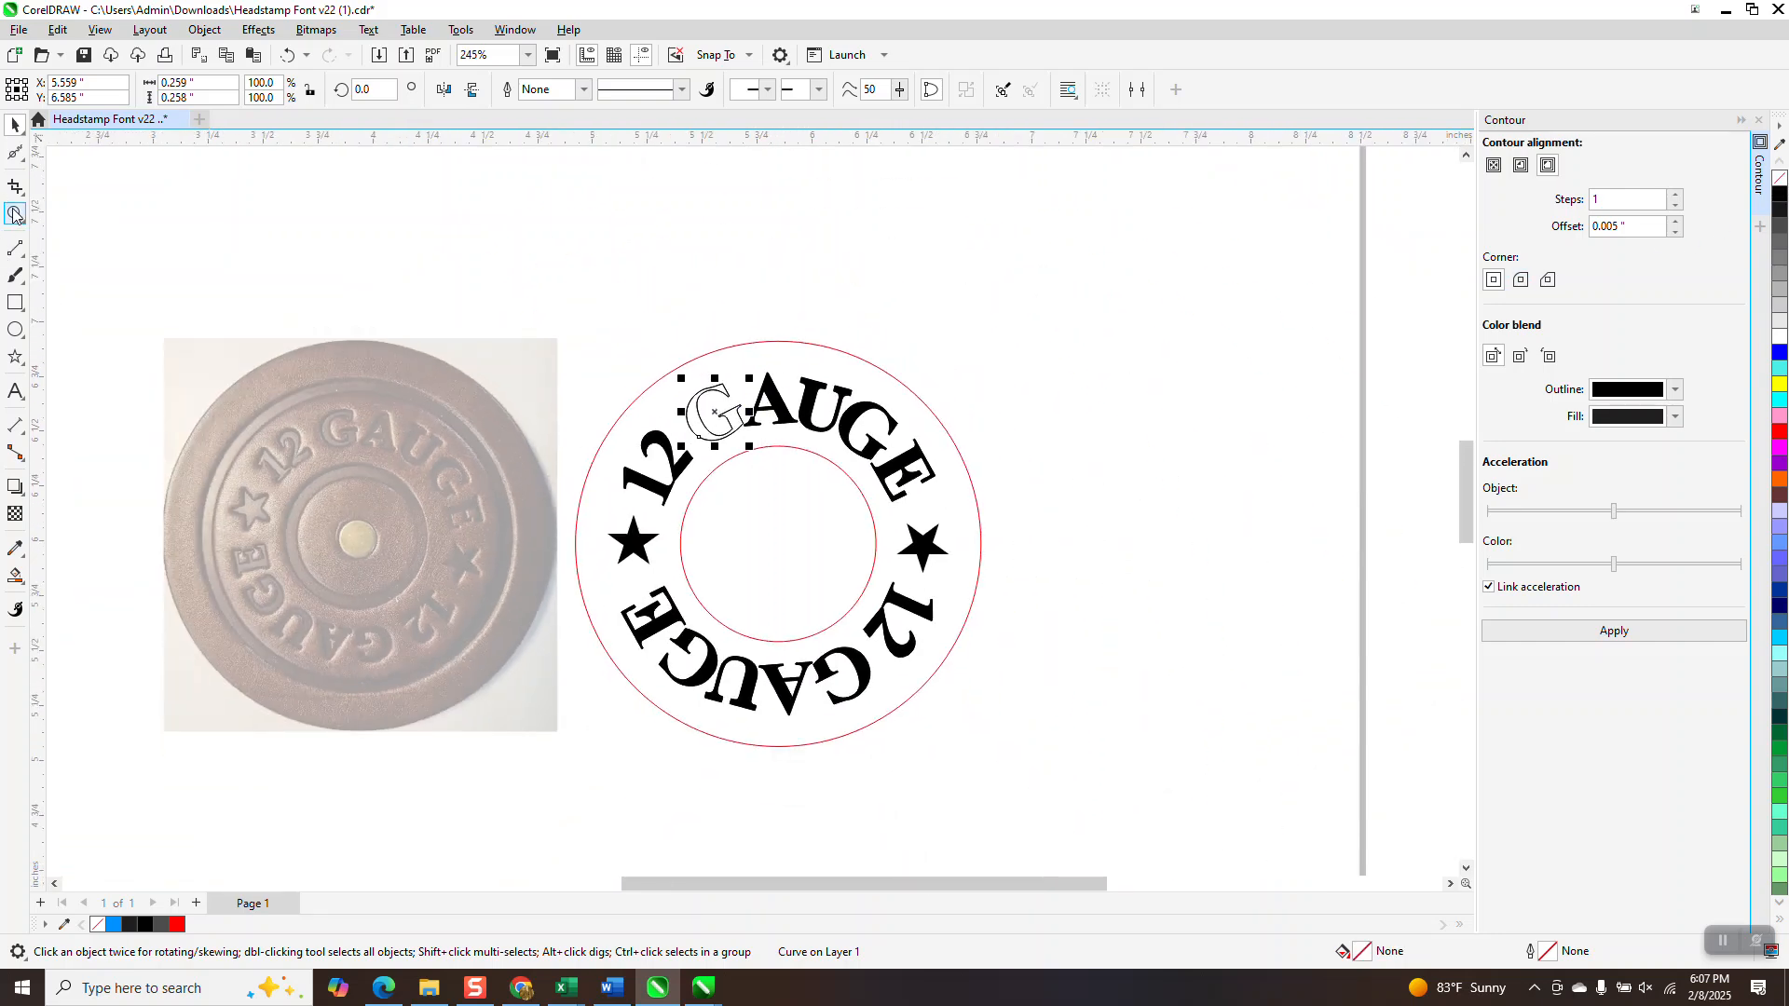
{"action": "left_click", "coordinate": [14, 215]}
{"action": "left_click_drag", "start_coordinate": [414, 472], "coordinate": [417, 472]}
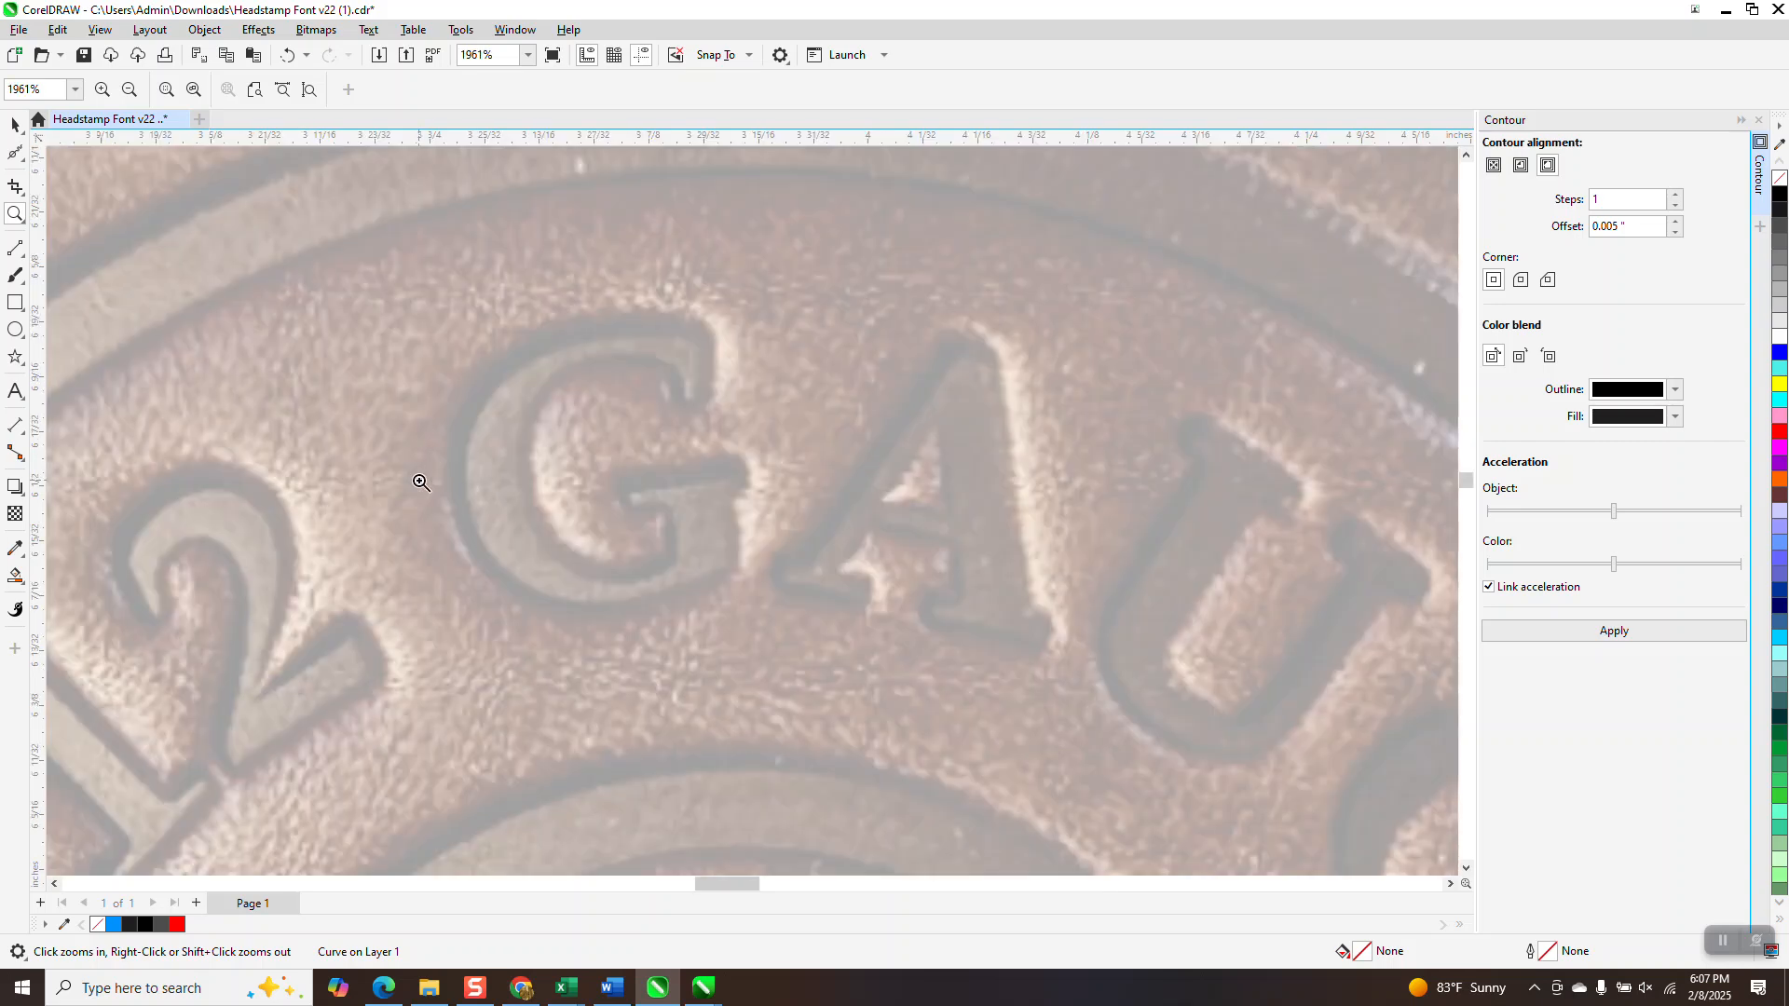
{"action": "scroll", "coordinate": [131, 342], "scroll_direction": "down", "scroll_amount": 5}
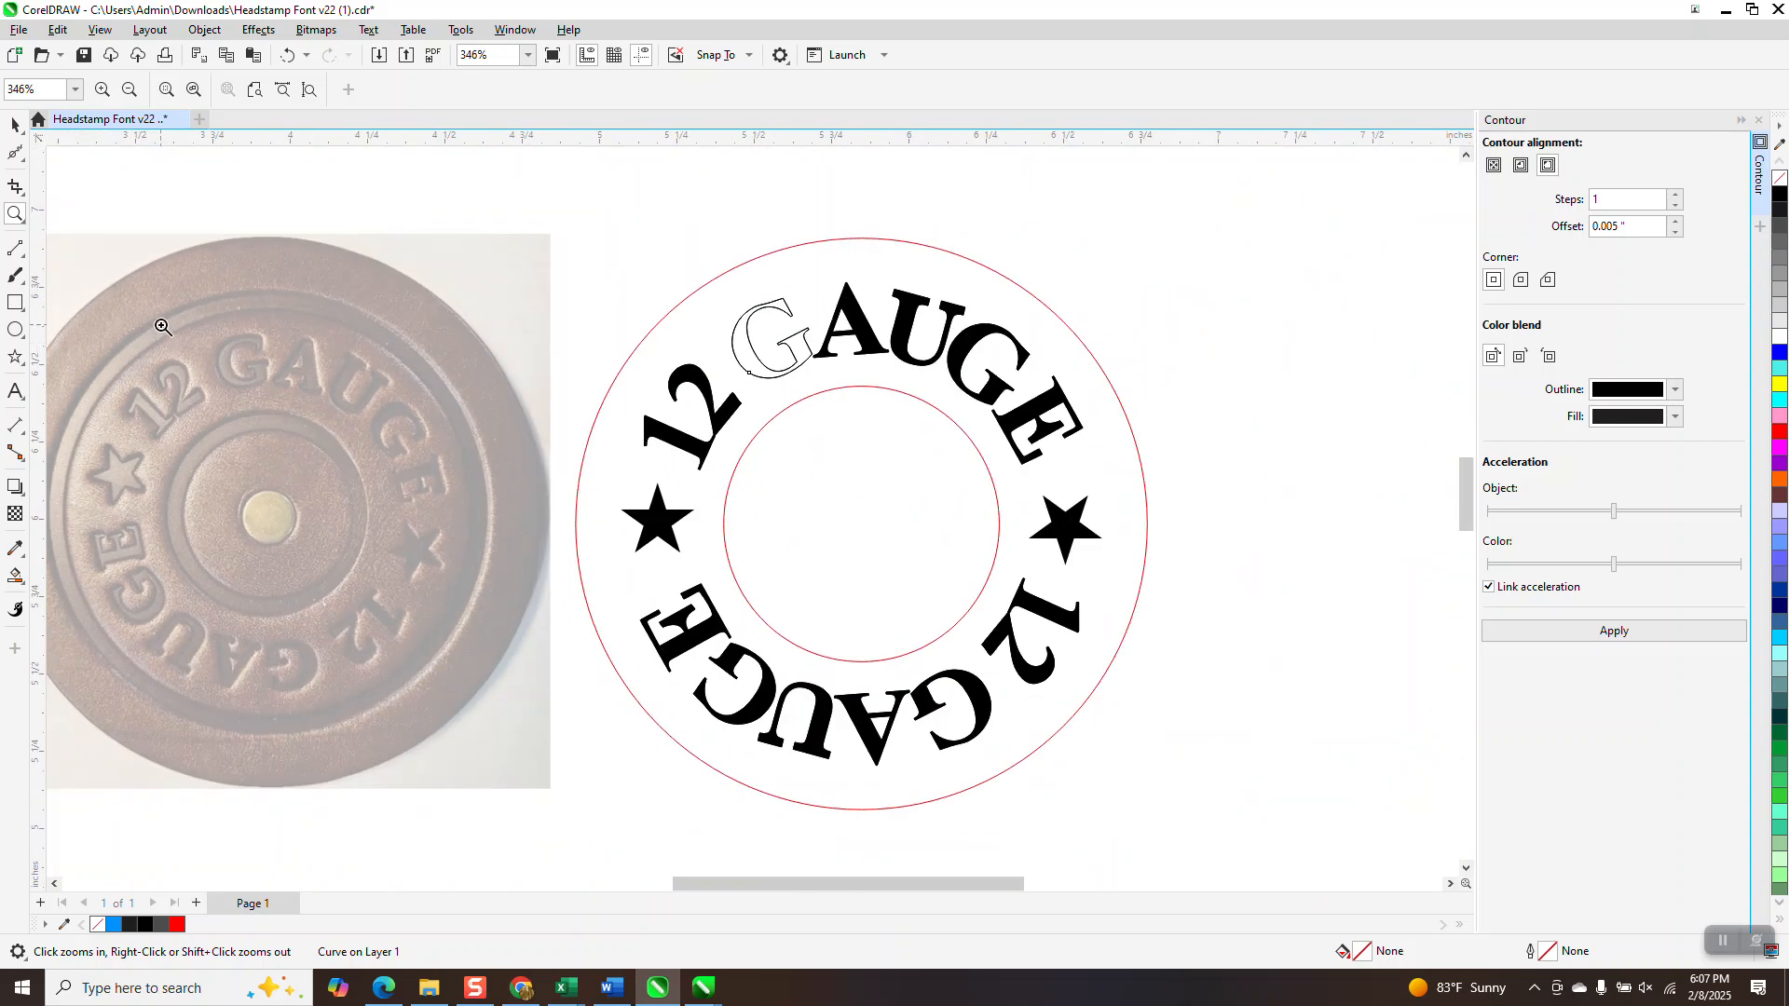
{"action": "left_click_drag", "start_coordinate": [214, 345], "coordinate": [311, 401]}
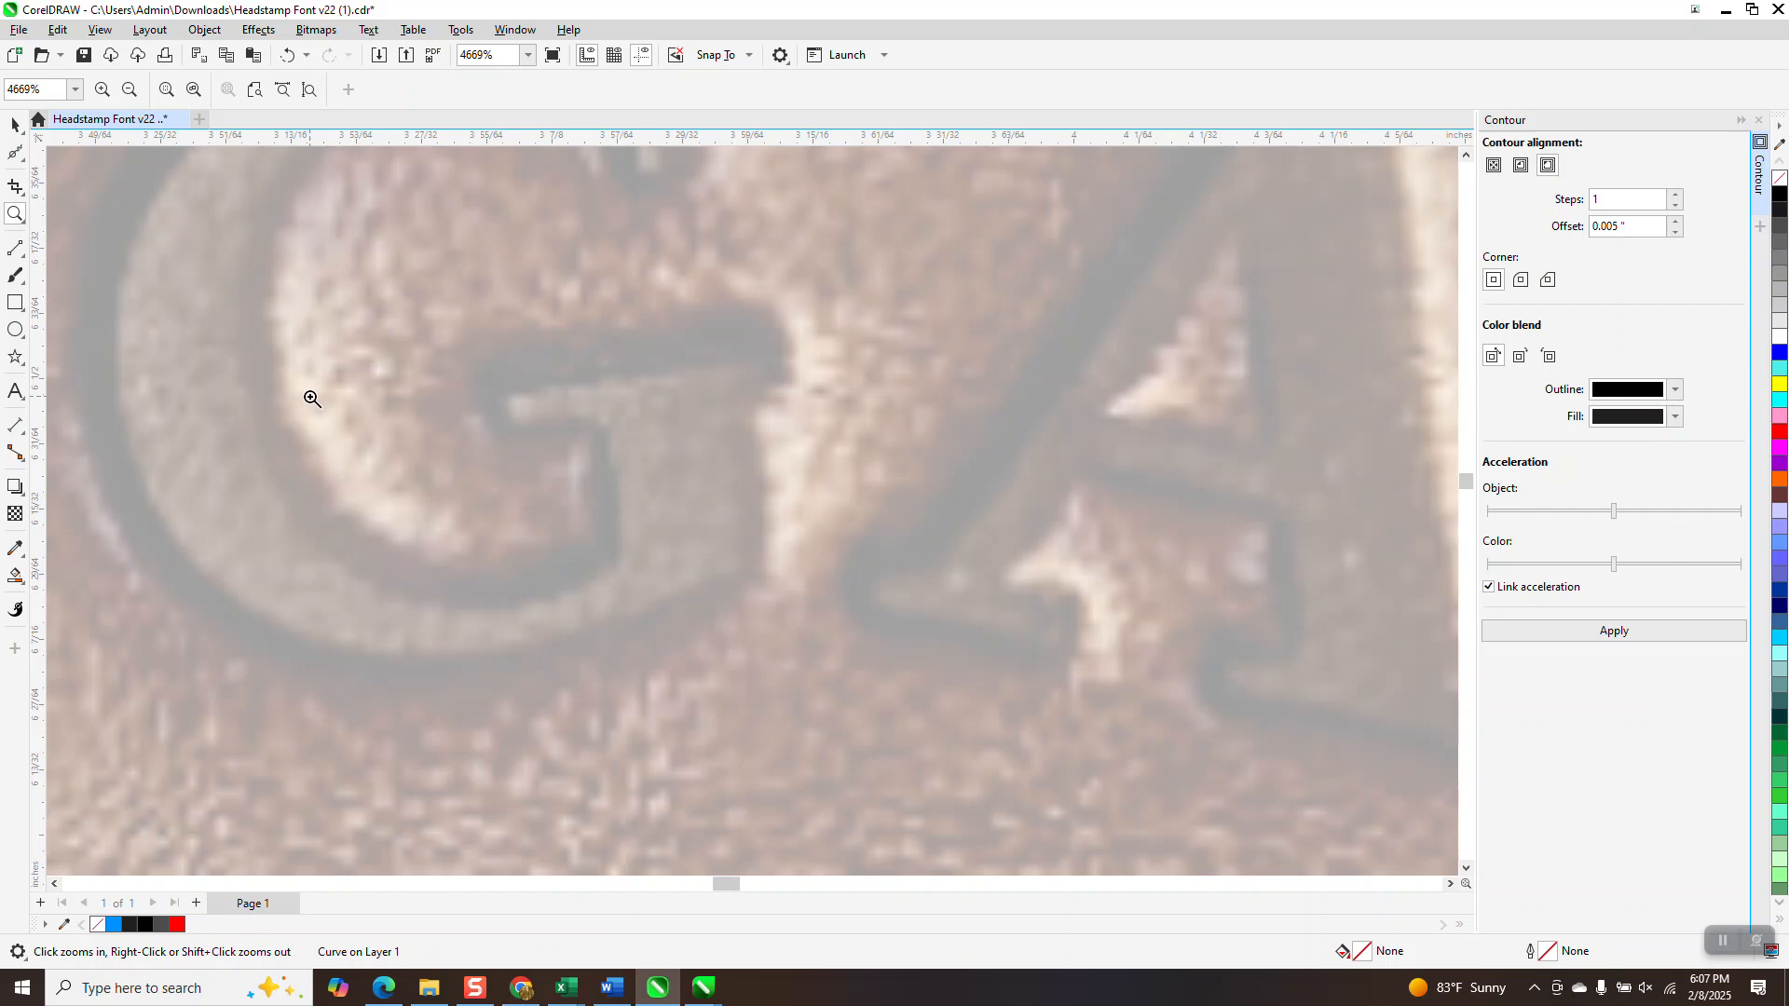
{"action": "scroll", "coordinate": [311, 398], "scroll_direction": "down", "scroll_amount": 6}
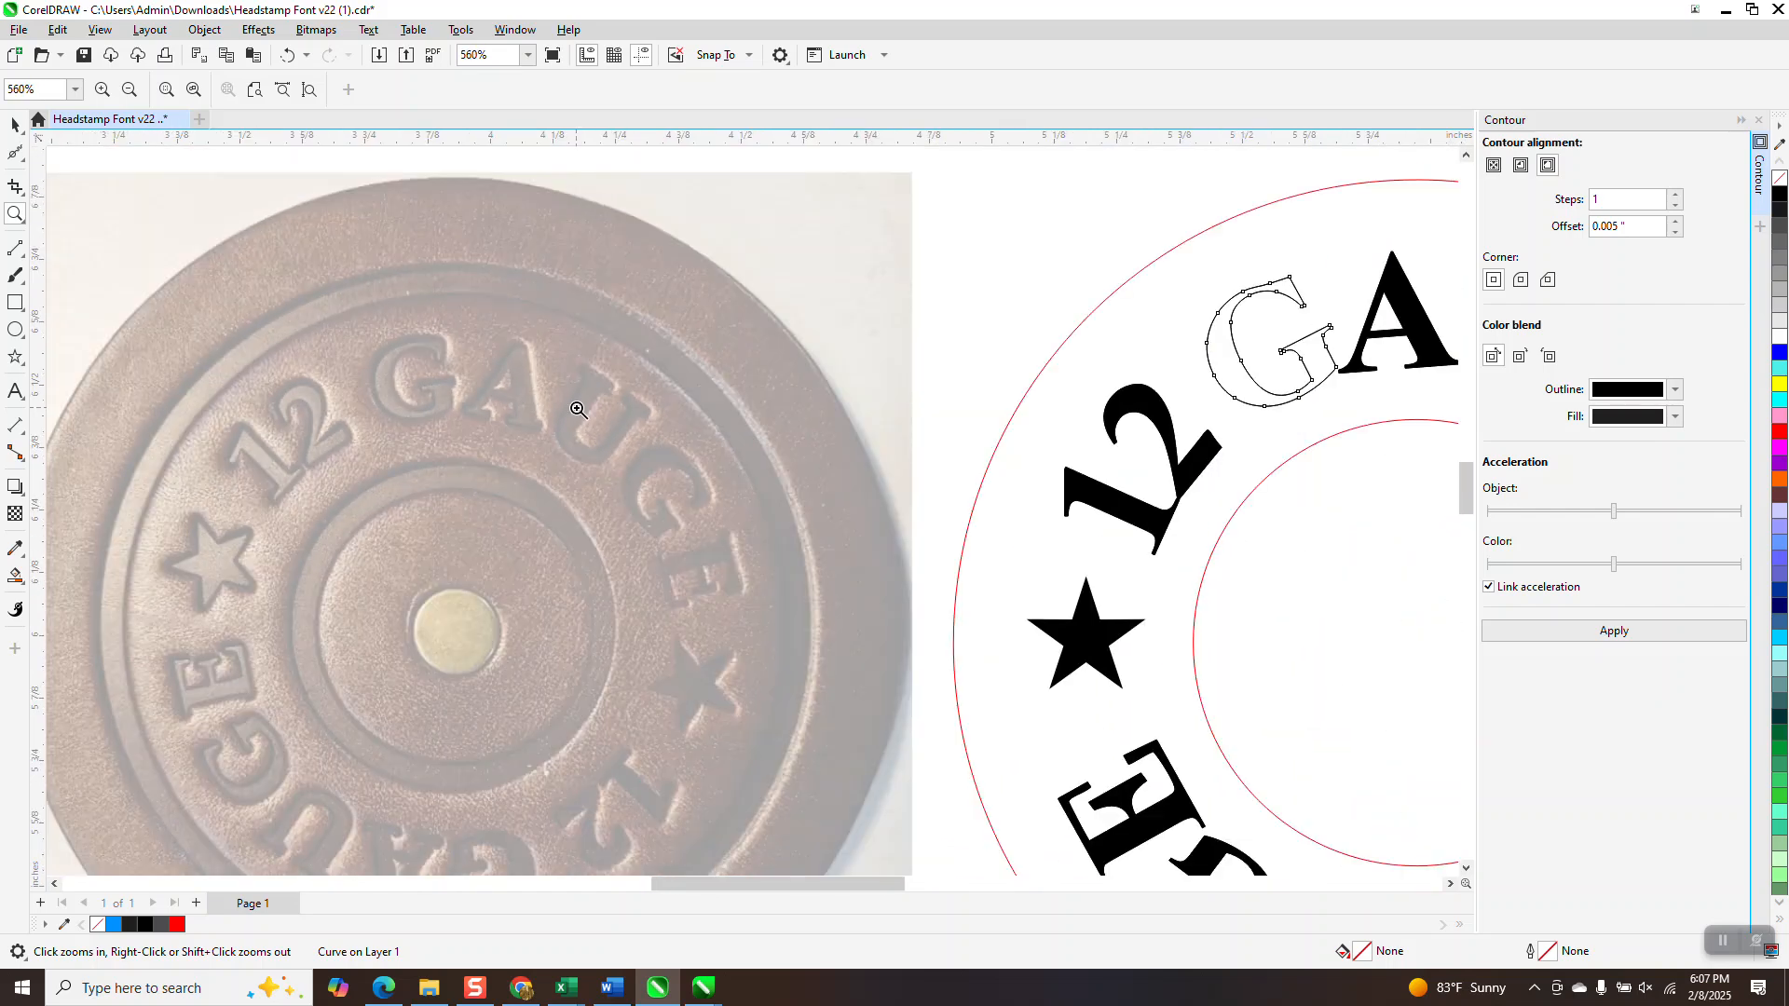
{"action": "scroll", "coordinate": [578, 410], "scroll_direction": "down", "scroll_amount": 1}
Step: Thicken the unfilled G's crossbar by moving the two nodes of its upper edge outward about 0.007 inches
{"action": "left_click_drag", "start_coordinate": [1076, 324], "coordinate": [1199, 444]}
{"action": "left_click", "coordinate": [14, 152]}
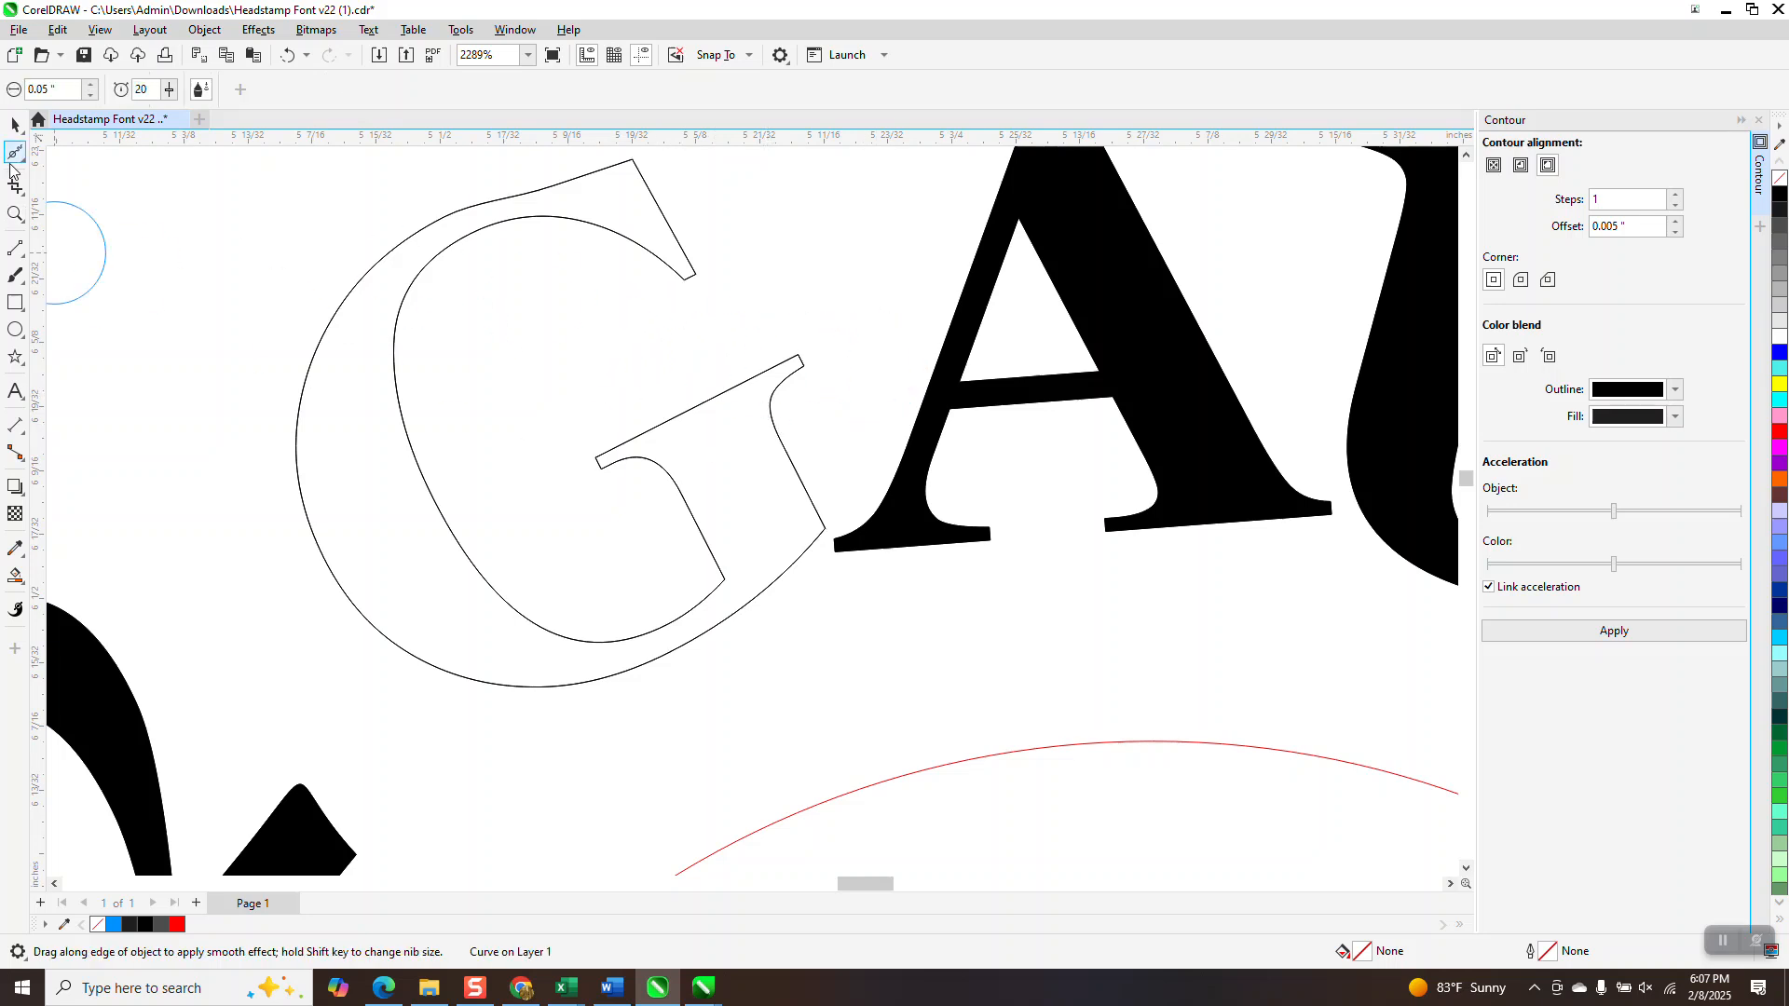
{"action": "left_click", "coordinate": [23, 164]}
{"action": "left_click", "coordinate": [83, 172]}
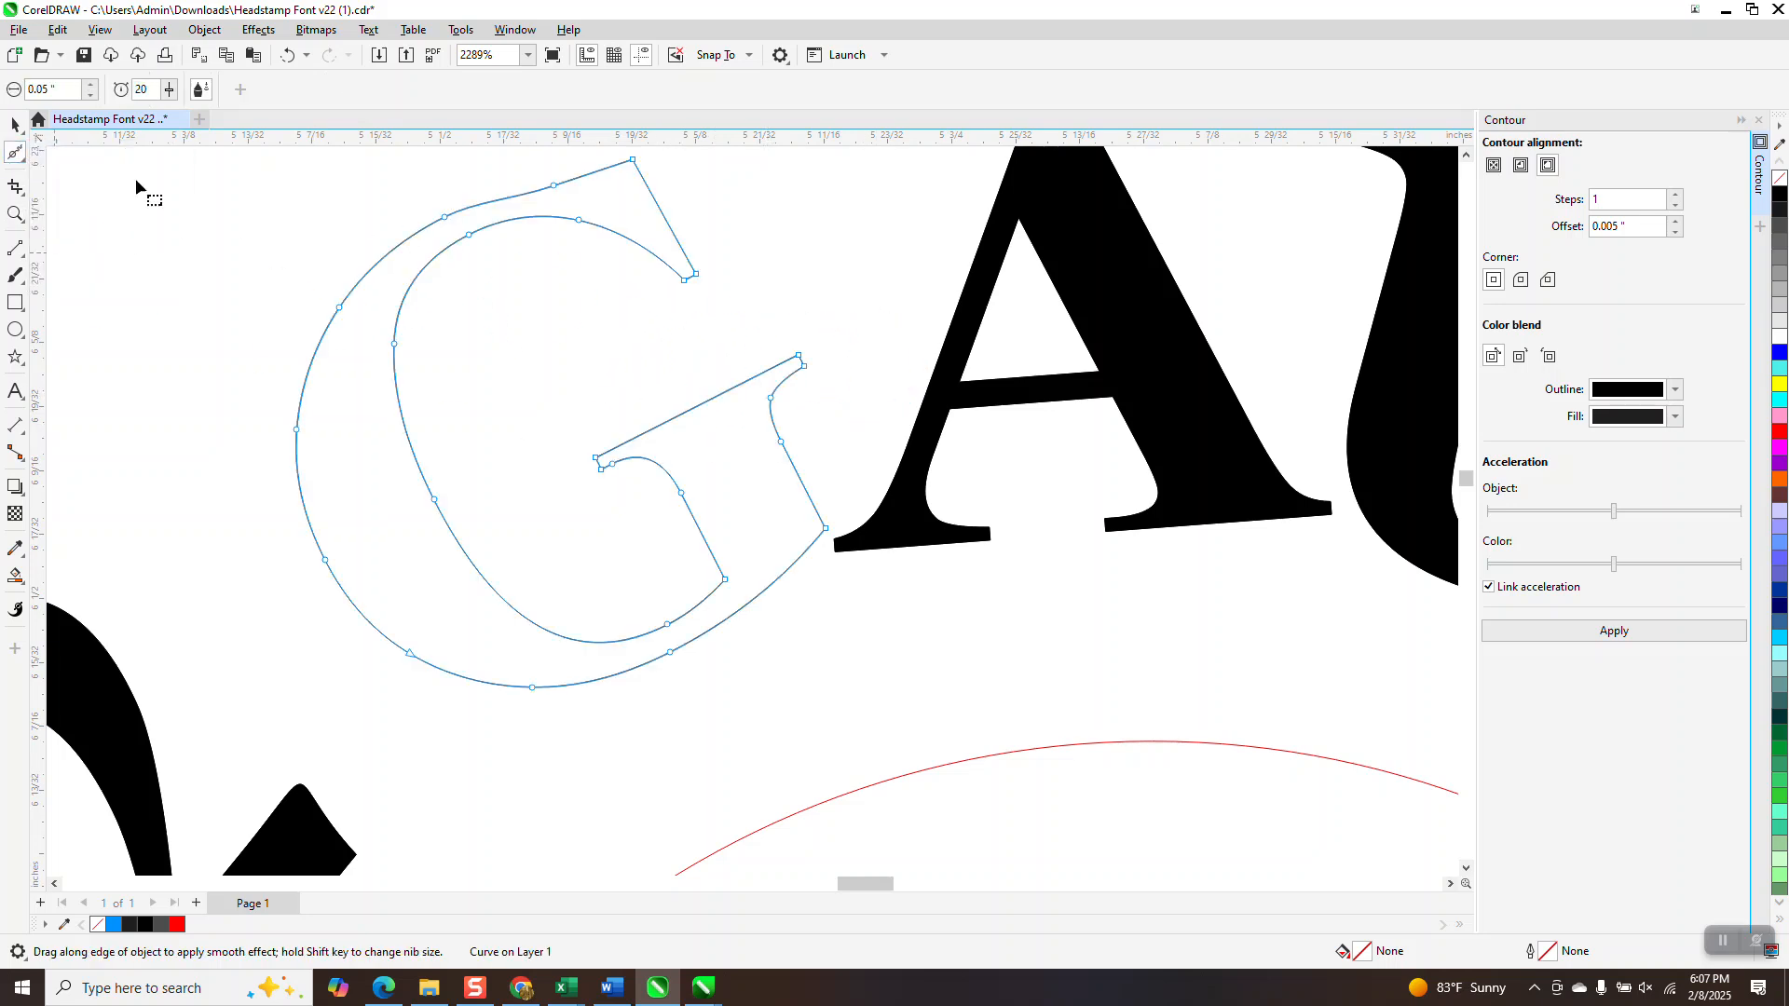
{"action": "left_click", "coordinate": [780, 366]}
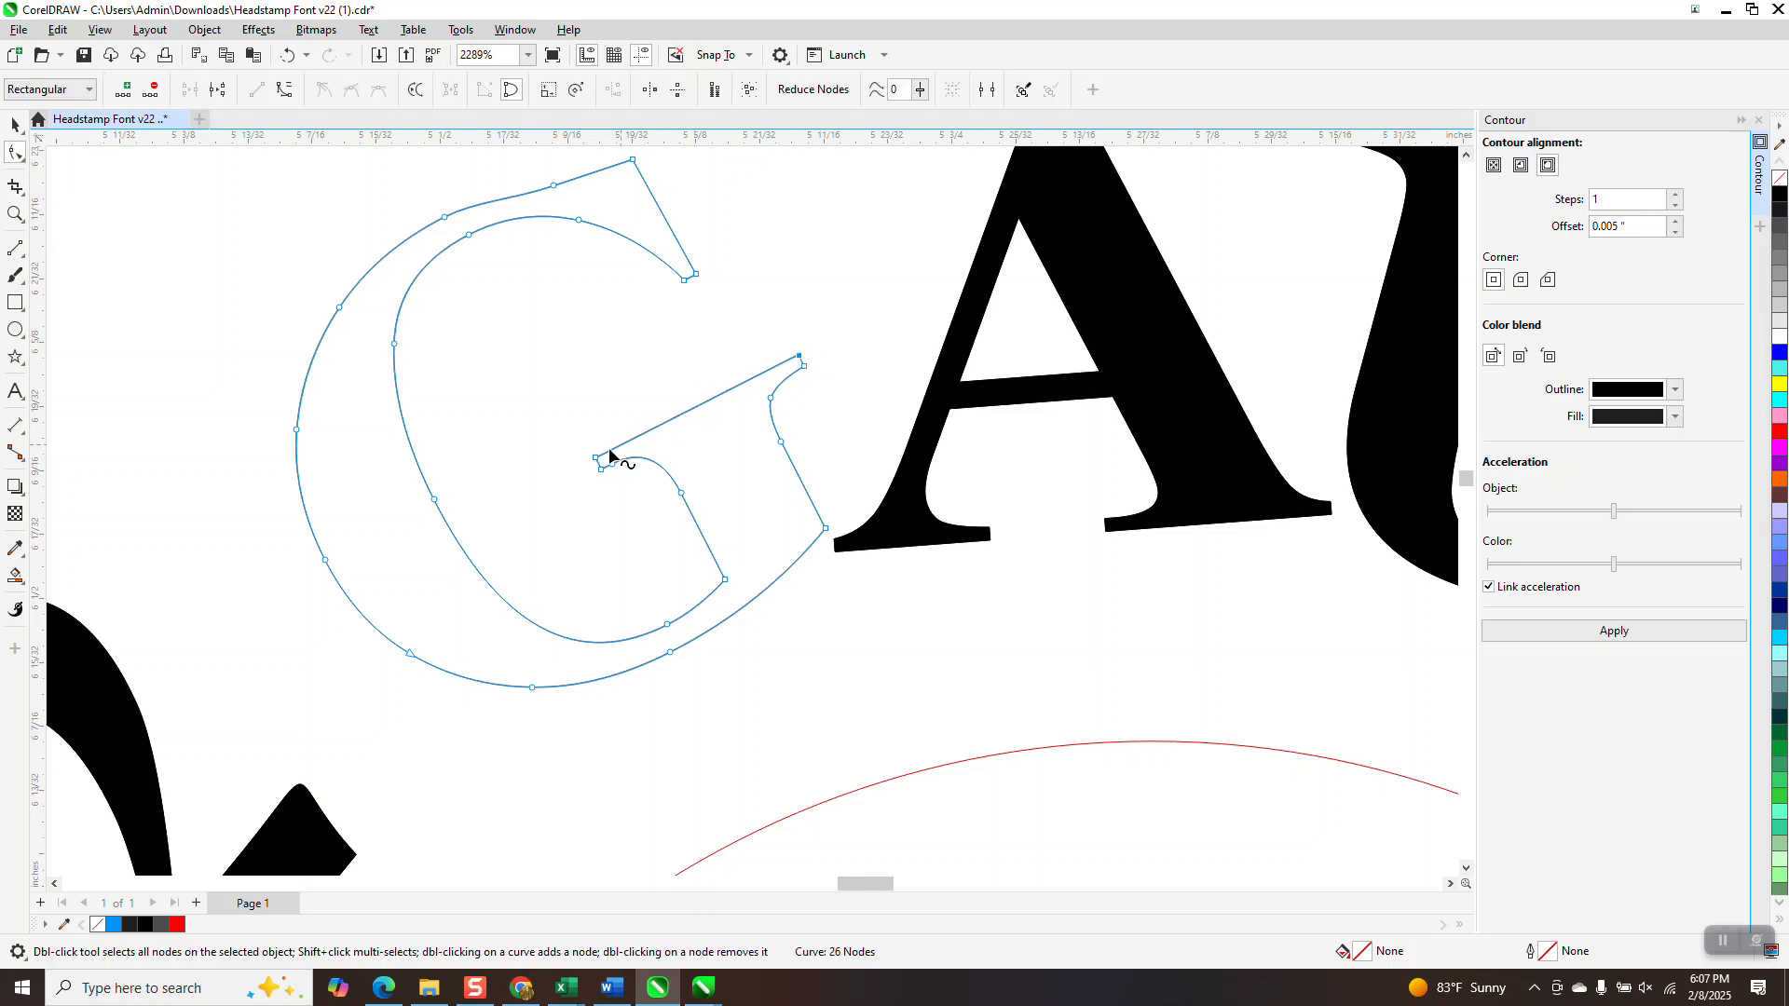
{"action": "left_click", "coordinate": [595, 458], "text": "shift"}
{"action": "left_click_drag", "start_coordinate": [691, 417], "coordinate": [684, 399]}
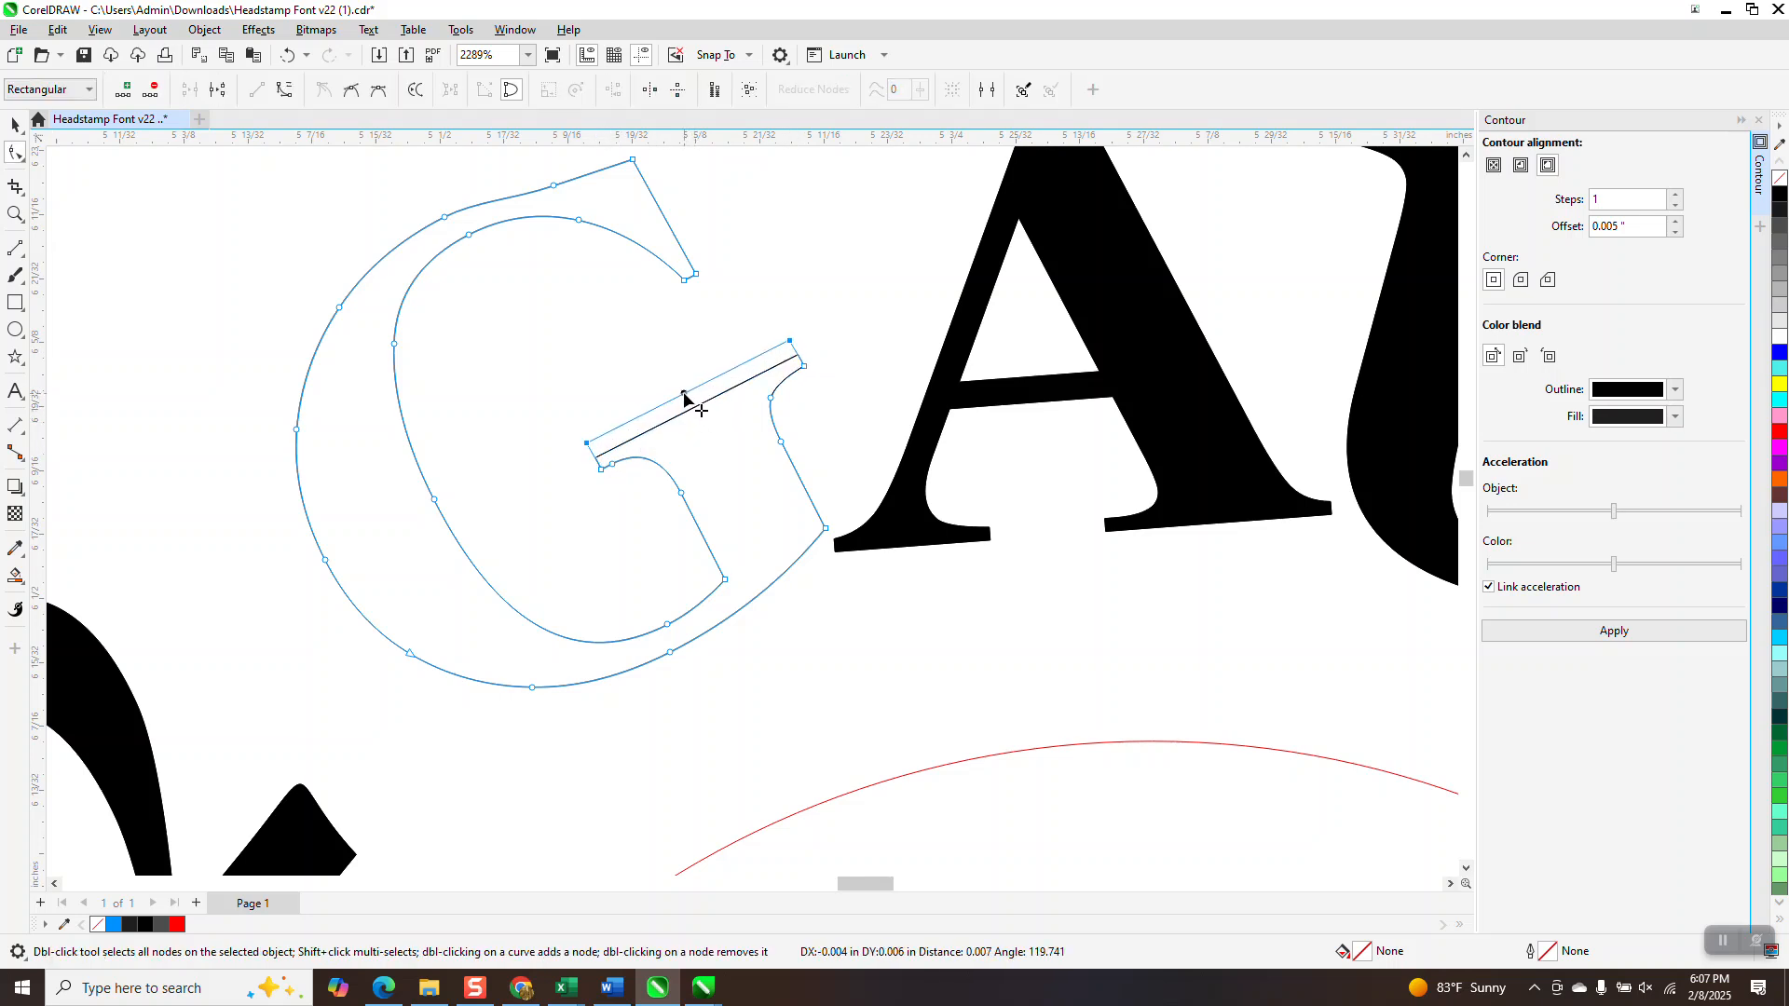
{"action": "scroll", "coordinate": [694, 560], "scroll_direction": "down", "scroll_amount": 1}
Step: Fill the large outer red circle with black
{"action": "left_click", "coordinate": [751, 638]}
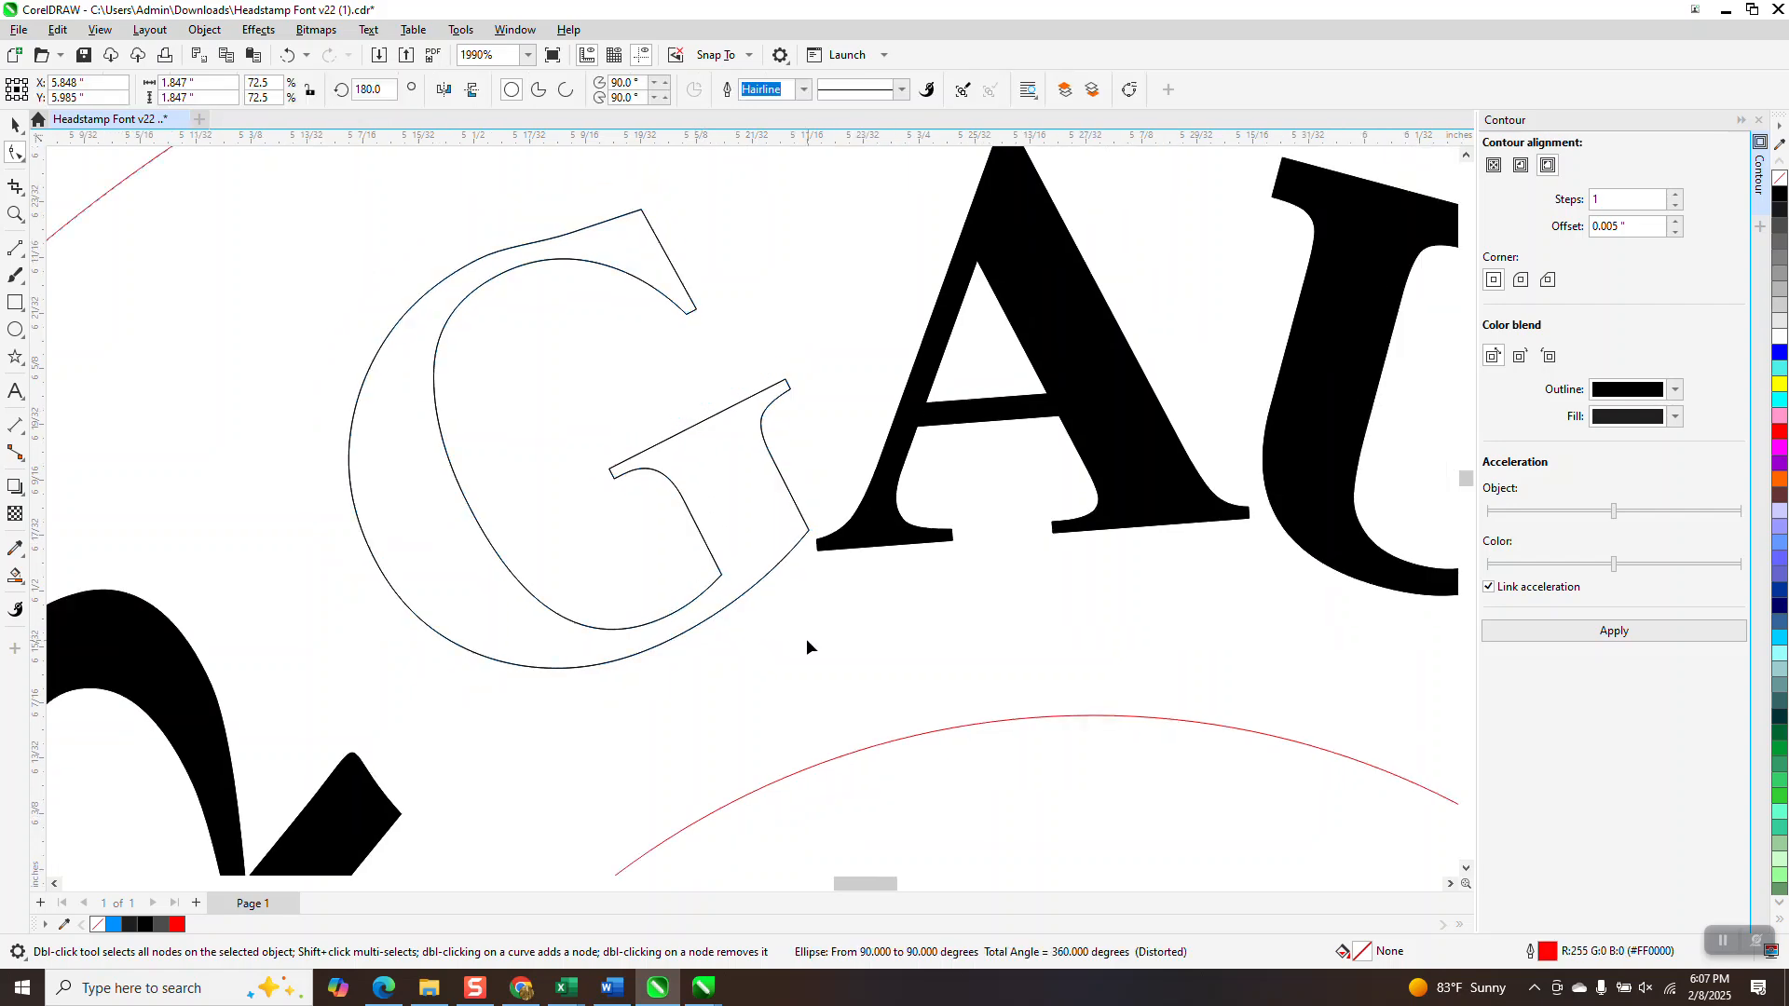
{"action": "scroll", "coordinate": [778, 626], "scroll_direction": "down", "scroll_amount": 3}
{"action": "scroll", "coordinate": [748, 574], "scroll_direction": "down", "scroll_amount": 2}
{"action": "scroll", "coordinate": [745, 561], "scroll_direction": "down", "scroll_amount": 1}
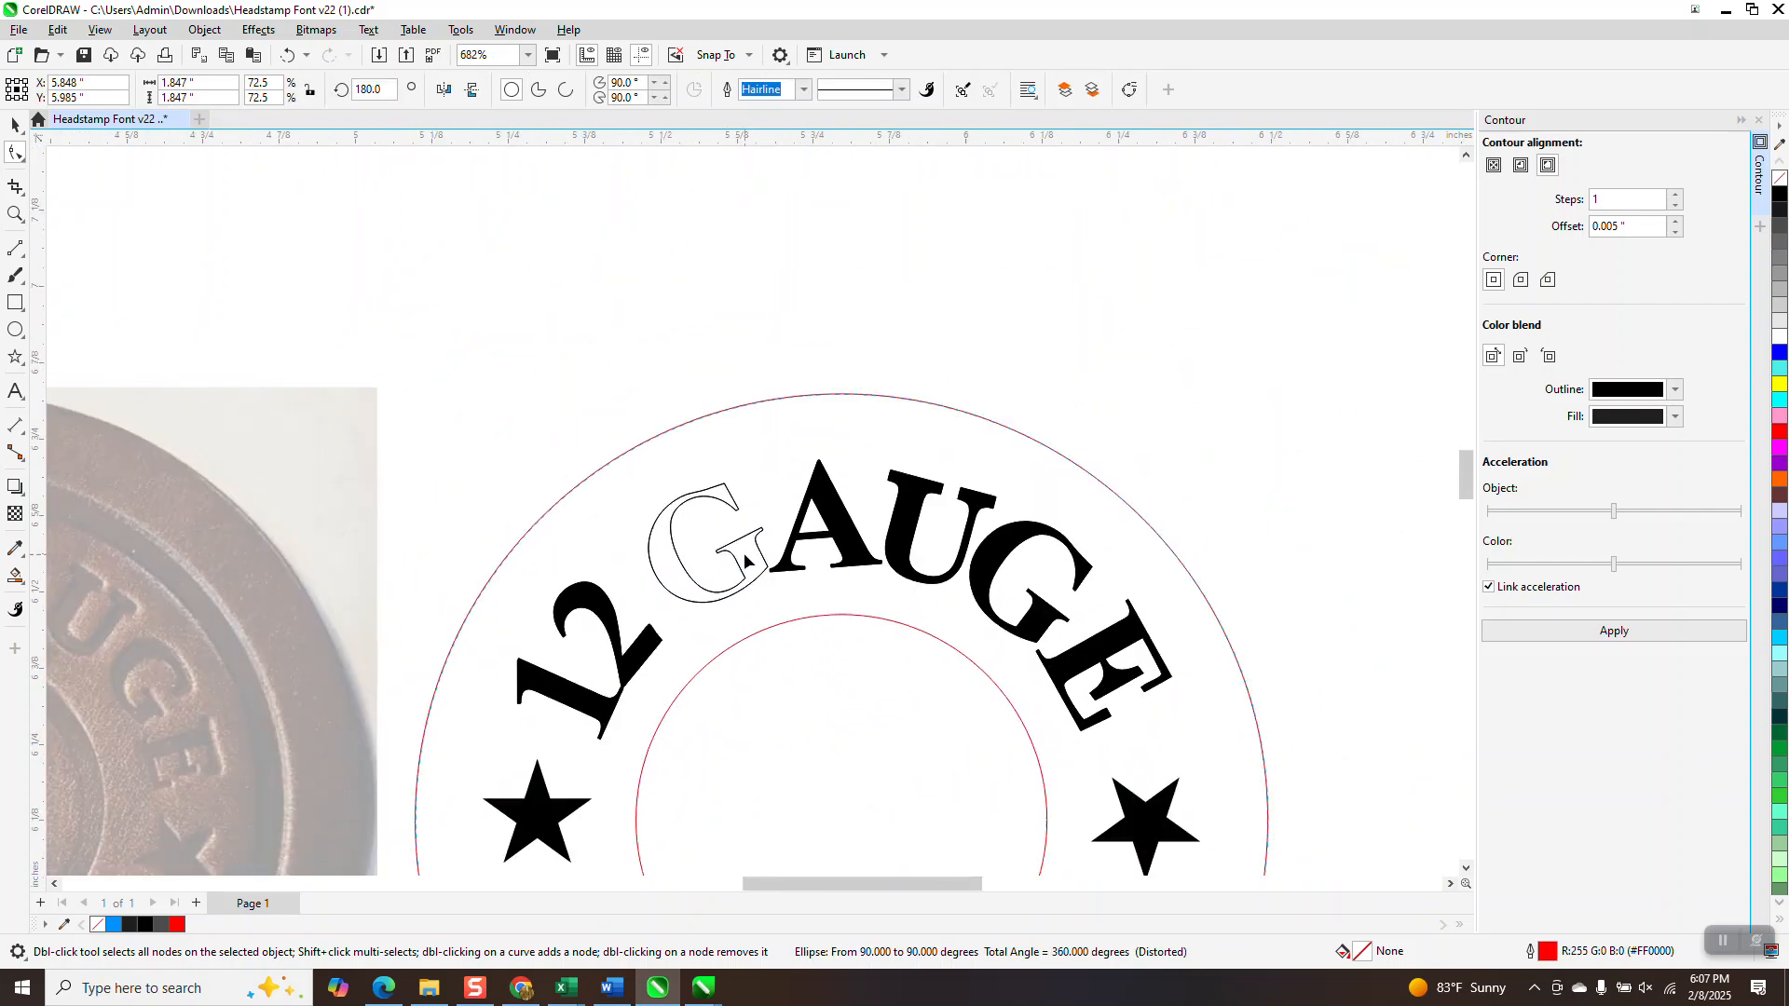
{"action": "left_click", "coordinate": [1780, 198]}
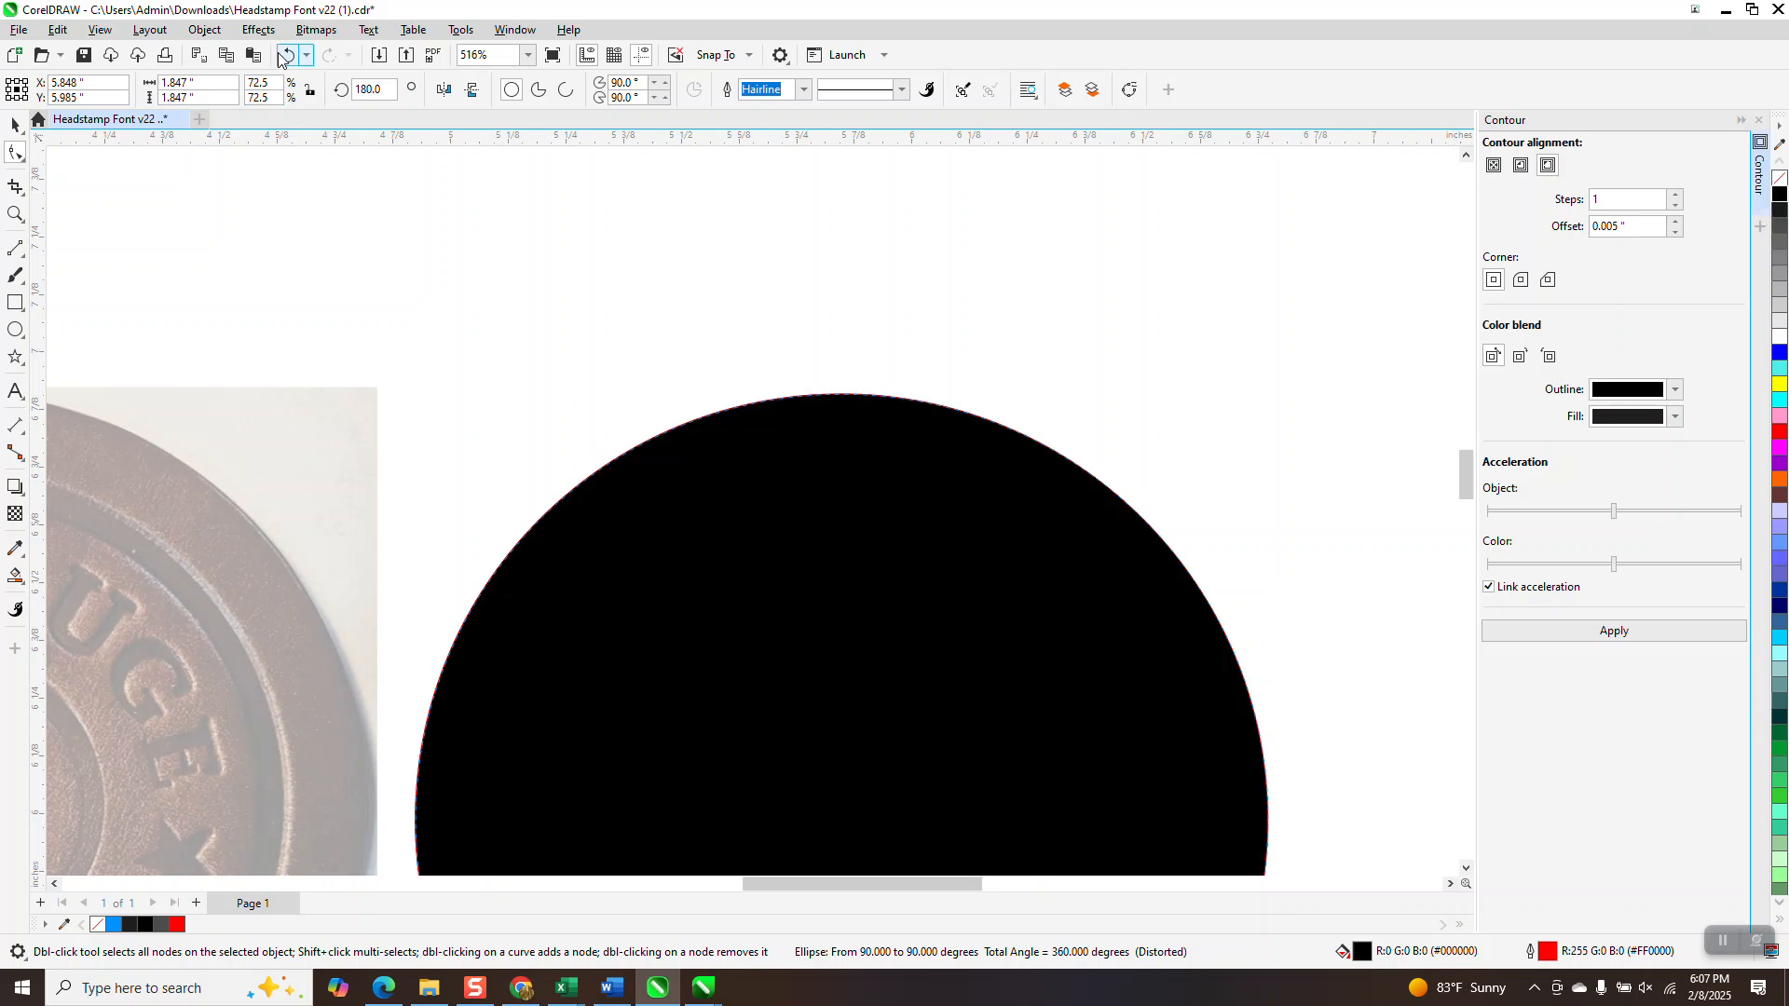